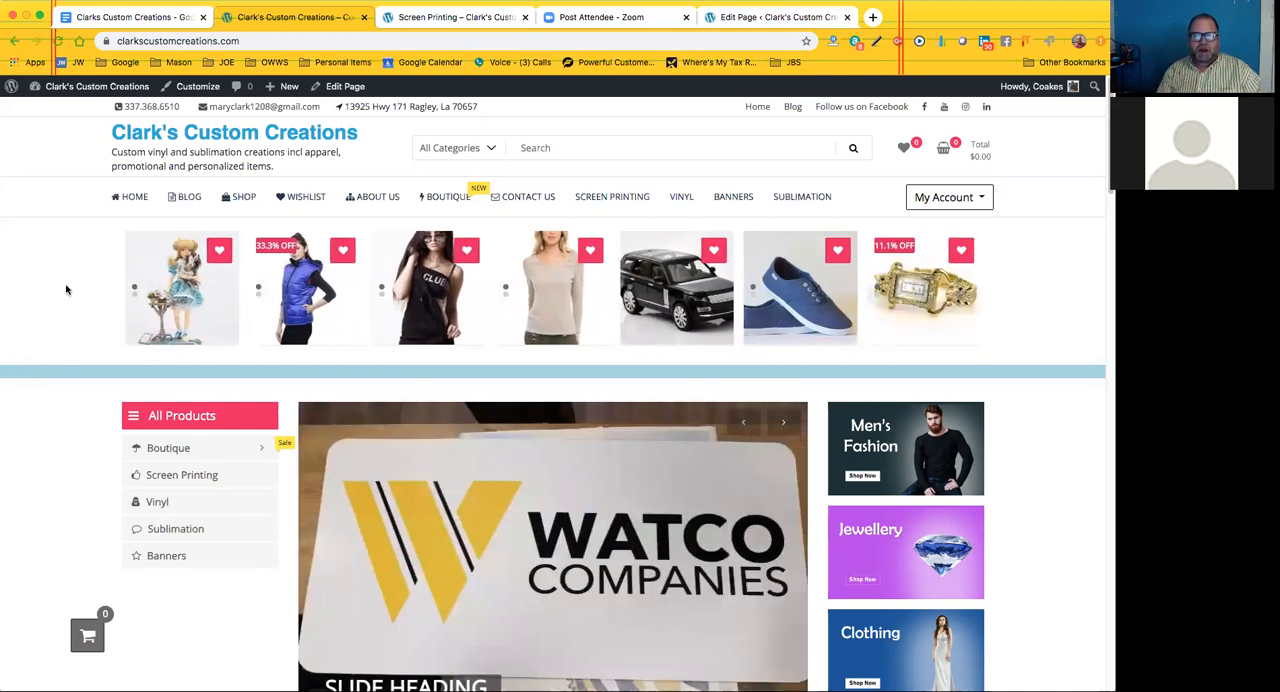
Review the upper home page, covering the product carousel, All Products list, image slider, promotional banners and category tiles
scroll(79, 382, down, 1)
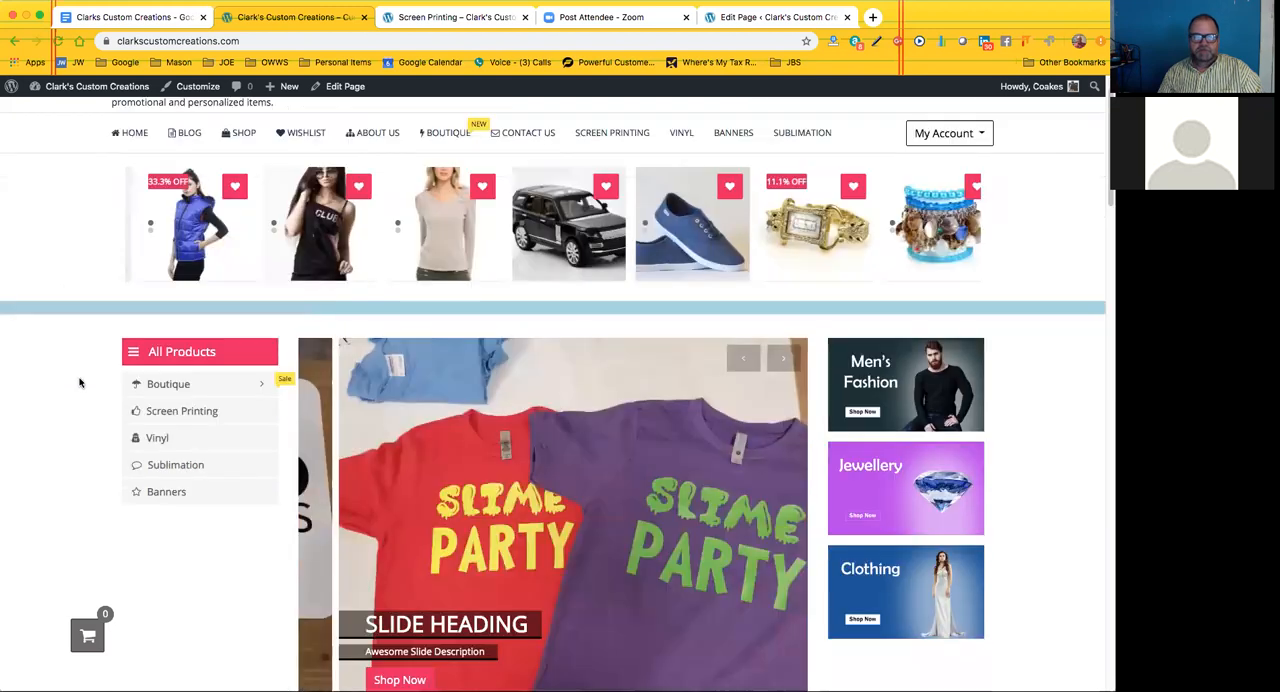
scroll(81, 382, up, 1)
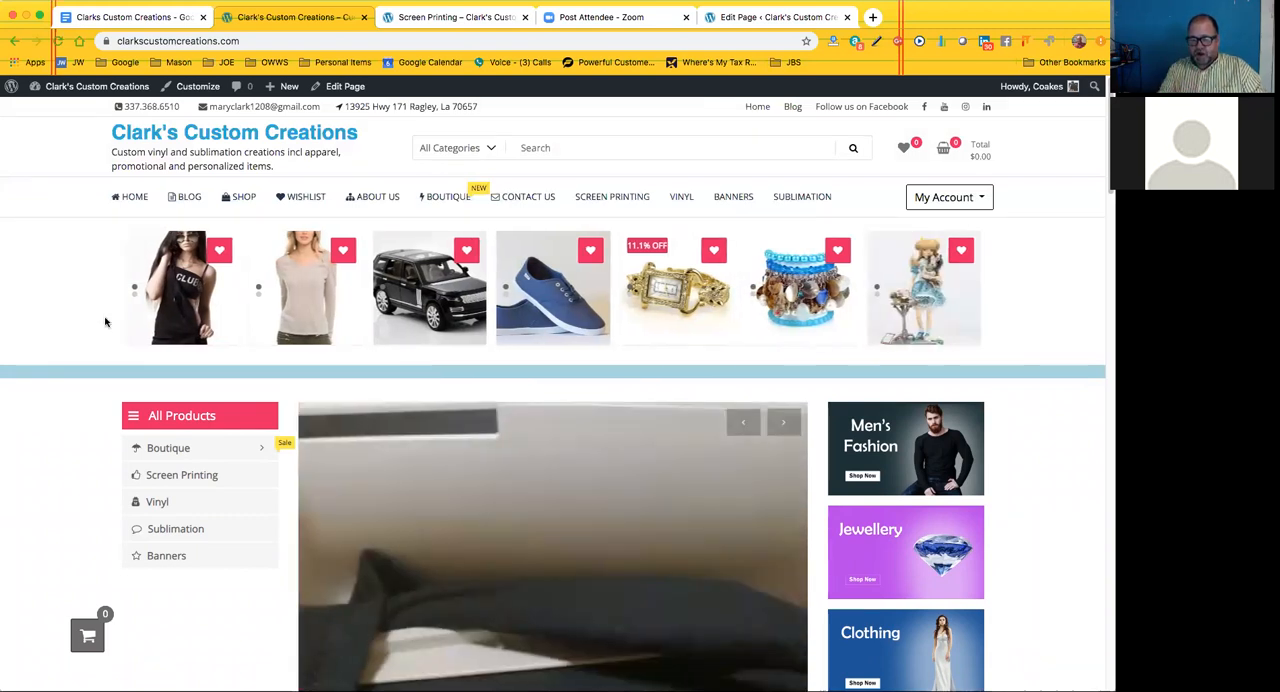
scroll(160, 315, down, 2)
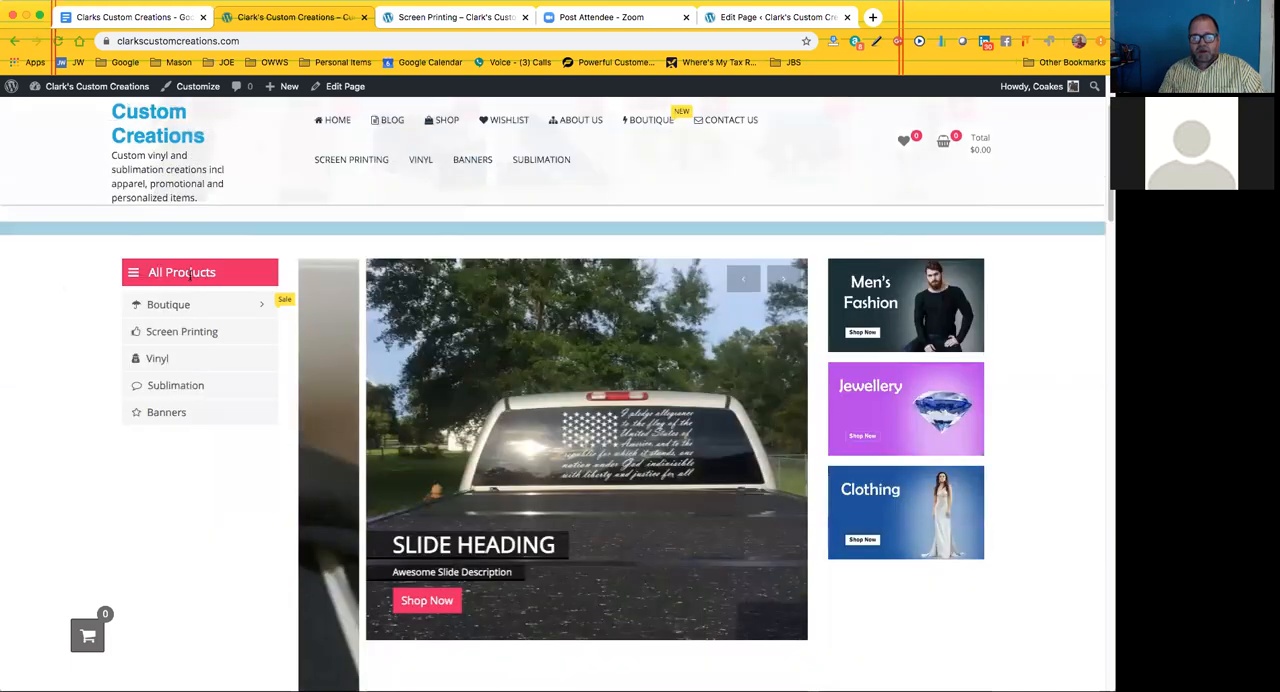
mouse_move(178, 310)
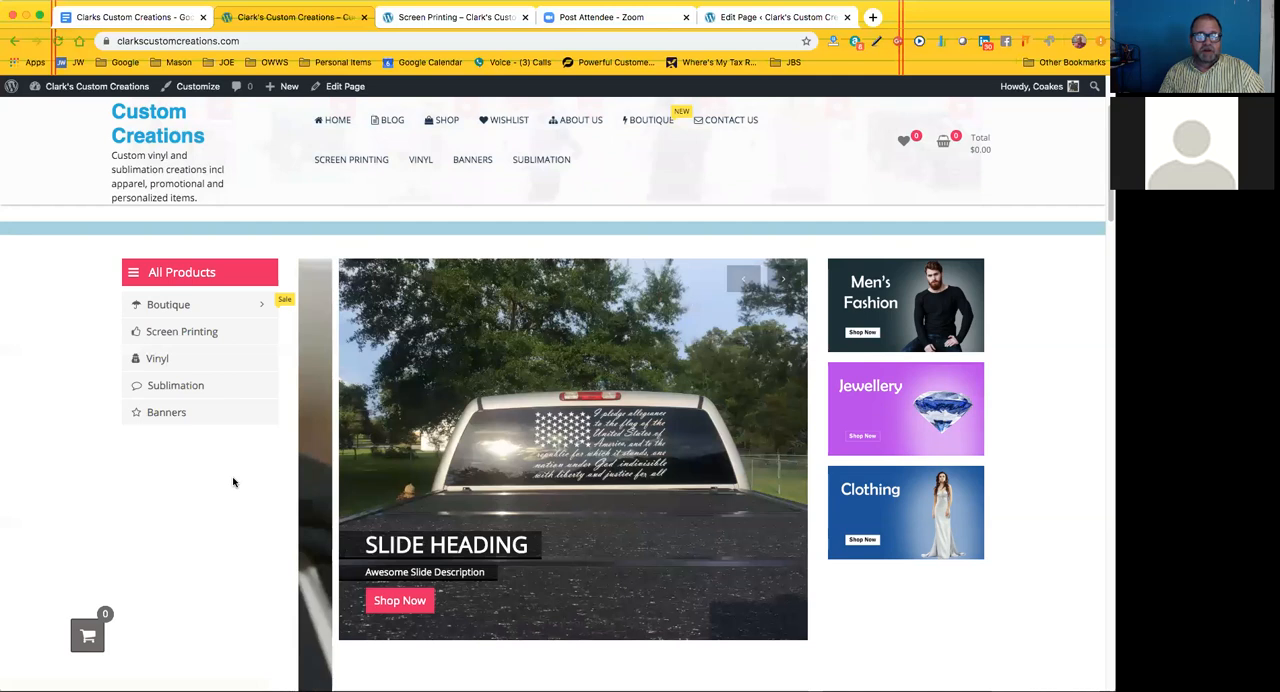
scroll(235, 479, down, 2)
scroll(235, 479, down, 5)
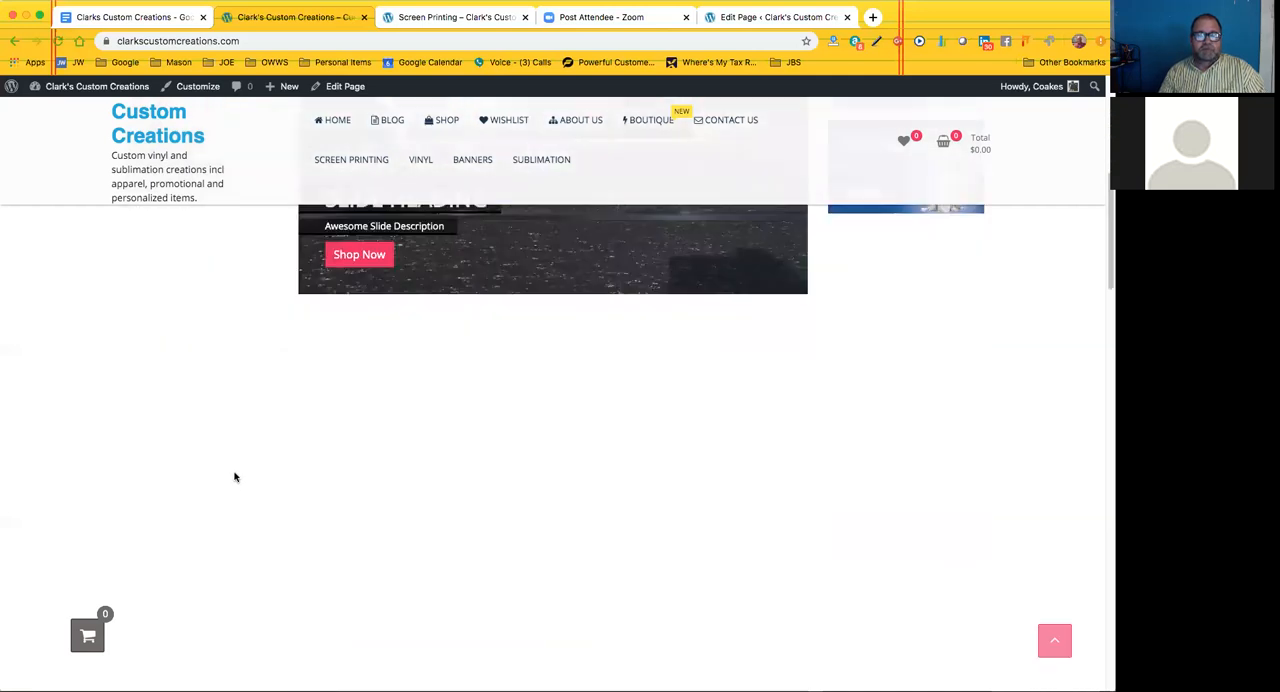
scroll(404, 549, up, 3)
scroll(426, 530, down, 1)
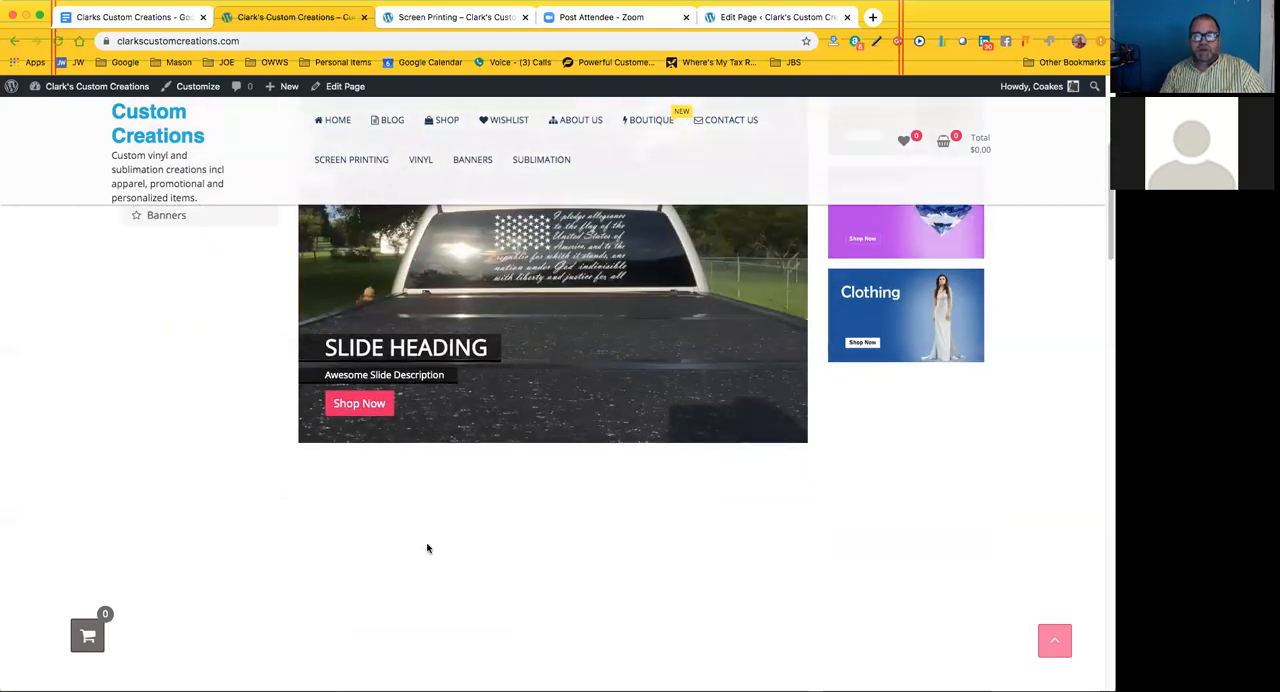
scroll(430, 555, down, 3)
scroll(432, 556, up, 1)
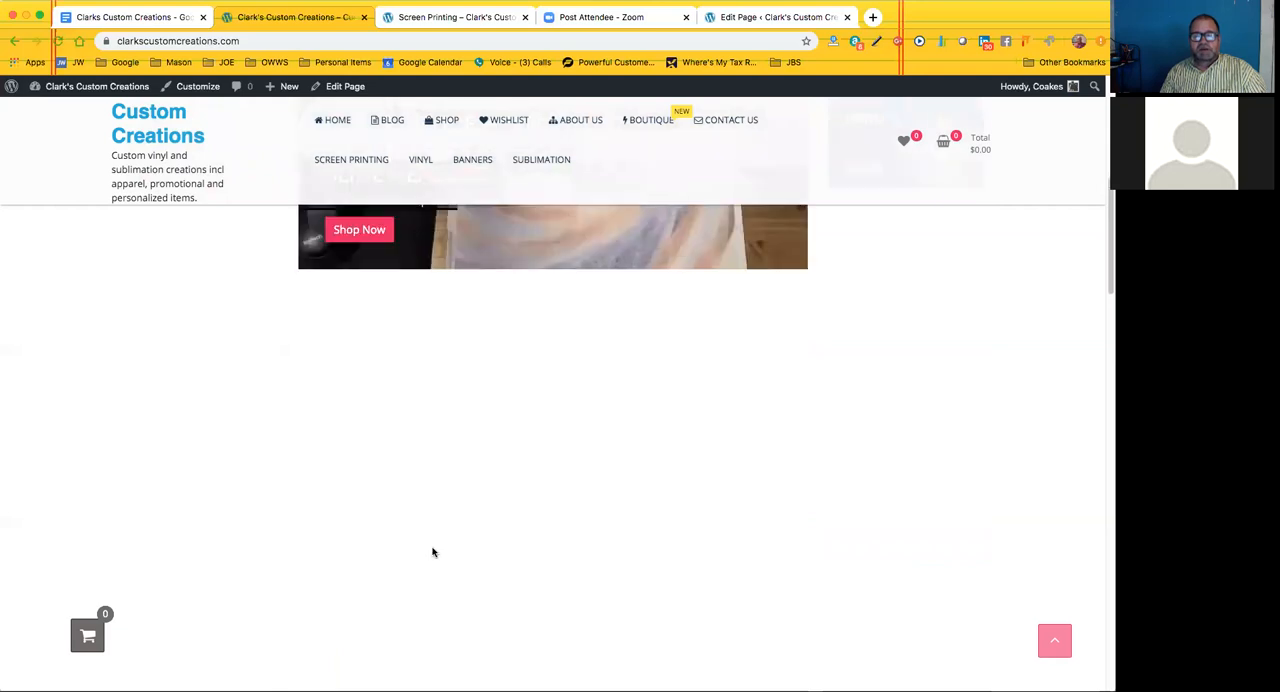
scroll(432, 552, up, 5)
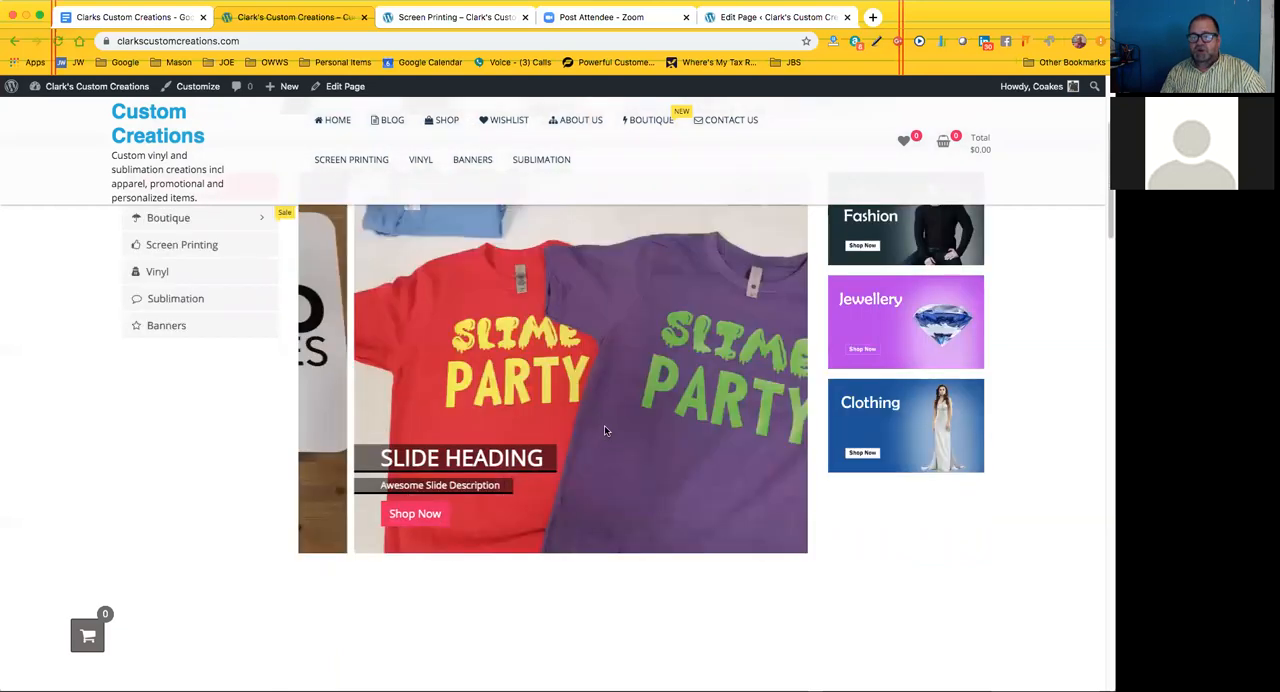
scroll(640, 462, down, 1)
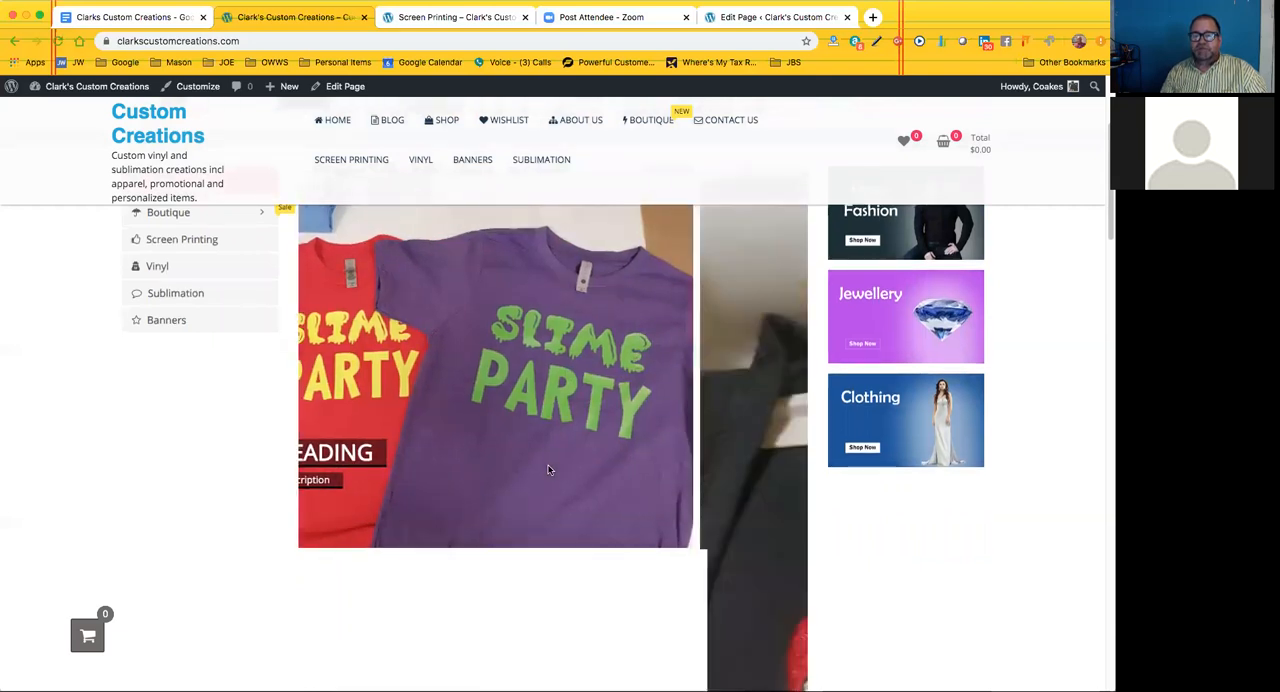
scroll(546, 468, down, 3)
scroll(547, 468, down, 3)
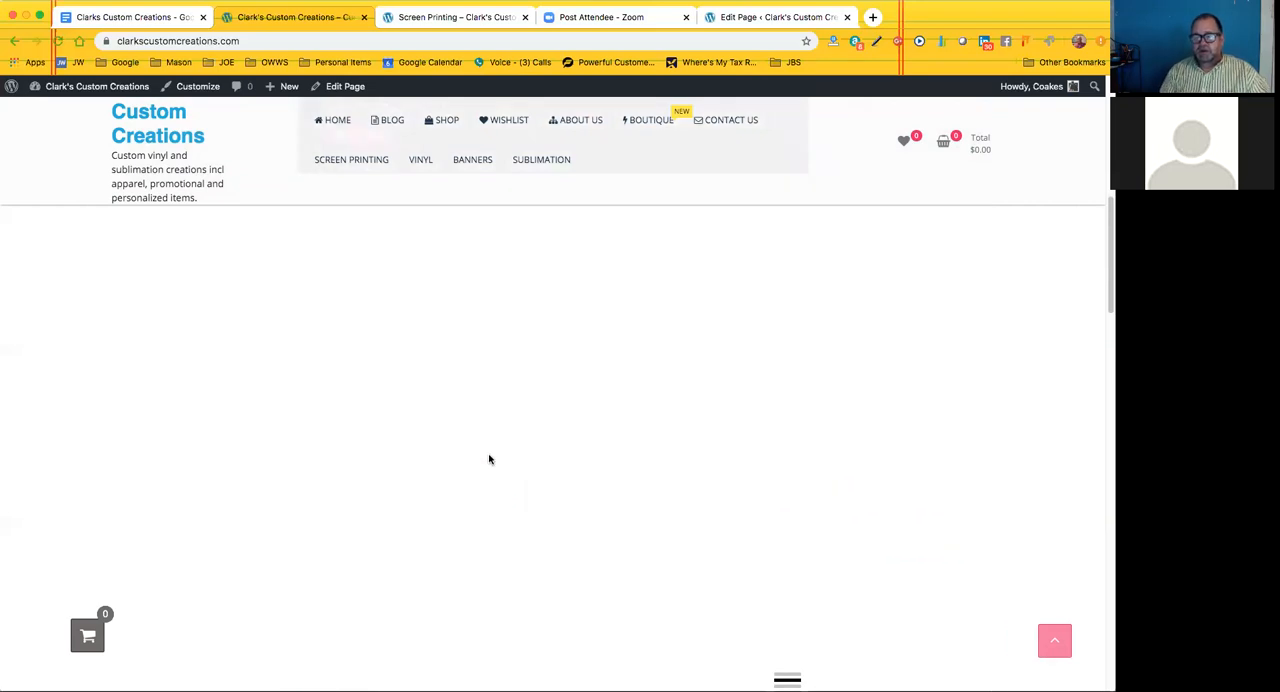
scroll(488, 458, down, 1)
scroll(410, 485, down, 3)
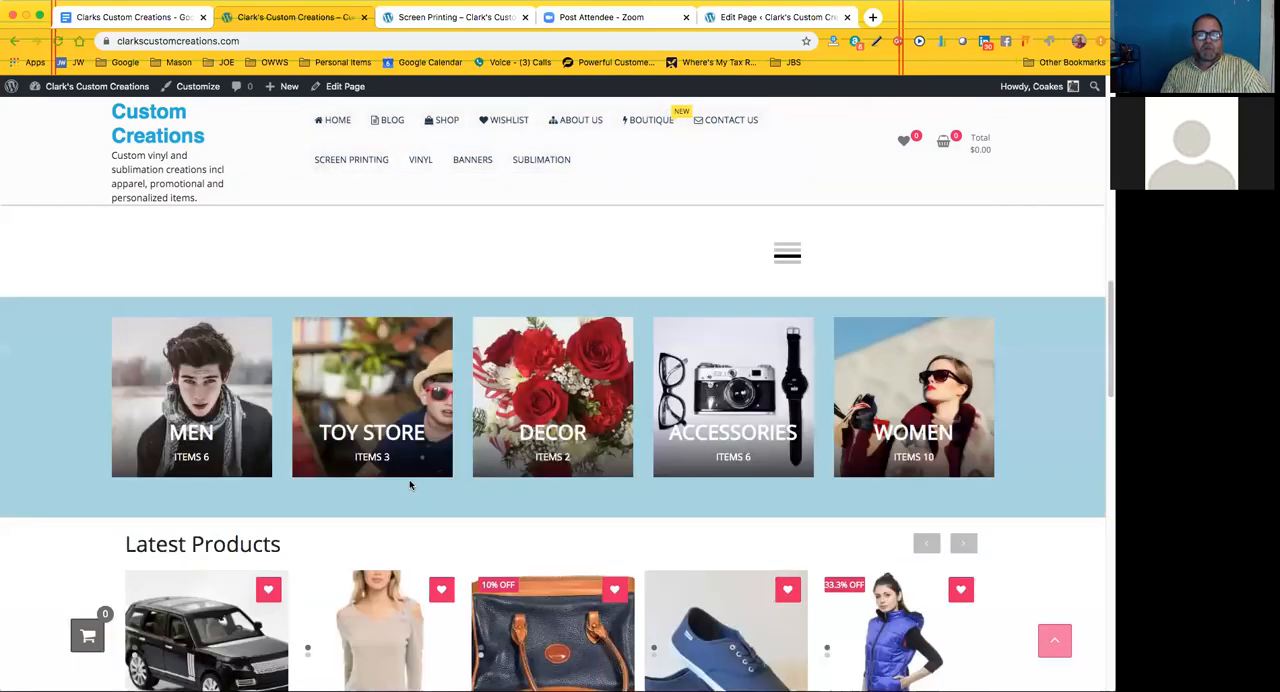
scroll(122, 406, down, 1)
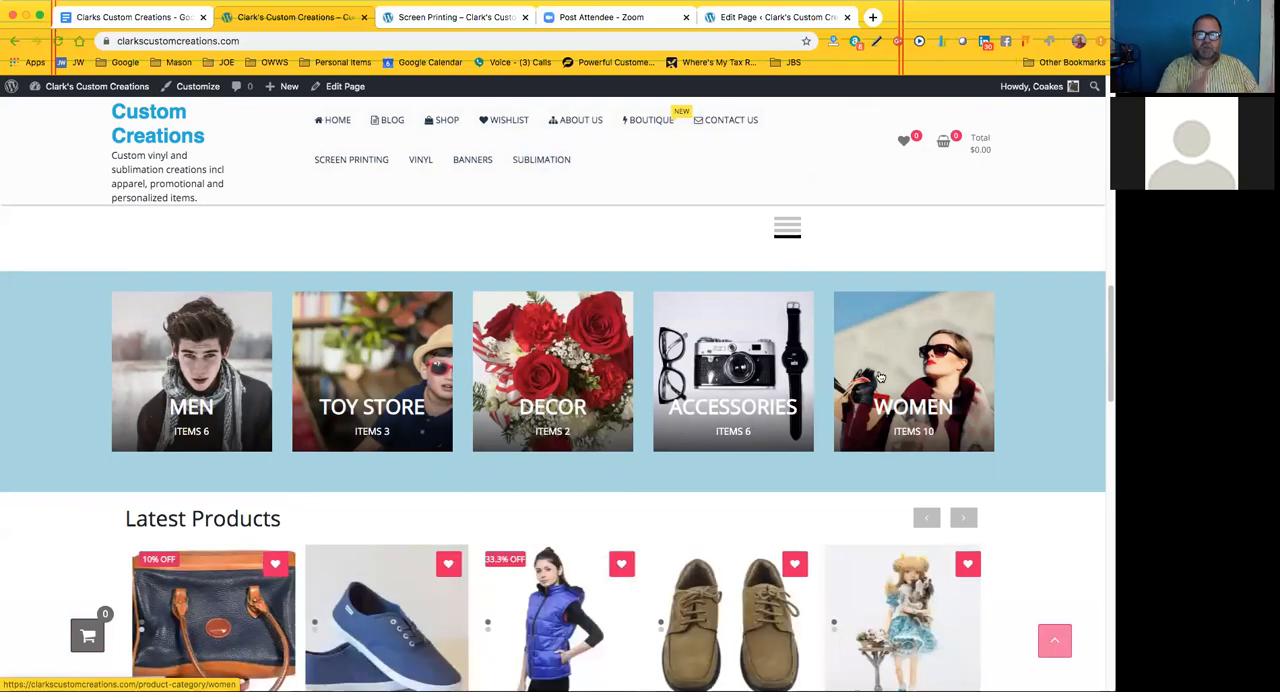
scroll(700, 335, up, 3)
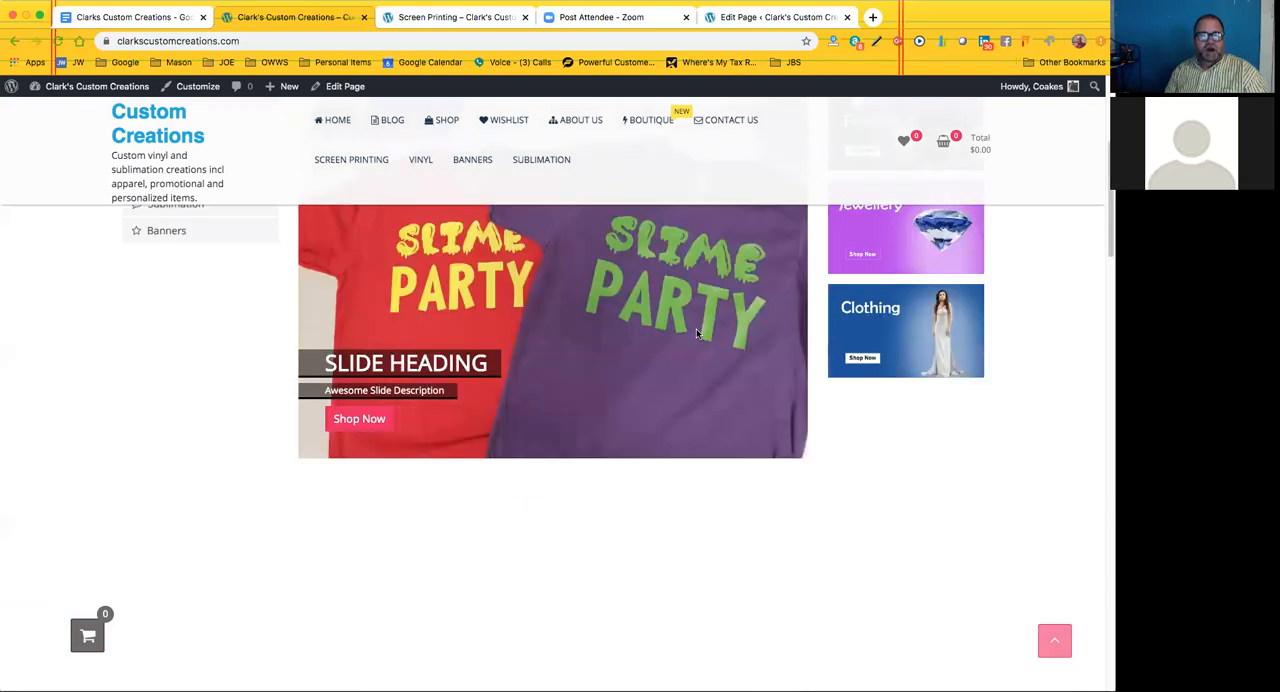
scroll(206, 509, up, 2)
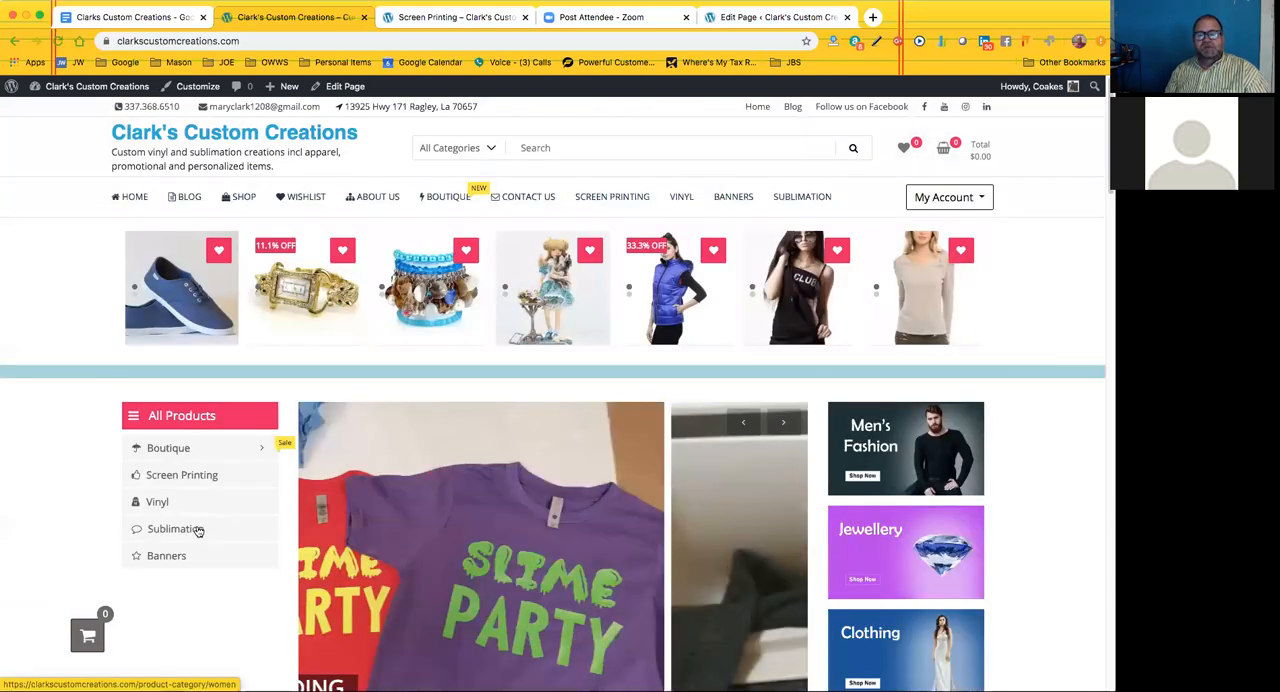
Examine the home page's Latest Products, Featured Products, price-sorted product lists, Boutique Brands section and footer
scroll(206, 520, down, 5)
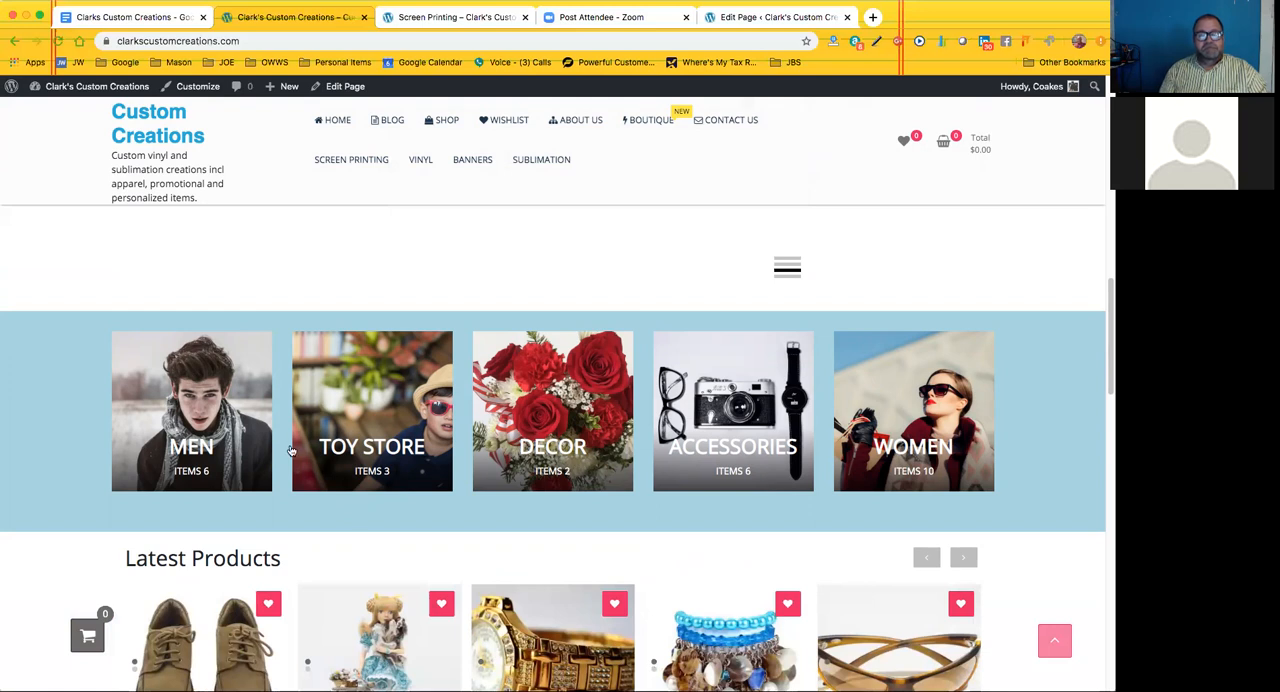
scroll(226, 340, down, 2)
scroll(130, 349, down, 1)
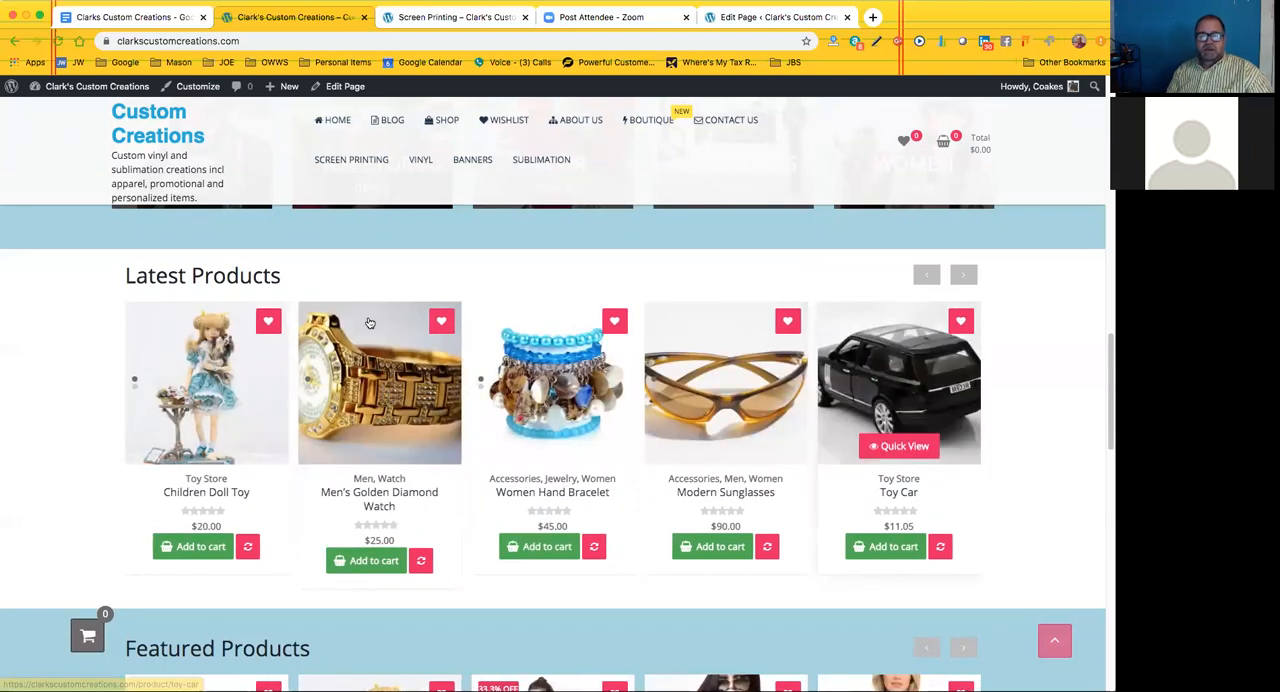
scroll(86, 418, down, 1)
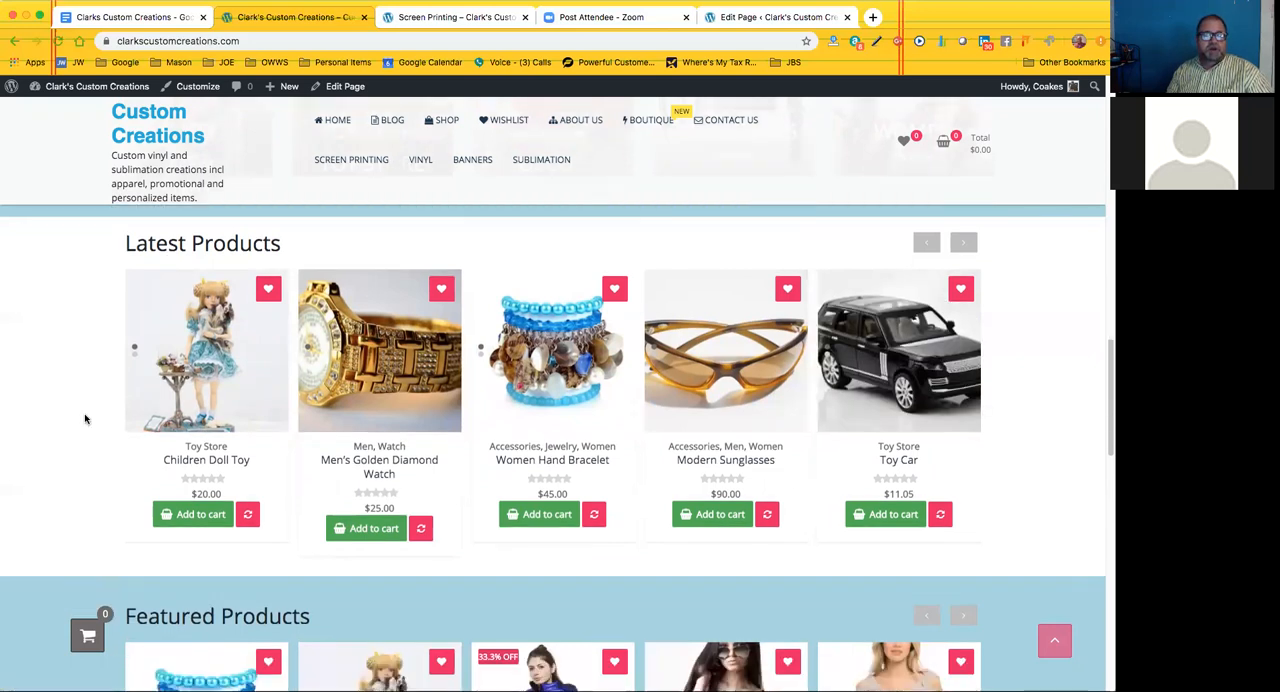
scroll(85, 419, down, 2)
scroll(110, 397, down, 2)
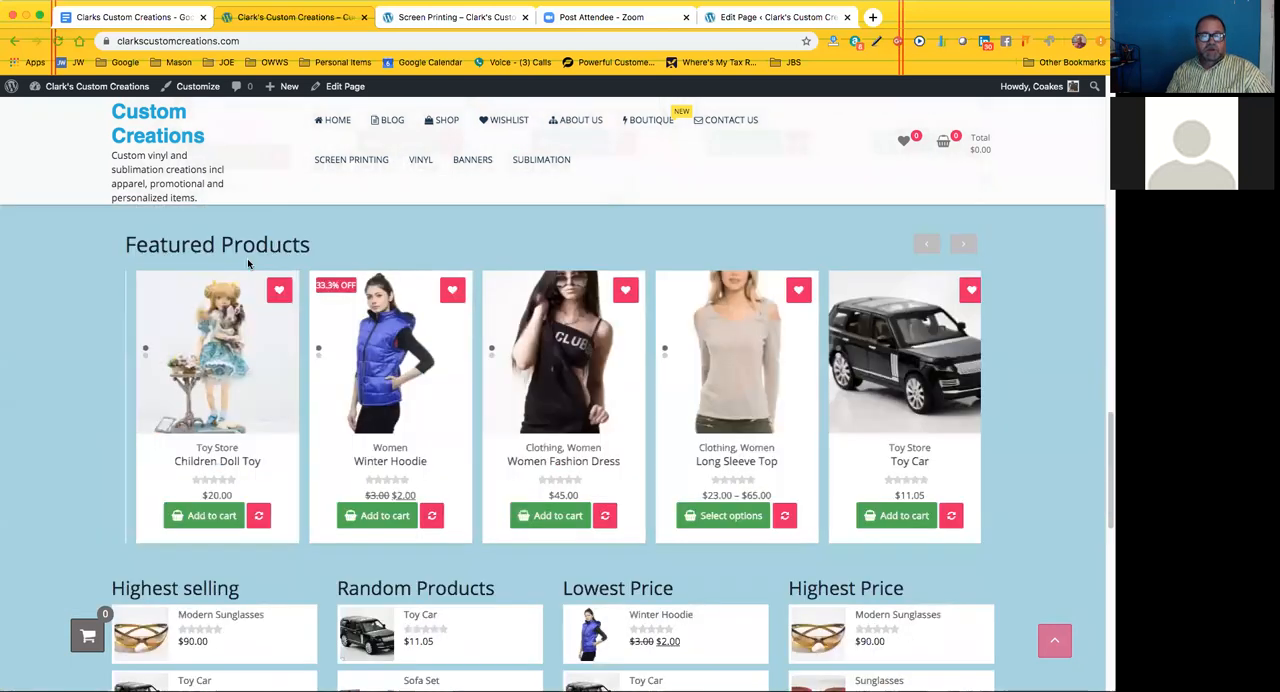
scroll(63, 414, down, 4)
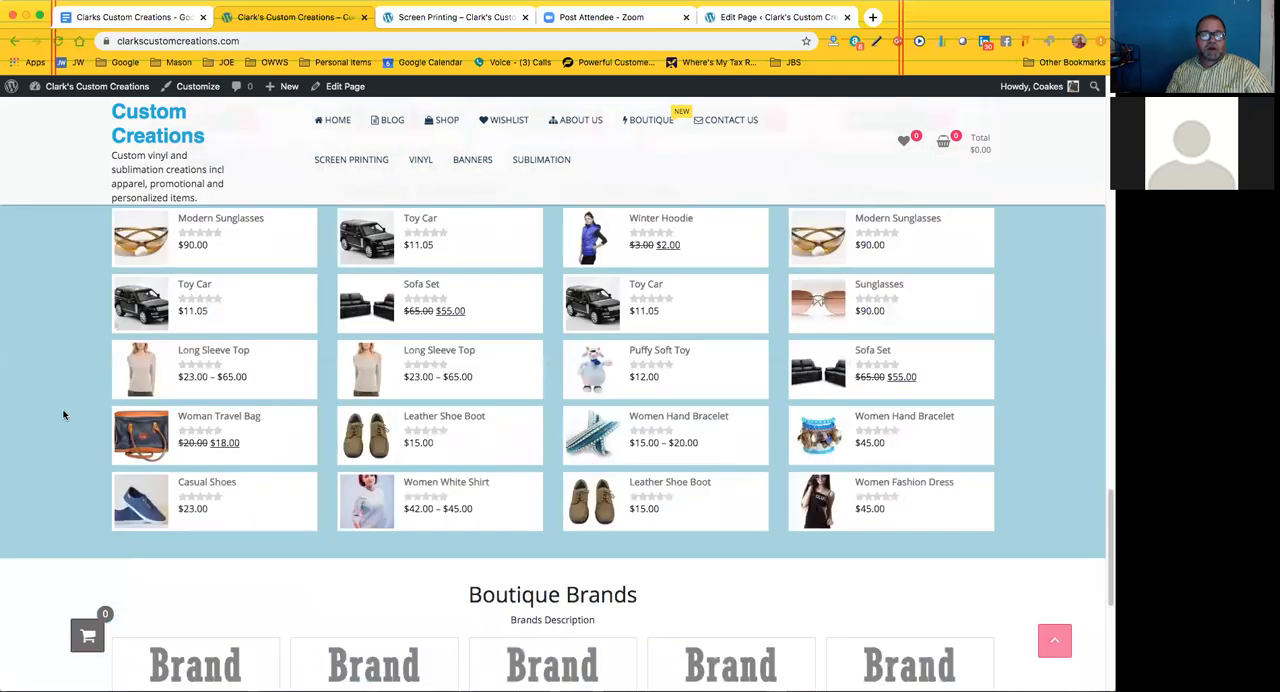
scroll(63, 414, up, 1)
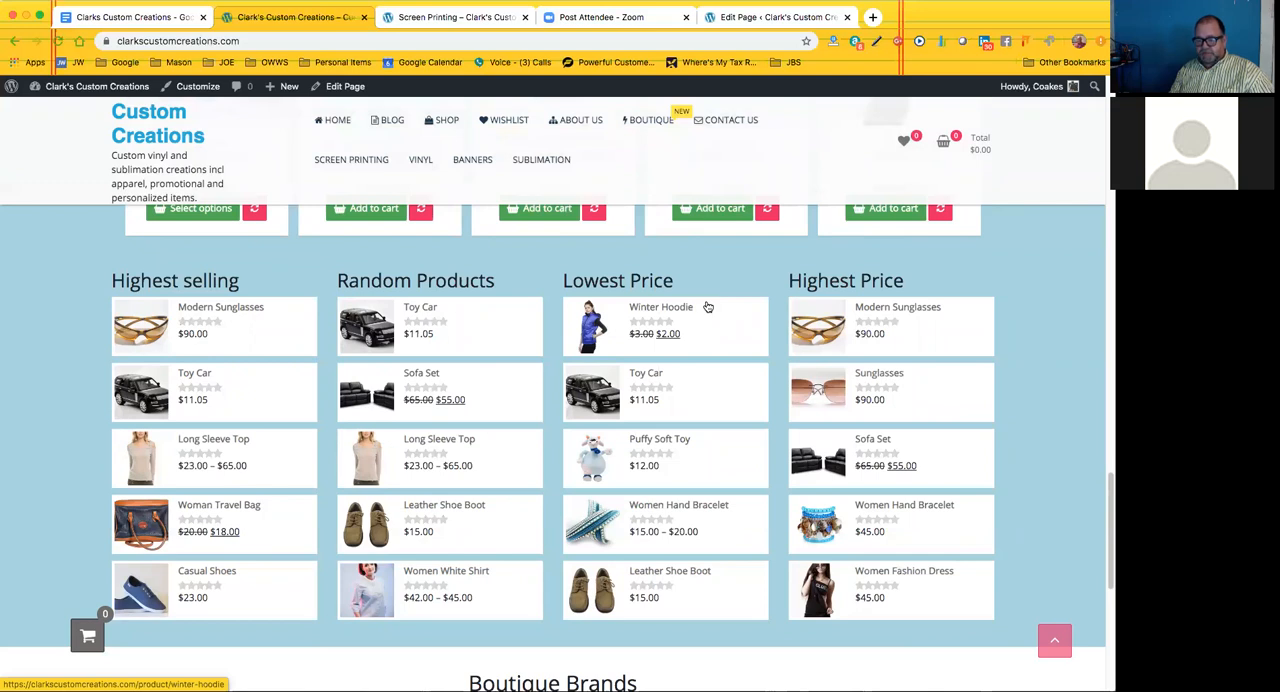
scroll(527, 484, down, 5)
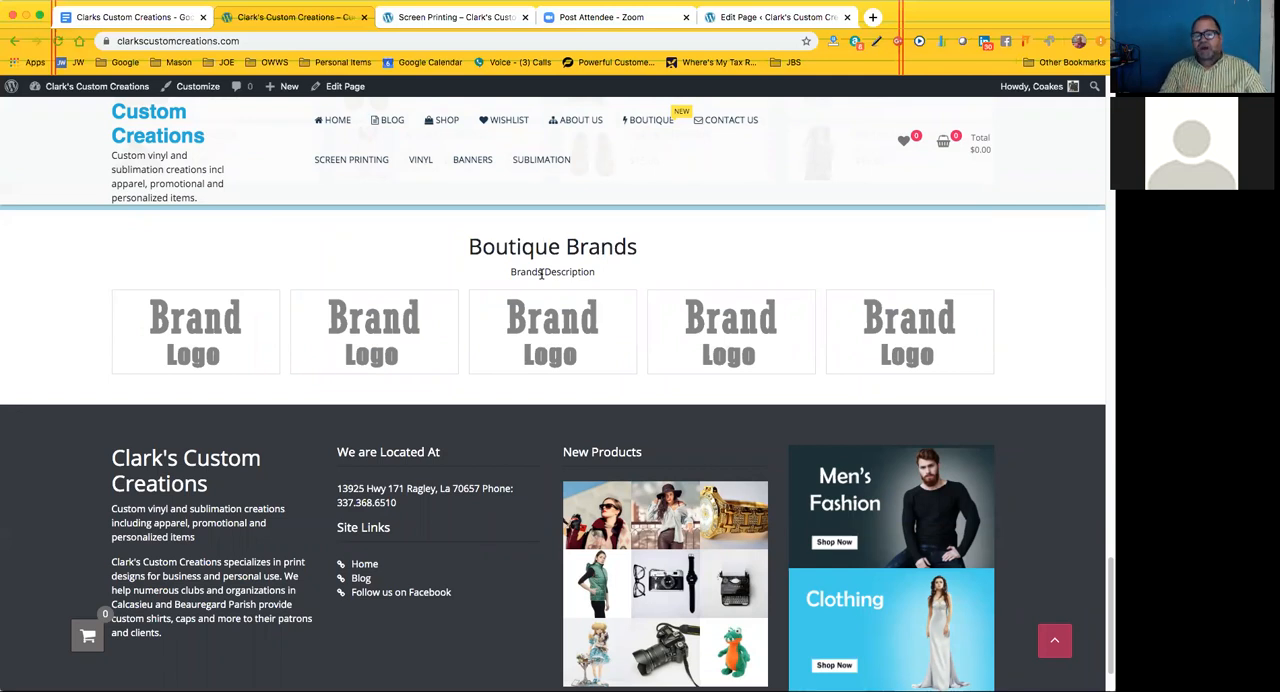
Search Google for "underarmour logo" in a new browser tab and show the image results
click(872, 19)
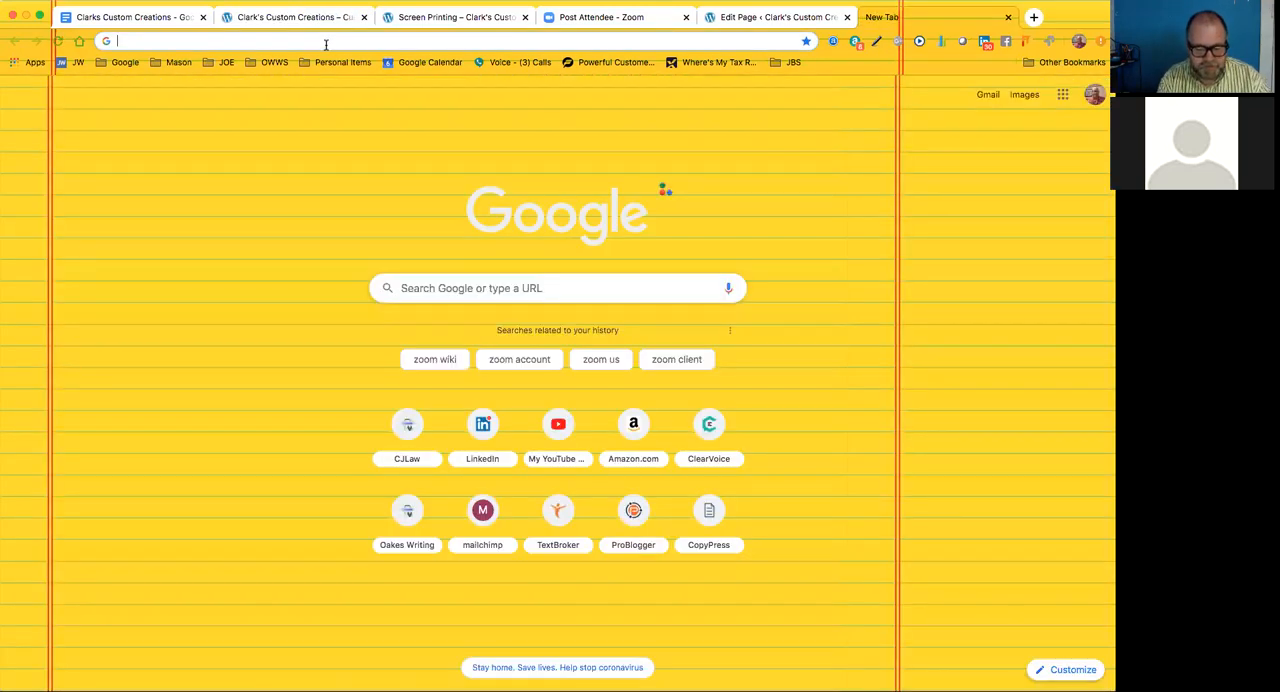
text(und)
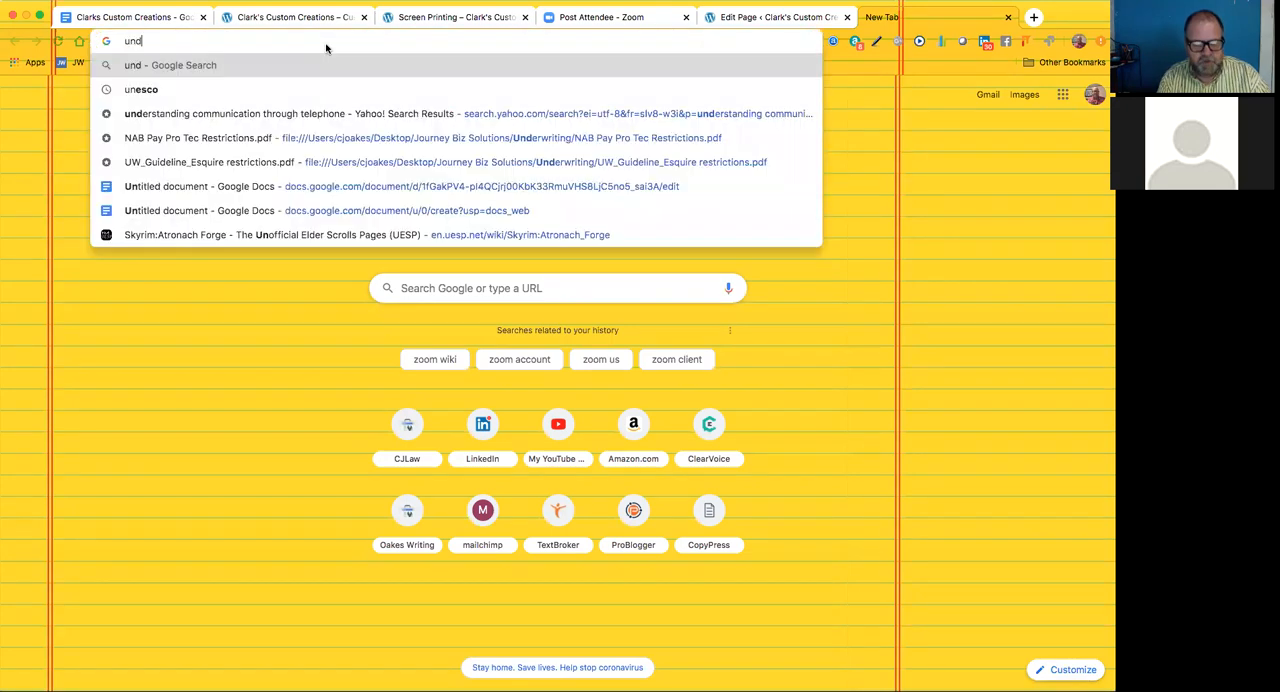
text(erarm)
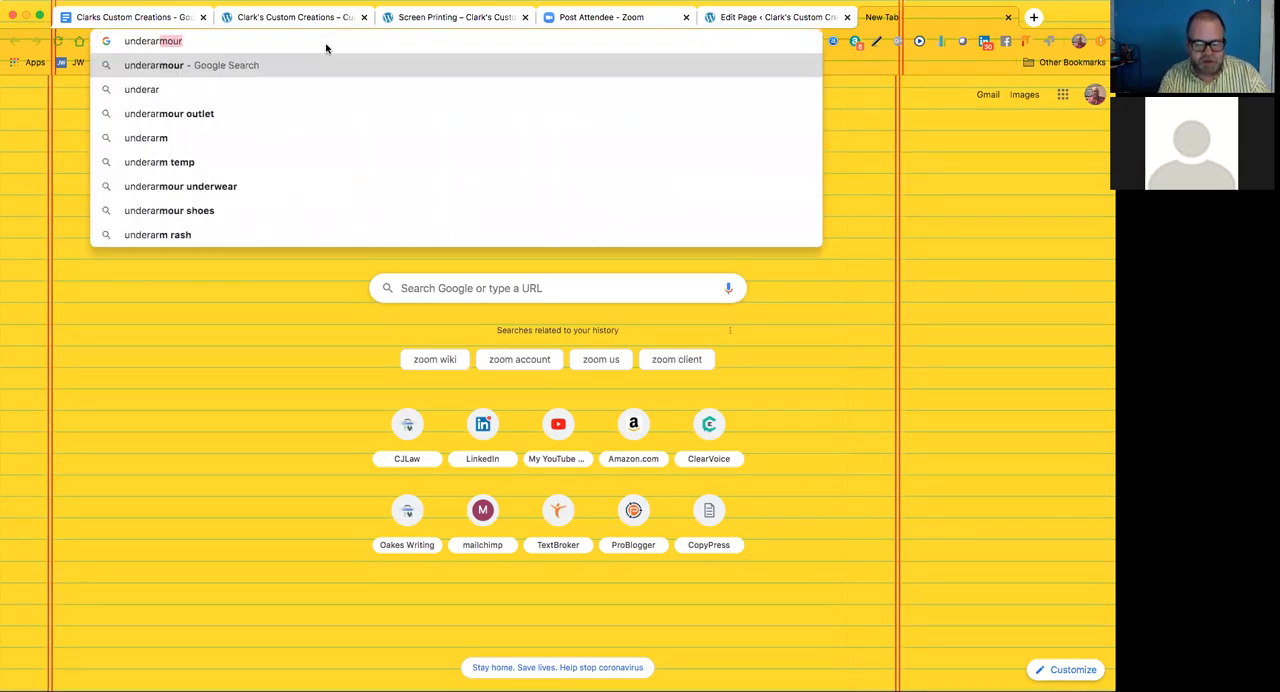
text(mour)
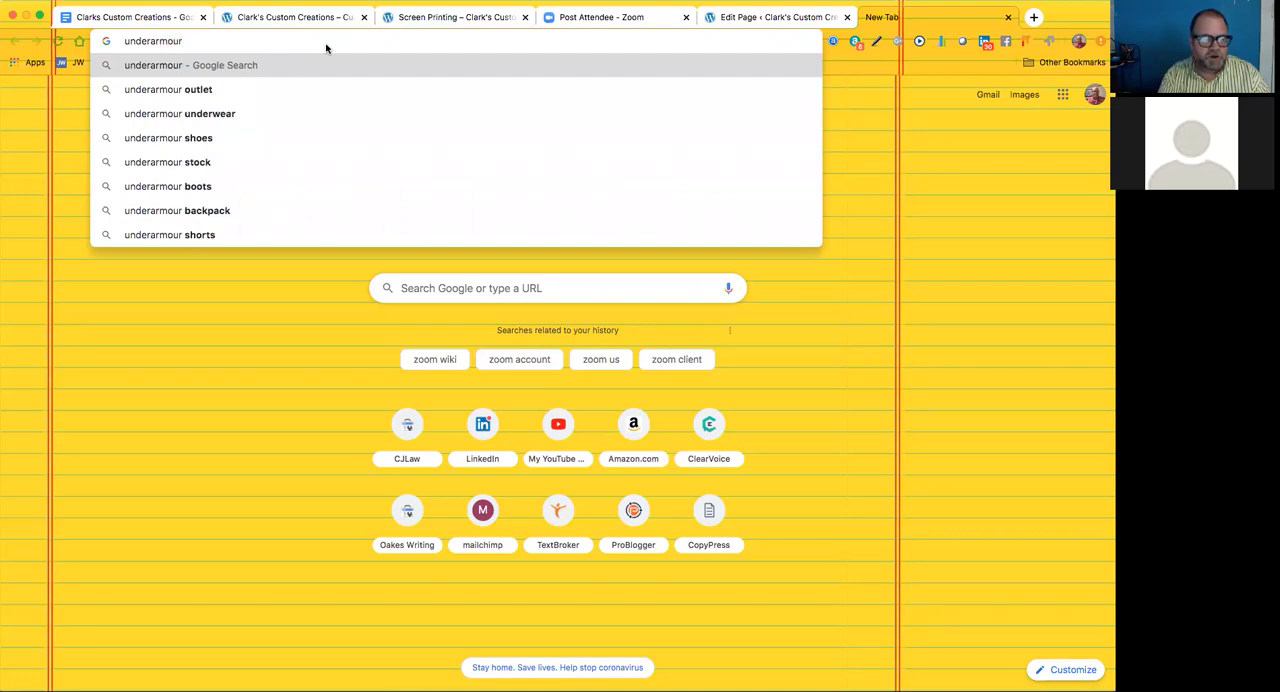
text( logo)
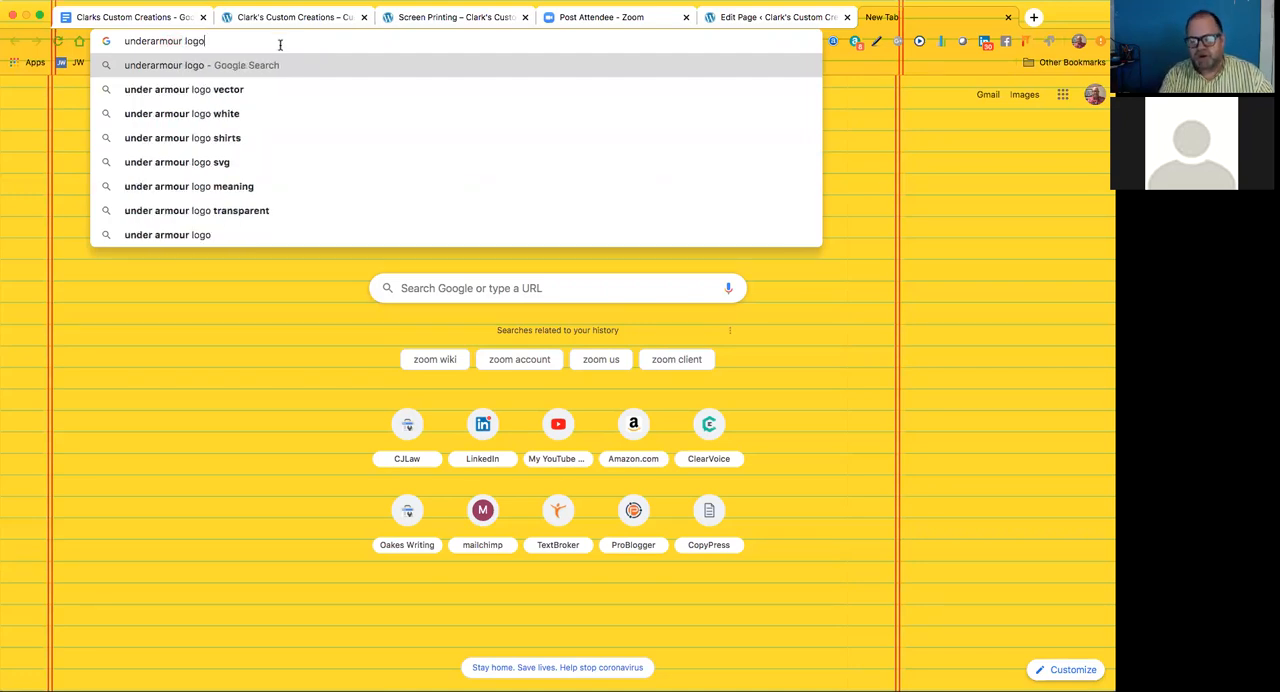
key(Return)
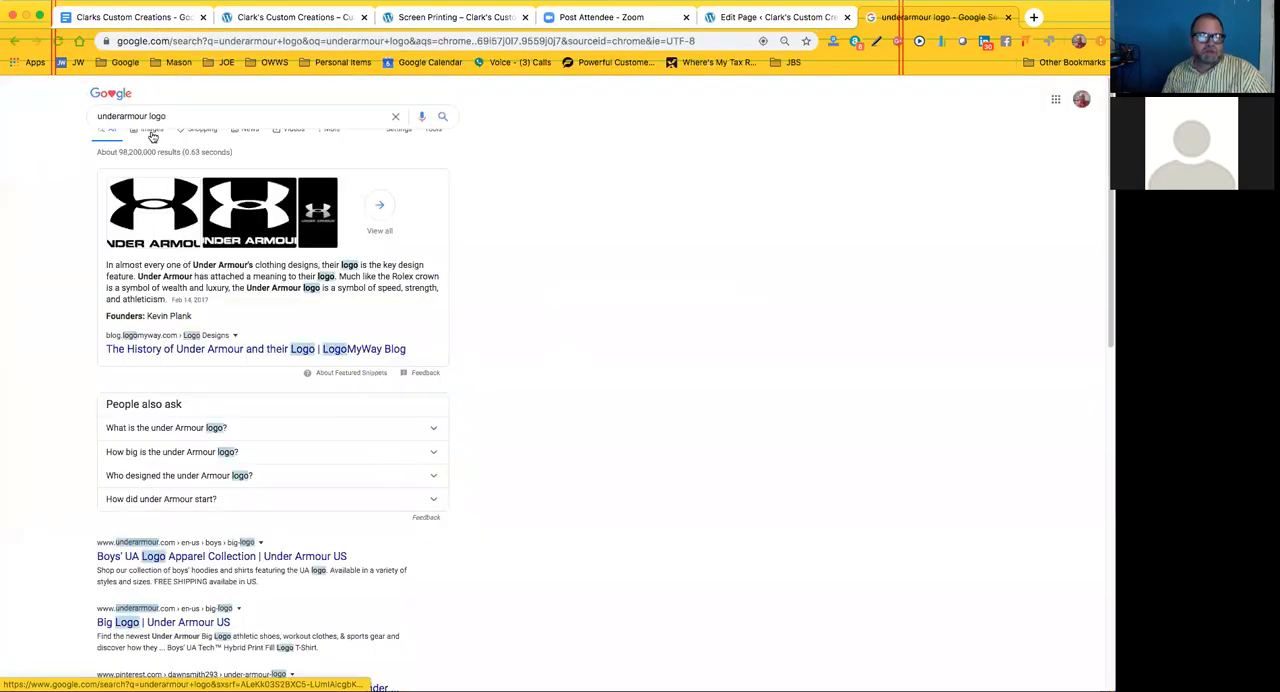
click(152, 136)
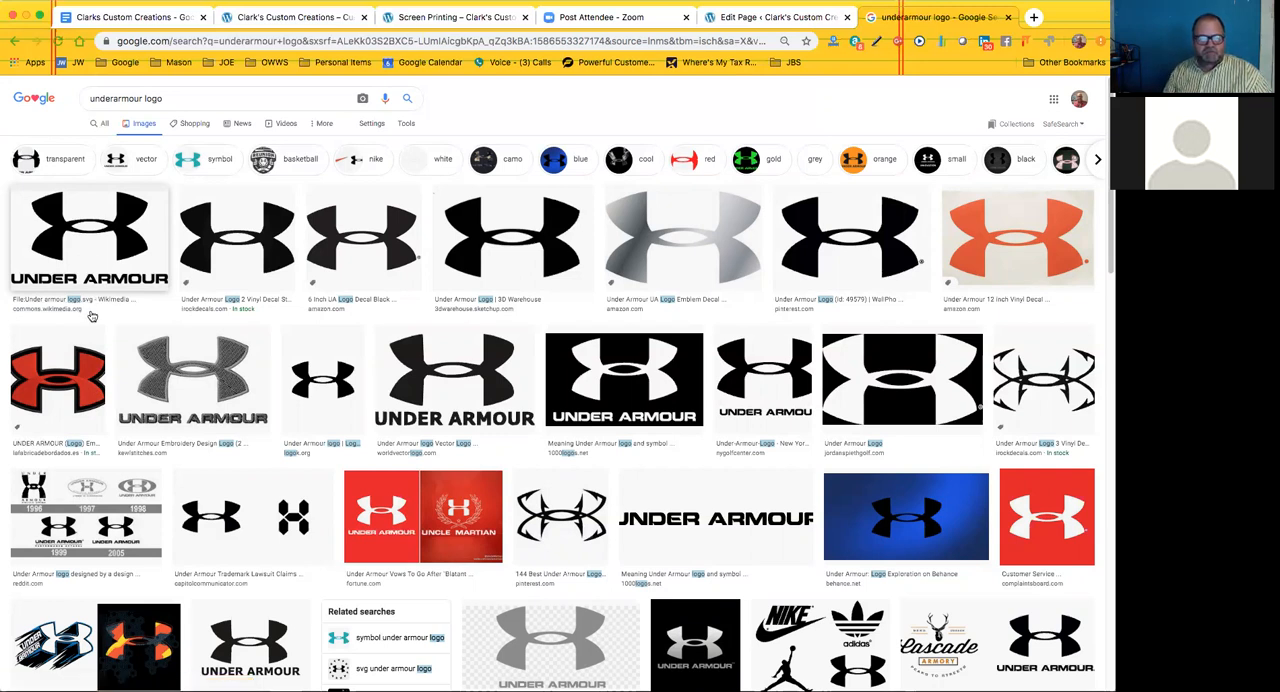
Preview the Wikimedia Commons Under Armour logo and start saving the image to the computer
click(76, 240)
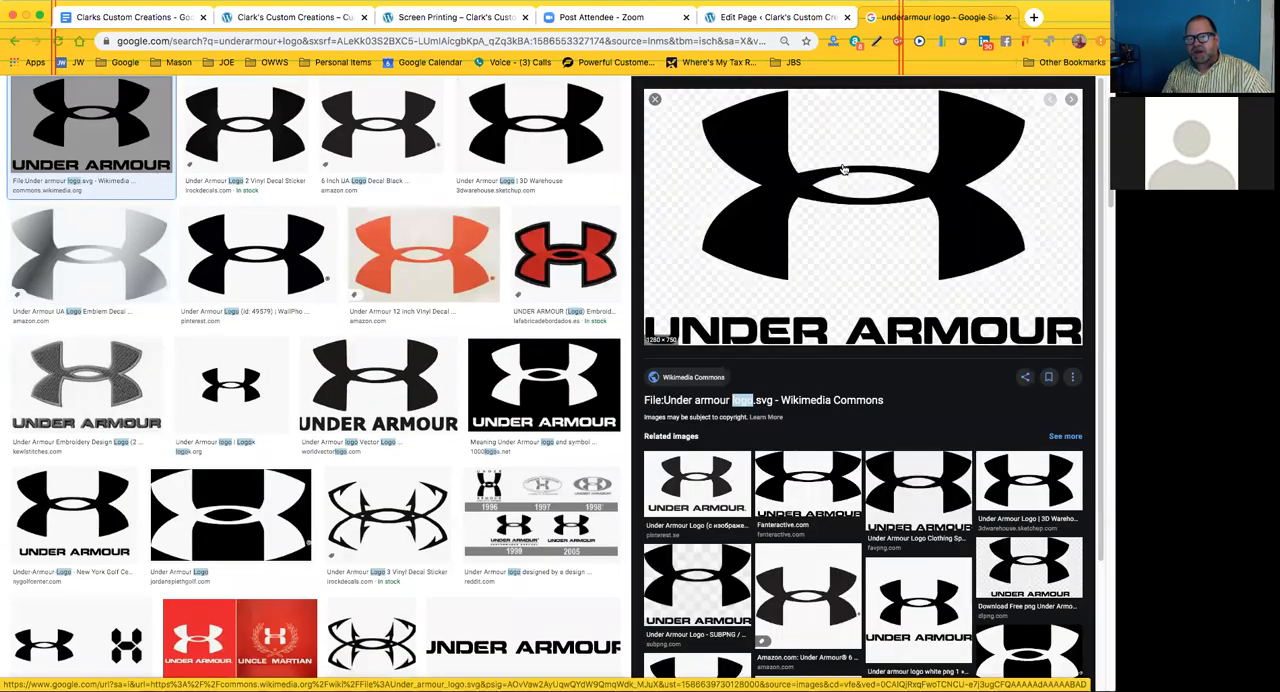
right_click(843, 169)
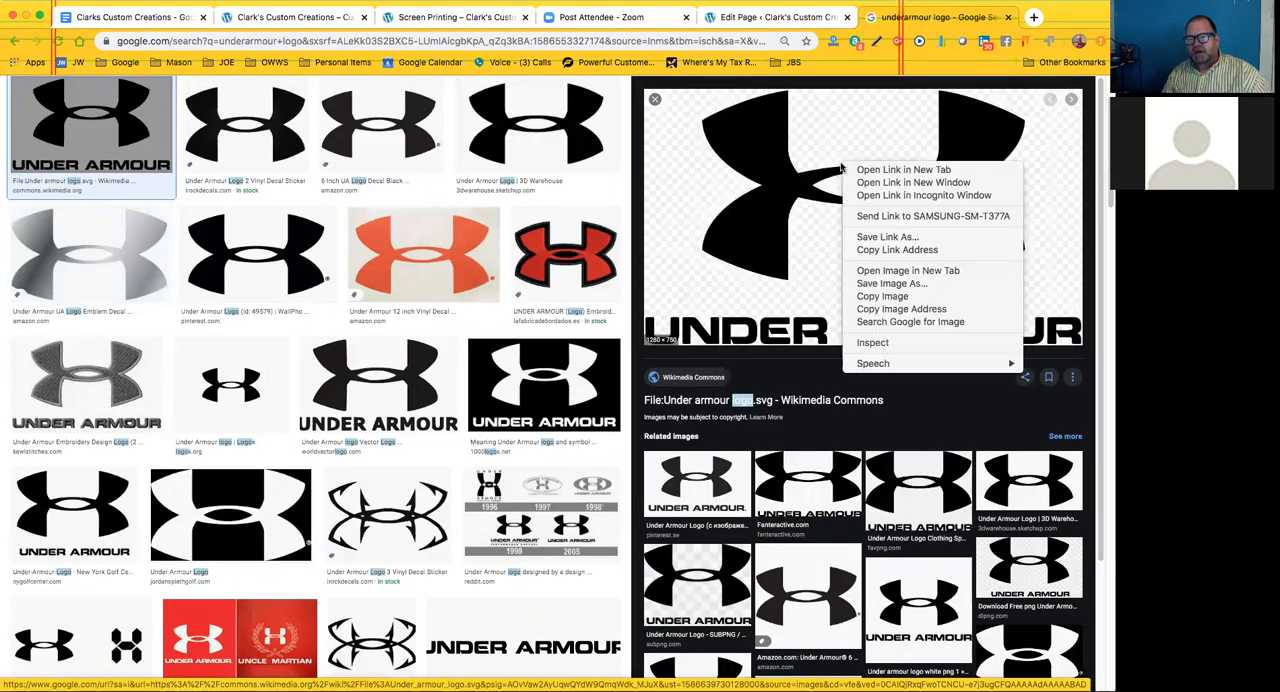
click(884, 288)
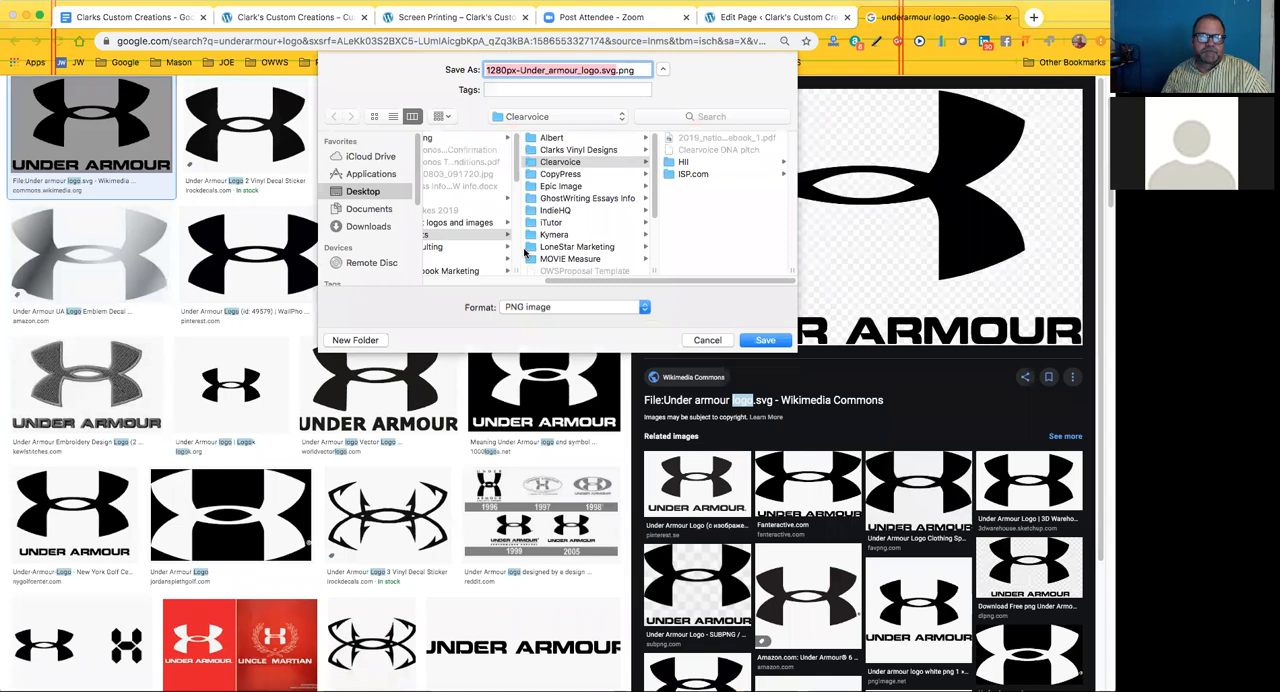
Save the Under Armour logo PNG into the Clarks Vinyl Designs folder, inside OAKES Writing > Clients on the Desktop
click(457, 229)
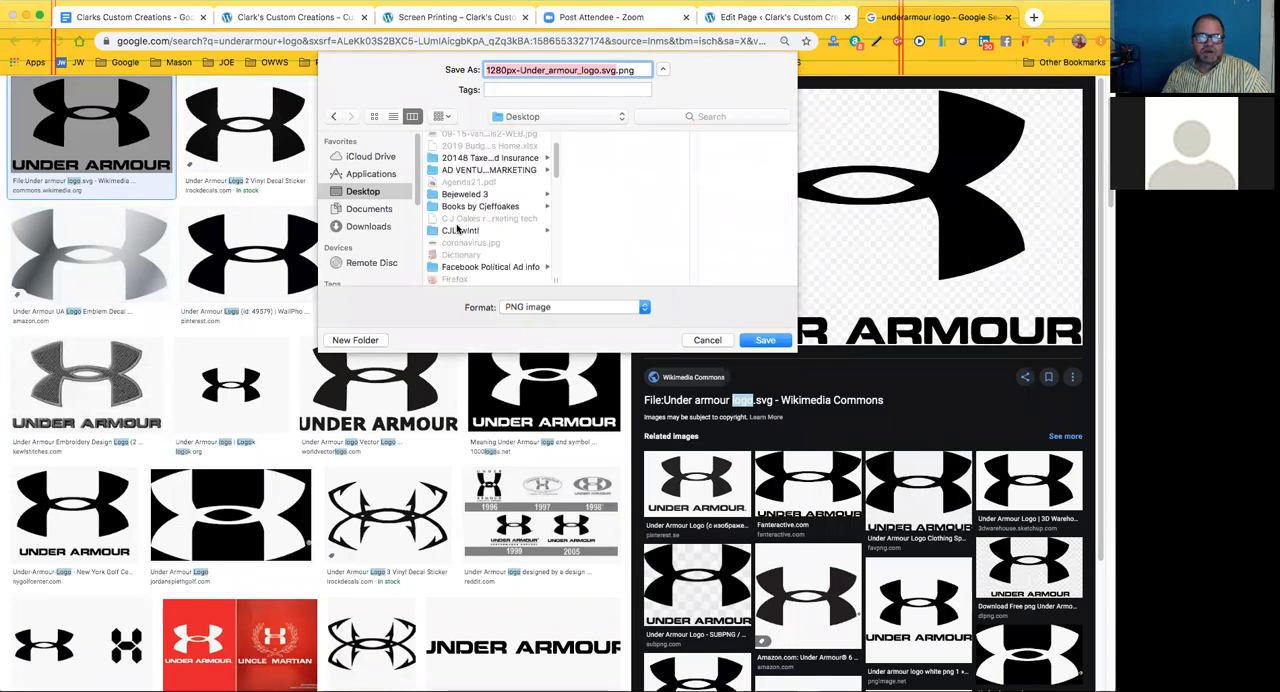
scroll(457, 229, down, 3)
scroll(460, 235, down, 3)
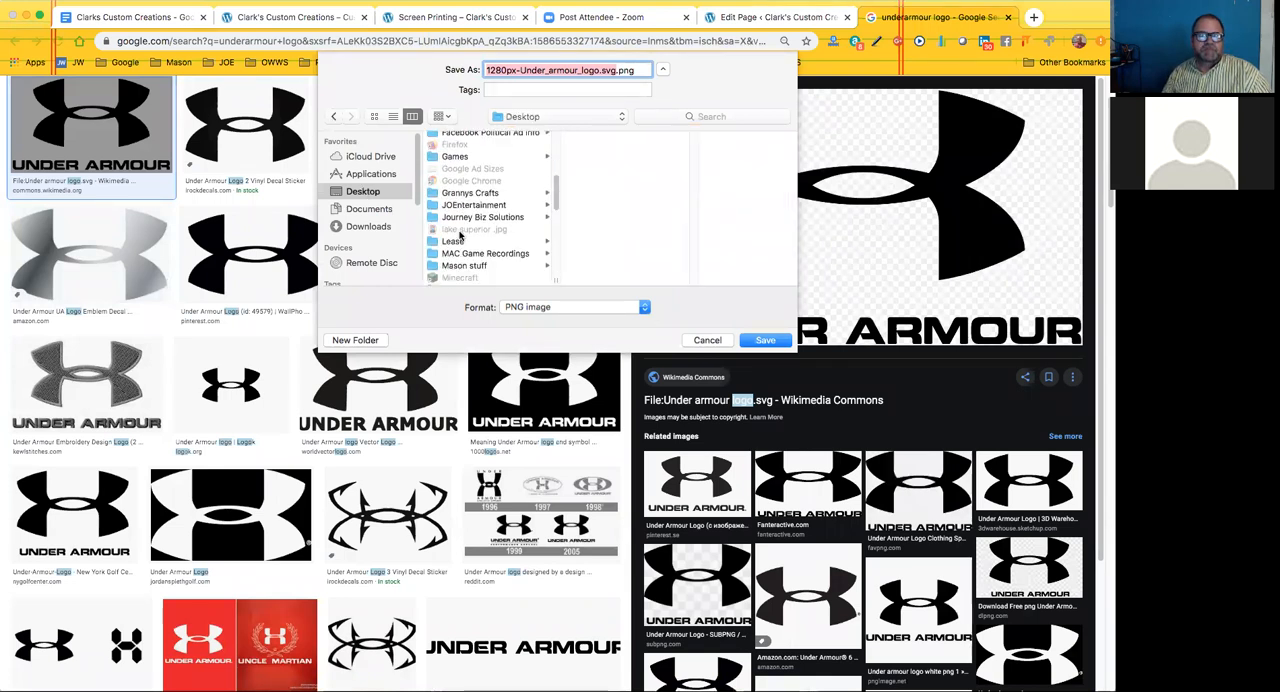
scroll(460, 235, down, 3)
scroll(462, 240, down, 2)
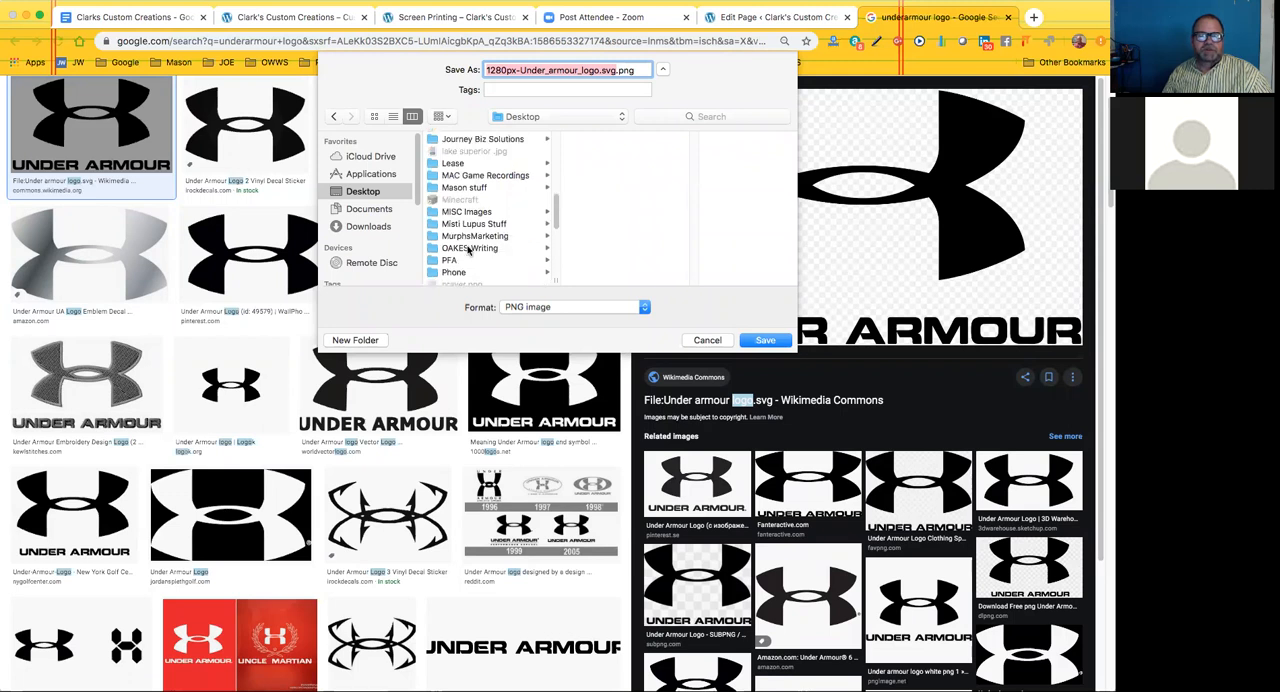
click(469, 247)
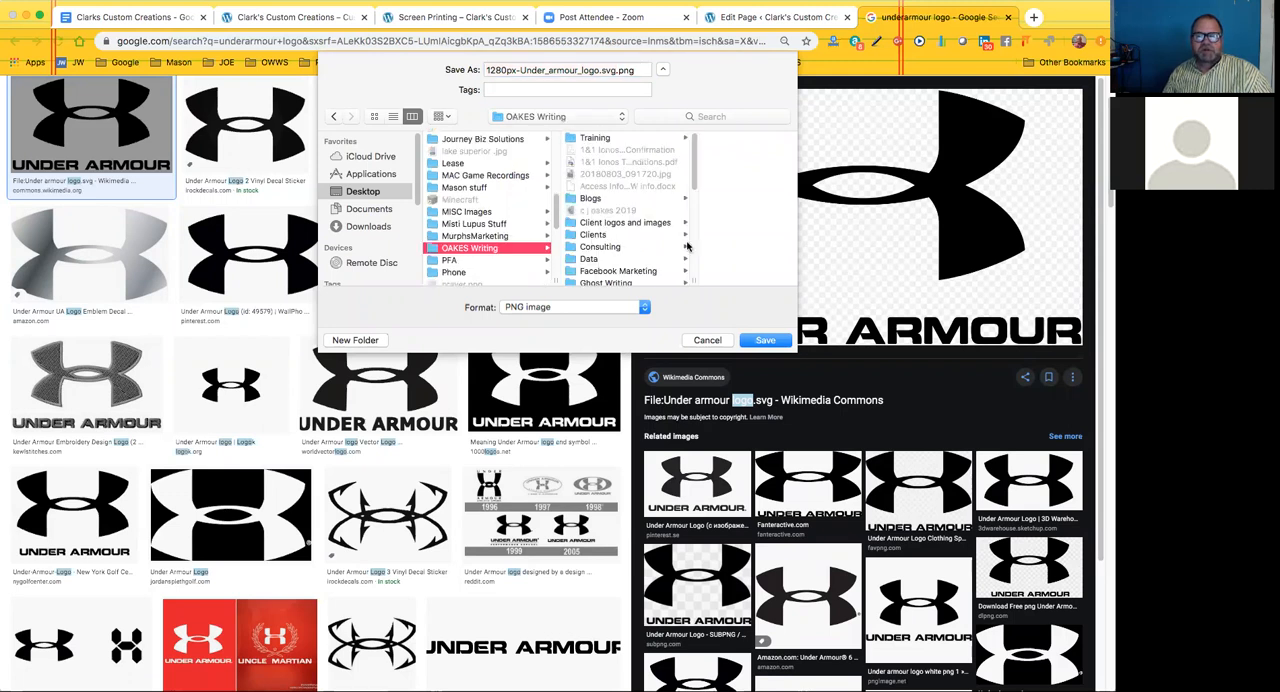
click(594, 235)
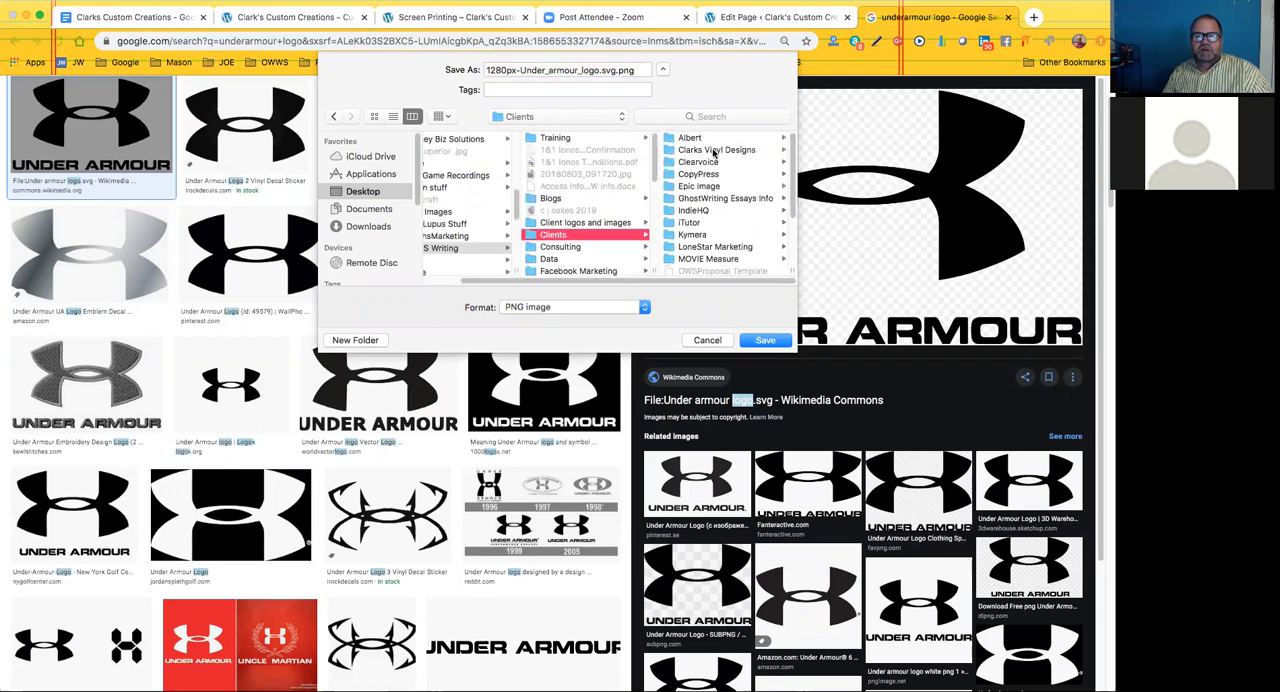
click(713, 150)
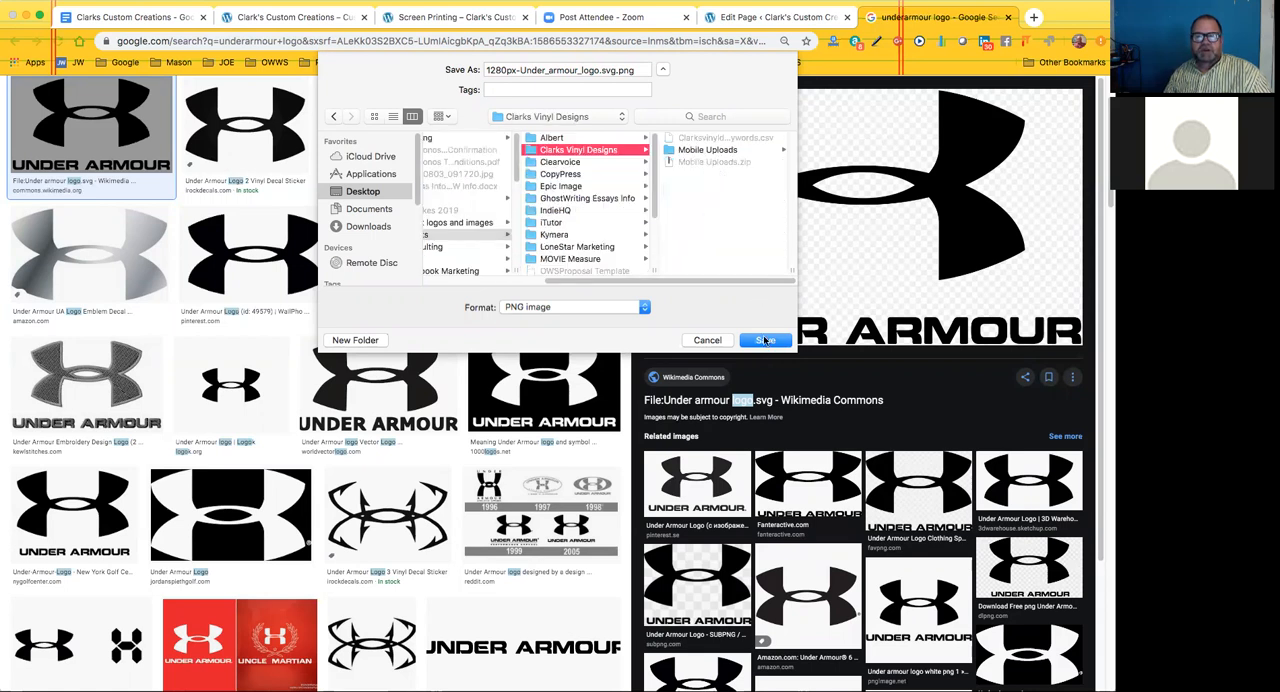
click(766, 341)
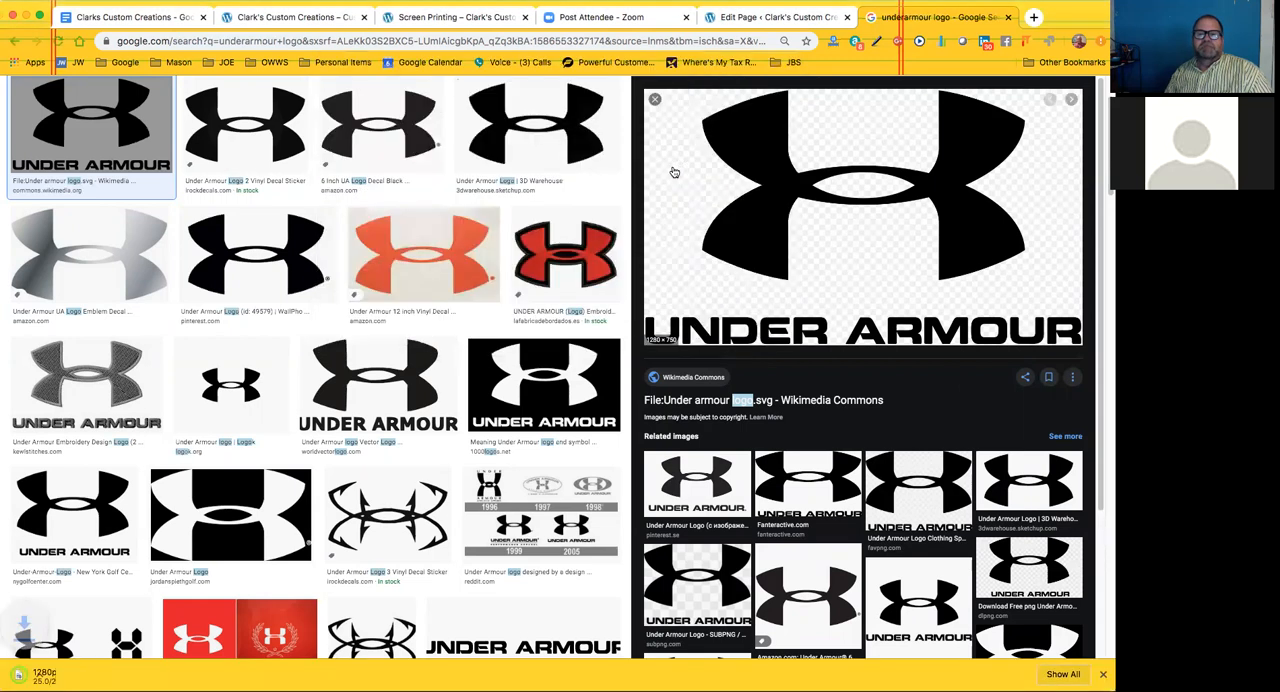
Switch to the Clark's Custom Creations site customizer and expand Brand 1 under Frontpage Sections > Brands
click(131, 18)
click(315, 18)
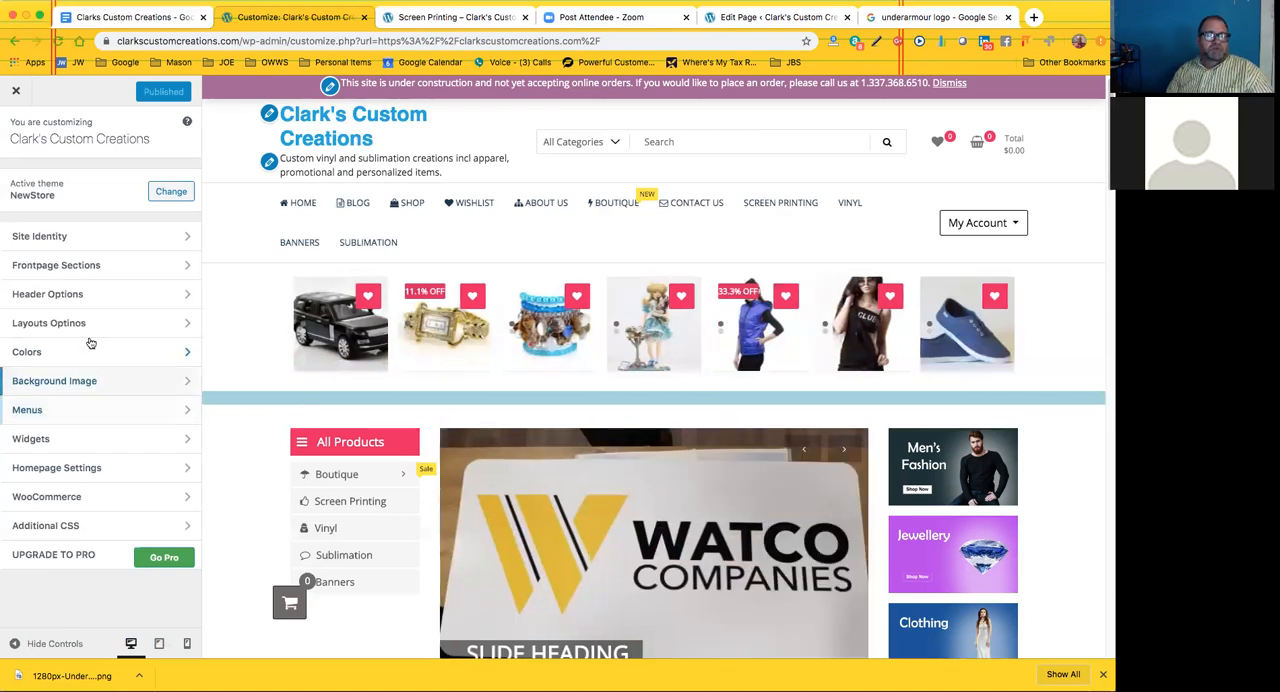
scroll(335, 437, down, 5)
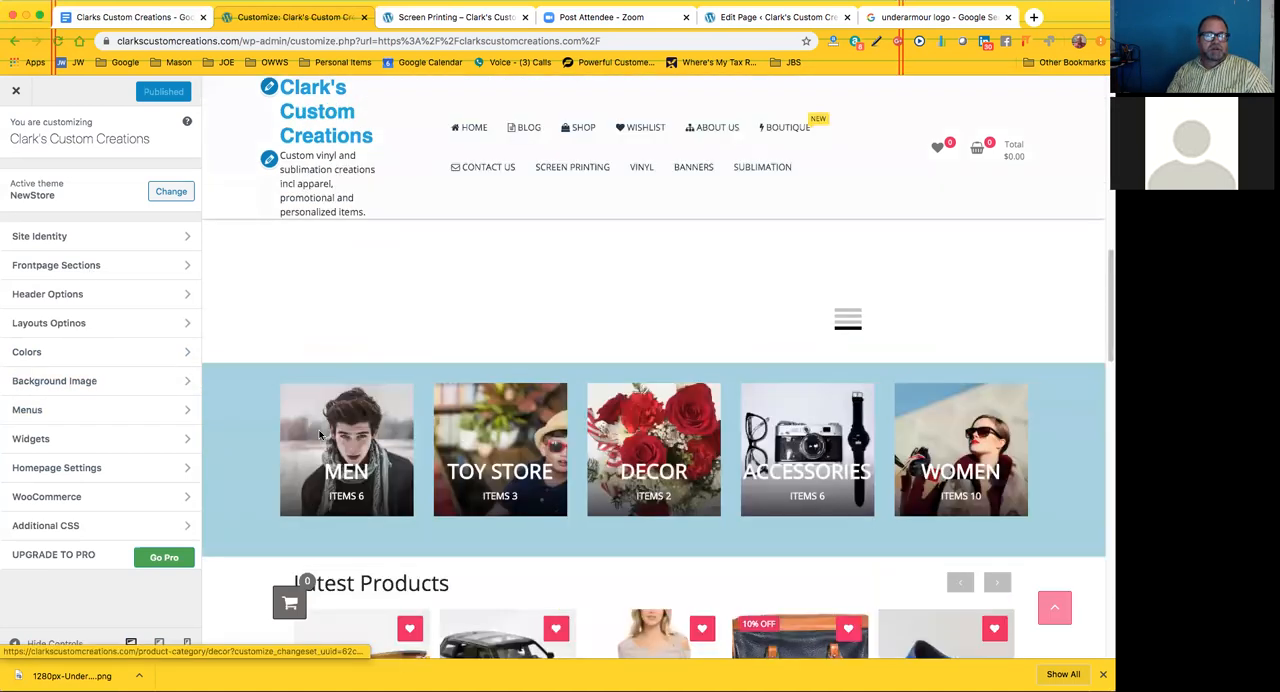
scroll(320, 435, down, 4)
scroll(320, 435, down, 6)
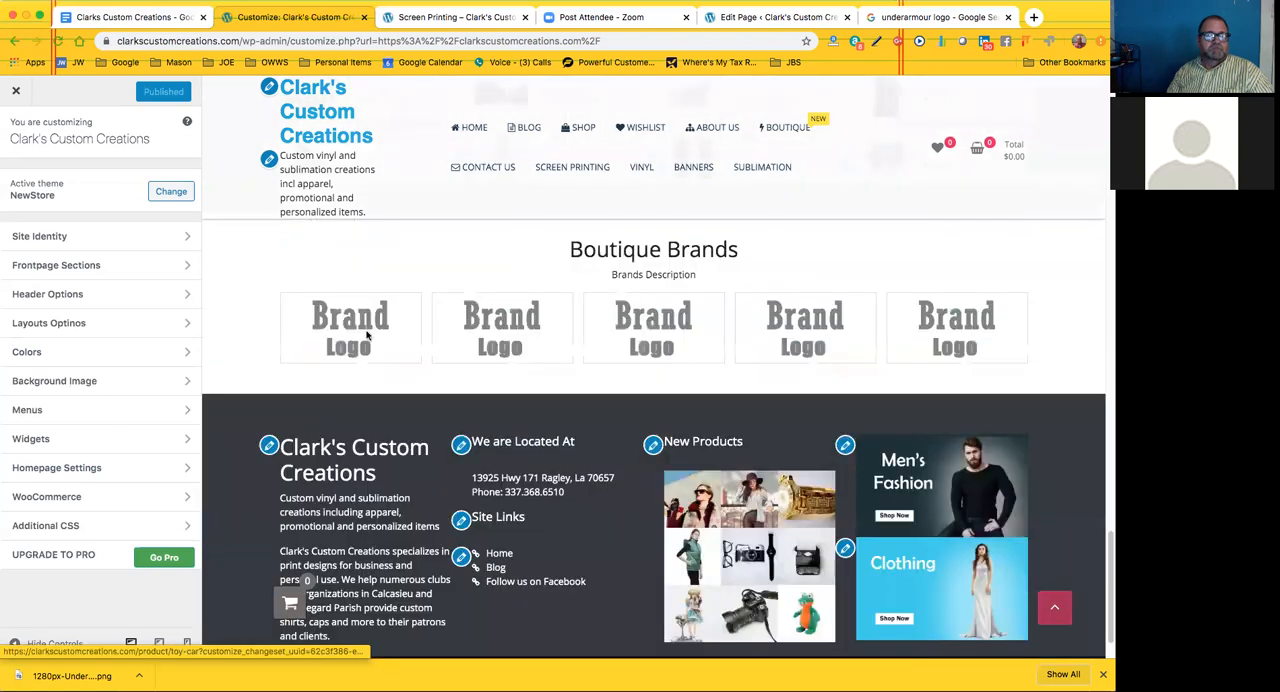
click(106, 266)
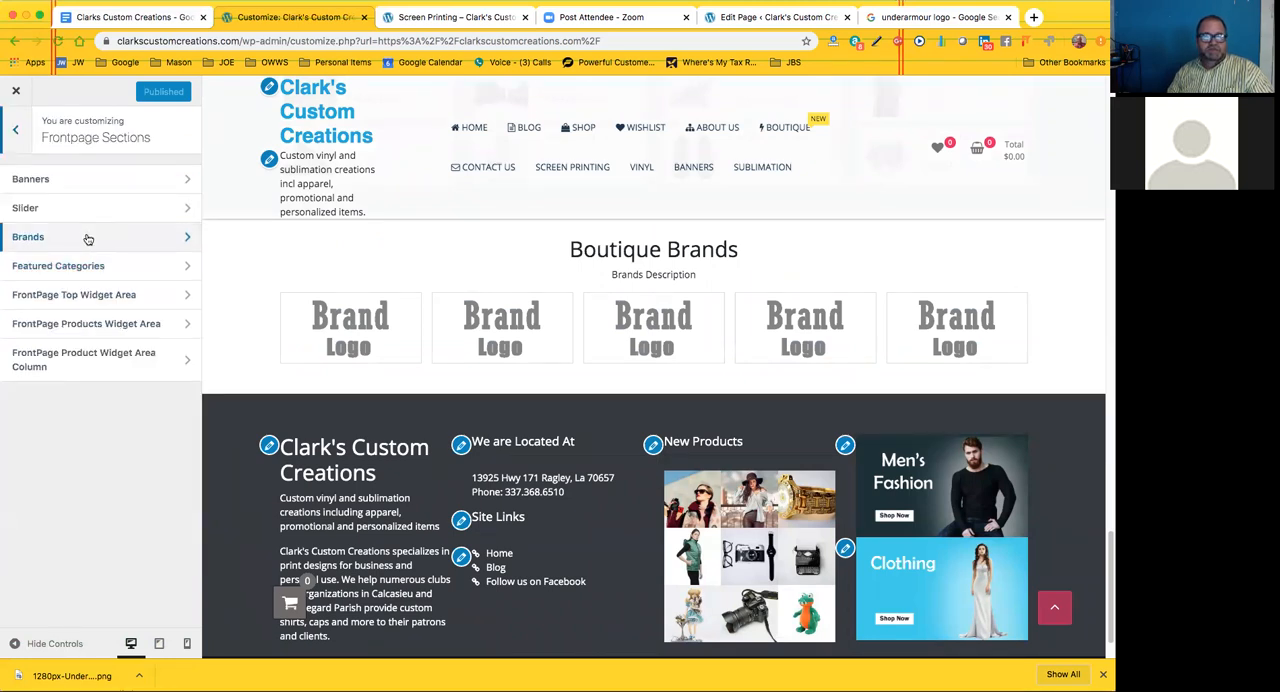
click(87, 237)
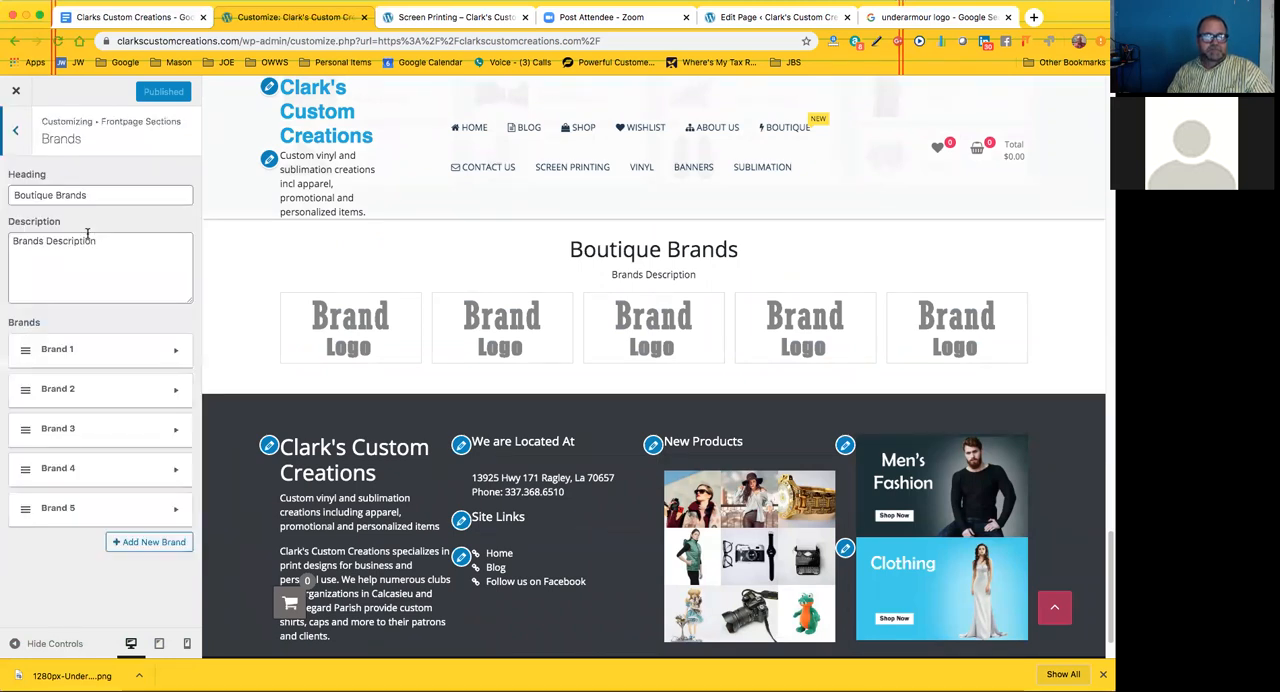
click(174, 355)
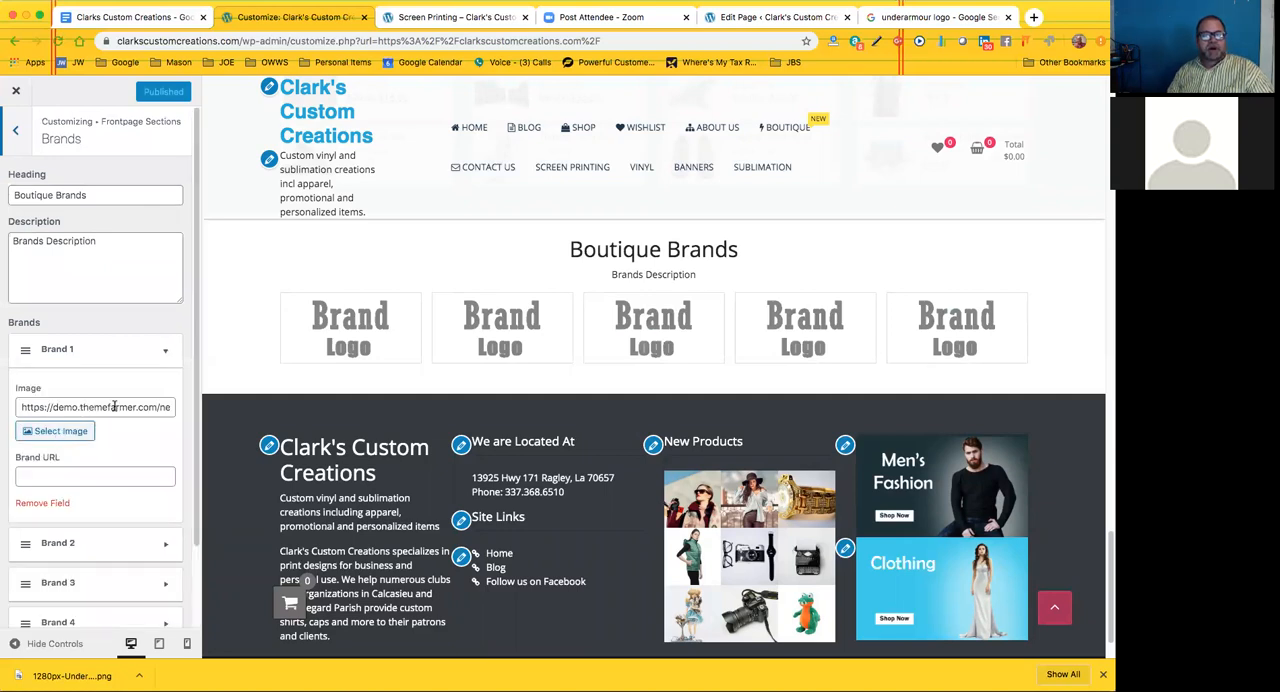
Open the image selection for Brand 1 and look through the existing pictures in the media library
click(61, 431)
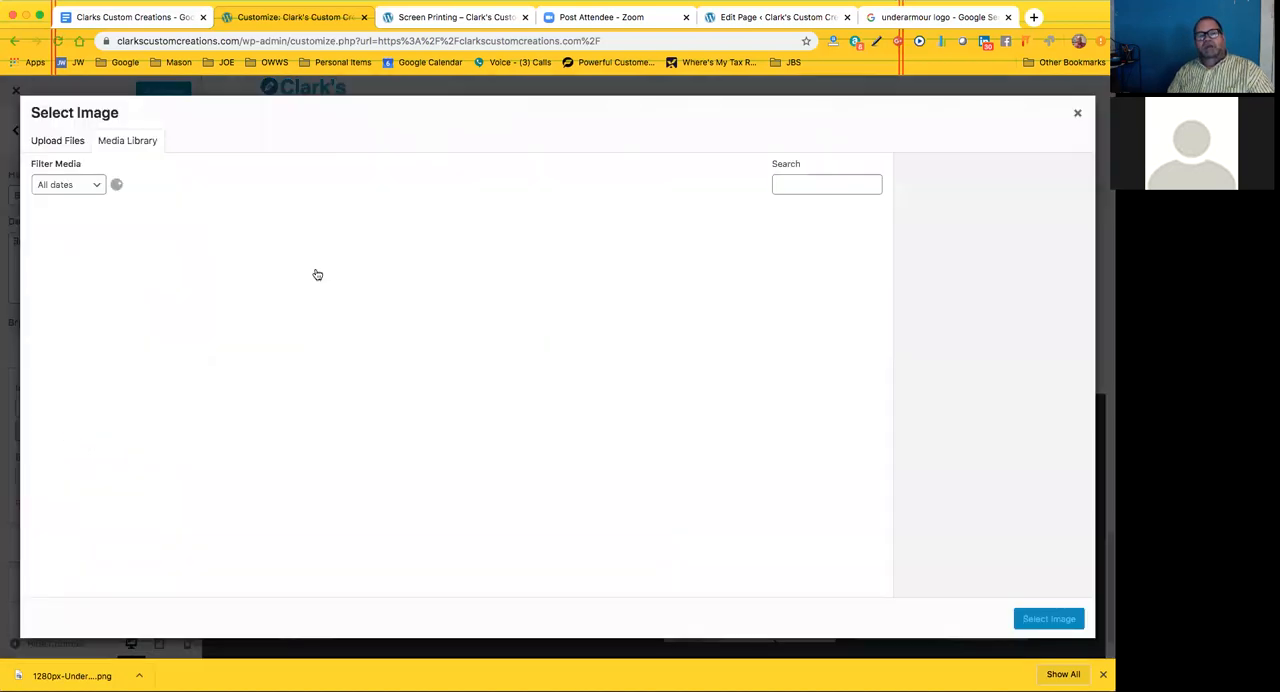
scroll(421, 468, down, 10)
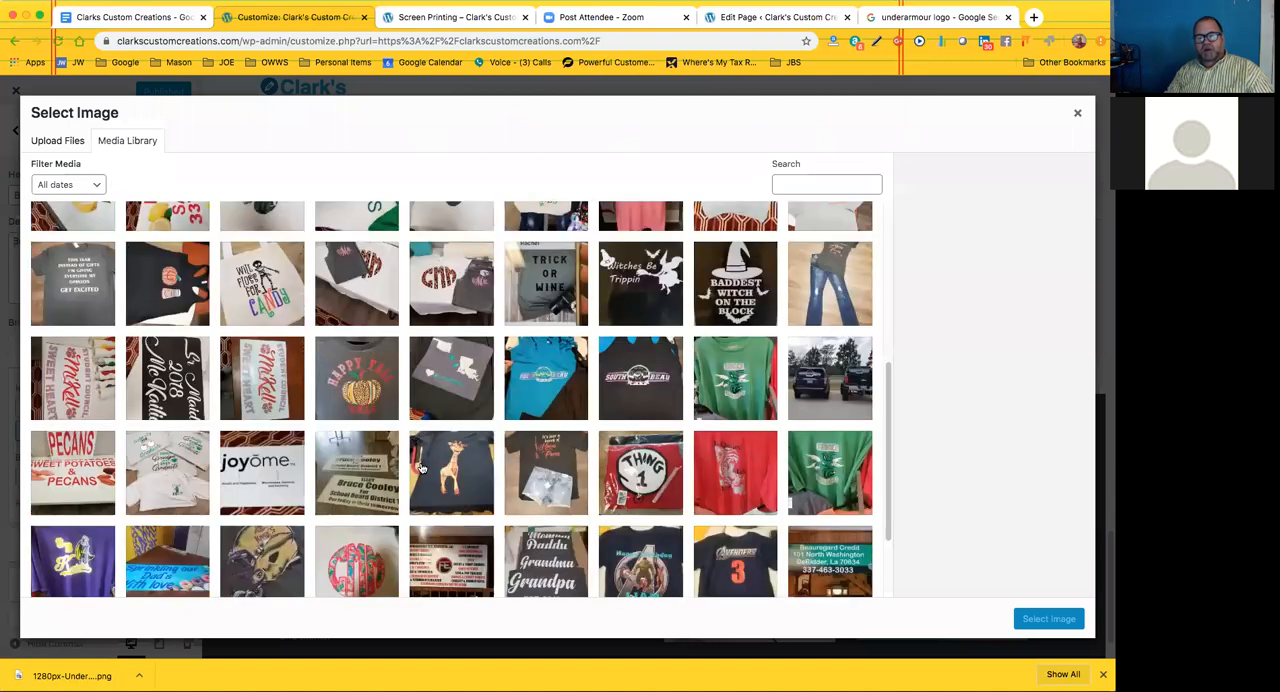
scroll(421, 468, down, 2)
scroll(421, 465, down, 10)
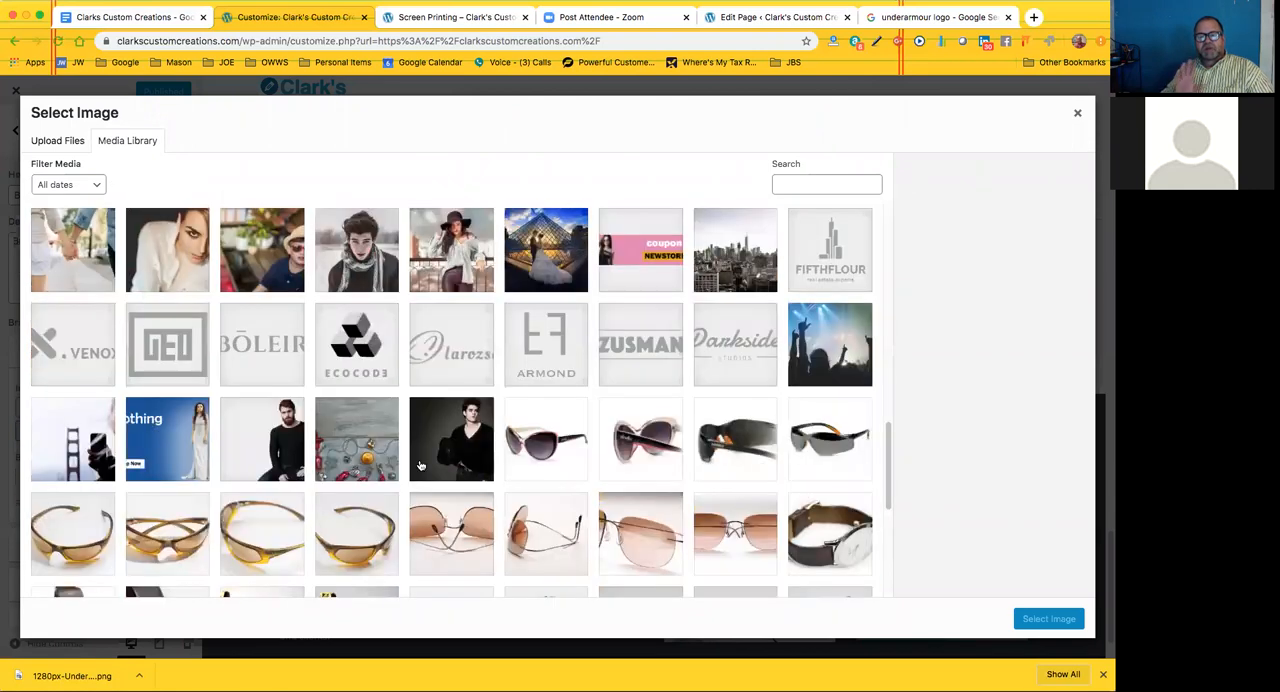
scroll(421, 465, down, 2)
scroll(421, 465, down, 2)
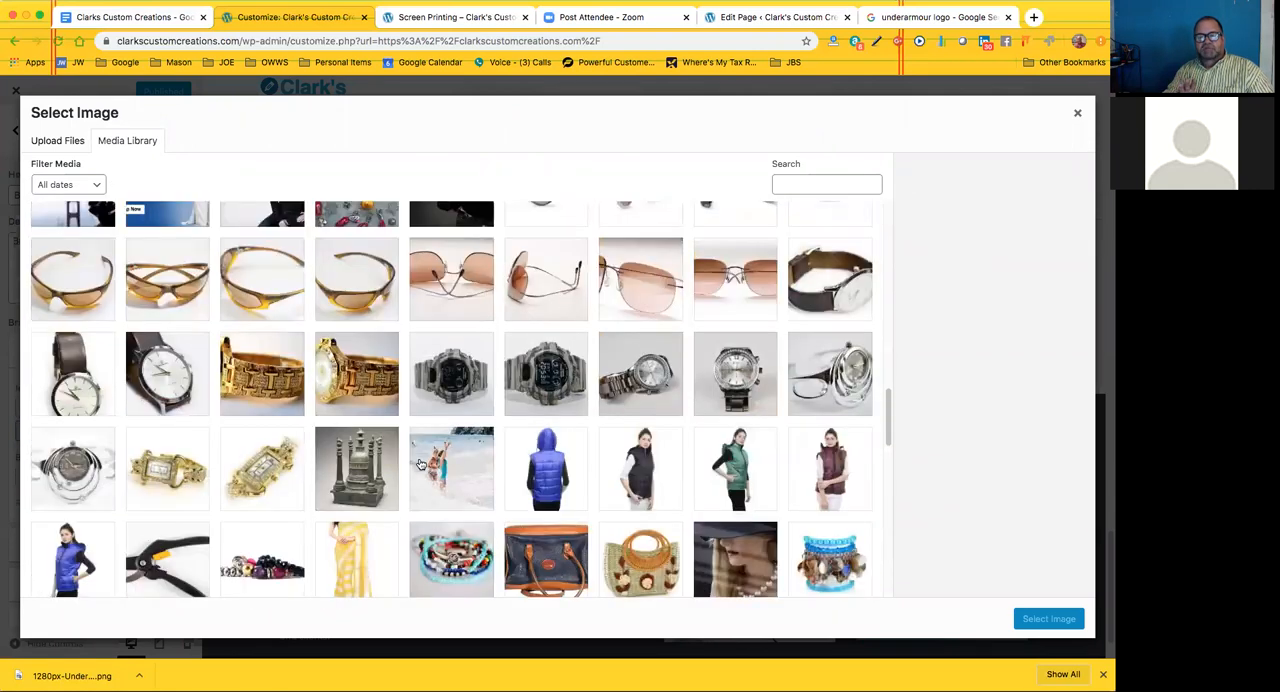
scroll(420, 463, down, 2)
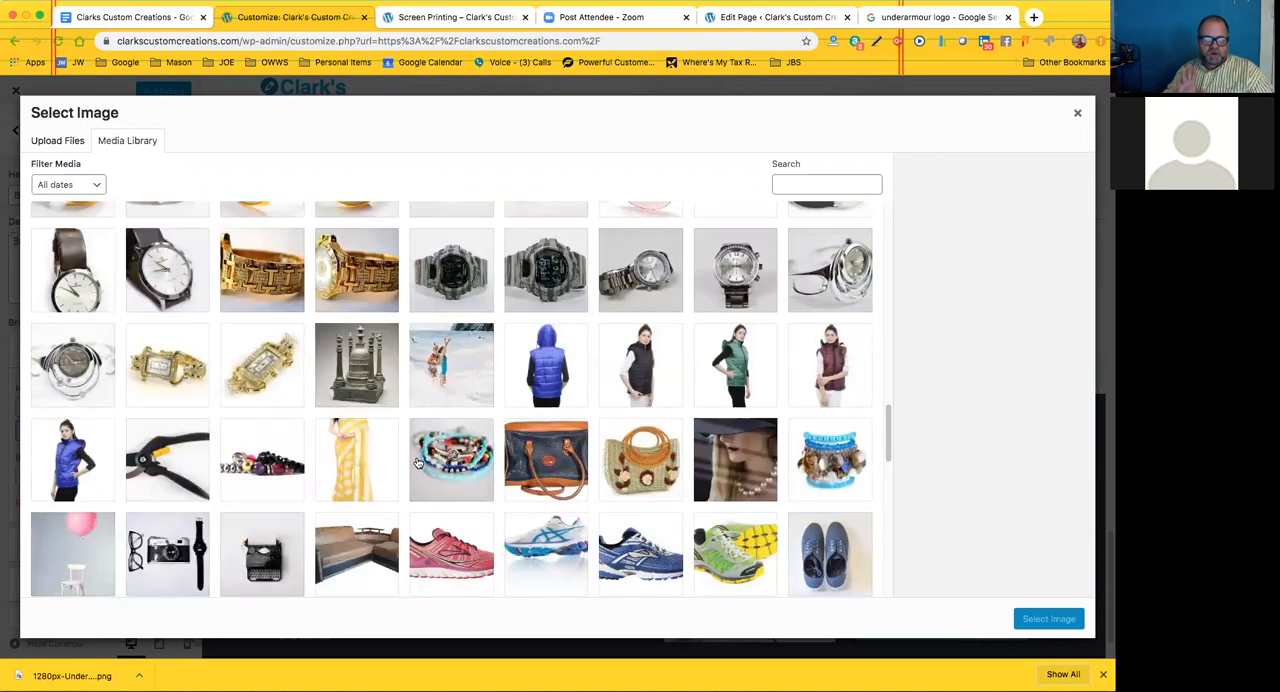
scroll(418, 462, up, 1)
scroll(418, 462, up, 10)
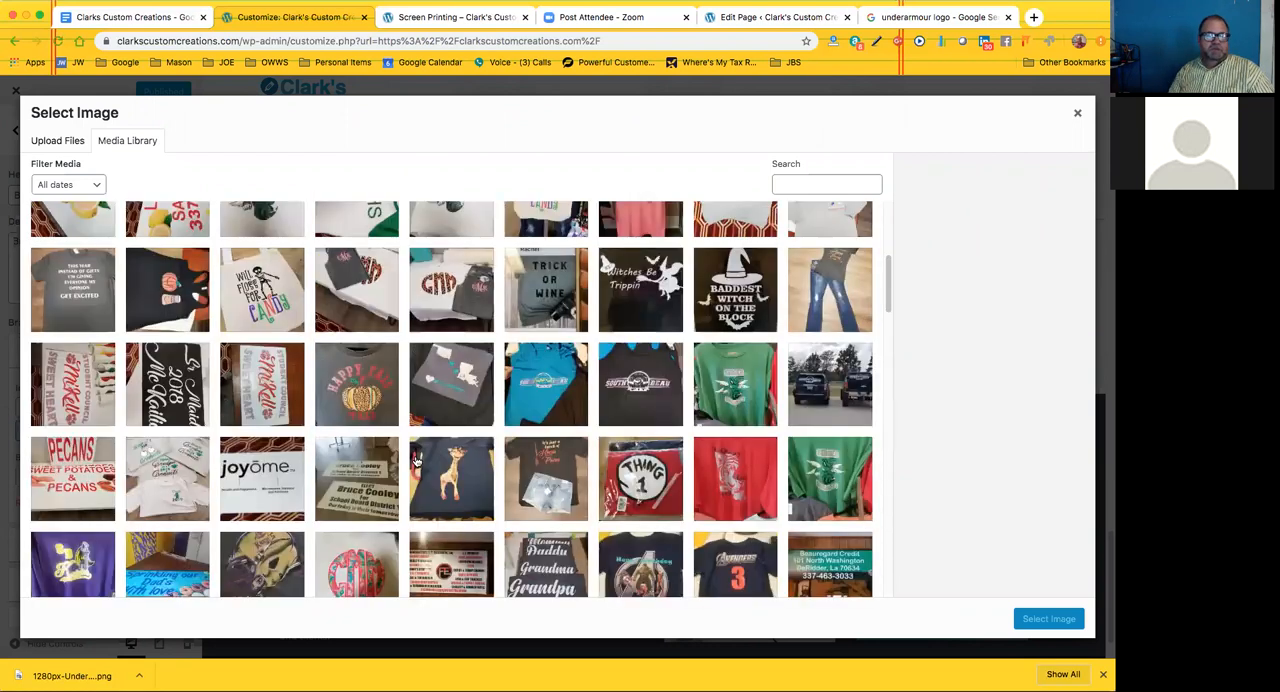
scroll(418, 462, up, 5)
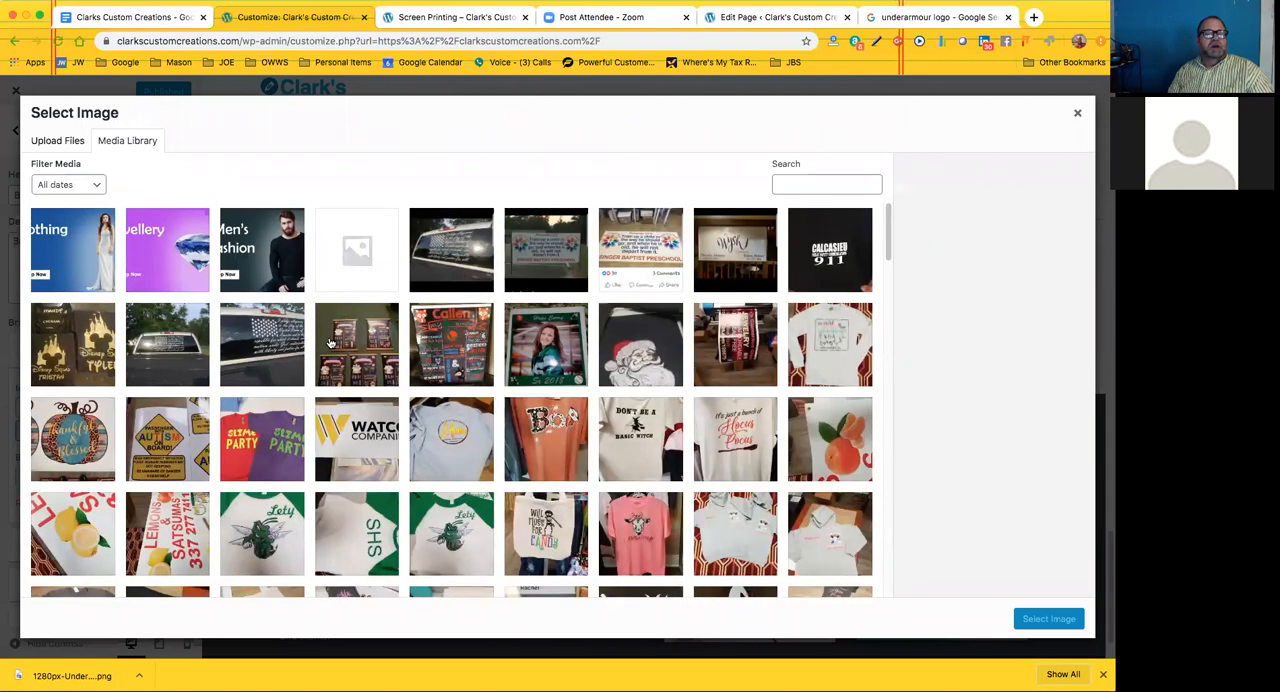
Upload the downloaded 1280px-Under_armour_logo PNG to the site's media library
click(55, 143)
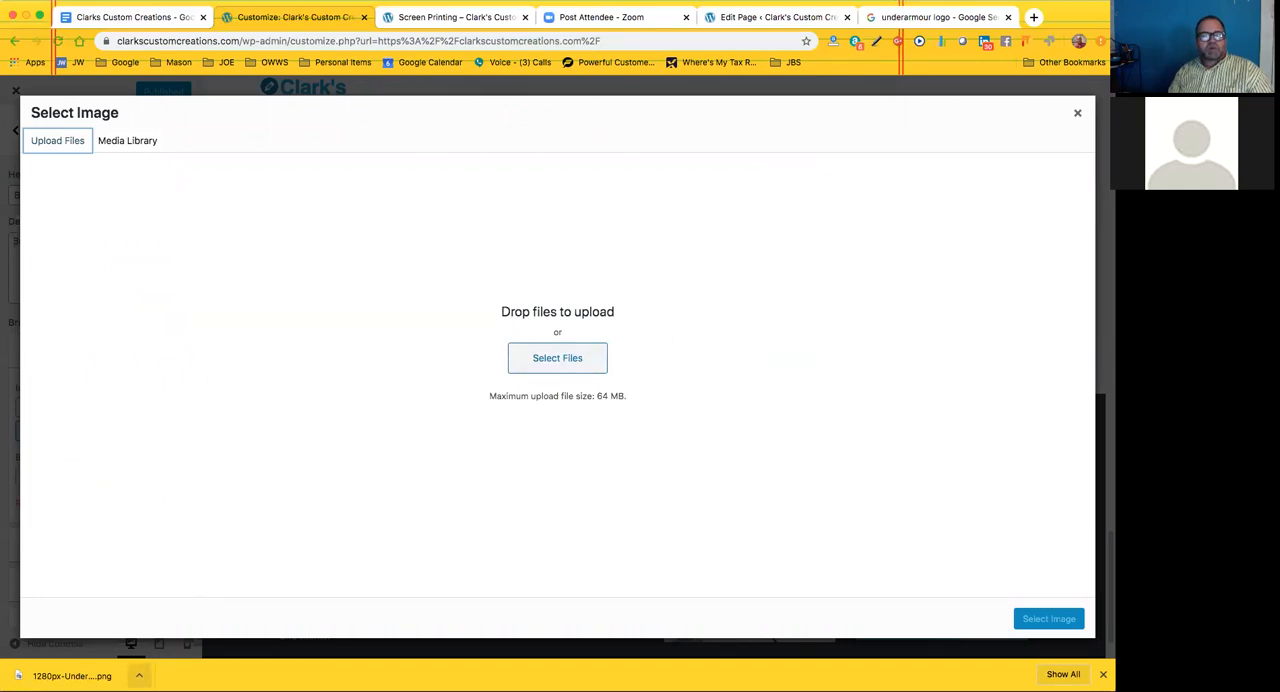
click(139, 676)
click(902, 370)
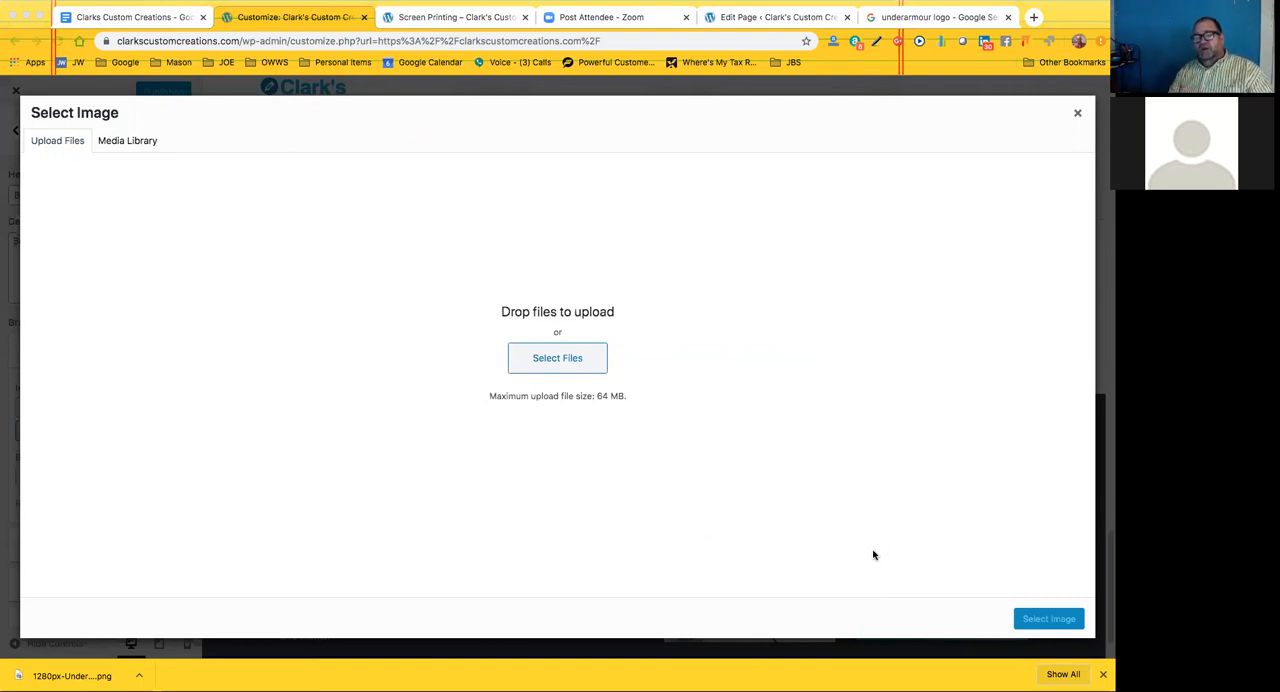
drag(825, 434, 425, 333)
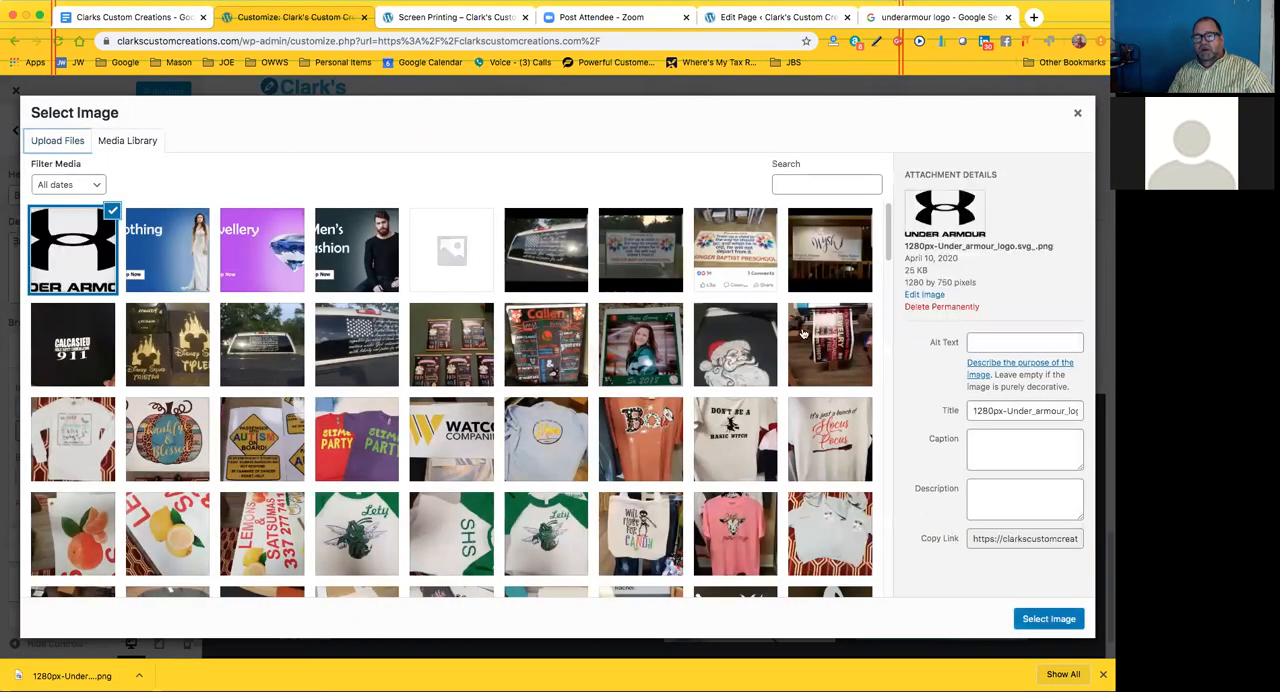
Use the uploaded Under Armour logo as the Brand 1 image, leaving its alt text, caption and description empty
click(978, 343)
click(982, 445)
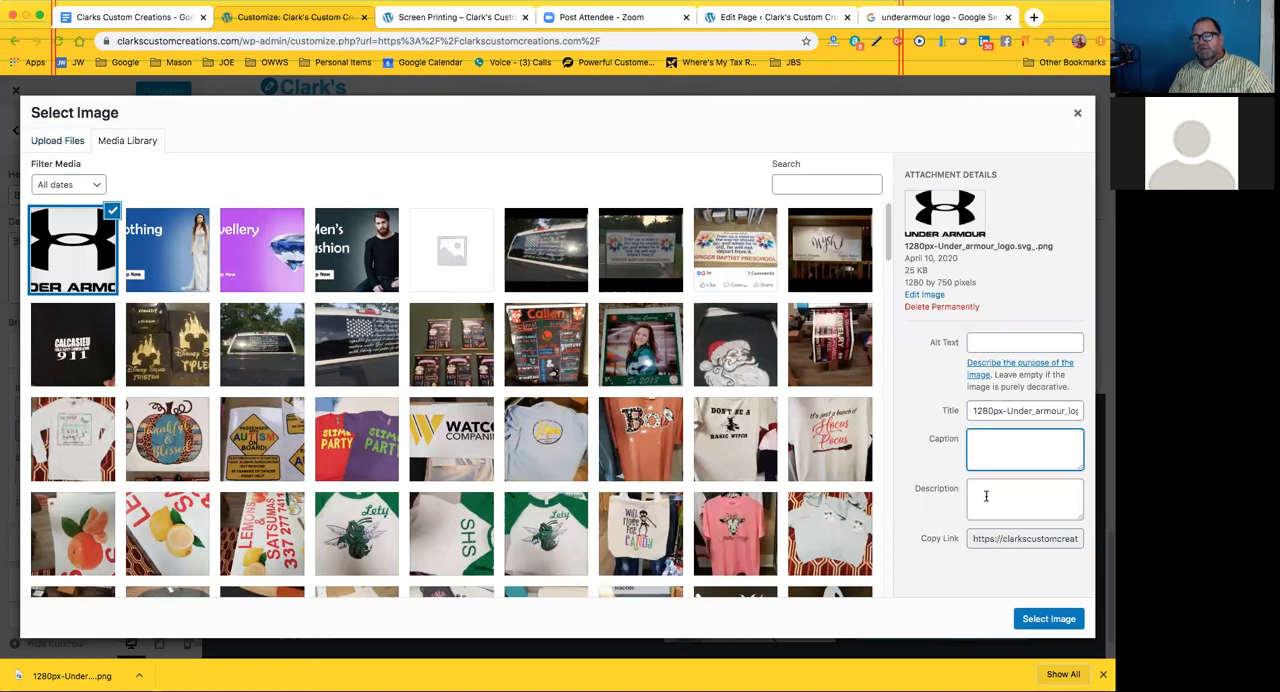
key(Tab)
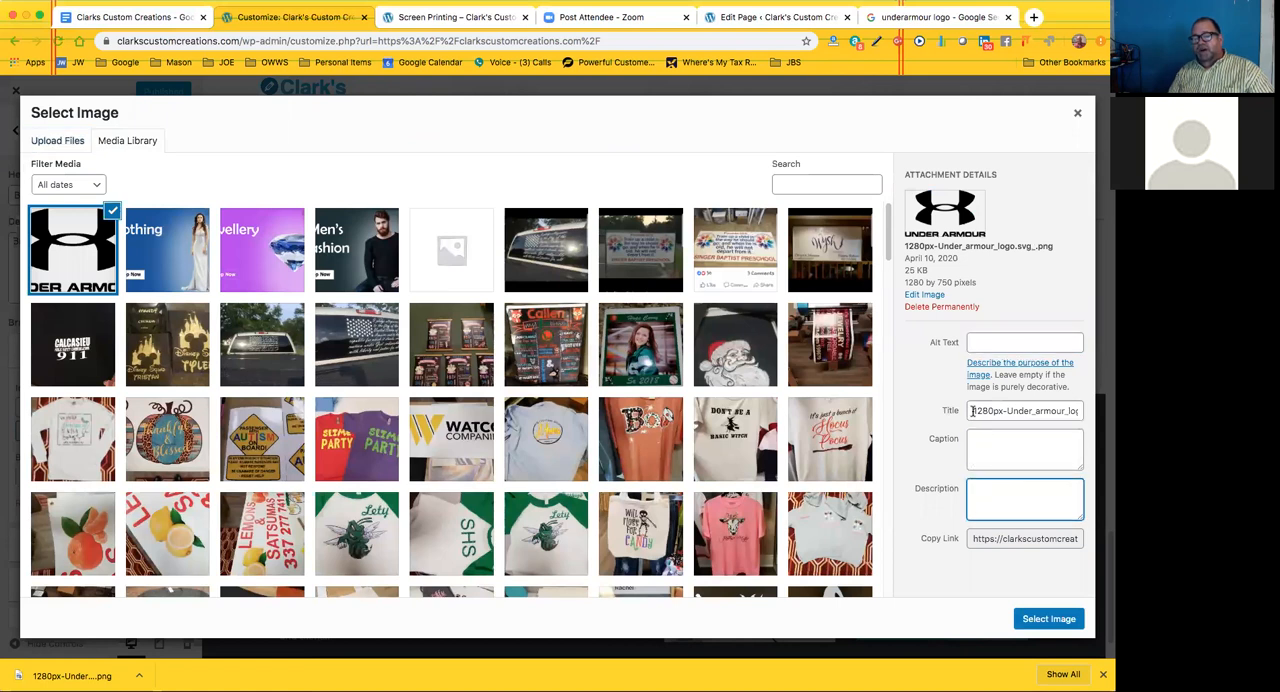
click(1041, 620)
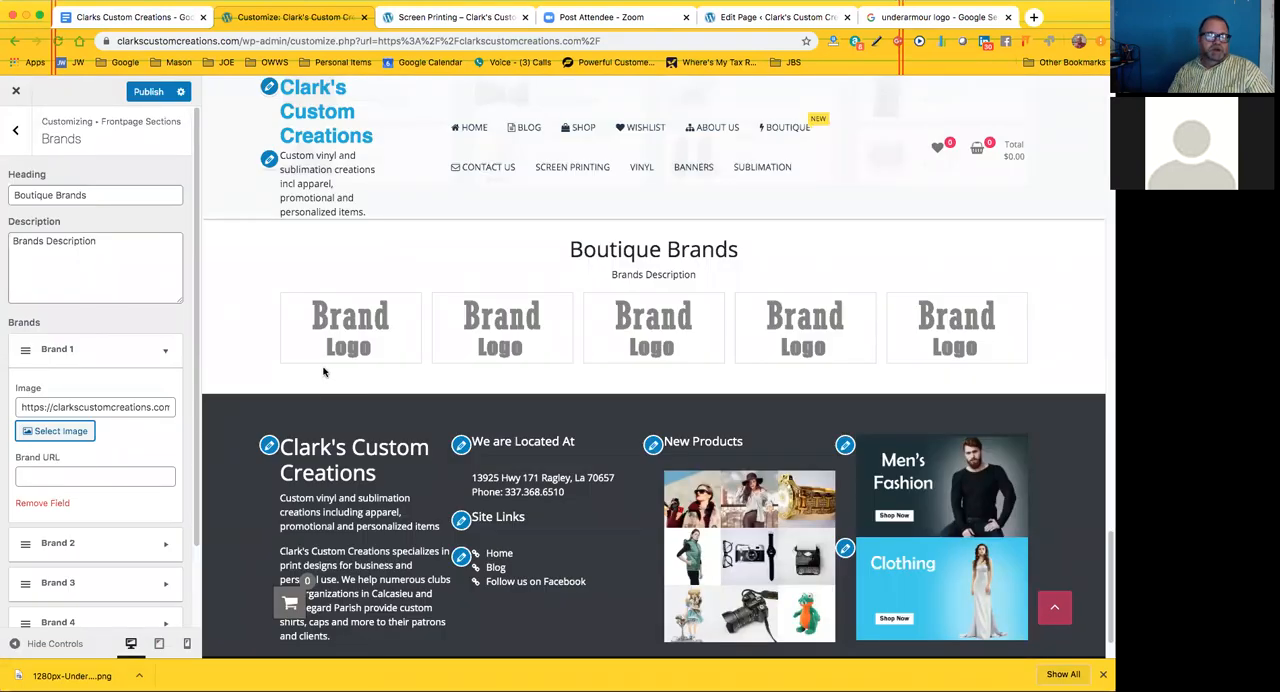
Check the Brand 1 settings and publish the customizer changes
scroll(105, 466, down, 1)
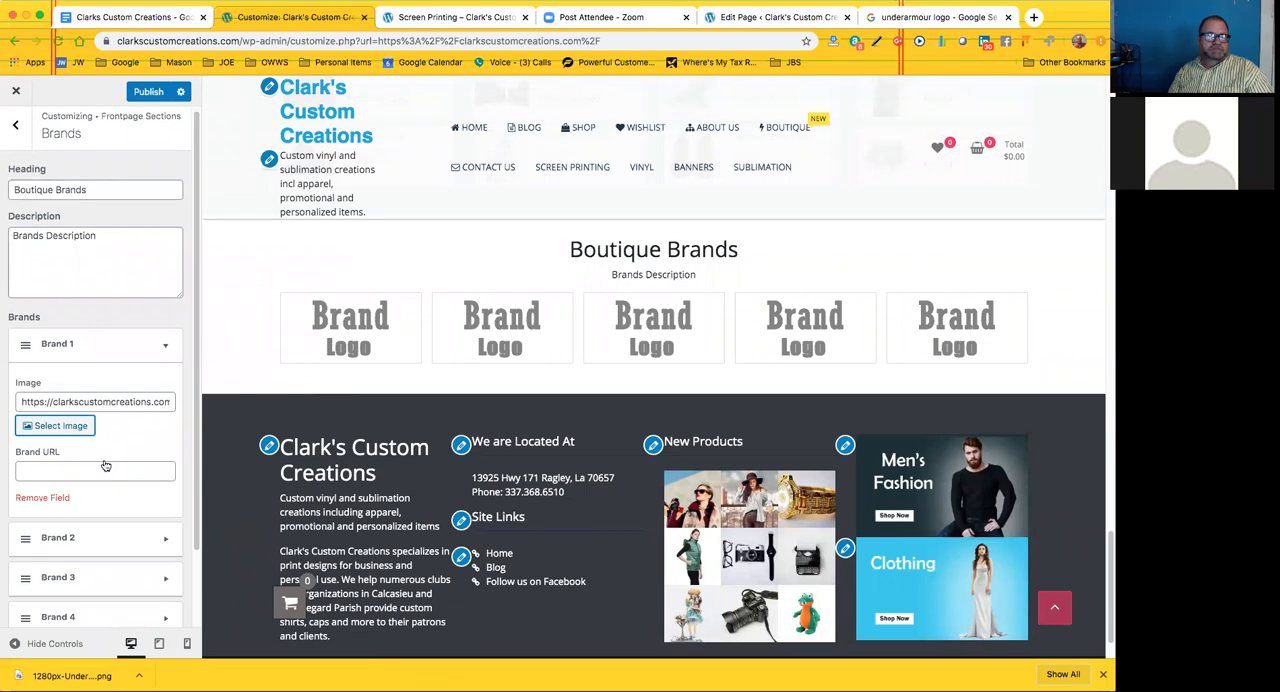
scroll(105, 466, down, 2)
scroll(105, 460, up, 1)
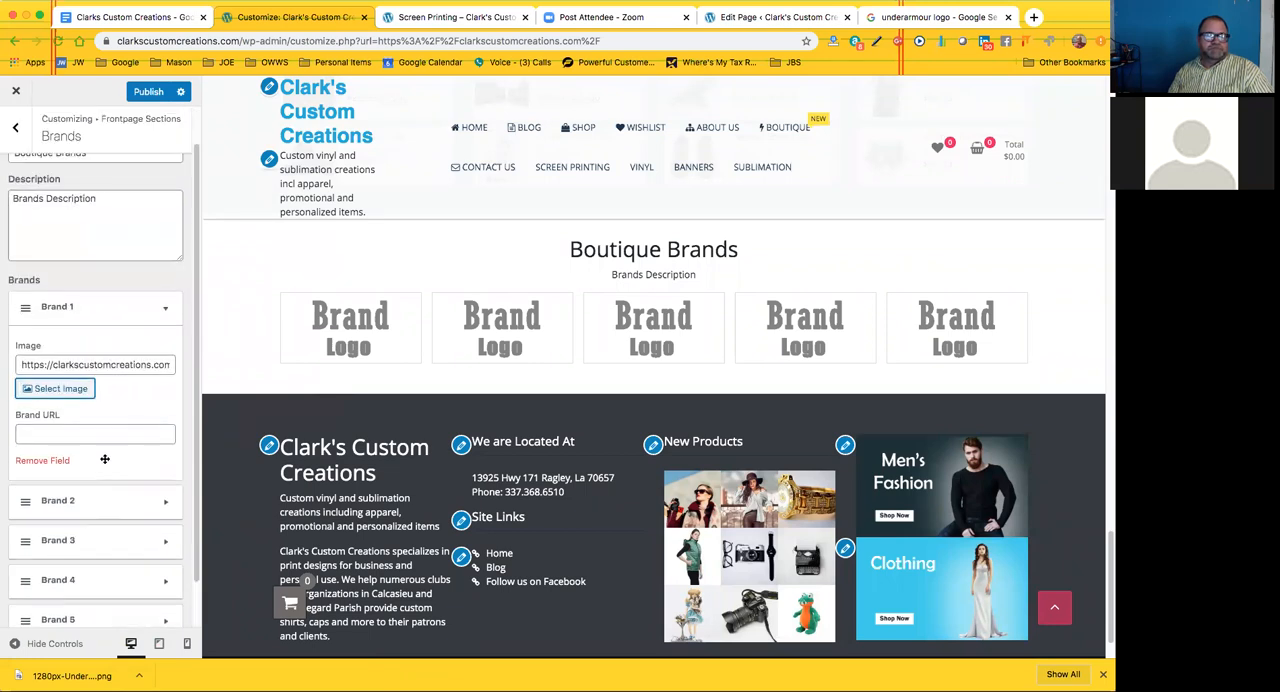
scroll(105, 460, up, 1)
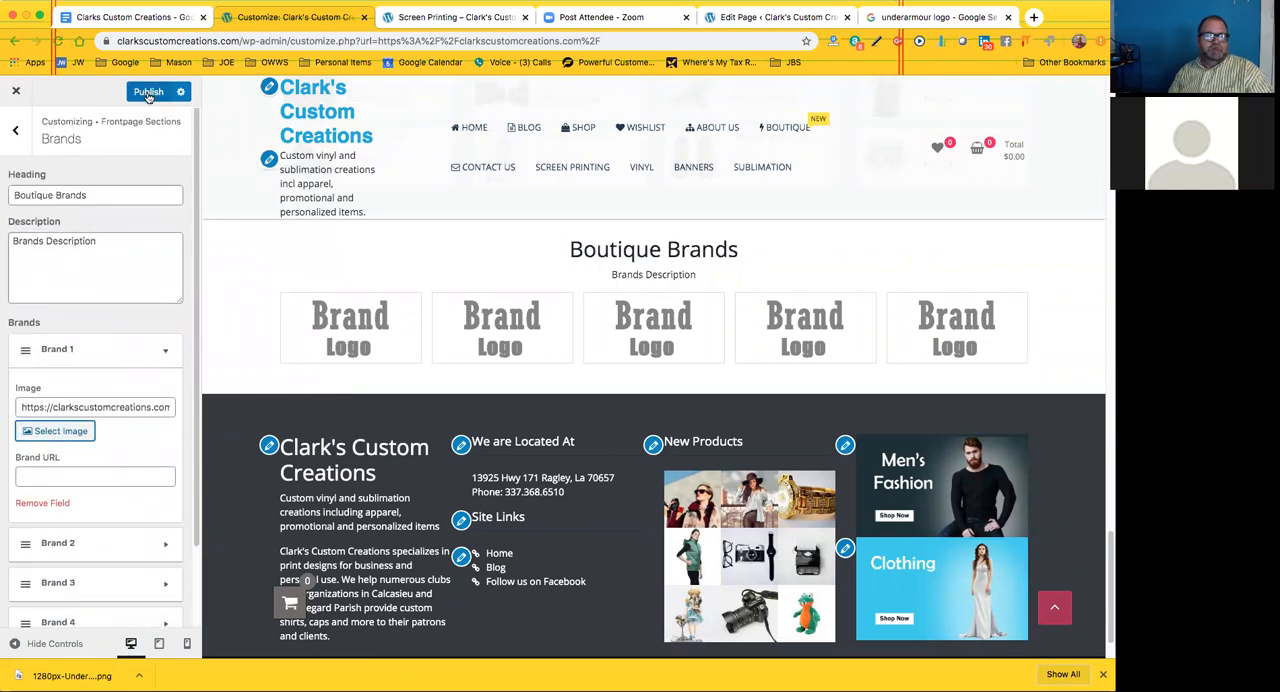
click(148, 92)
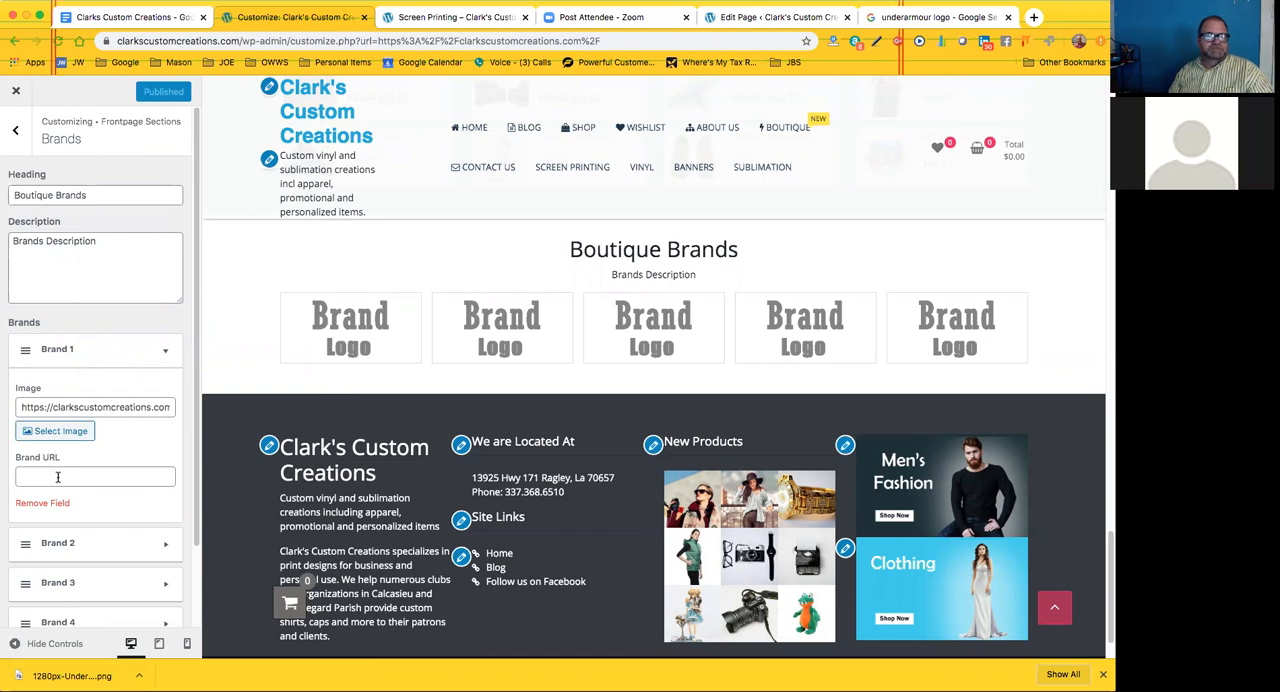
Close the customizer and check the Boutique Brands section on the live home page
click(18, 96)
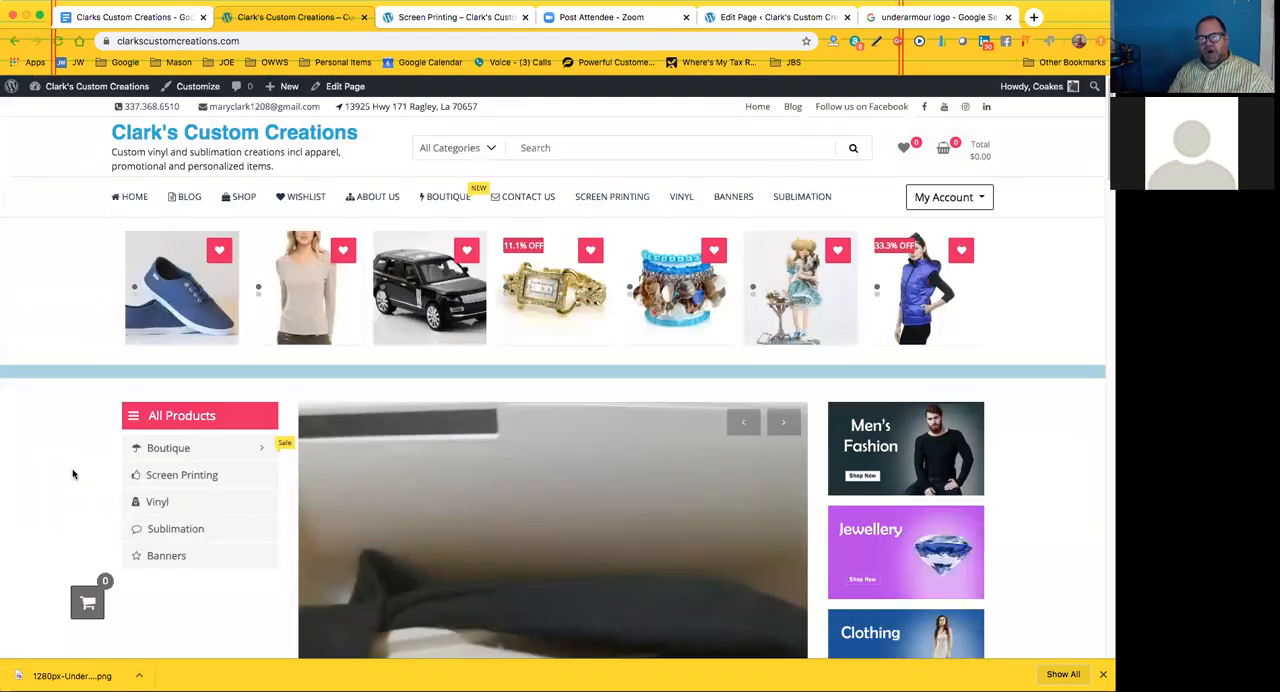
scroll(303, 386, down, 3)
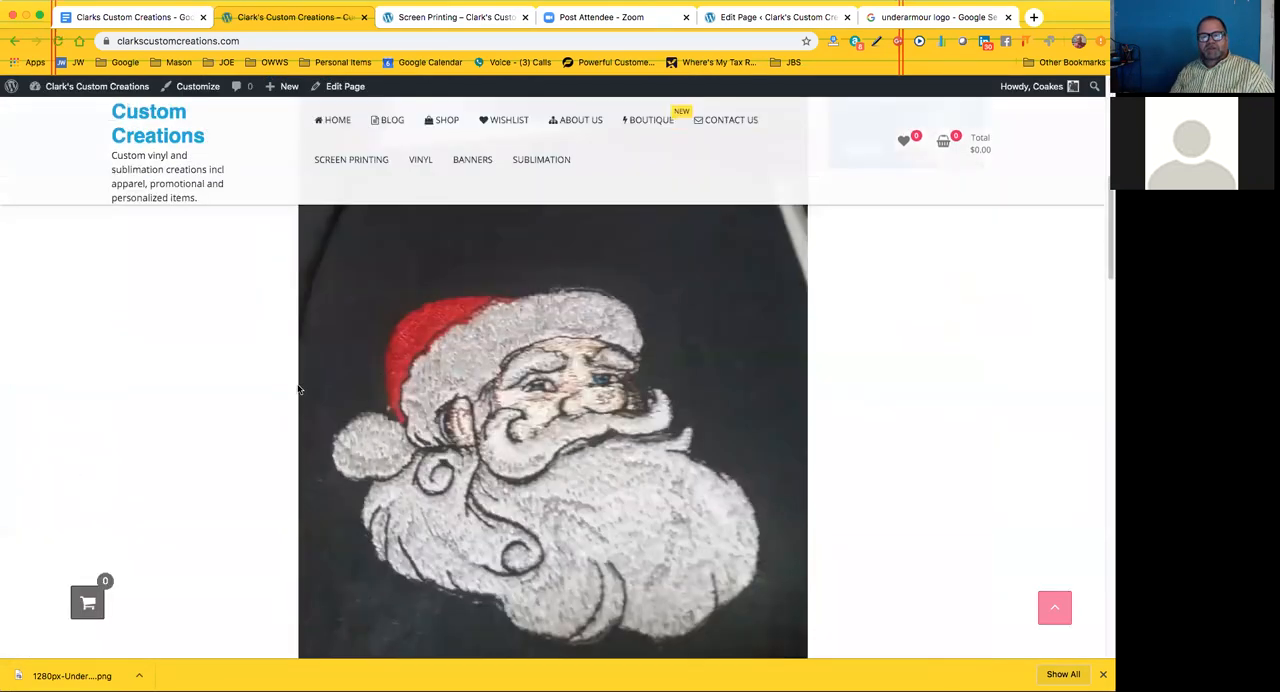
scroll(298, 388, down, 5)
scroll(290, 390, down, 5)
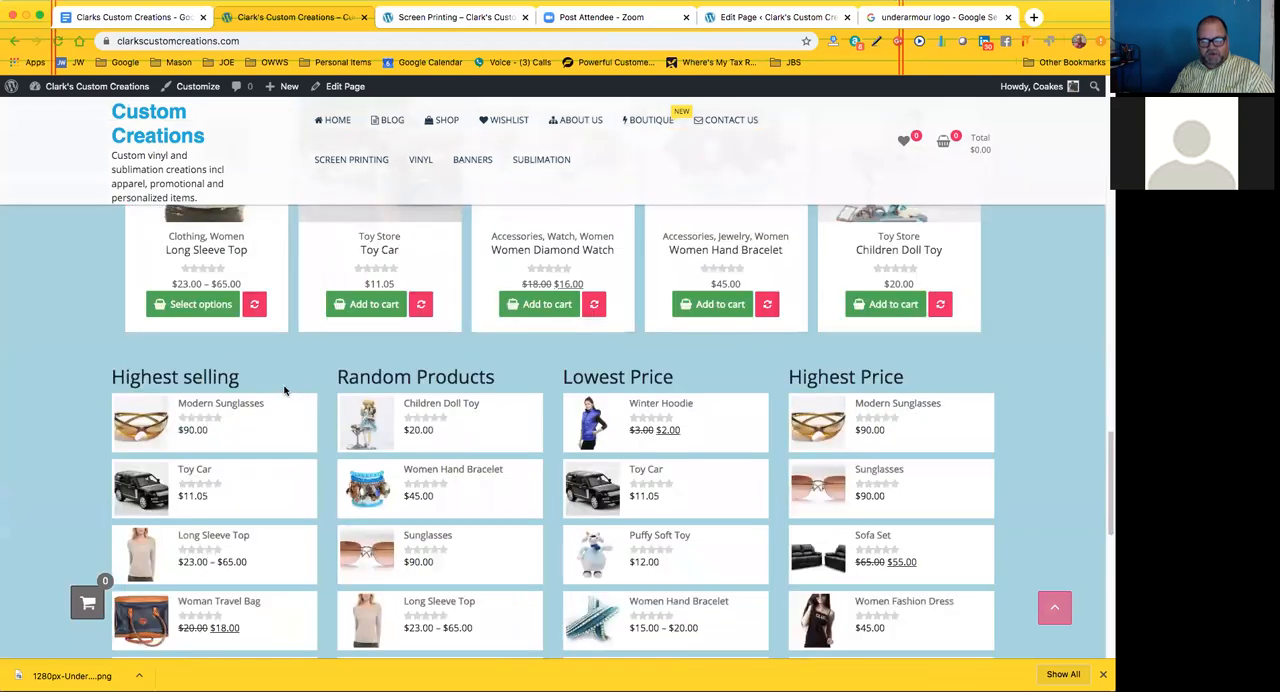
scroll(285, 388, down, 5)
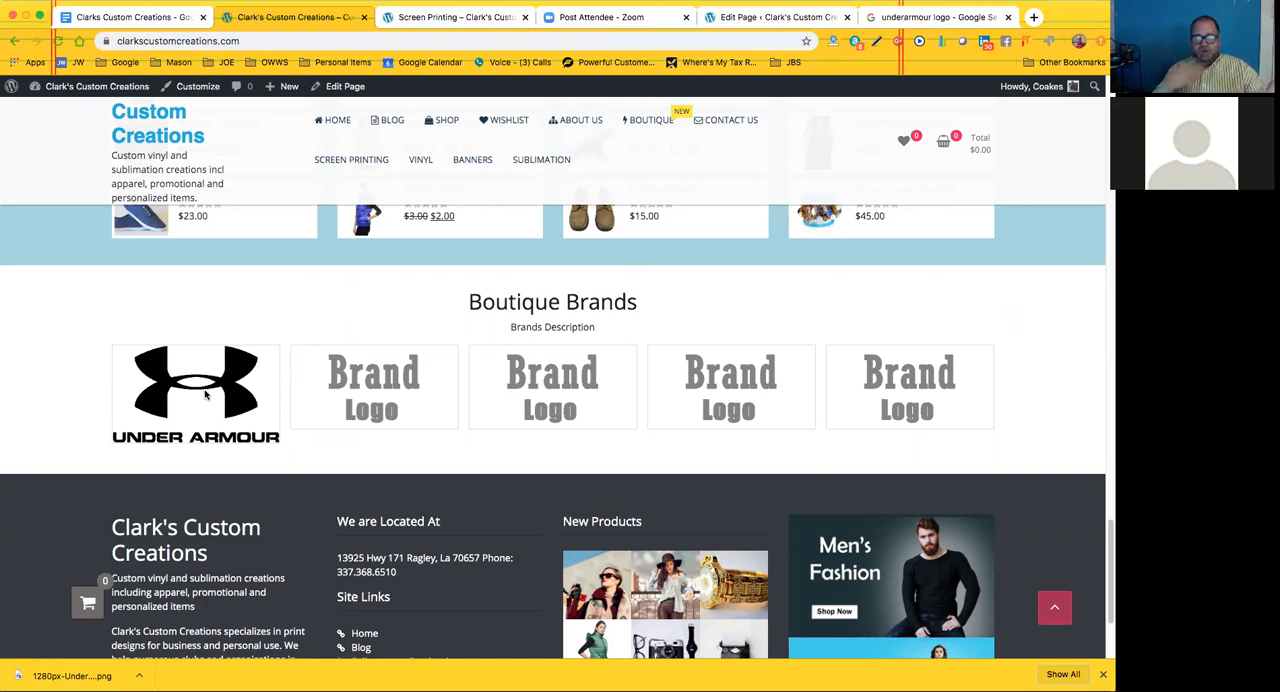
Reopen the customizer and inspect the Brand 1 settings of the frontpage Brands section, including the Brand URL field
click(199, 87)
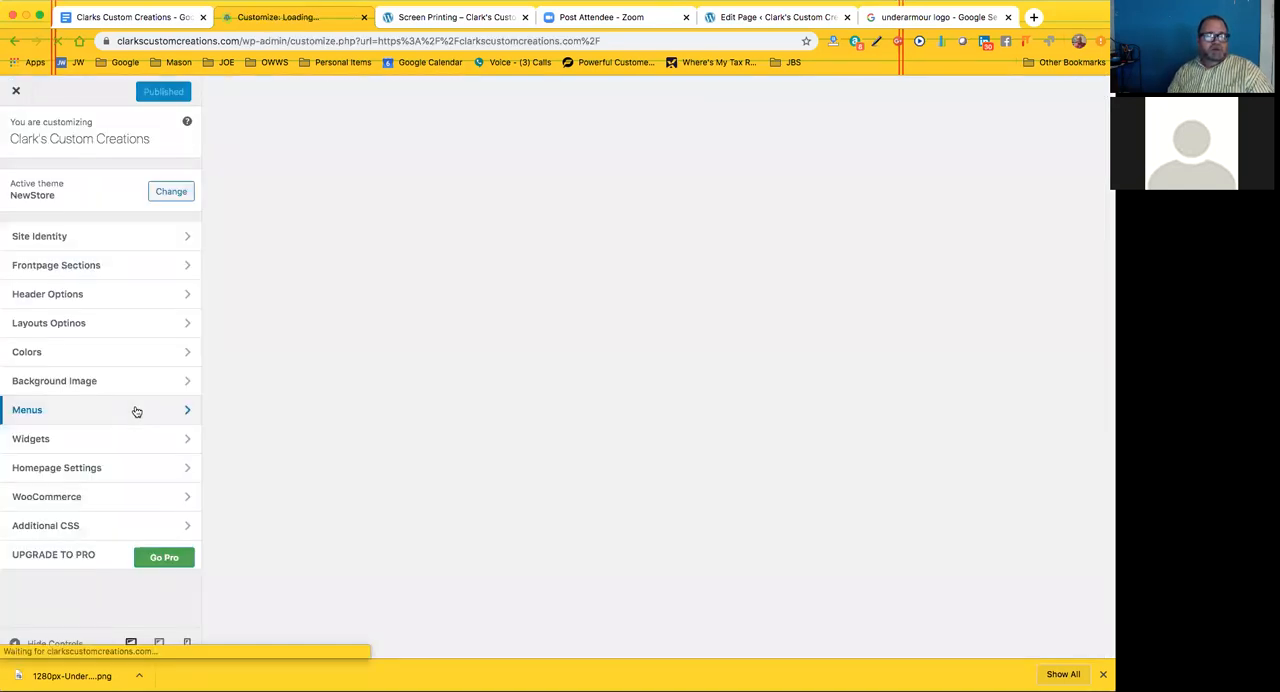
click(110, 265)
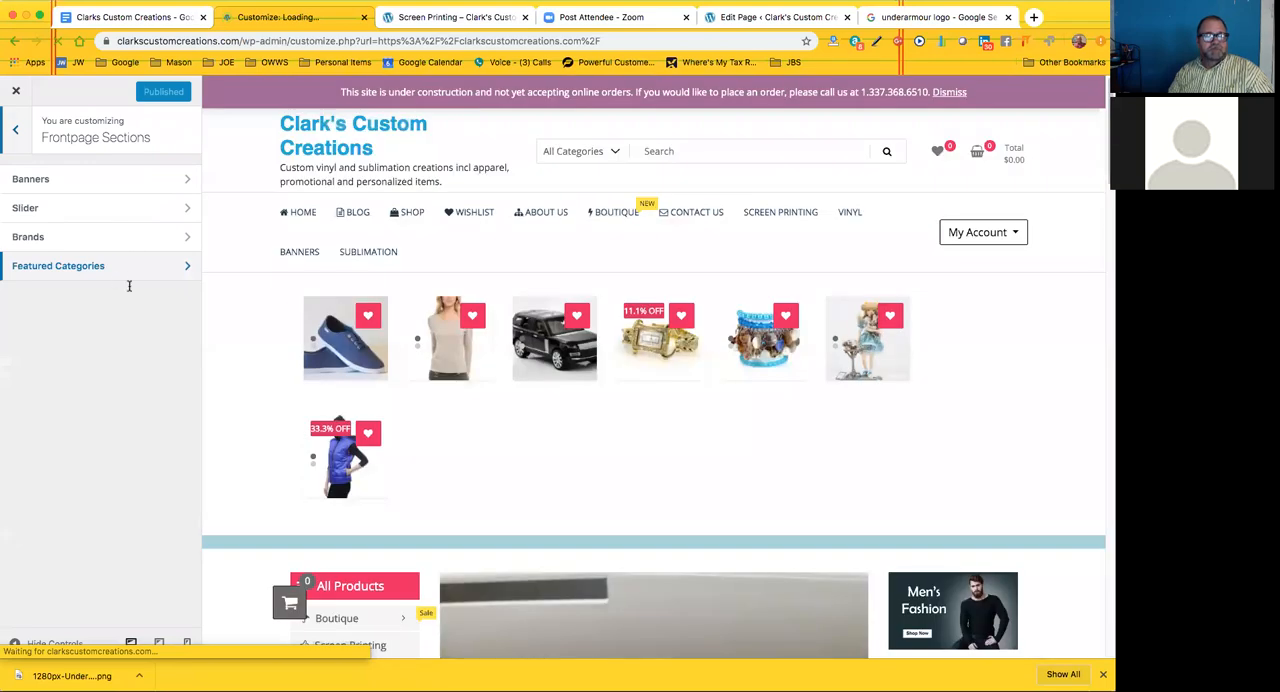
click(100, 237)
click(113, 353)
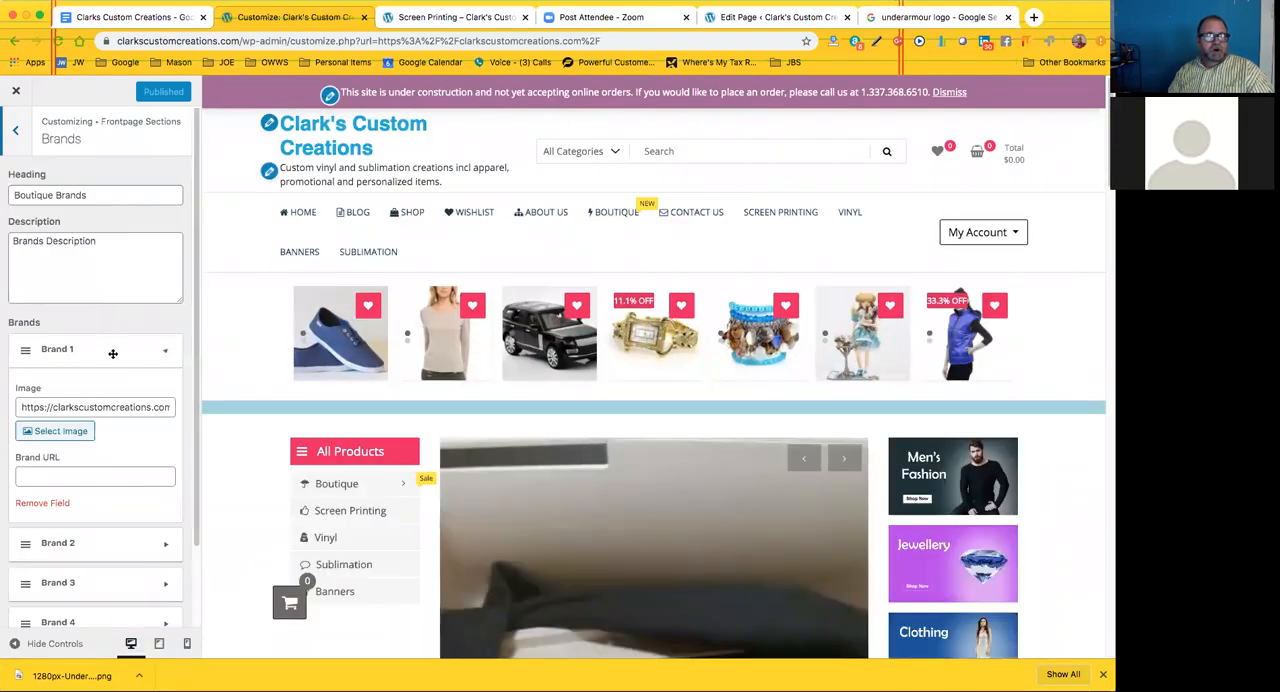
click(60, 476)
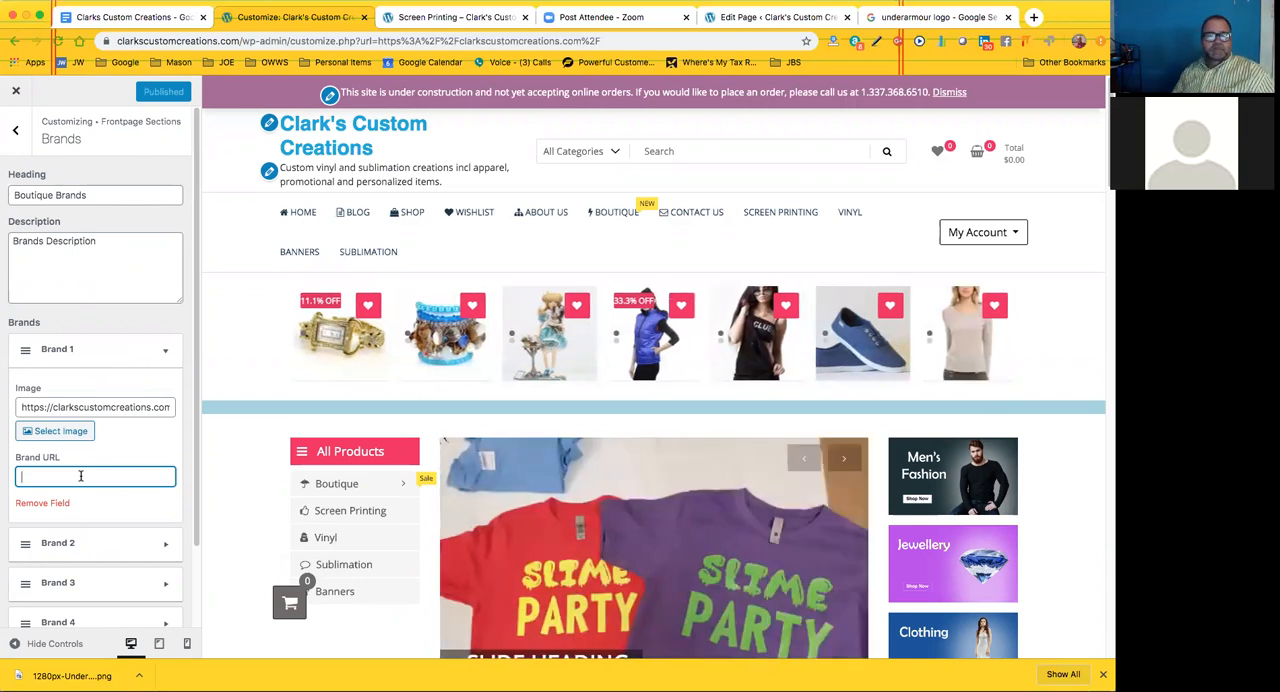
Examine Slide 1's title, description, image and button settings in the frontpage slider against the slideshow in the preview
click(16, 134)
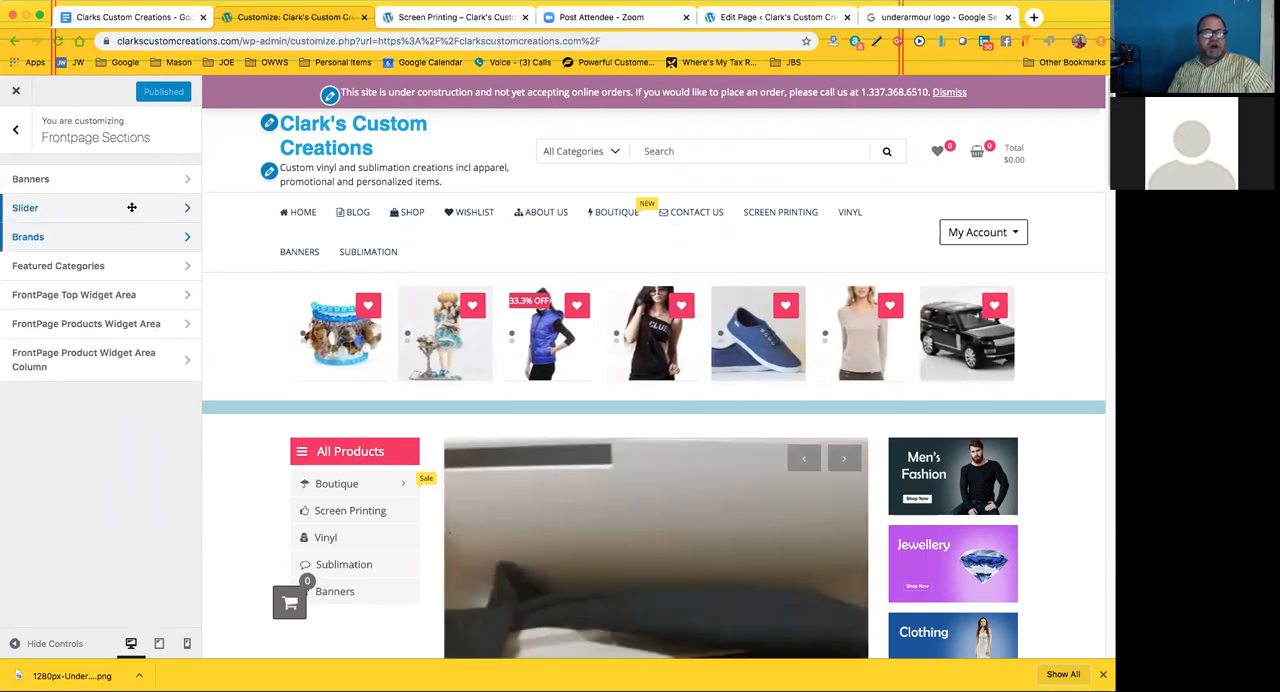
click(130, 208)
click(176, 206)
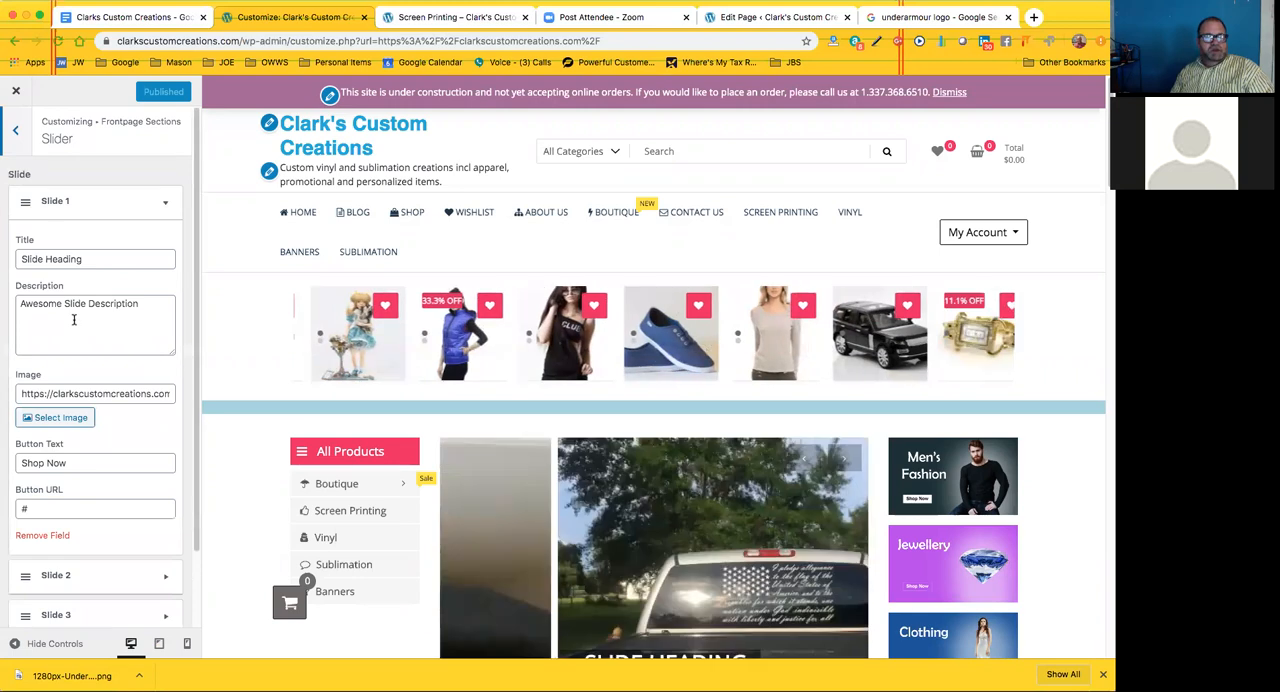
click(141, 395)
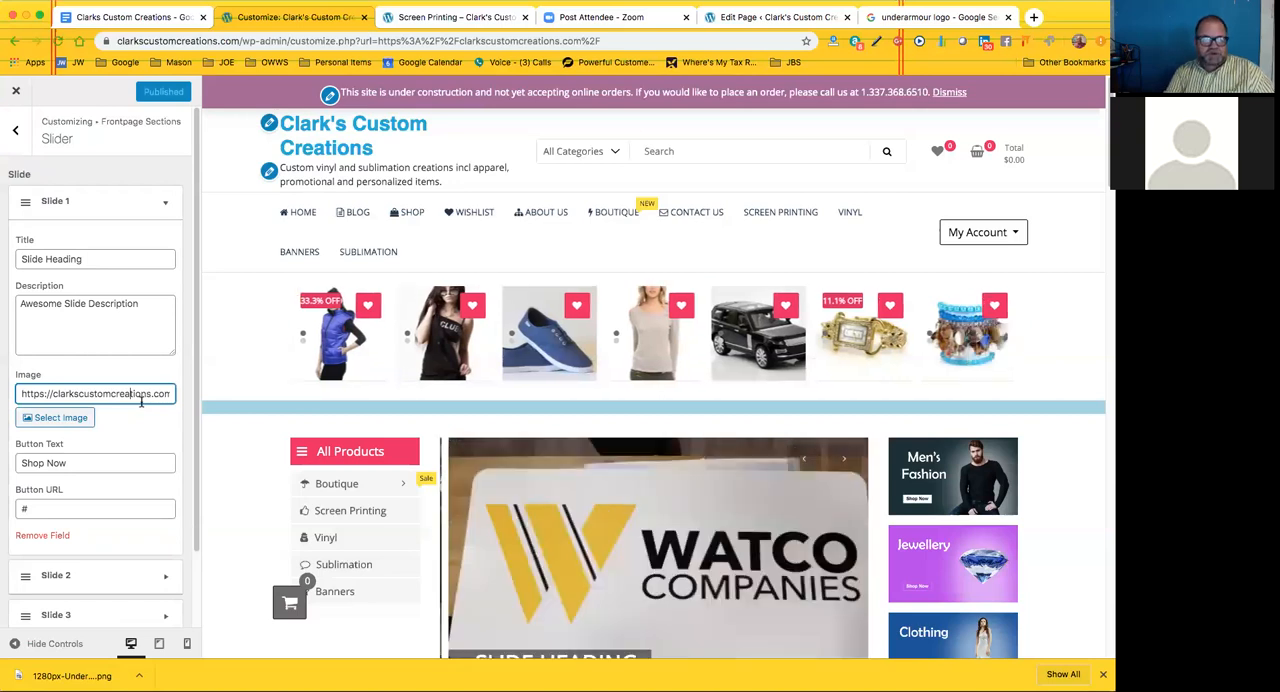
scroll(494, 416, down, 3)
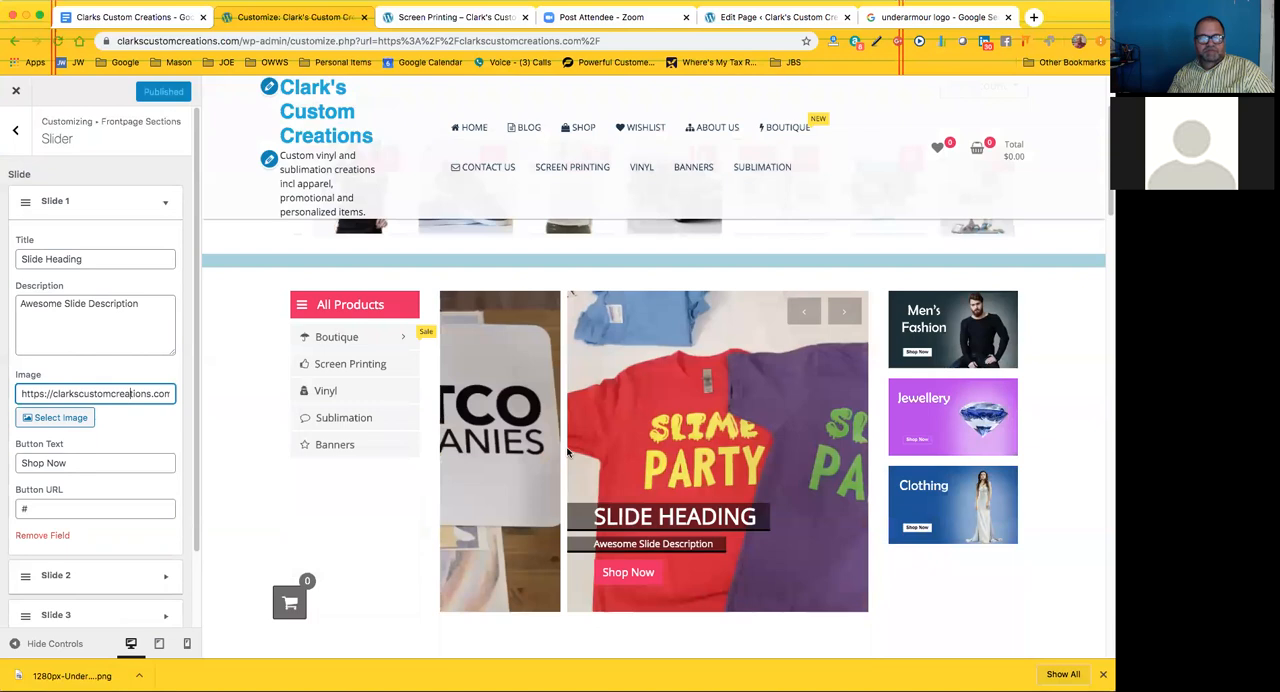
click(165, 205)
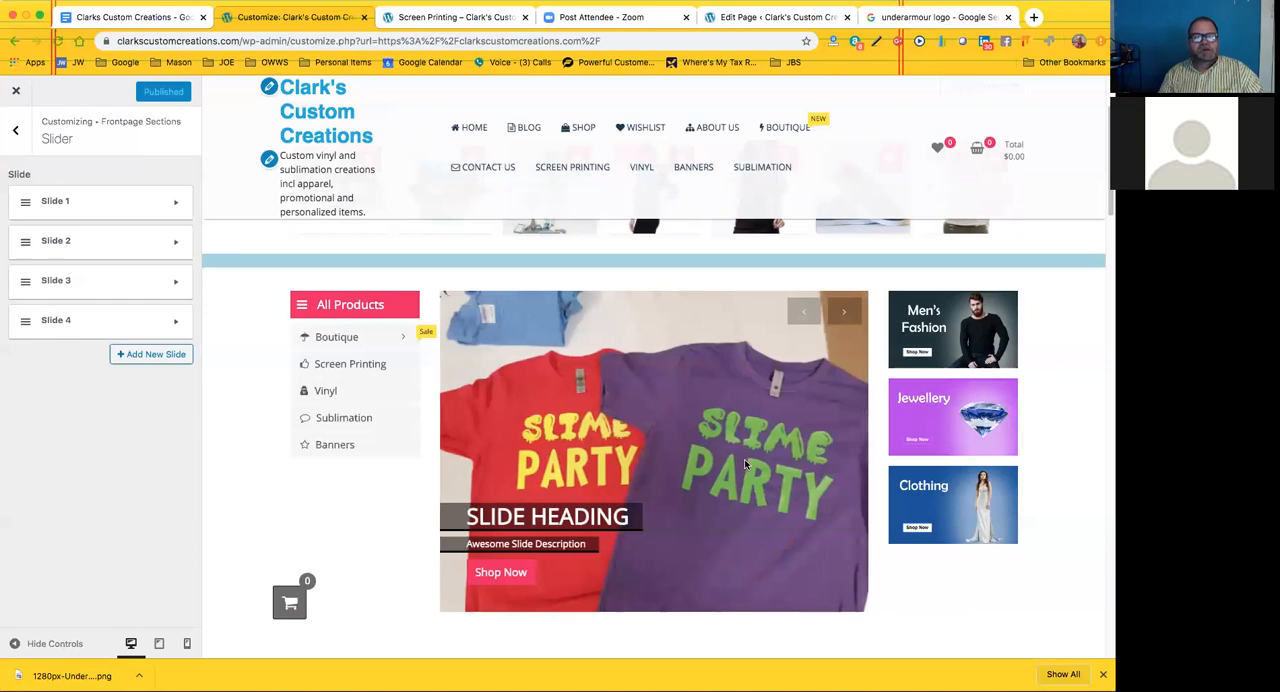
click(17, 139)
click(17, 137)
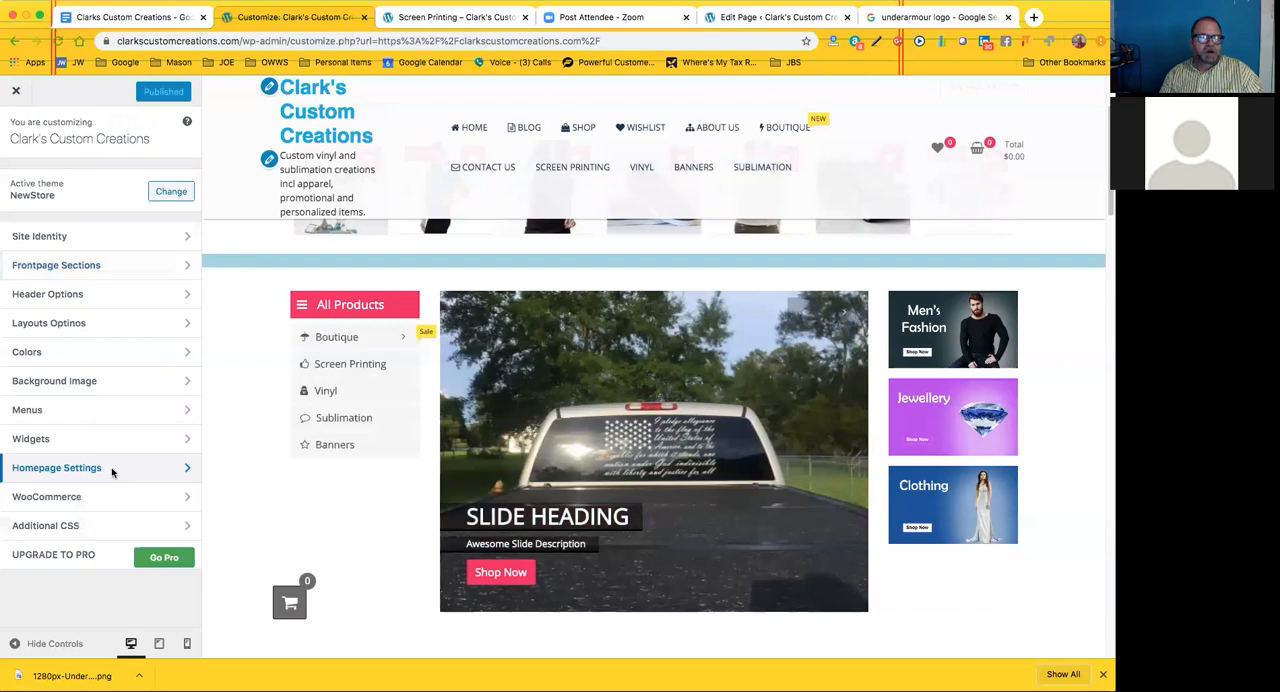
click(16, 132)
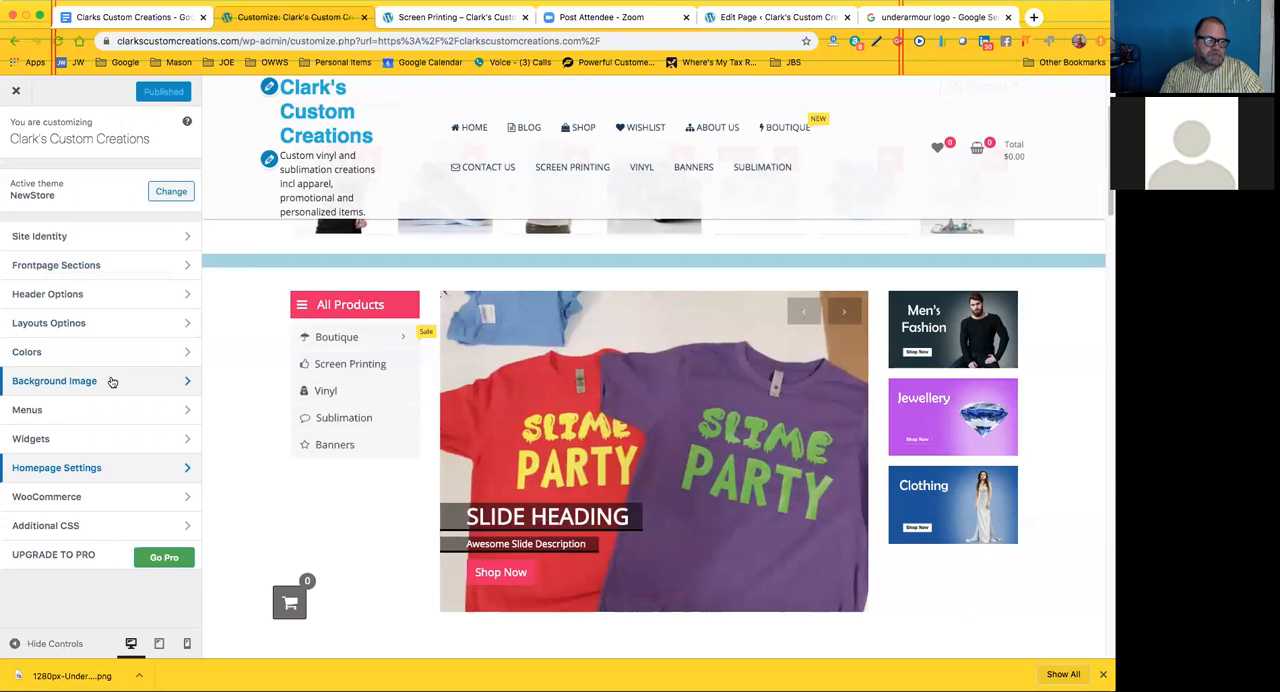
Review the frontpage Slider list and the Banners section's images and links, and close the customizer
click(113, 266)
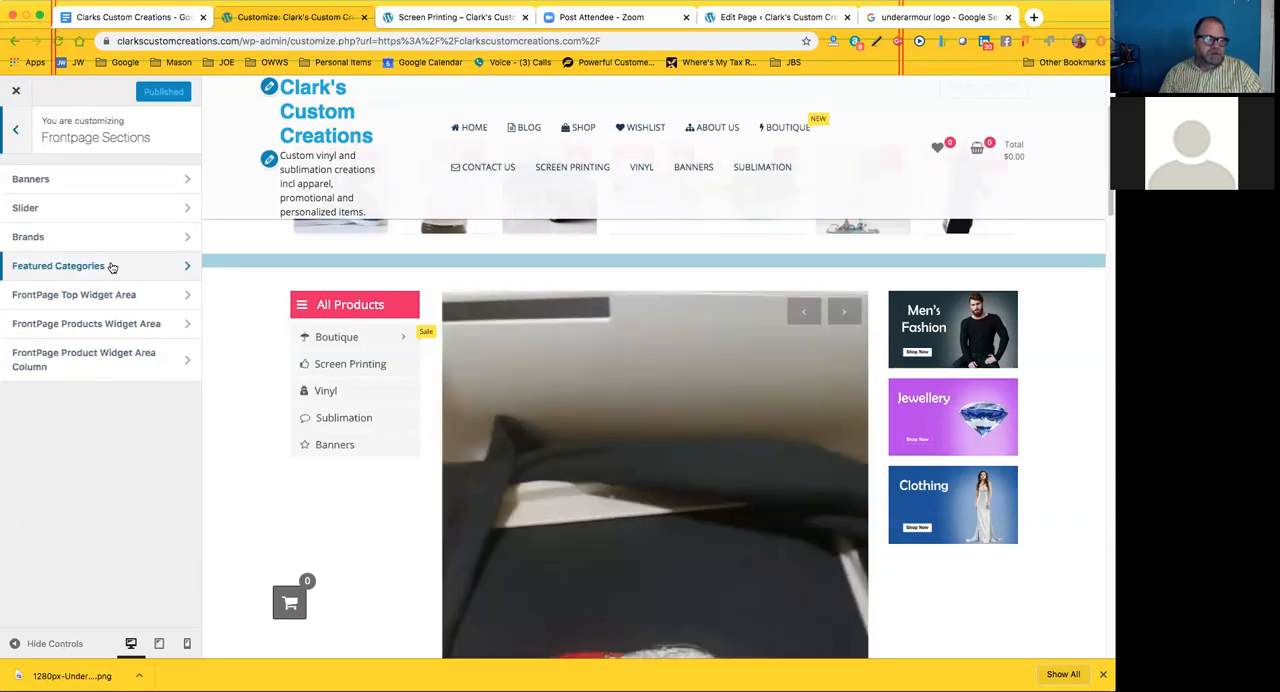
click(117, 209)
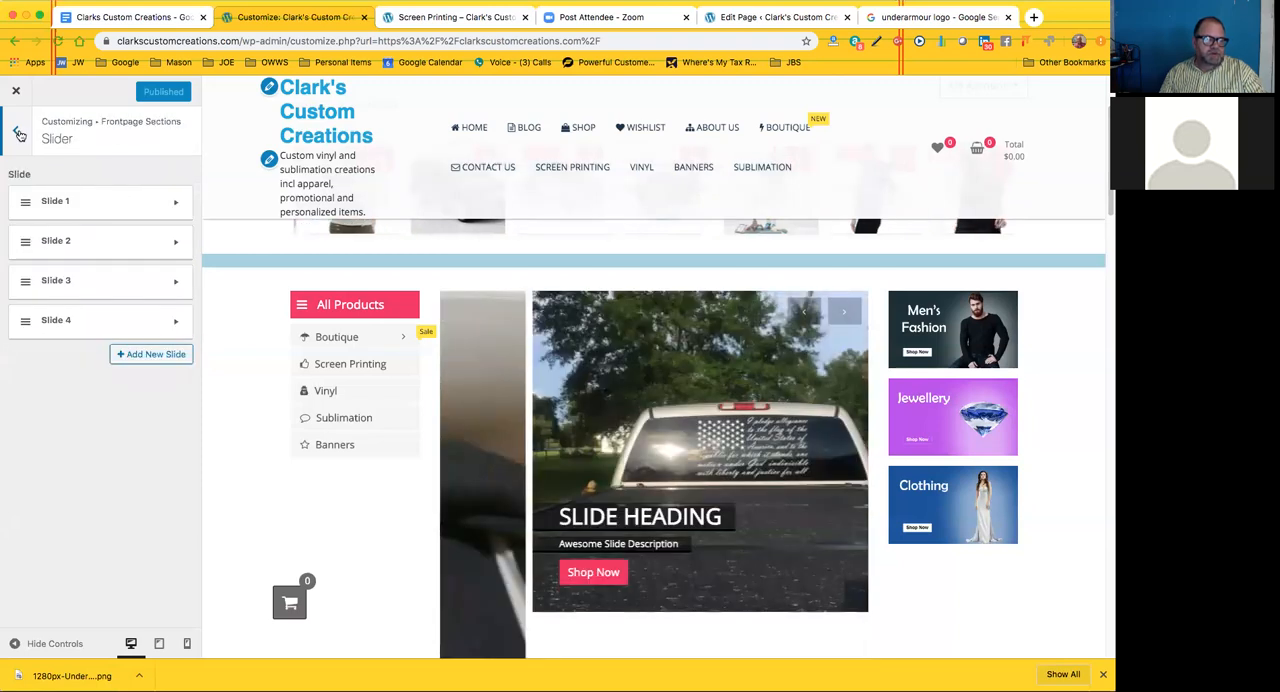
click(18, 133)
click(100, 178)
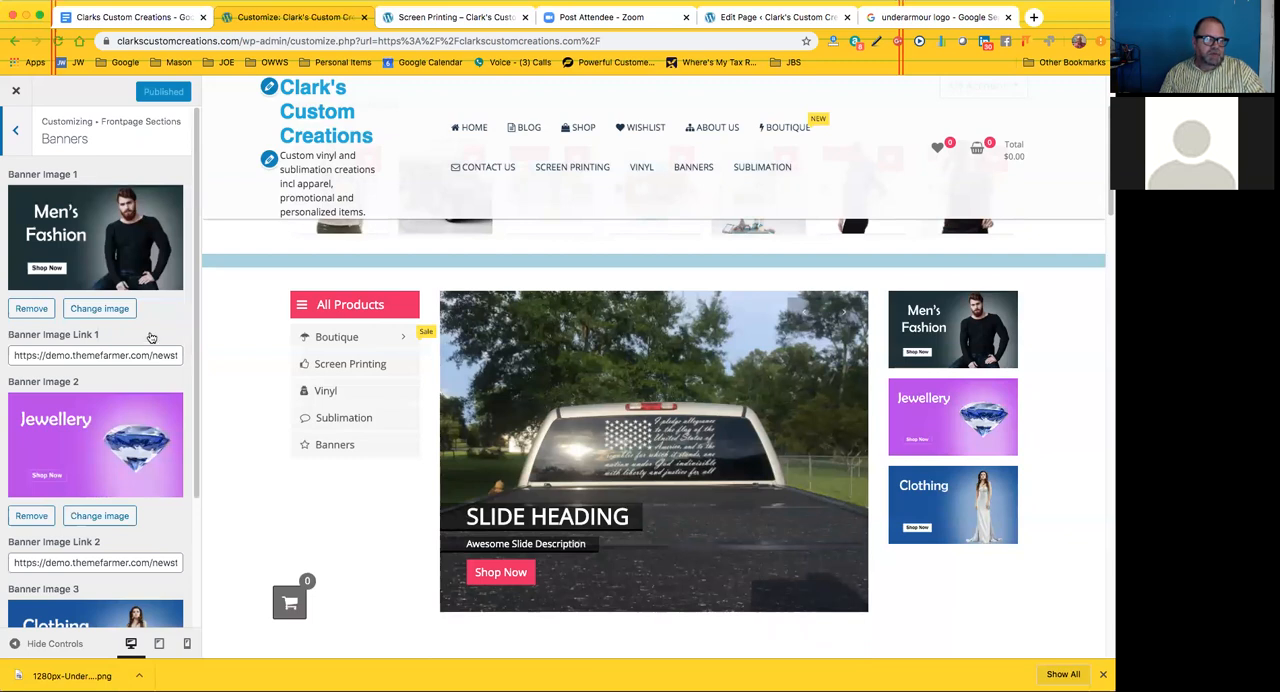
scroll(151, 337, down, 4)
scroll(151, 337, up, 3)
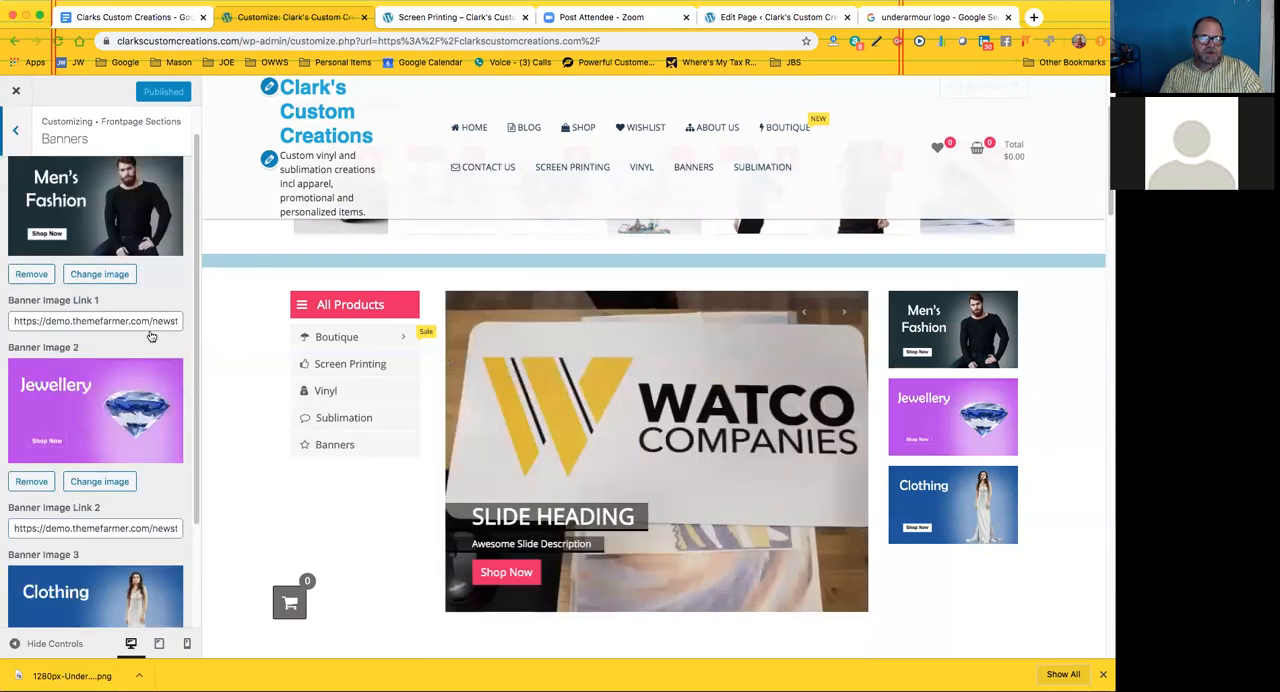
scroll(151, 337, up, 1)
scroll(538, 437, up, 2)
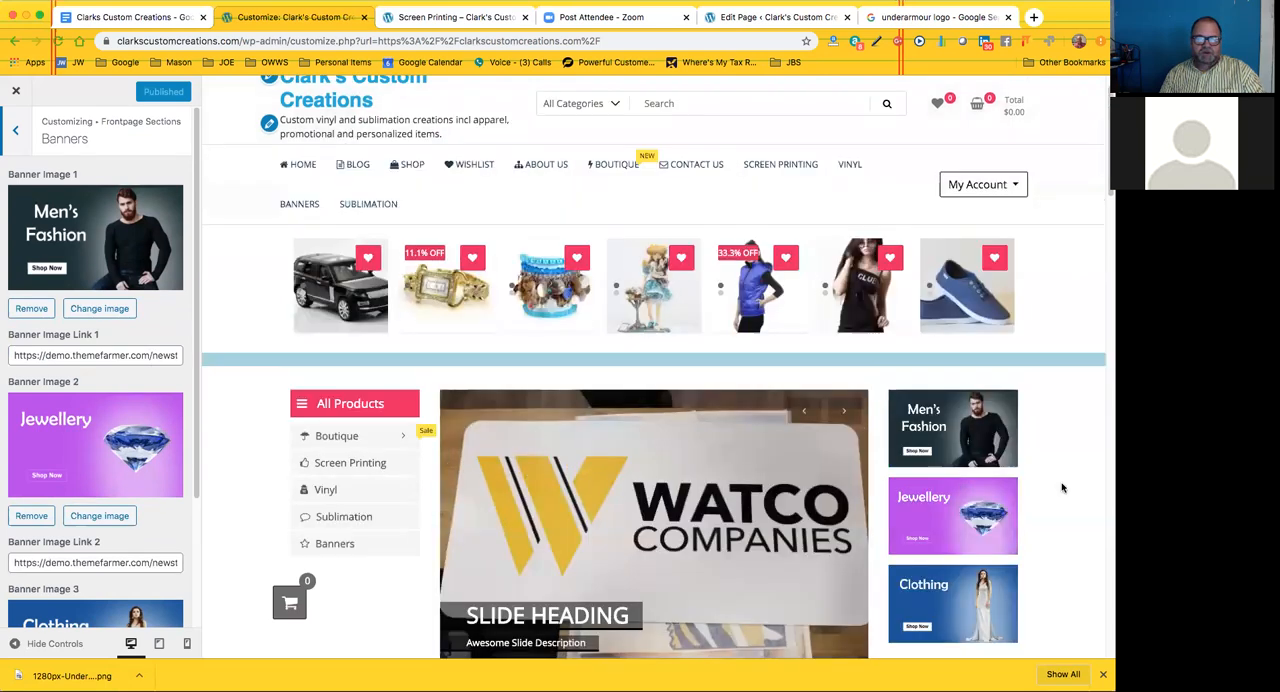
scroll(883, 466, up, 1)
click(16, 131)
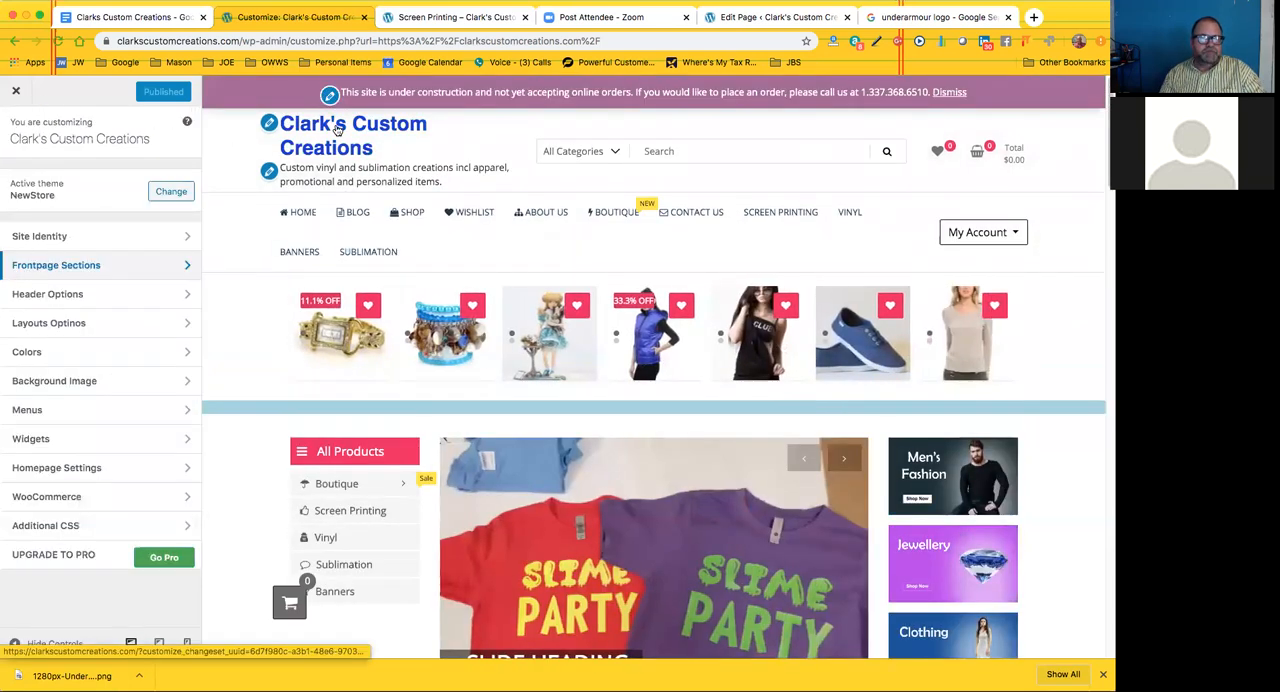
click(15, 93)
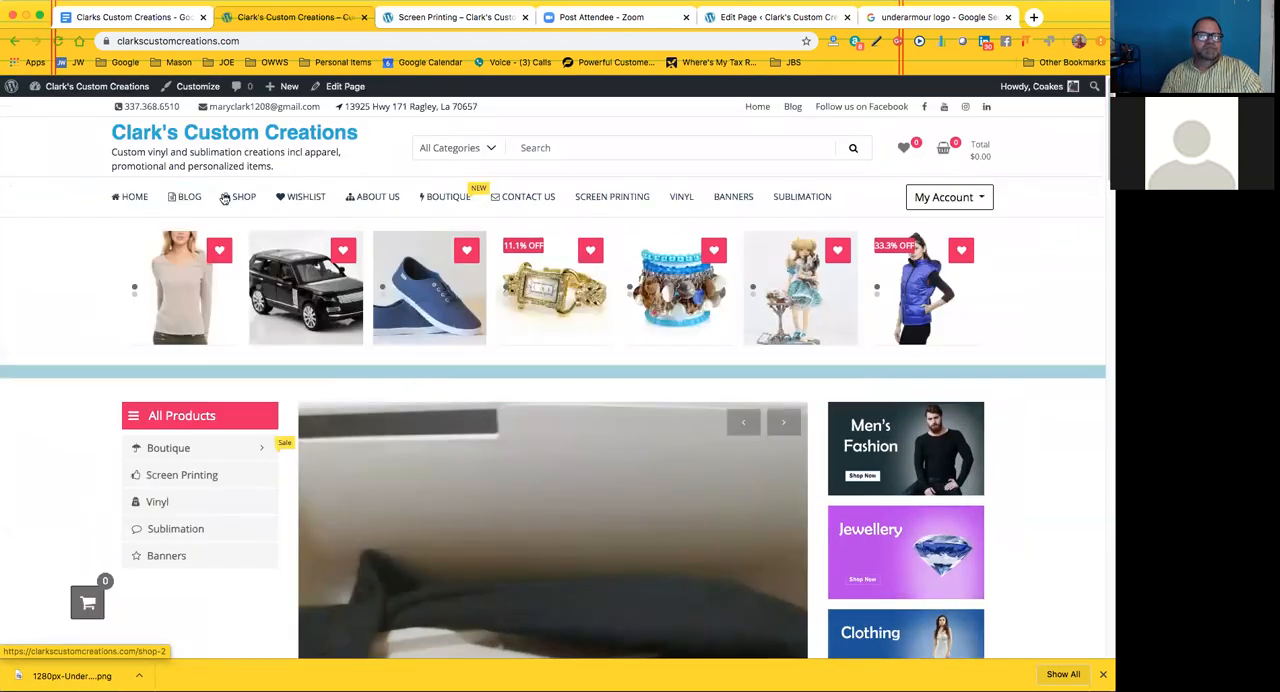
Compare the live home page with the Screen Printing page and look over the Screen Printing page's content
mouse_move(84, 89)
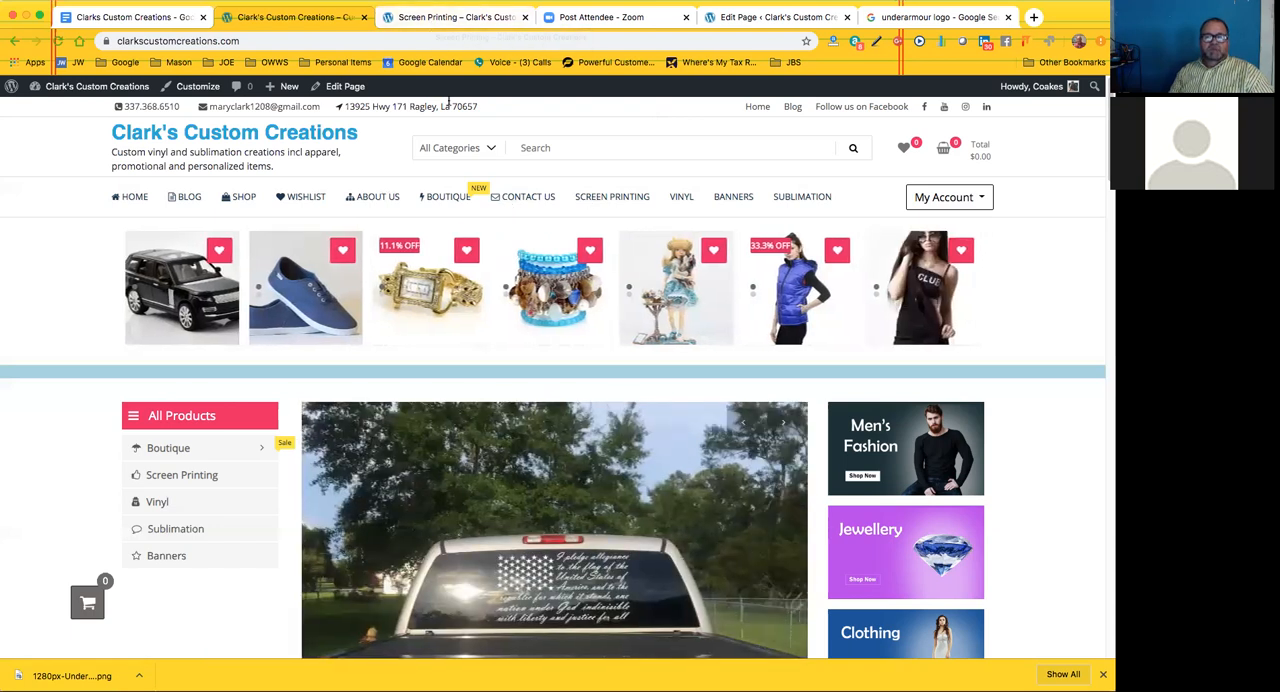
click(447, 17)
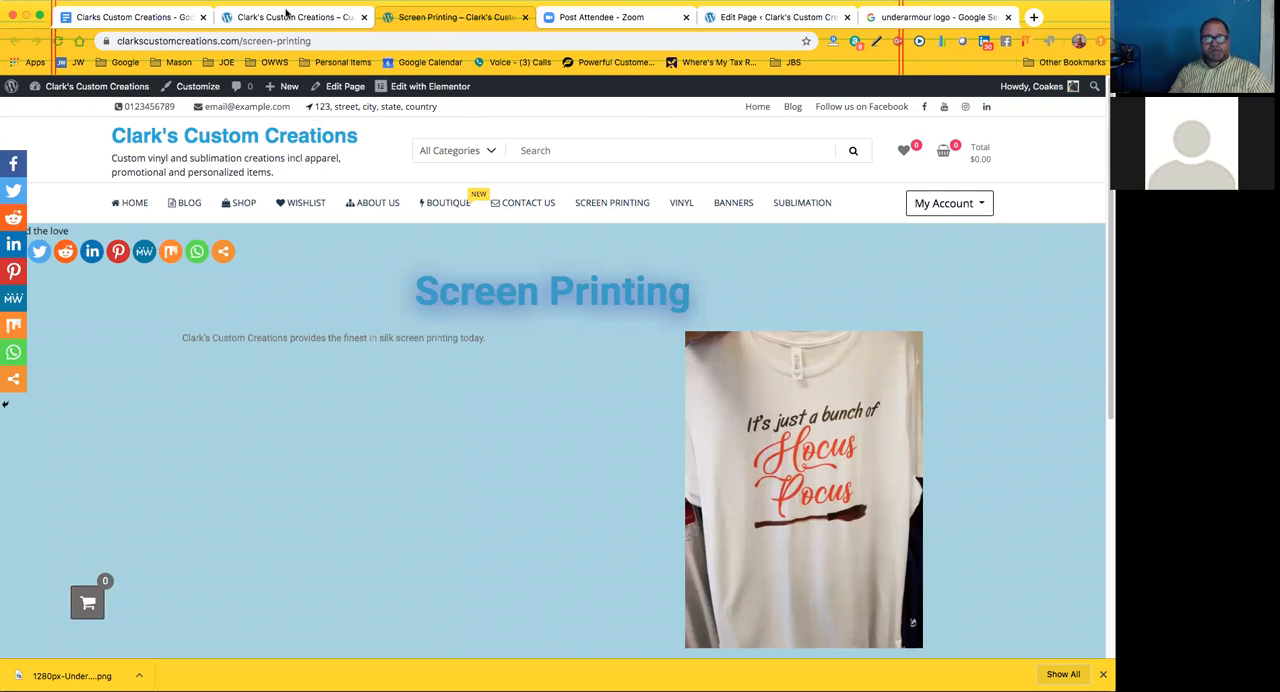
click(290, 17)
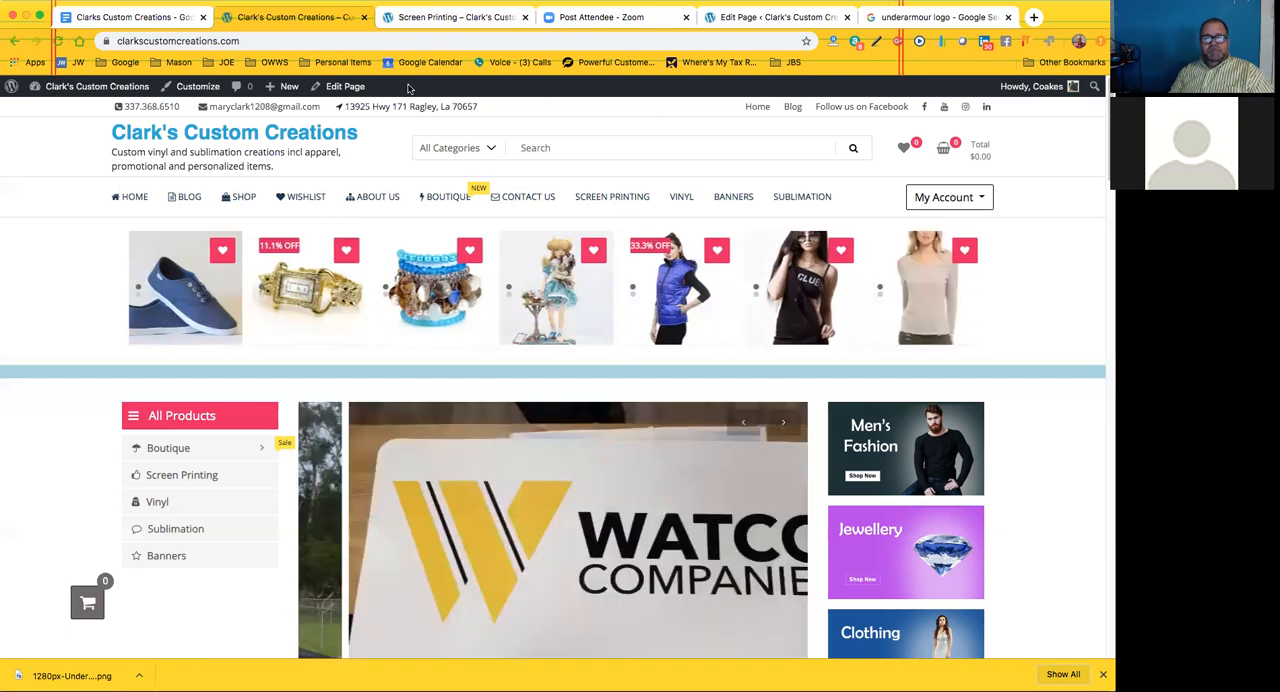
click(436, 19)
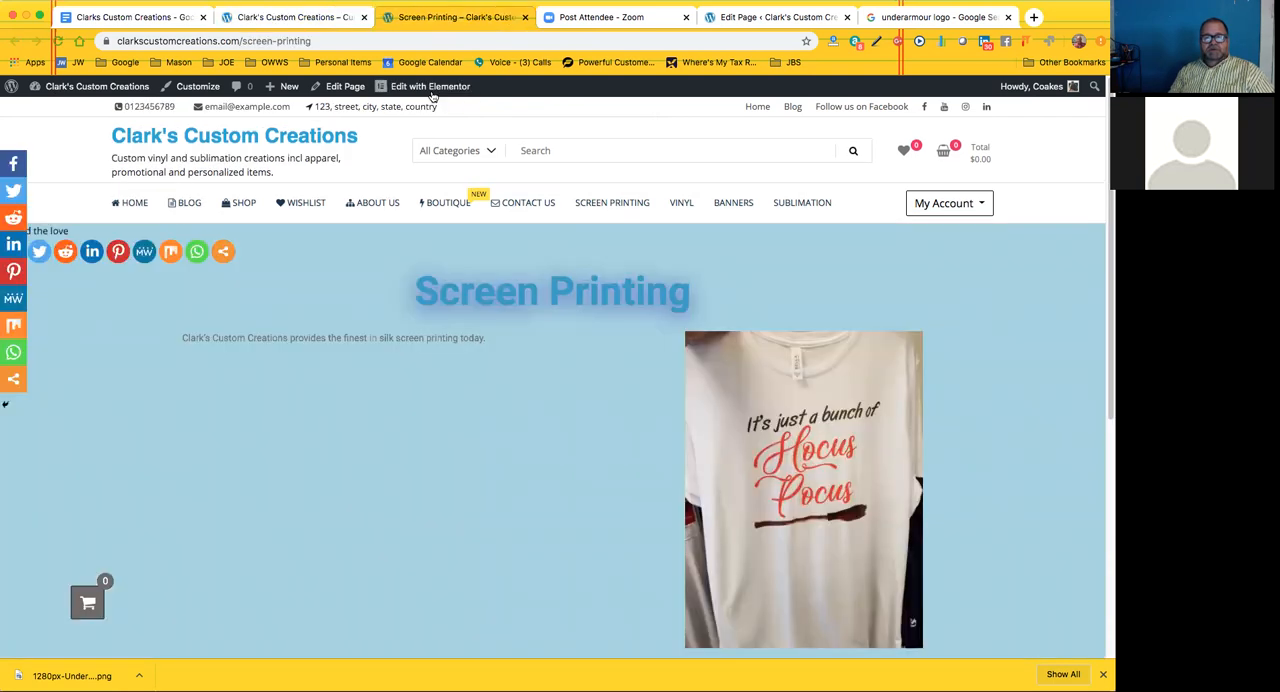
click(345, 17)
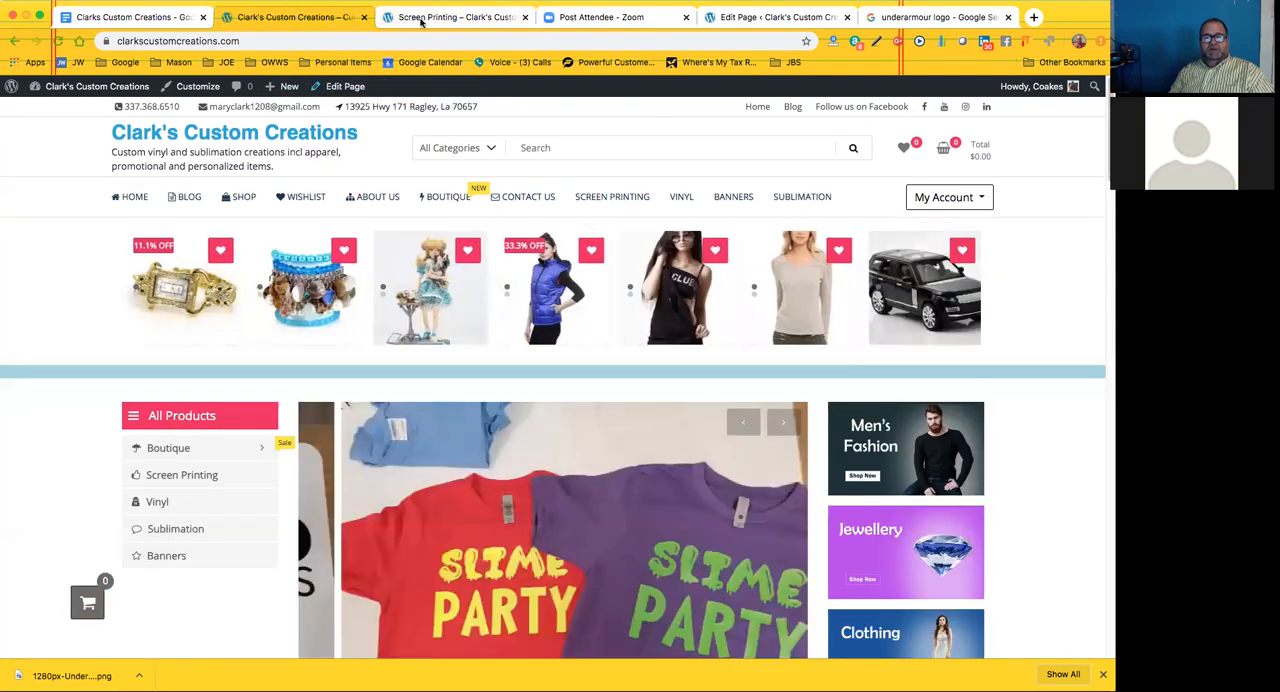
click(432, 18)
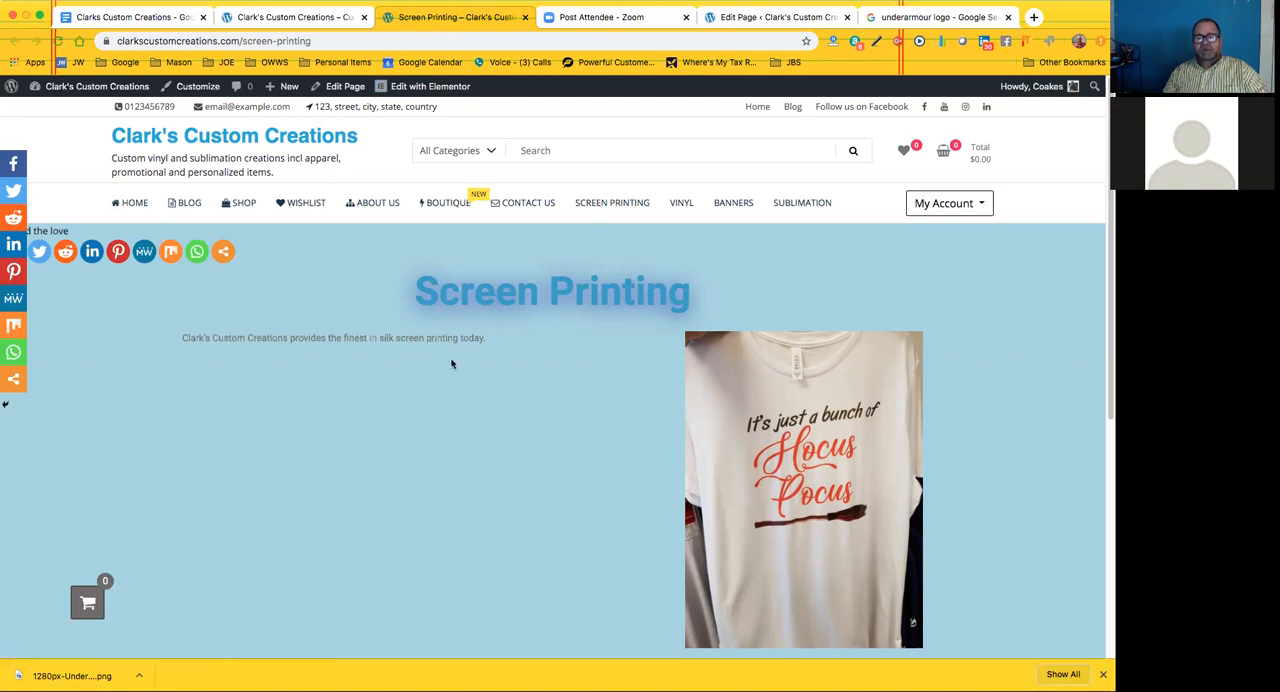
scroll(453, 364, down, 1)
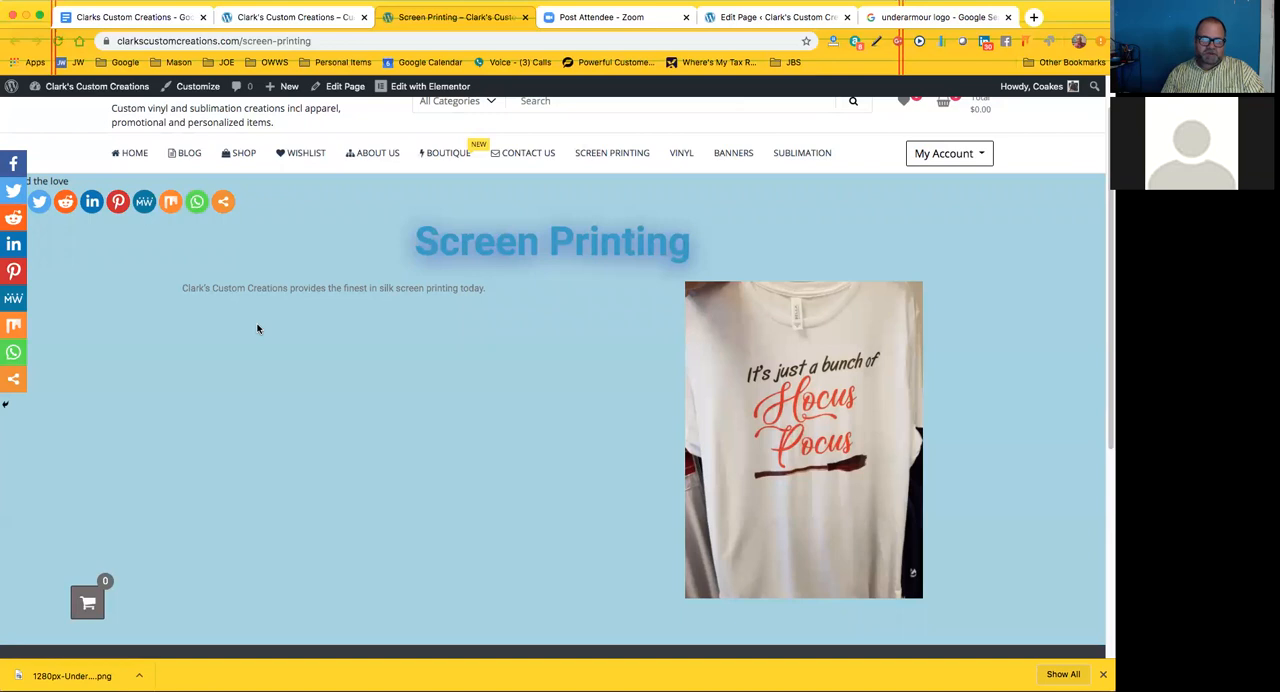
Open the Screen Printing page in Elementor and its page heading for editing
click(408, 88)
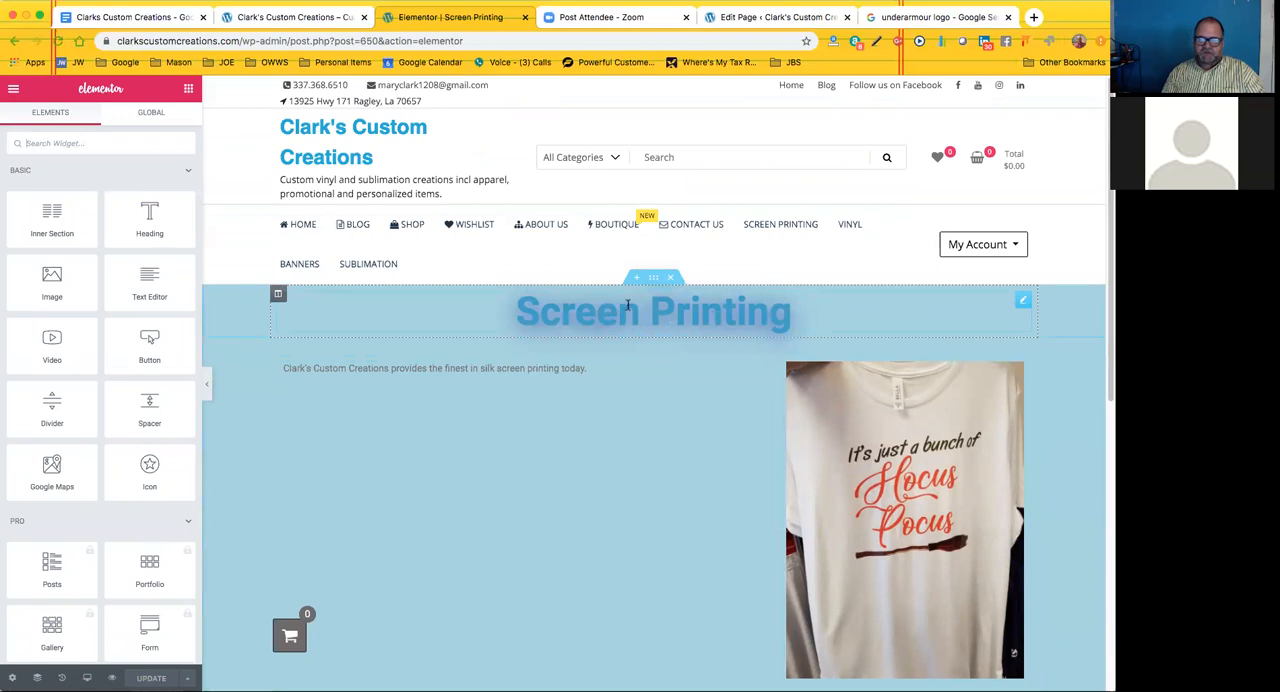
click(1024, 302)
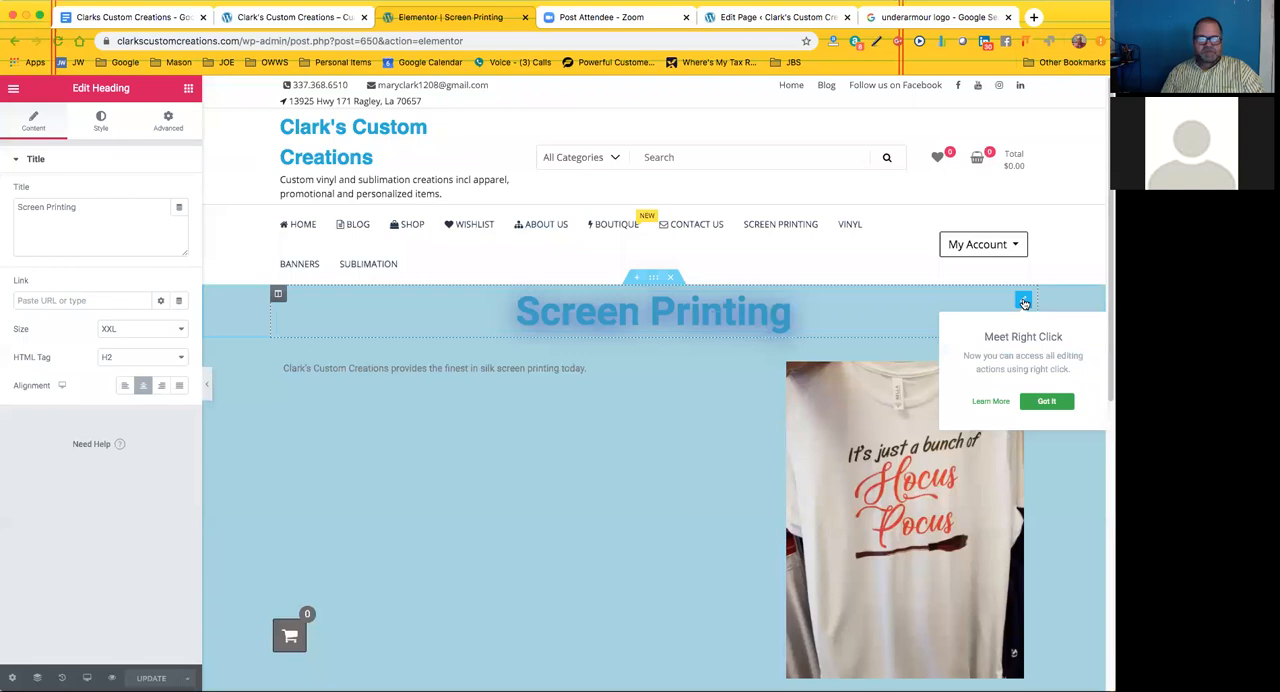
Delete the word "Printing" from the heading's title and retype it so the title reads "Screen Printing"
click(80, 210)
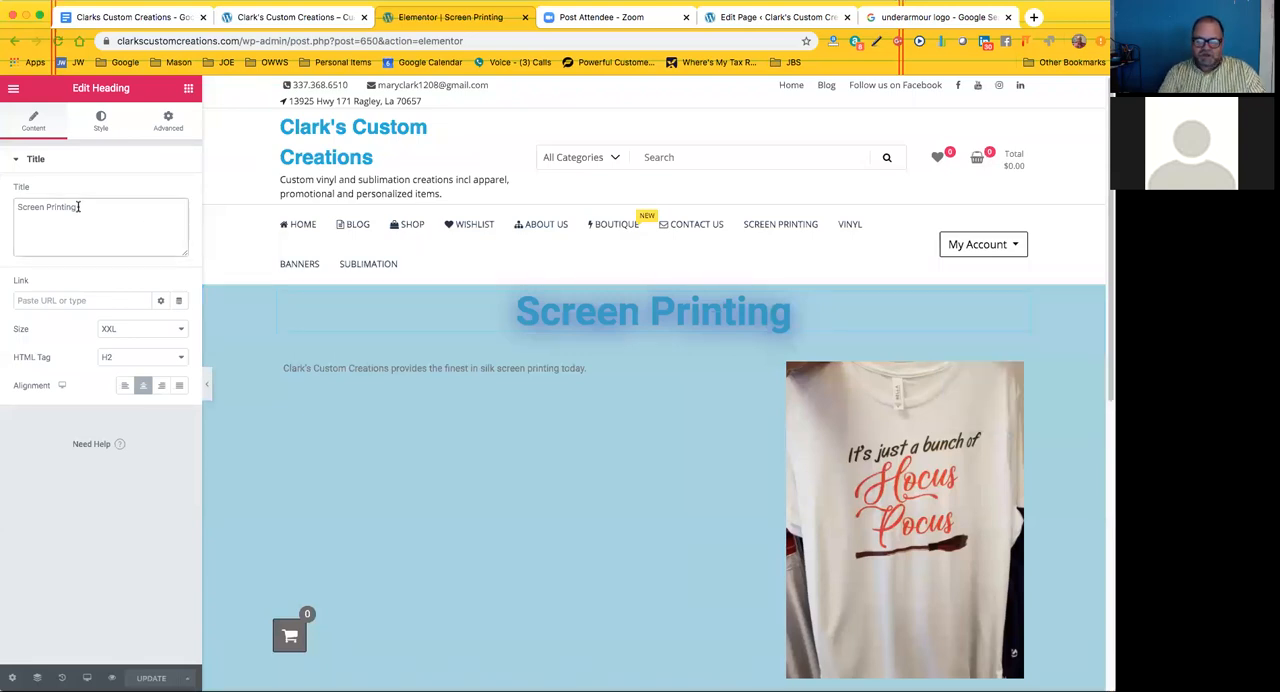
key(BackSpace)
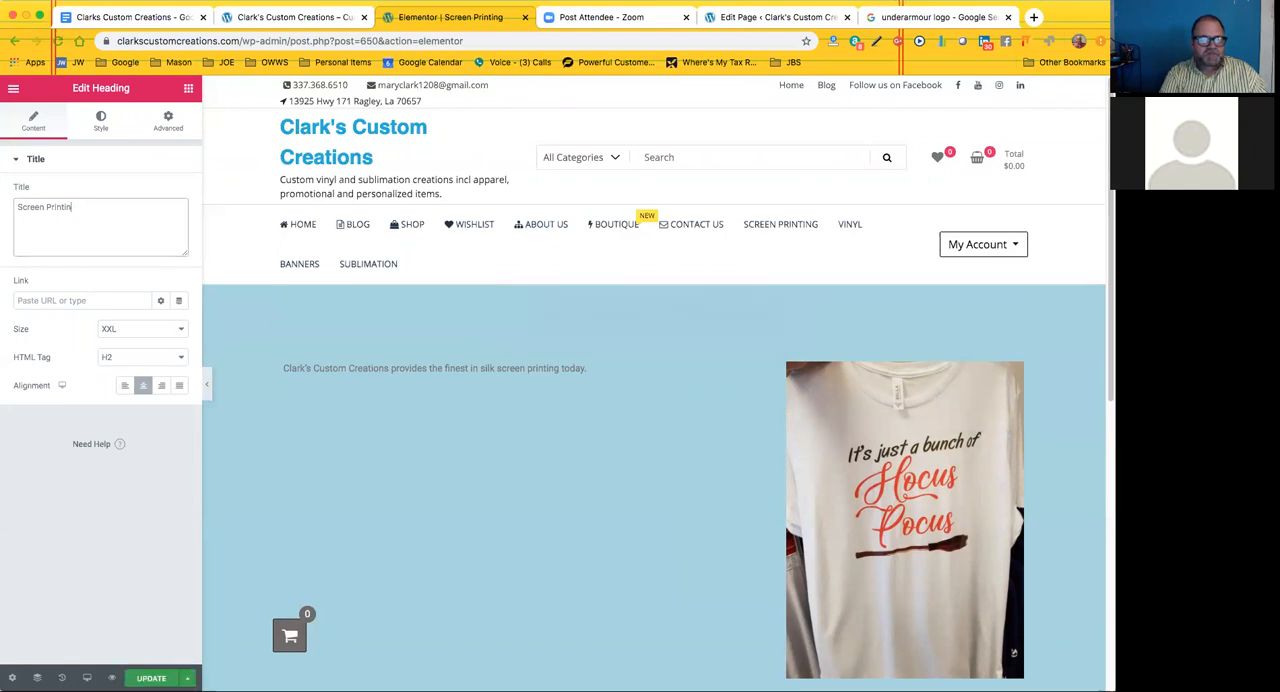
key(BackSpace)
key(BackSpace)
key(BackSpace)
key(BackSpace)
key(BackSpace)
key(BackSpace)
key(BackSpace)
key(BackSpace)
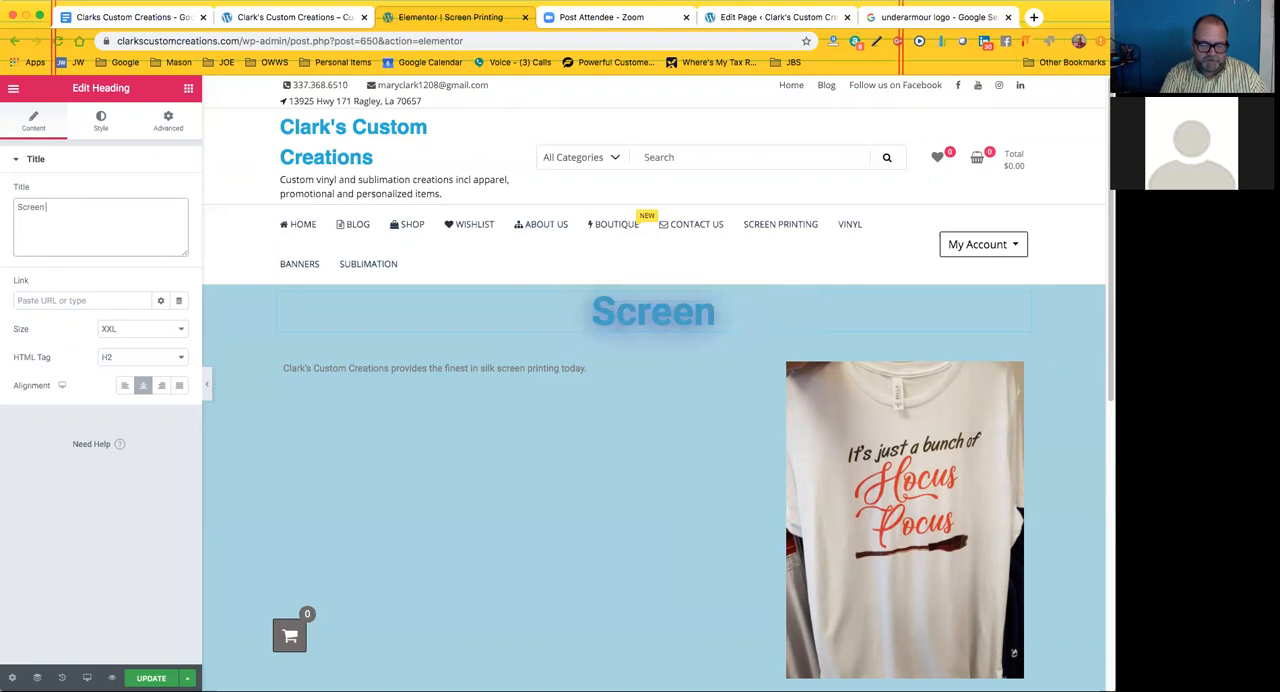
text(Printing)
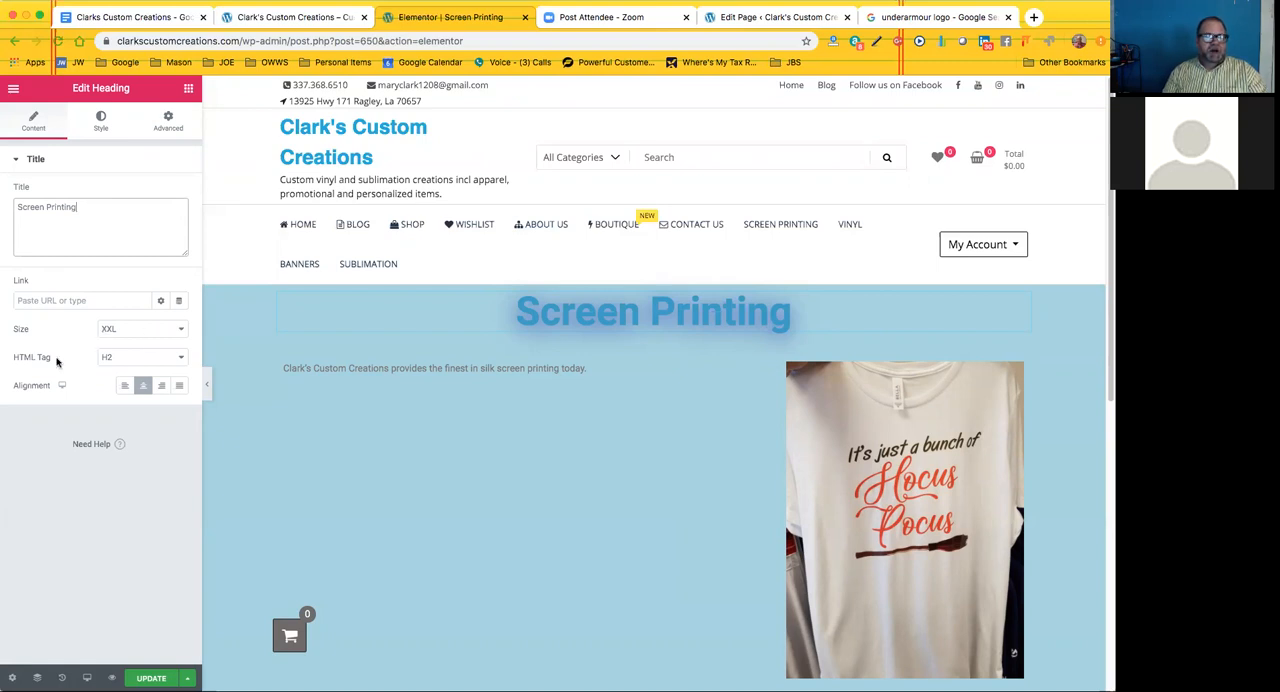
Set the Screen Printing heading's text color to the darker blue #278CB7
click(100, 120)
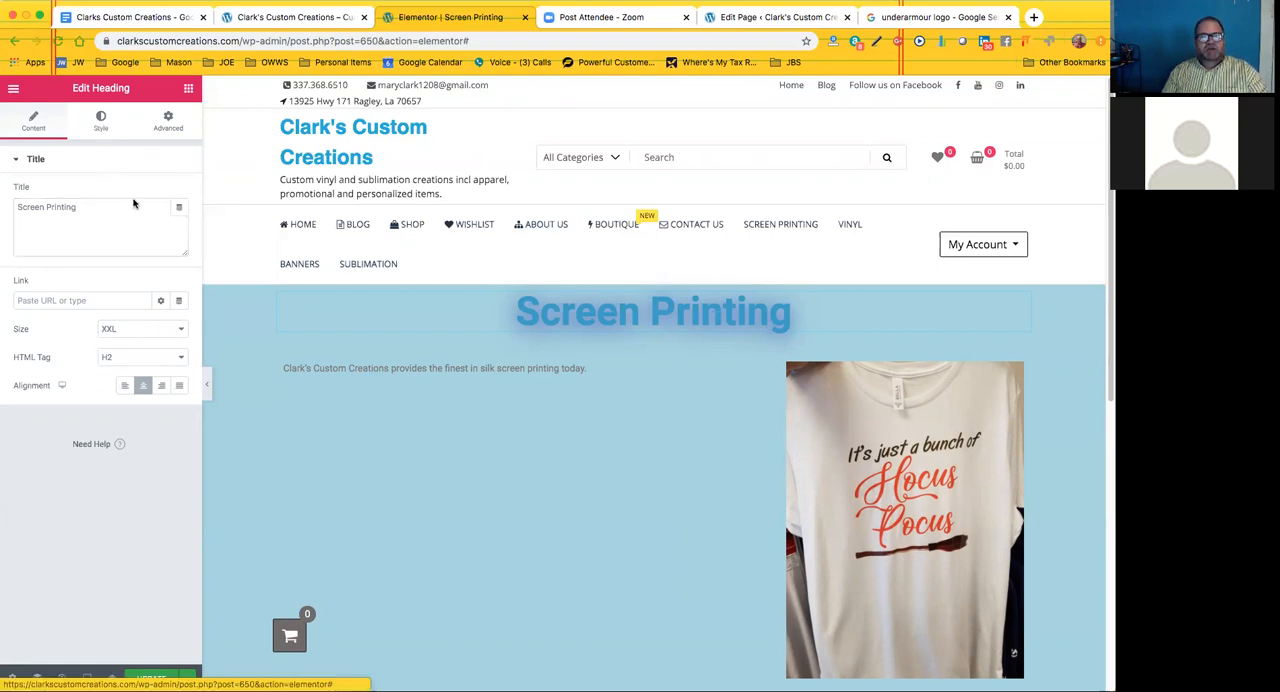
click(162, 194)
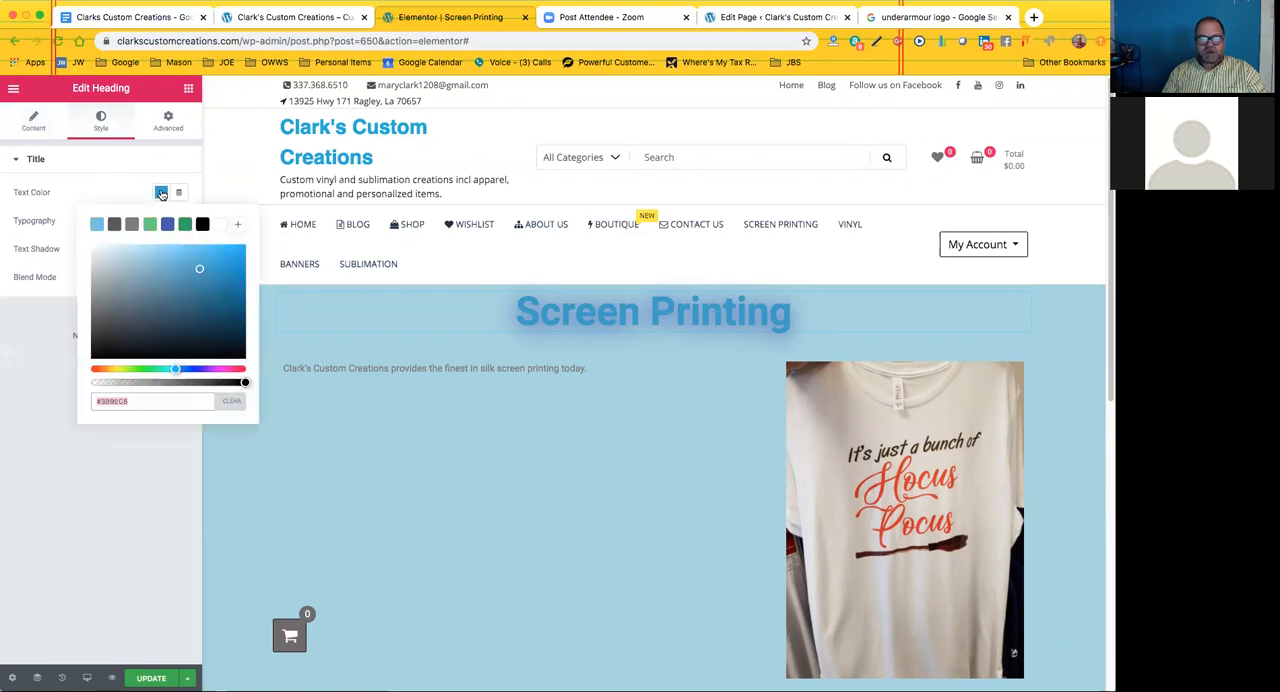
click(200, 268)
click(211, 277)
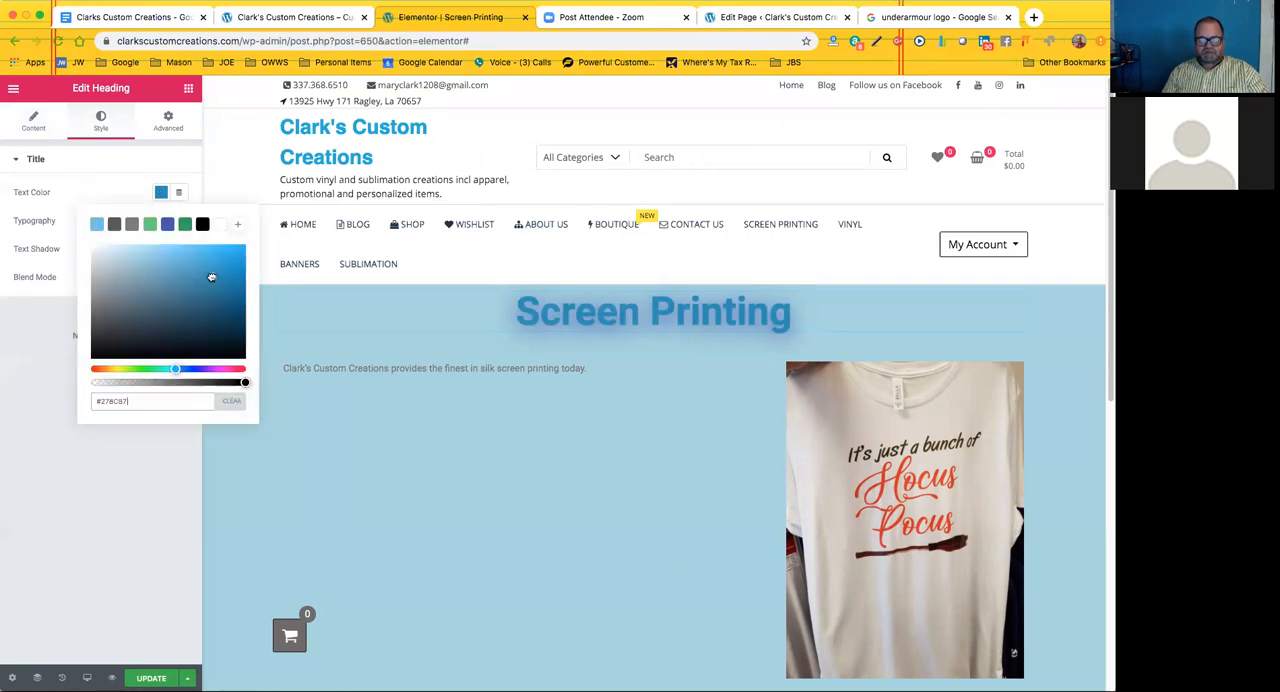
click(124, 185)
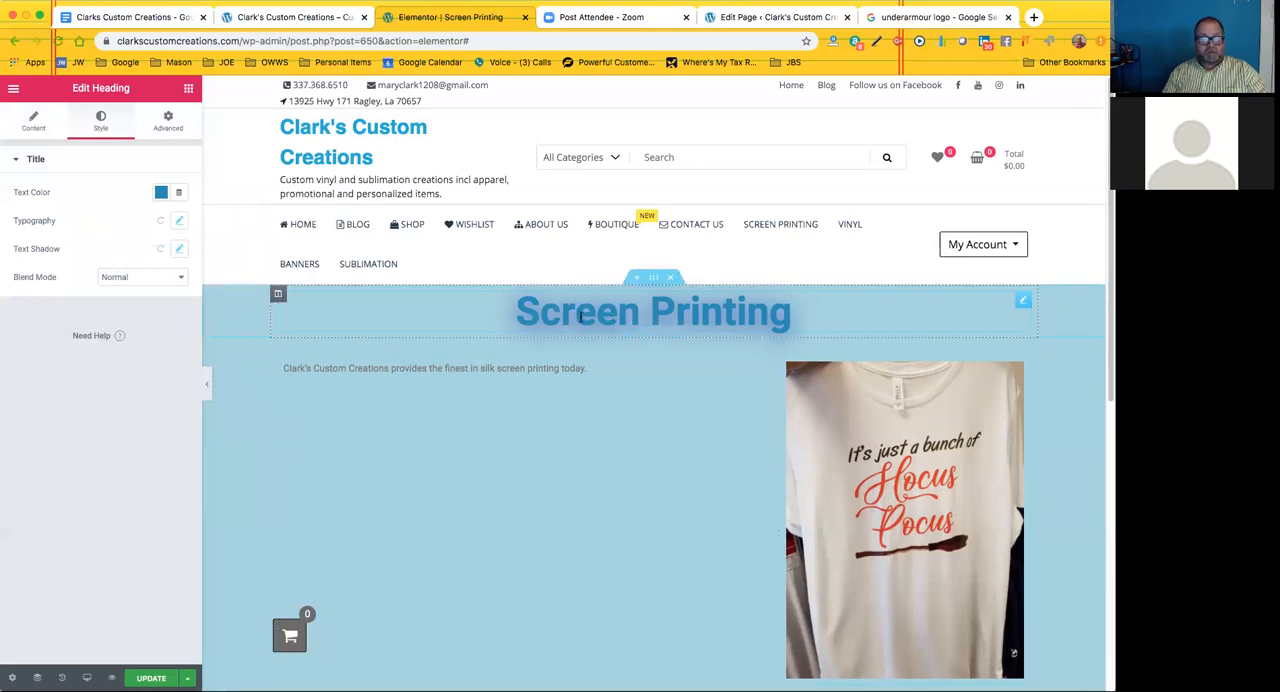
Try Georgia as the Screen Printing heading's font family and settle on Abril Fatface
click(181, 223)
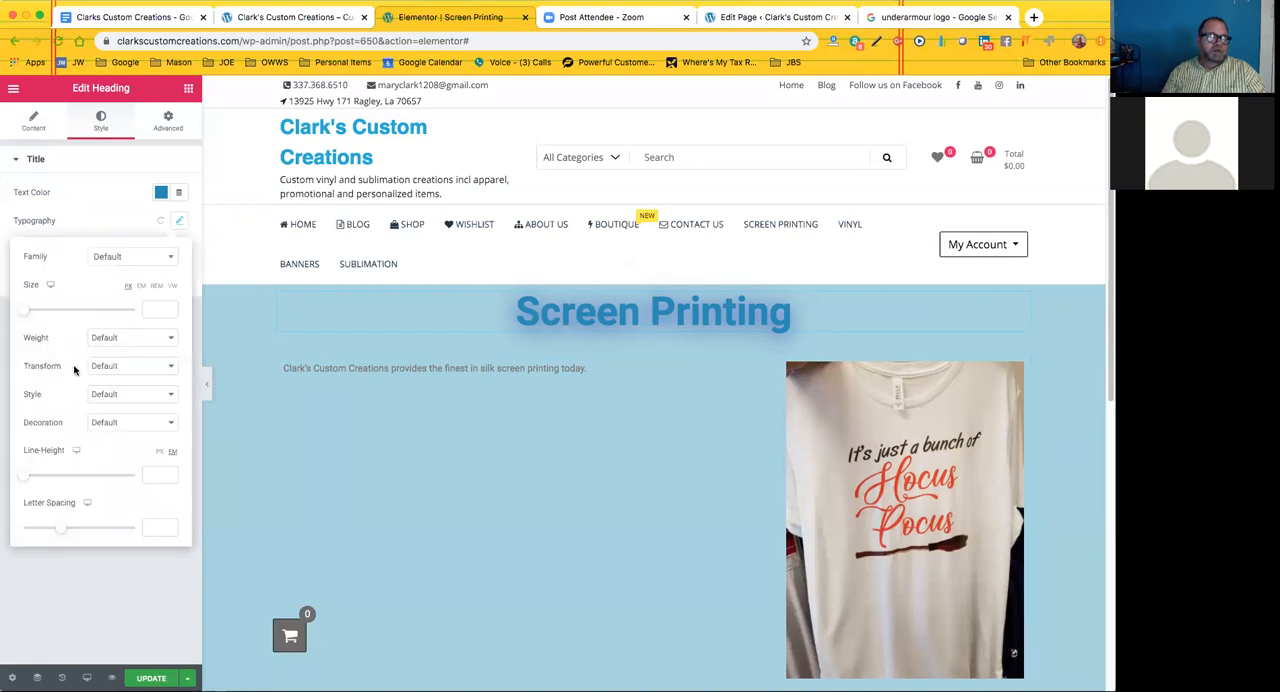
click(167, 259)
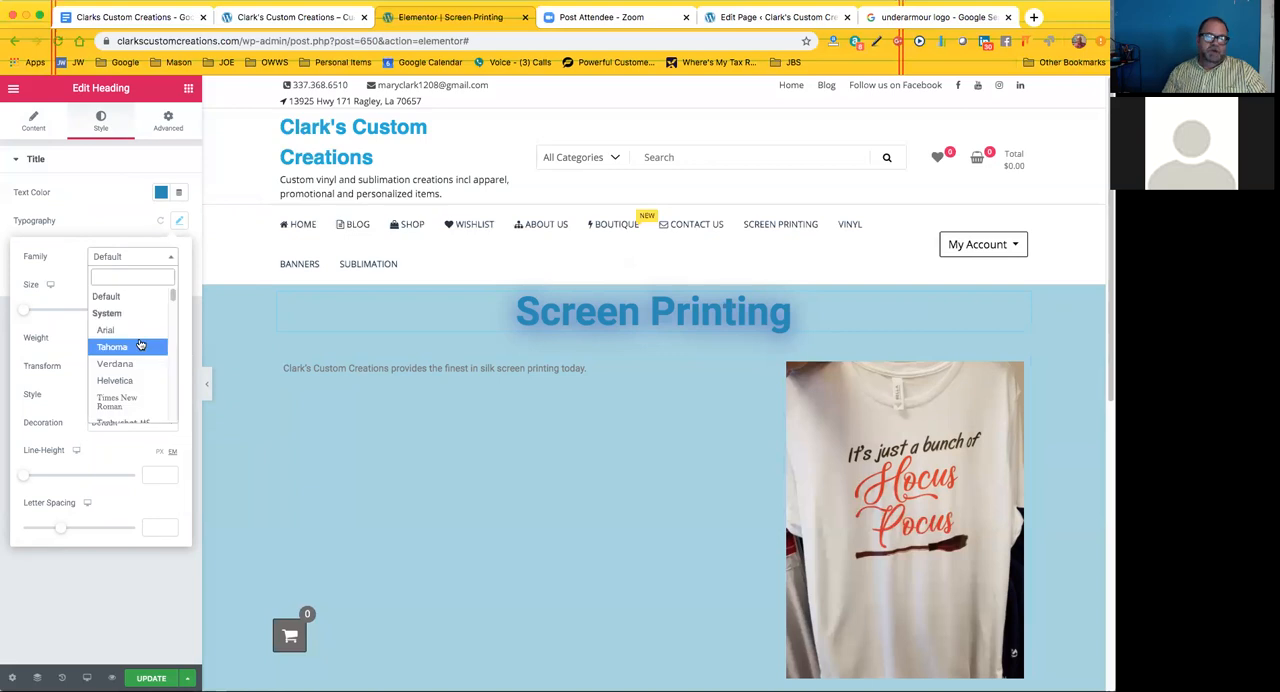
scroll(127, 371, down, 1)
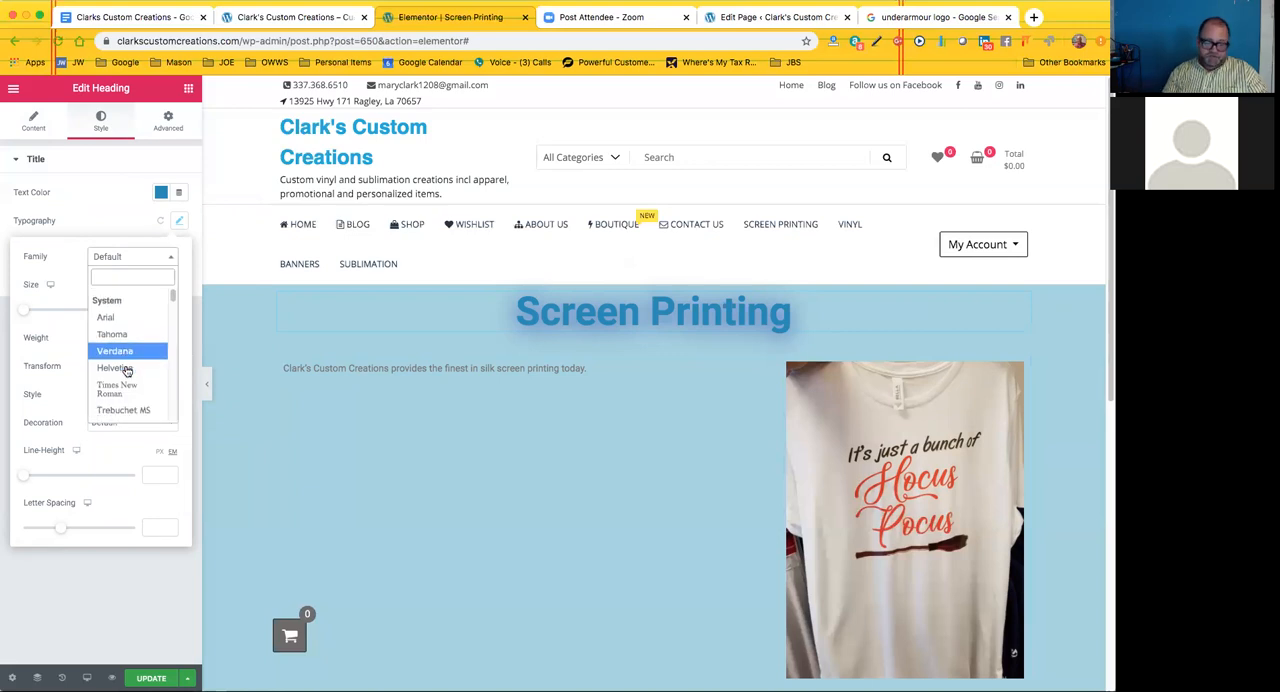
scroll(122, 367, down, 2)
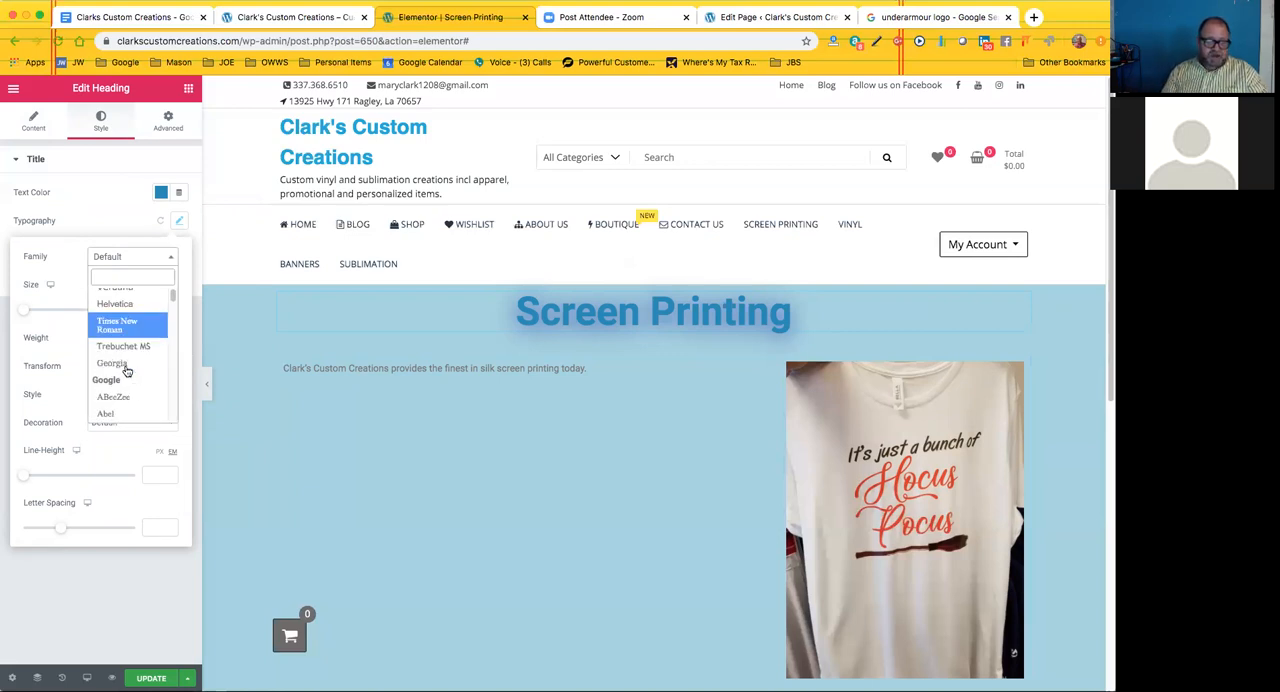
click(112, 363)
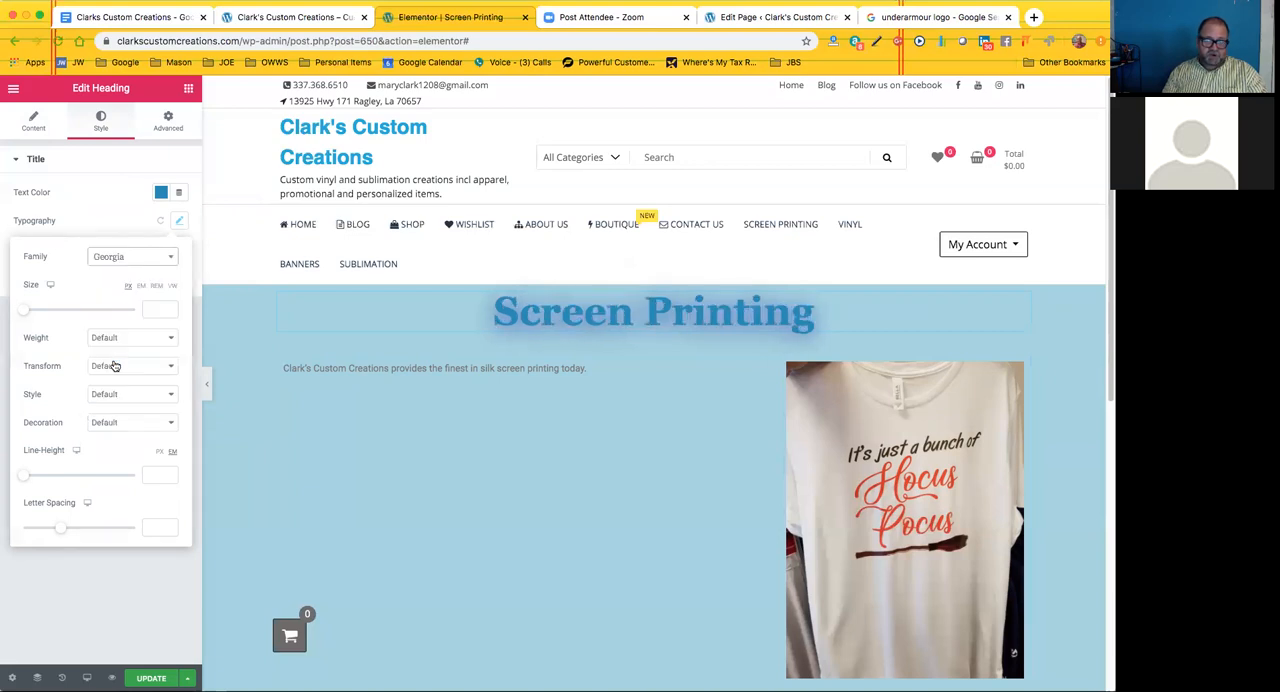
click(172, 259)
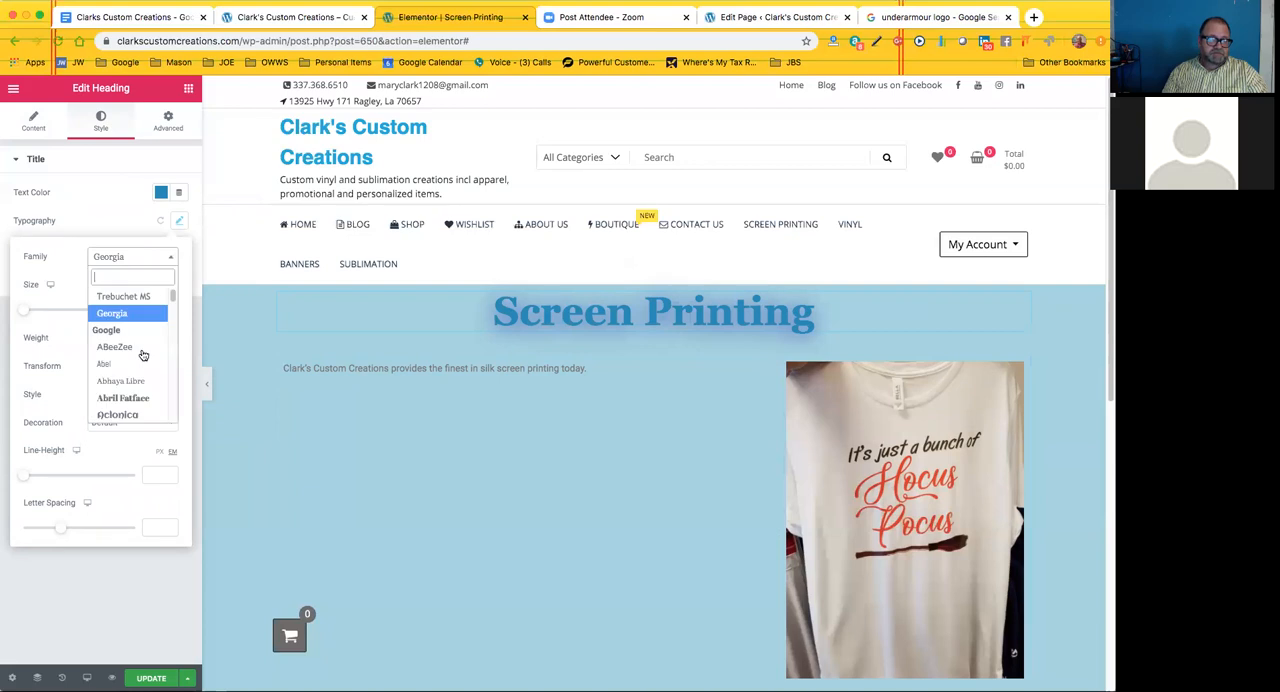
scroll(140, 360, down, 1)
click(133, 373)
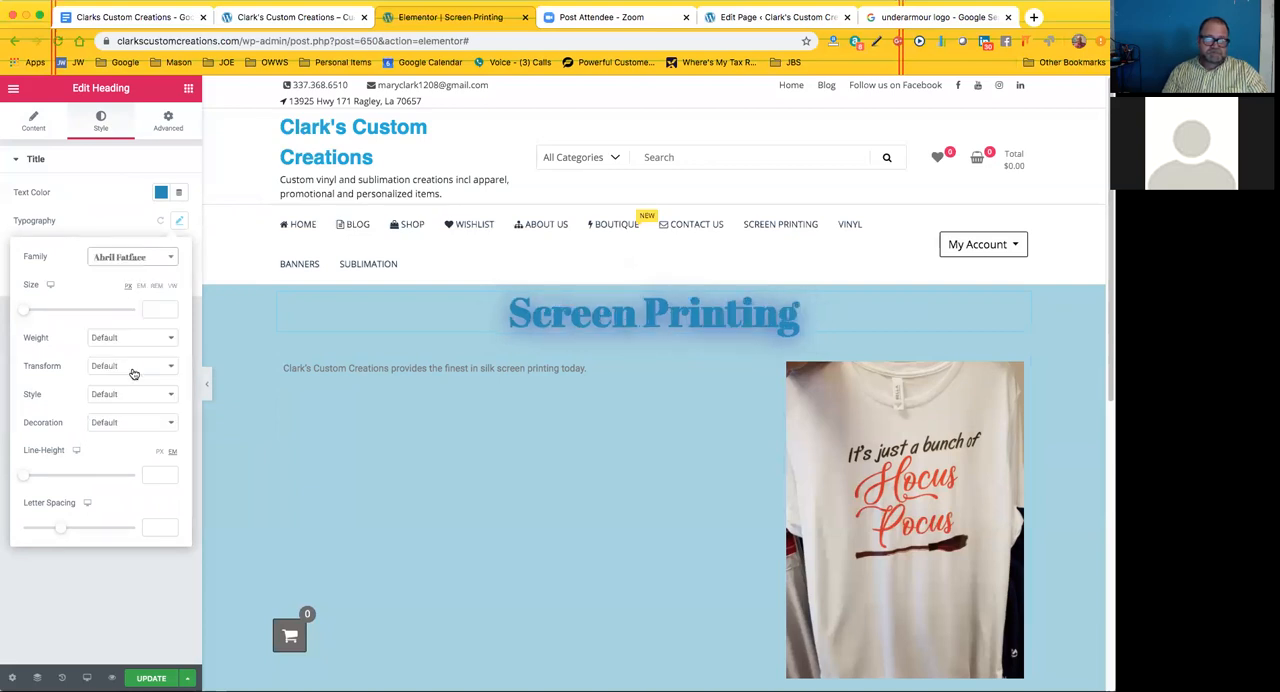
click(134, 222)
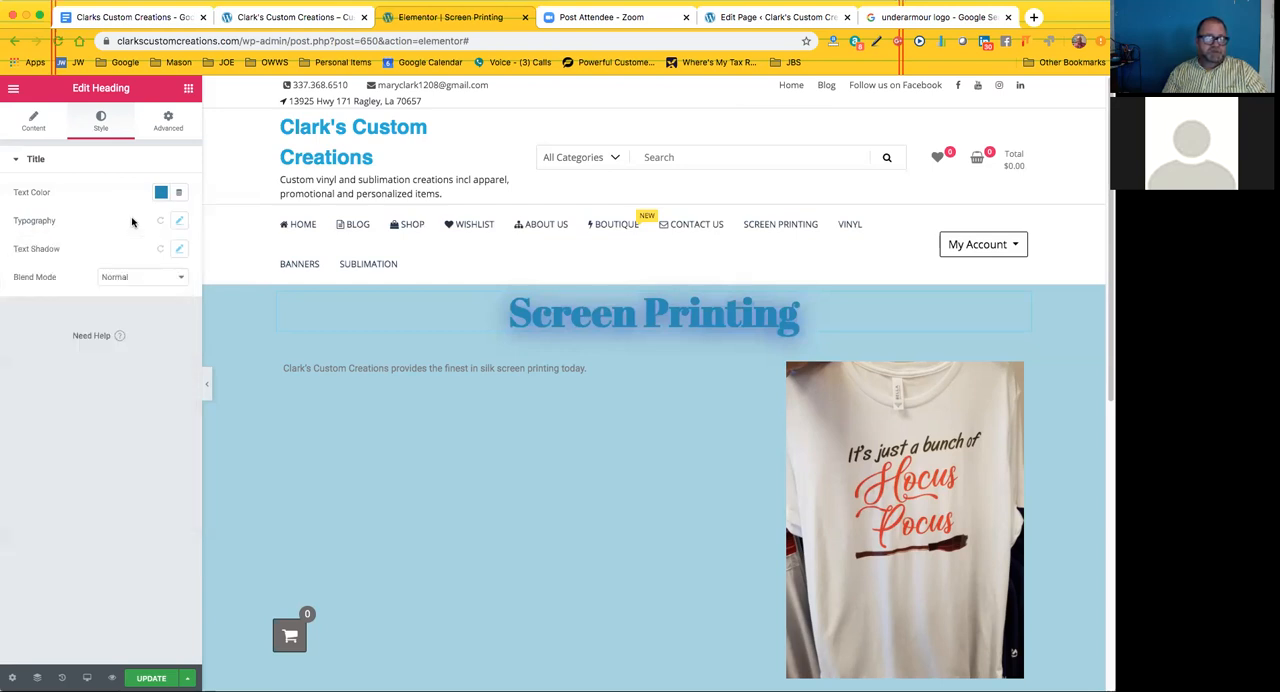
Set the heading's text shadow to a blur of 3 and a horizontal offset of 2, and adjust its vertical offset slightly
click(180, 251)
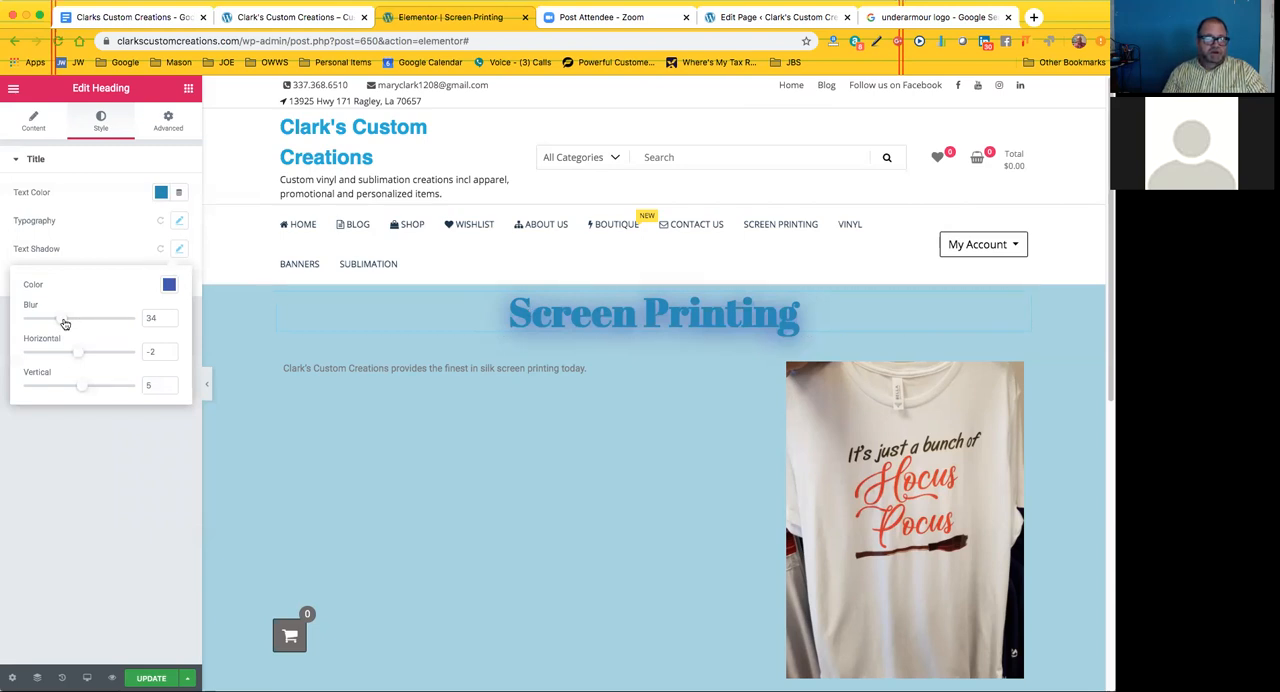
drag(62, 322, 78, 356)
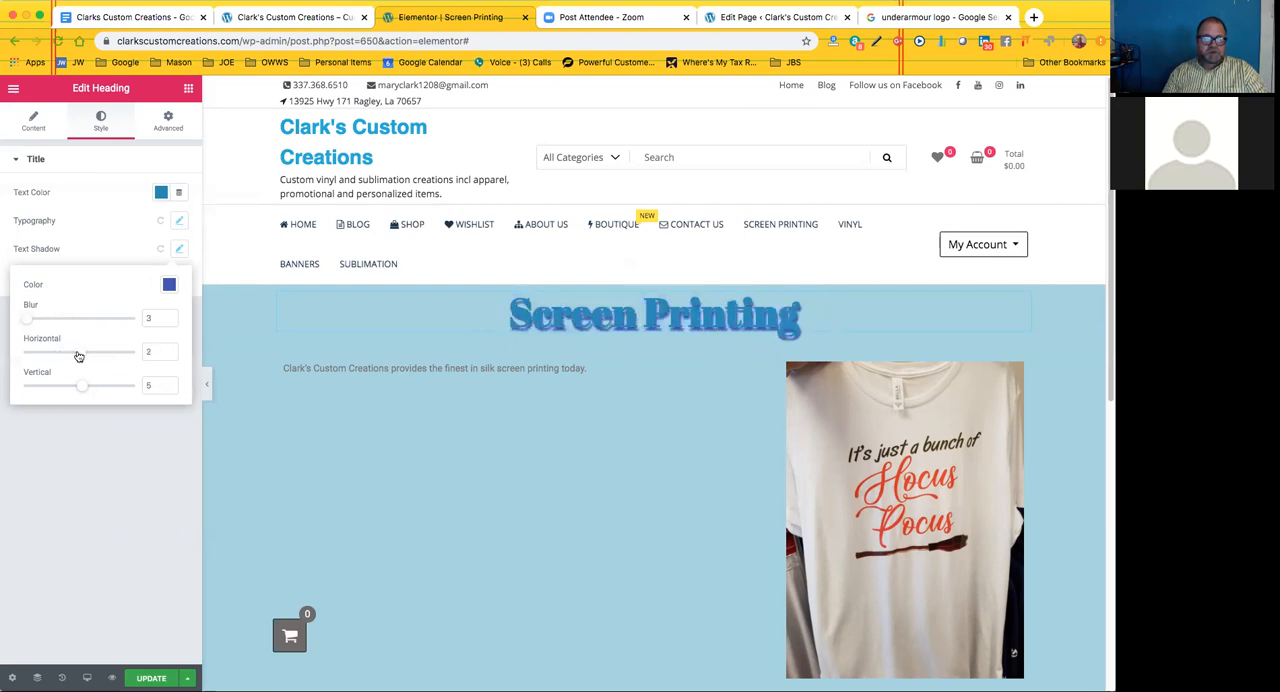
drag(83, 385, 84, 390)
click(110, 238)
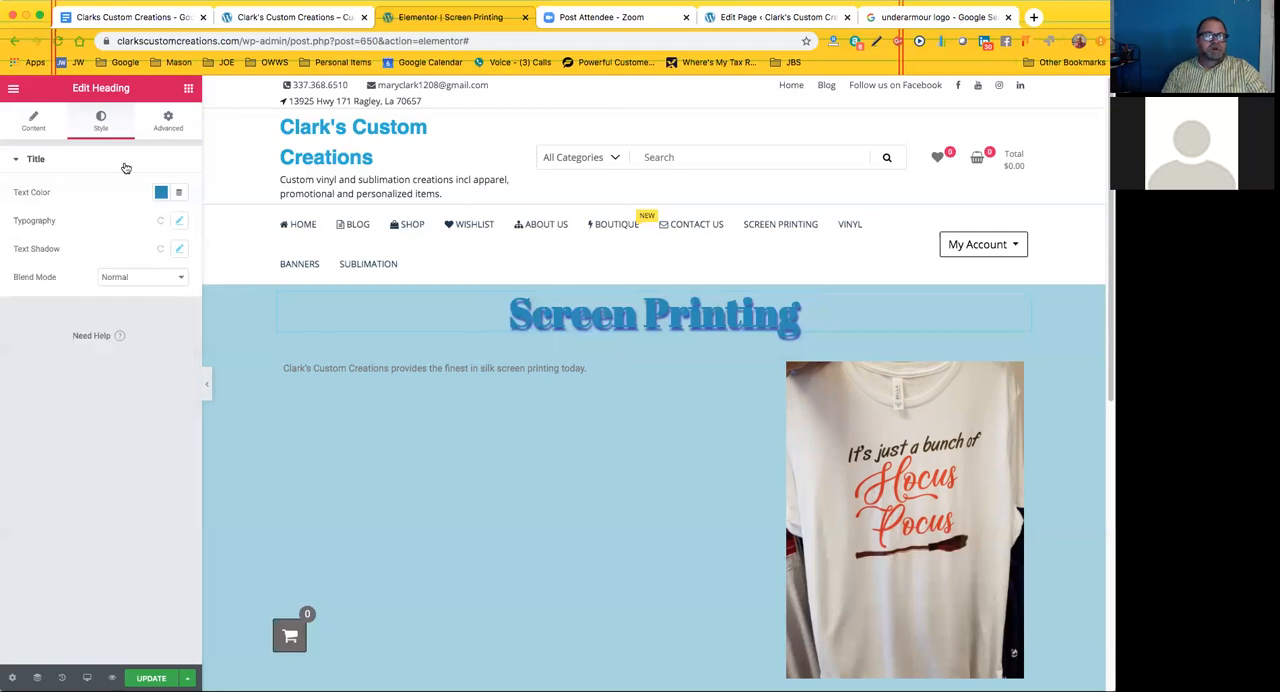
Look over the heading's advanced settings, including the Custom CSS section
click(168, 123)
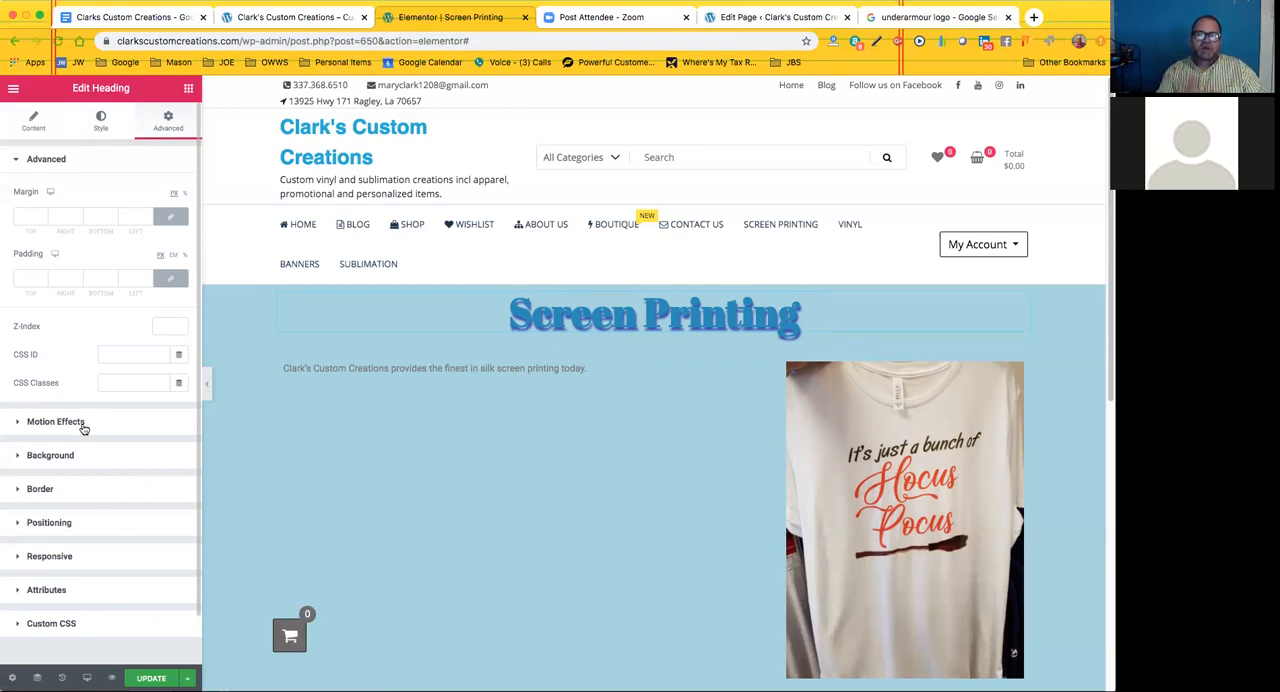
click(86, 624)
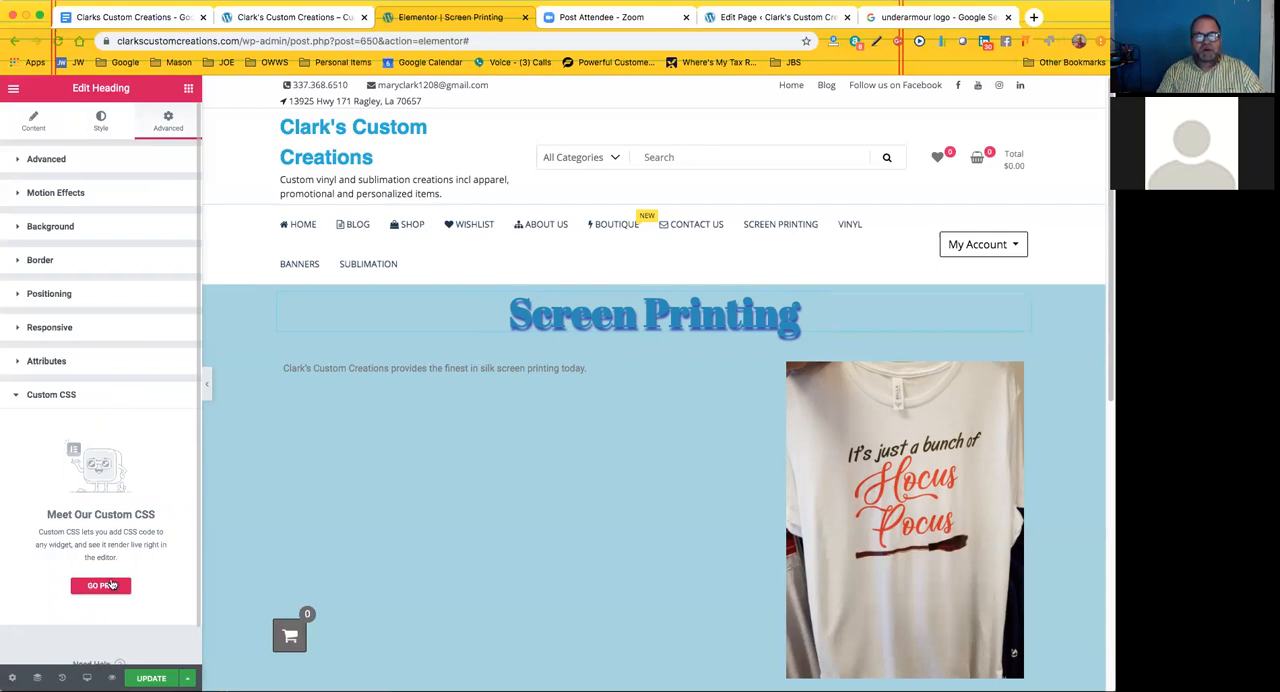
click(92, 399)
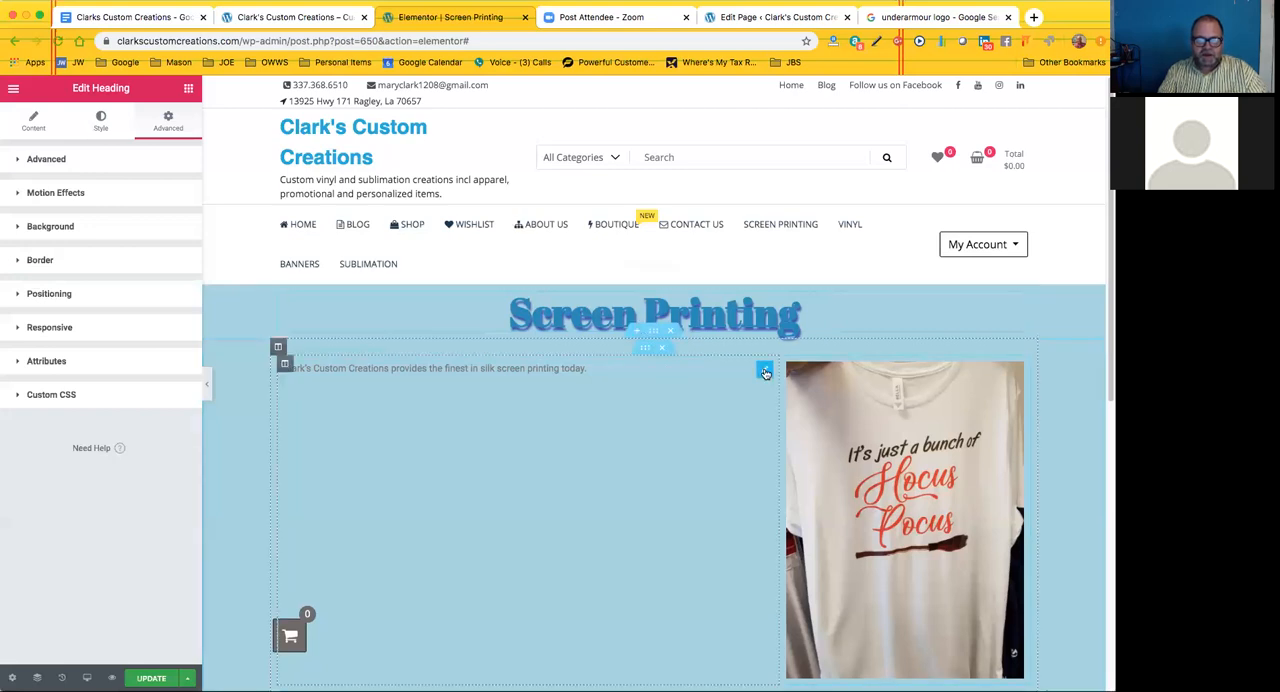
Add a new paragraph reading "For instance" below the silk screen printing sentence in the text block
click(765, 373)
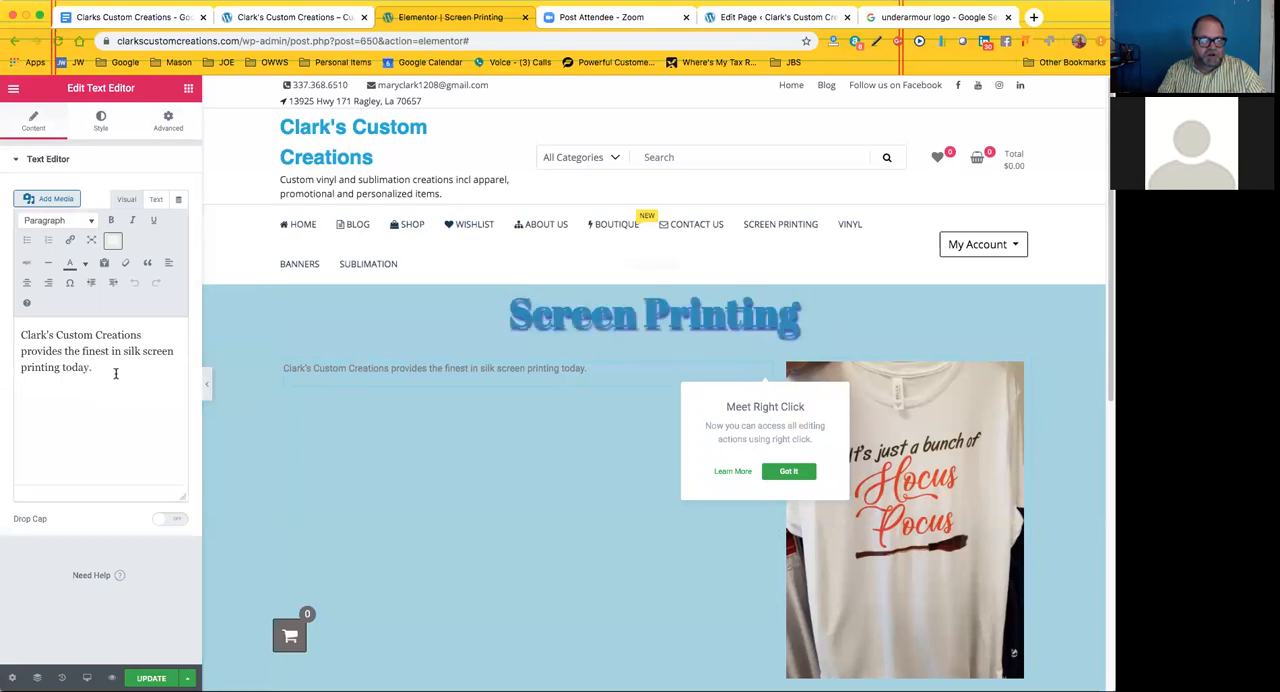
click(115, 370)
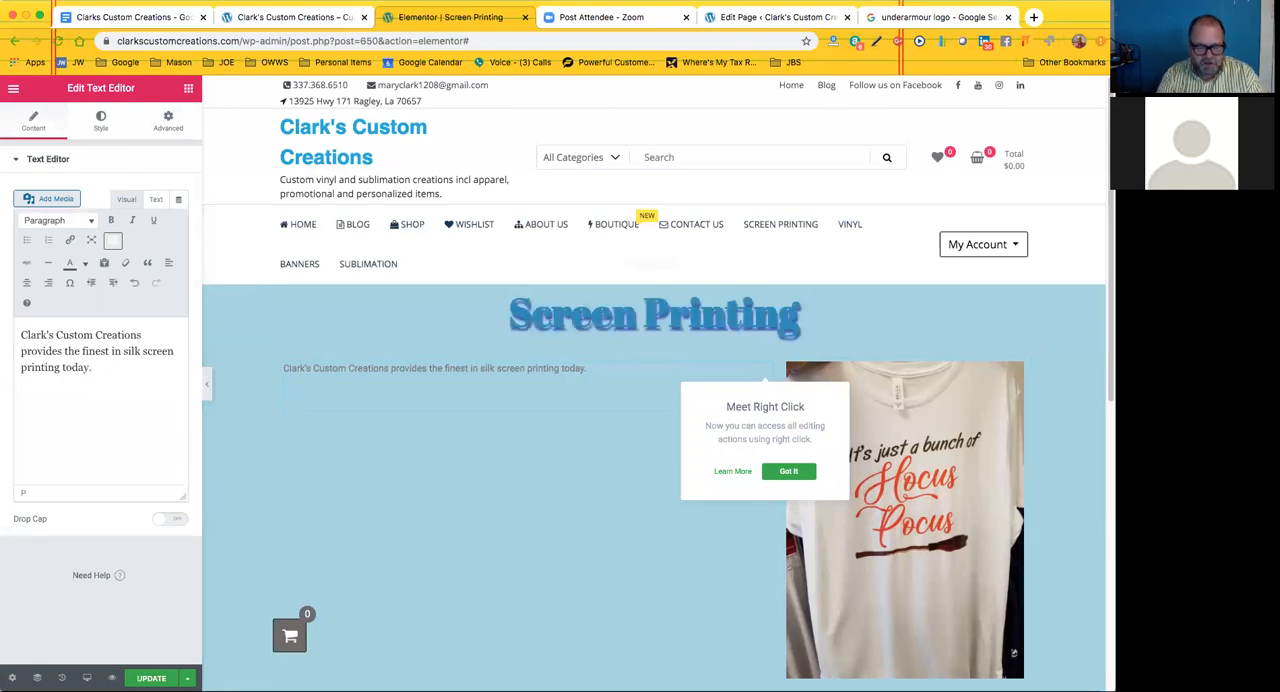
key(Return)
text(For instance)
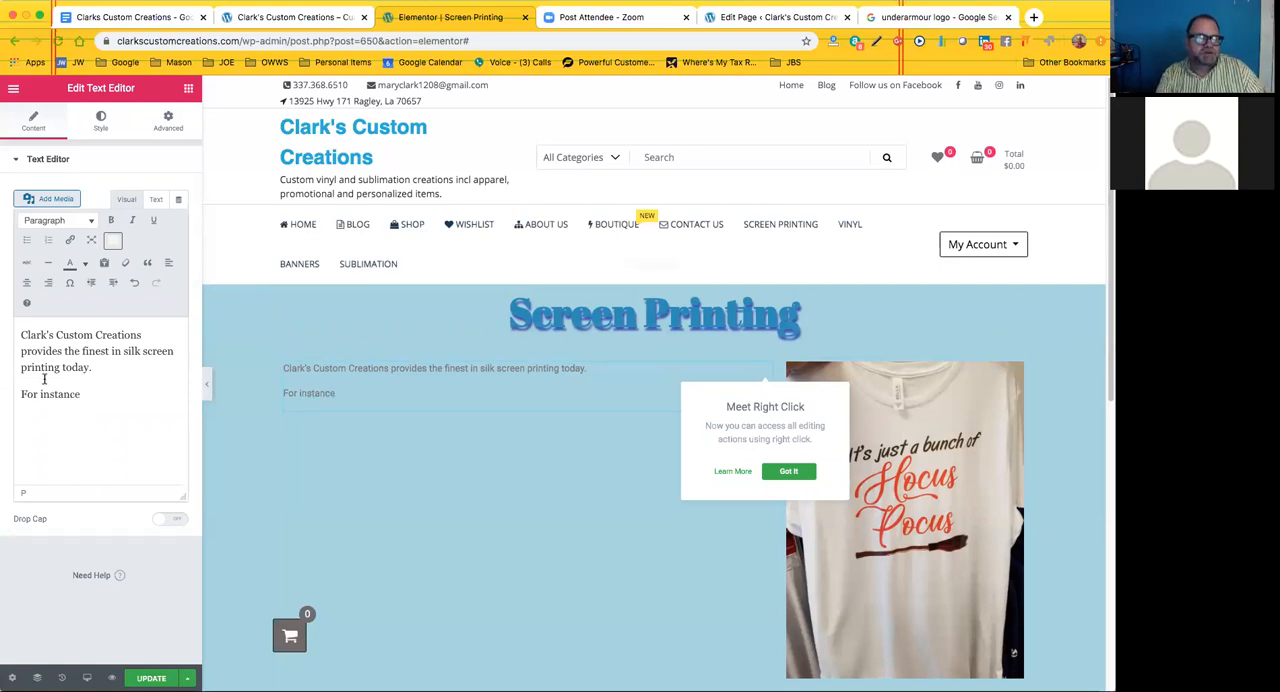
Try Heading 3 on both paragraphs of the text block and settle on Heading 4
drag(100, 396, 25, 339)
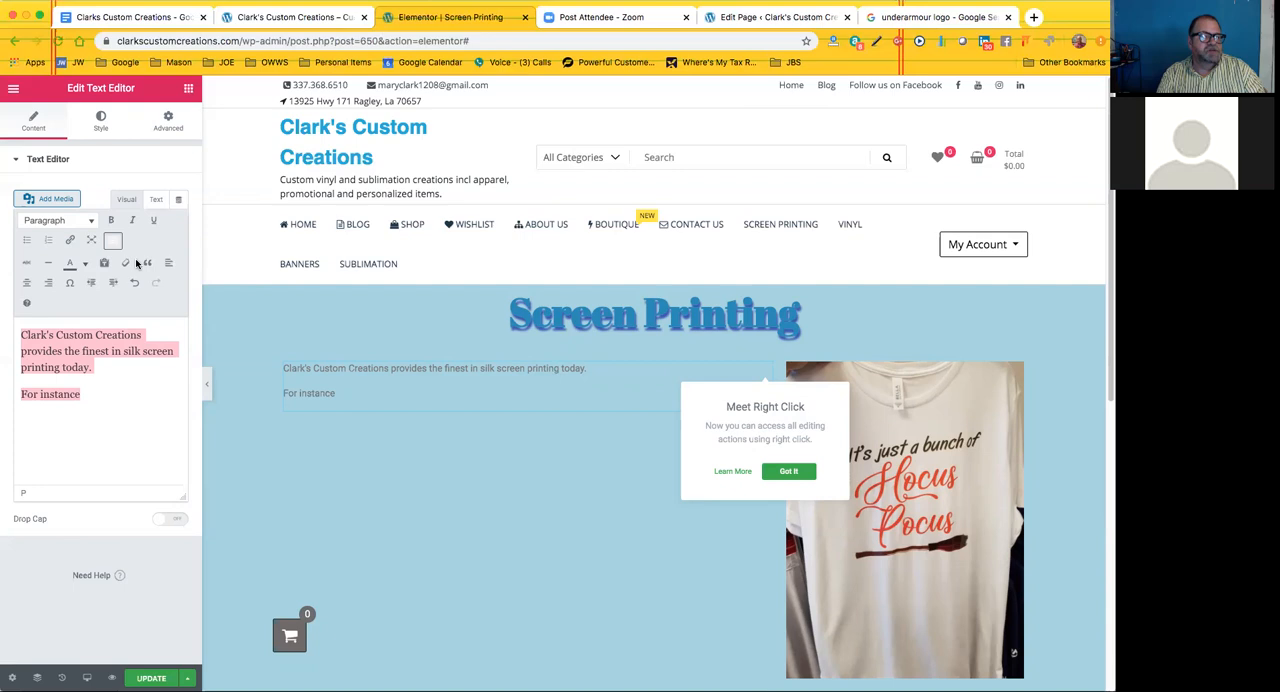
click(89, 222)
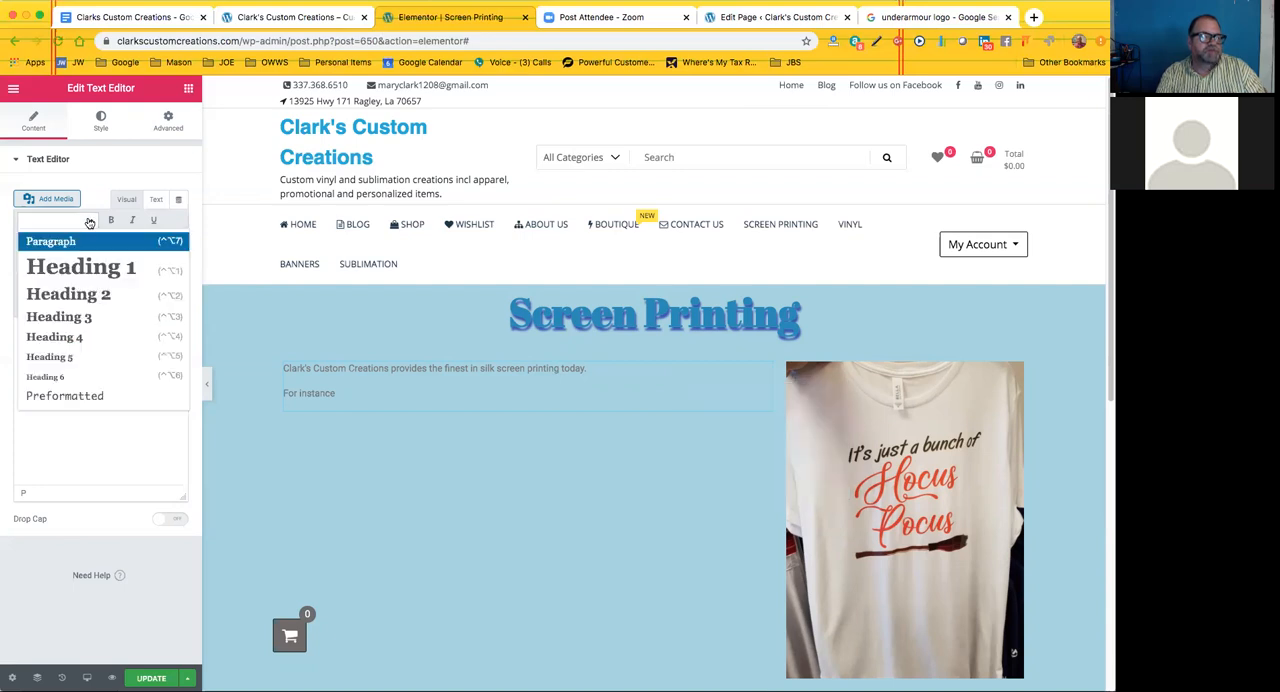
click(78, 318)
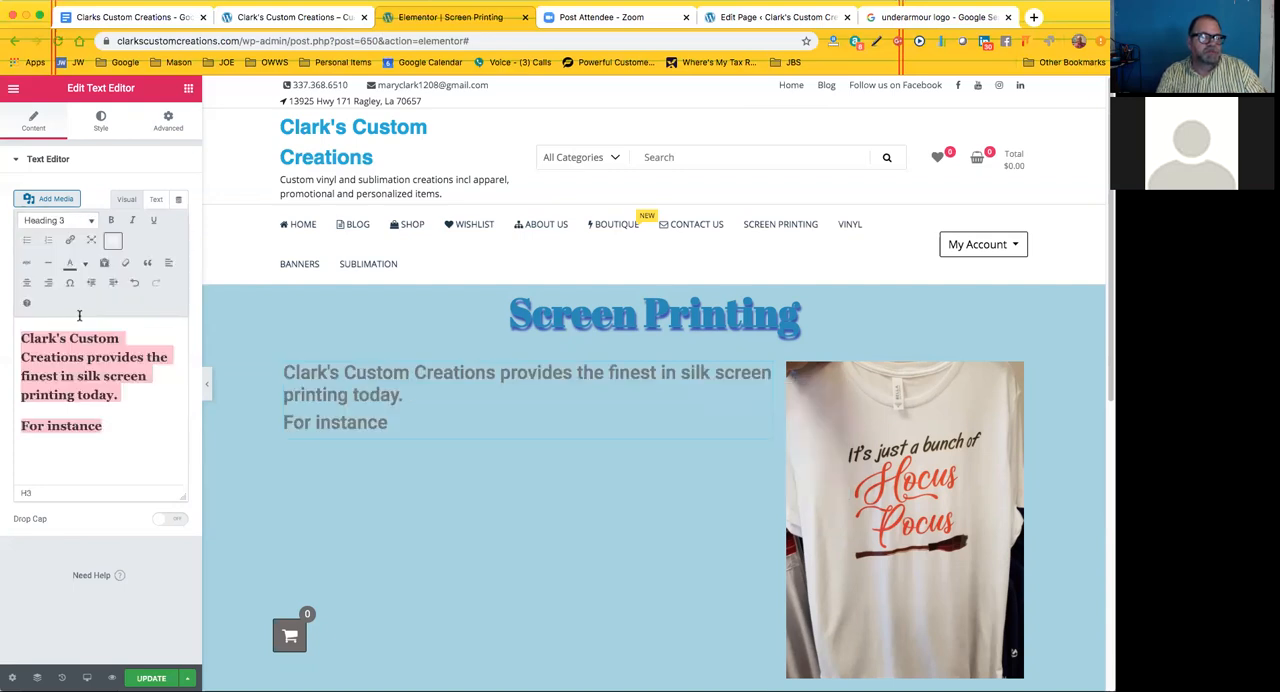
click(88, 221)
click(76, 334)
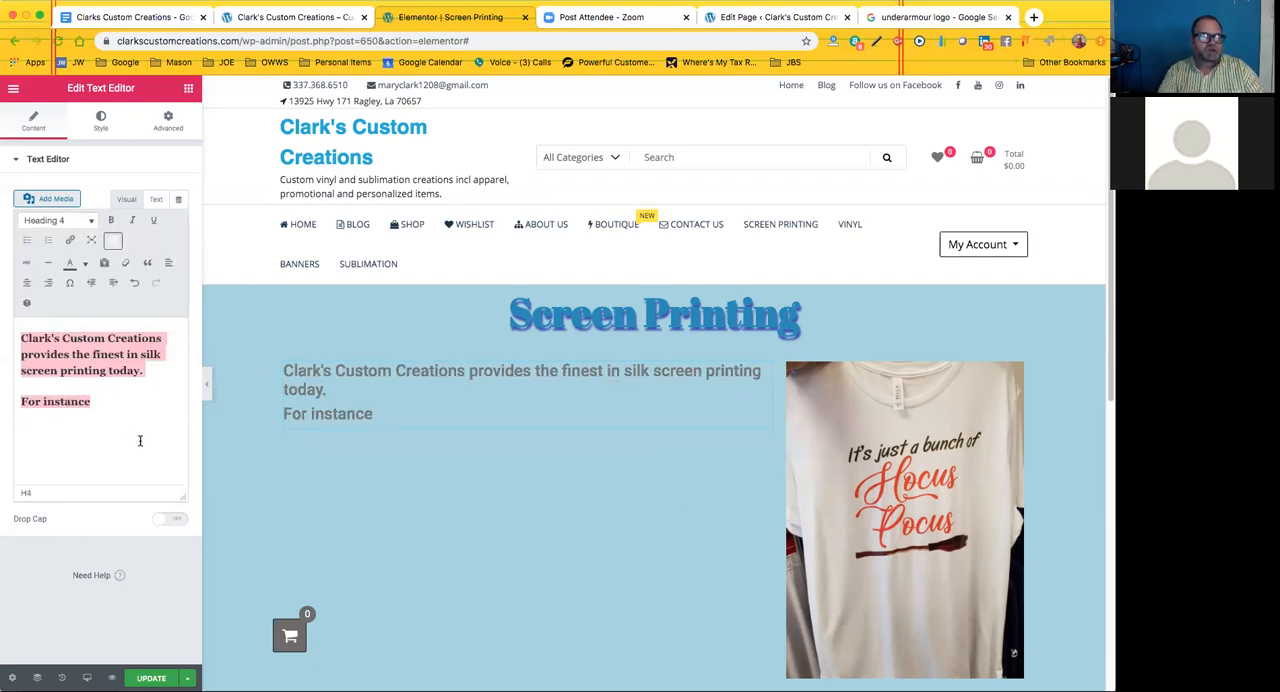
Color both selected lines of the text block blue
click(85, 263)
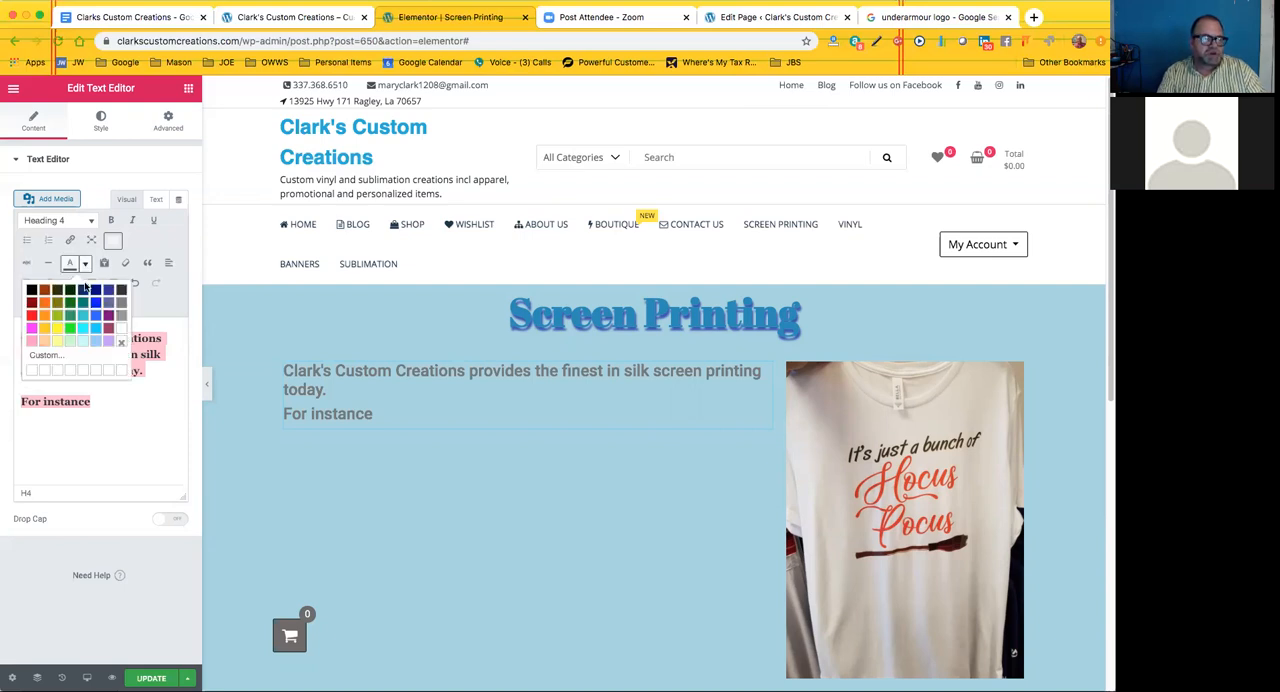
click(95, 316)
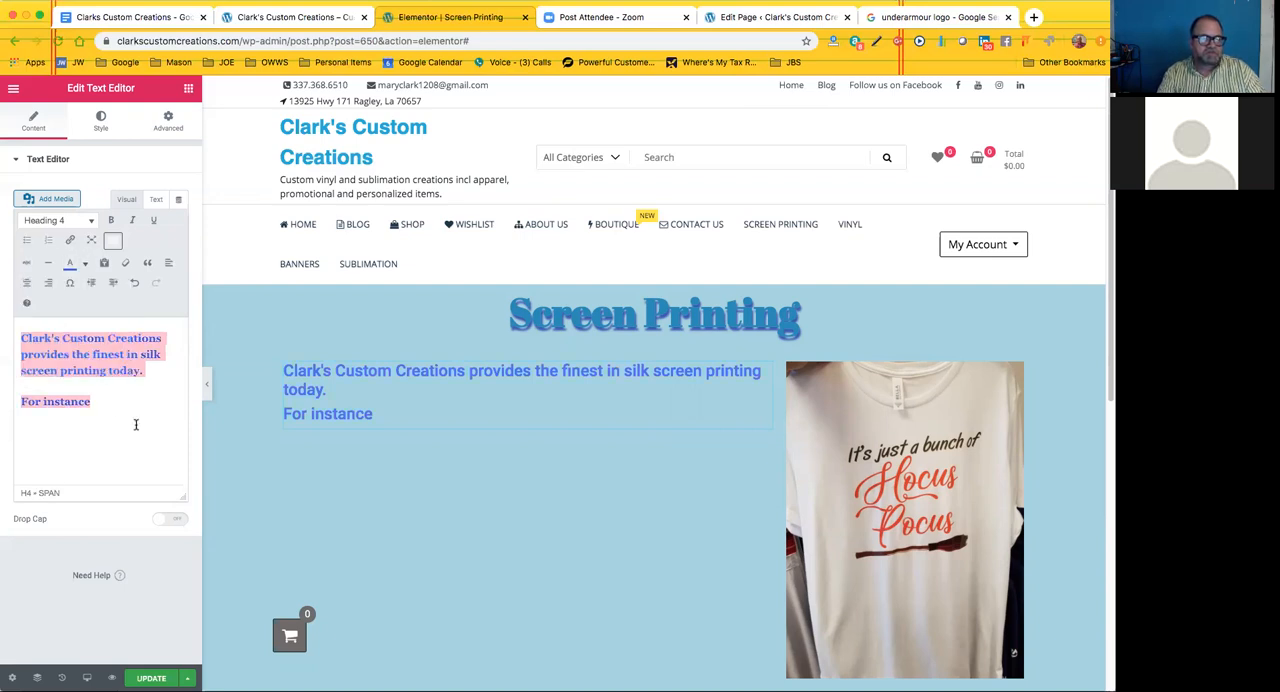
click(126, 408)
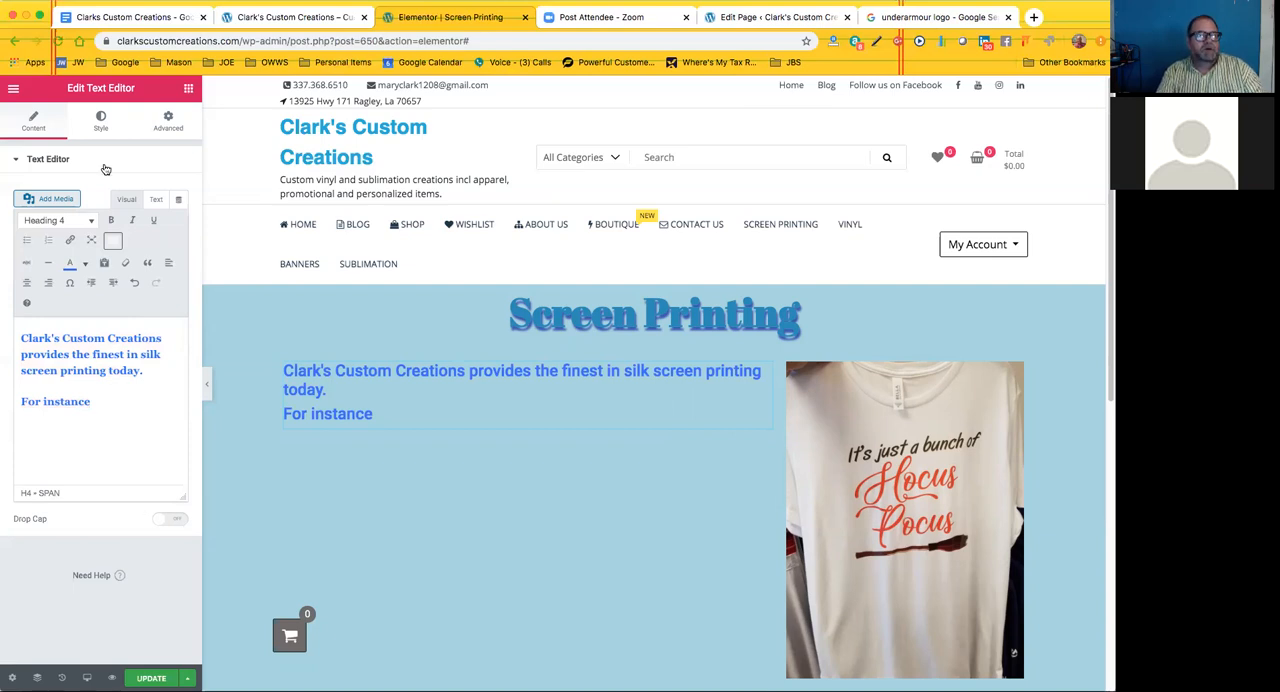
Compare the text block's style options with its content settings
click(101, 122)
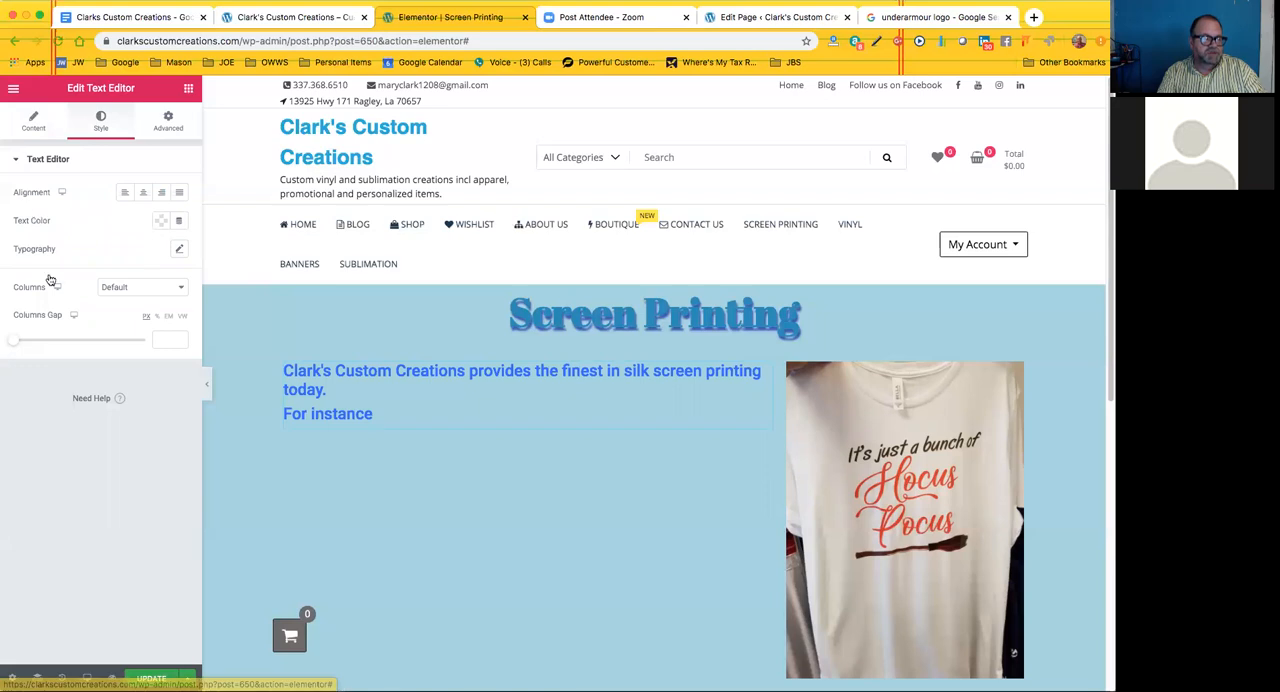
click(31, 121)
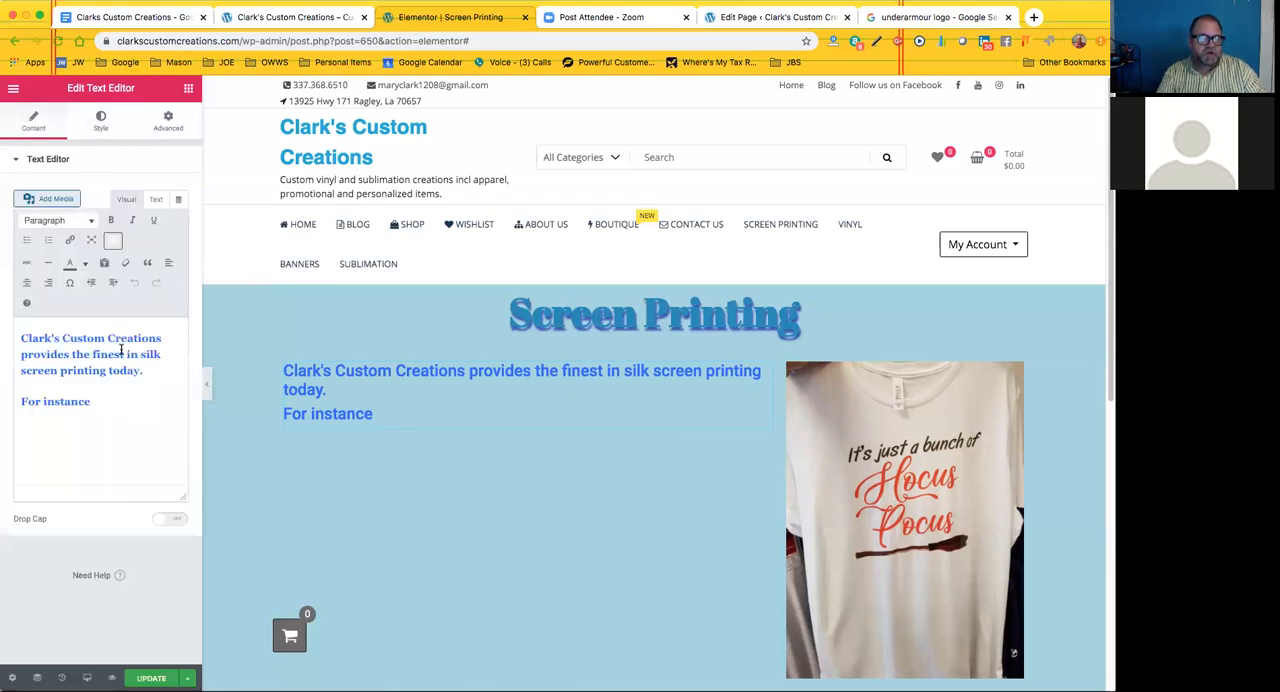
click(104, 124)
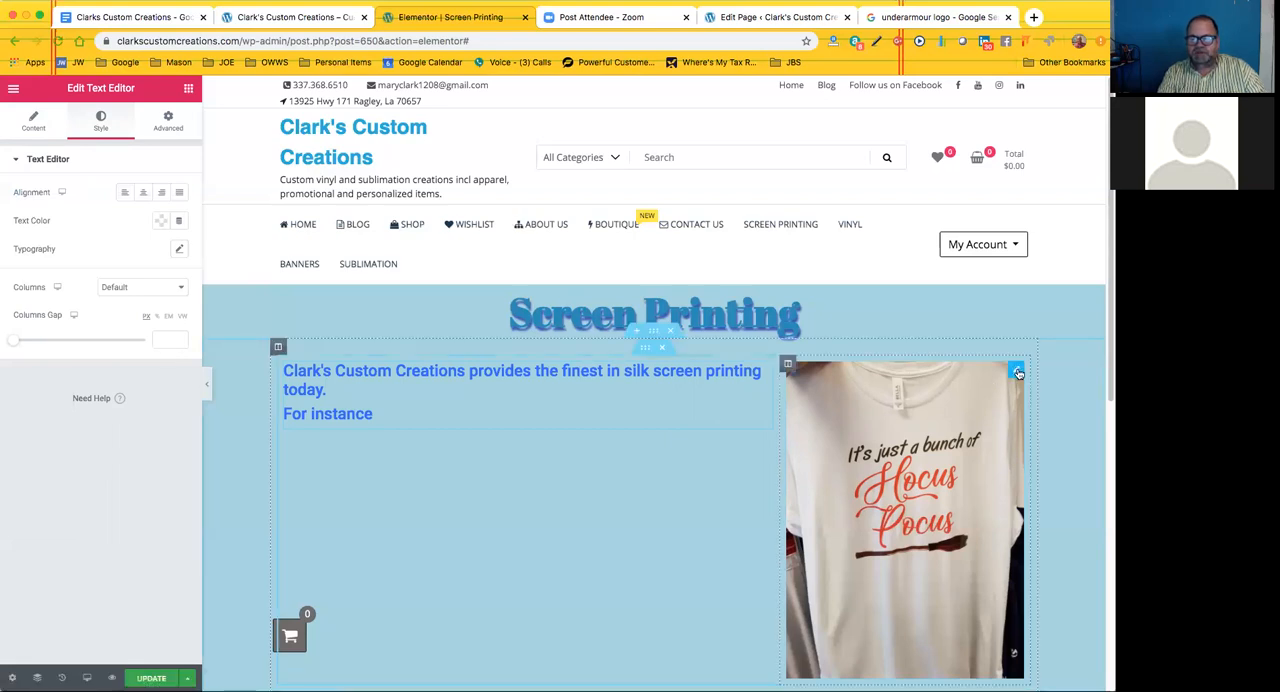
Open the Hocus Pocus shirt image for editing and review its caption and link options
click(1017, 373)
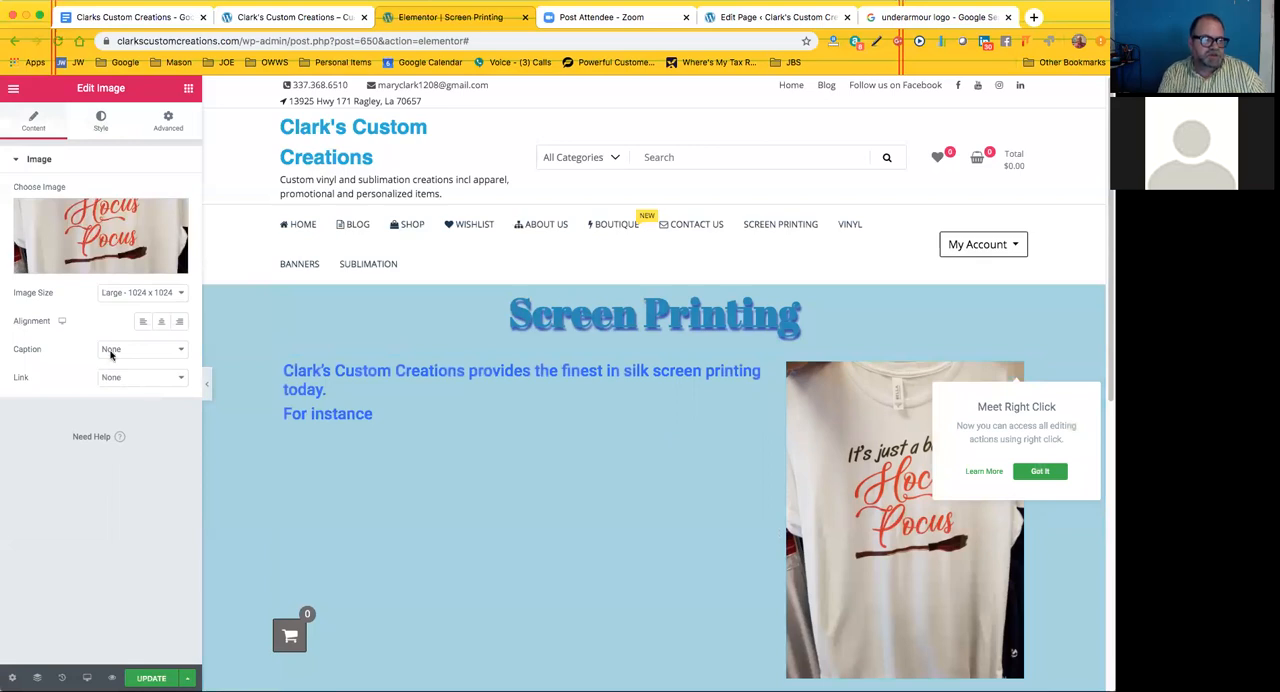
click(174, 354)
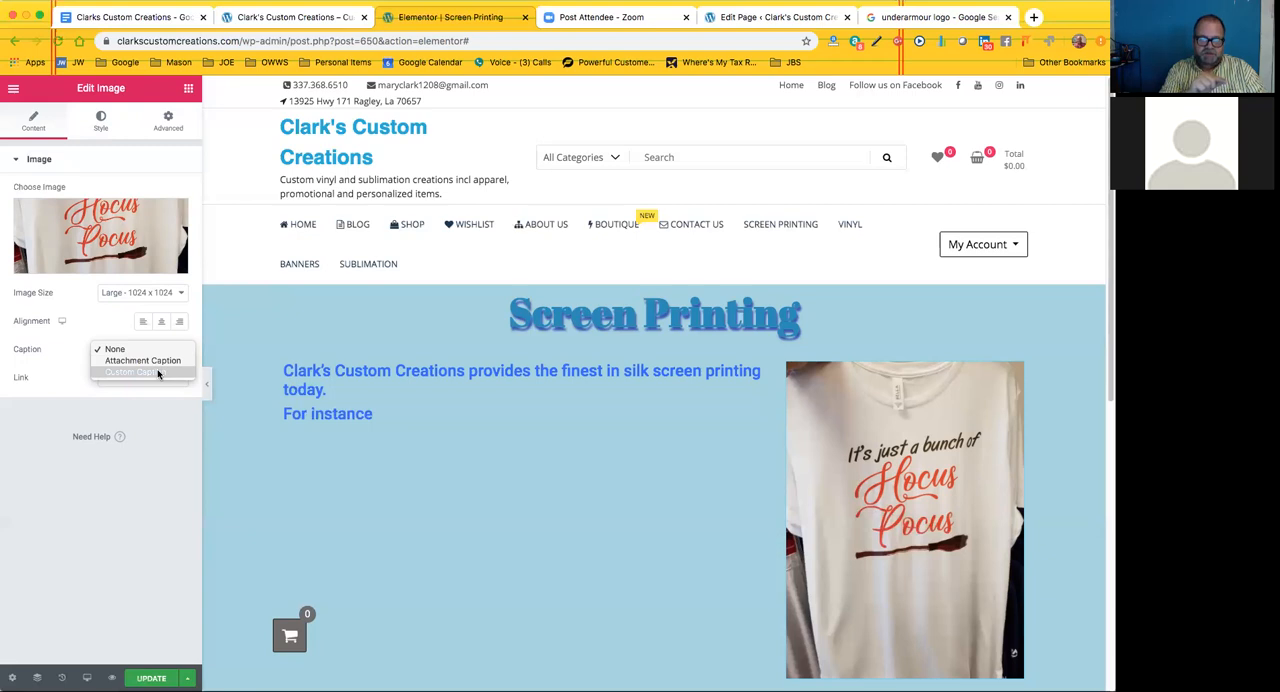
click(110, 330)
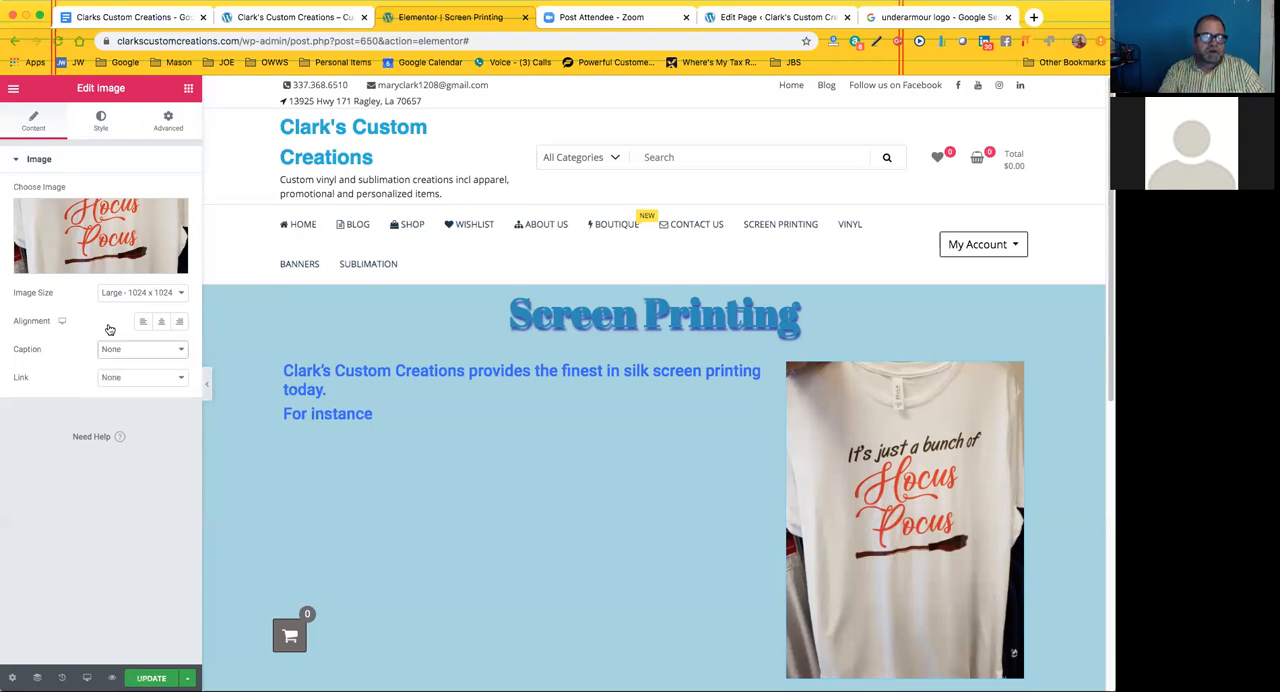
click(178, 379)
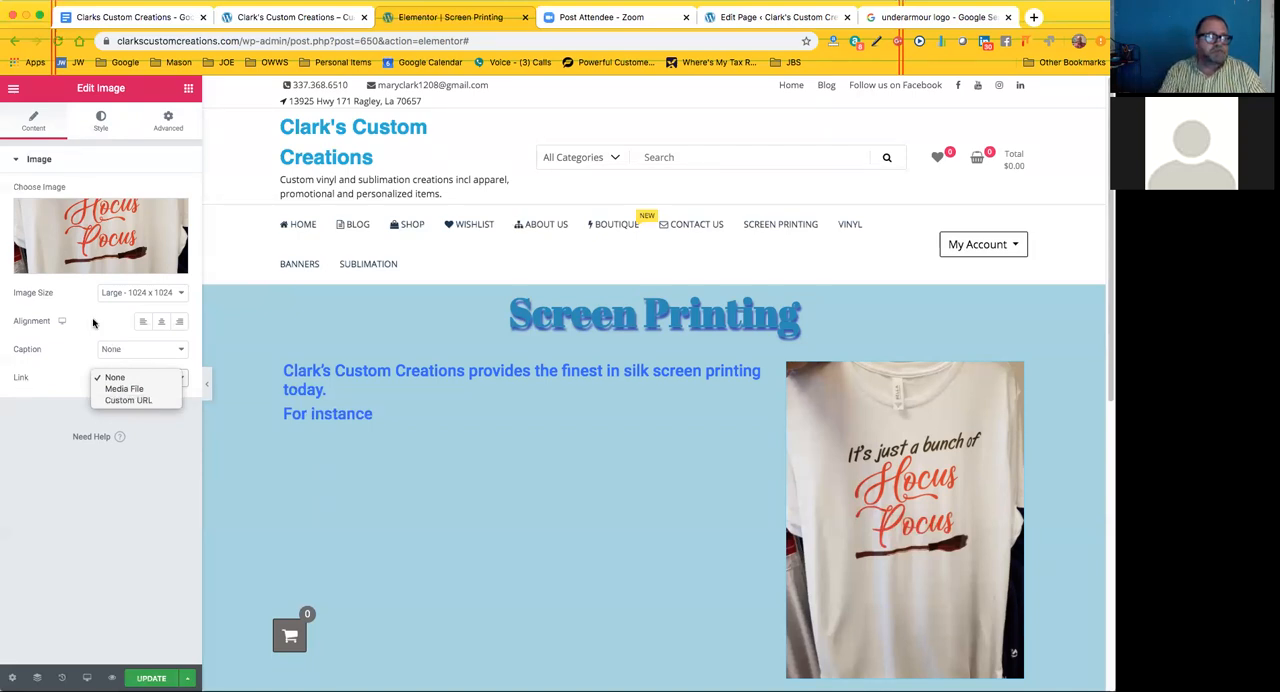
click(13, 175)
Browse the media library's product photos for a replacement for the Hocus Pocus shirt image
mouse_move(171, 228)
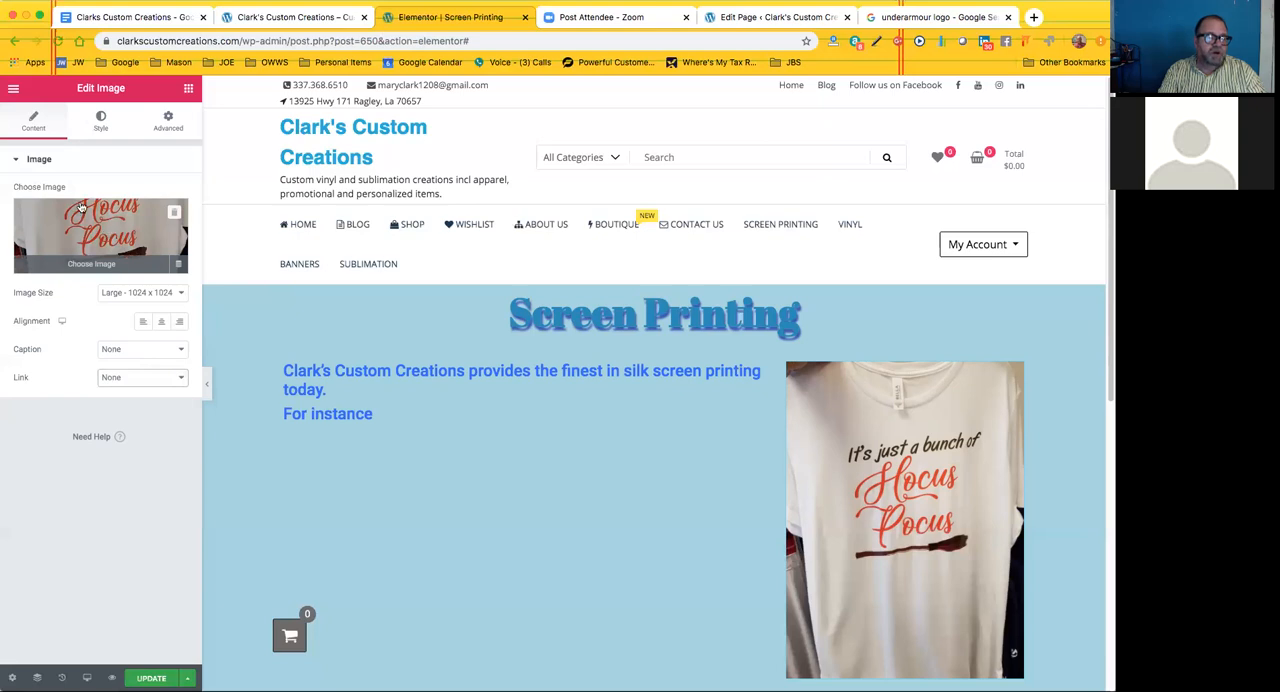
click(92, 263)
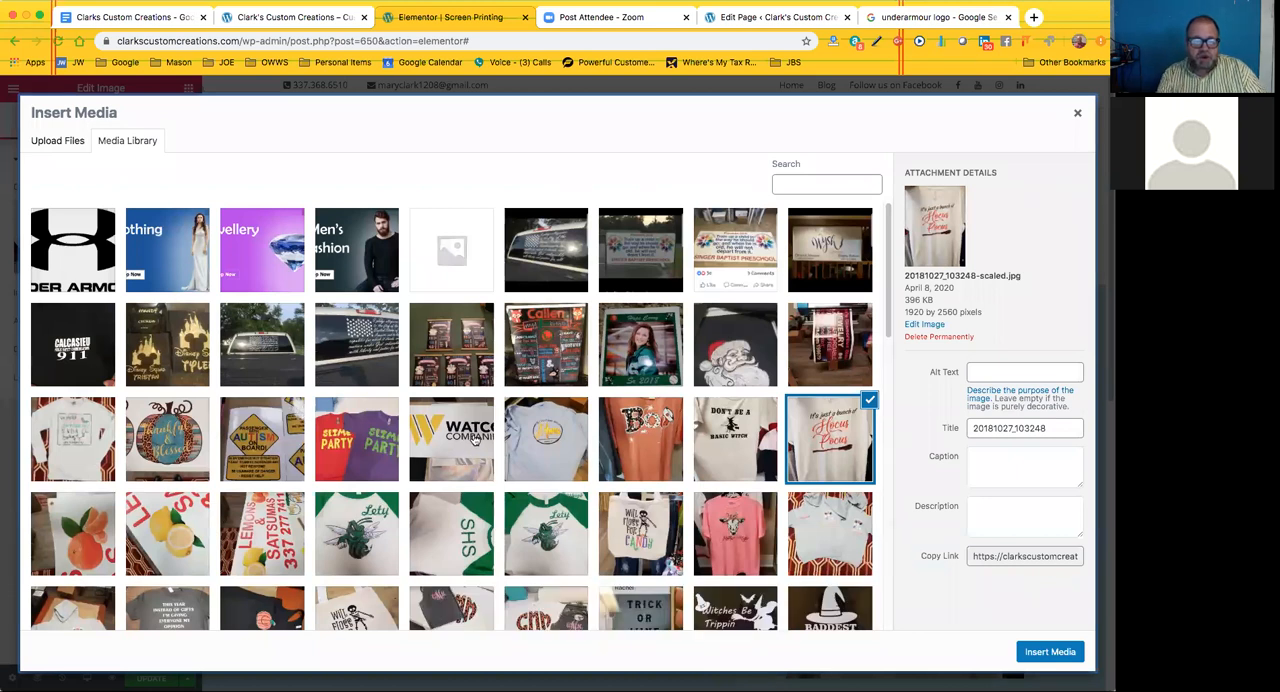
scroll(475, 440, down, 2)
scroll(475, 440, down, 2)
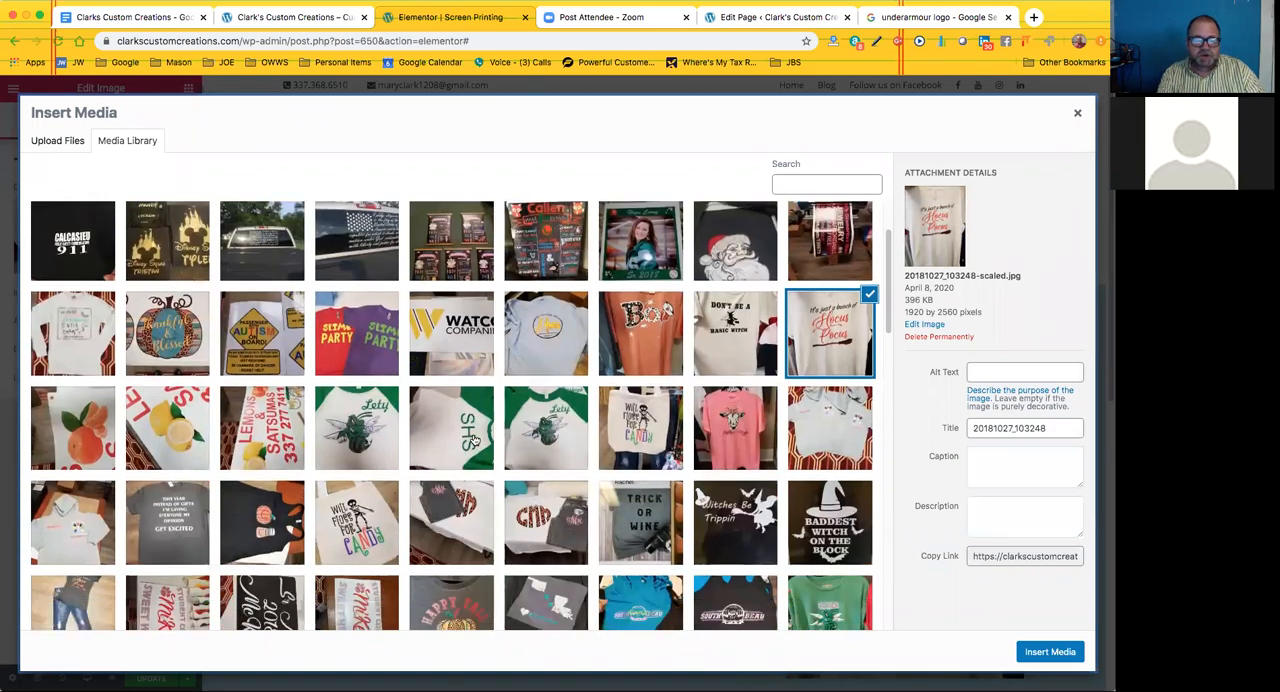
scroll(475, 440, down, 1)
scroll(475, 440, down, 1)
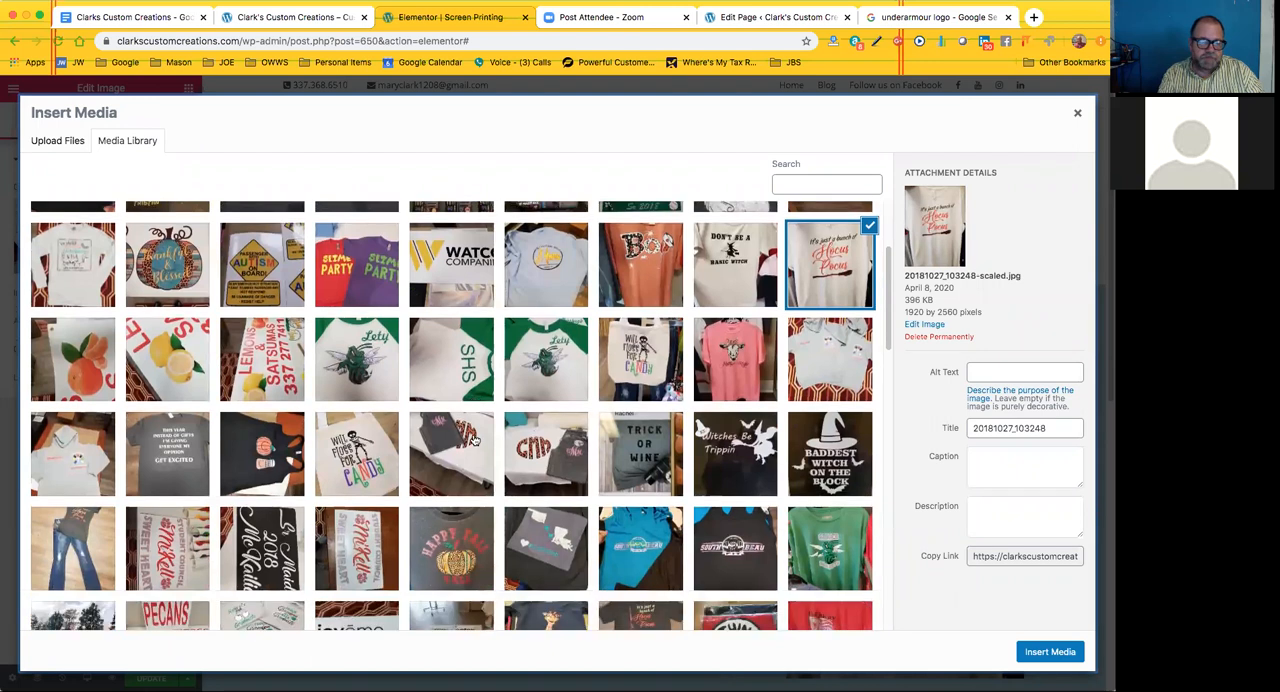
scroll(475, 440, down, 1)
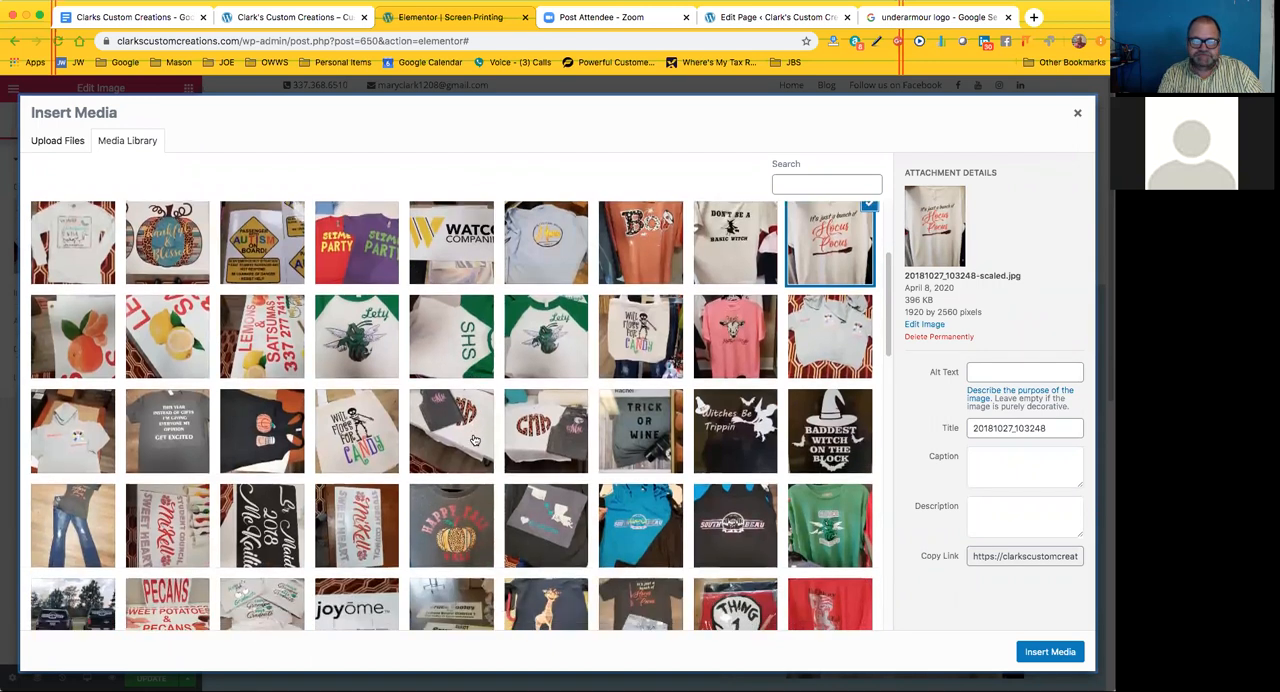
scroll(475, 440, down, 1)
scroll(475, 440, down, 1)
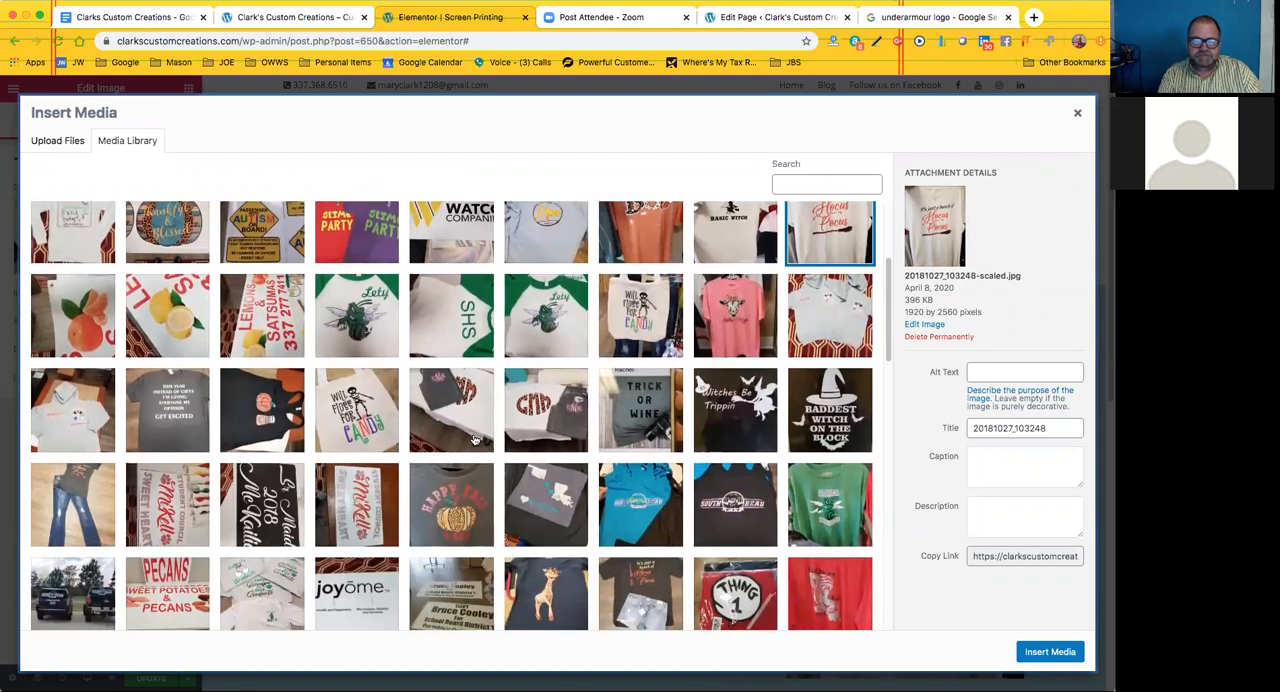
scroll(475, 440, down, 1)
scroll(475, 440, down, 1)
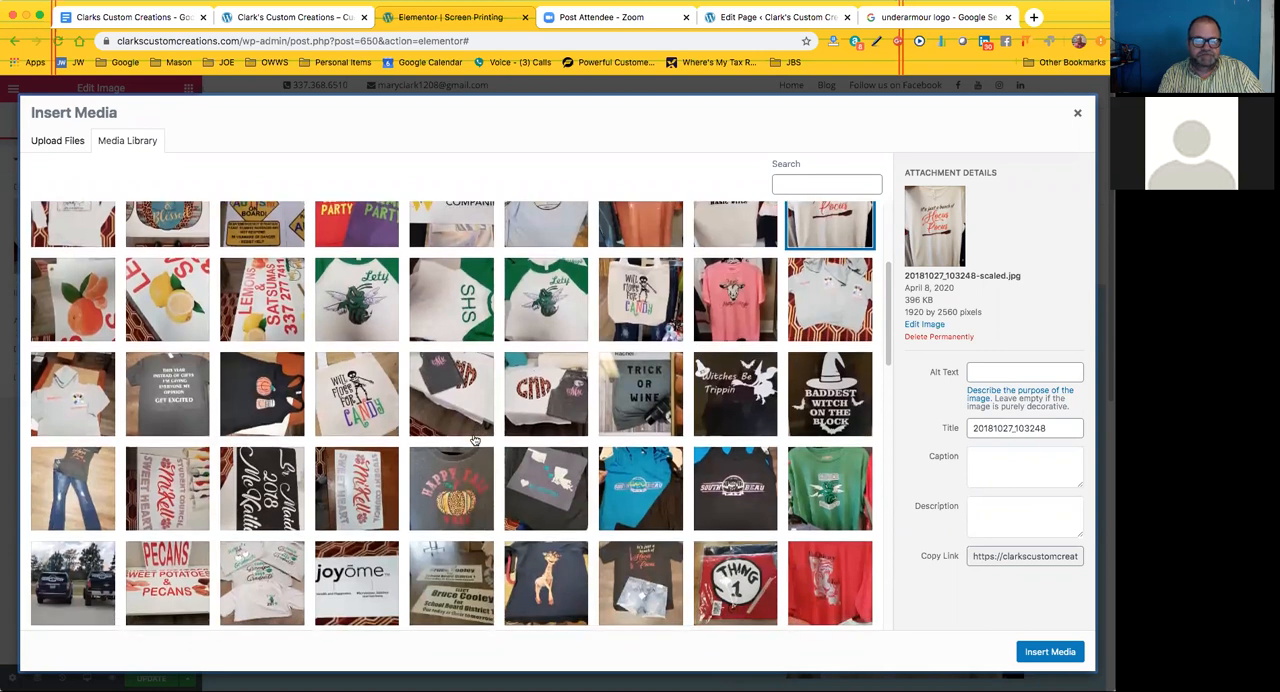
scroll(475, 440, down, 1)
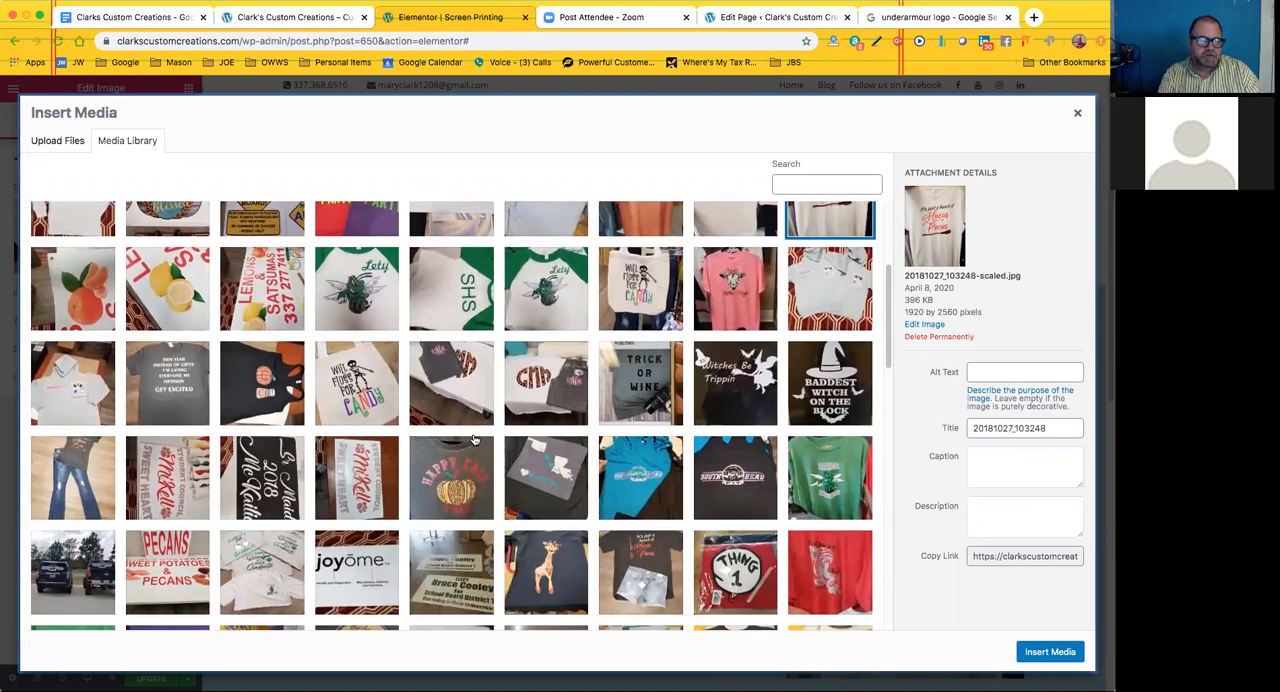
scroll(475, 440, down, 1)
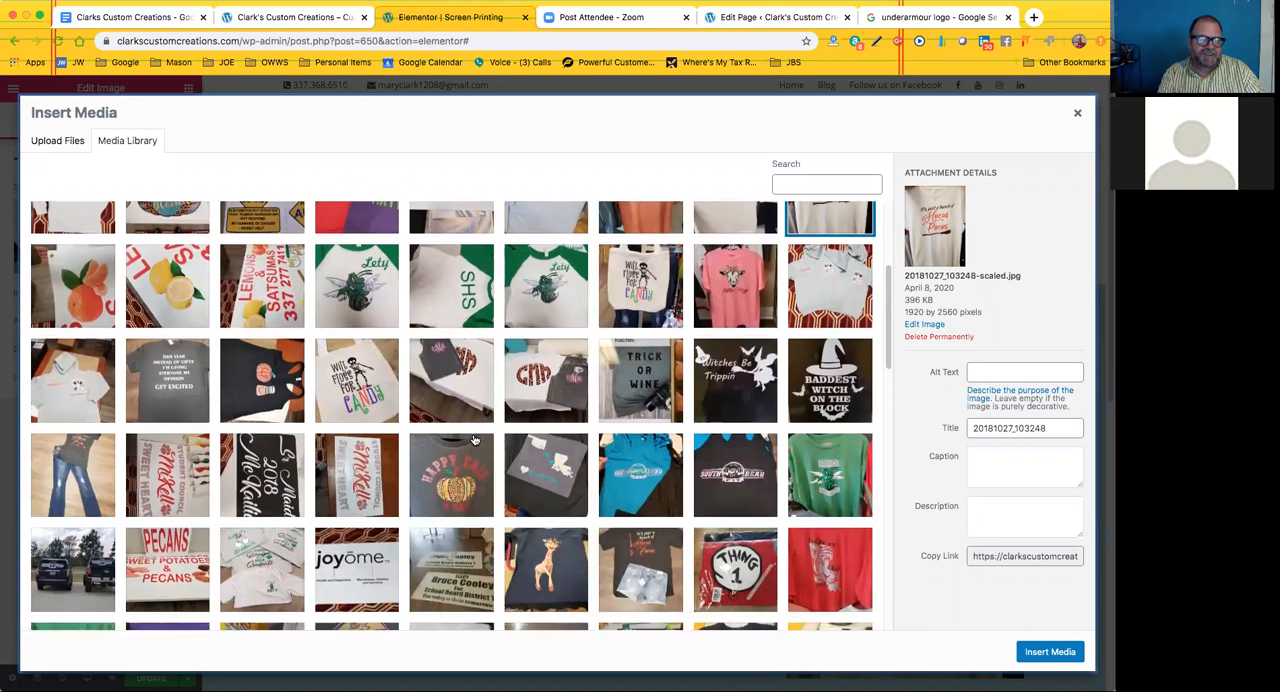
scroll(475, 440, down, 2)
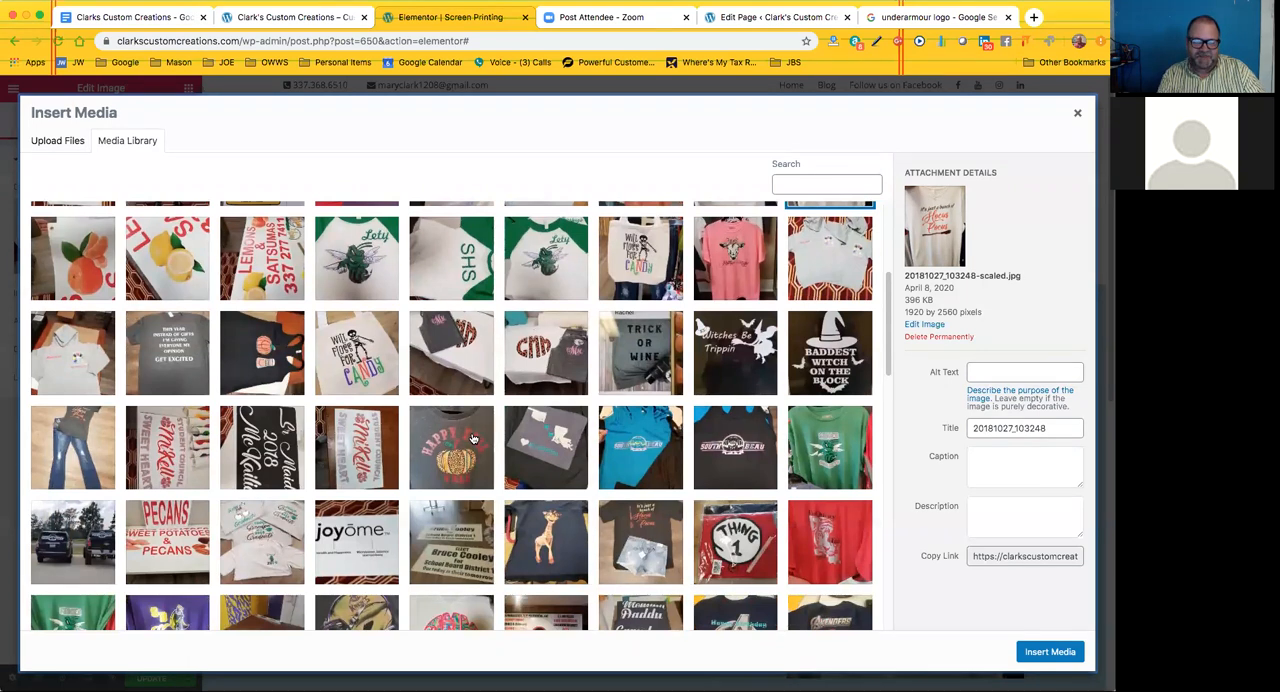
scroll(474, 439, down, 1)
scroll(474, 439, down, 1)
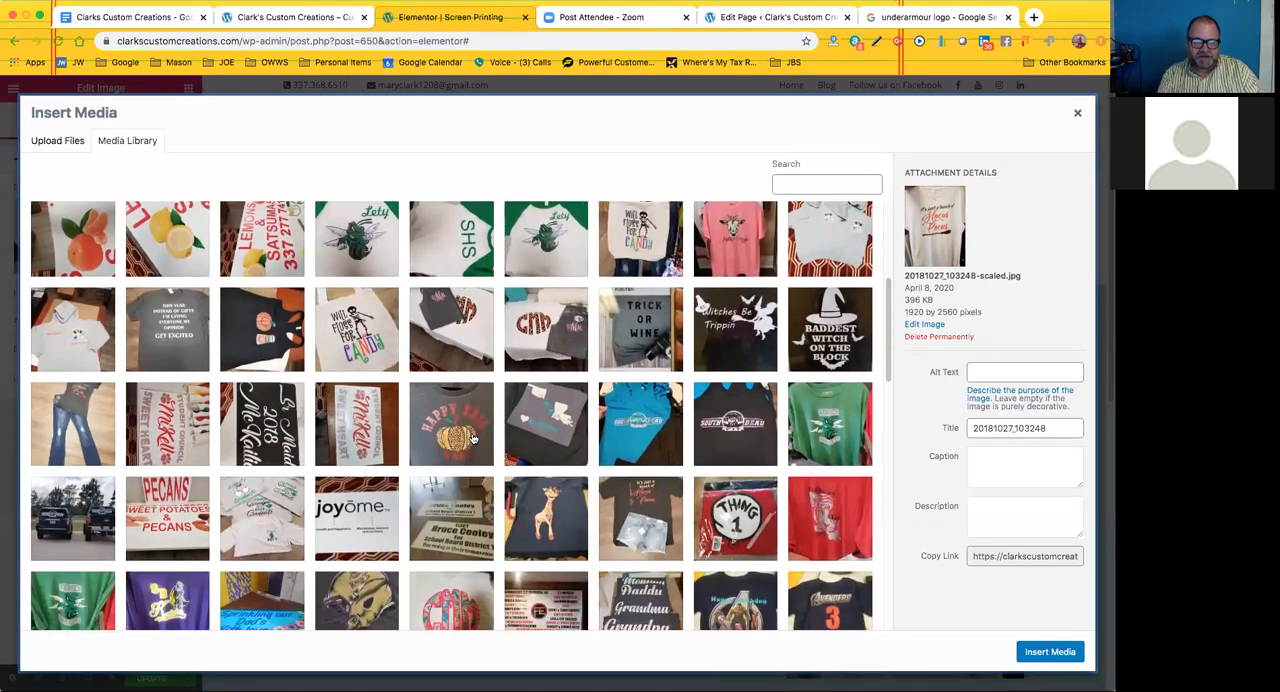
scroll(474, 439, down, 2)
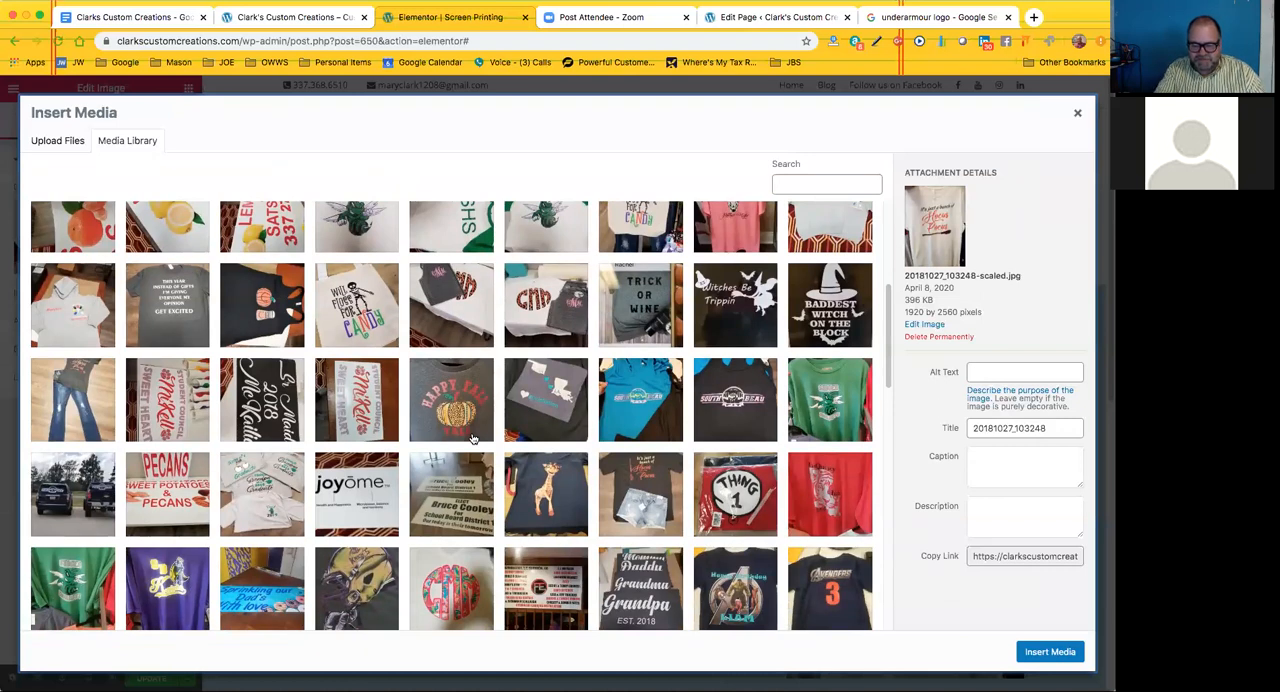
scroll(474, 439, down, 1)
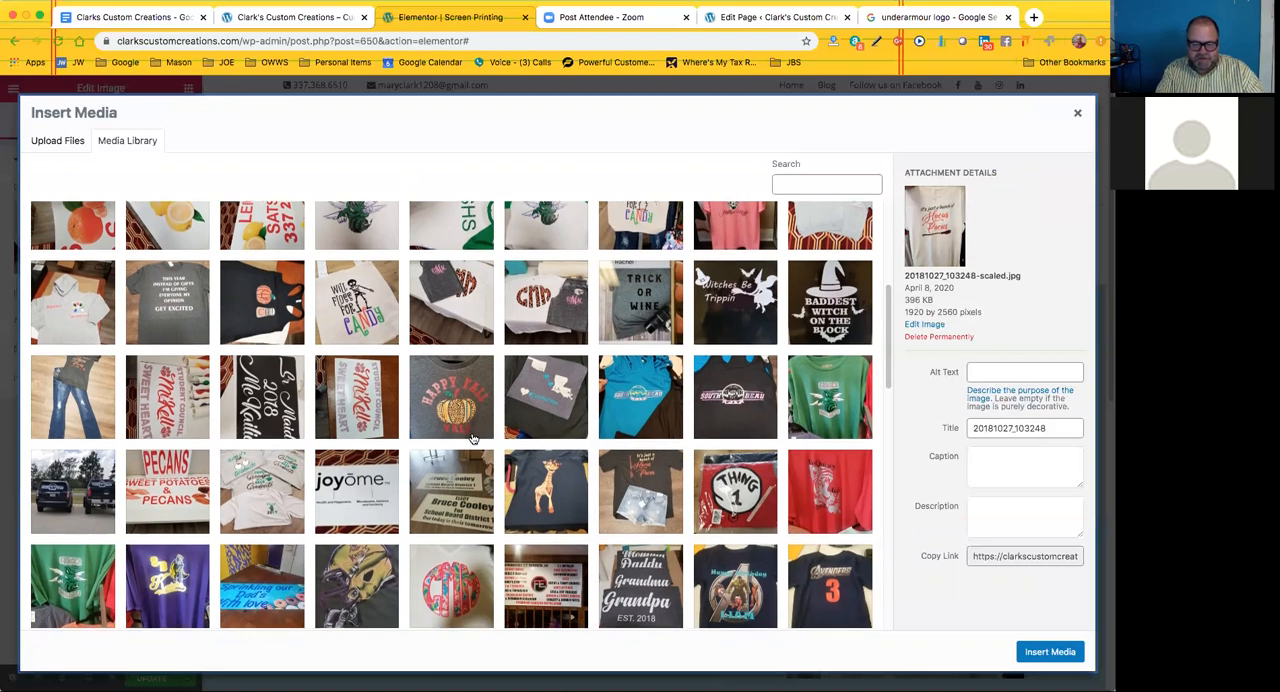
scroll(474, 439, down, 1)
scroll(474, 439, down, 2)
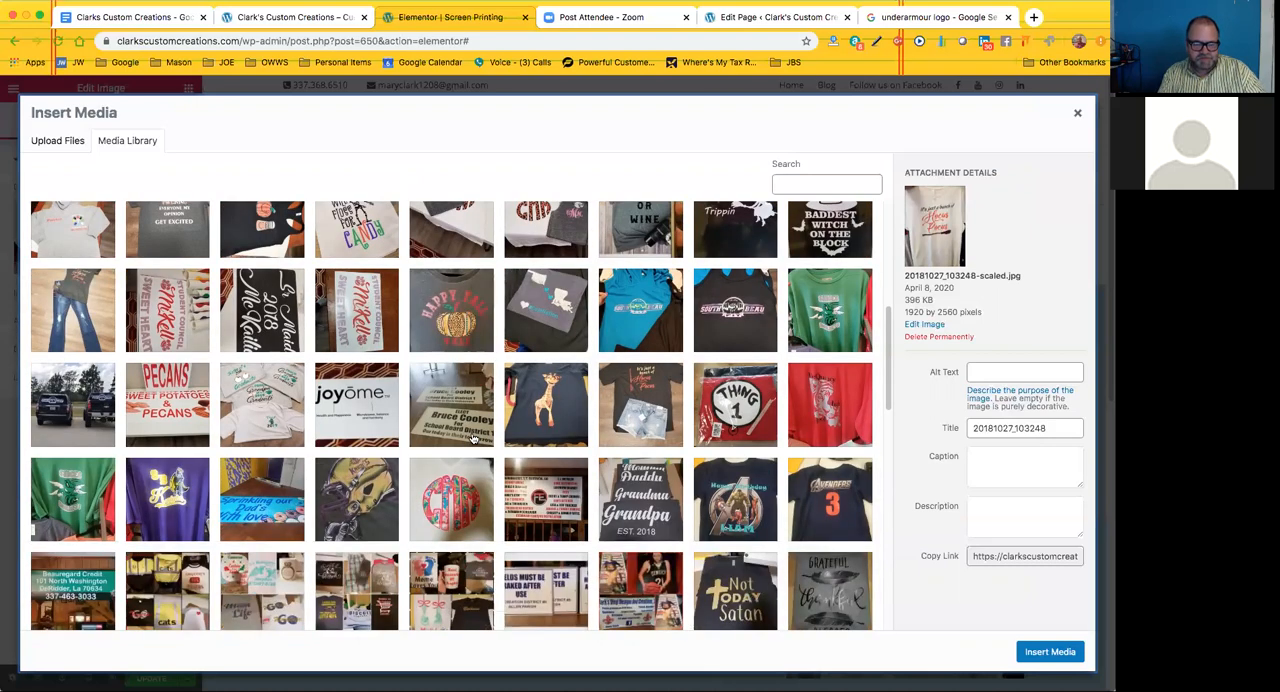
scroll(474, 439, down, 2)
scroll(474, 439, down, 3)
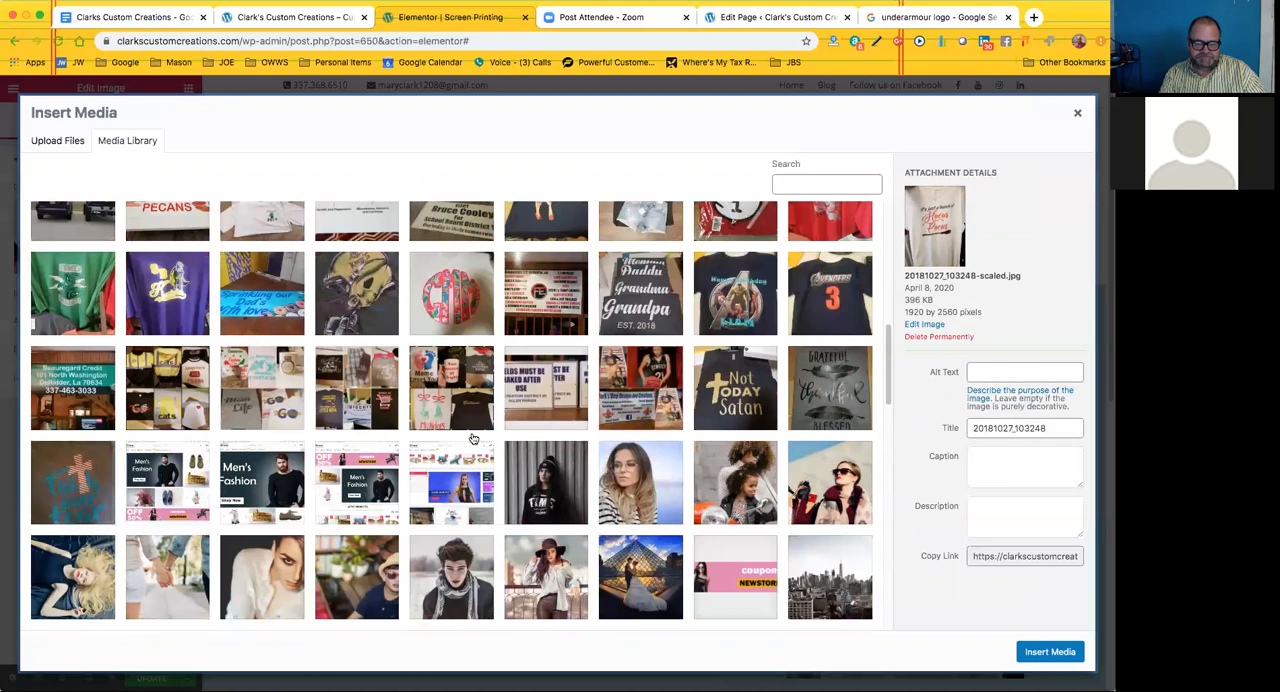
scroll(474, 439, down, 1)
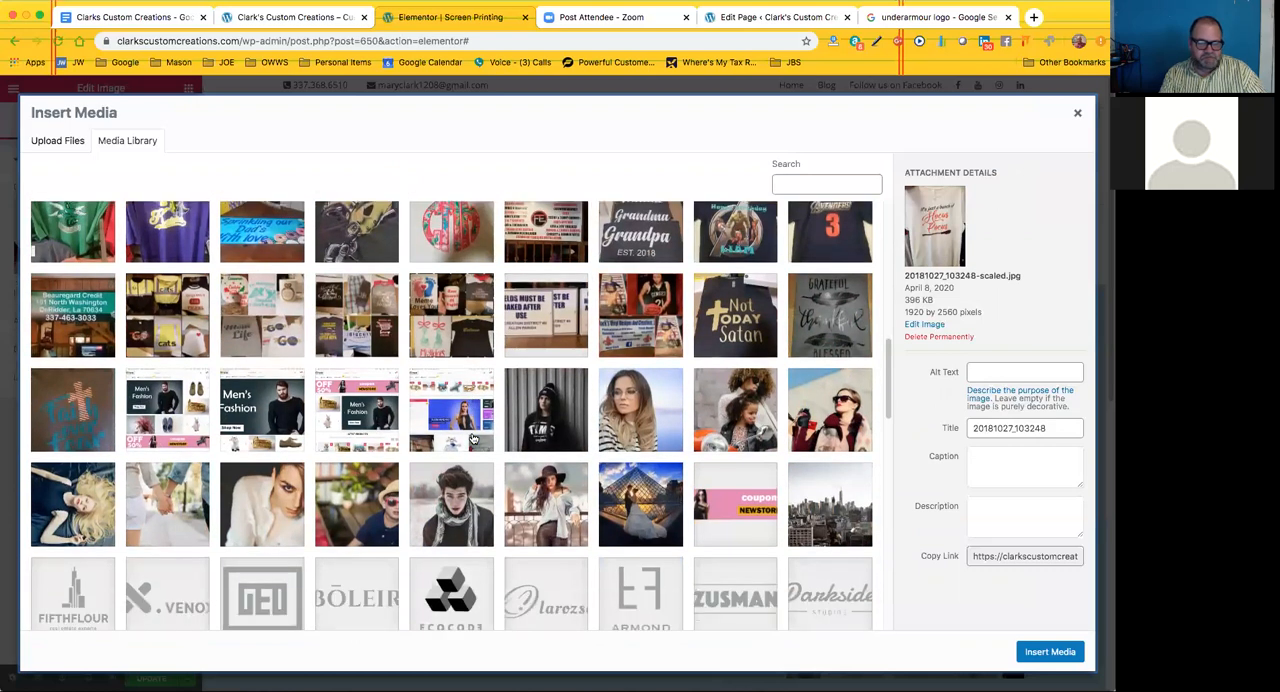
scroll(474, 439, down, 1)
scroll(474, 439, up, 2)
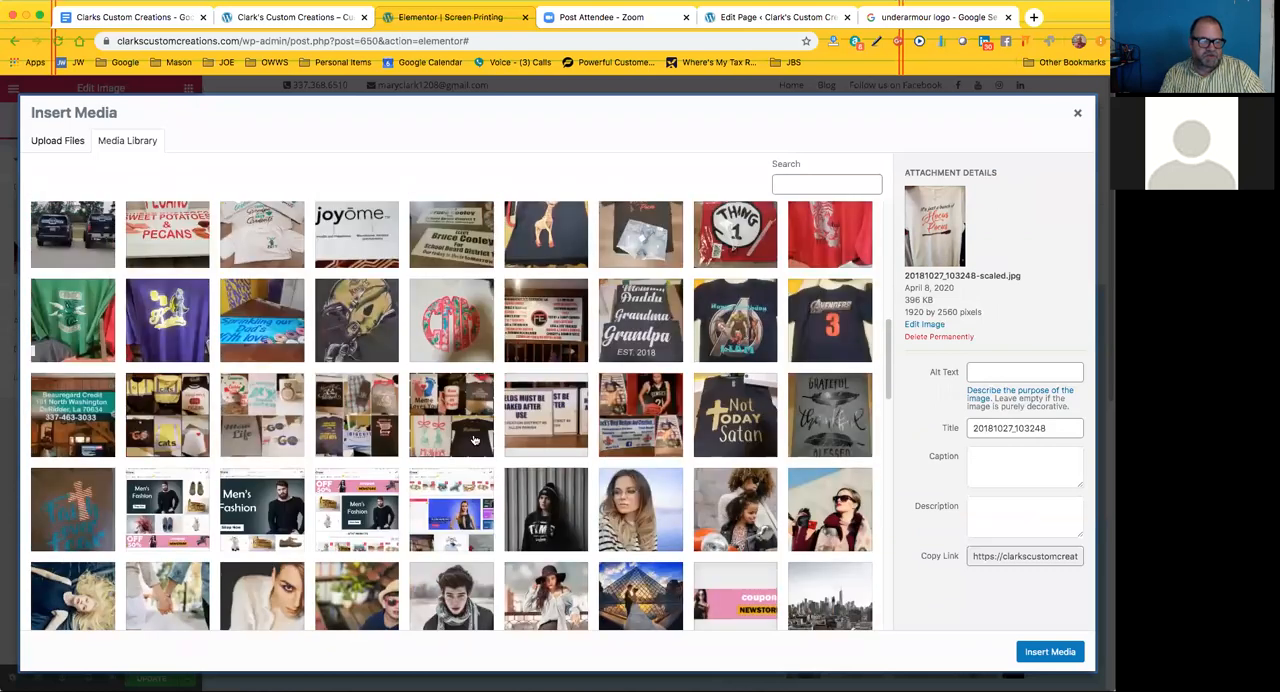
scroll(474, 439, up, 1)
scroll(474, 439, up, 1)
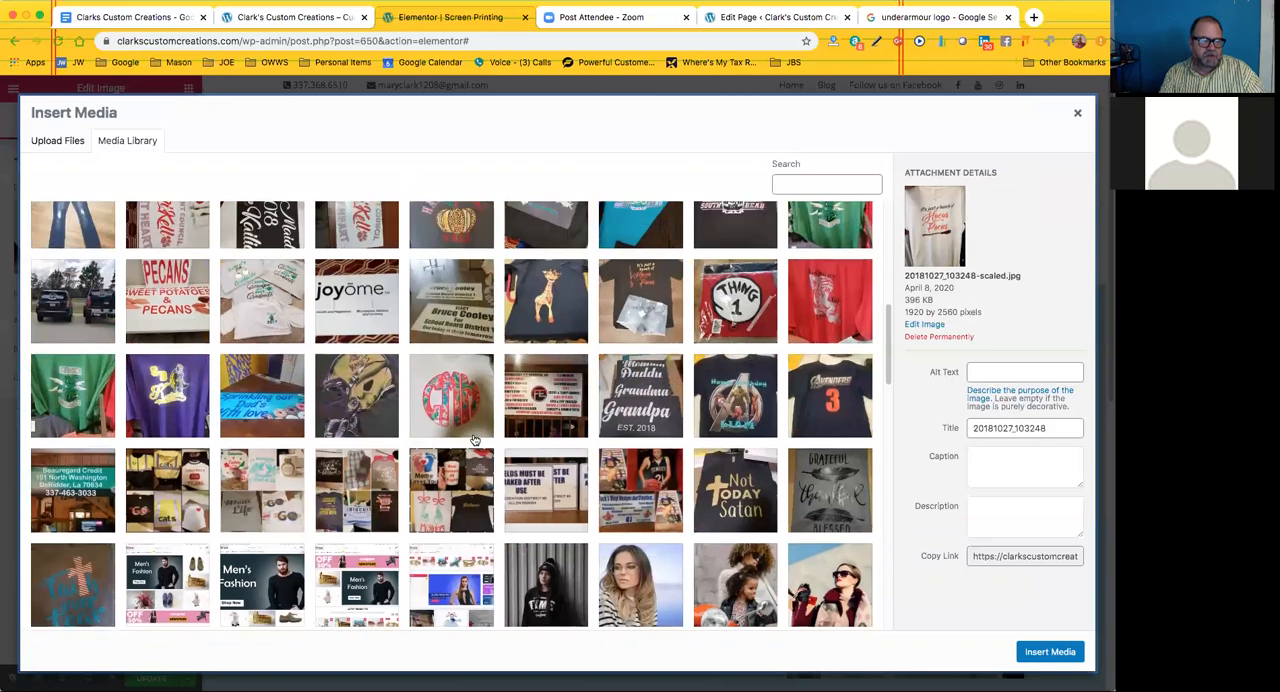
scroll(474, 439, up, 3)
scroll(474, 439, up, 1)
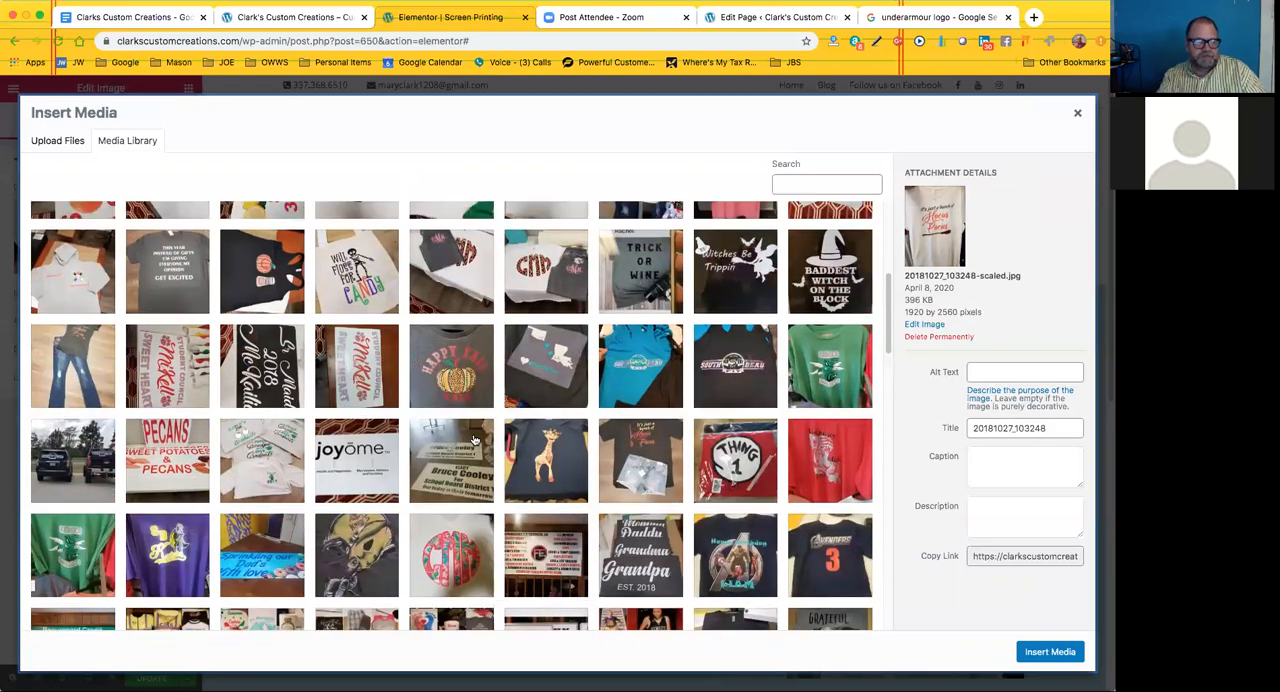
scroll(476, 440, up, 1)
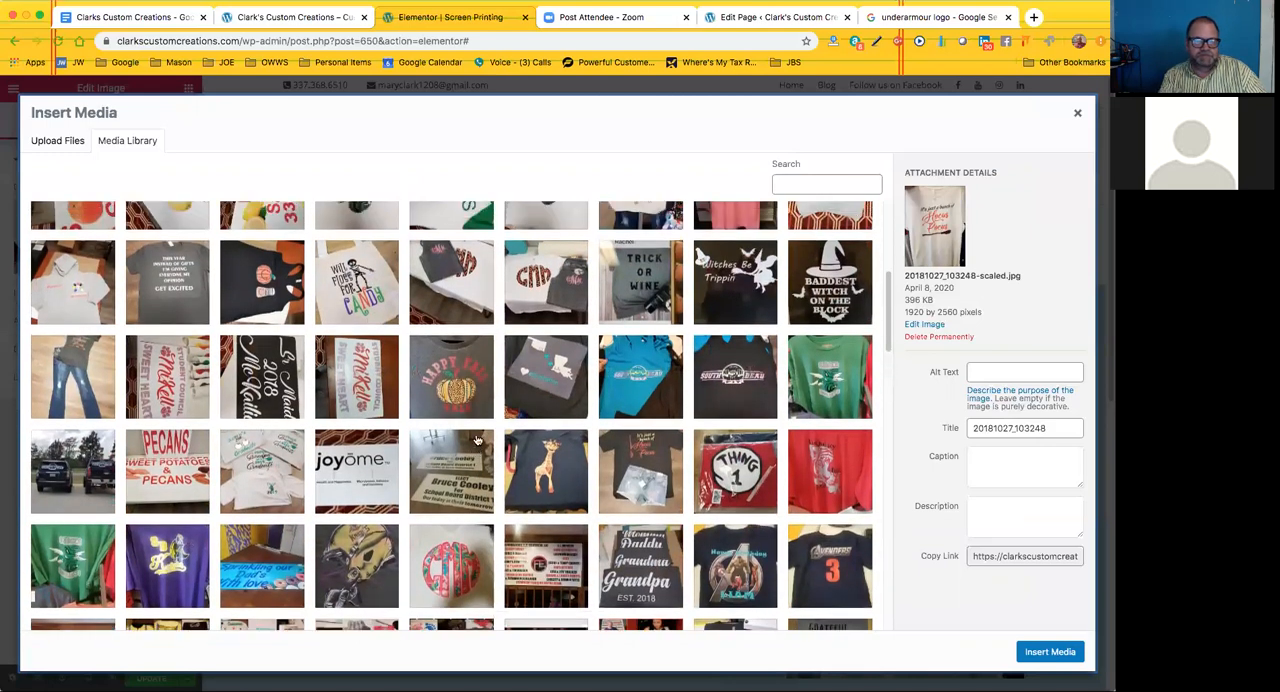
scroll(477, 440, up, 2)
scroll(477, 441, up, 1)
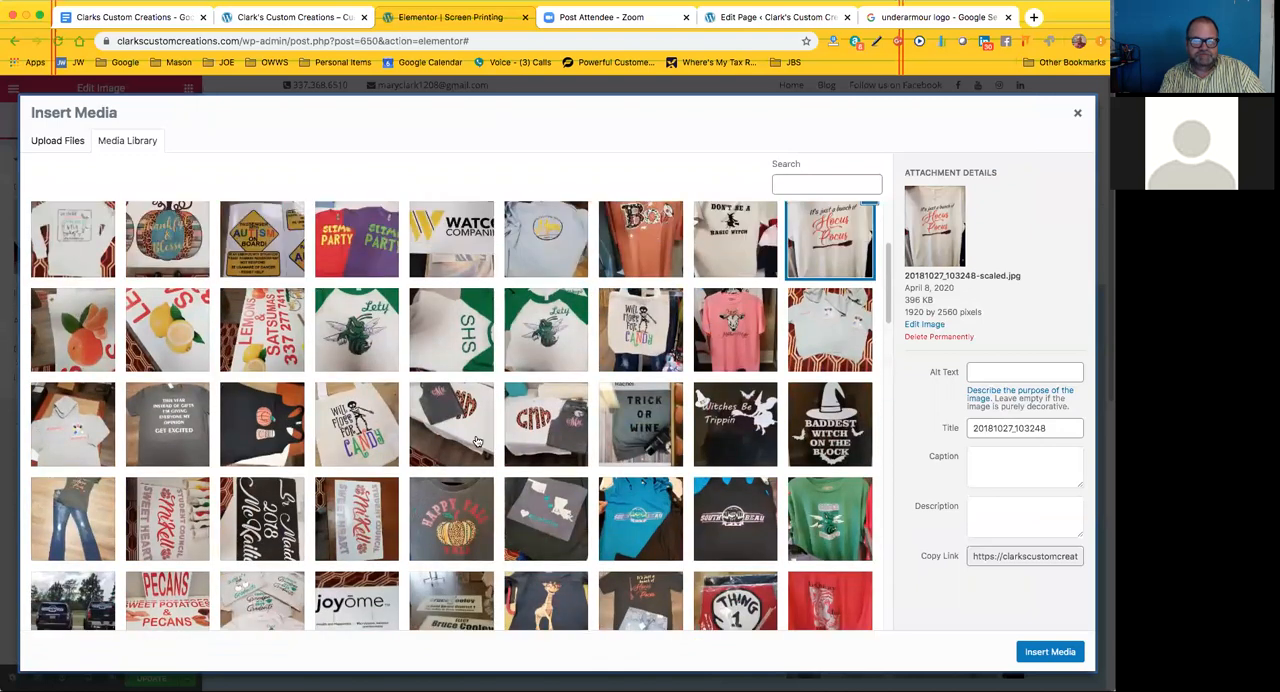
scroll(477, 441, up, 1)
scroll(477, 441, up, 1)
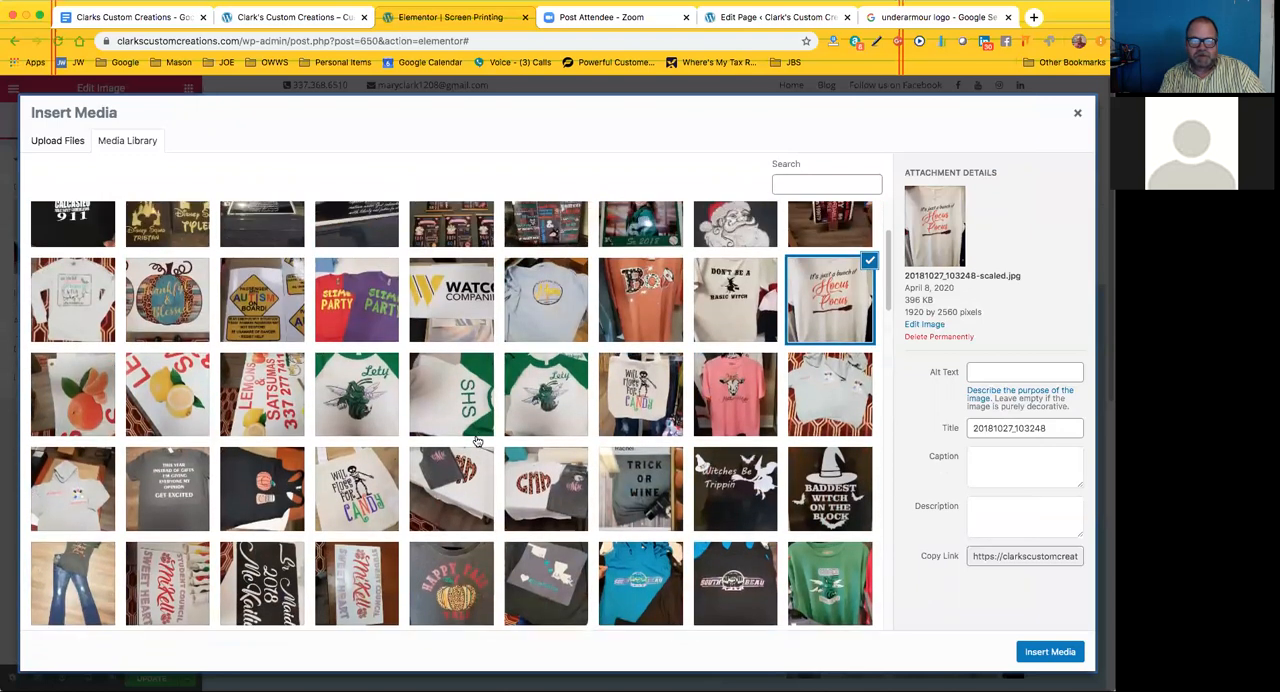
scroll(477, 441, up, 1)
scroll(477, 441, up, 1)
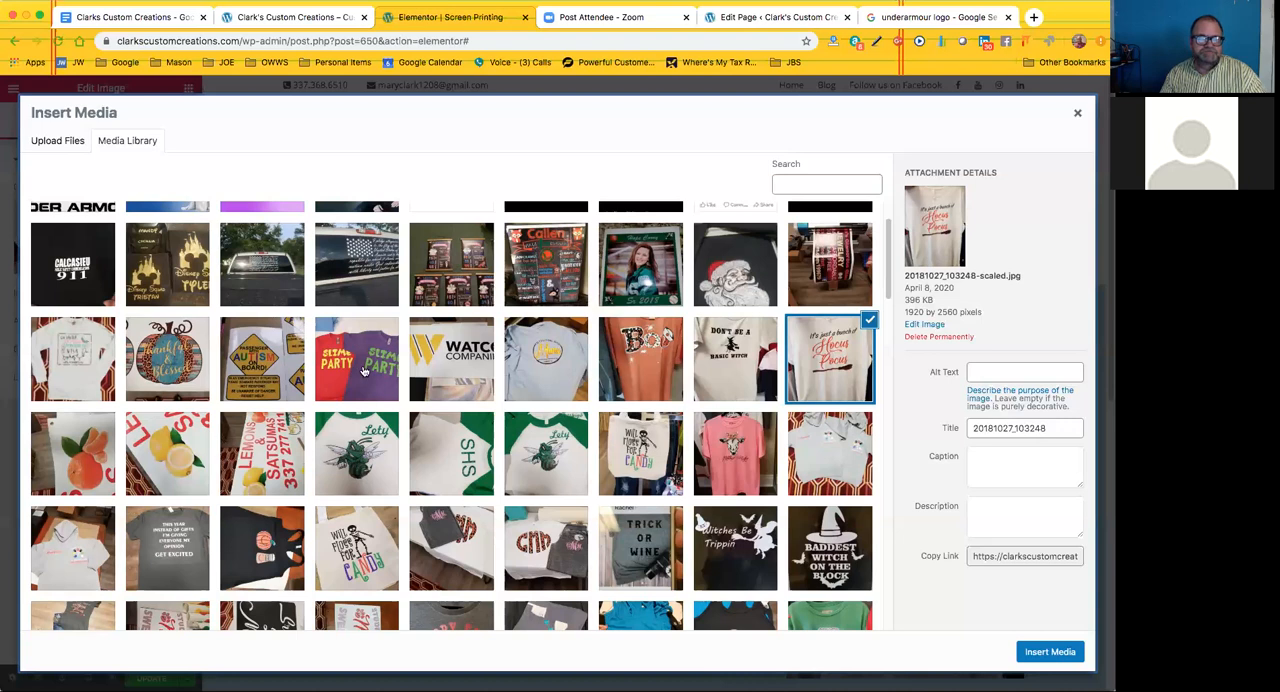
Replace the Hocus Pocus shirt image with the library photo of the red and purple Slime Party shirts
scroll(370, 375, up, 2)
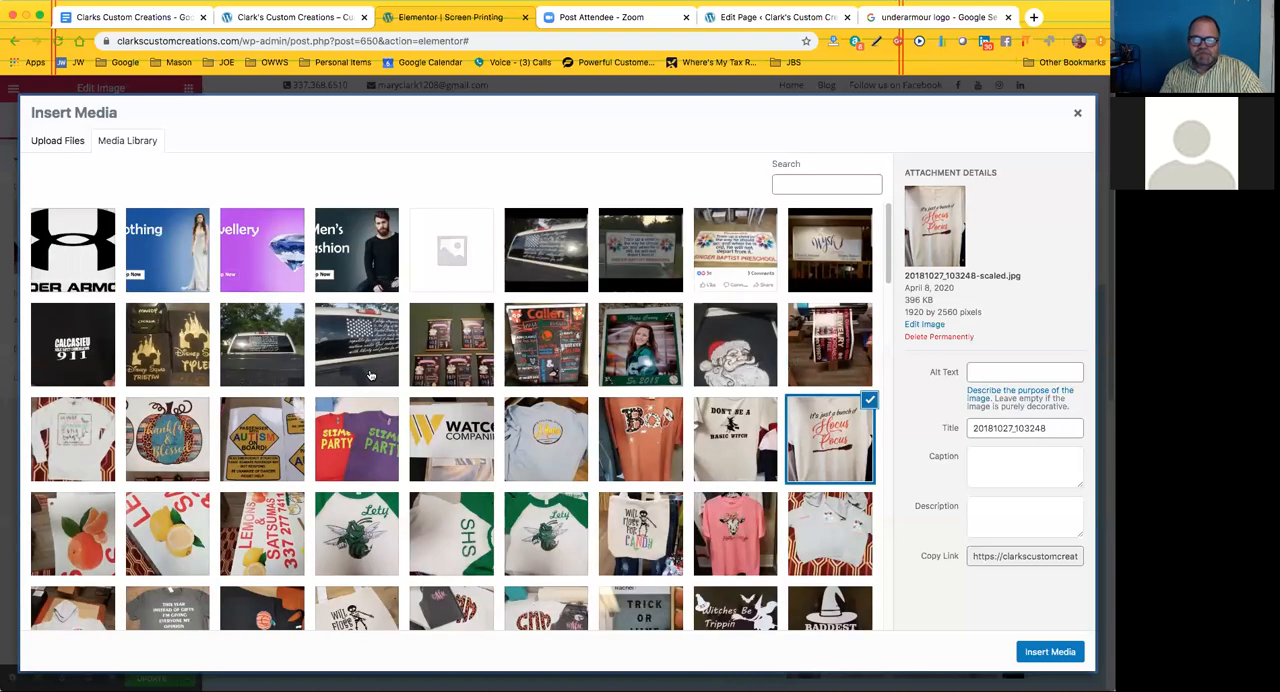
scroll(370, 375, down, 1)
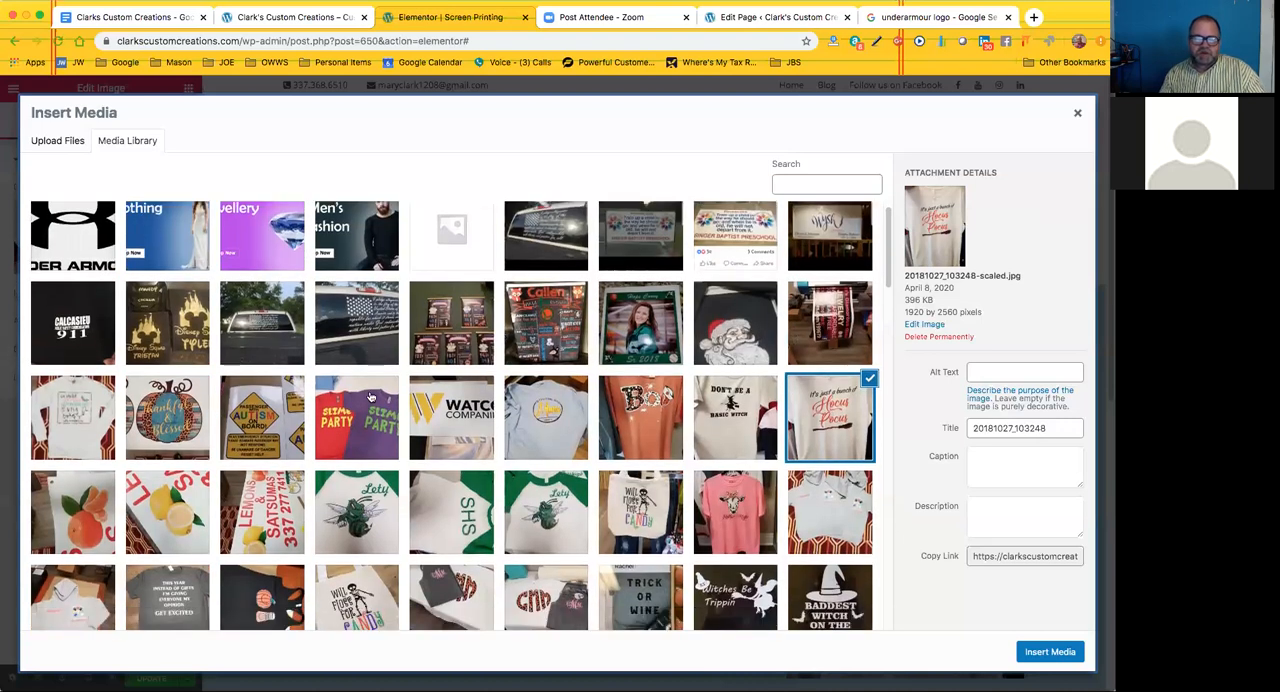
click(355, 421)
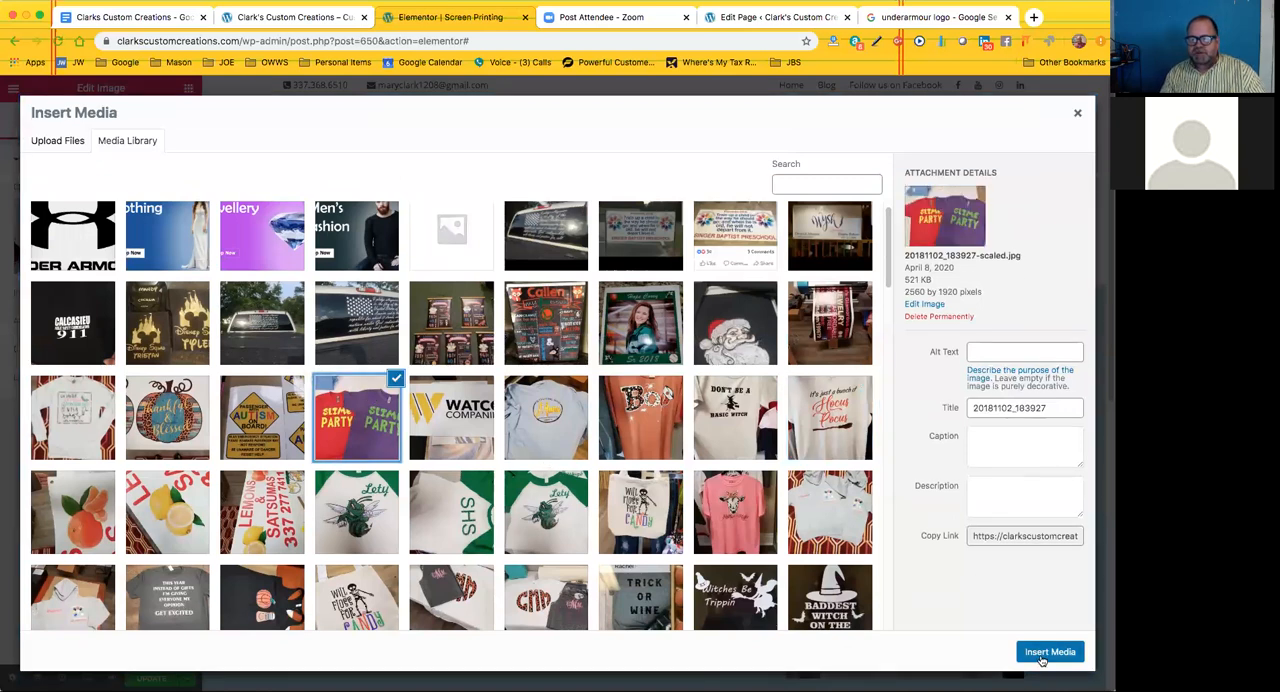
click(1042, 654)
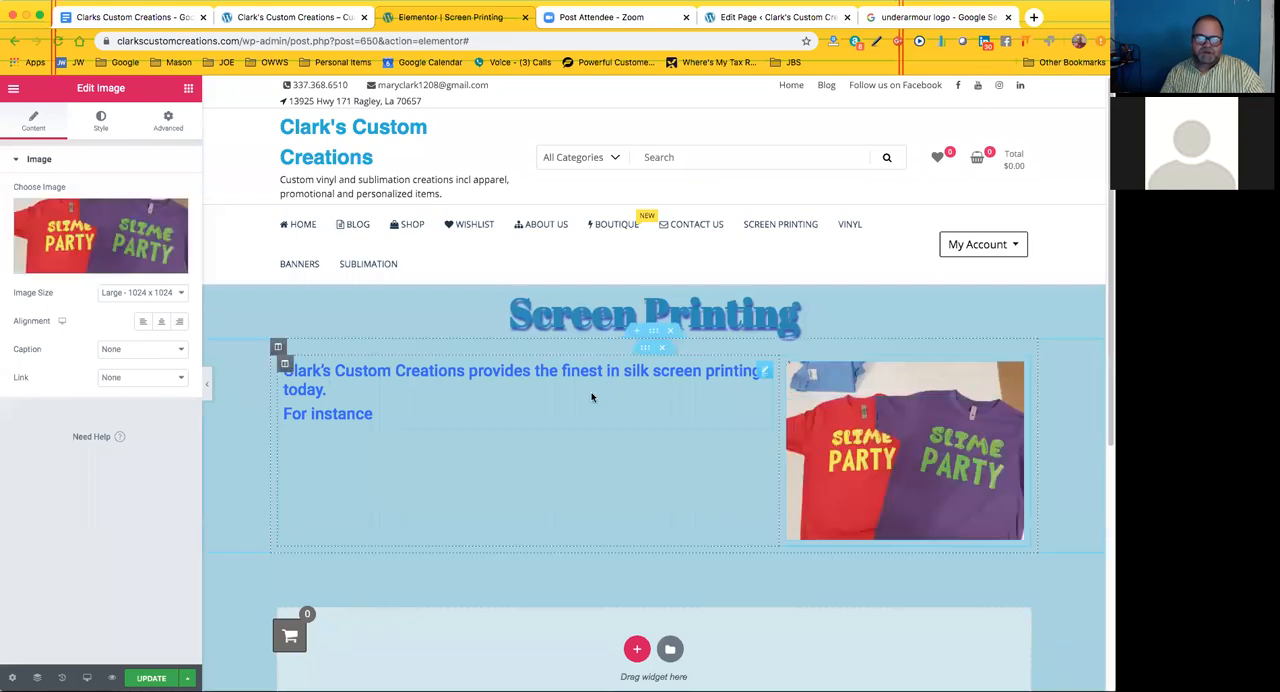
Give the Slime Party photo the caption "This is a caption for these shirts." in its attachment details
click(99, 266)
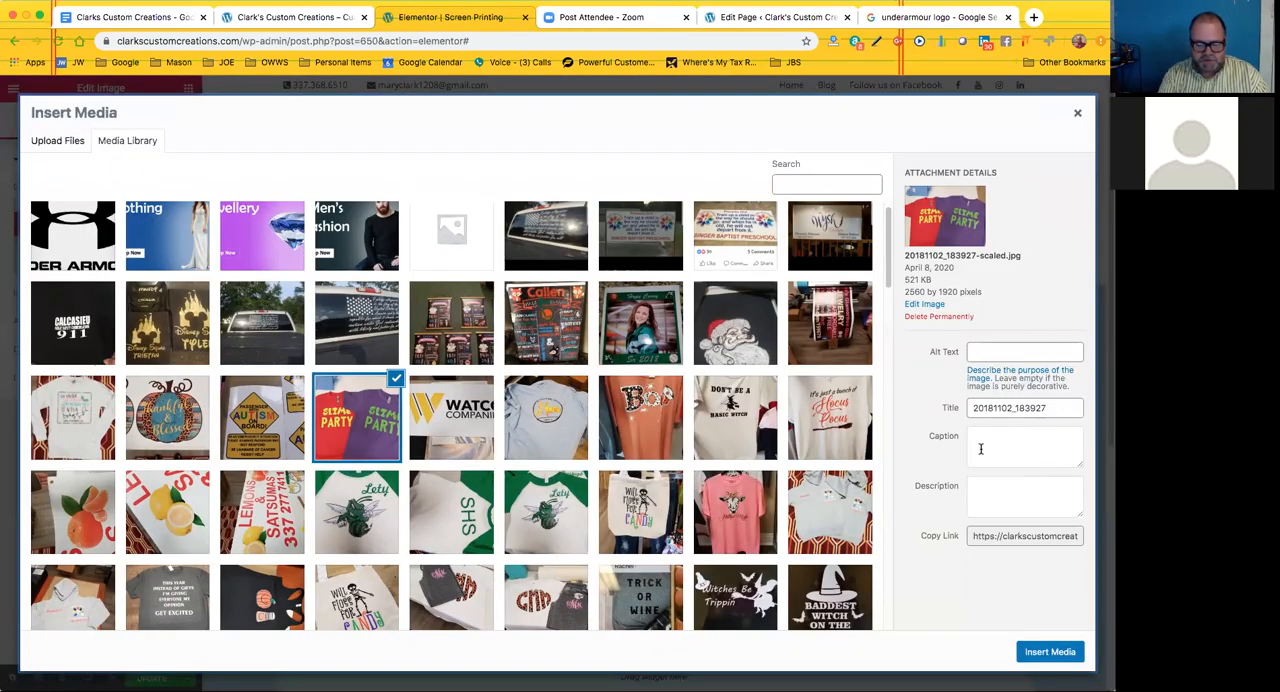
click(980, 449)
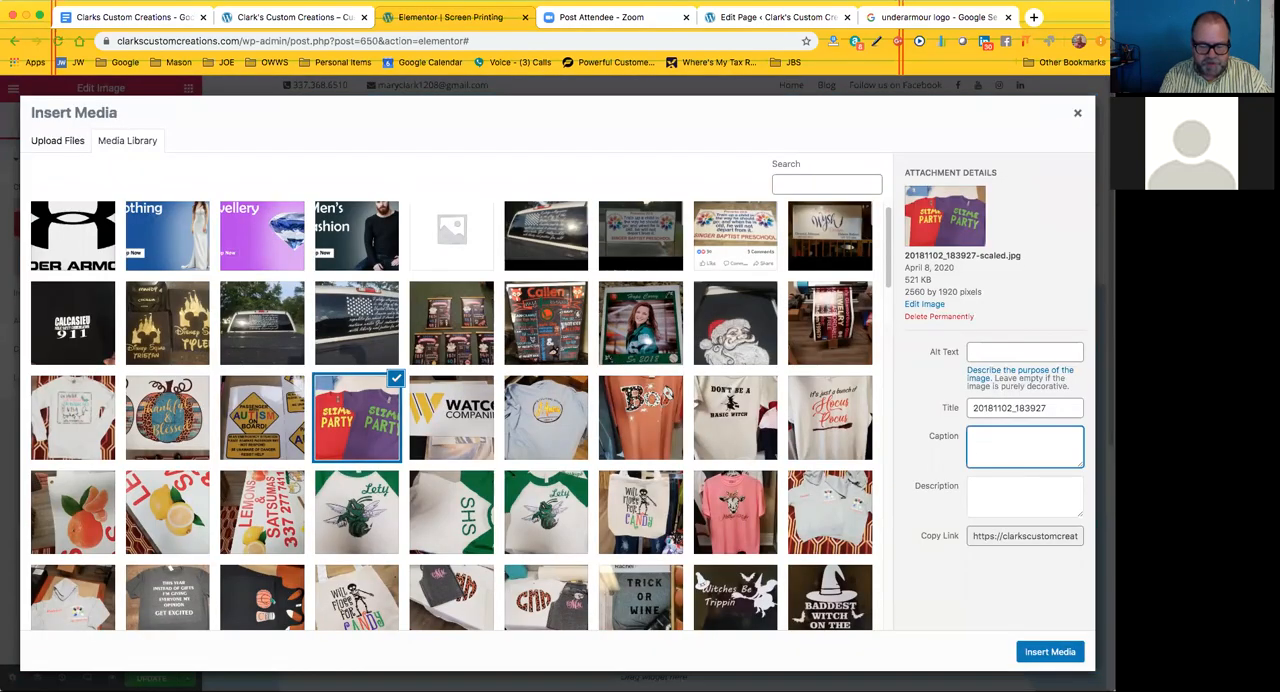
text(This is a )
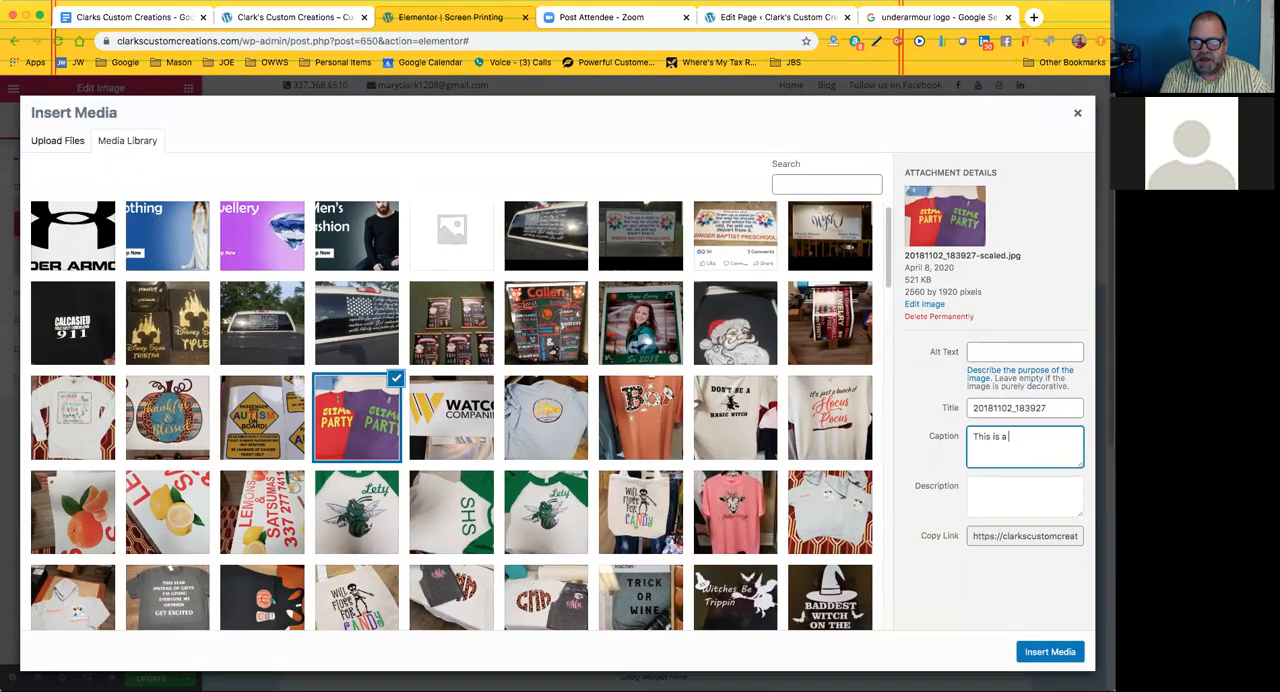
text(caption for t)
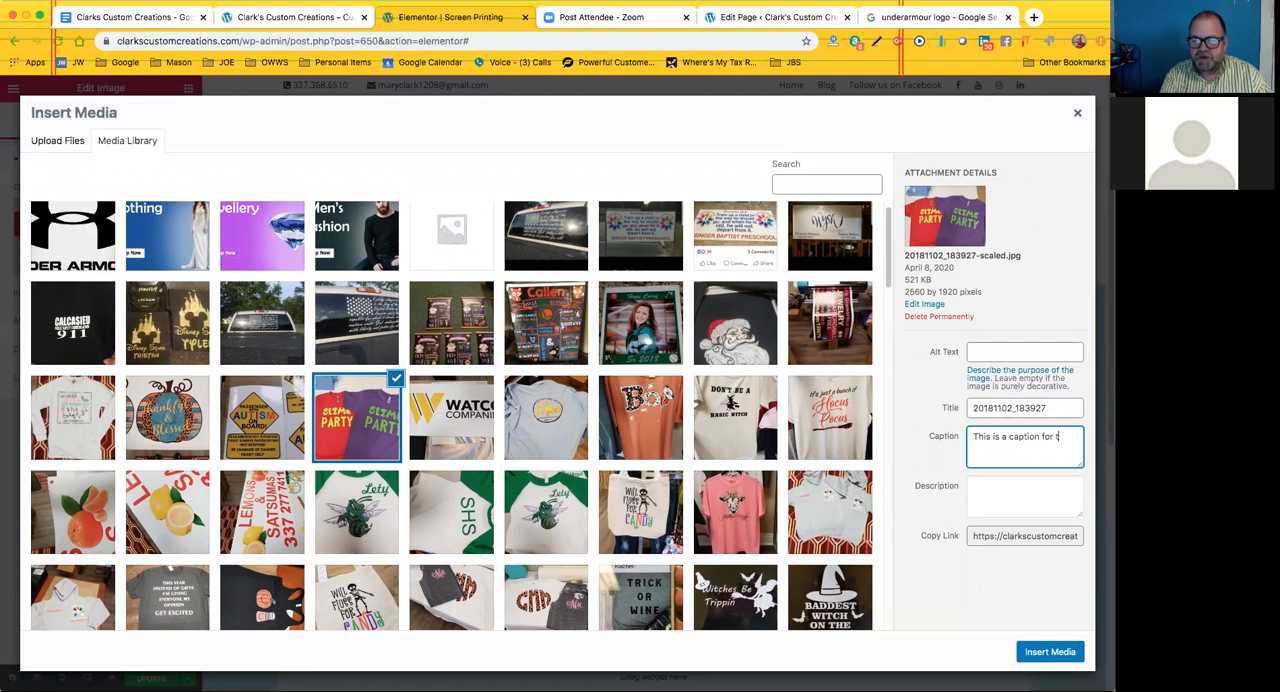
text(hese sh)
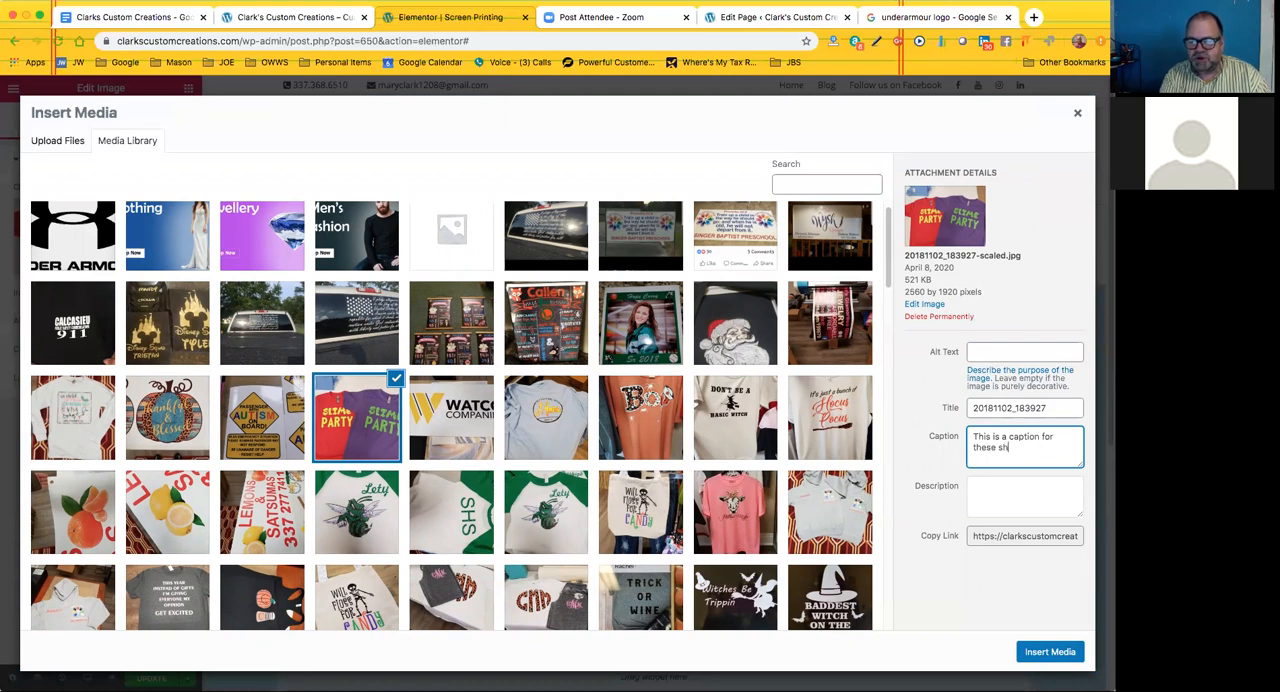
text(irts.)
click(985, 482)
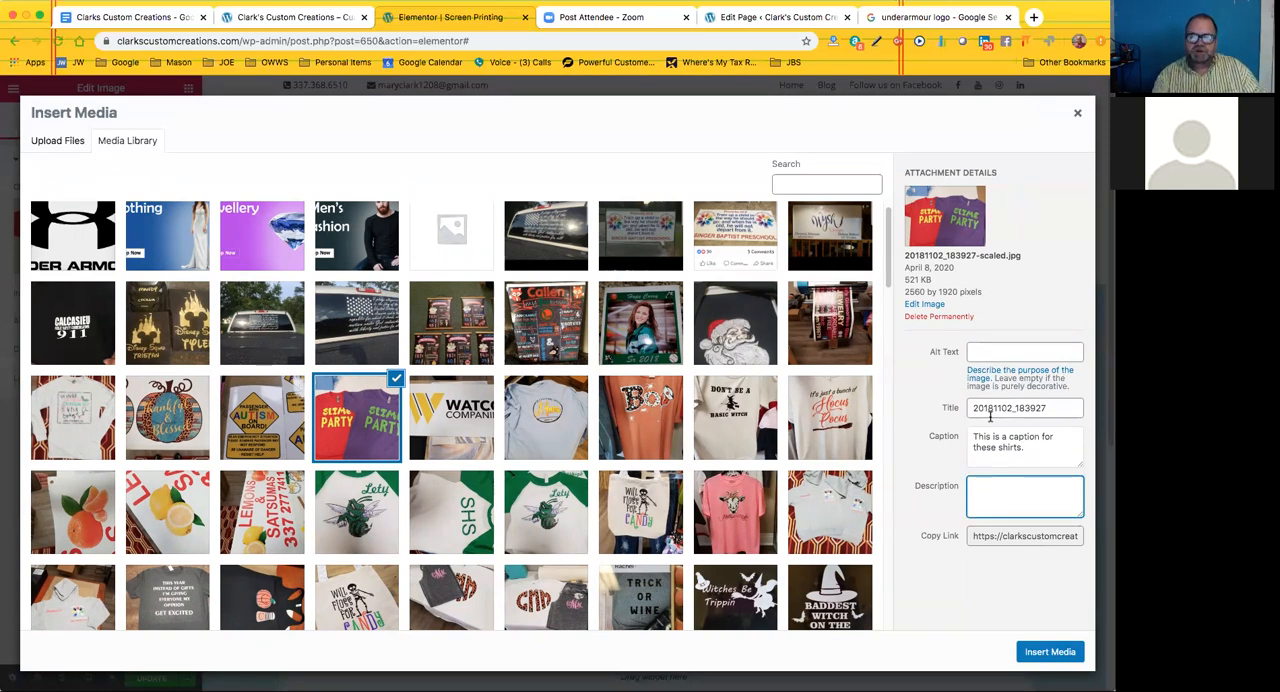
Set the Slime Party photo's alt text to "Vinyl printed Slime Party Shirts Red and Purple"
click(999, 352)
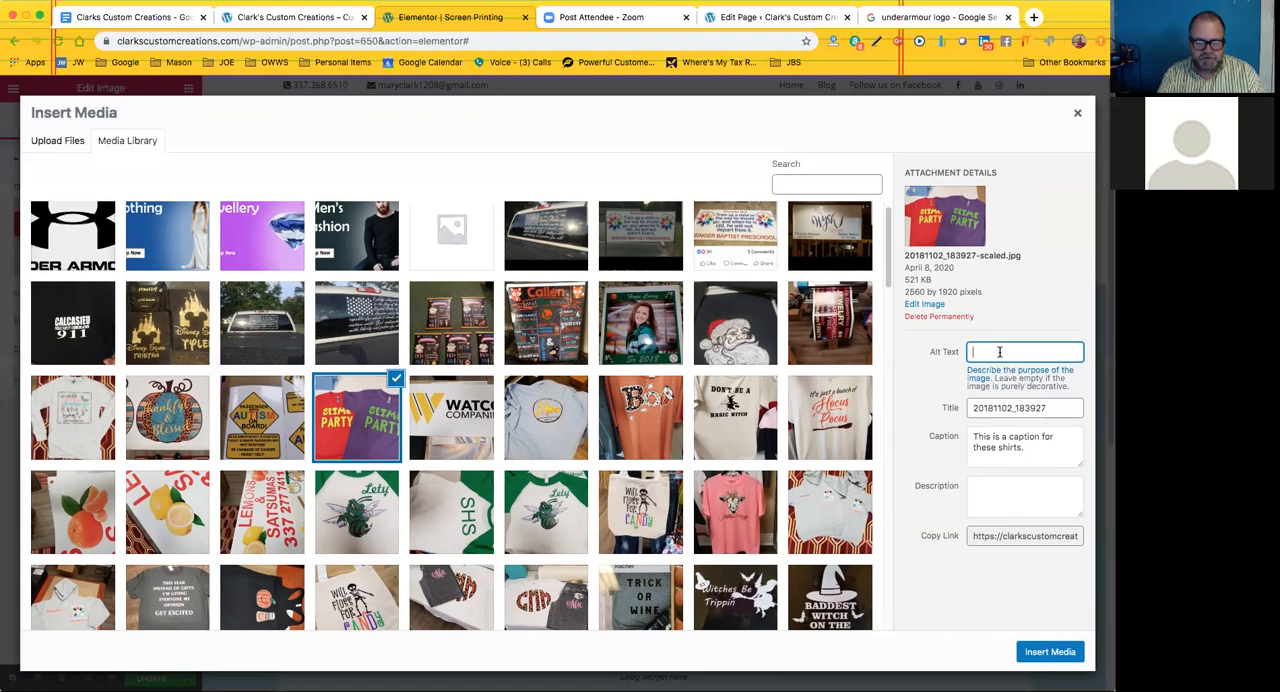
text(Vi)
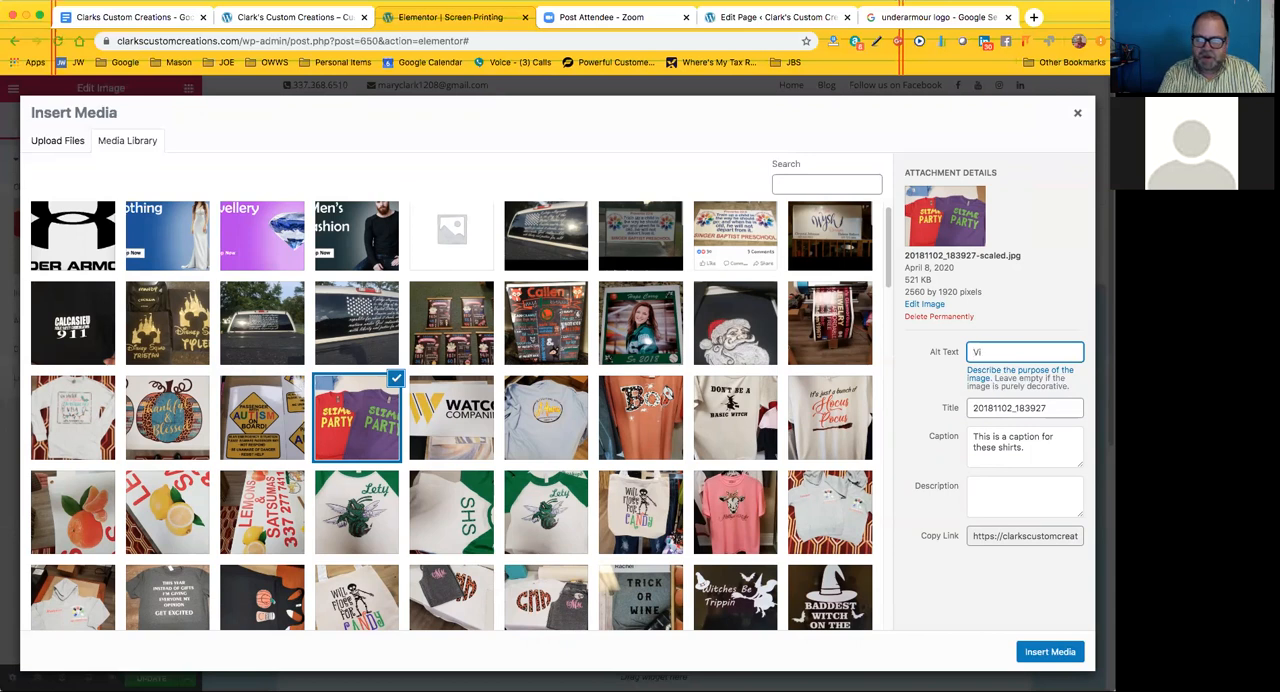
text(nyl )
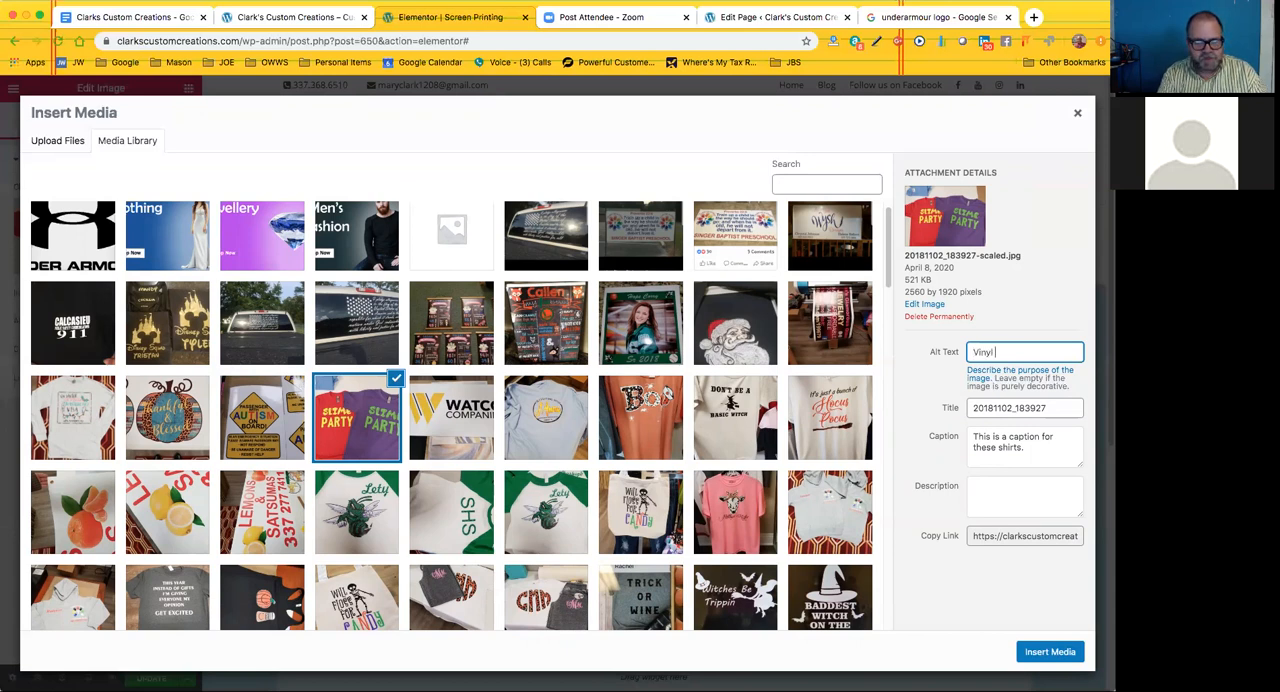
text(print)
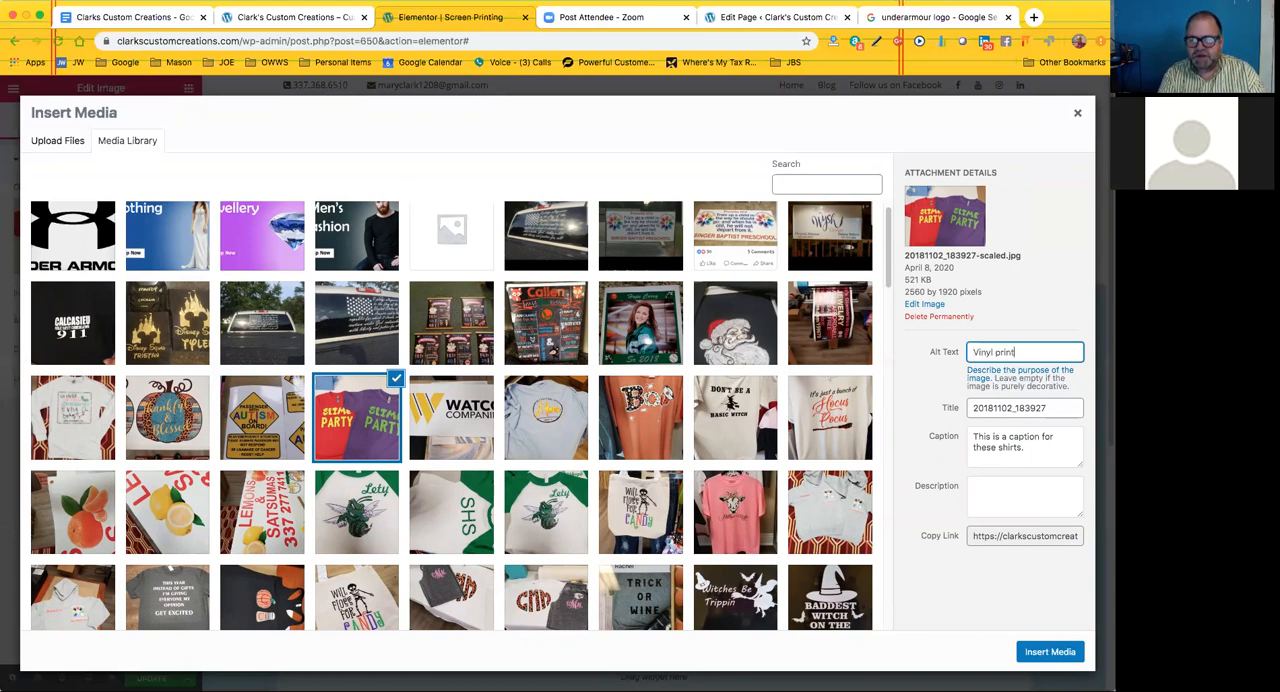
text(ed )
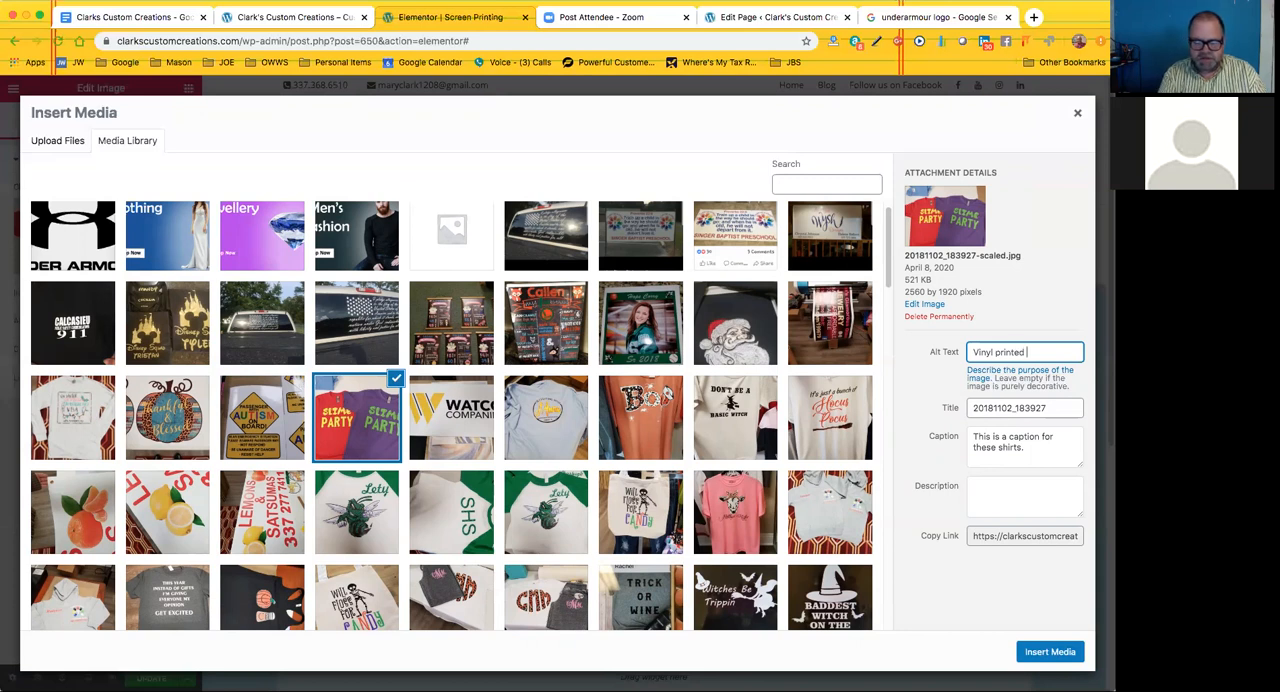
text(Slime Pa)
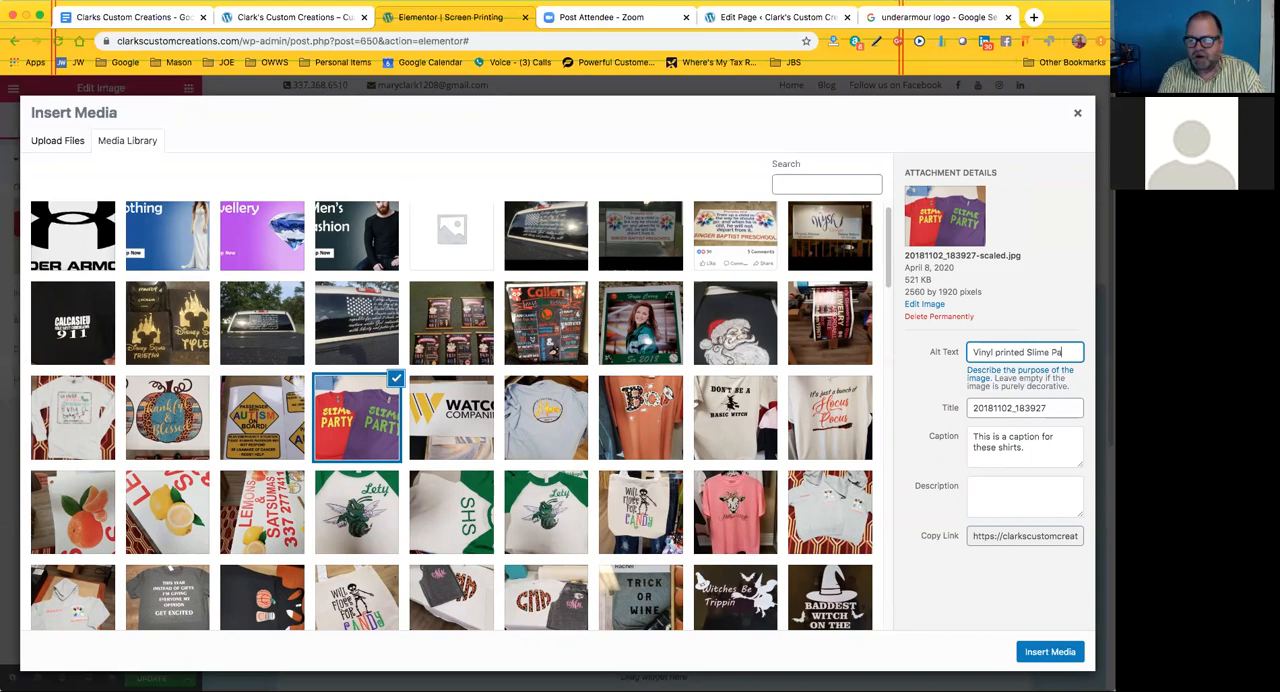
text(rty Shi)
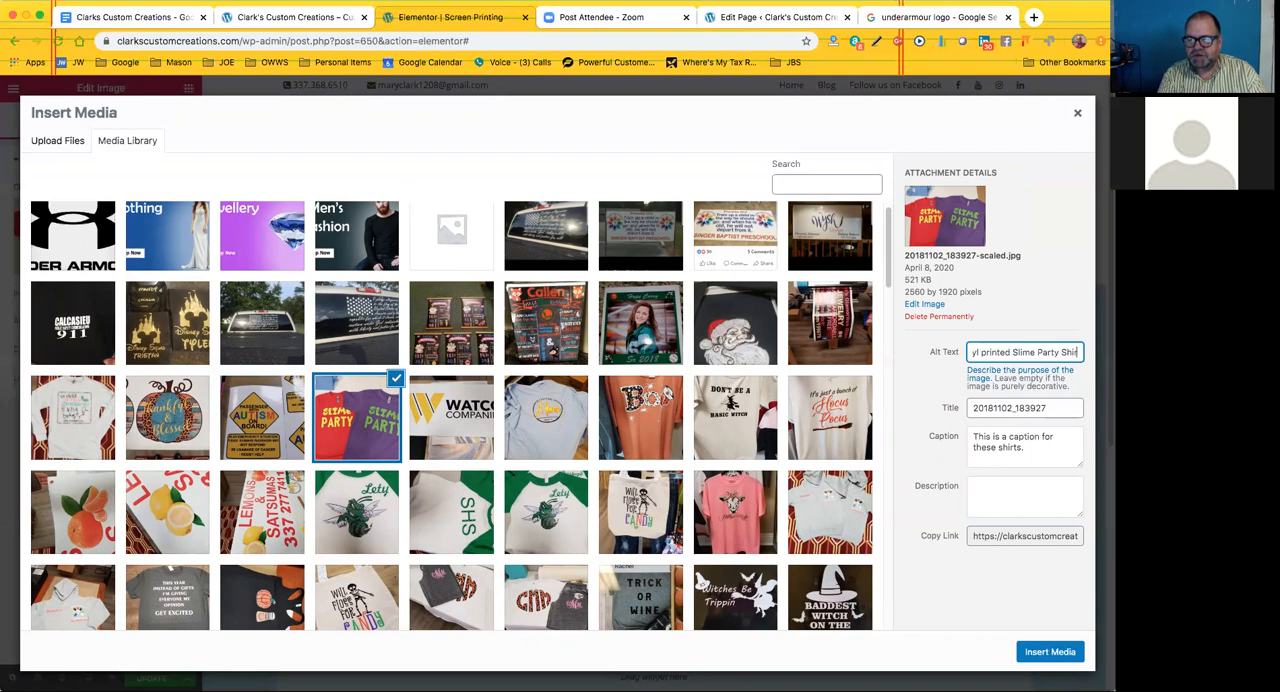
text(rts Red an)
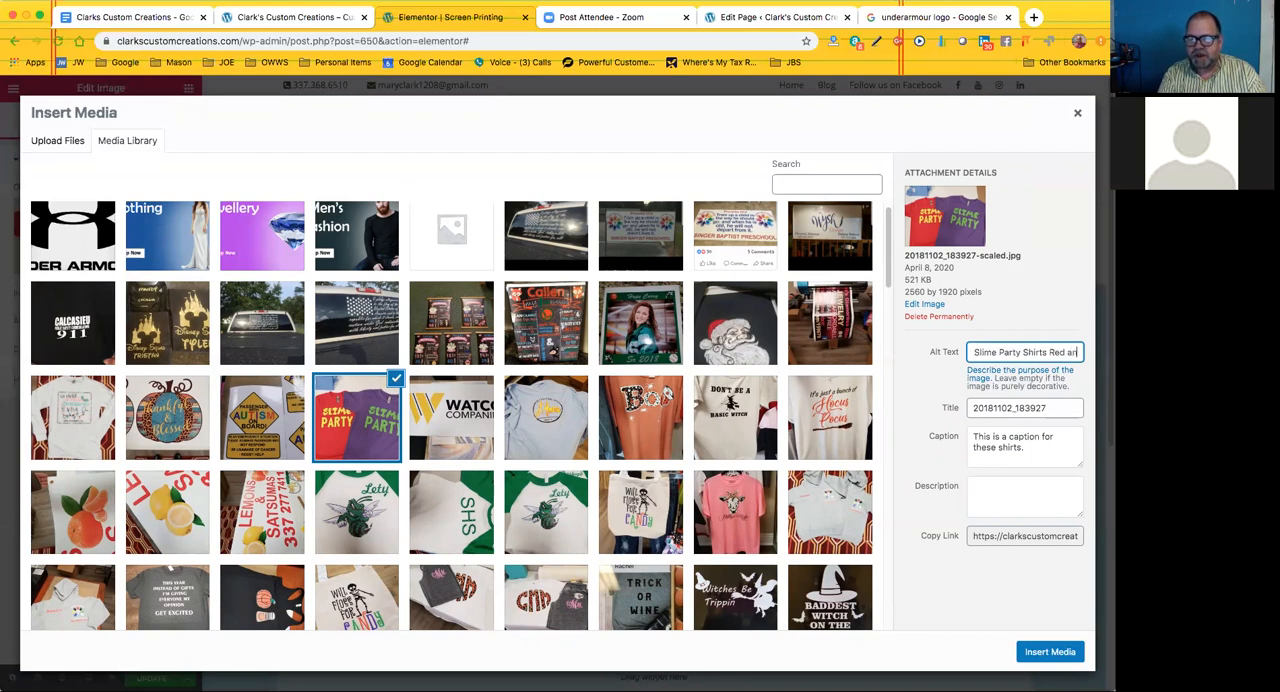
text(d and Purp)
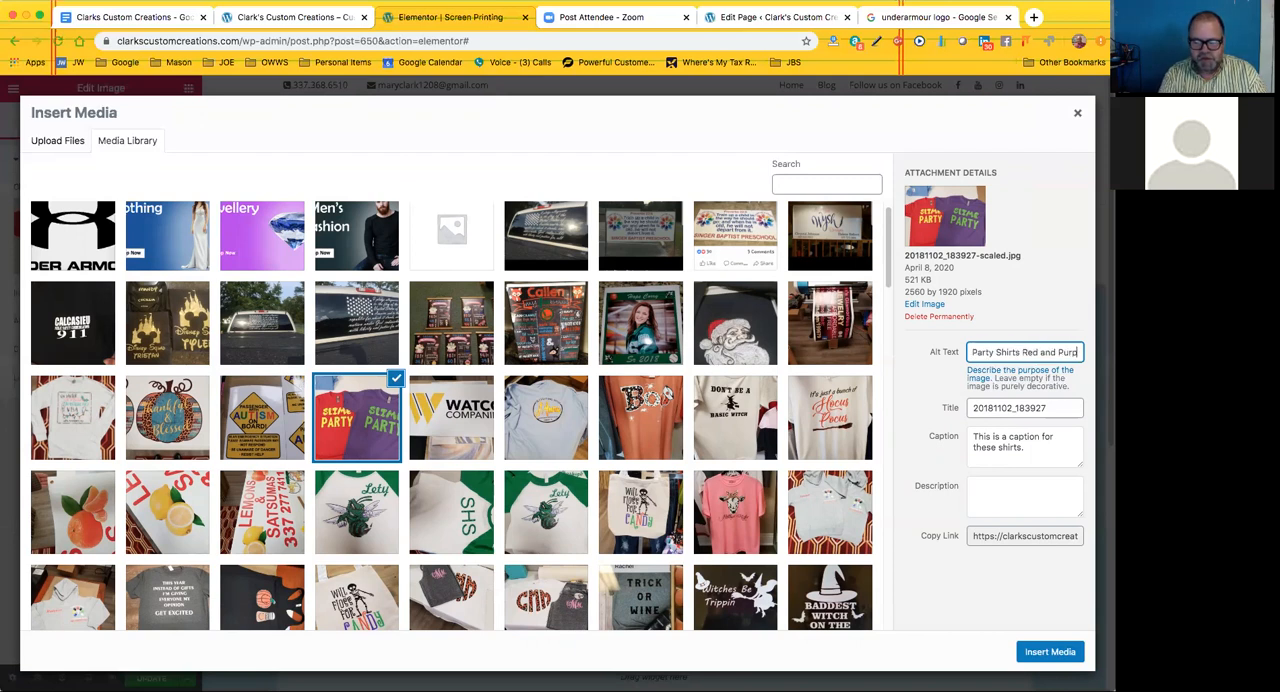
text(le)
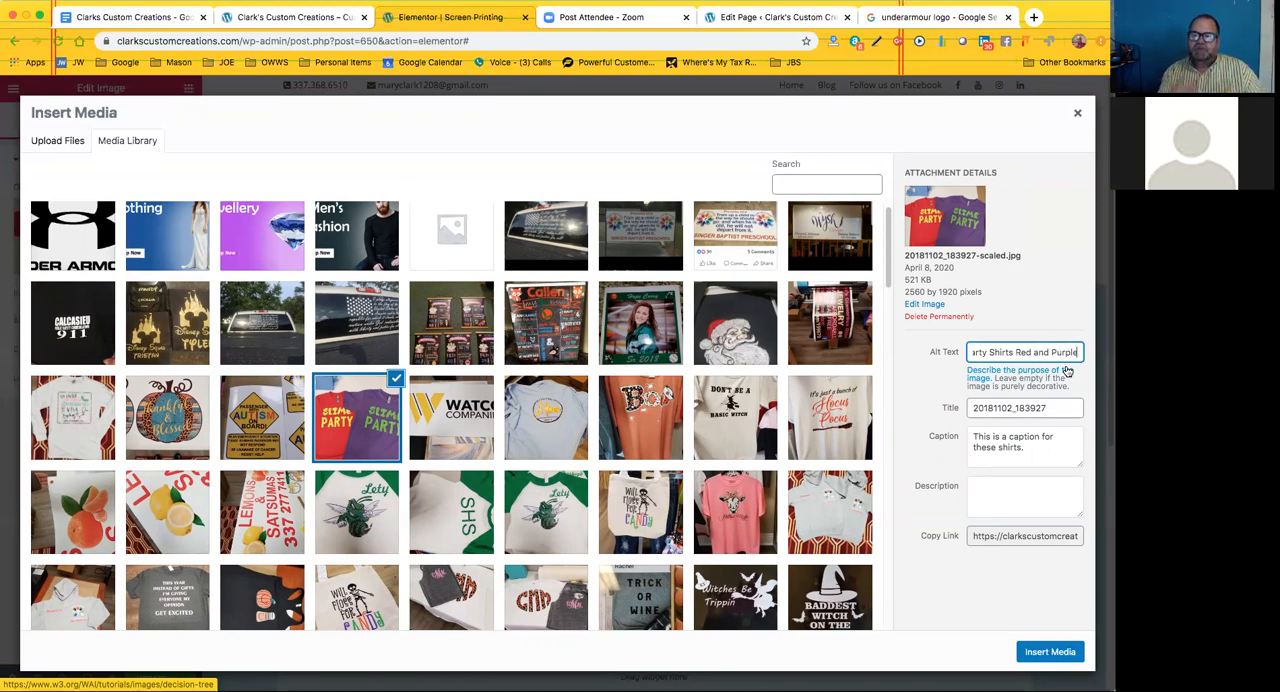
click(945, 382)
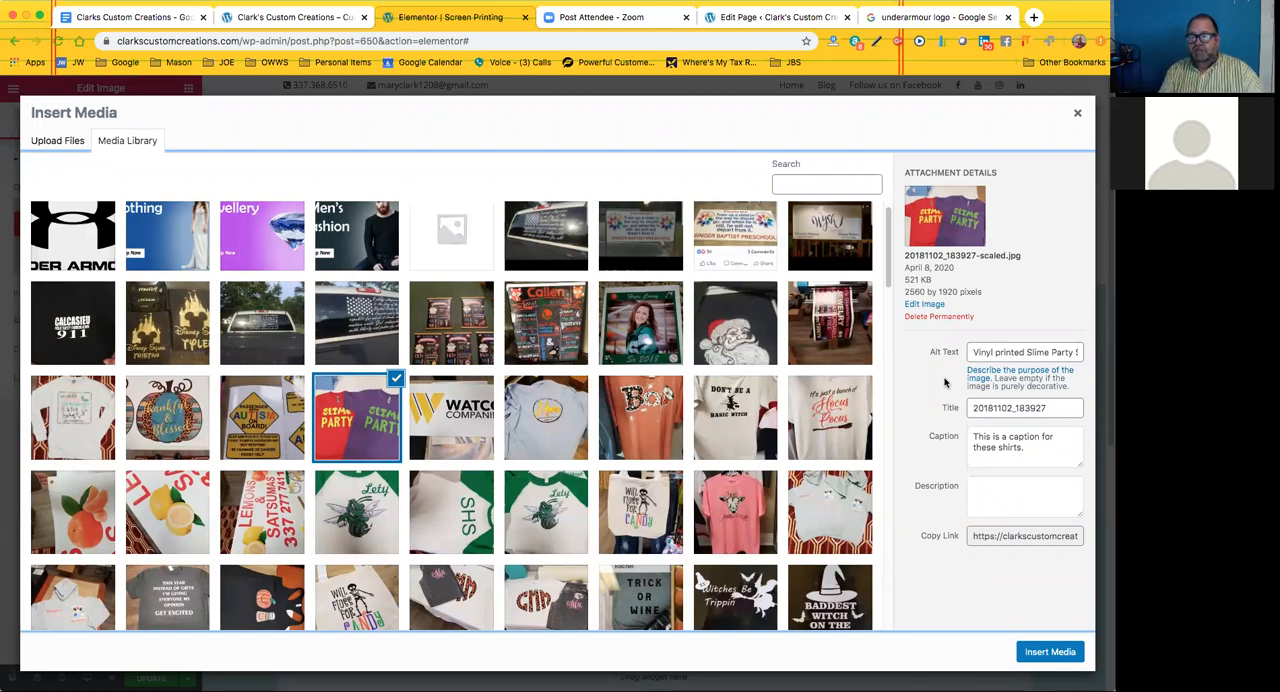
Append "This is your sales copy." to the Slime Party photo's caption in its attachment details
click(1031, 450)
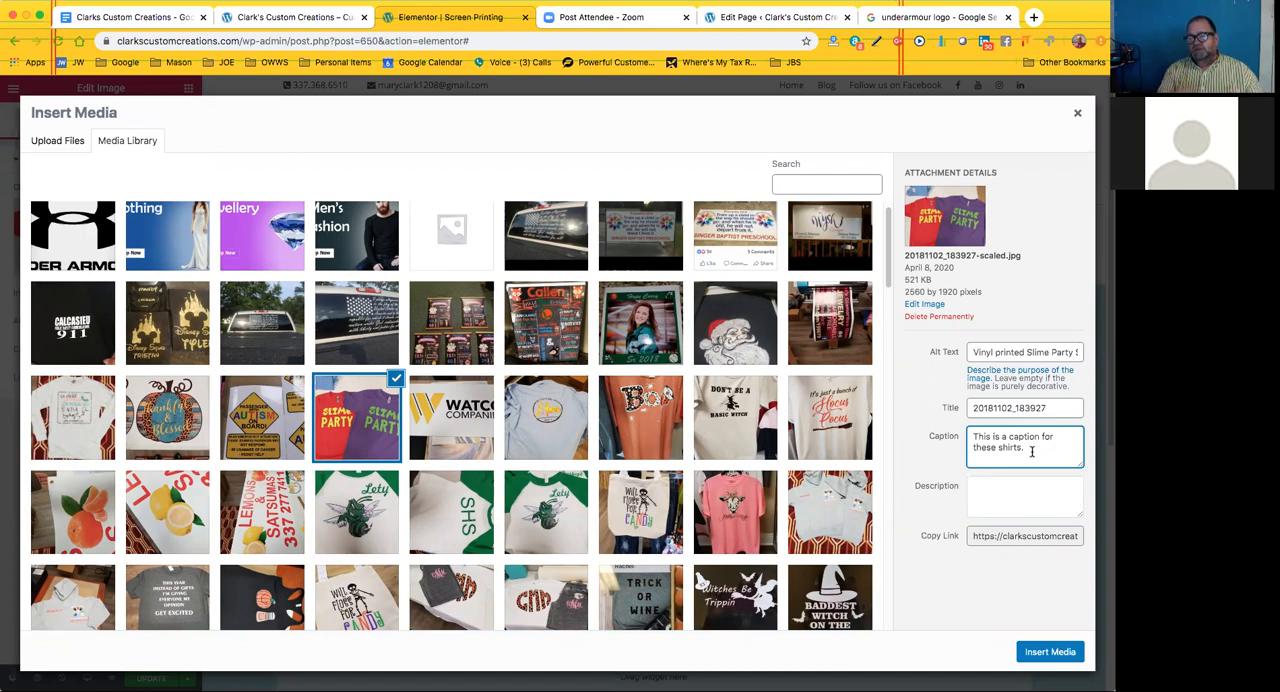
text(This is your sales copy.)
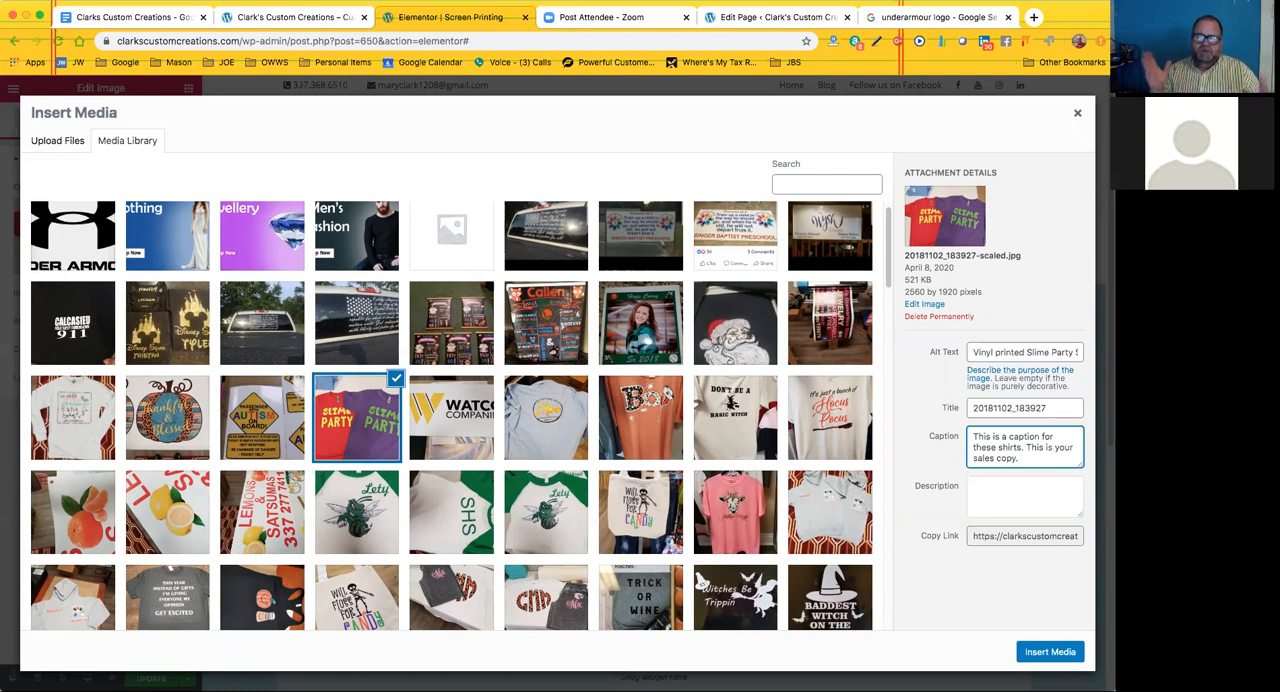
click(978, 487)
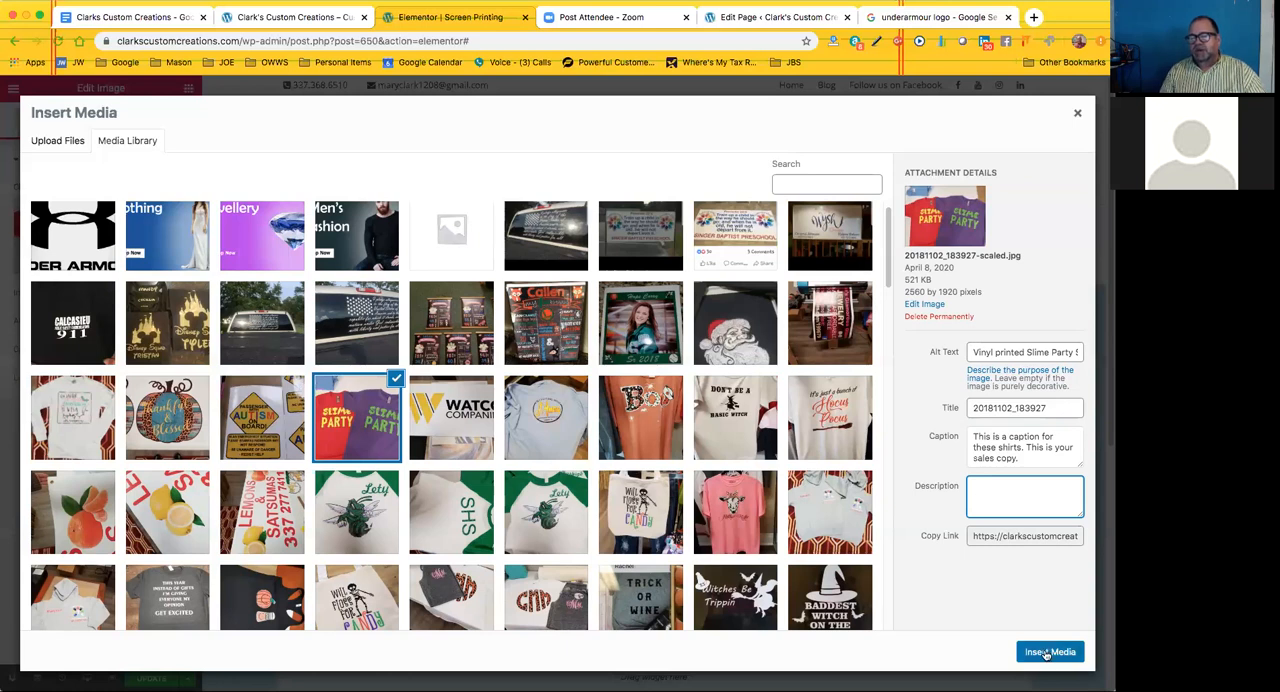
Replace the Slime Party photo's title with "slime party shirts"
drag(982, 408, 977, 461)
key(super+a)
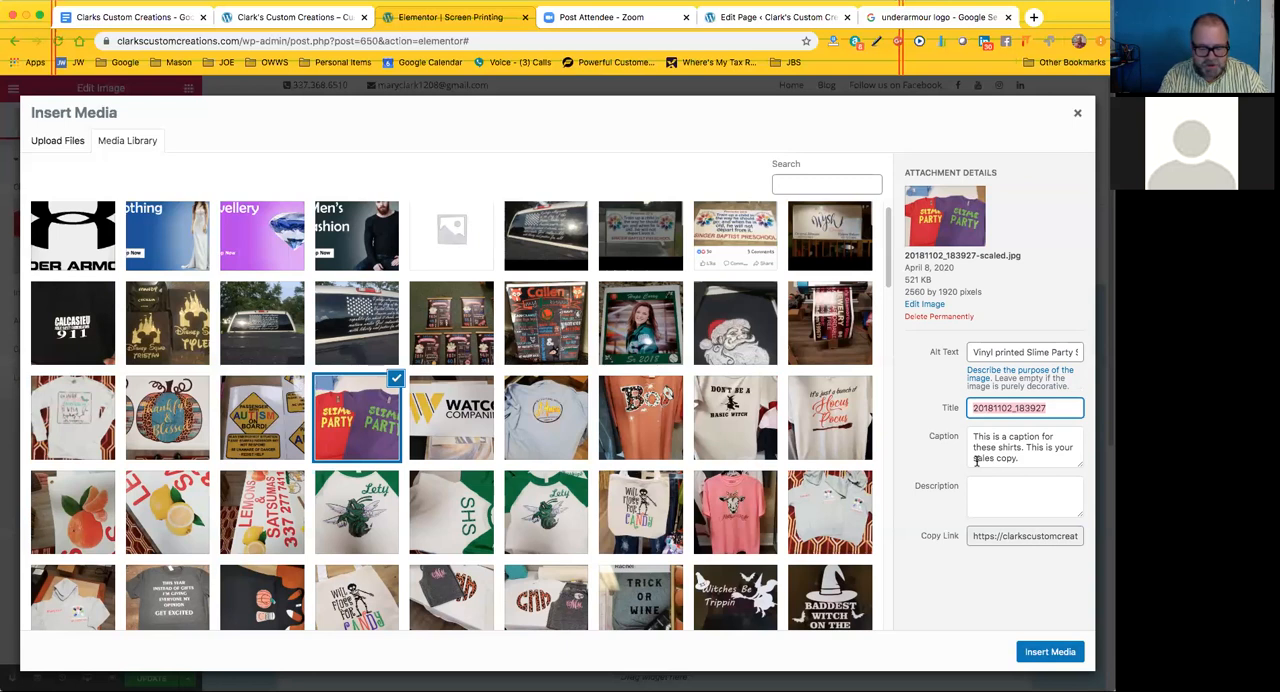
text(slime party shirts)
click(958, 488)
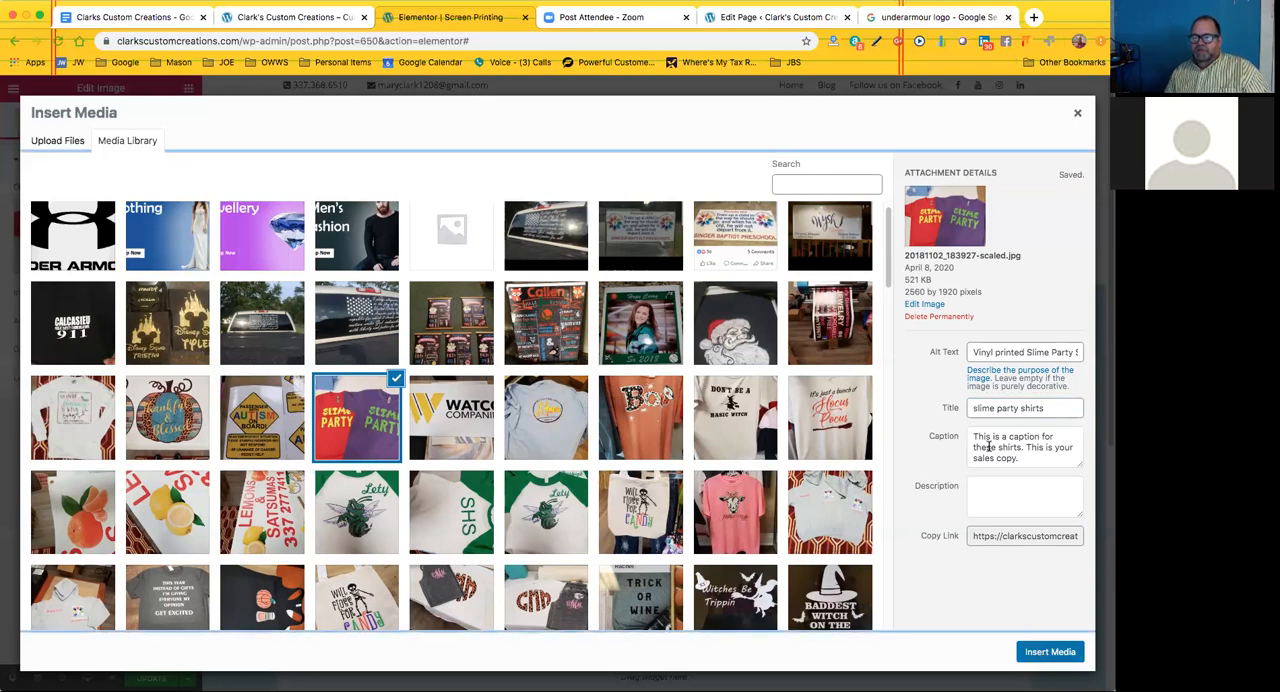
Insert the Slime Party photo into the page and set the image's caption source to Attachment Caption
click(1041, 655)
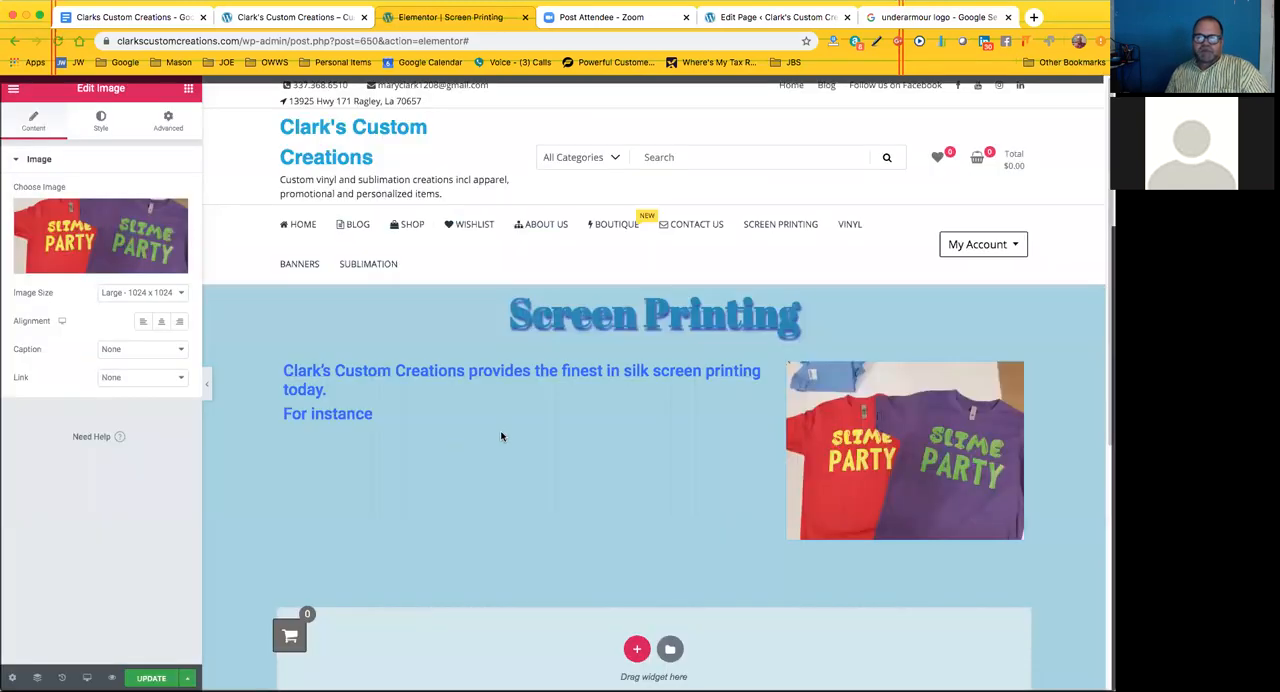
click(158, 356)
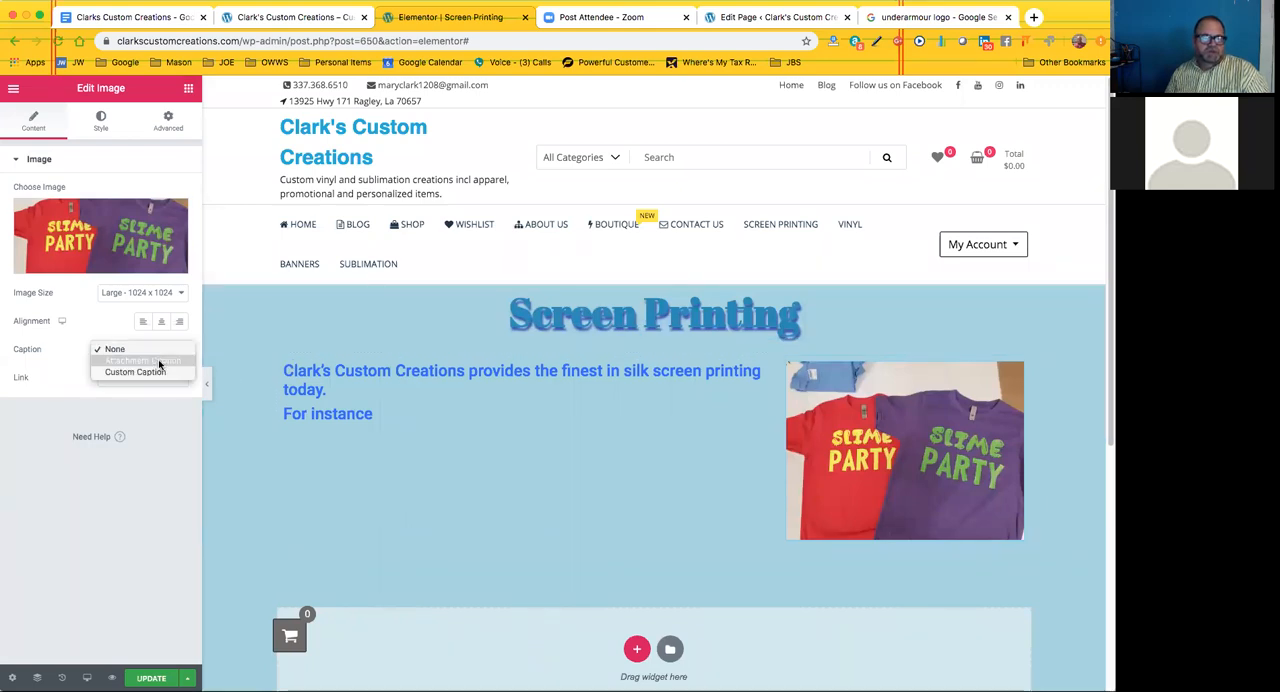
click(158, 361)
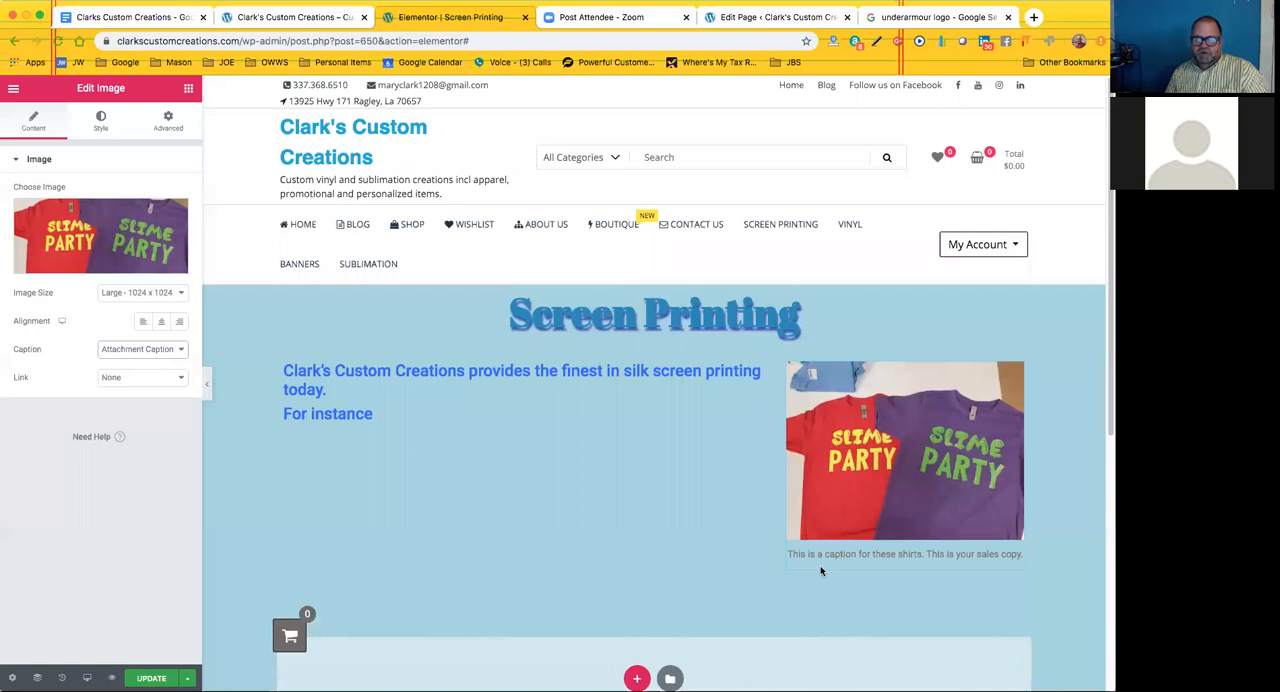
Switch the image's caption to Custom Caption and enter "custom caption" as its text
click(166, 357)
click(165, 360)
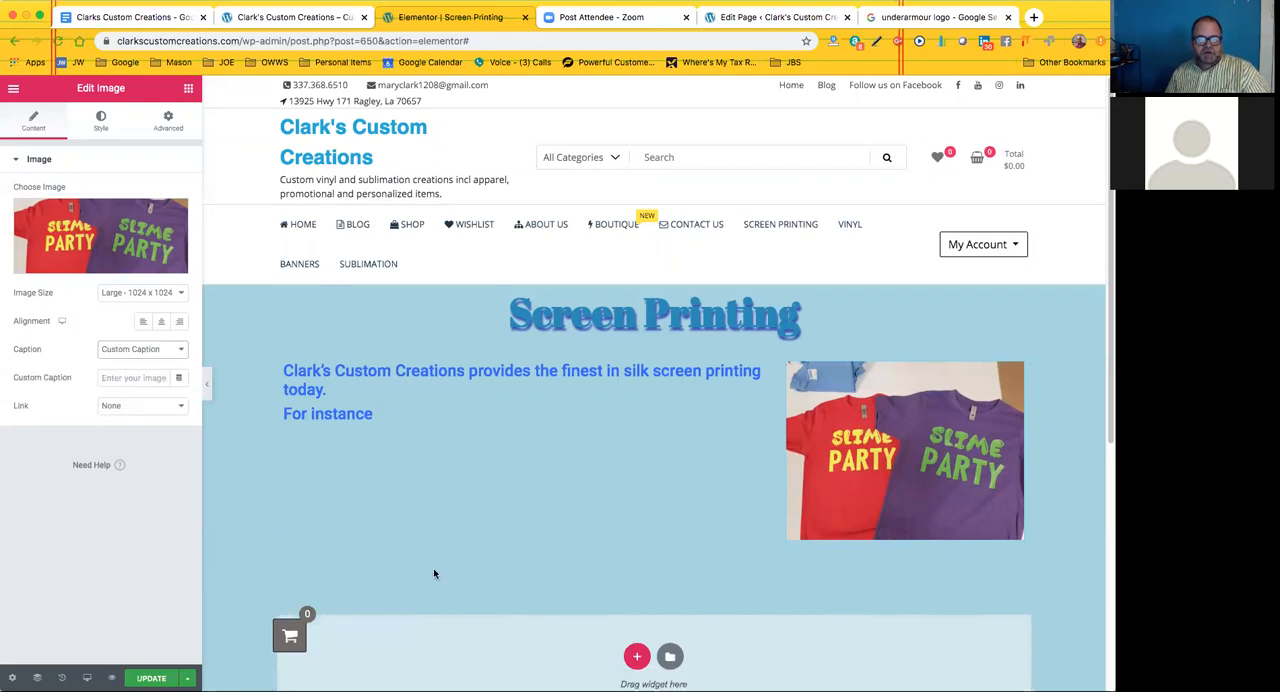
click(120, 378)
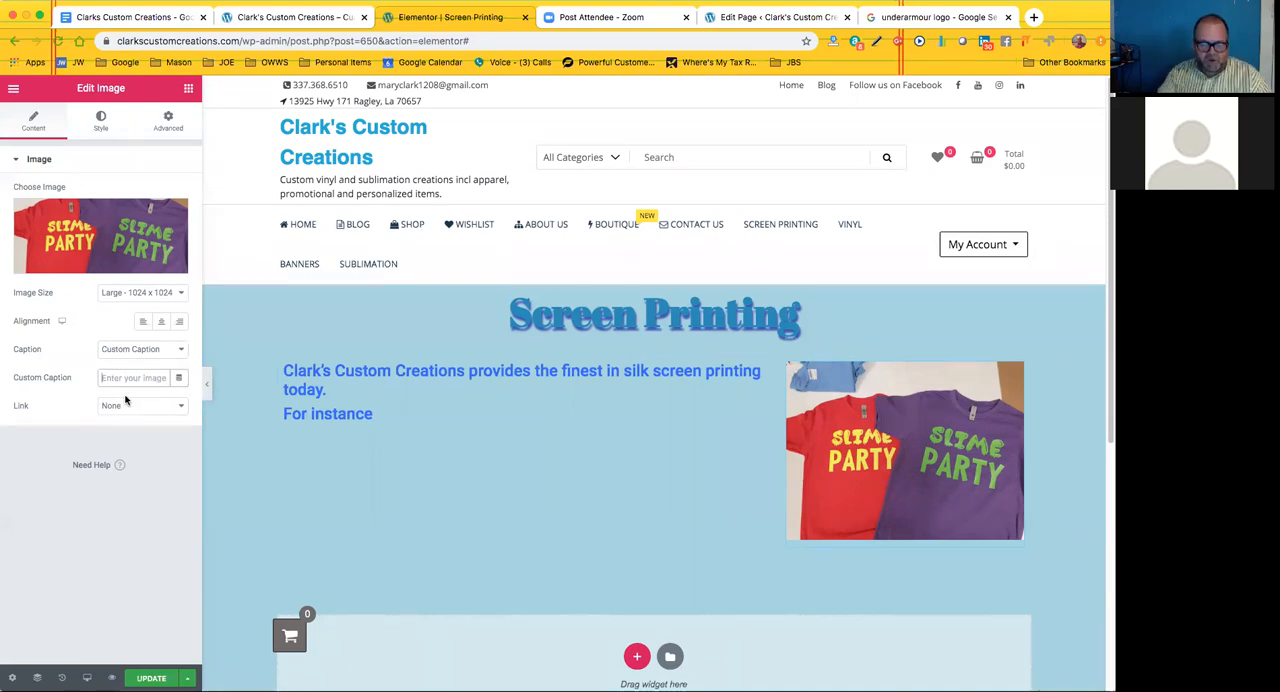
text(custom ca)
text(ption)
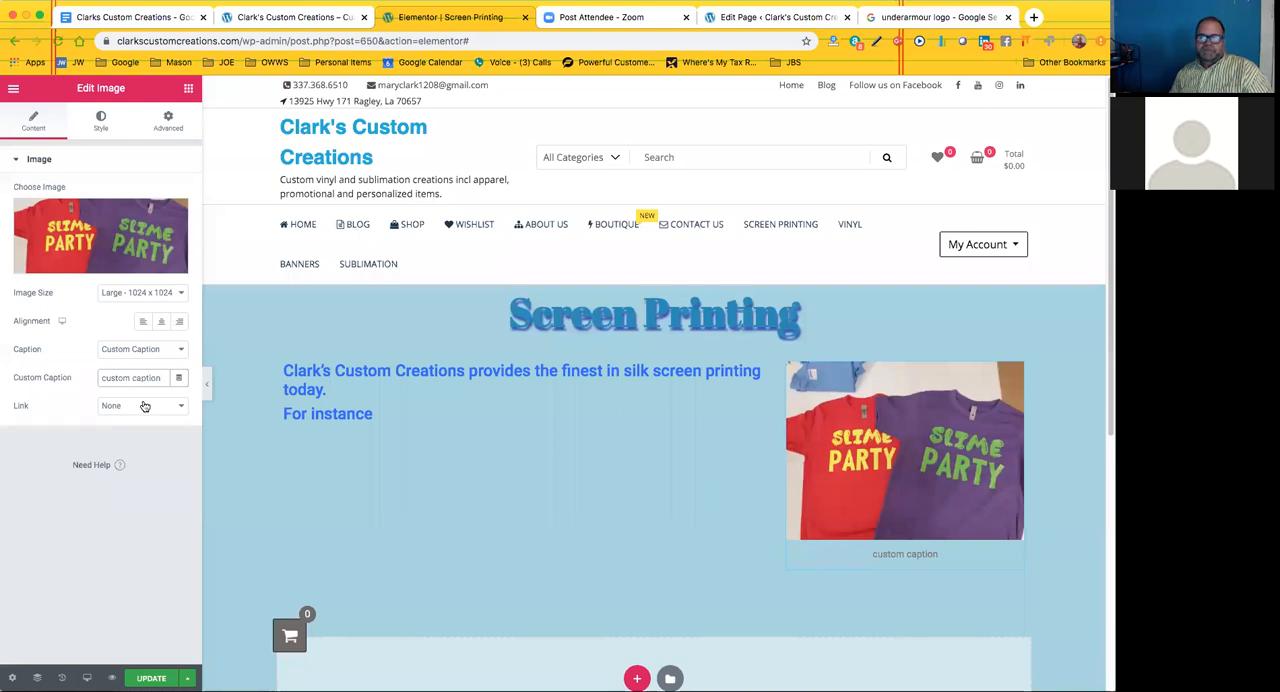
click(87, 364)
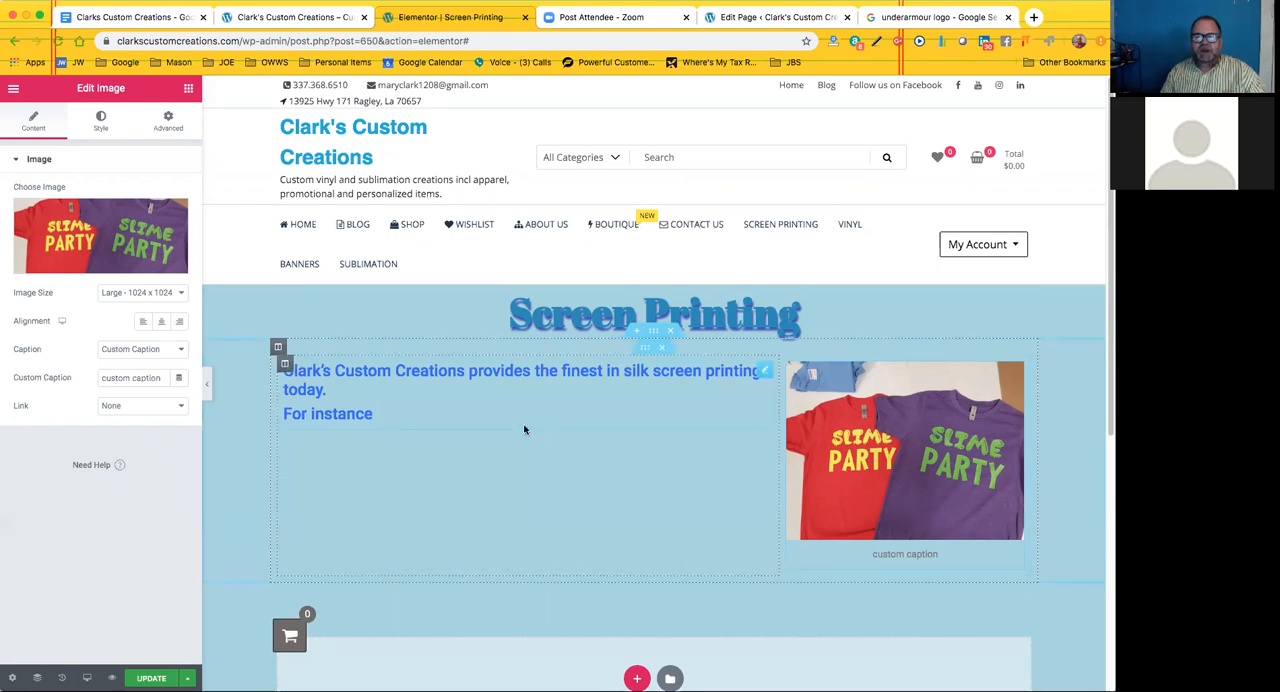
Examine the Screen Printing page's layout, from the text and captioned image to the empty section below them
scroll(518, 432, down, 1)
scroll(518, 430, down, 4)
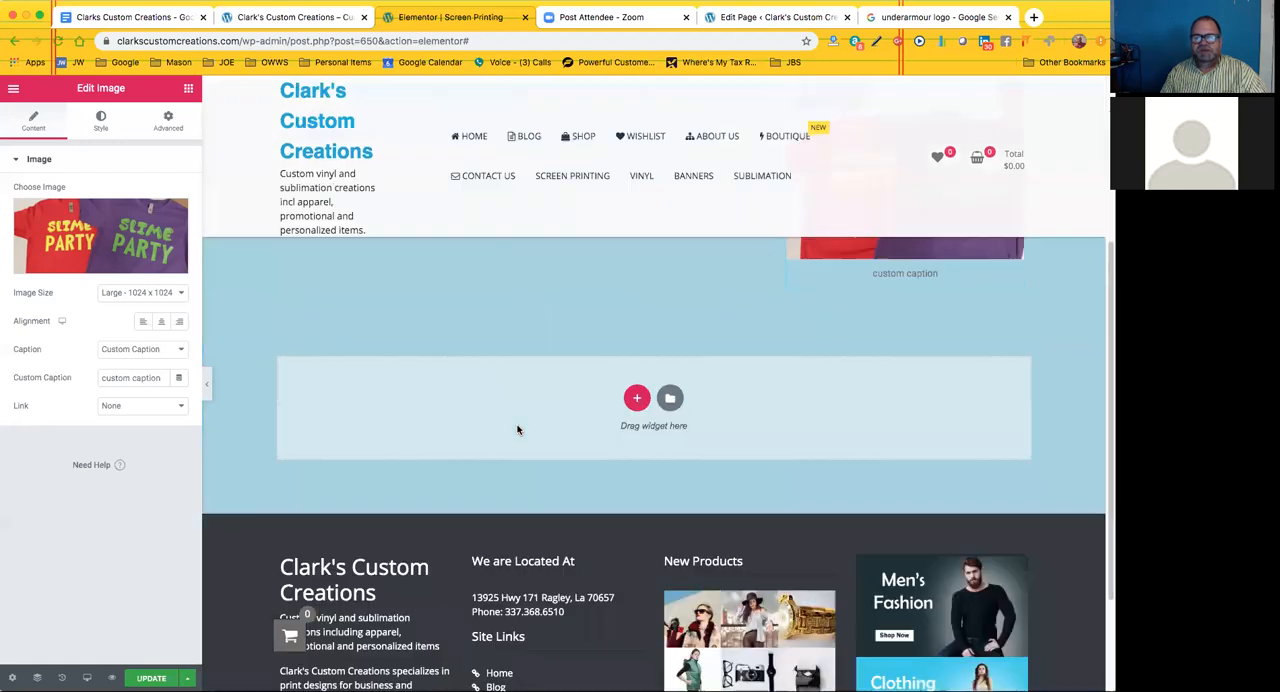
scroll(518, 430, up, 3)
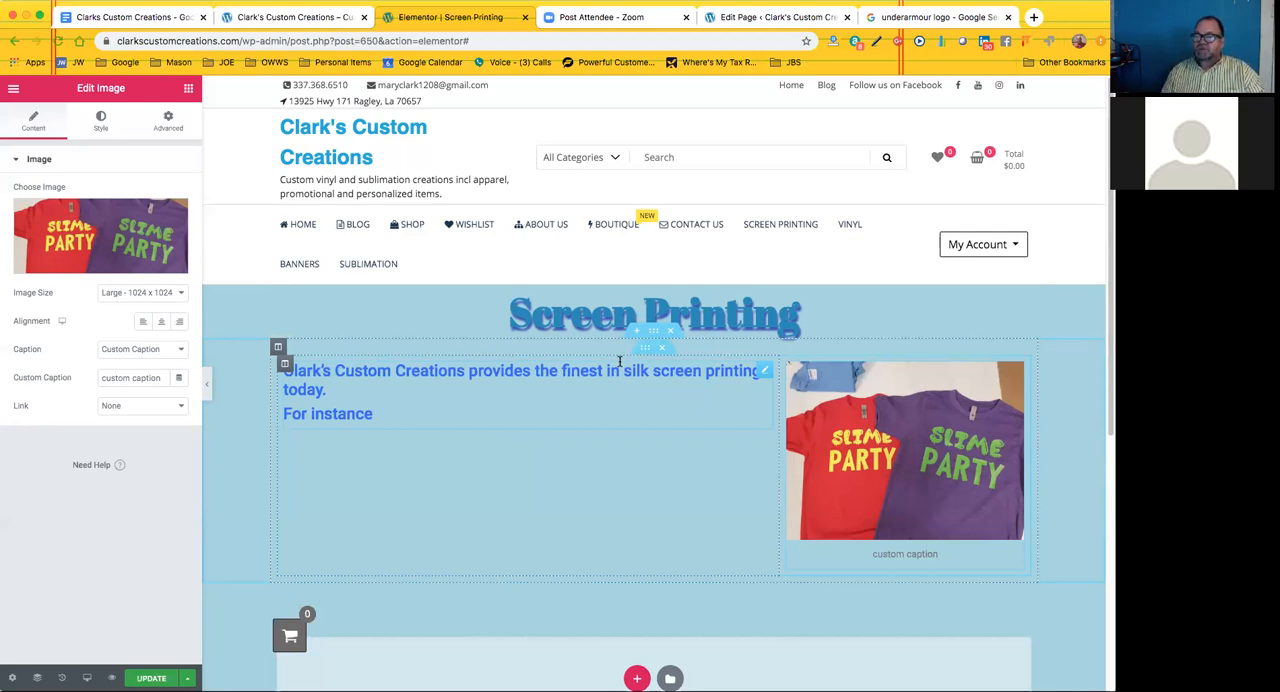
scroll(619, 362, down, 3)
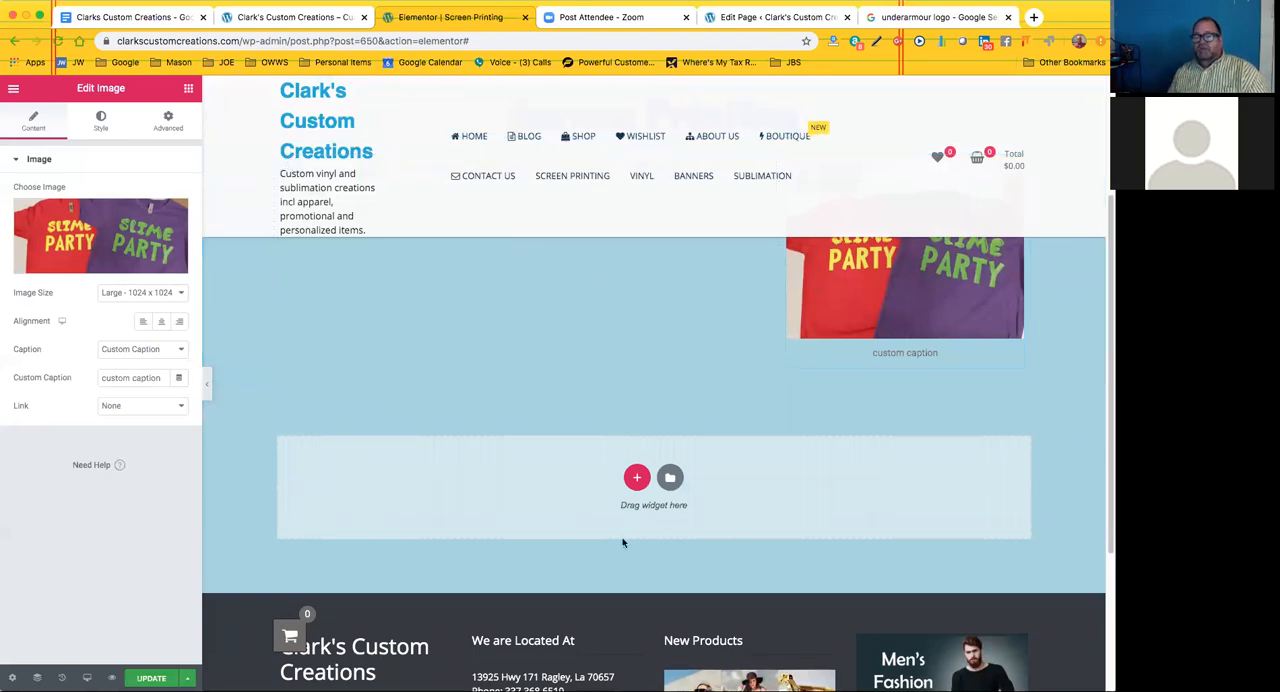
scroll(683, 580, down, 1)
scroll(670, 565, down, 1)
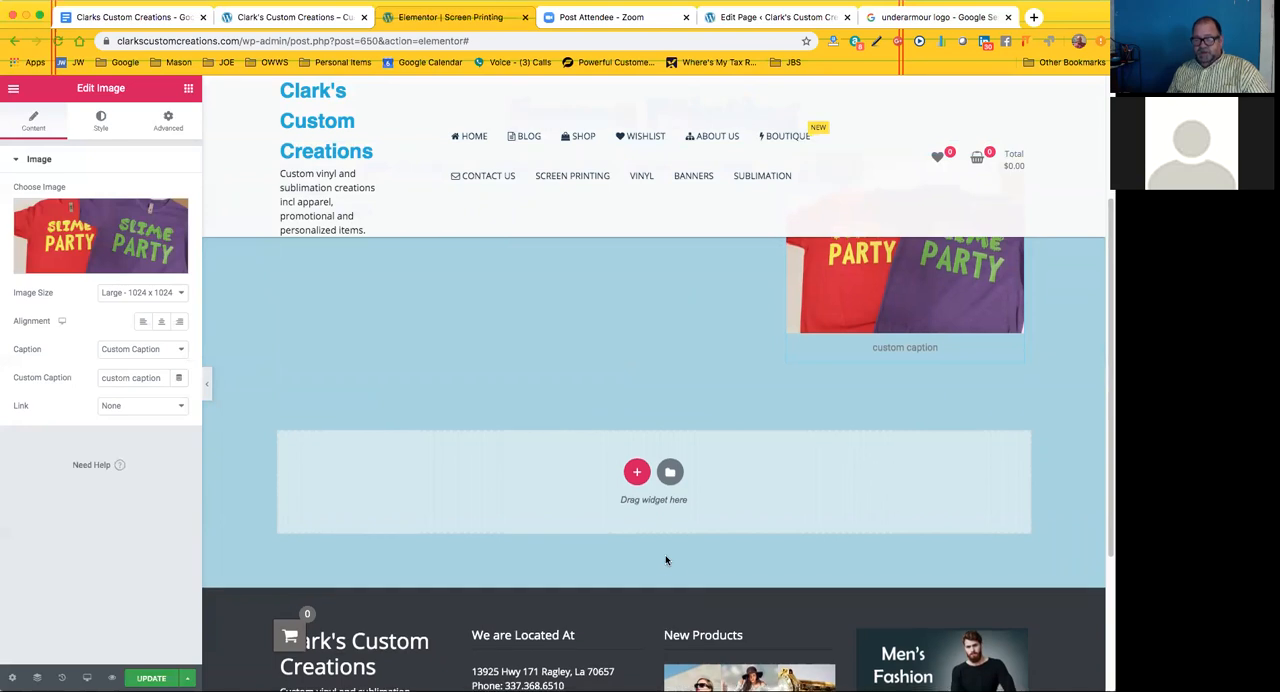
scroll(620, 530, up, 5)
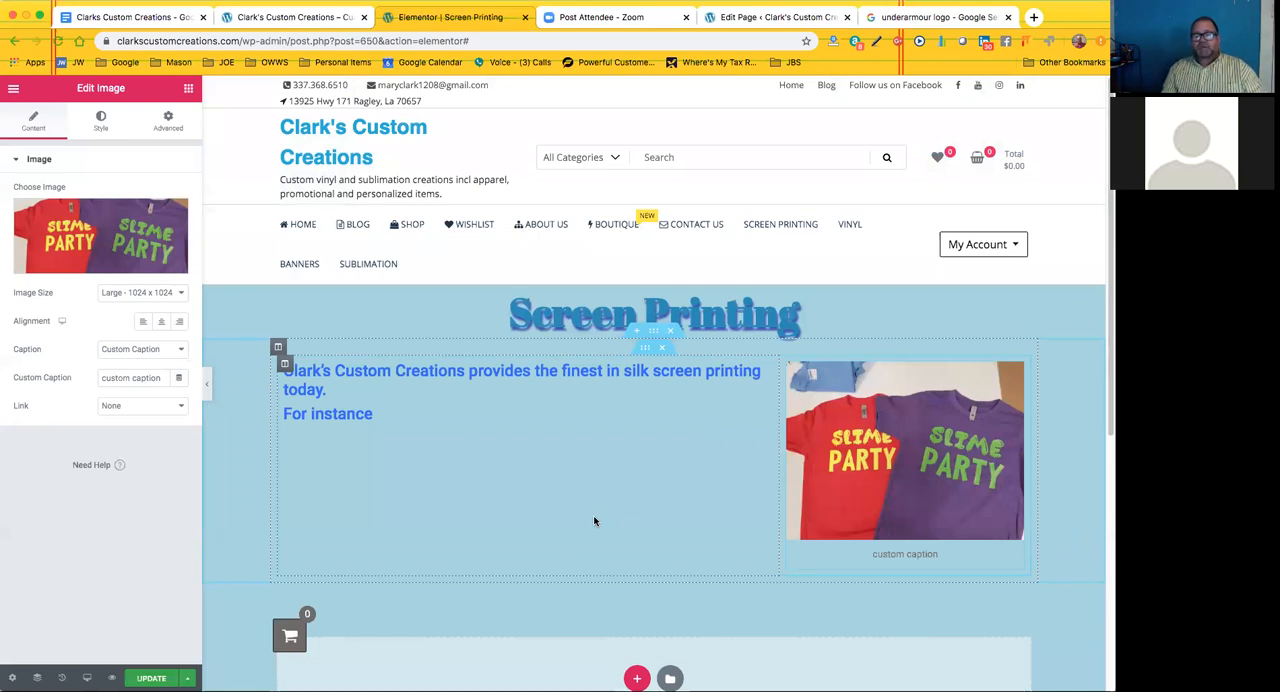
scroll(600, 550, down, 4)
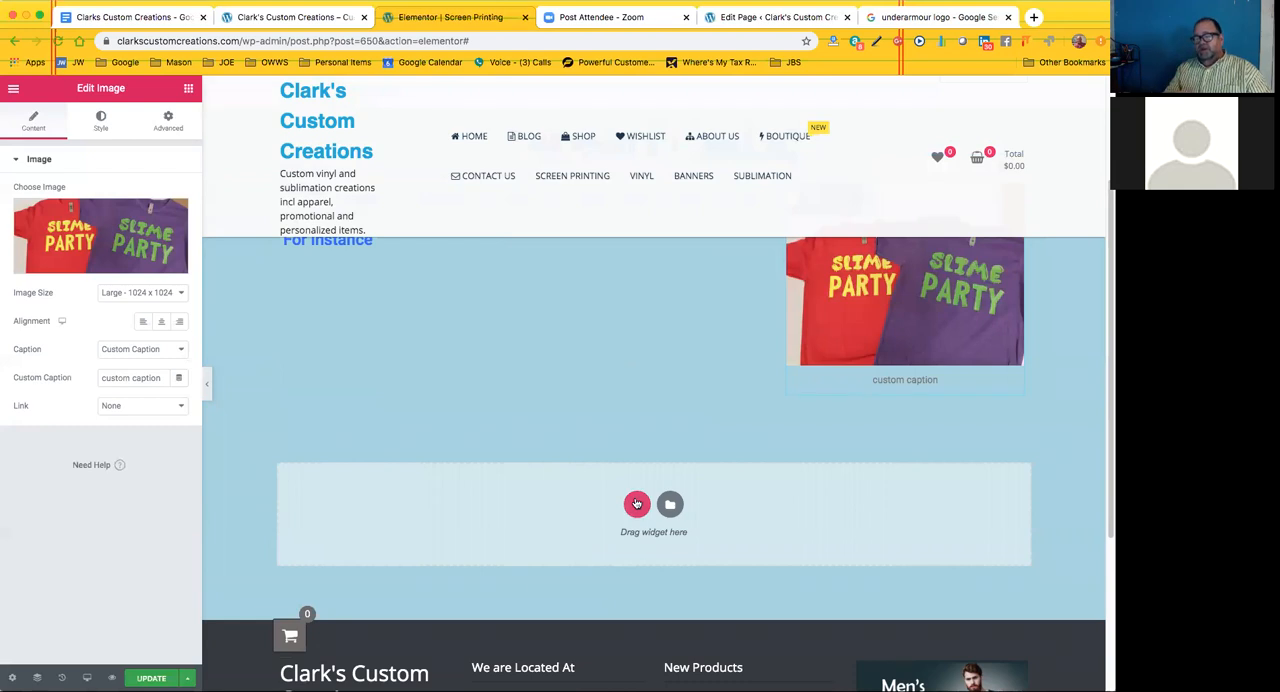
scroll(623, 495, up, 4)
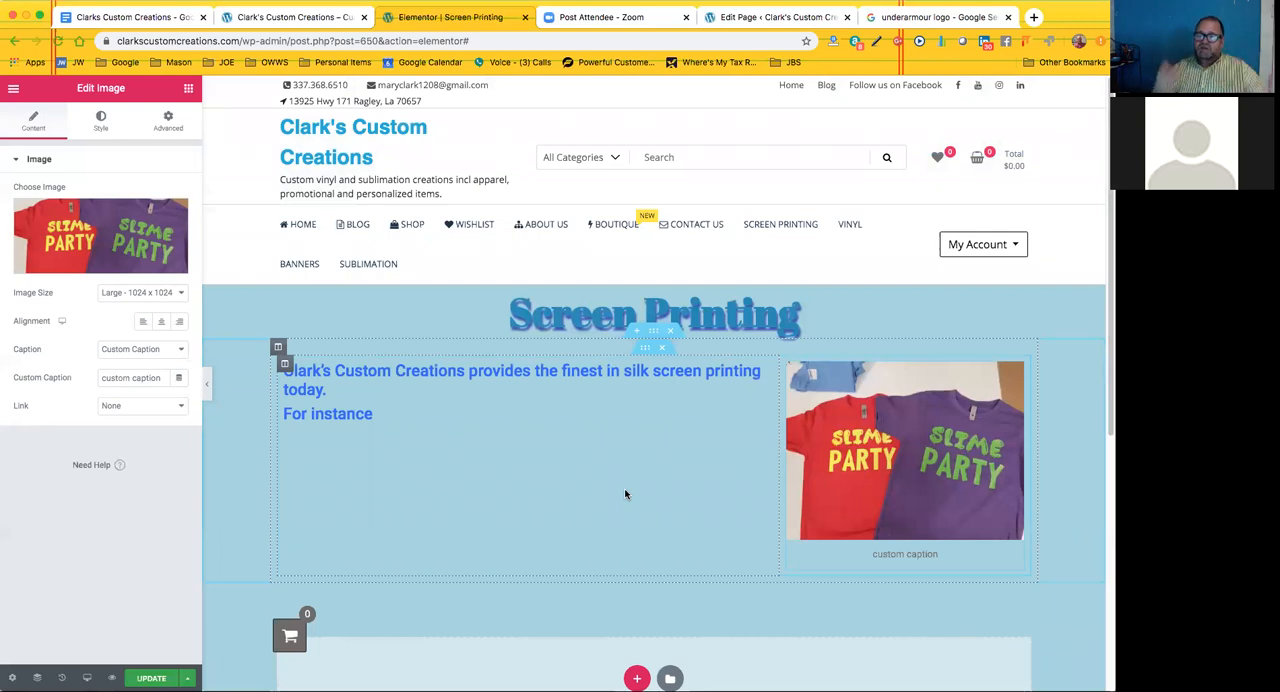
Examine the business description in the page footer, including its mention of Calcasieu and Beauregard Parish
scroll(620, 490, down, 10)
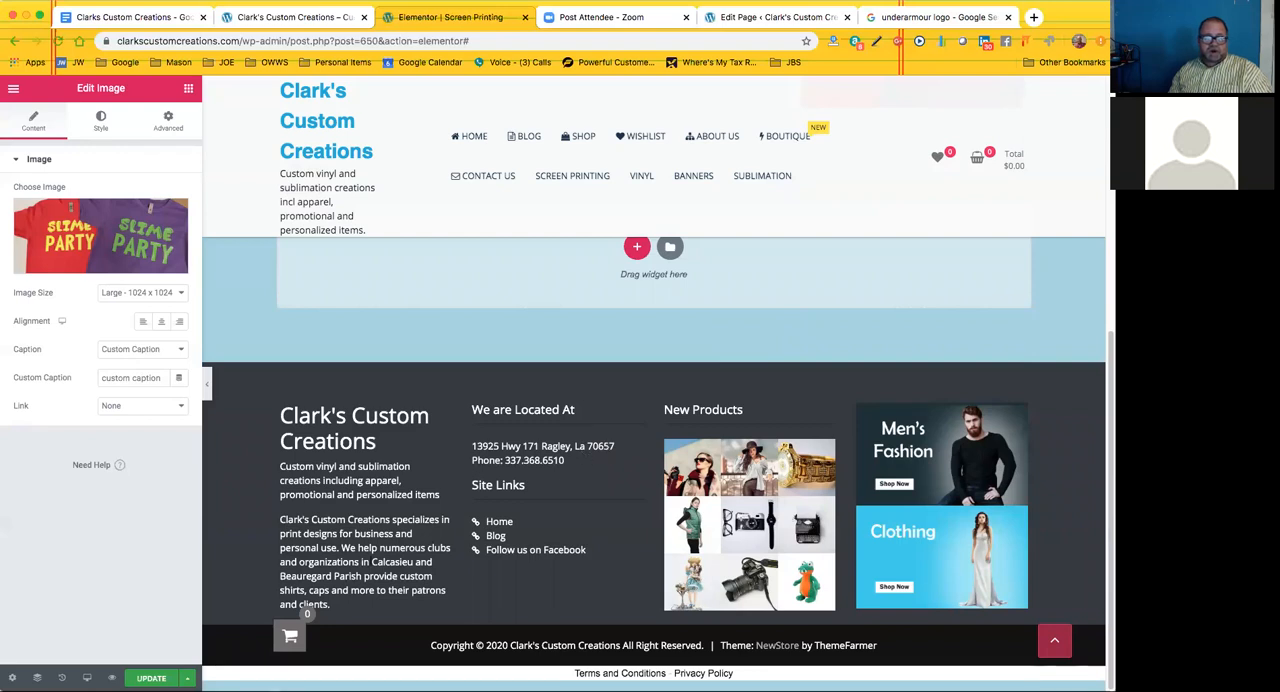
drag(372, 562, 362, 577)
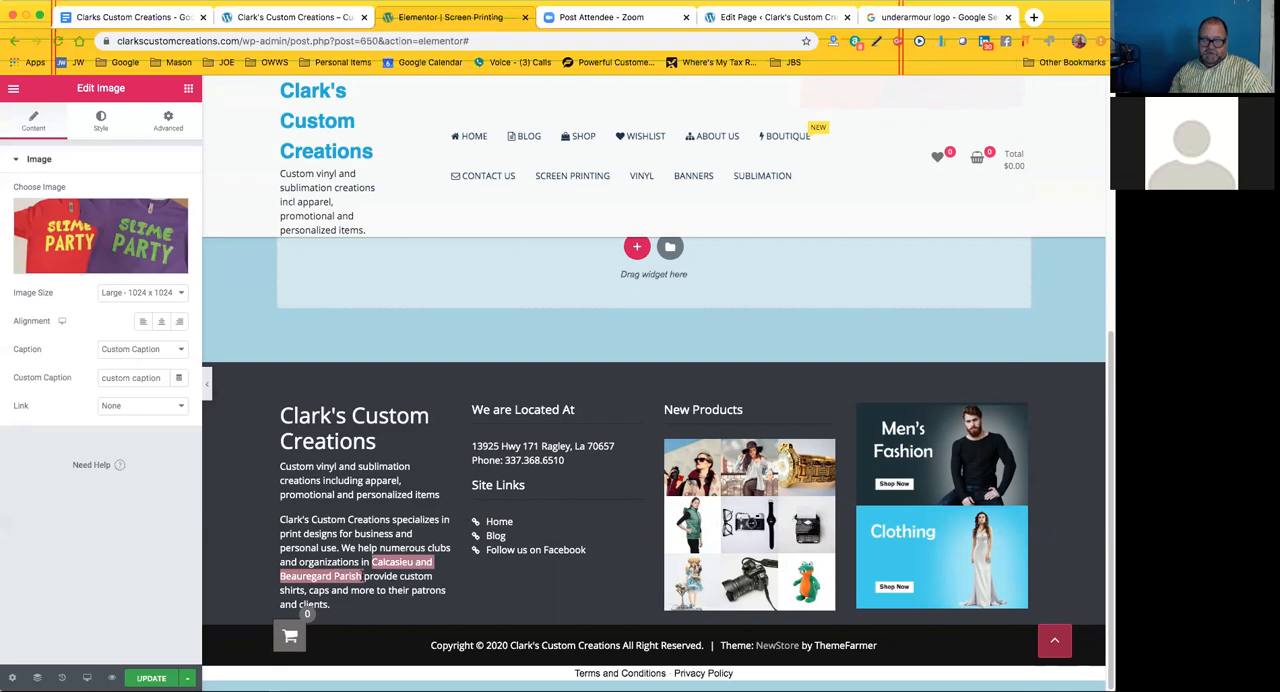
click(367, 531)
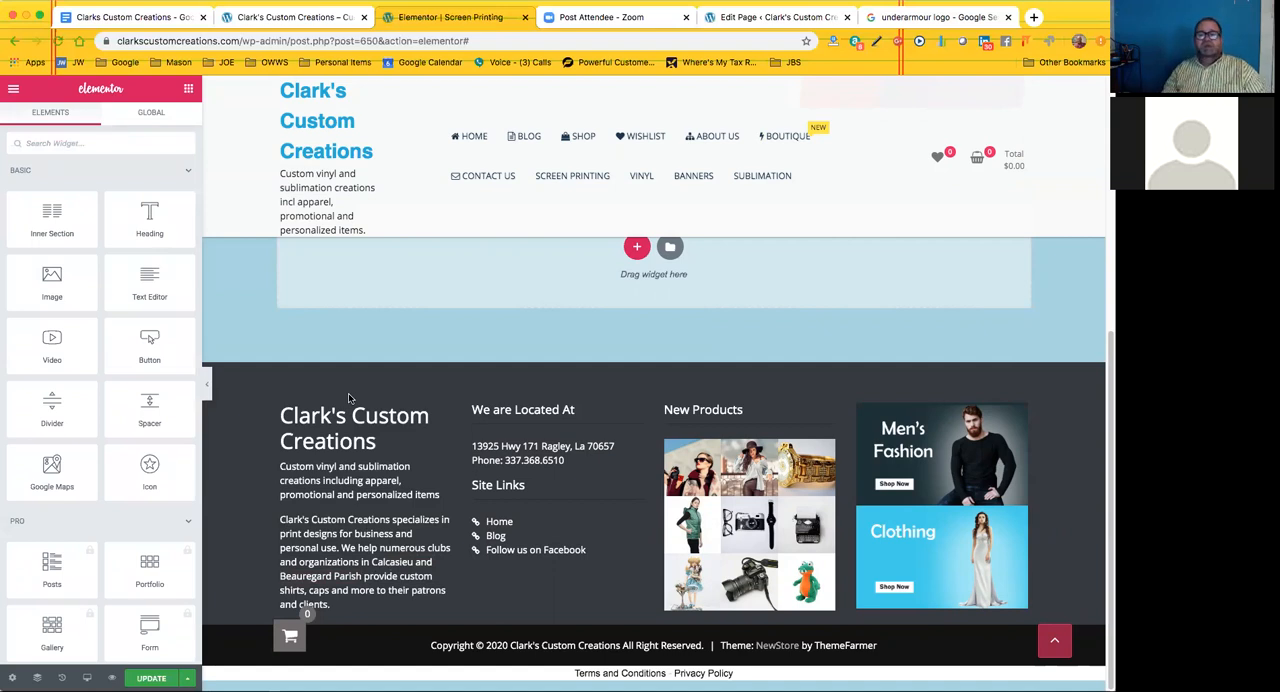
scroll(379, 370, up, 5)
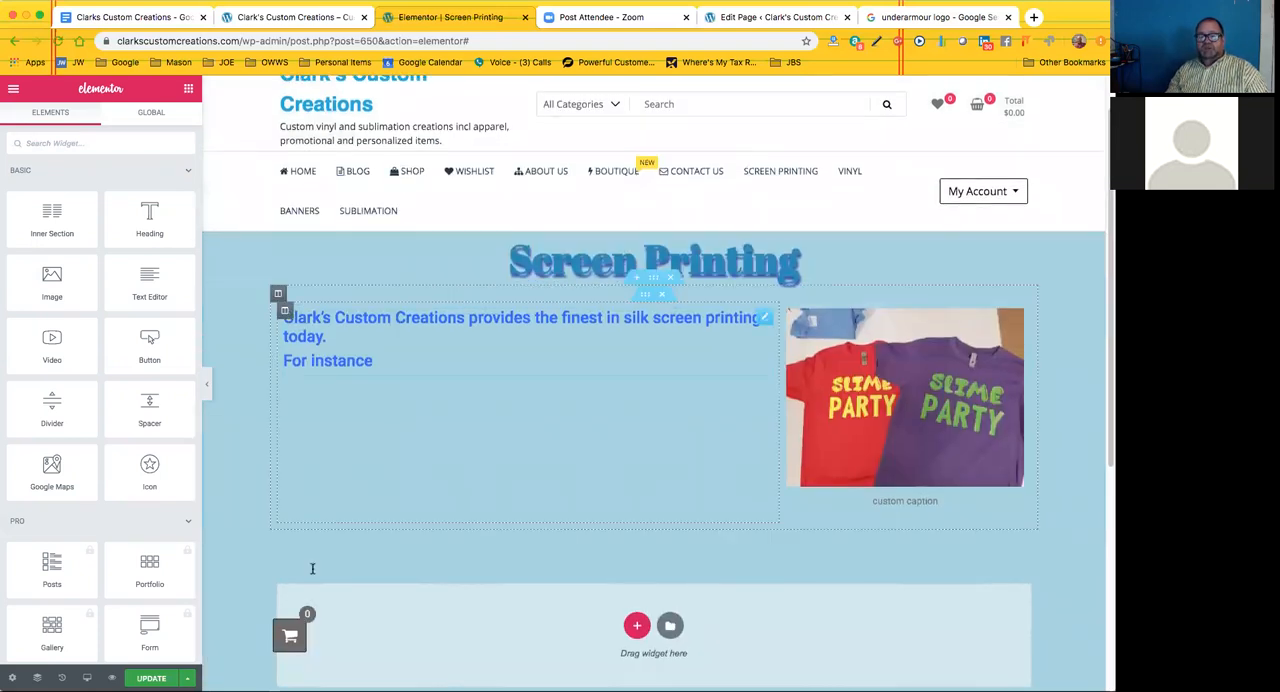
scroll(422, 512, down, 5)
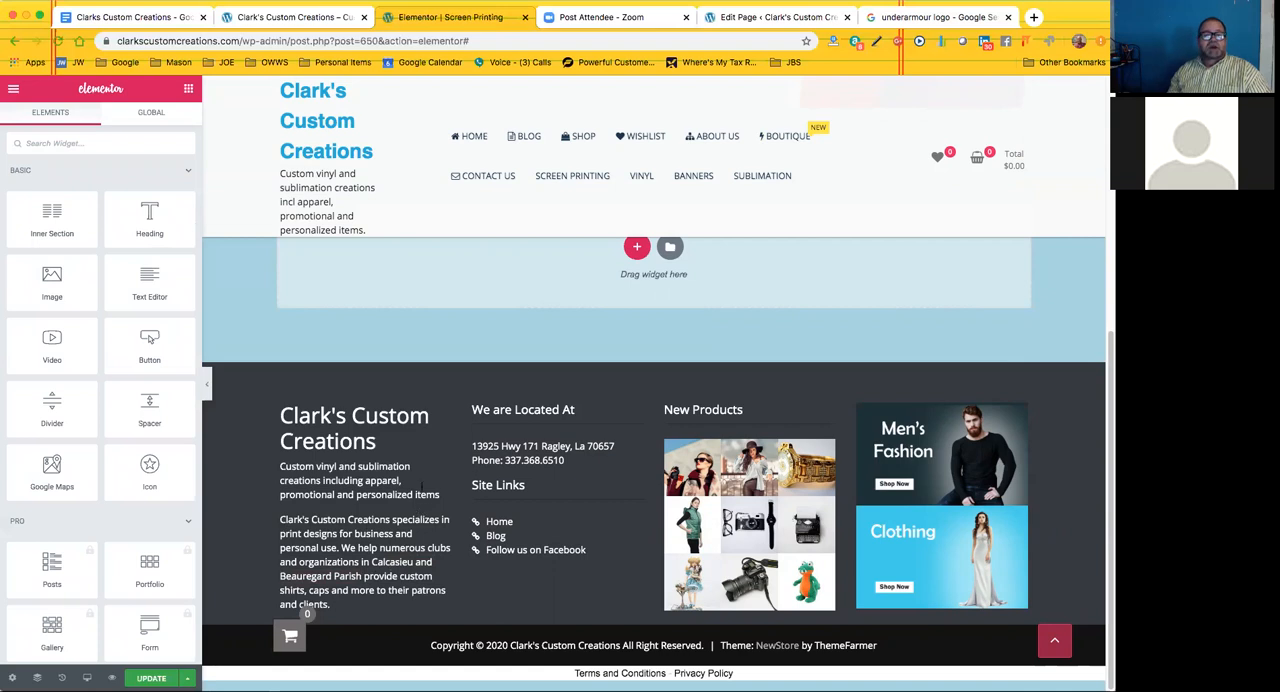
Review the save options for the Screen Printing page and update the published page with the latest edits
scroll(204, 240, up, 5)
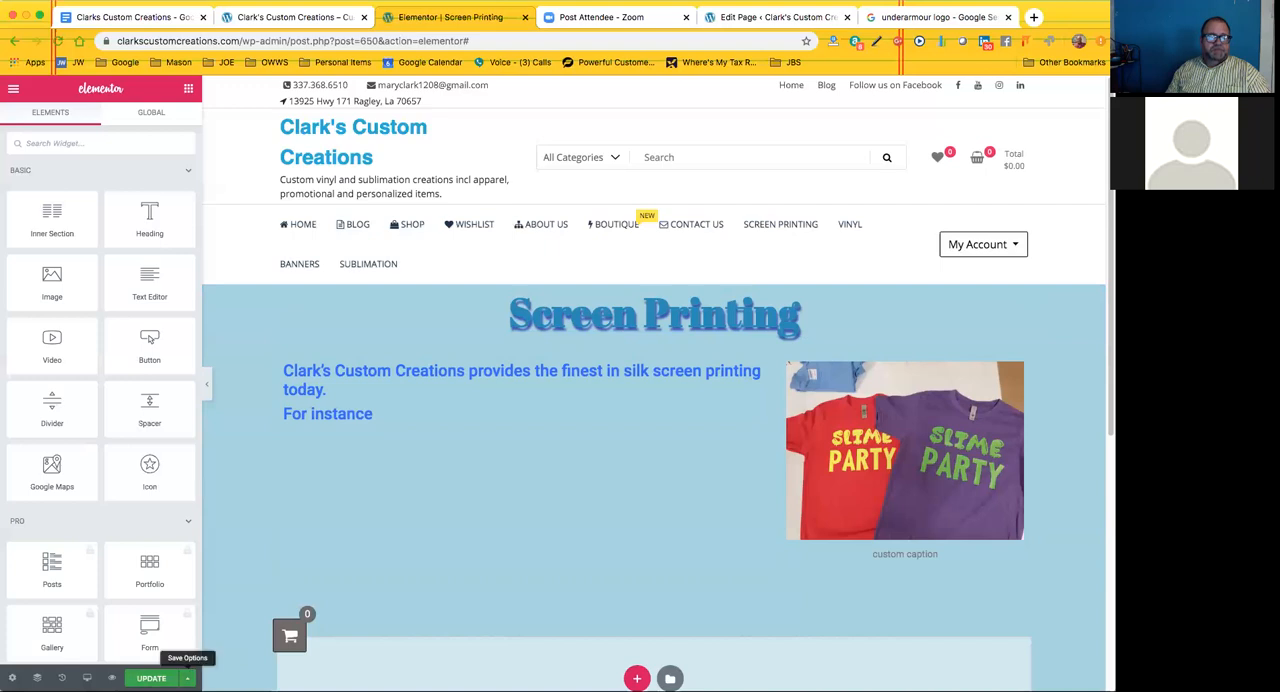
click(187, 678)
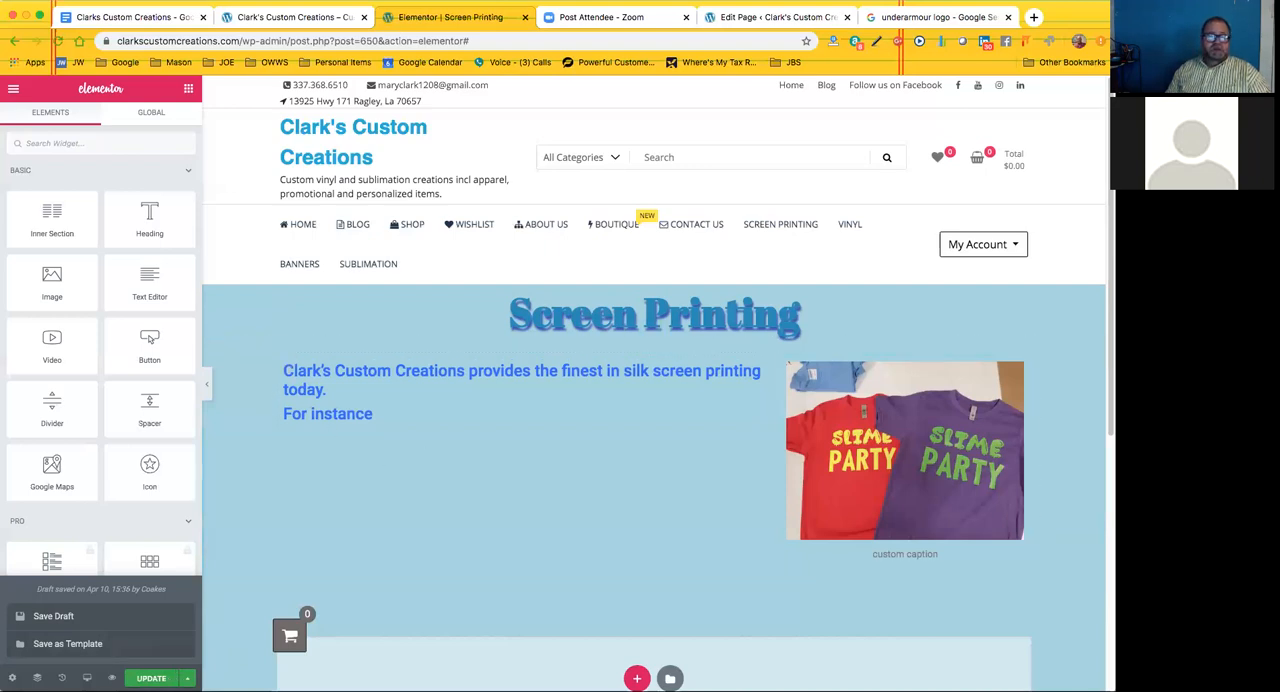
click(151, 678)
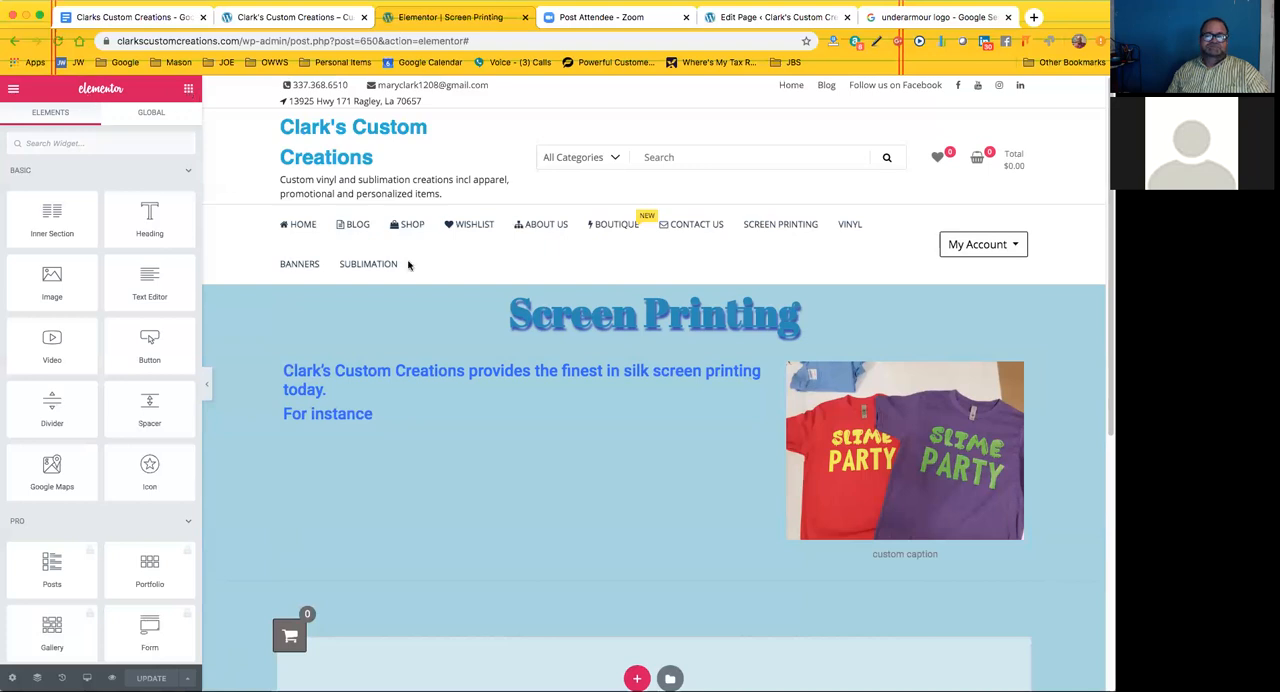
Exit Elementor to the WordPress page editor and return to the list of all pages in the admin area
click(16, 91)
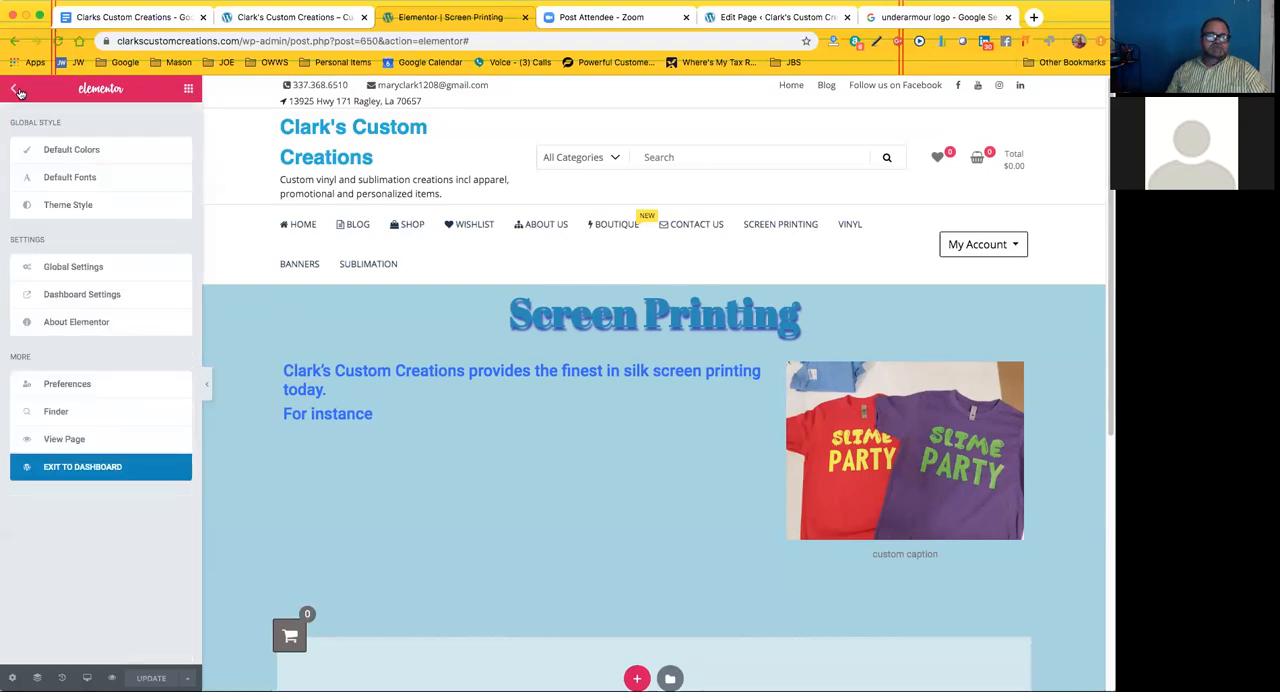
click(101, 468)
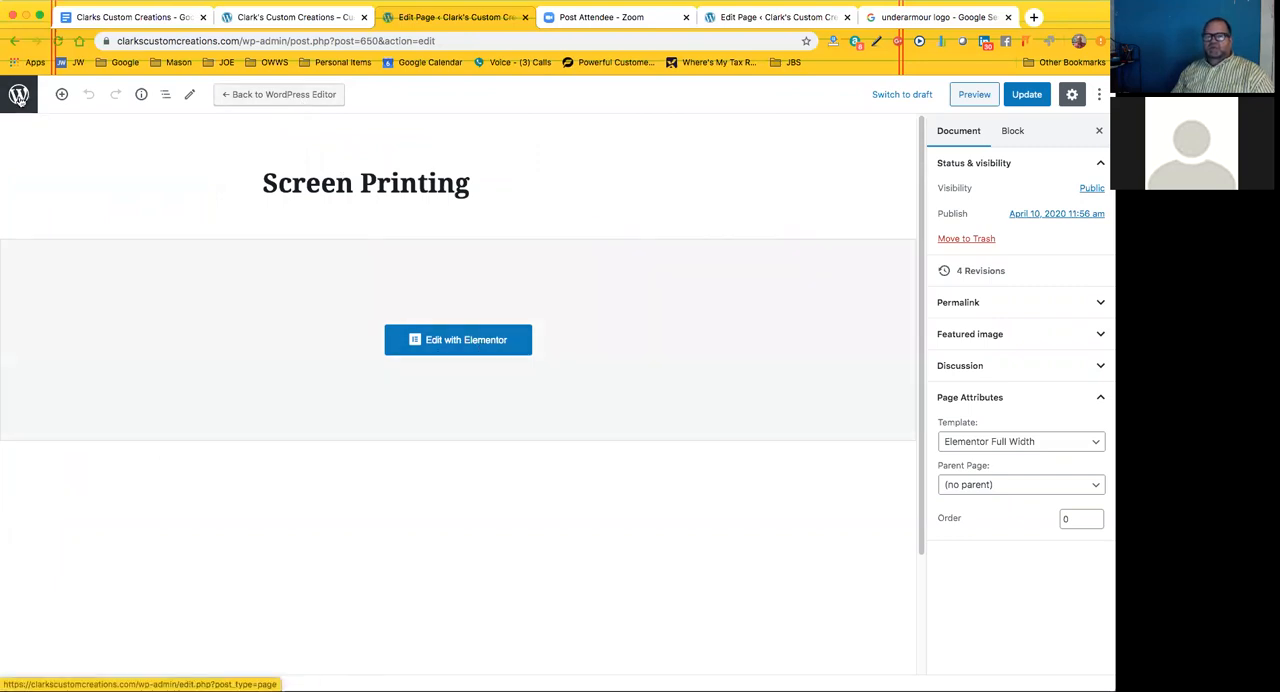
click(19, 97)
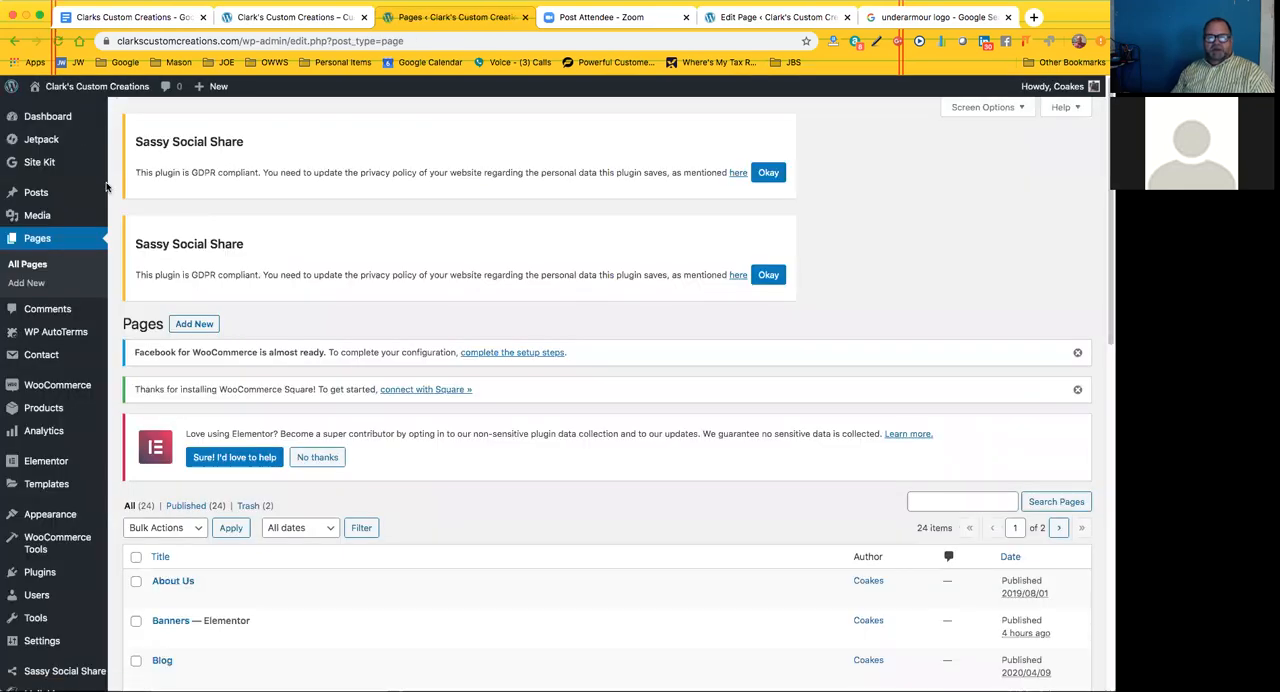
Examine the admin sections for Jetpack, Site Kit, Posts, Media, Comments, WooCommerce and Analytics, including their available subpages
scroll(213, 364, down, 4)
scroll(213, 364, up, 4)
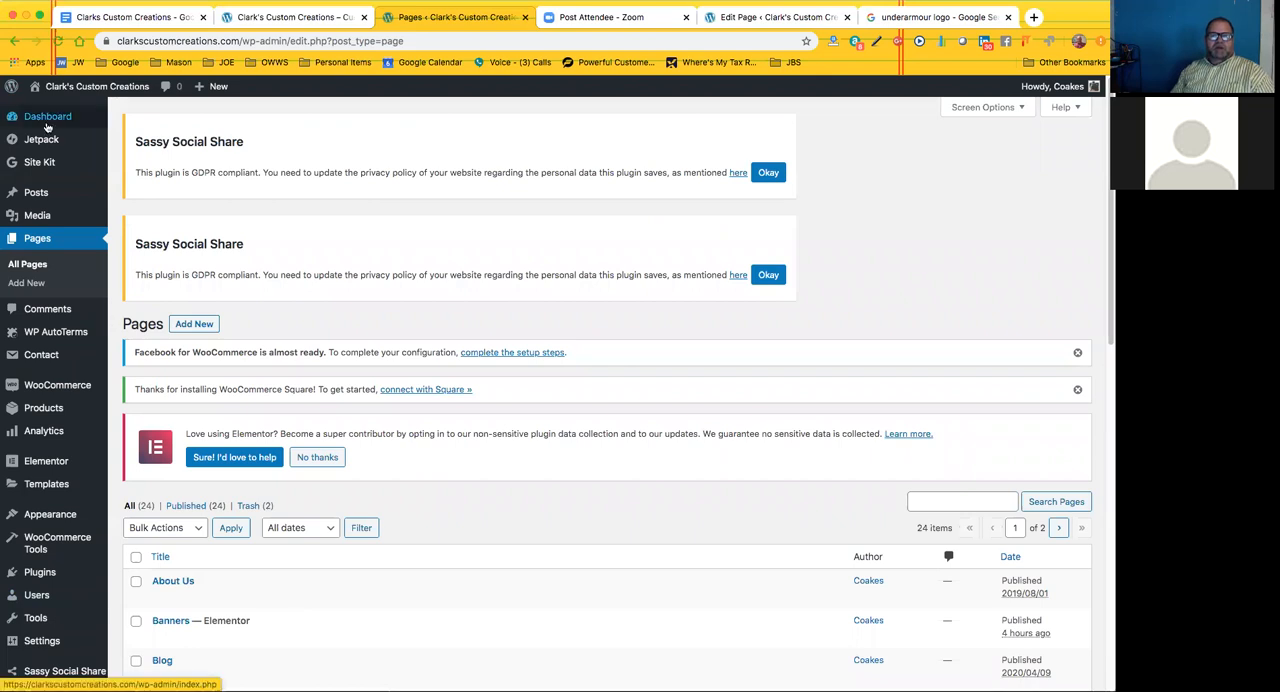
mouse_move(43, 145)
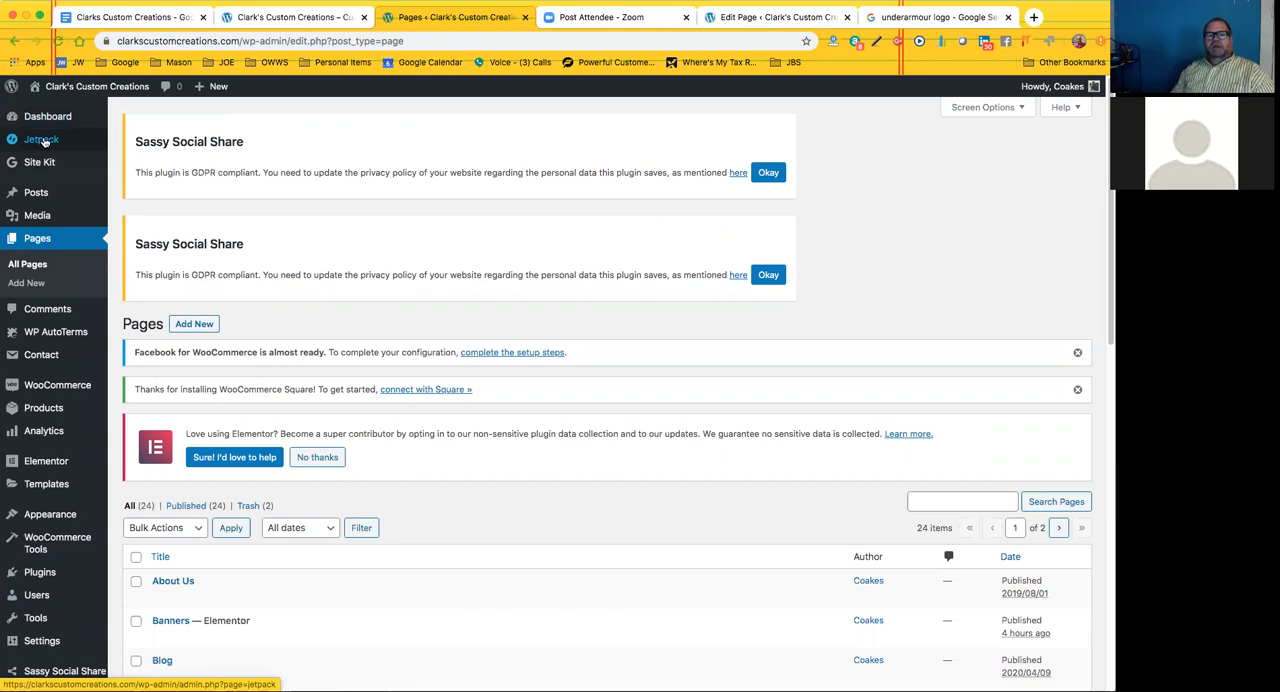
mouse_move(46, 167)
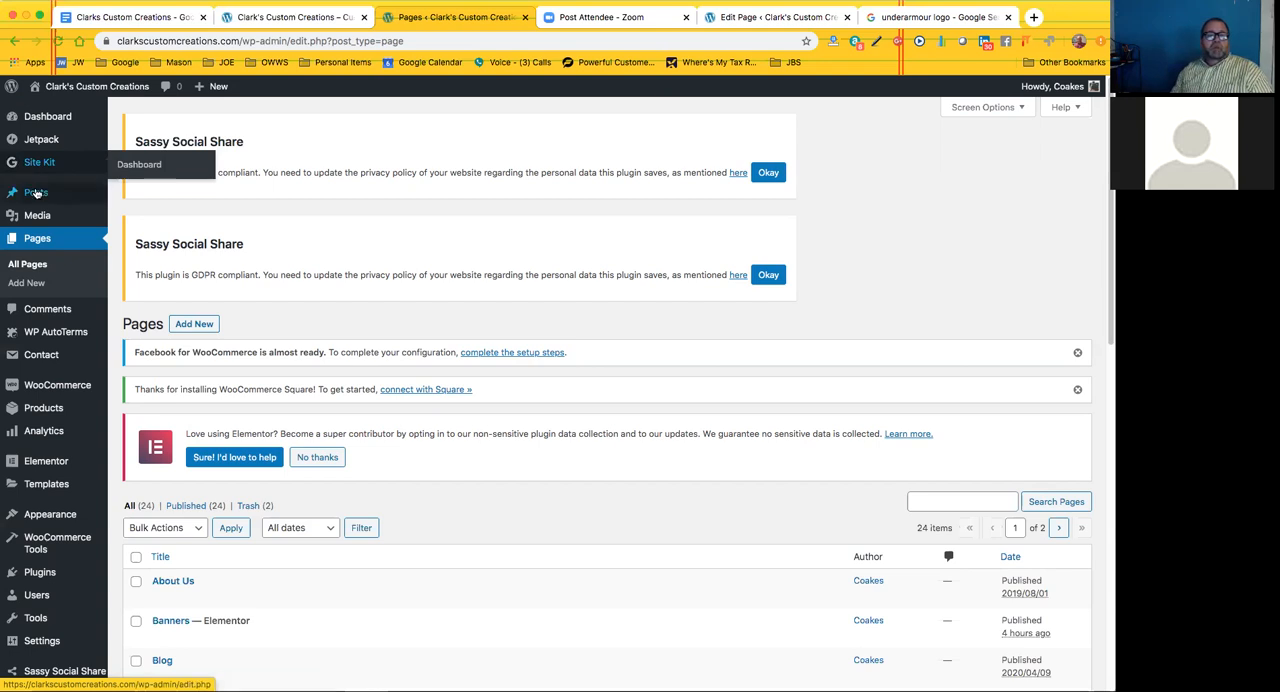
mouse_move(37, 193)
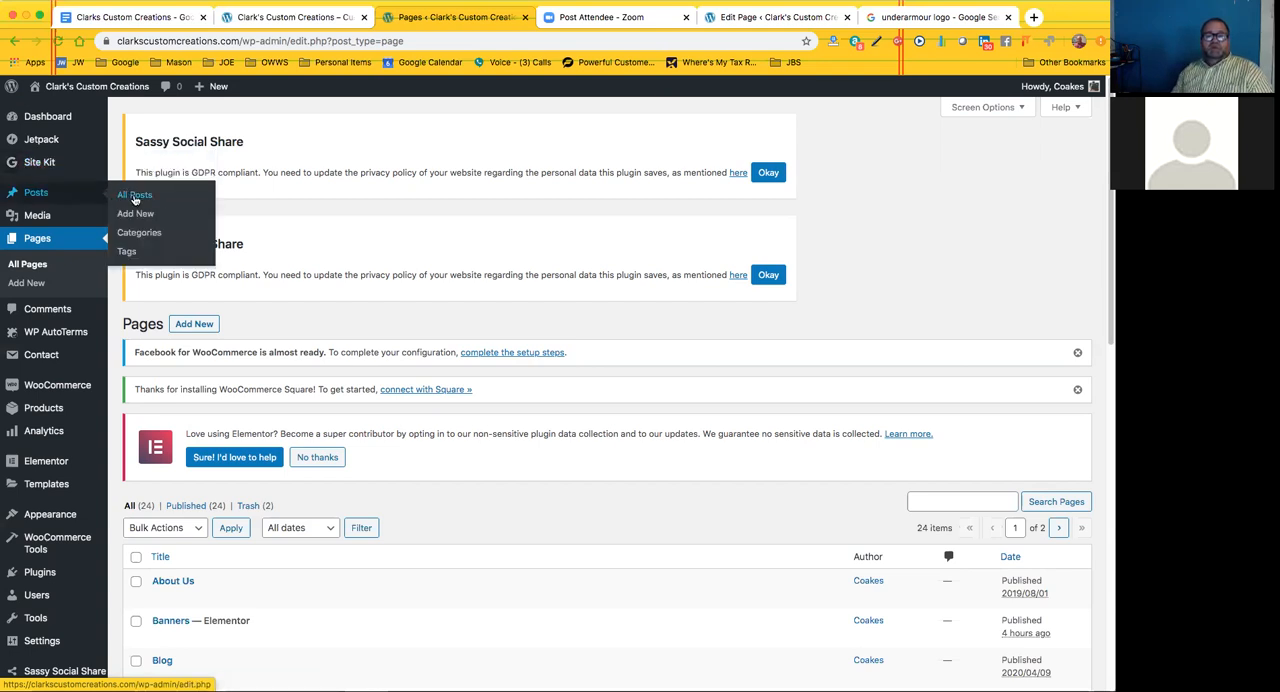
mouse_move(40, 216)
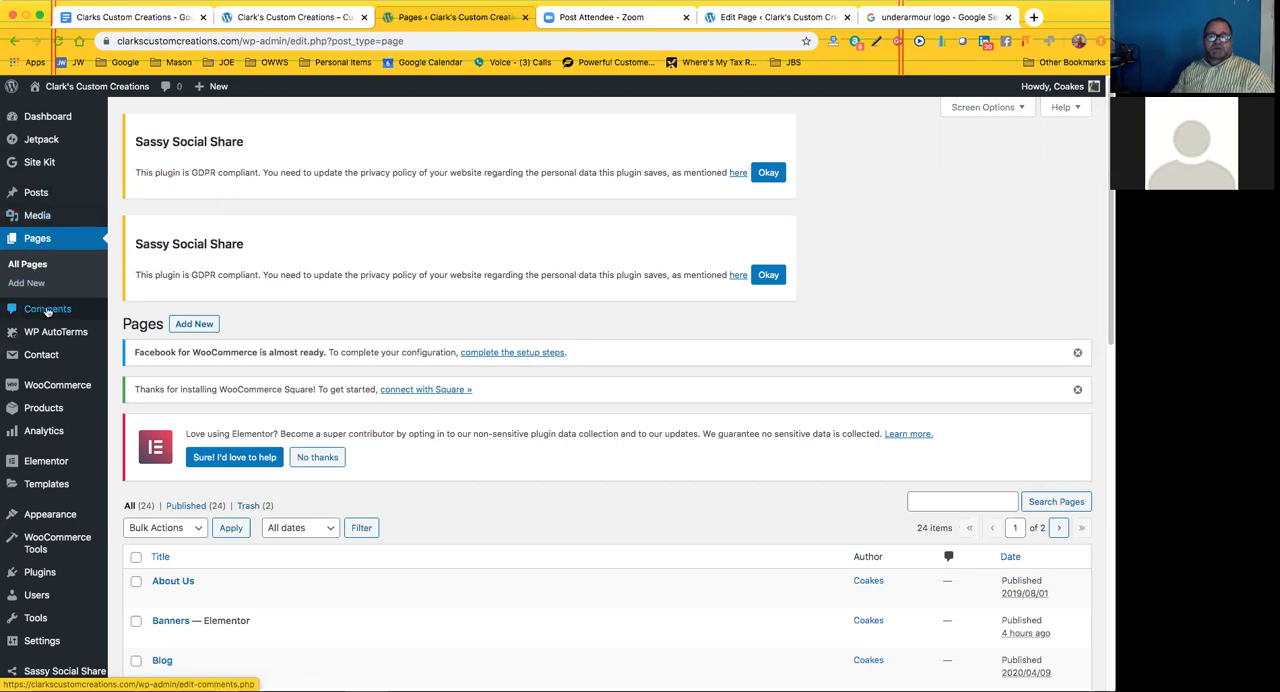
mouse_move(60, 388)
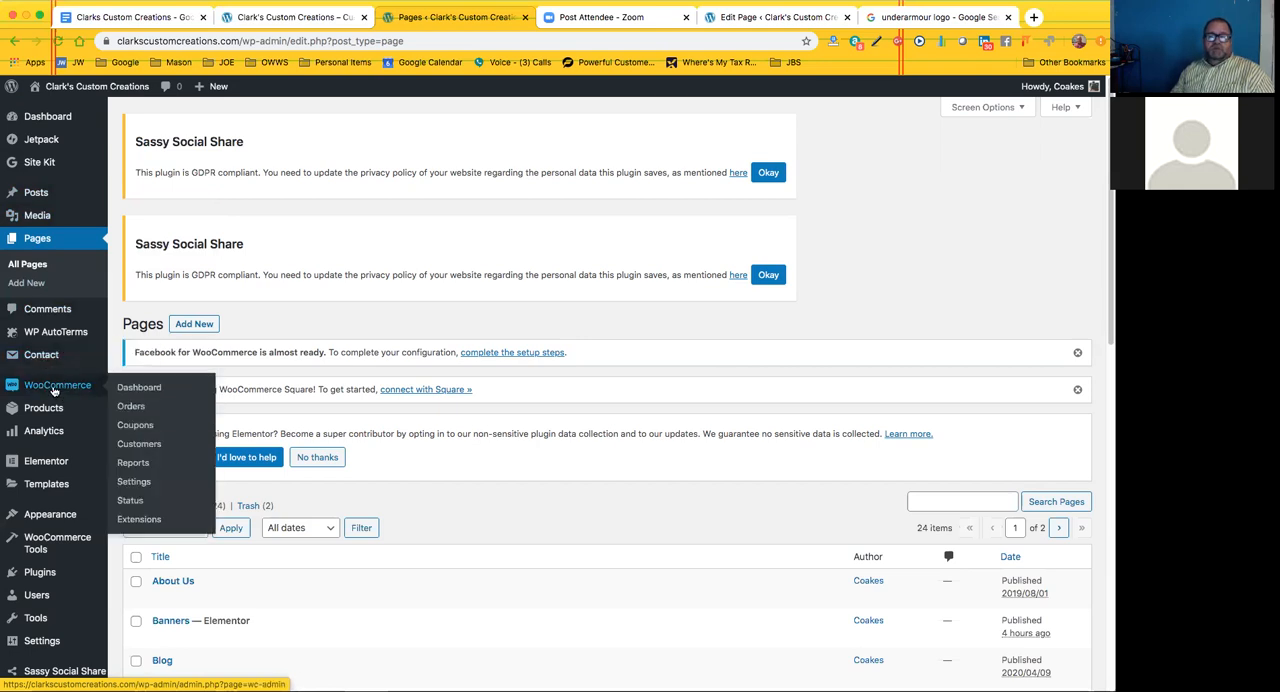
scroll(54, 391, down, 1)
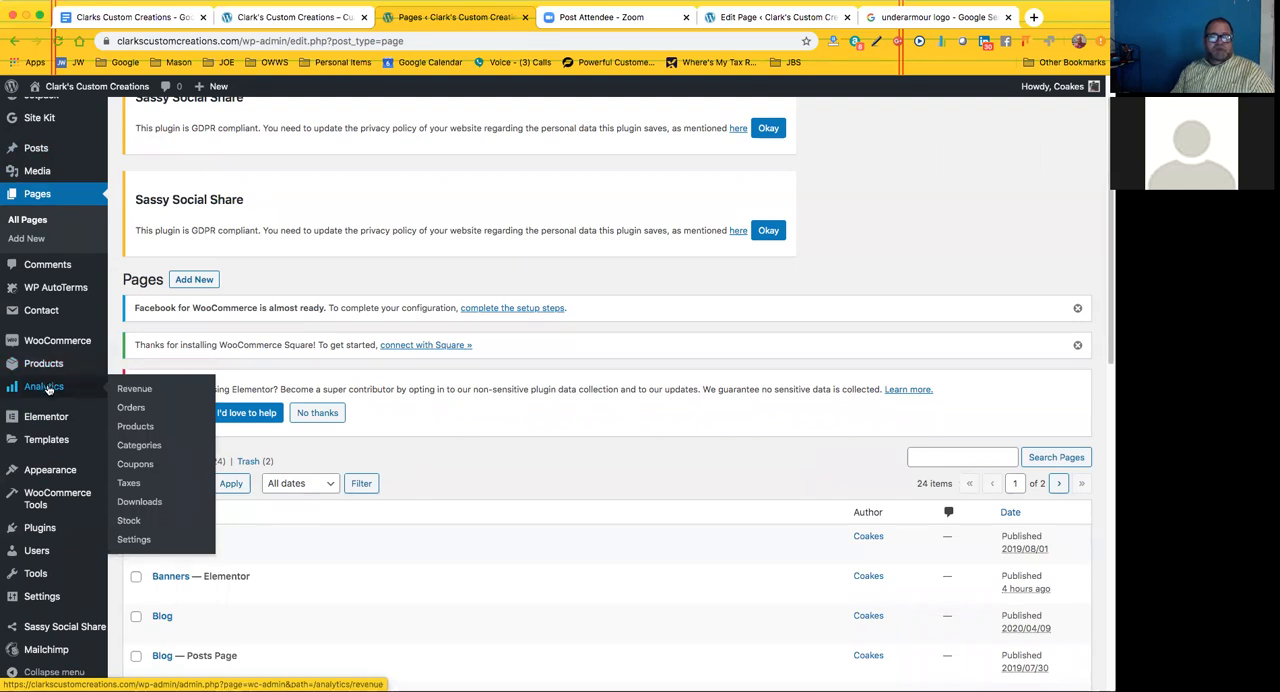
scroll(40, 471, down, 1)
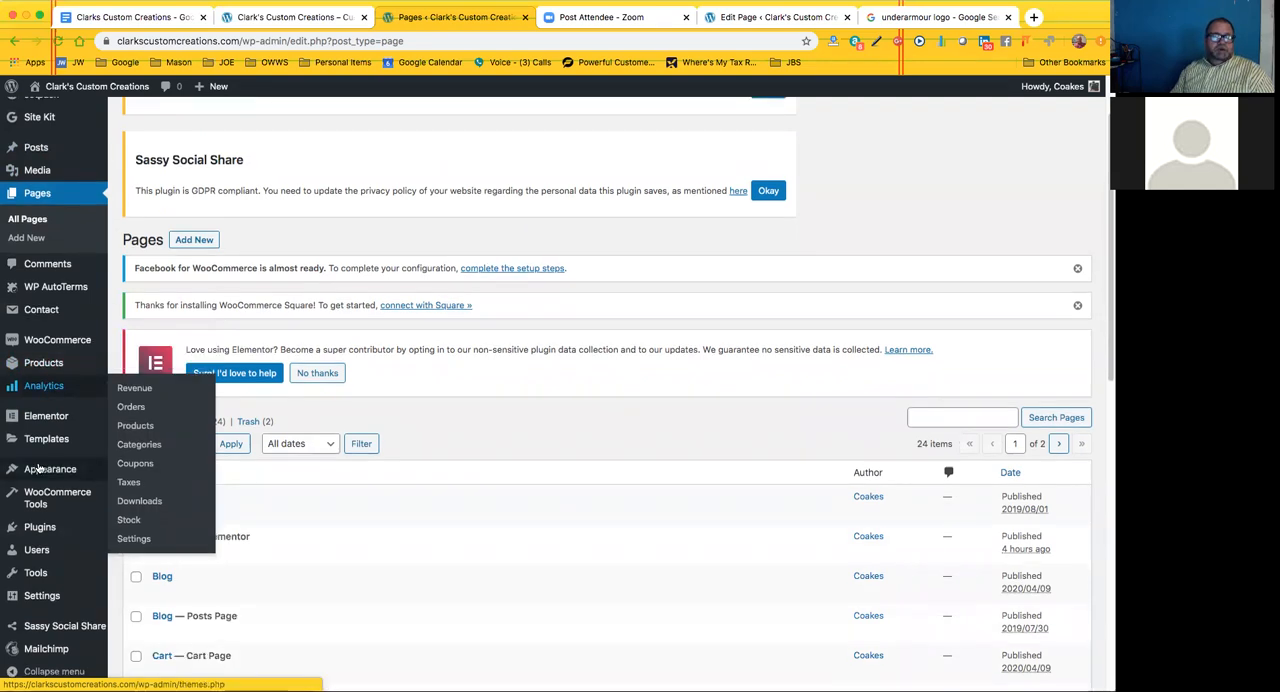
Examine the options offered under Appearance, Plugins and WooCommerce Tools in the site administration
mouse_move(42, 478)
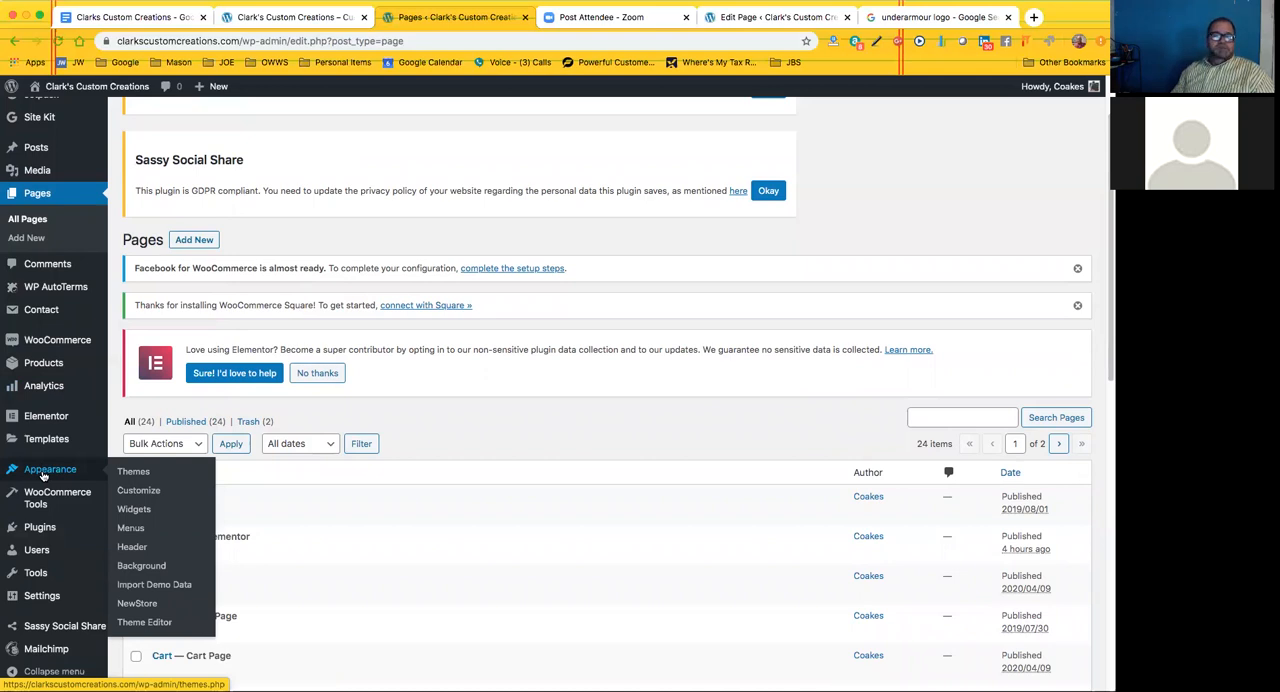
scroll(48, 470, up, 1)
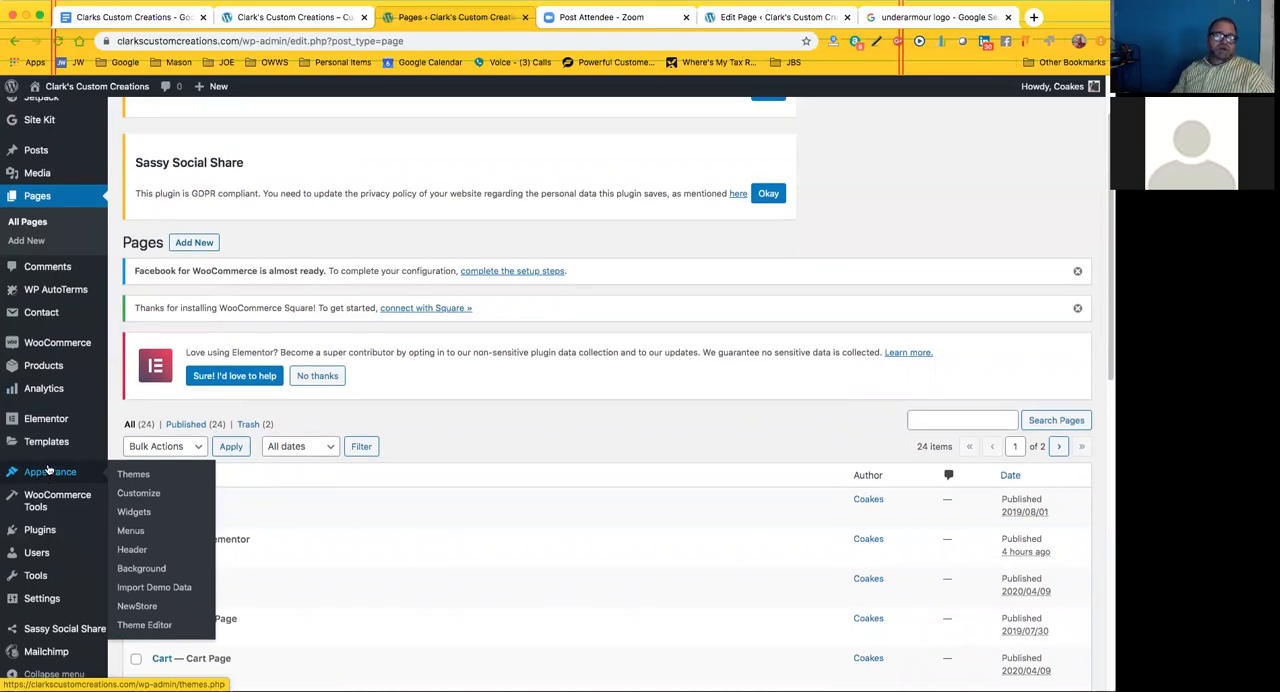
scroll(48, 470, up, 2)
scroll(48, 468, down, 3)
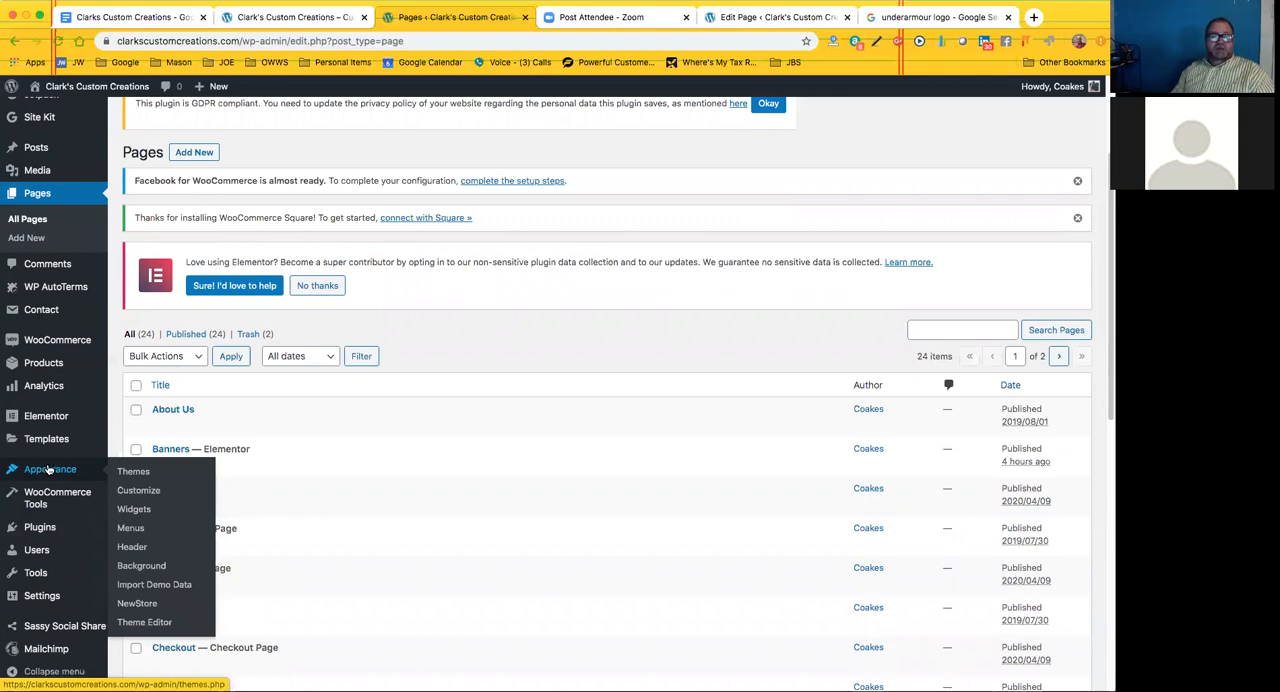
mouse_move(41, 576)
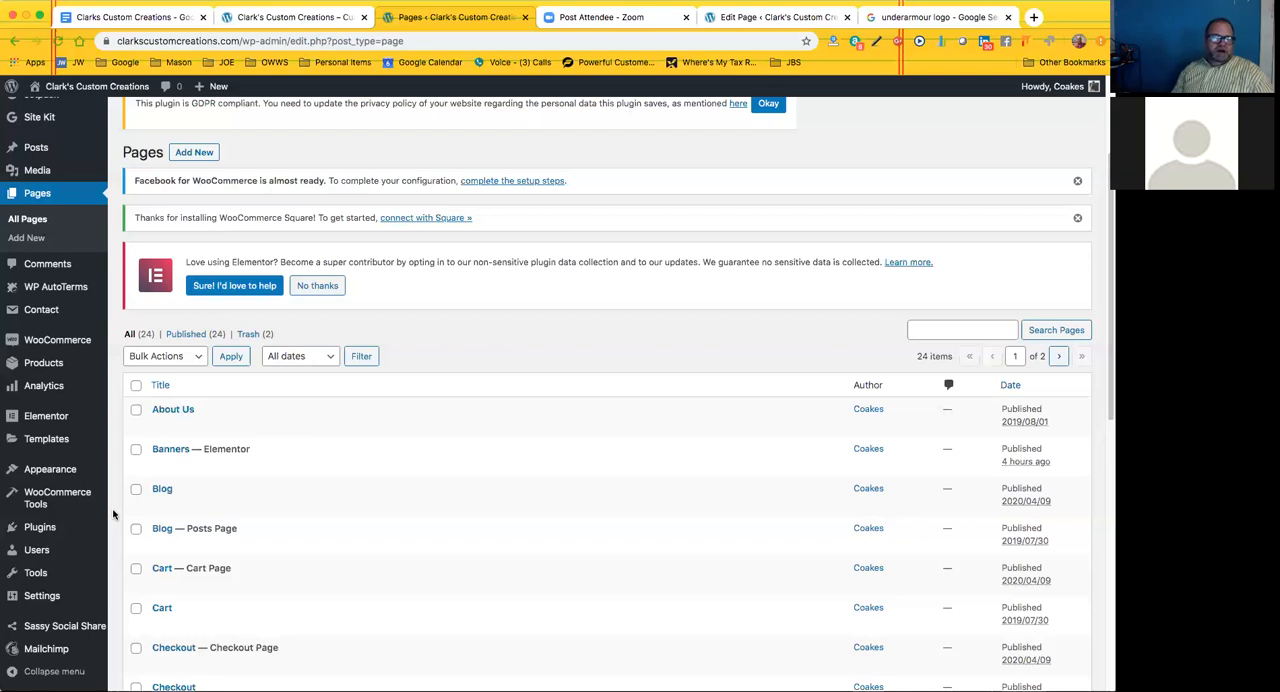
mouse_move(54, 531)
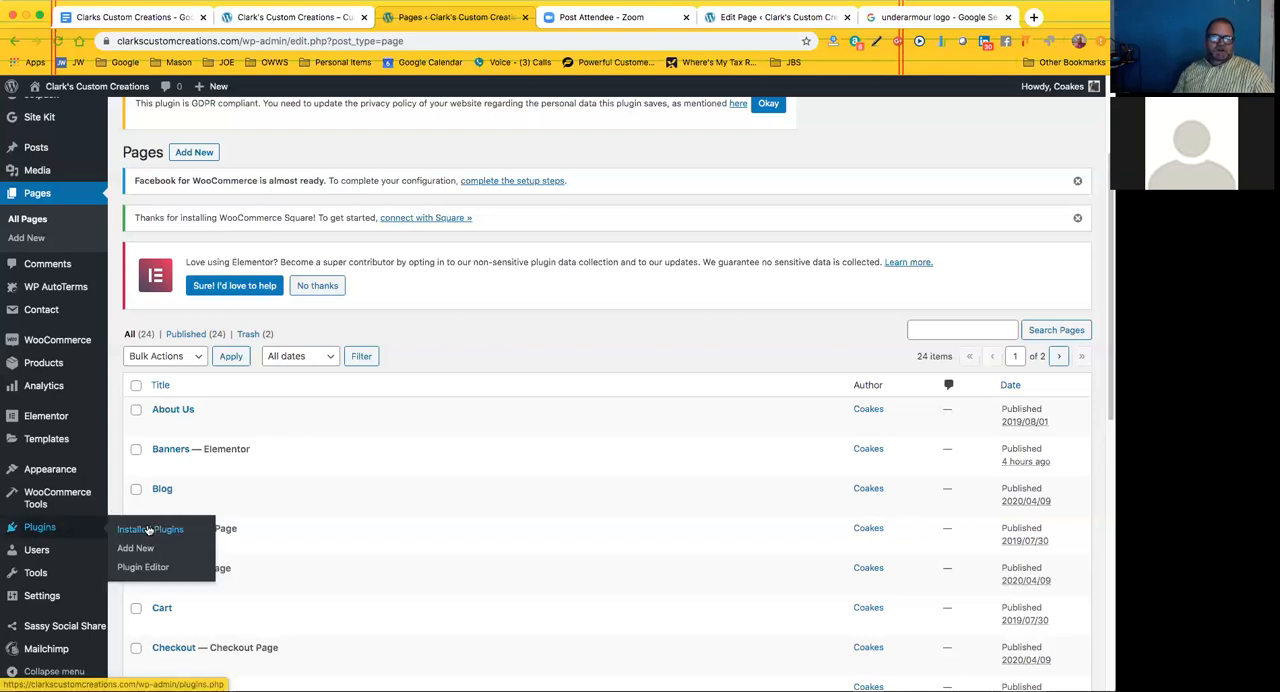
scroll(52, 533, down, 1)
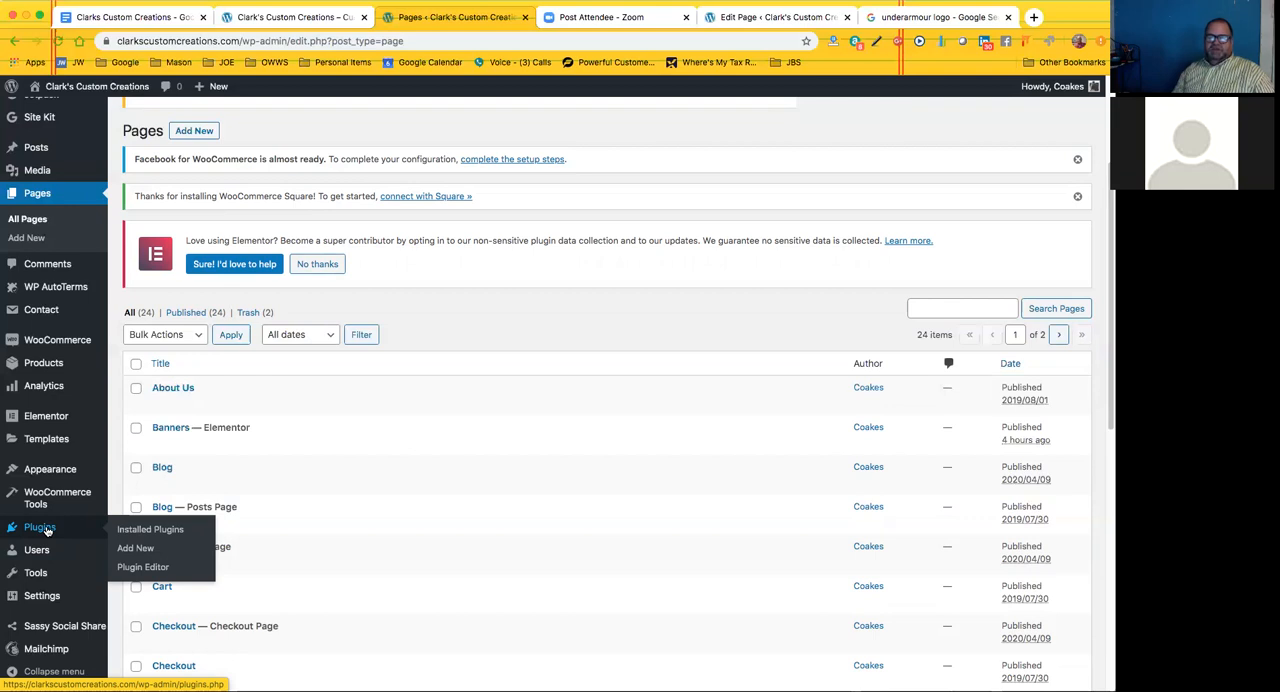
mouse_move(110, 503)
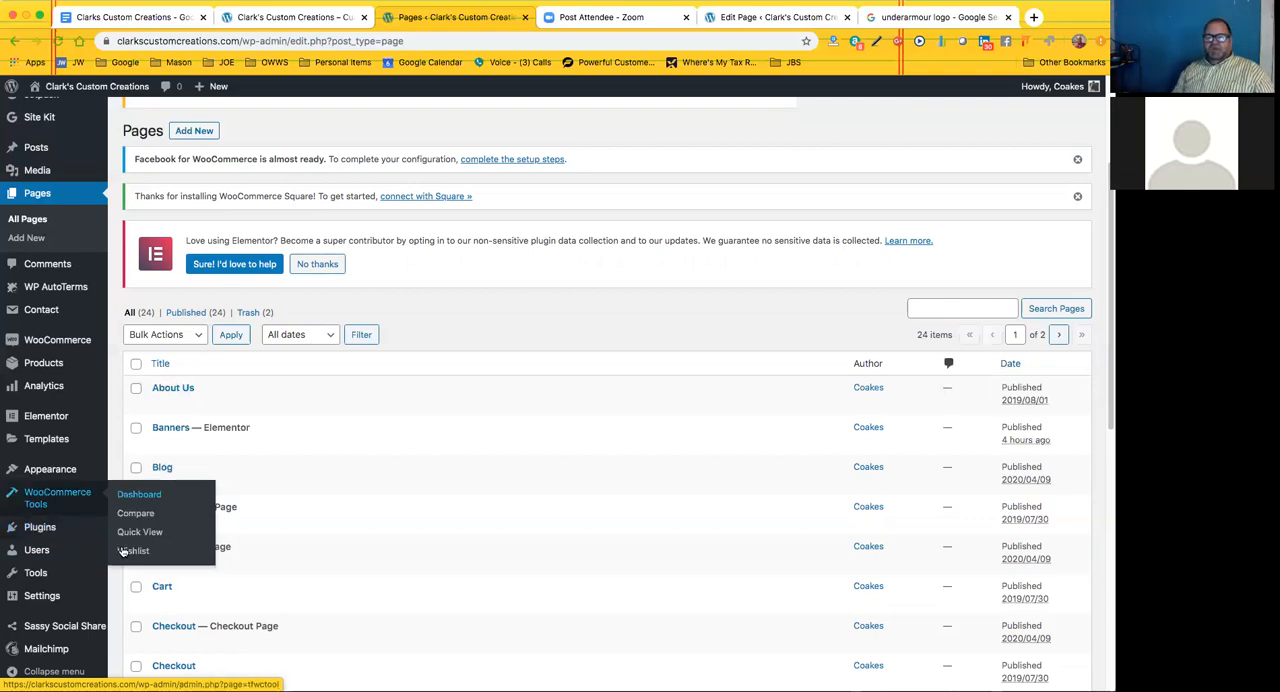
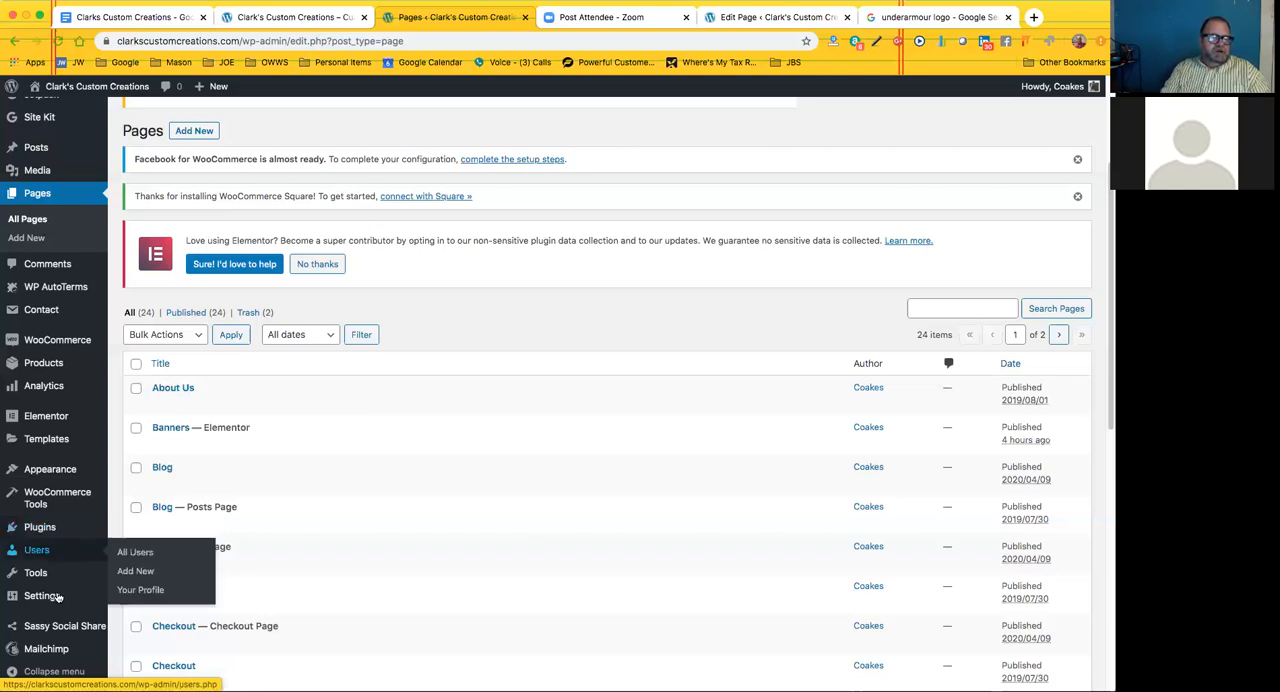
Look over the Plugins and Settings subpages in the site administration and open the General Settings
mouse_move(57, 597)
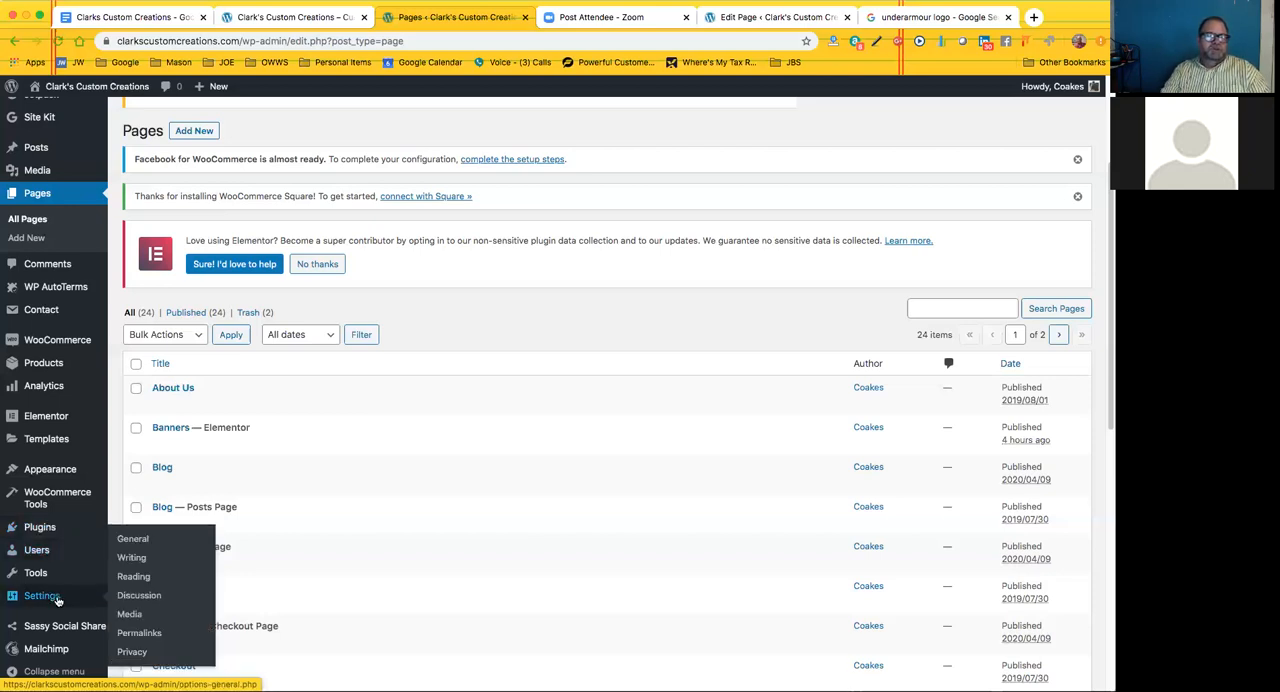
scroll(328, 433, down, 5)
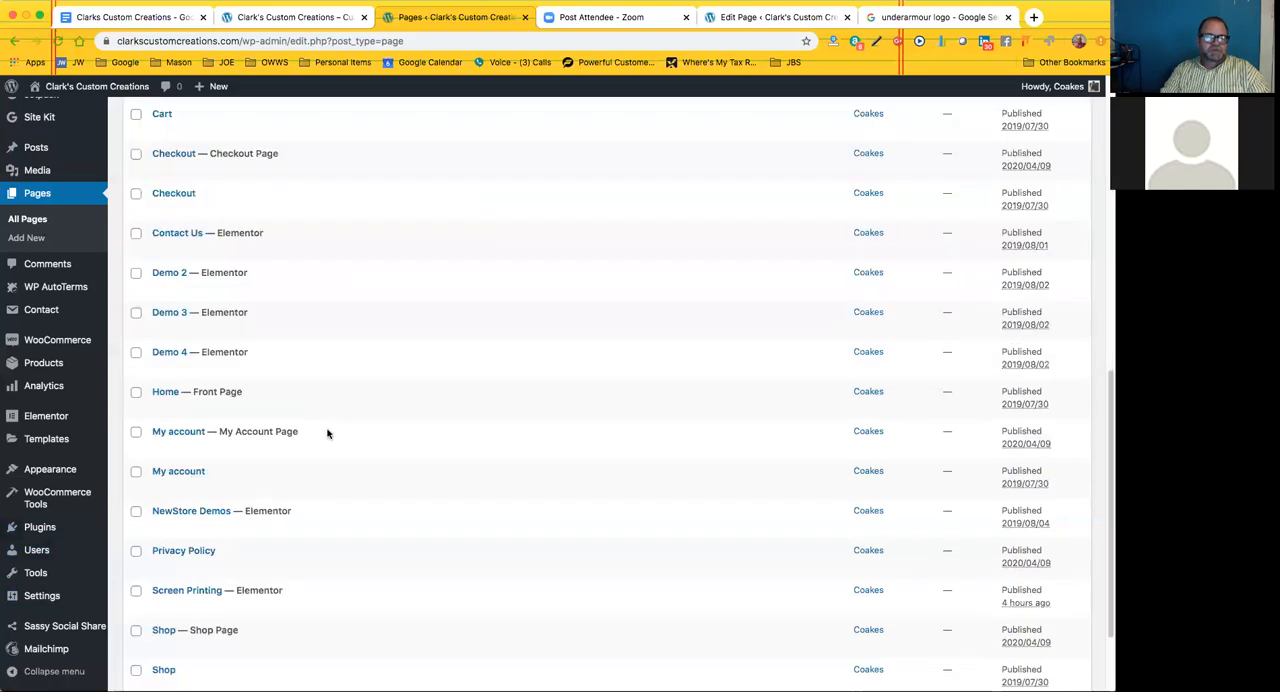
scroll(328, 433, down, 2)
scroll(328, 434, up, 2)
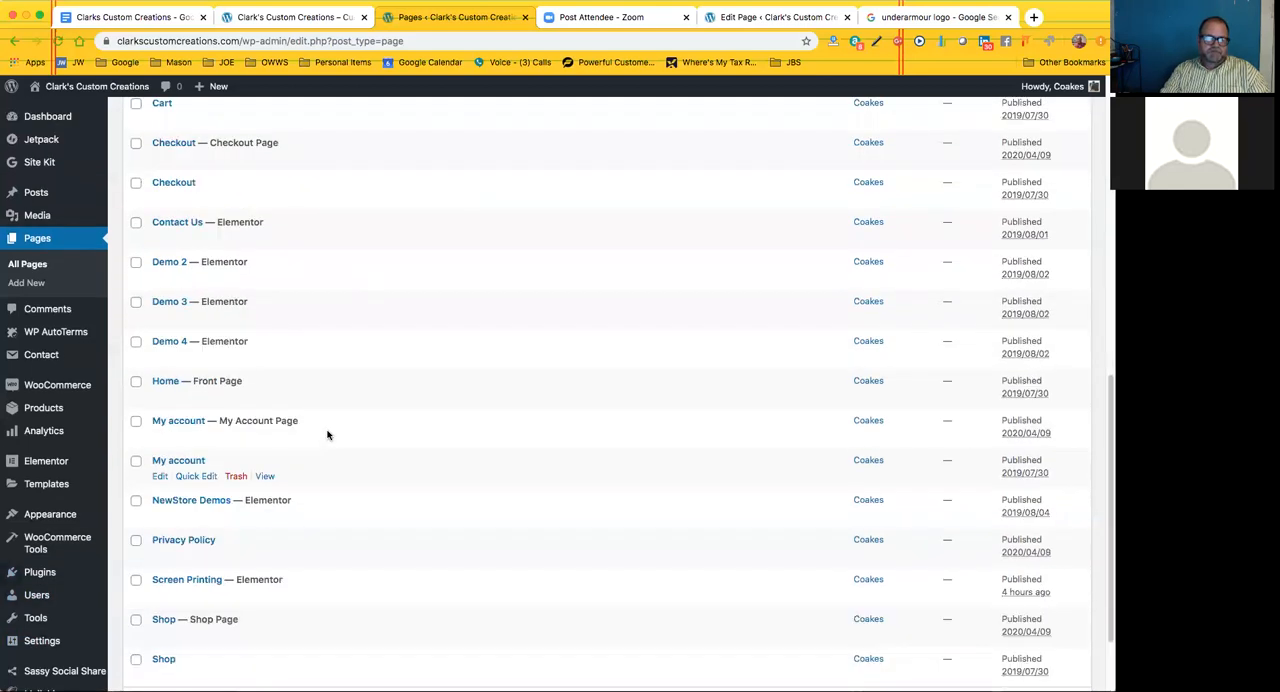
scroll(328, 433, up, 1)
mouse_move(40, 572)
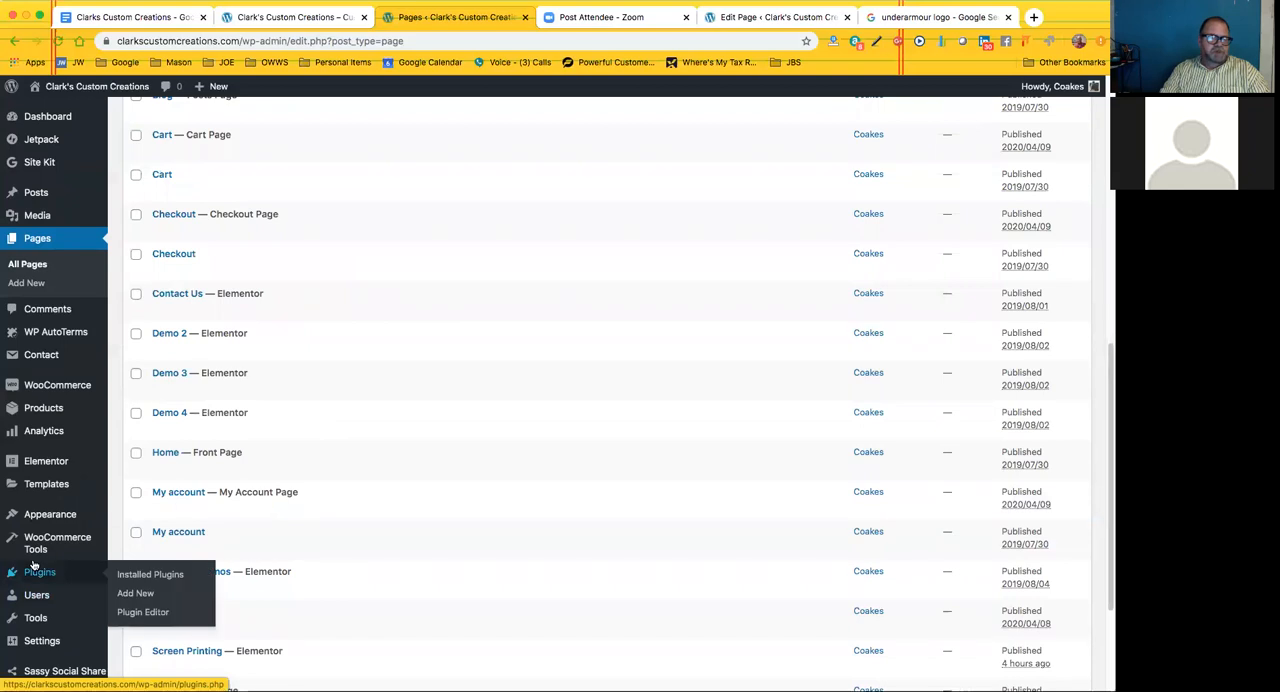
mouse_move(50, 641)
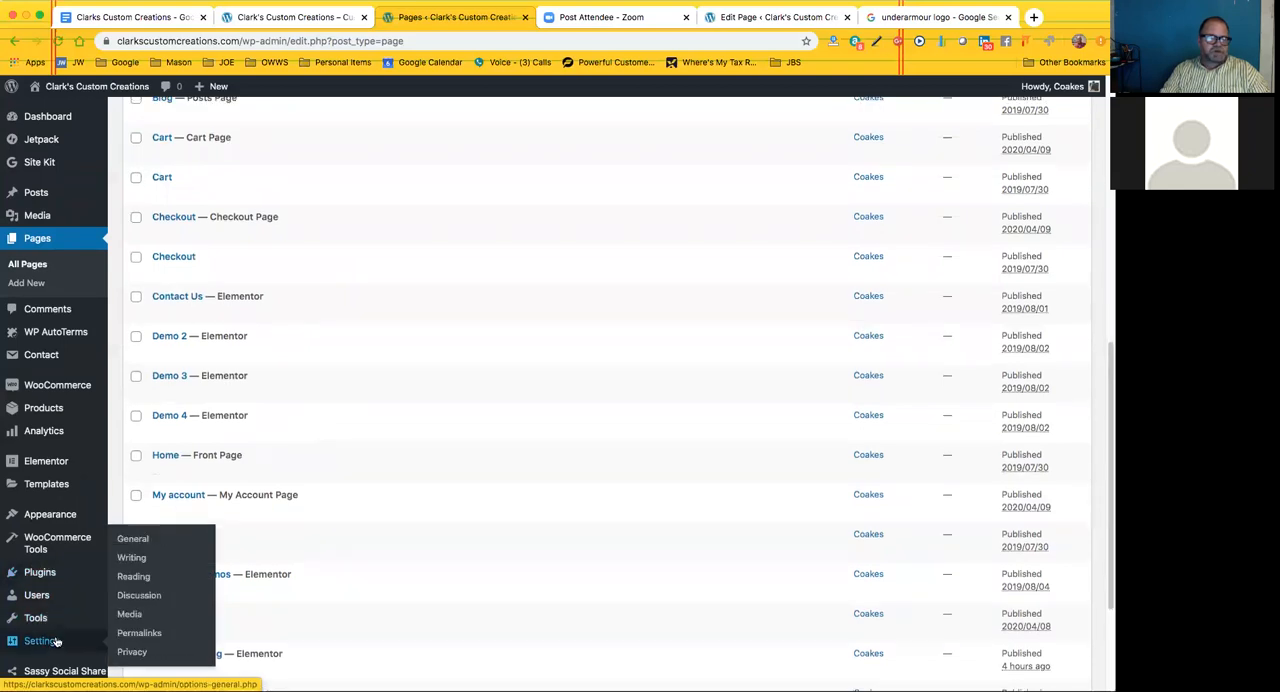
click(145, 541)
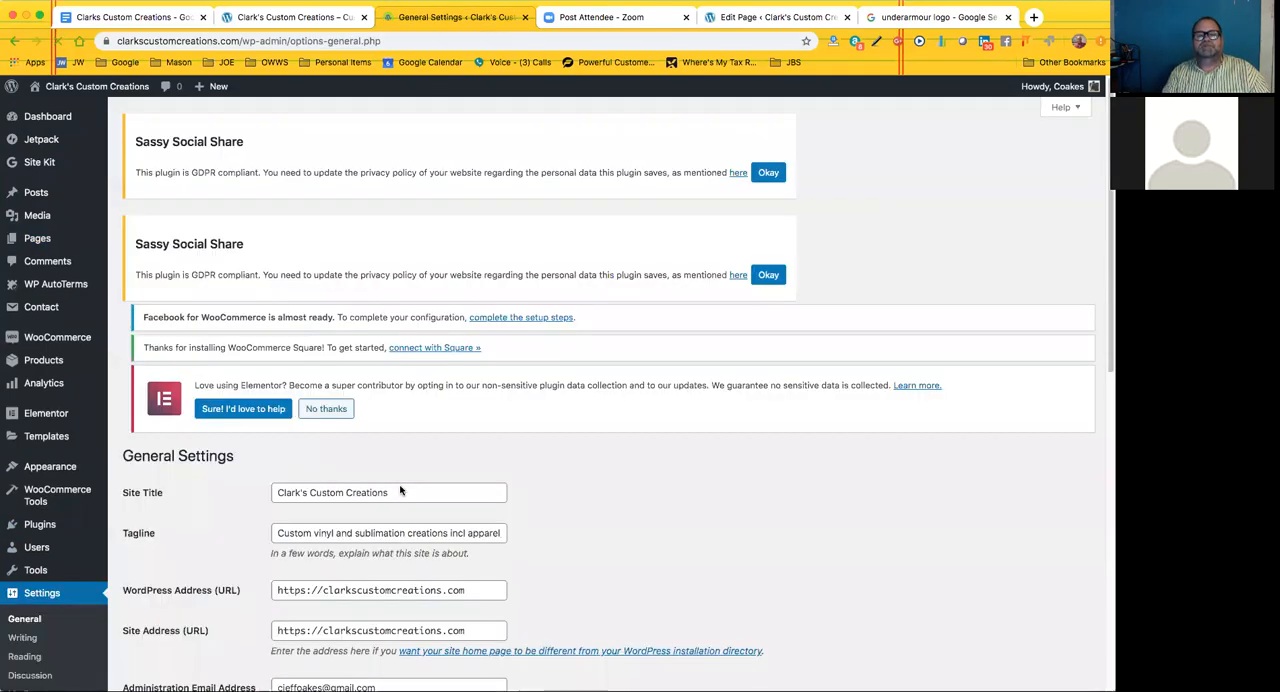
Review the site title, tagline, WordPress and site addresses, and administration email field in the General Settings
scroll(485, 447, down, 3)
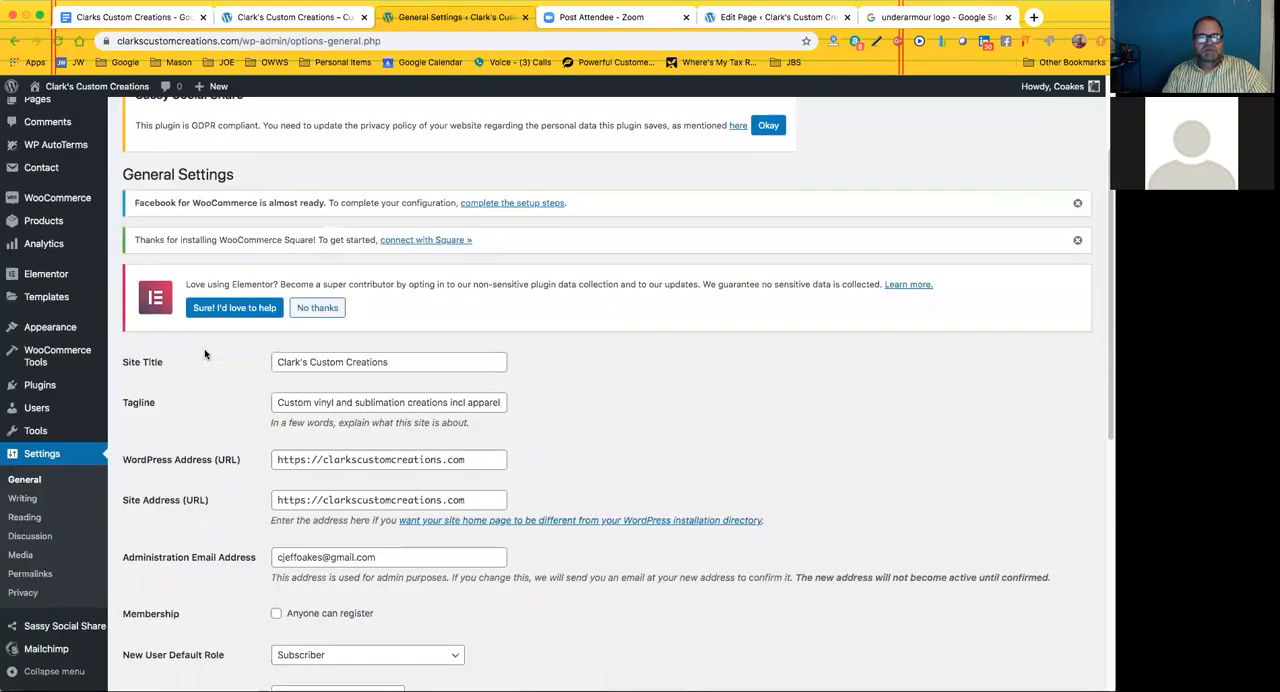
scroll(381, 418, down, 1)
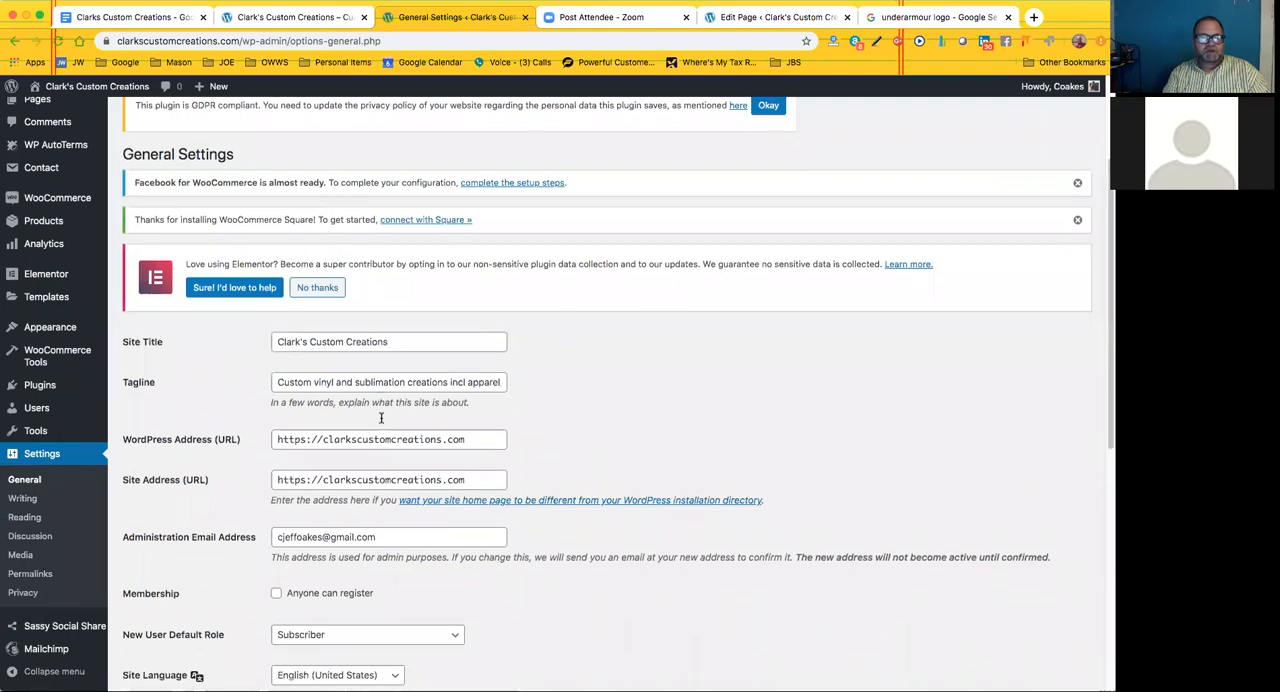
scroll(237, 452, down, 2)
scroll(246, 446, down, 1)
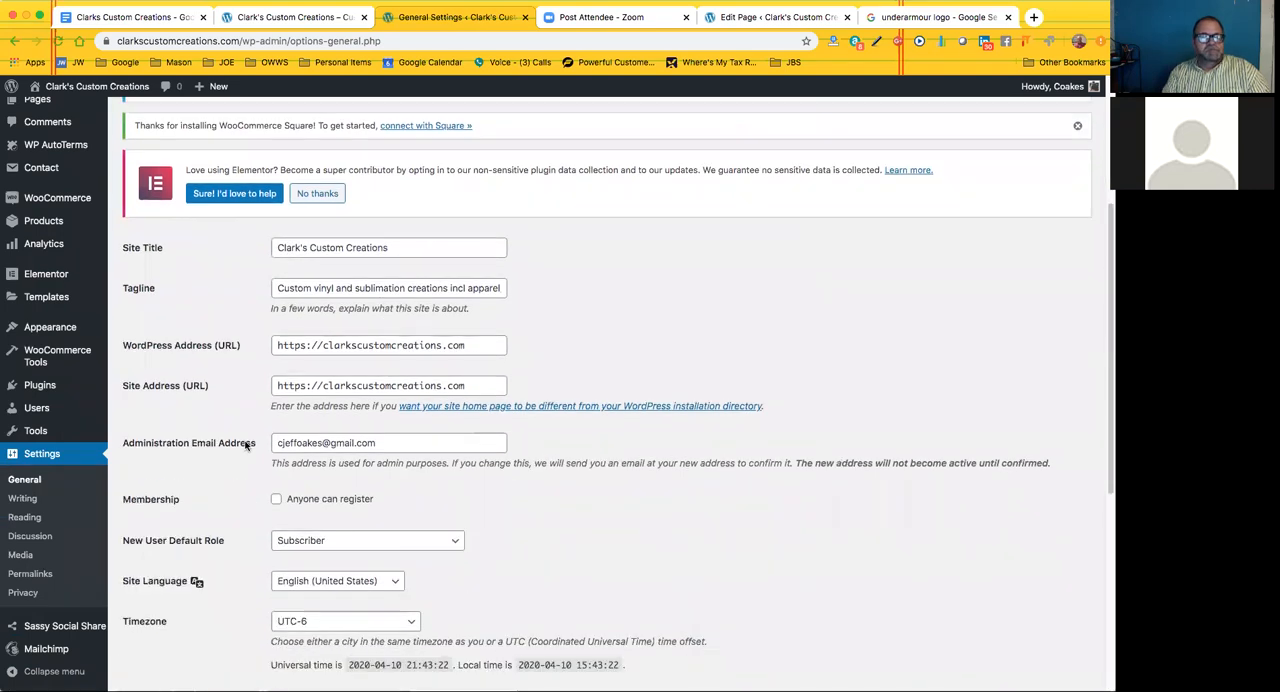
scroll(189, 437, down, 1)
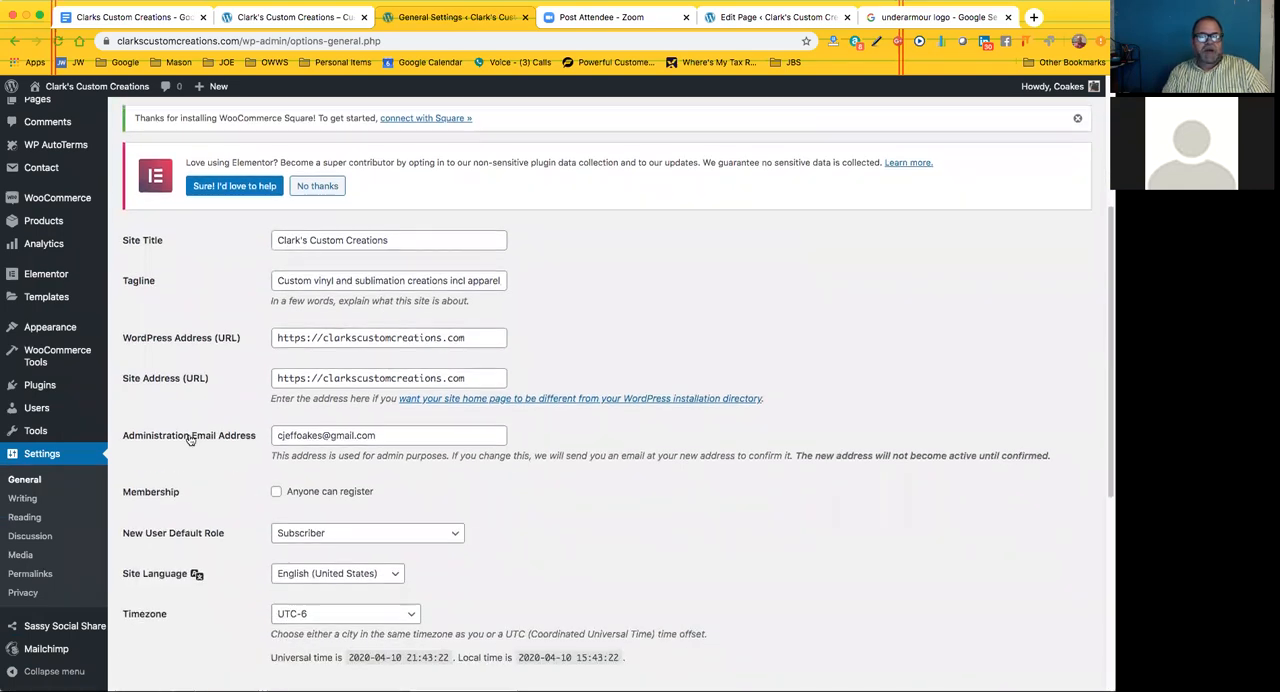
click(381, 436)
click(555, 439)
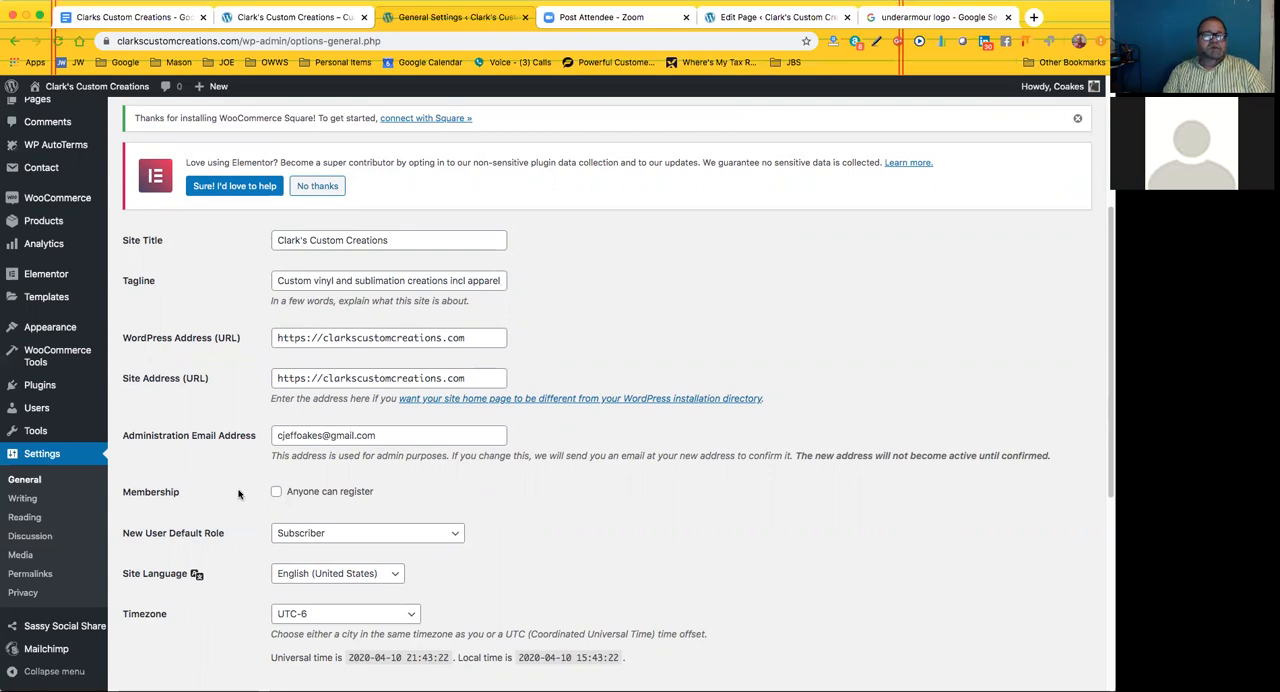
Examine the membership, default user role, language, timezone, date and time format, and week start options in General Settings
mouse_move(36, 410)
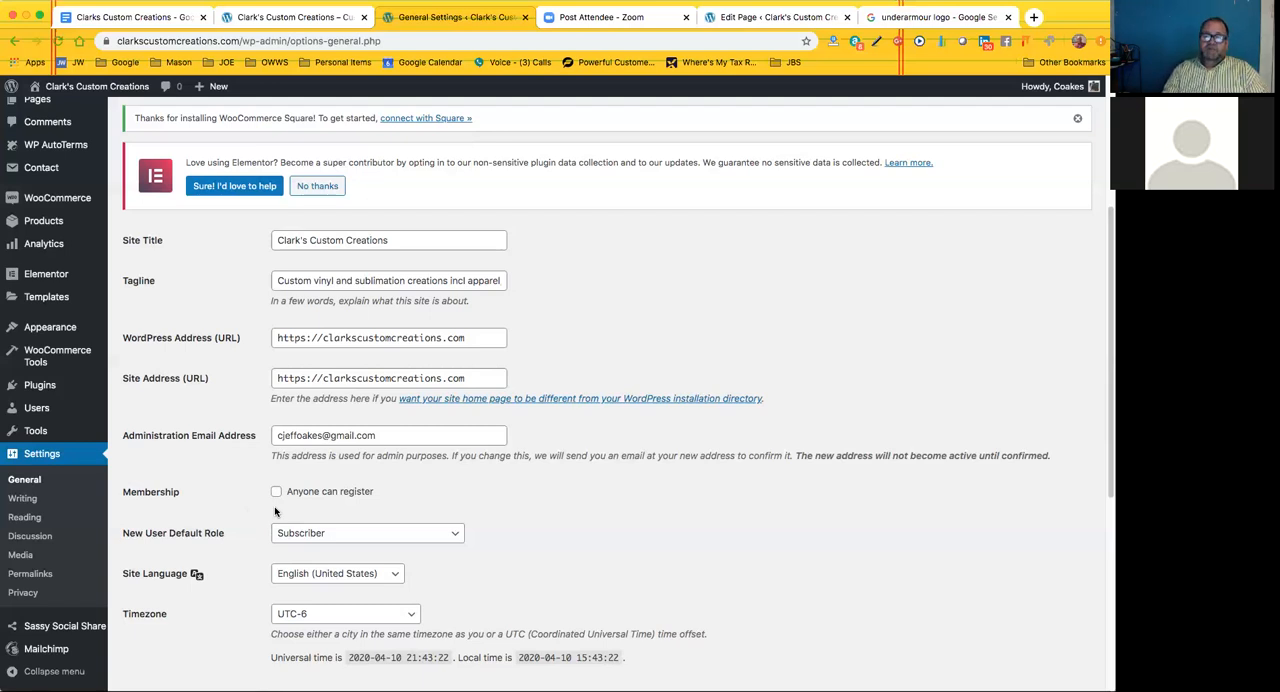
scroll(276, 512, down, 4)
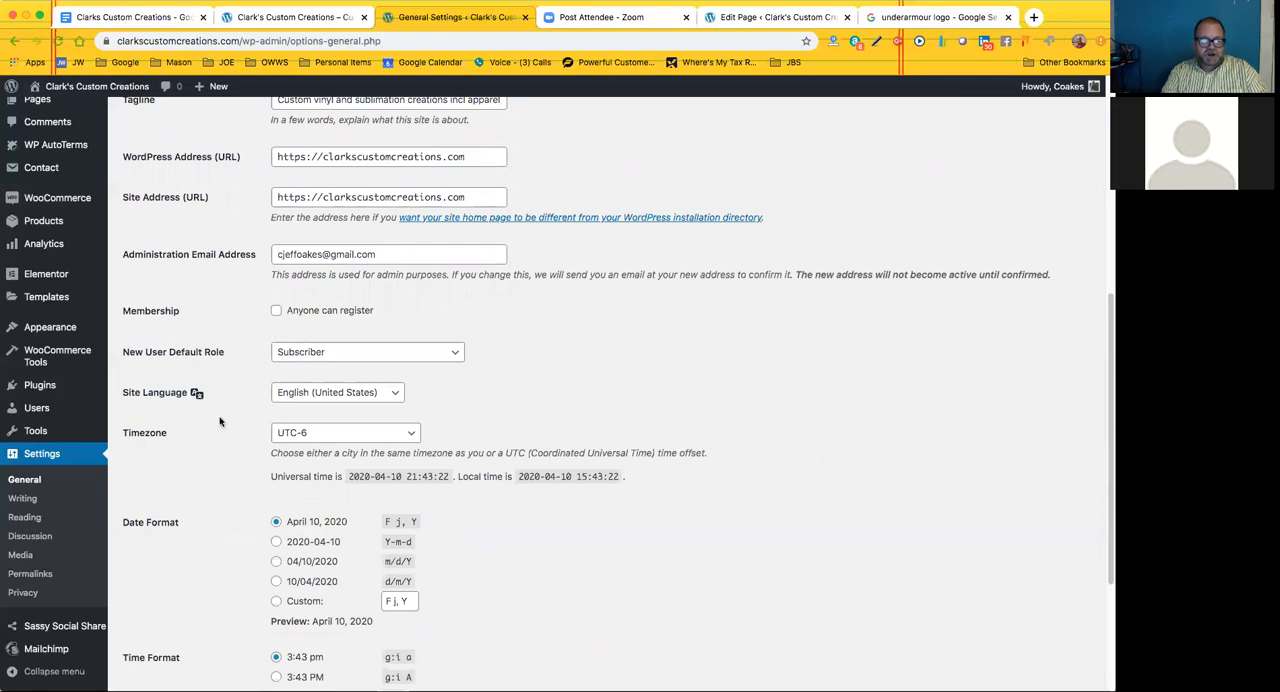
scroll(231, 418, down, 2)
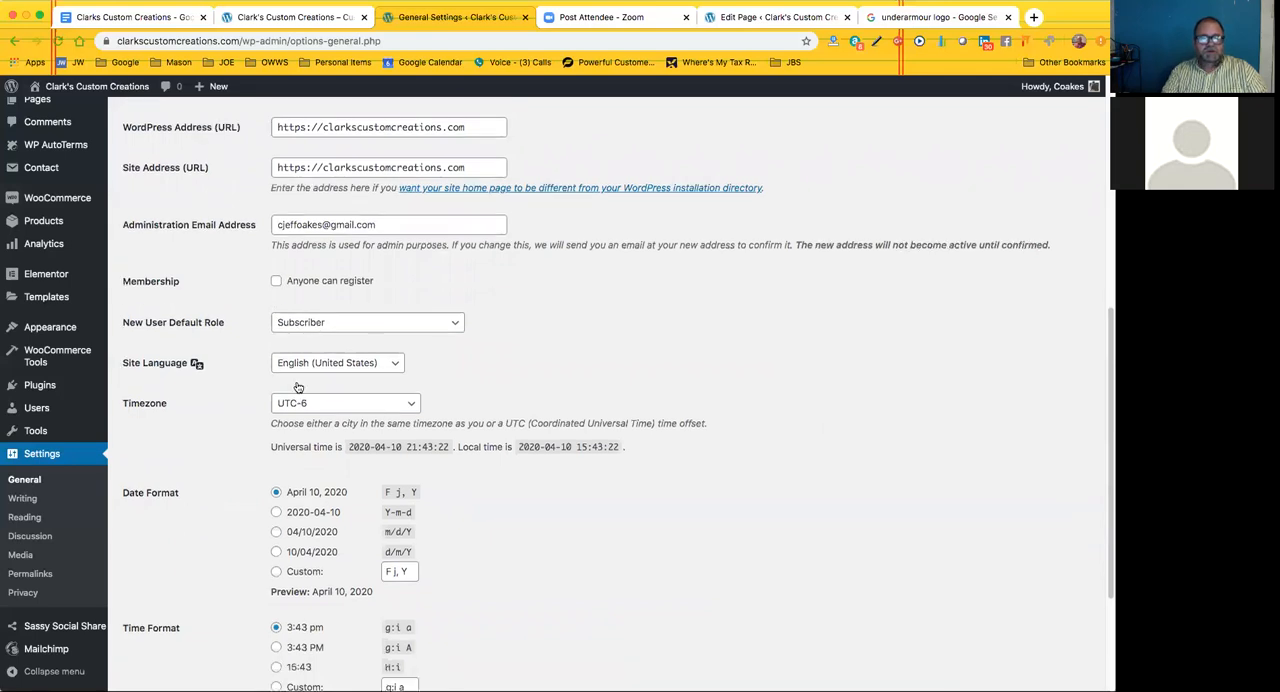
scroll(318, 387, down, 1)
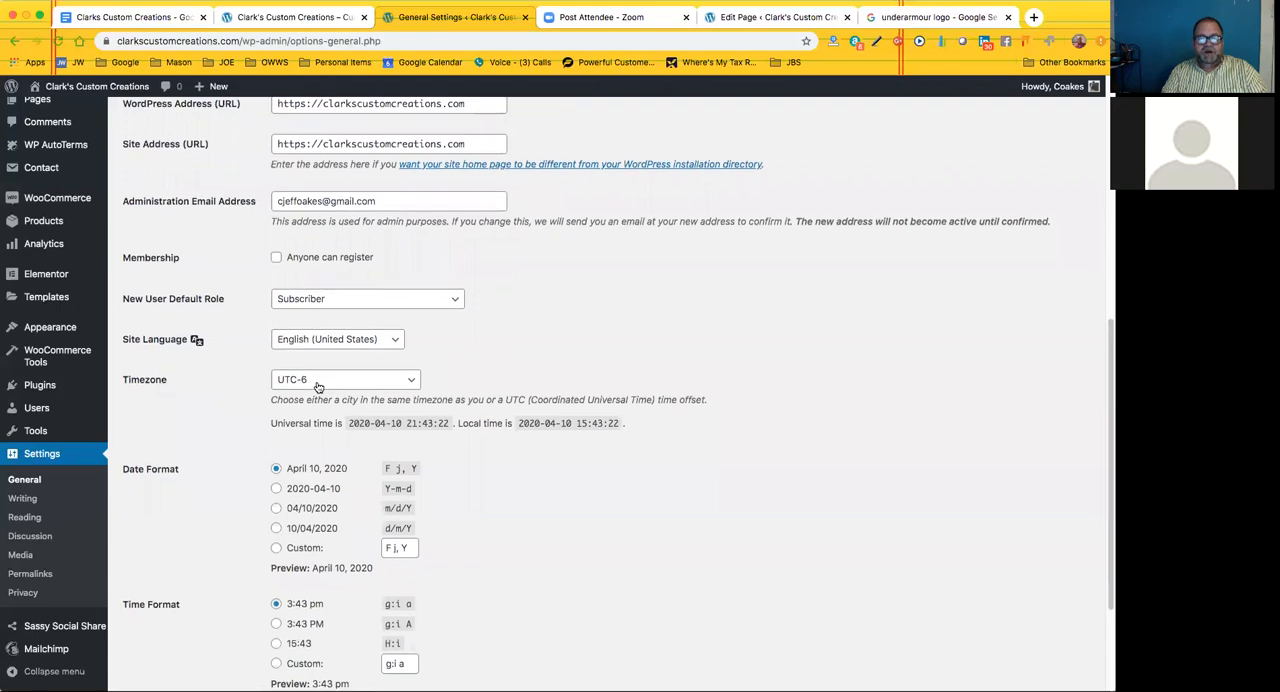
scroll(318, 387, down, 2)
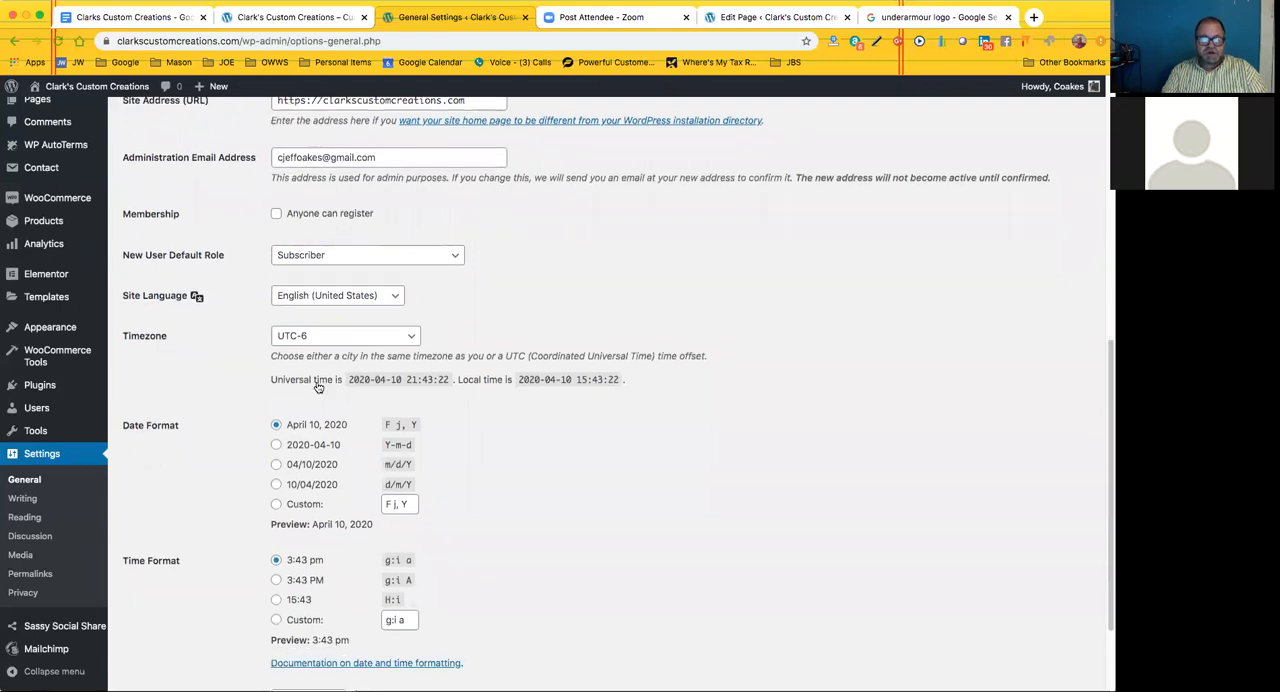
scroll(326, 401, down, 1)
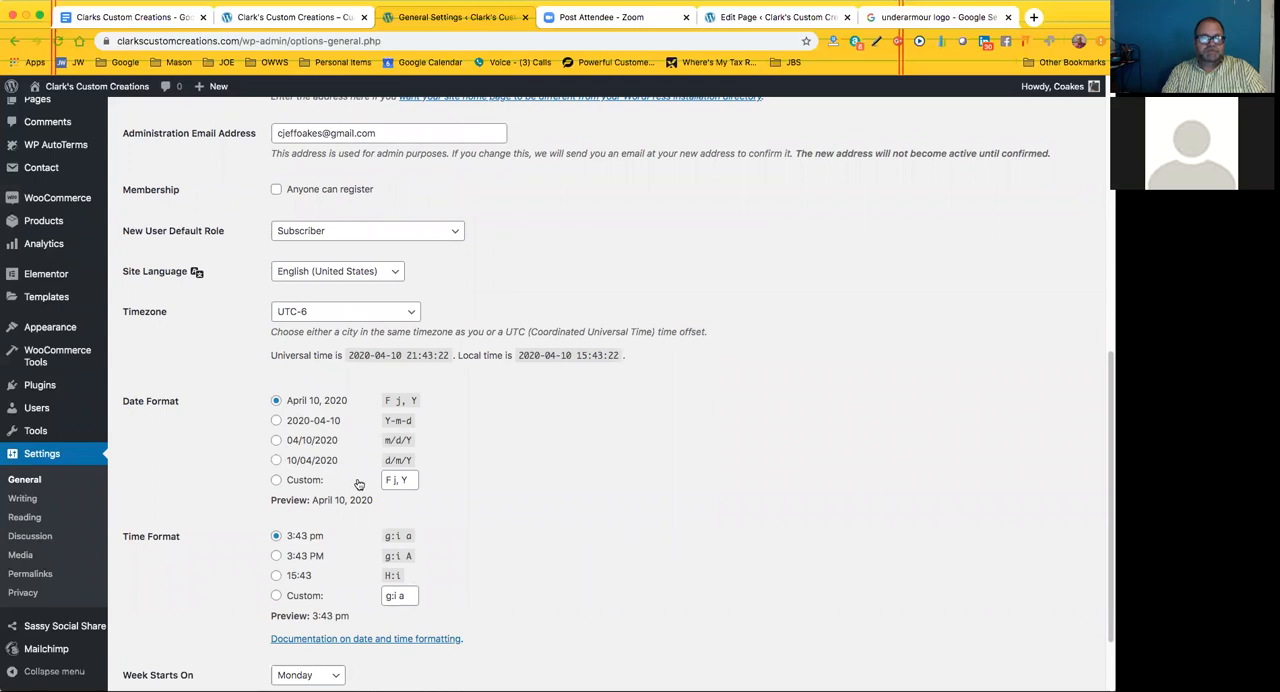
scroll(256, 447, down, 2)
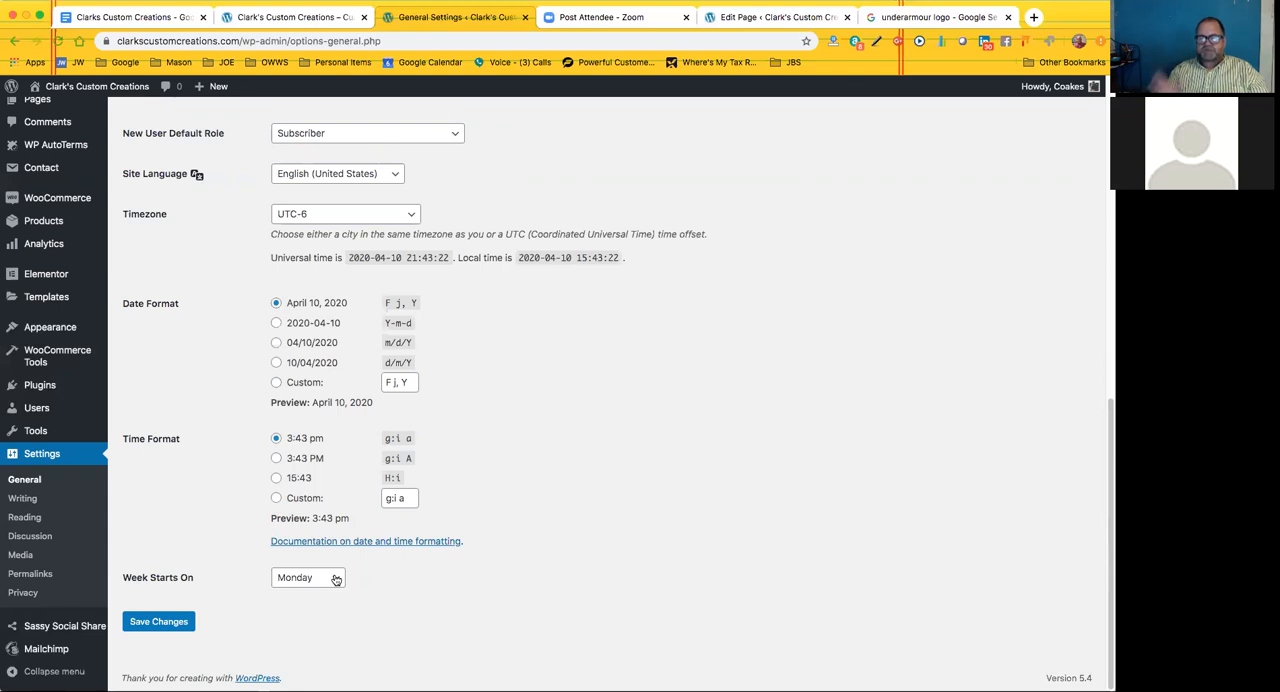
Open the Permalink Settings and examine the common URL structures, including the ending of the Plain example
scroll(140, 480, up, 2)
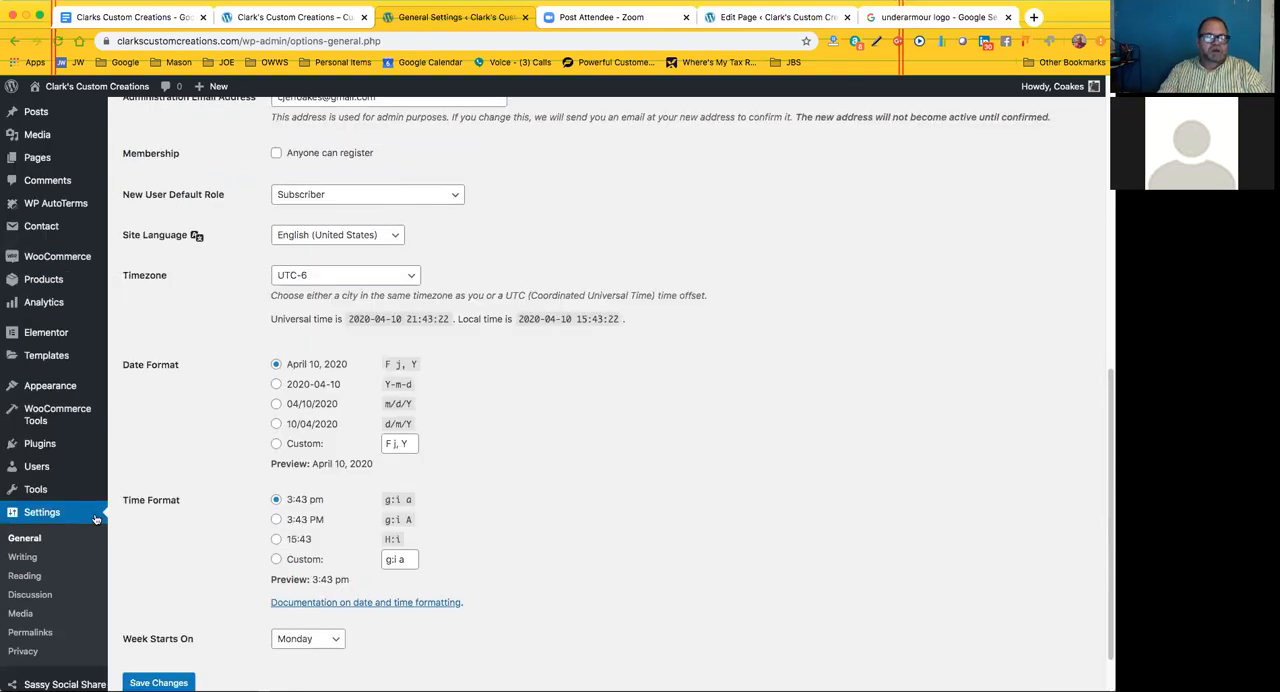
scroll(40, 545, down, 1)
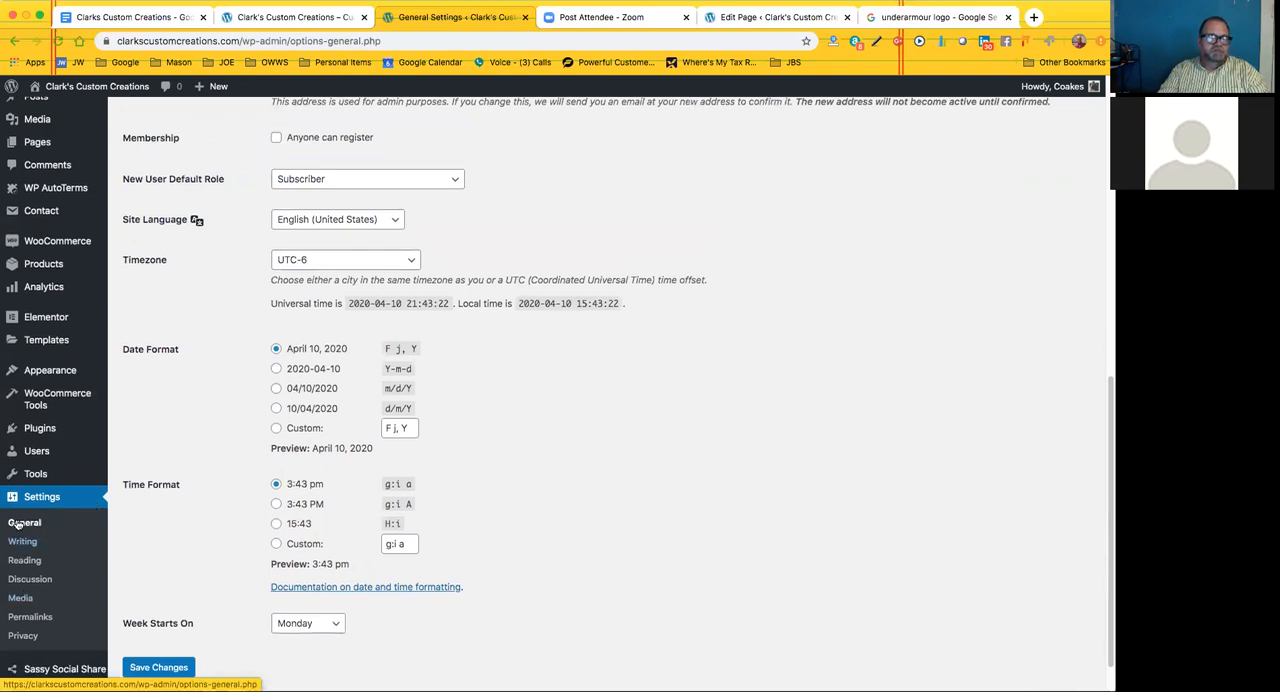
click(29, 618)
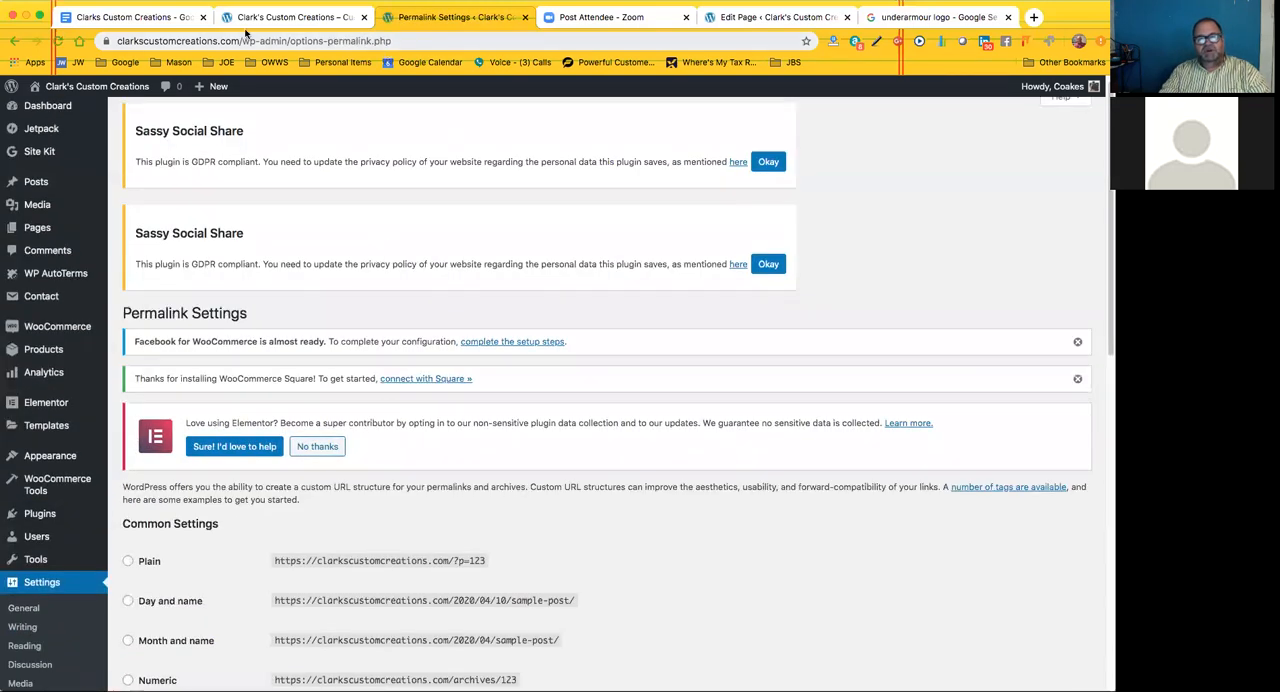
scroll(424, 398, down, 1)
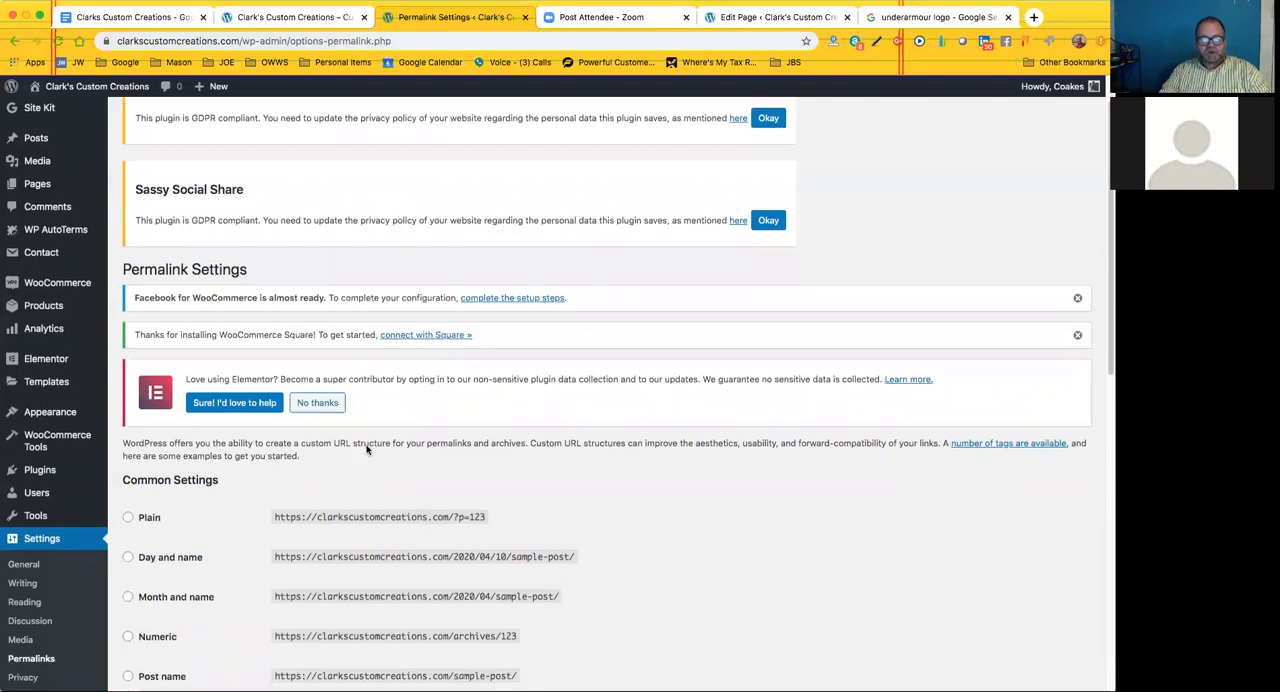
scroll(308, 466, down, 5)
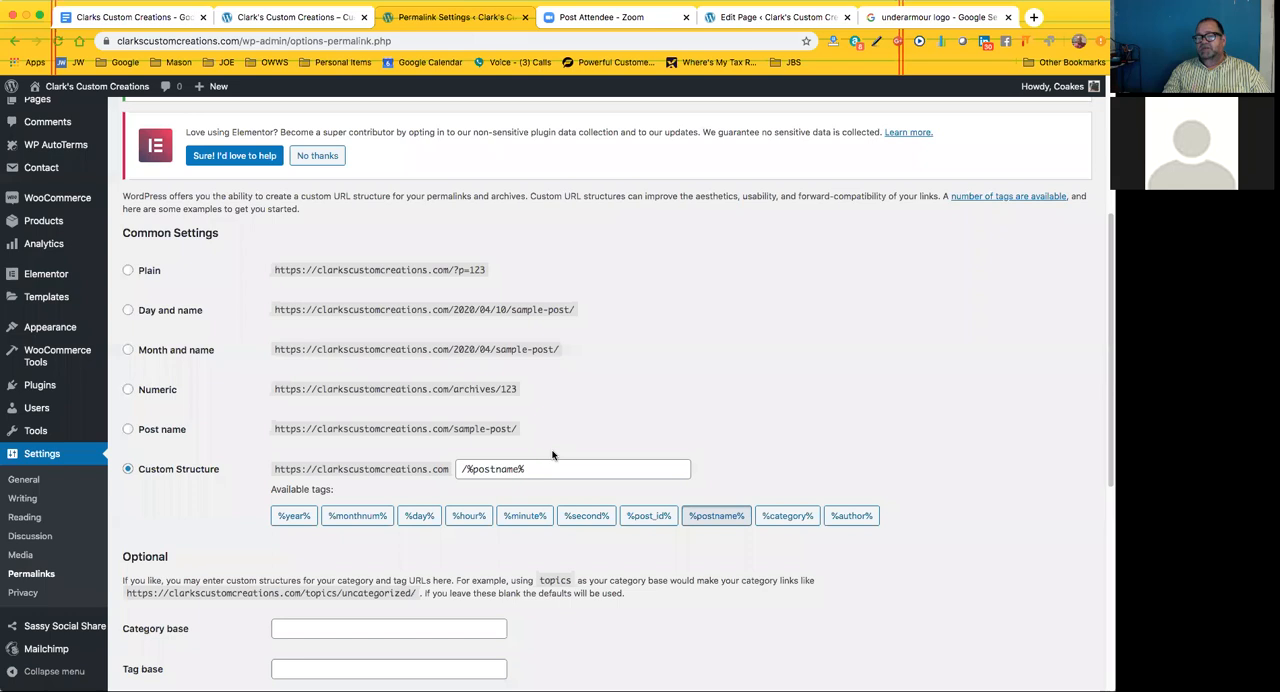
mouse_move(490, 272)
mouse_down()
mouse_move(434, 278)
mouse_move(466, 272)
mouse_up()
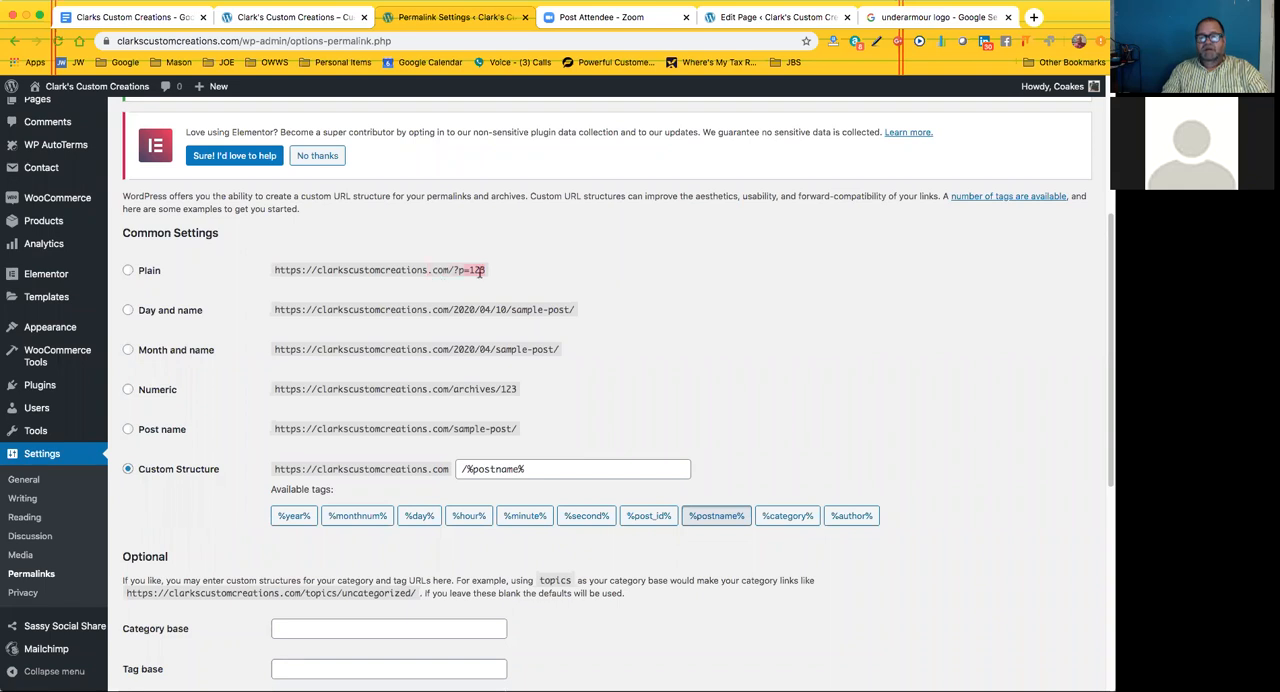
click(494, 276)
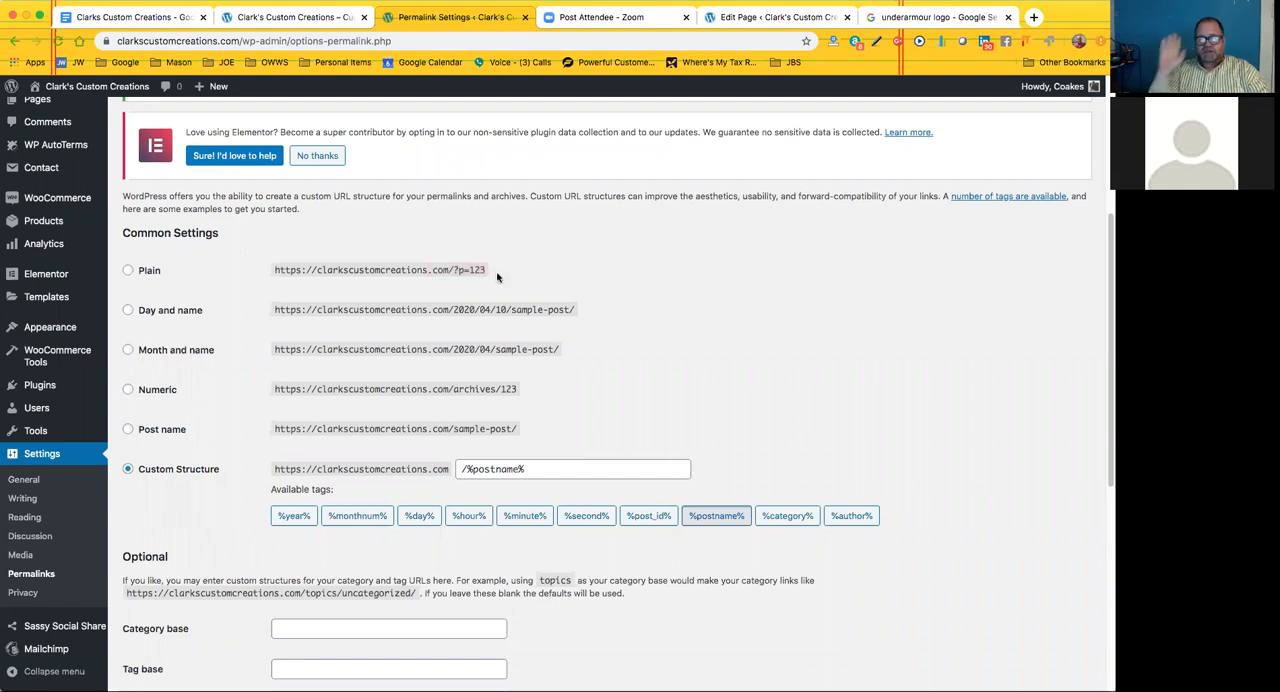
Switch to the open Banners page editor and change the page's permalink slug to "banner"
click(769, 17)
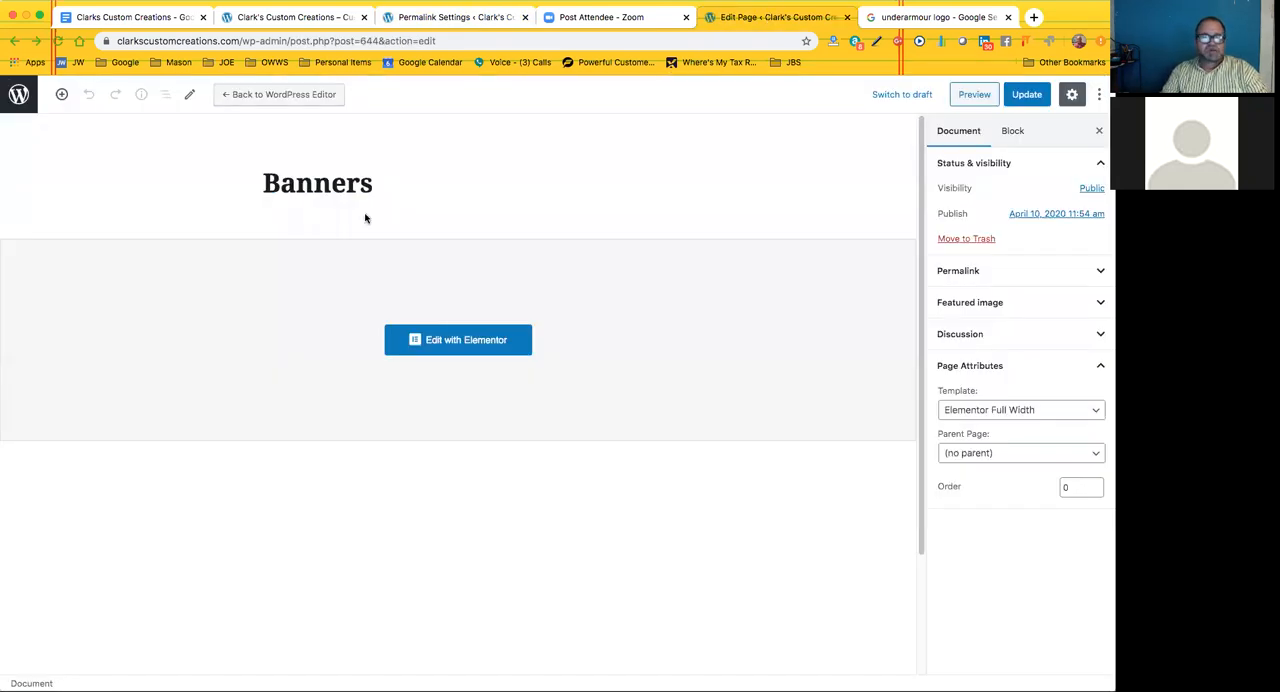
click(413, 183)
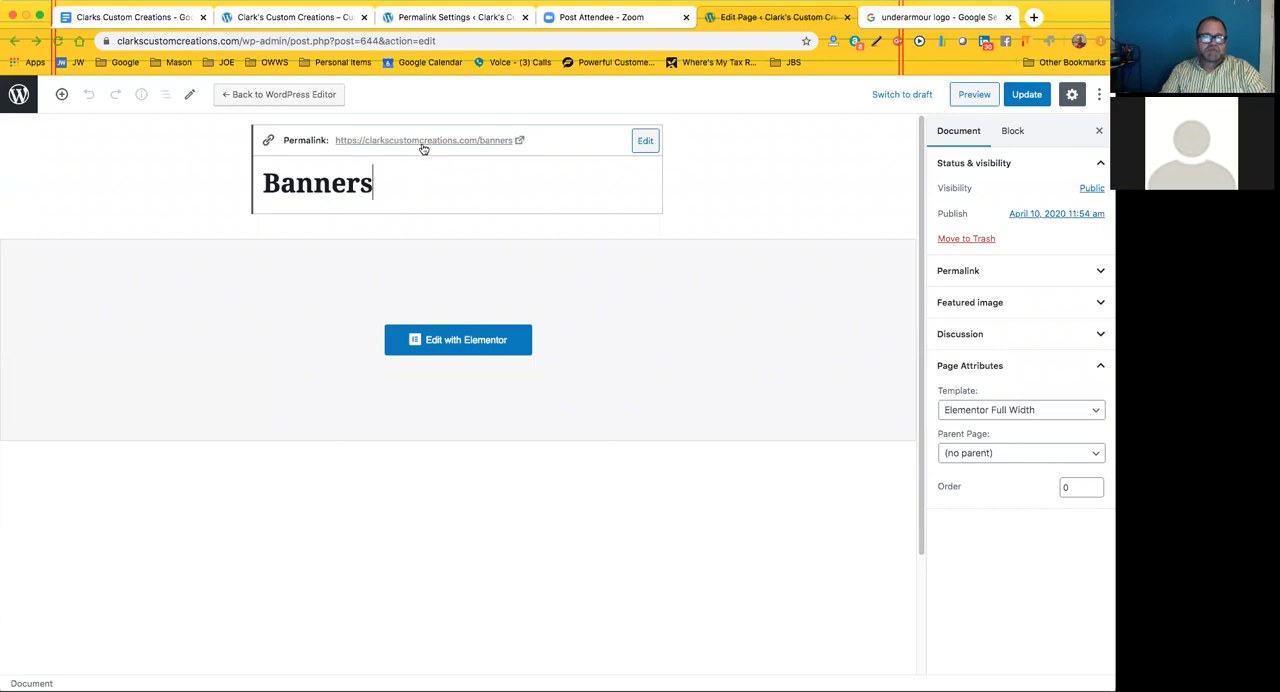
click(646, 142)
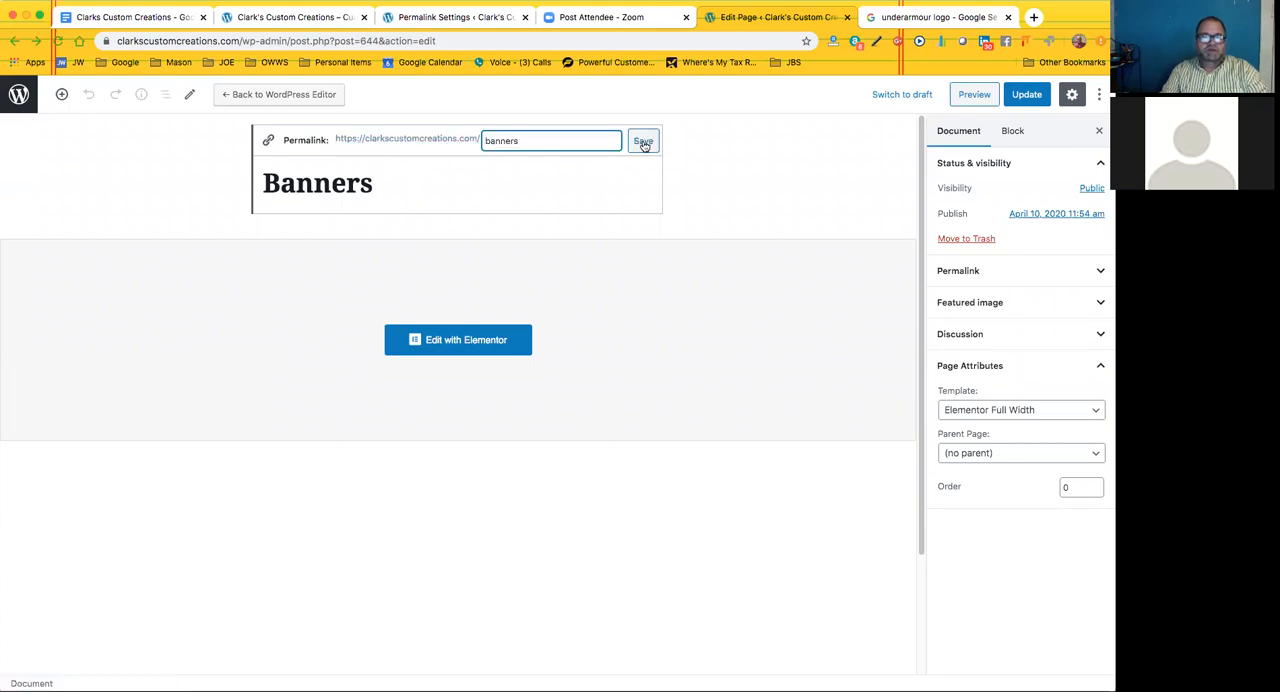
key(BackSpace)
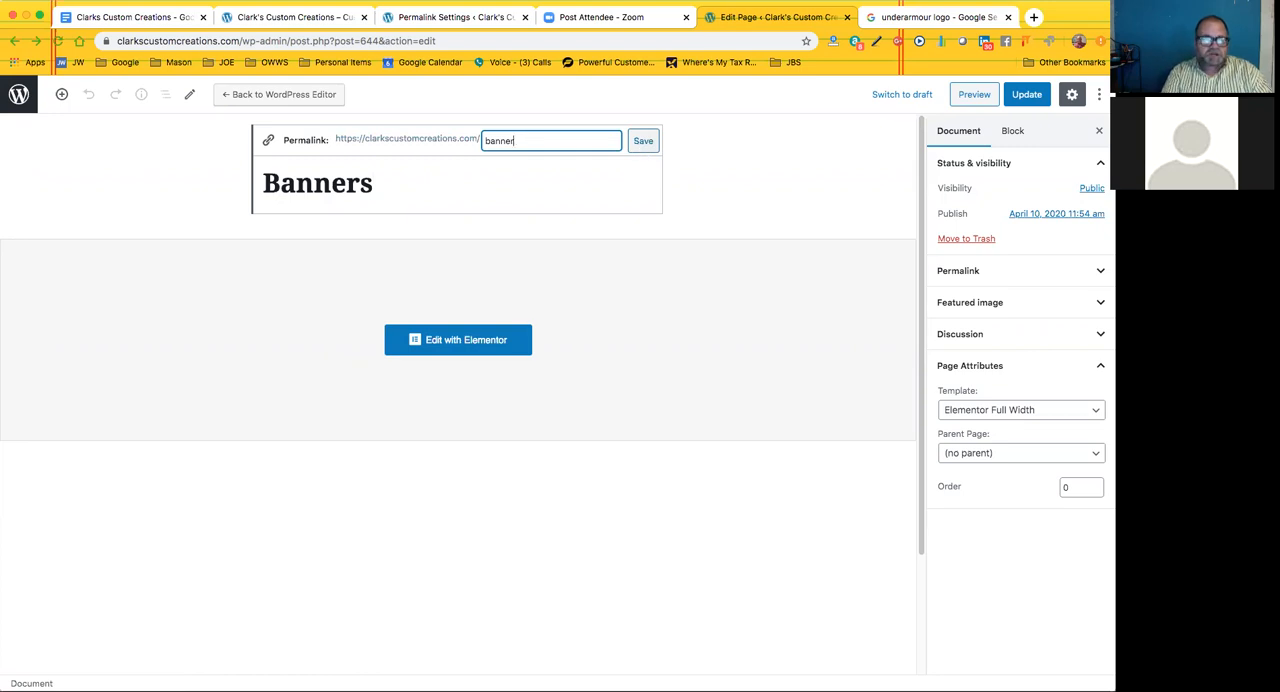
click(641, 142)
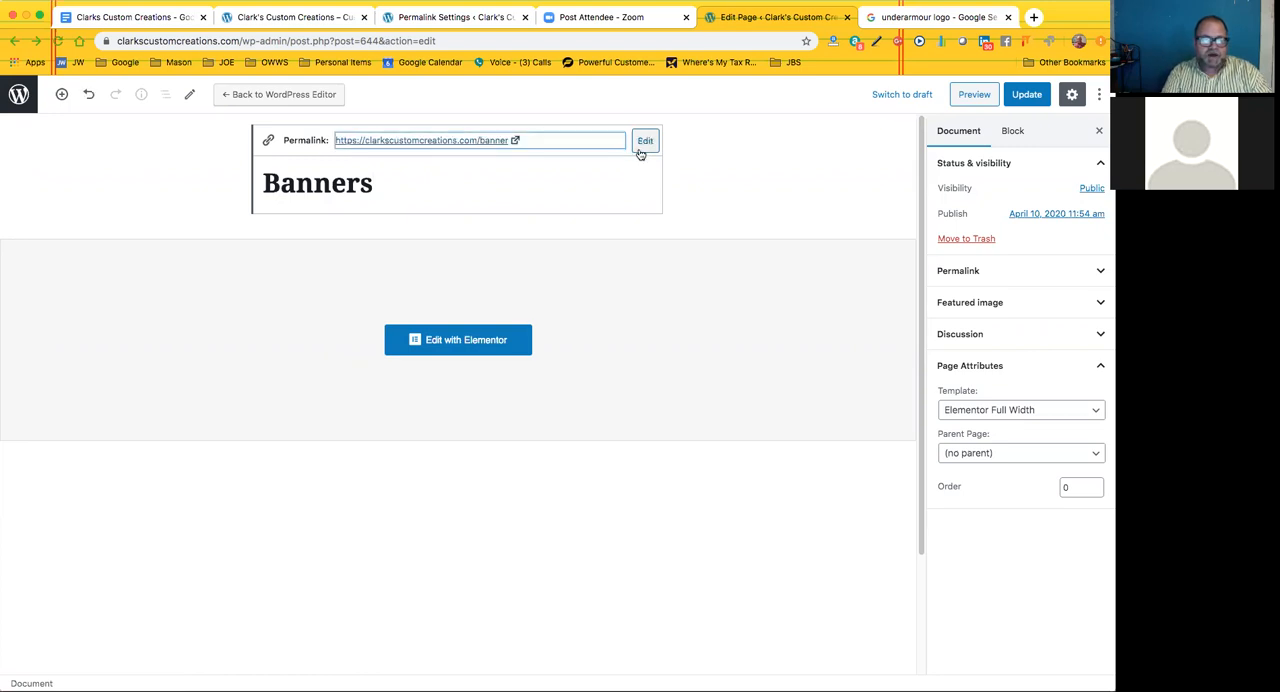
Change the Banners page's permalink slug back to "banners" and save the slug
click(643, 142)
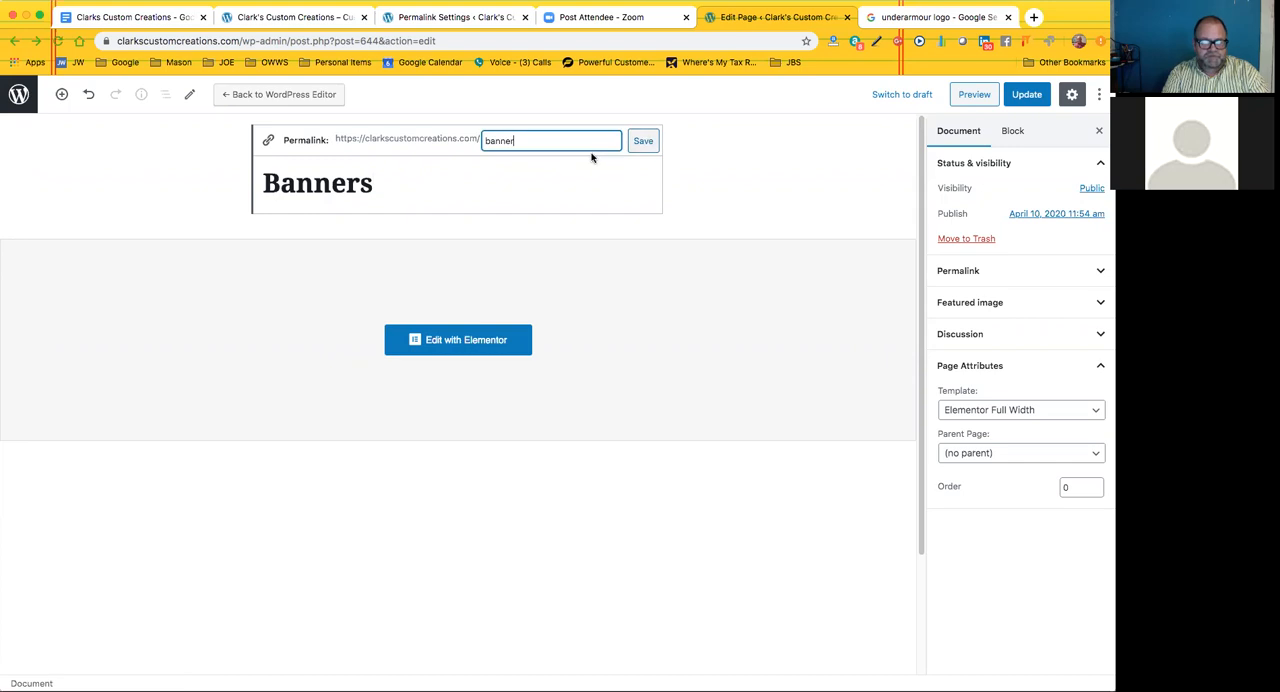
text(s)
click(643, 141)
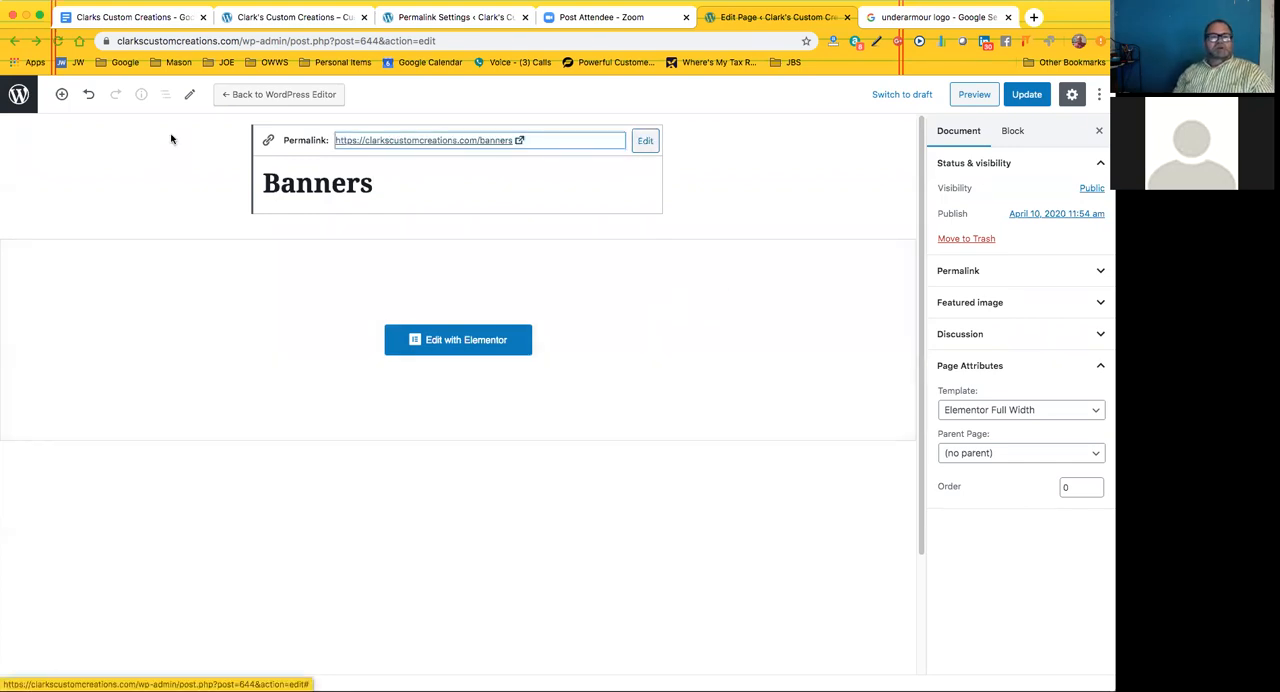
Leave the Banners page editor for the pages list and open the list of all posts
click(13, 40)
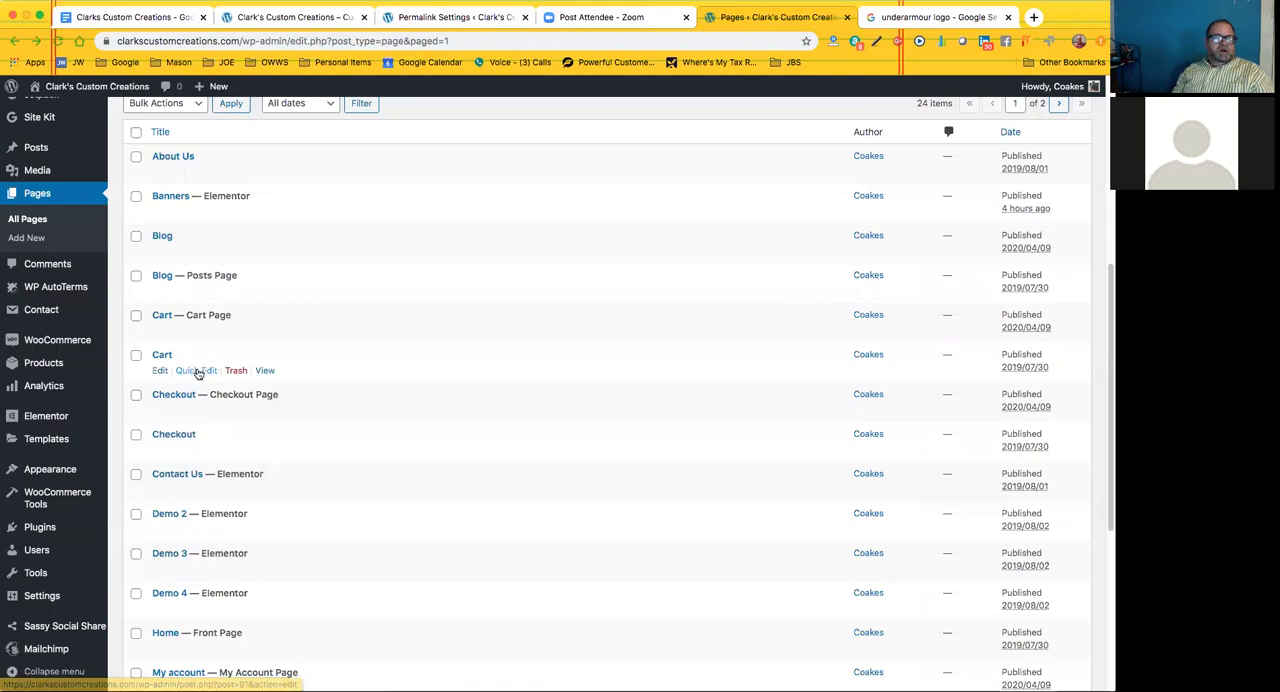
scroll(198, 320, up, 2)
mouse_move(36, 192)
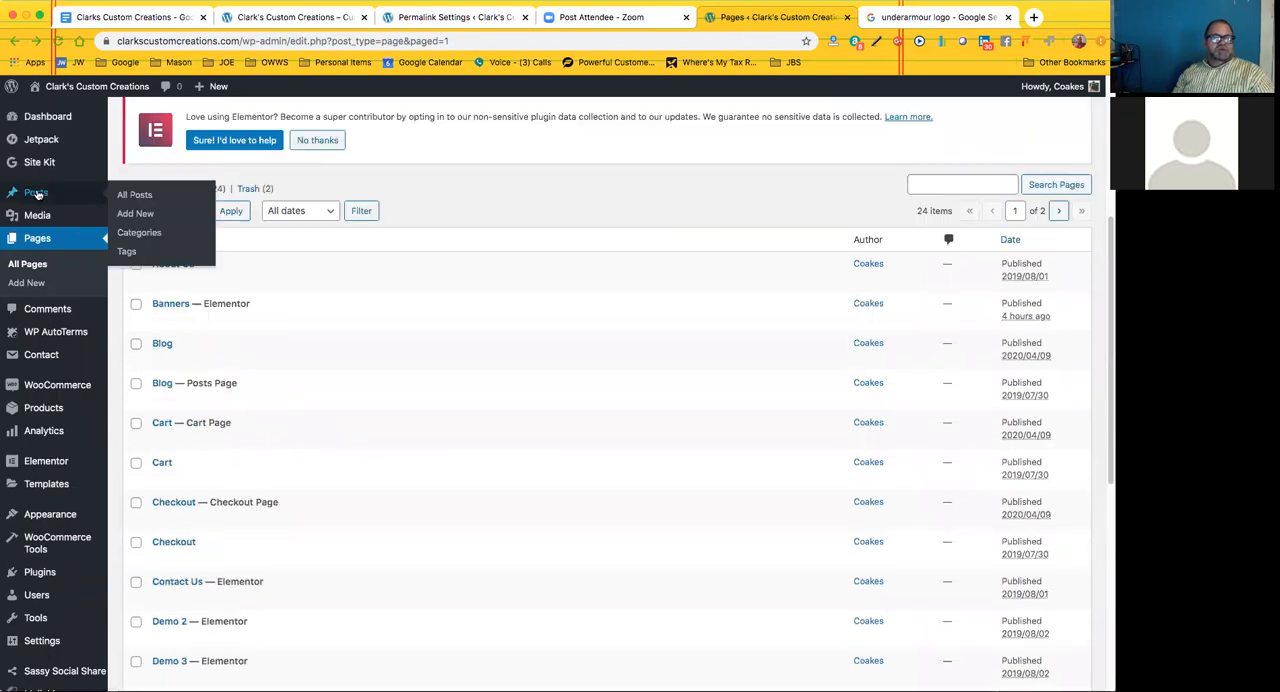
click(134, 196)
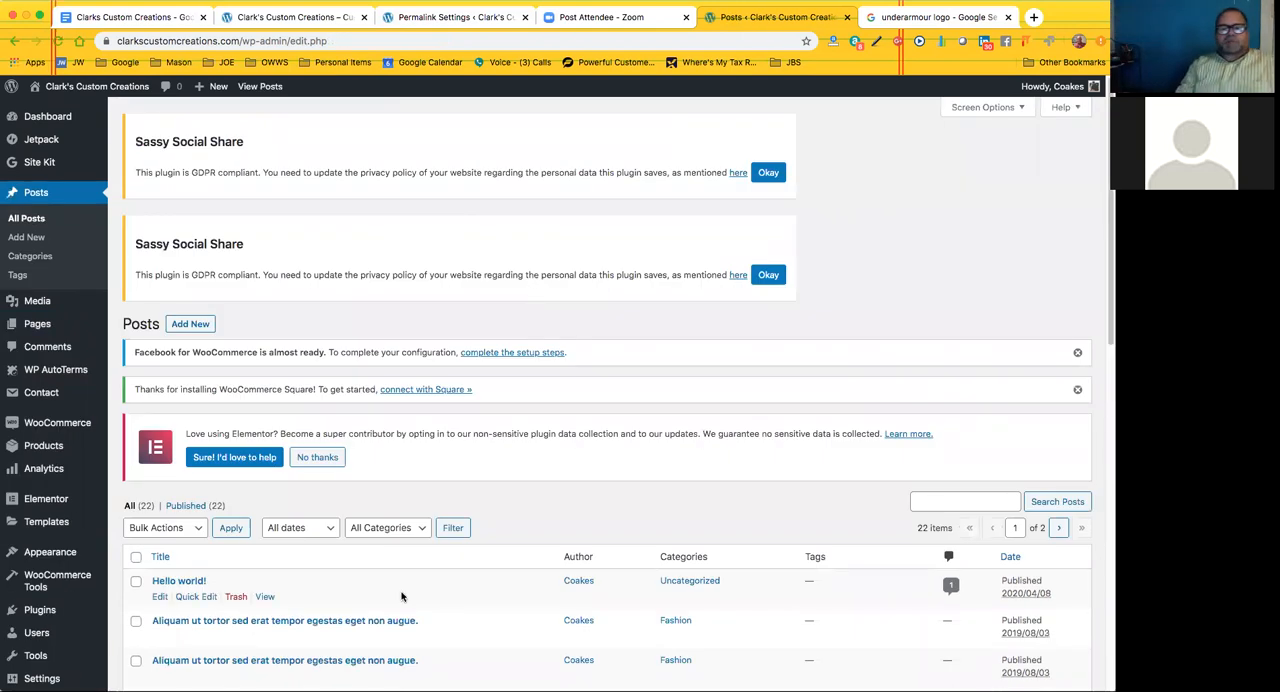
Look through the list of all posts down to the oldest entries and return to its beginning
scroll(395, 590, down, 3)
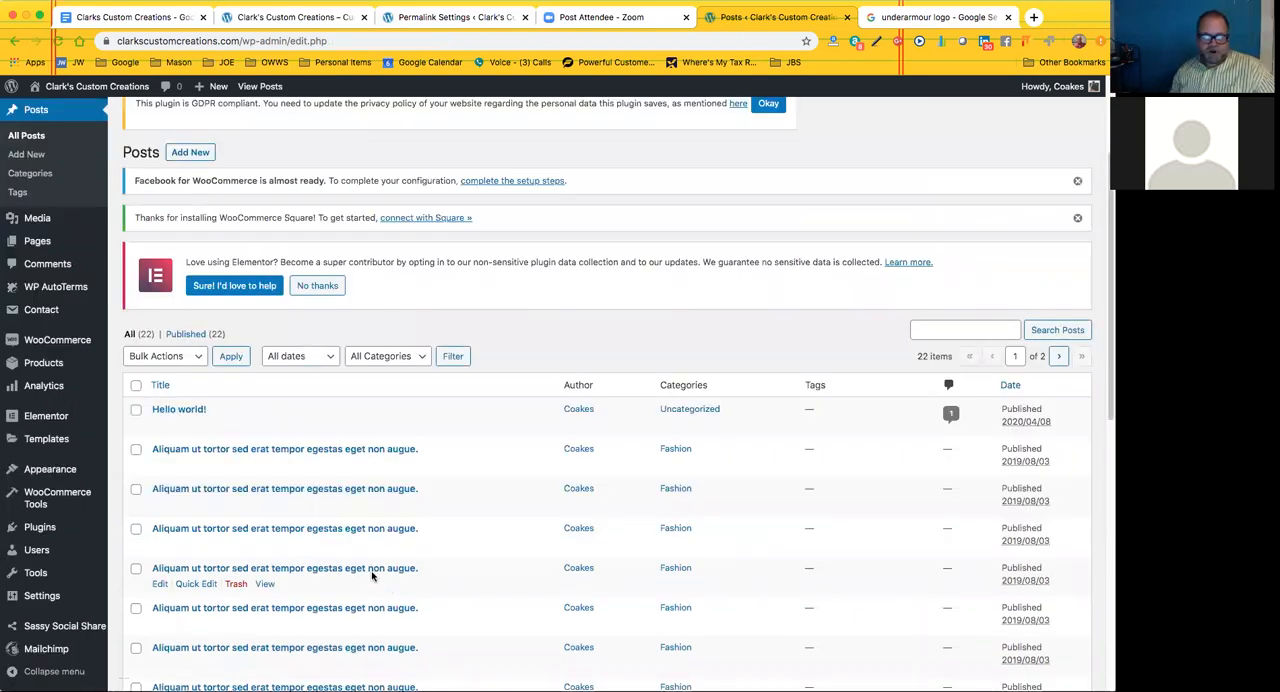
scroll(372, 572, down, 3)
scroll(340, 445, down, 3)
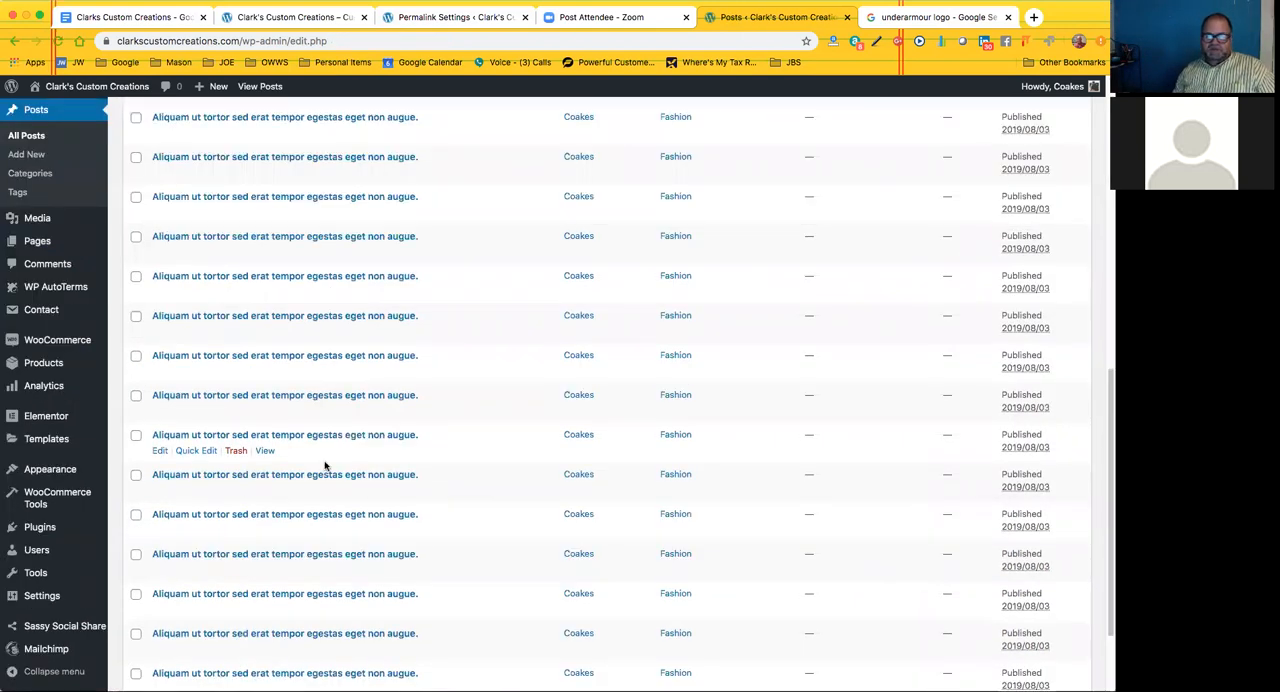
scroll(325, 466, down, 2)
scroll(325, 466, up, 1)
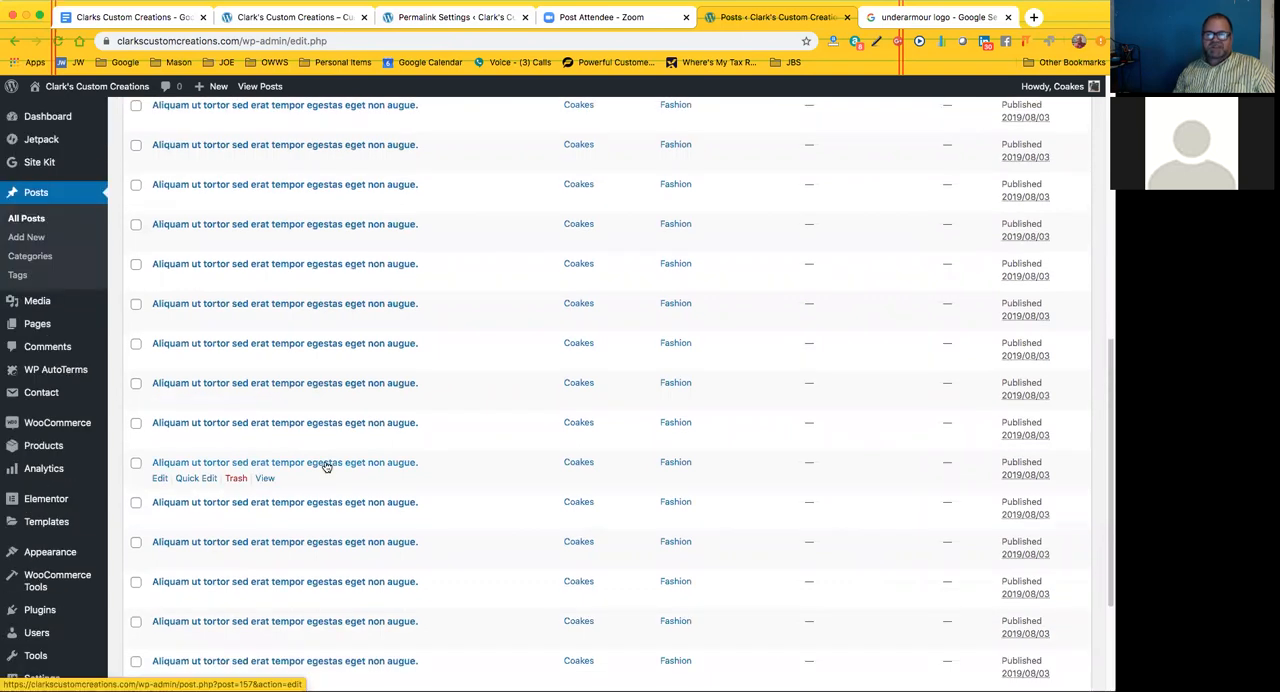
scroll(325, 466, up, 5)
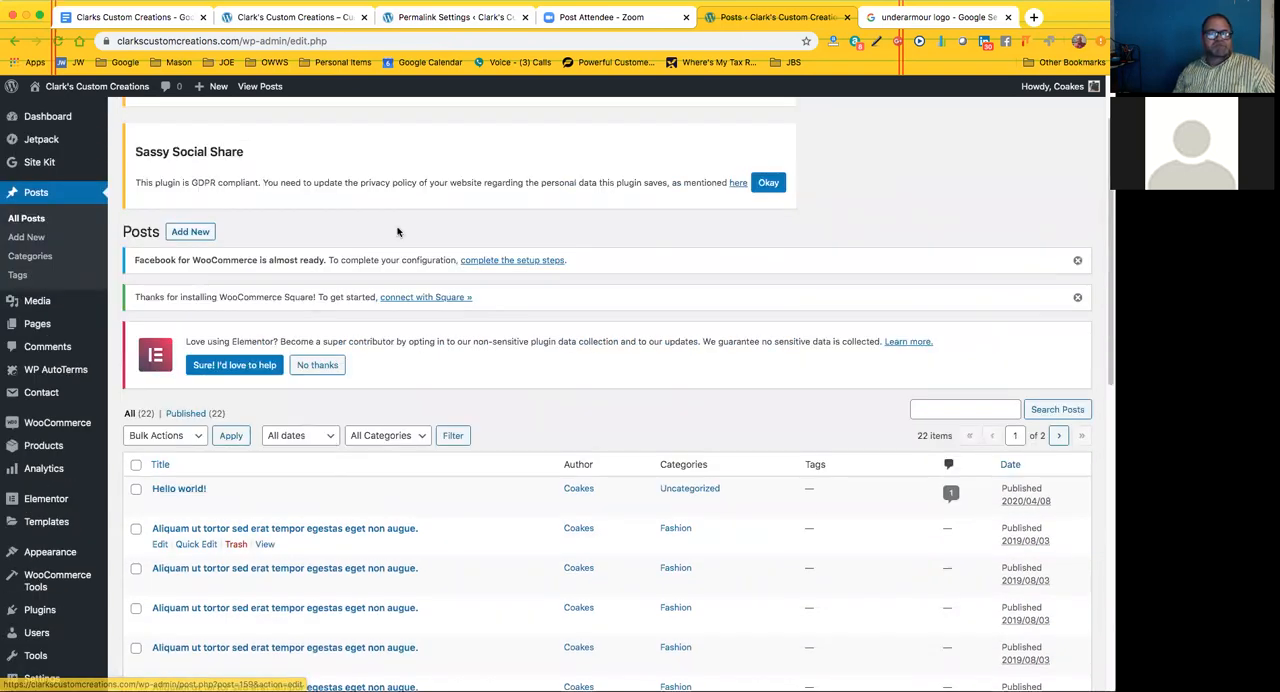
scroll(397, 232, up, 1)
Visit the live site's Blog page and examine its Recent Posts, Recent Comments, Archives, Categories and Meta sidebar sections
mouse_move(71, 90)
click(56, 110)
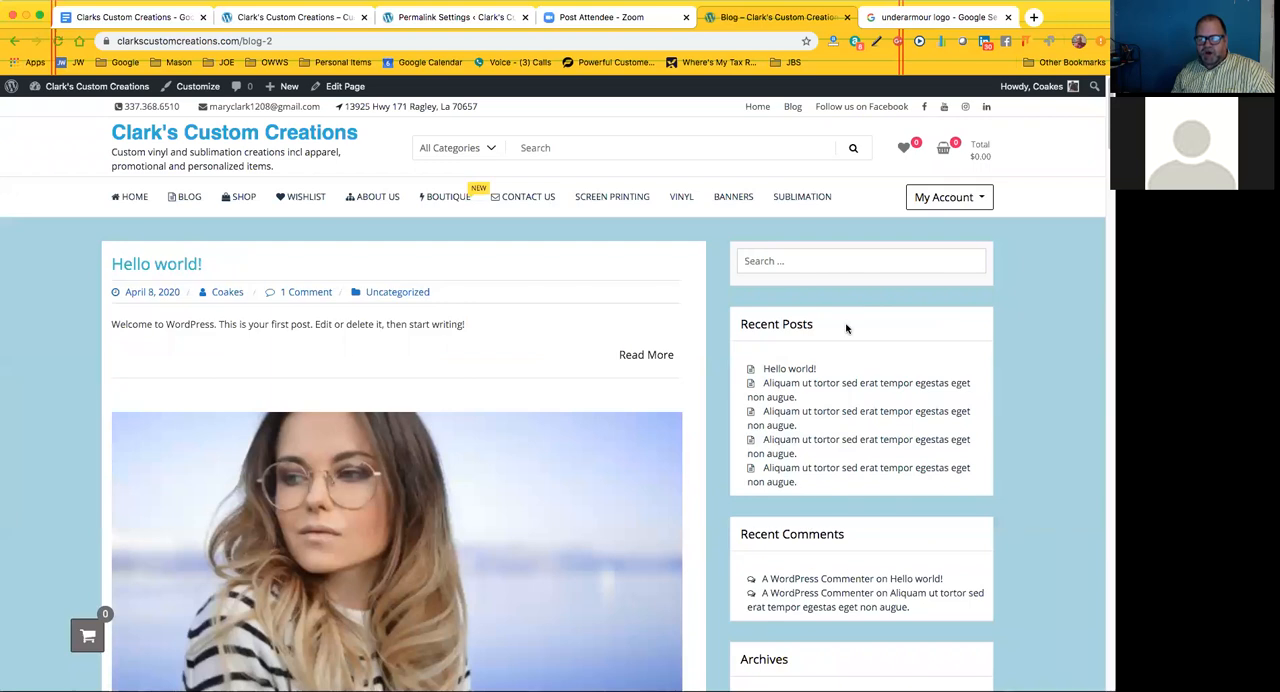
scroll(838, 475, down, 1)
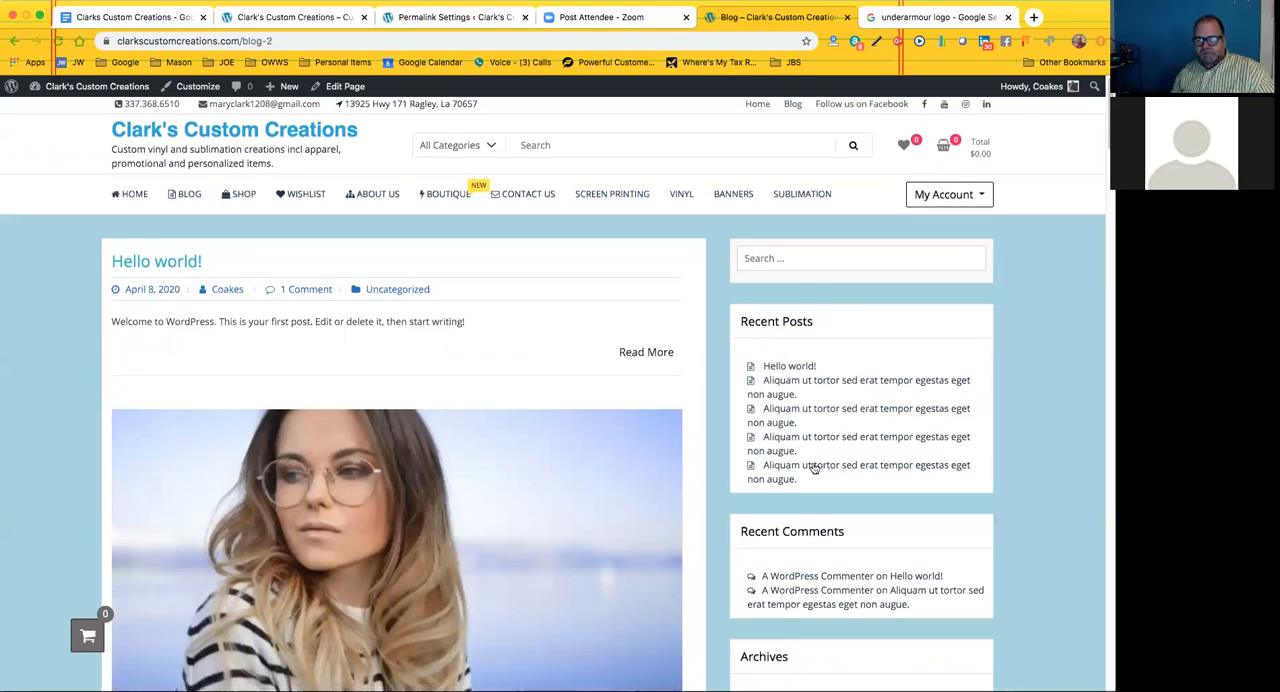
scroll(814, 468, down, 1)
scroll(814, 470, down, 3)
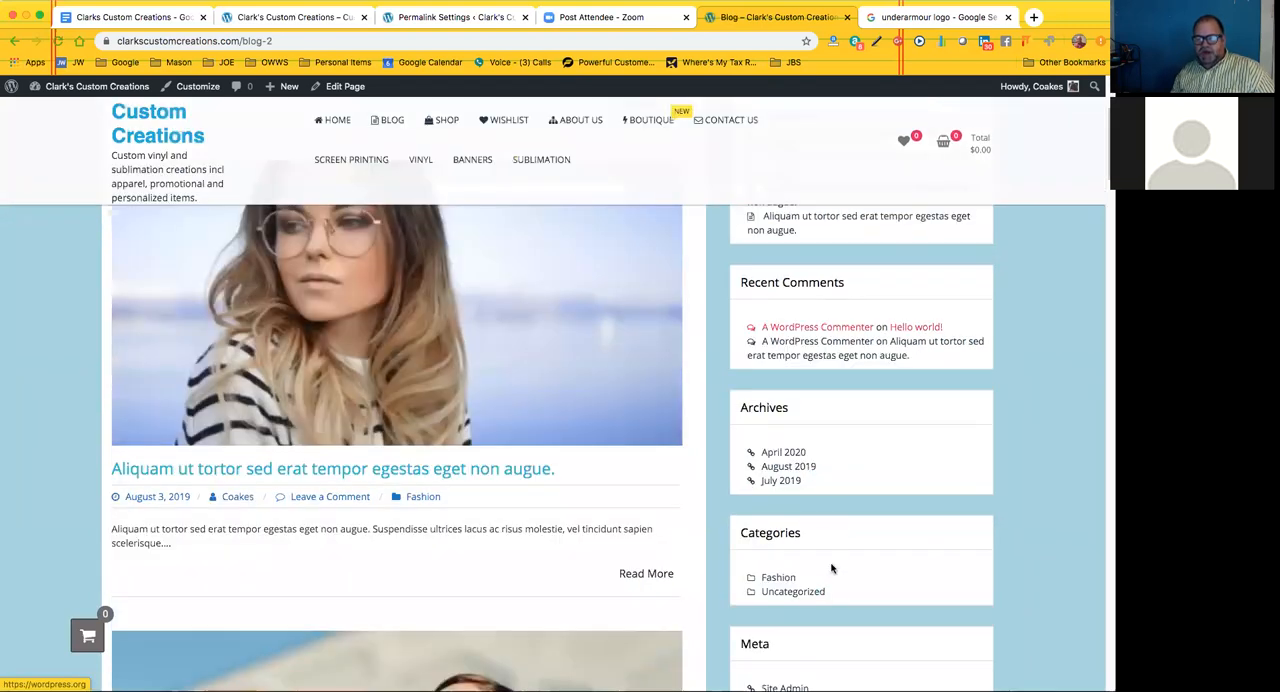
scroll(834, 549, down, 4)
scroll(829, 337, up, 3)
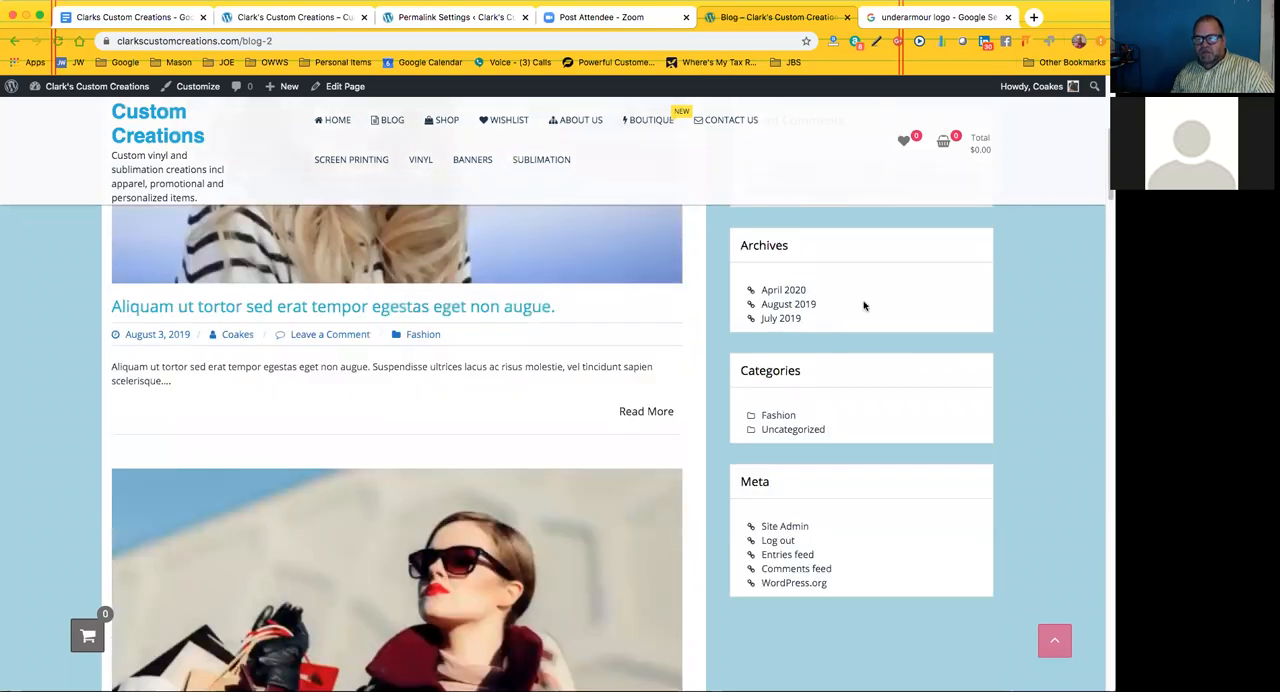
scroll(866, 310, up, 3)
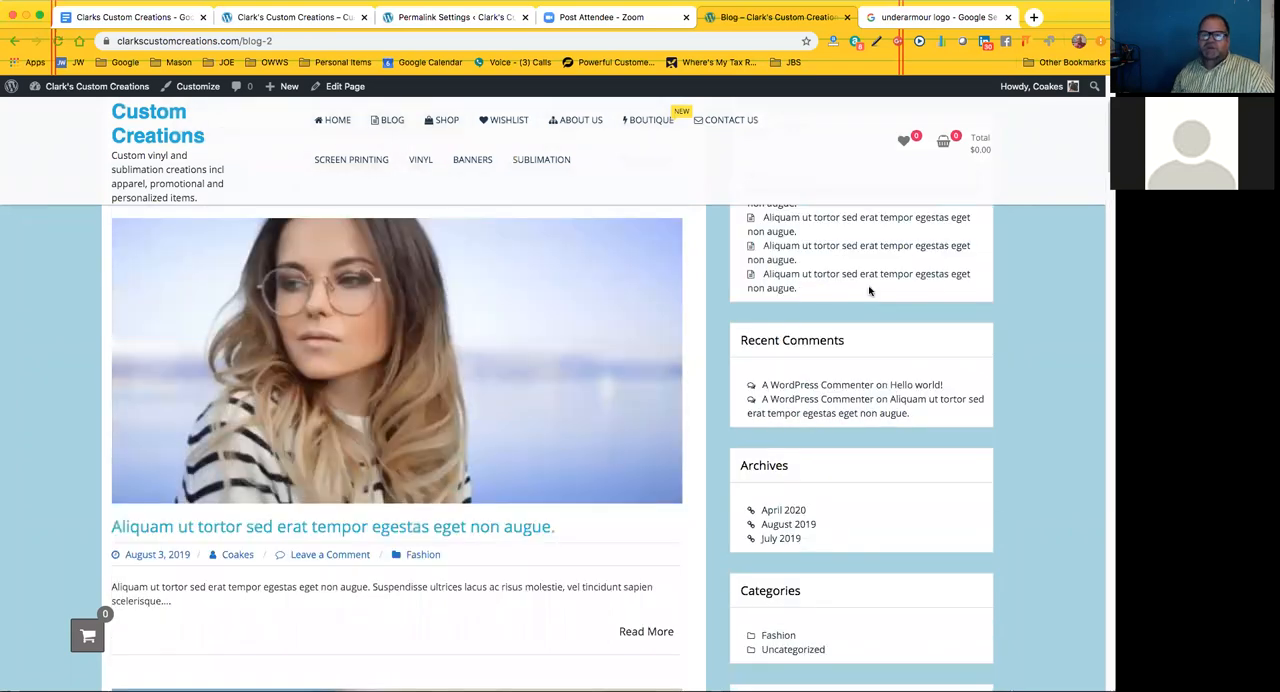
scroll(865, 366, up, 2)
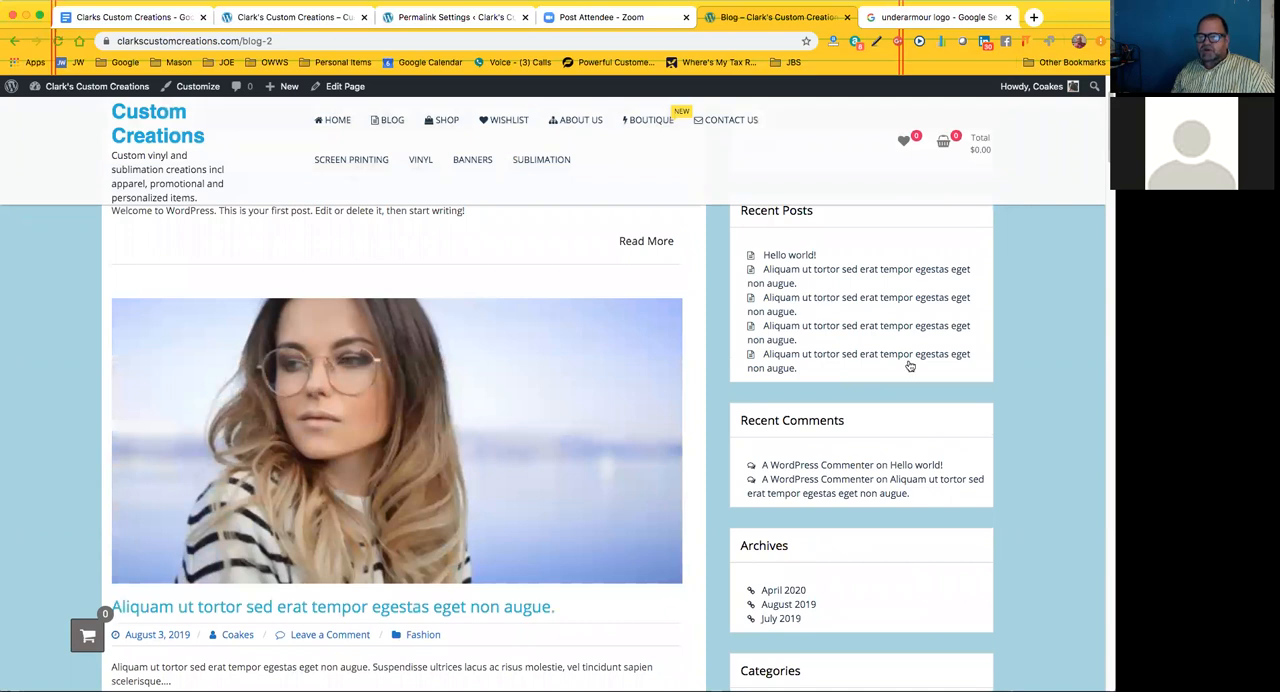
scroll(906, 363, up, 2)
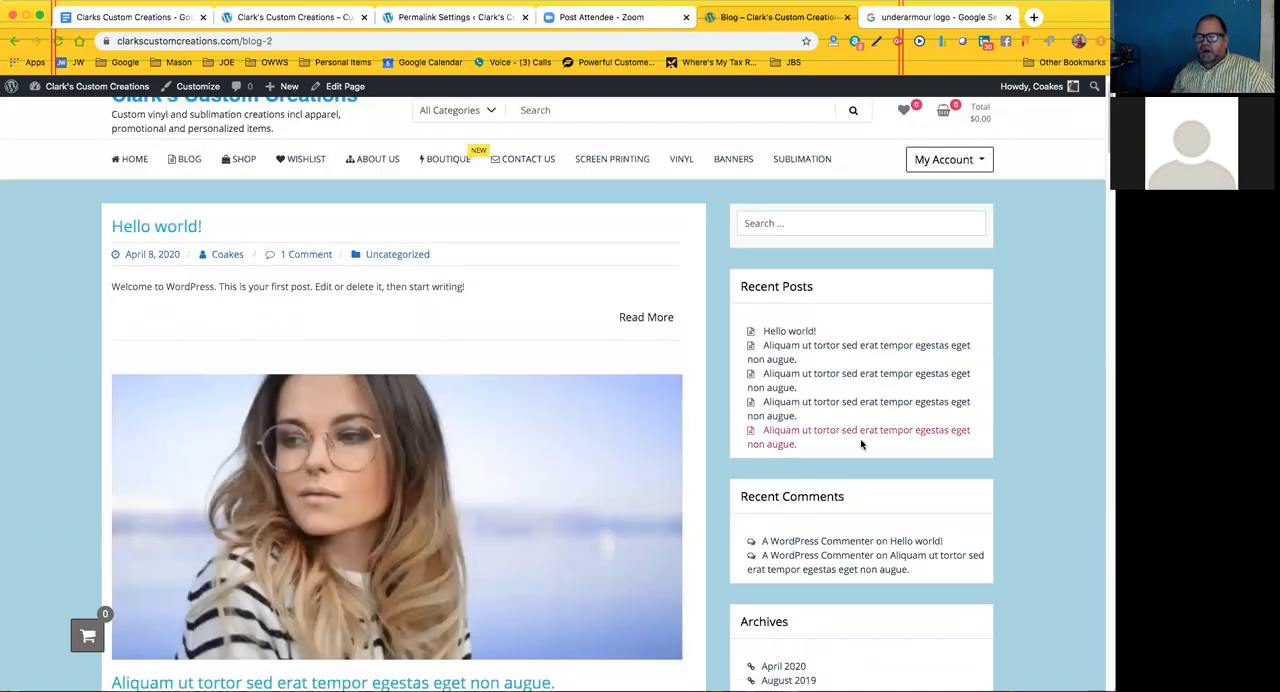
Examine the Hello world! post's date, author, comment and category details alongside the blog's recent posts, comments and archives
scroll(861, 444, down, 1)
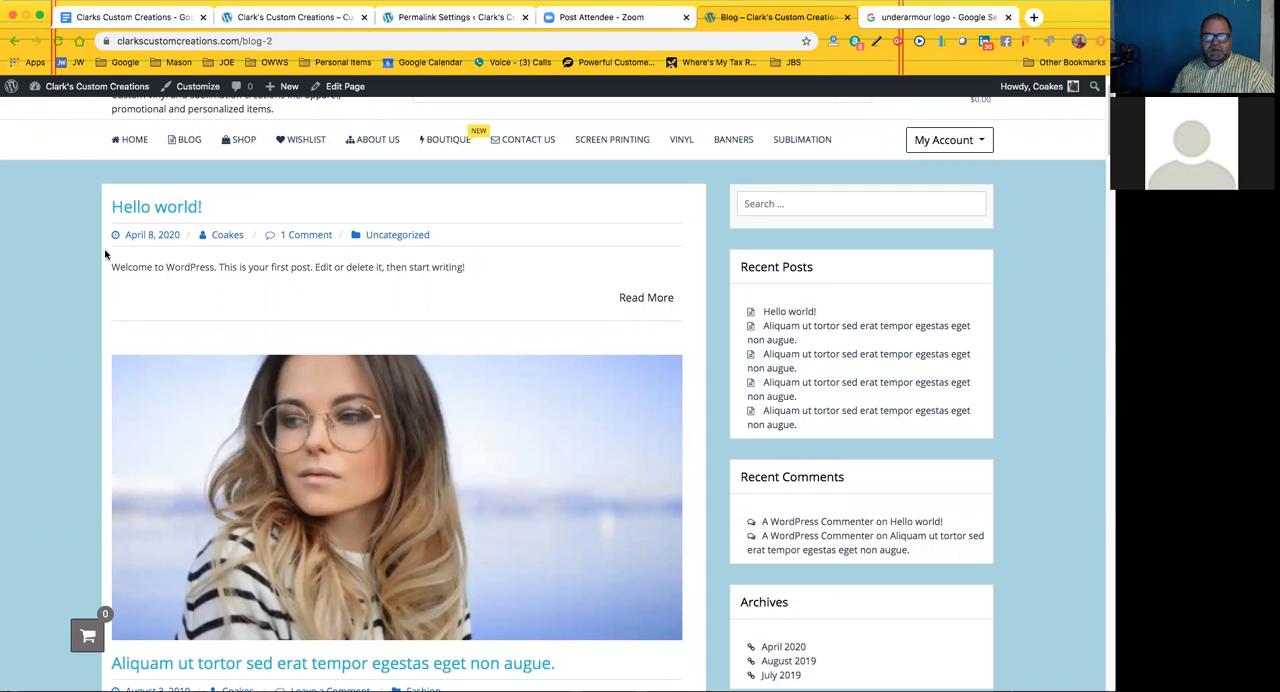
scroll(235, 474, down, 1)
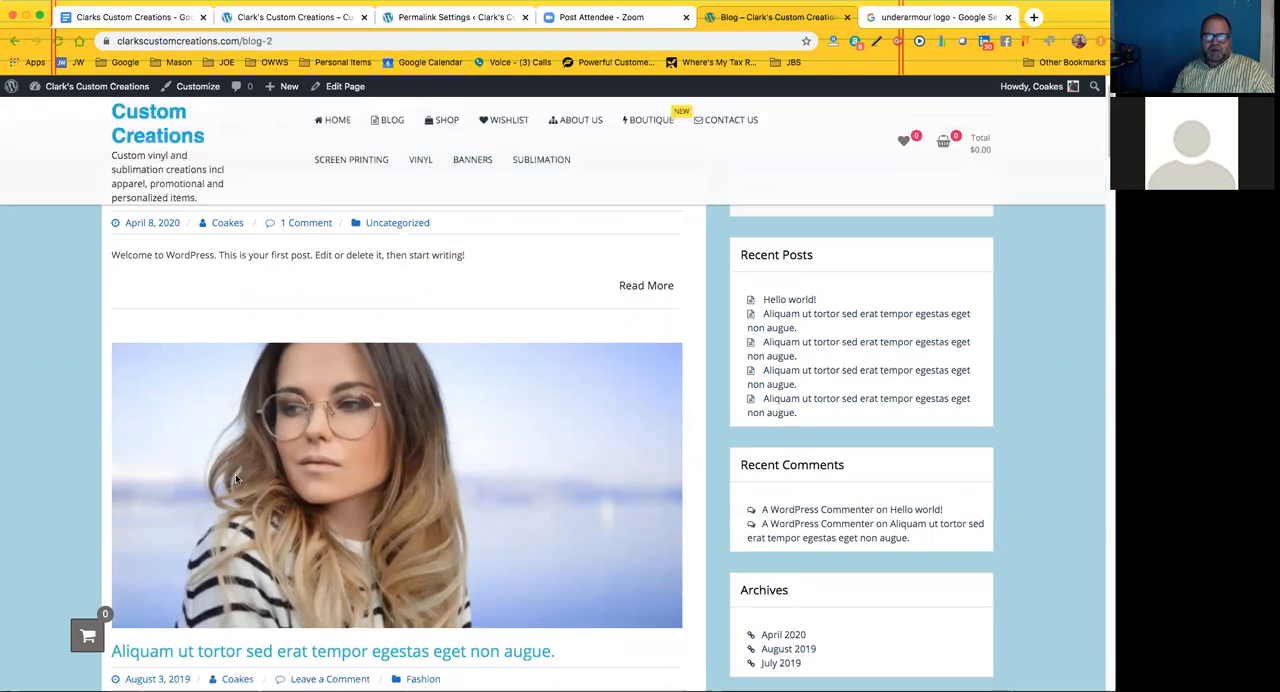
scroll(235, 475, down, 1)
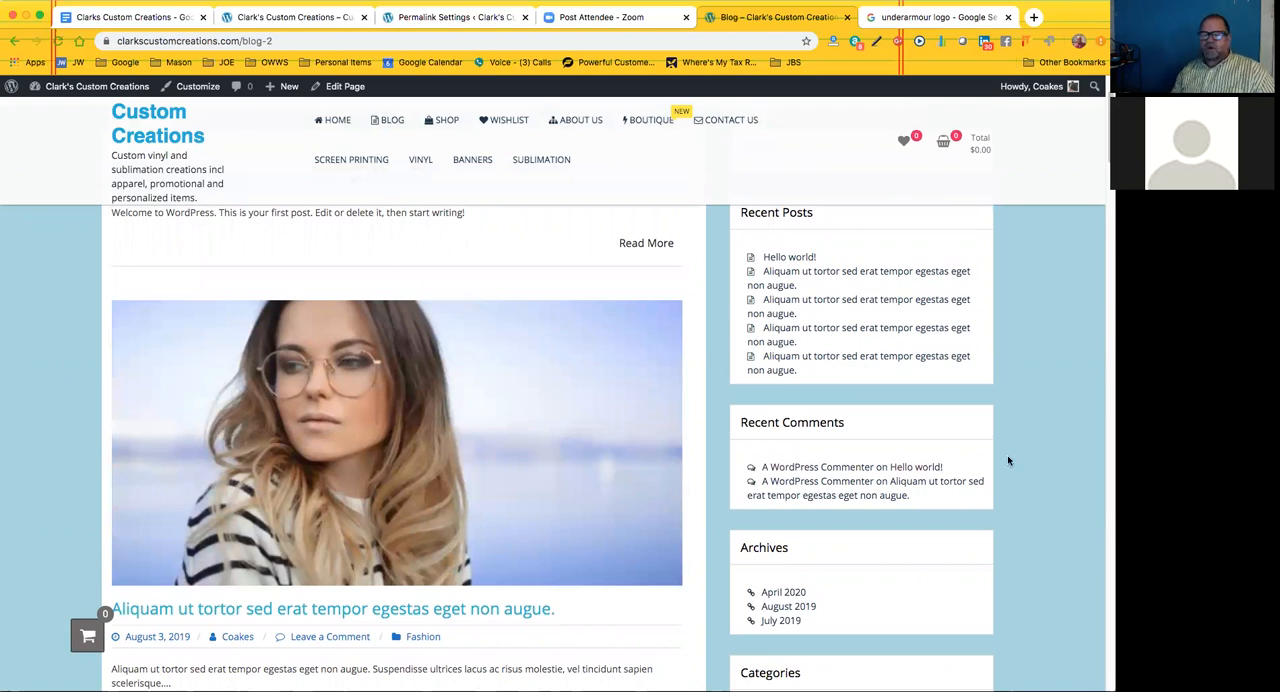
scroll(1007, 455, up, 3)
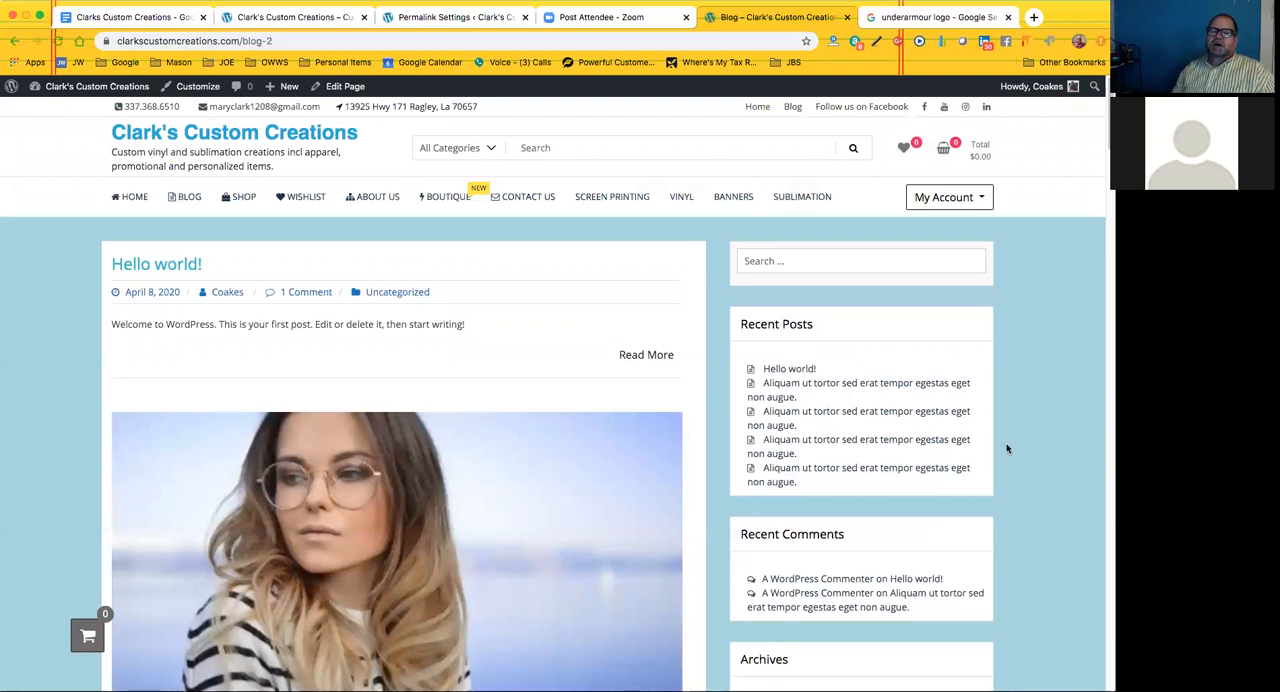
scroll(1007, 449, down, 1)
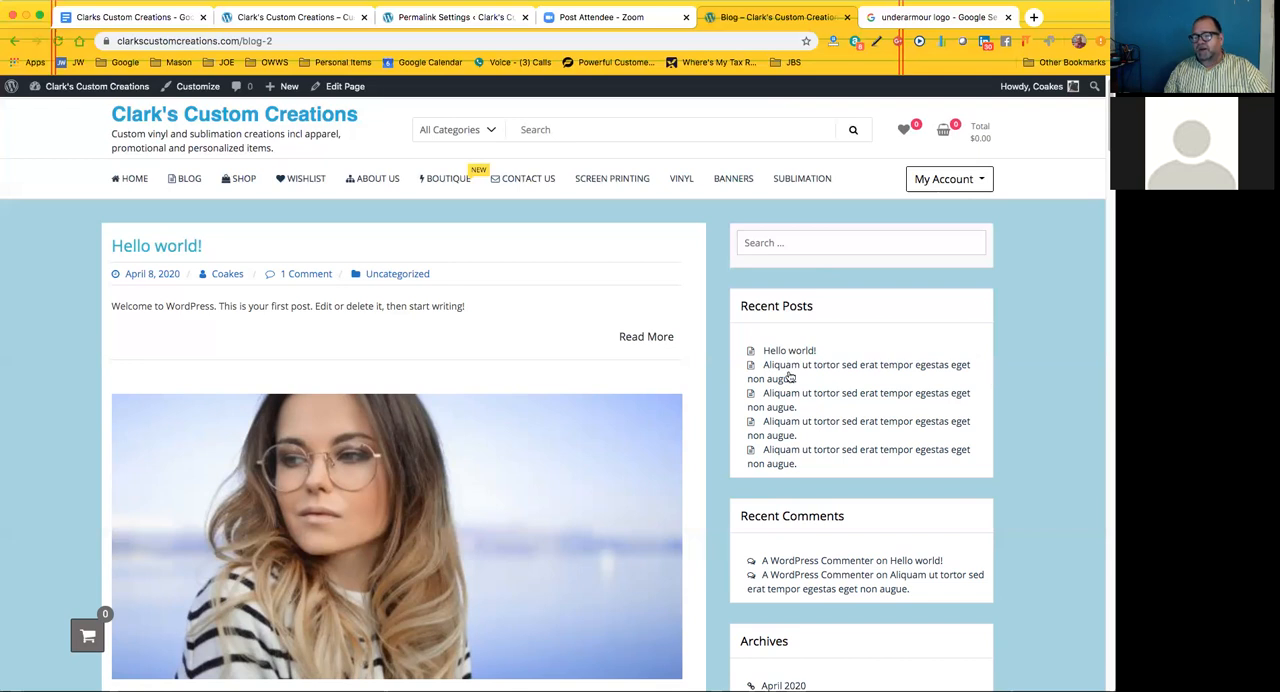
scroll(798, 482, down, 3)
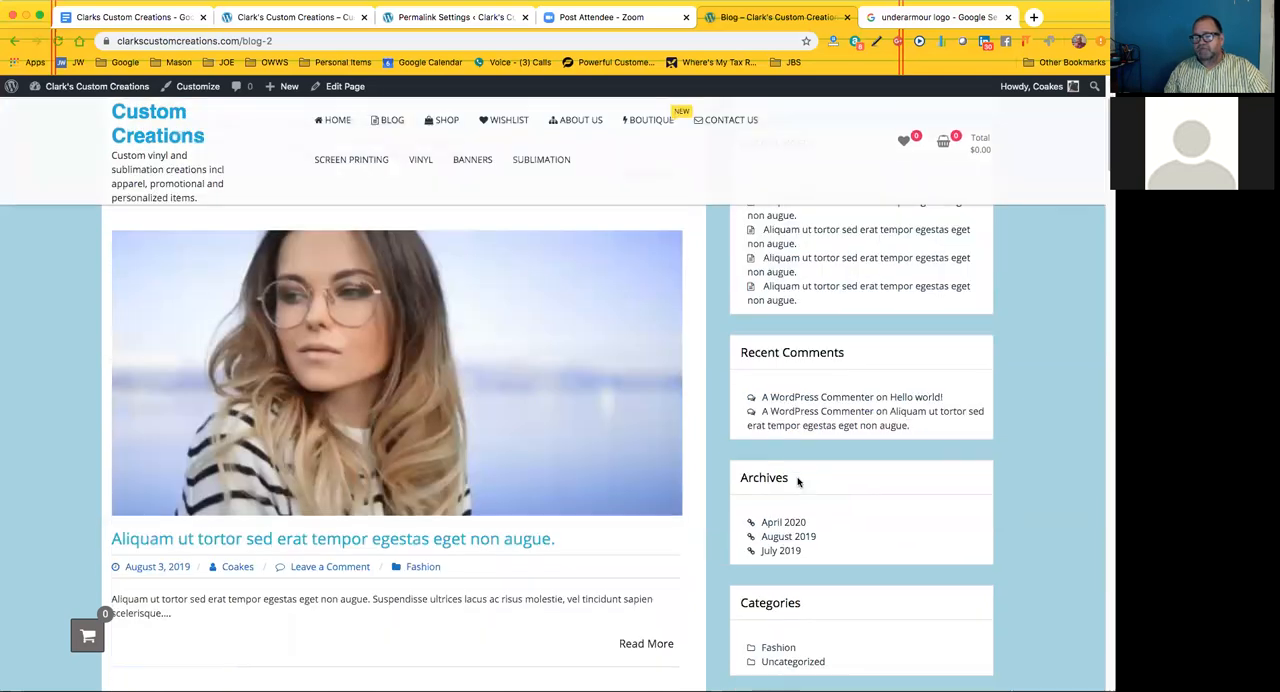
scroll(798, 482, down, 1)
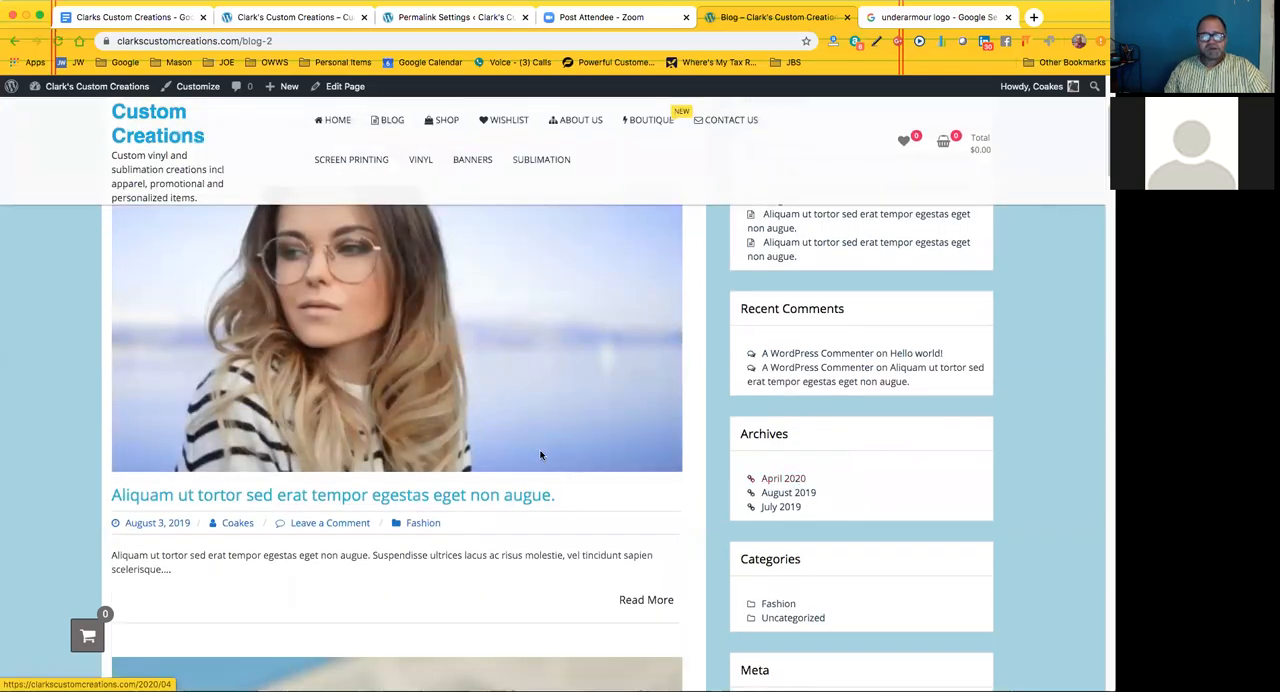
scroll(225, 500, up, 1)
scroll(229, 285, up, 3)
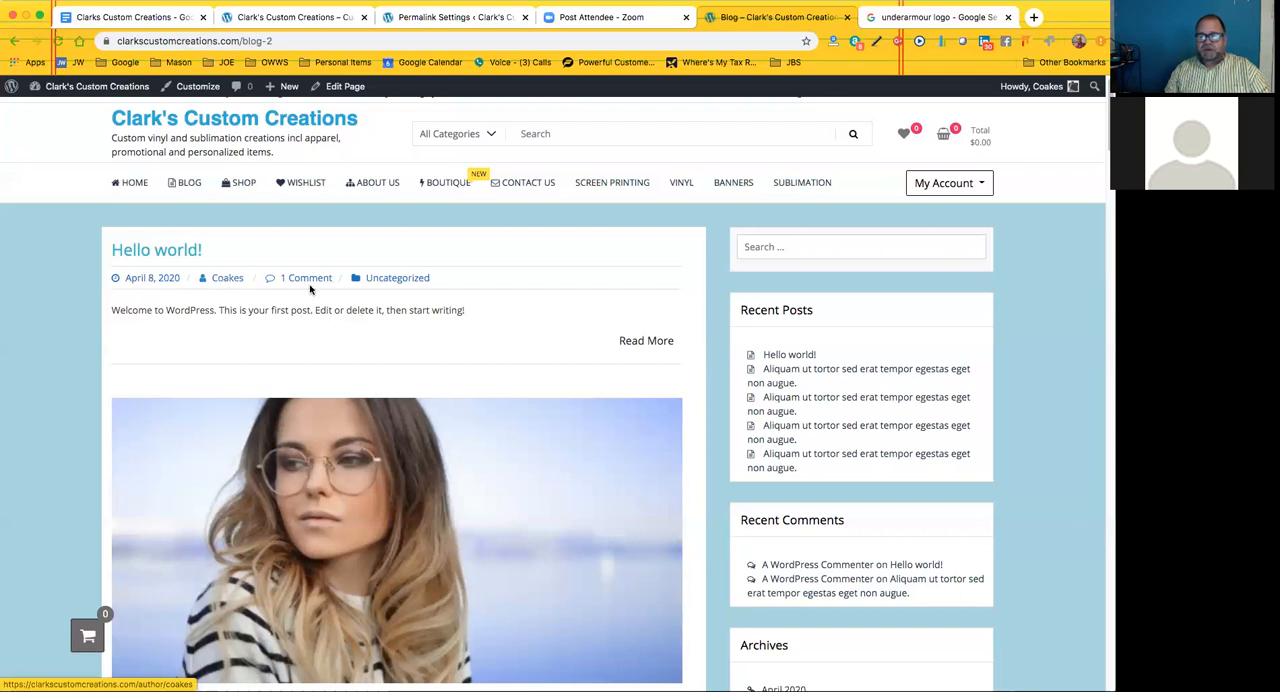
mouse_move(1038, 91)
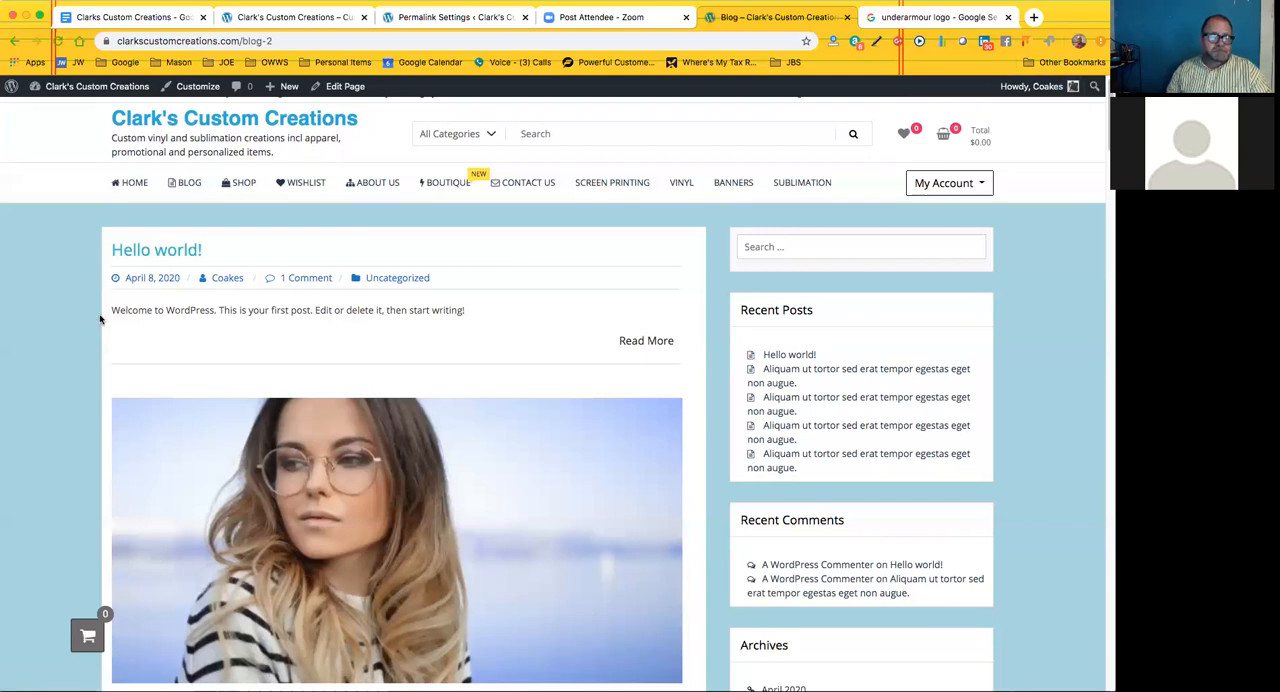
Look through the sample Fashion posts on the Blog page and review how their images, titles and excerpts are laid out
scroll(95, 319, down, 2)
scroll(99, 319, down, 3)
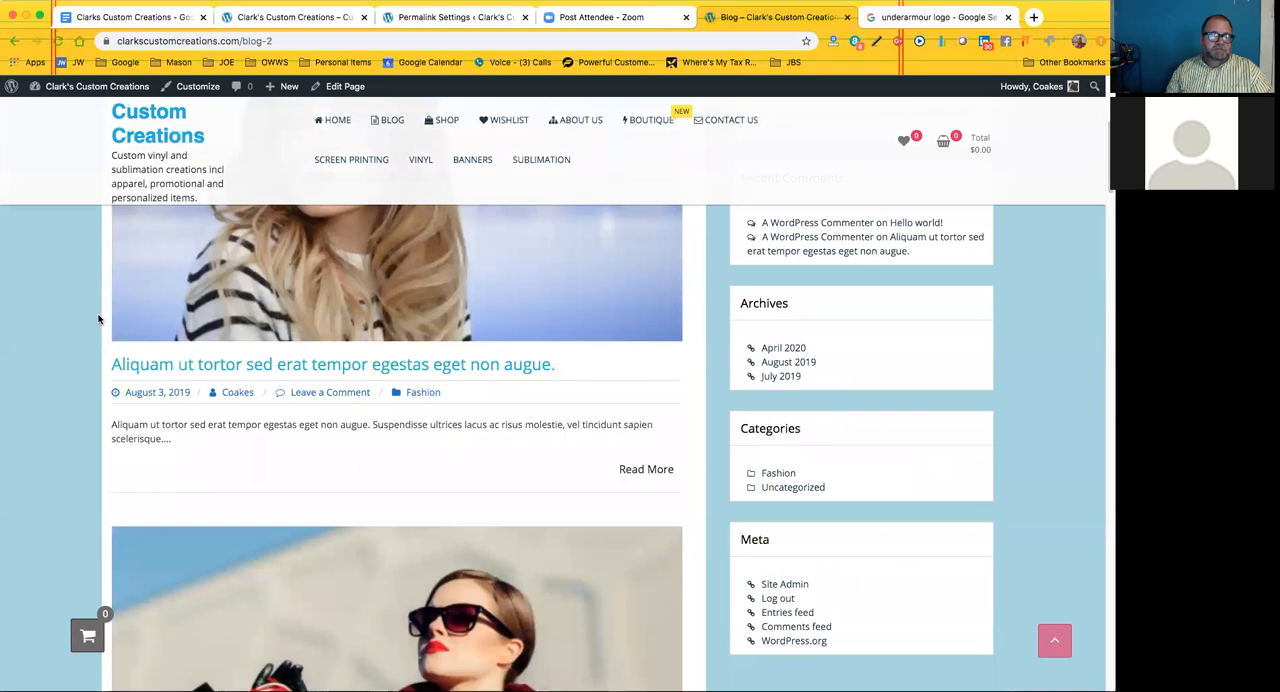
scroll(99, 319, down, 2)
scroll(98, 319, down, 4)
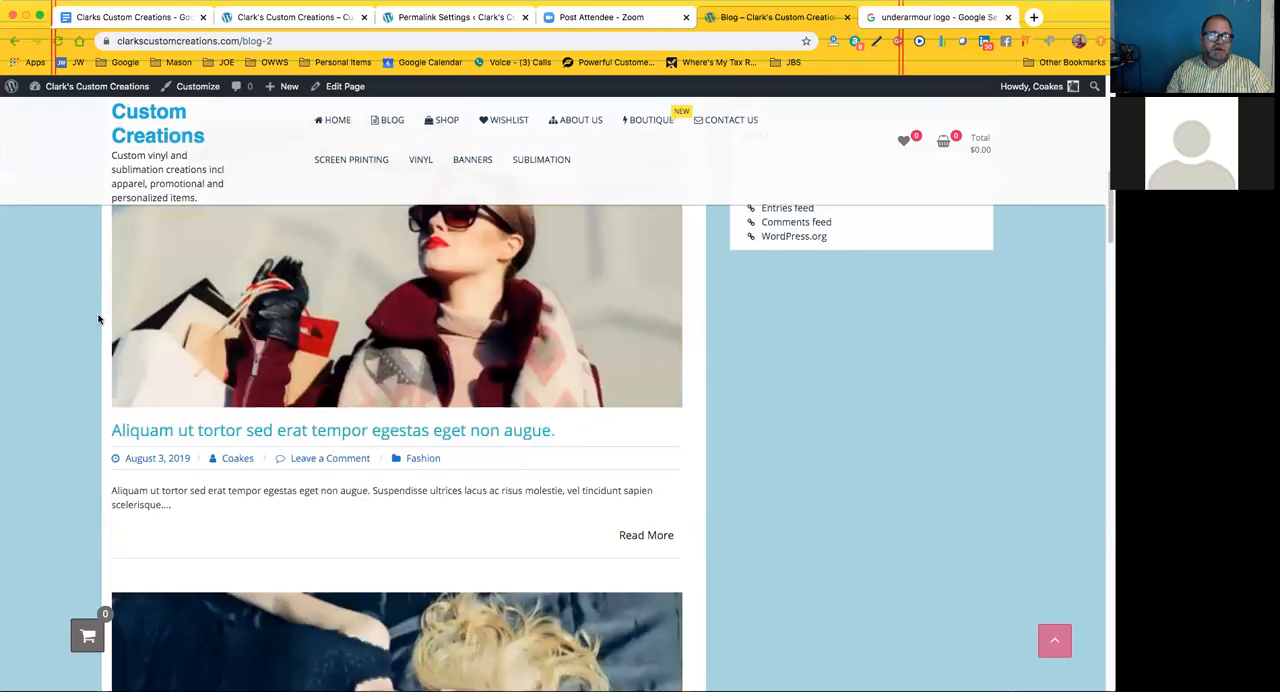
scroll(98, 319, down, 4)
scroll(98, 319, down, 4)
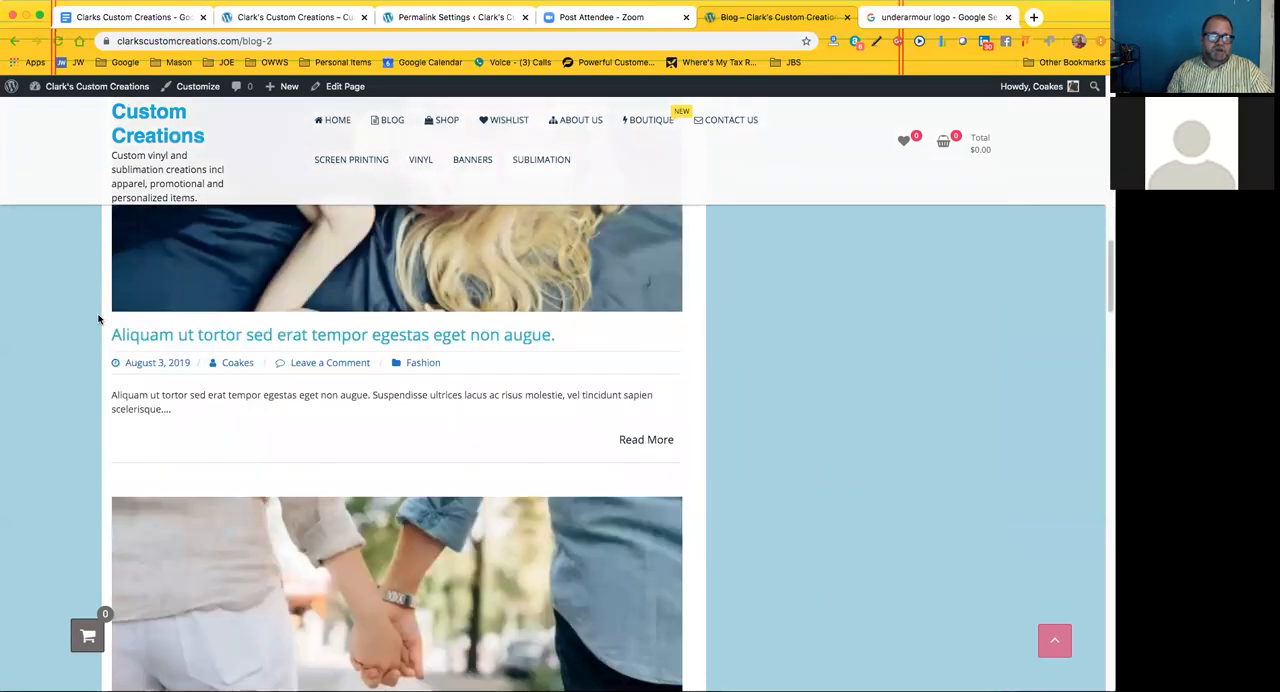
scroll(98, 319, down, 4)
scroll(98, 319, down, 3)
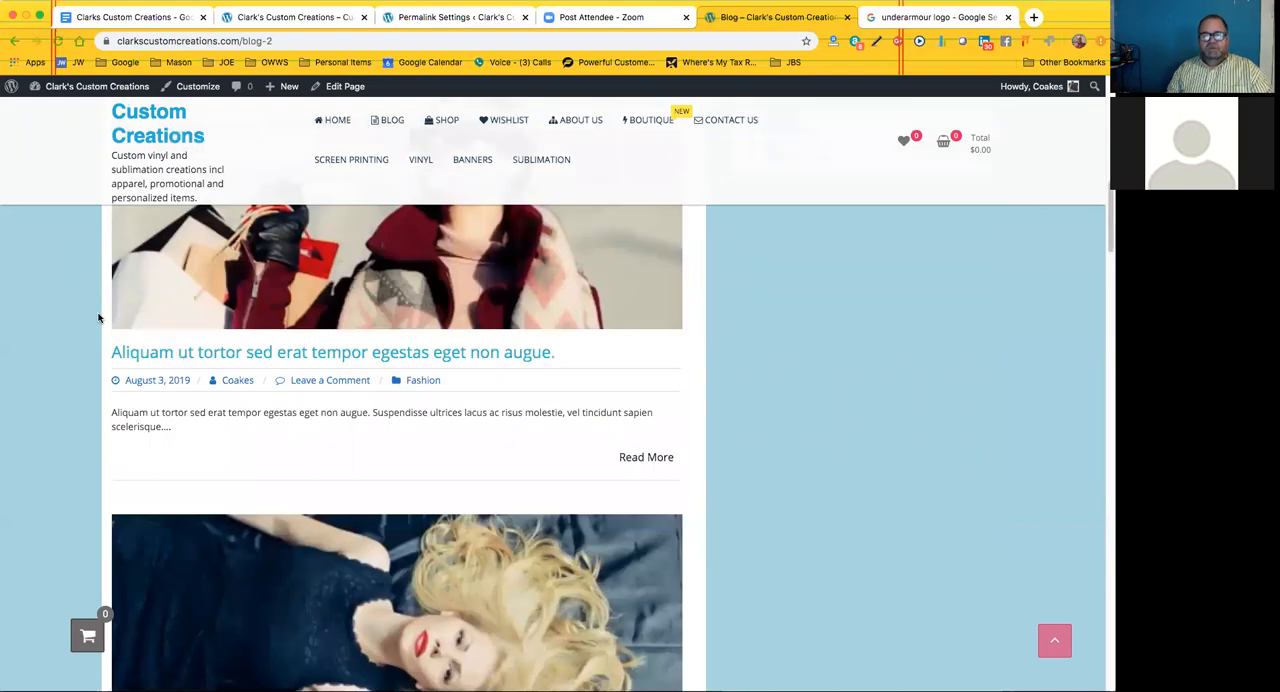
scroll(98, 319, up, 8)
scroll(100, 316, up, 2)
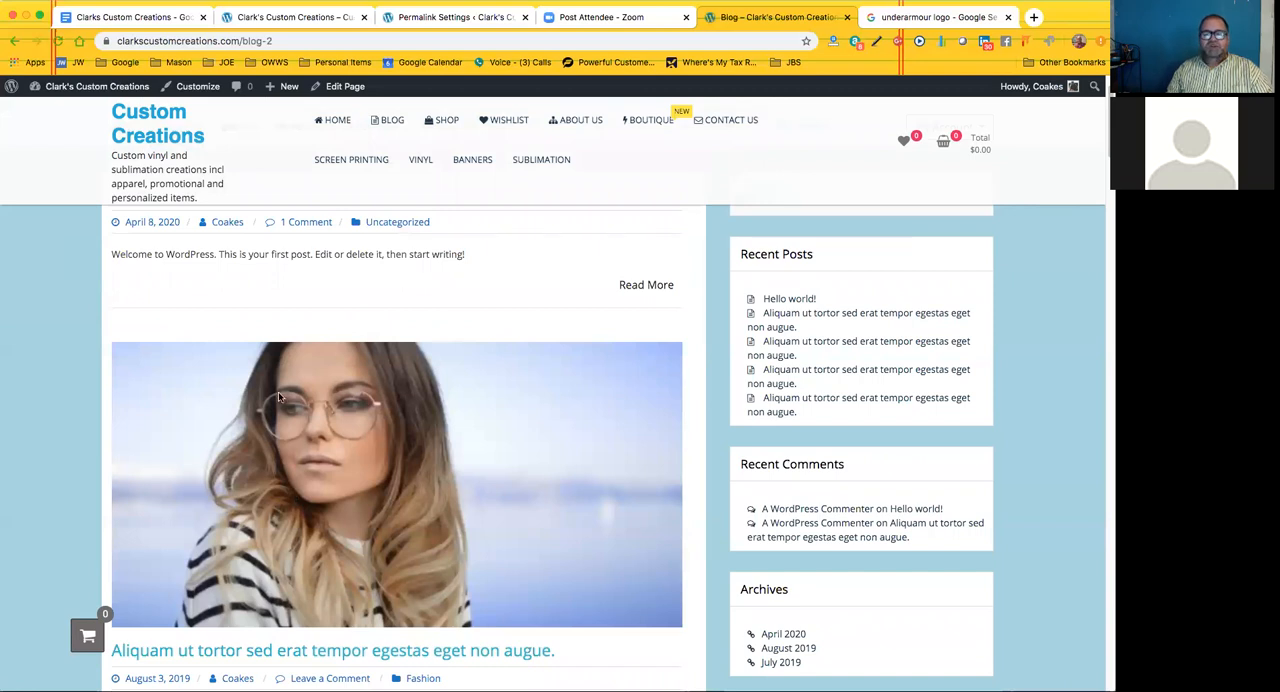
scroll(278, 397, up, 2)
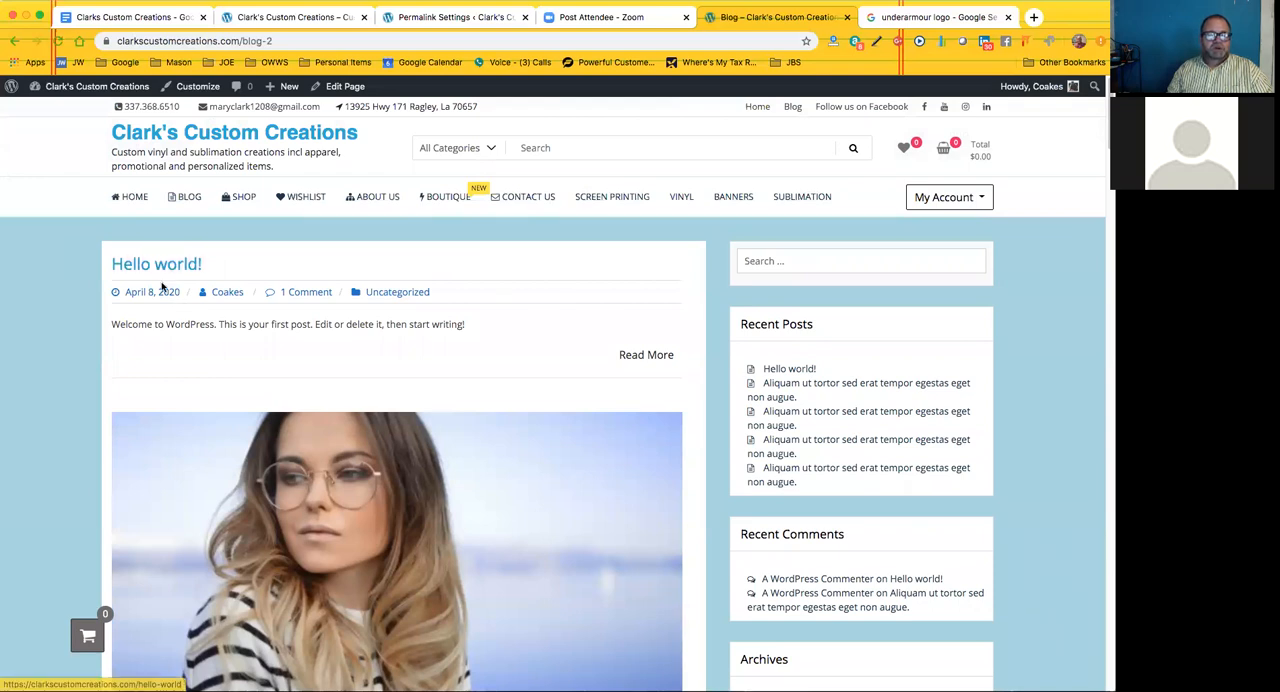
scroll(430, 462, down, 3)
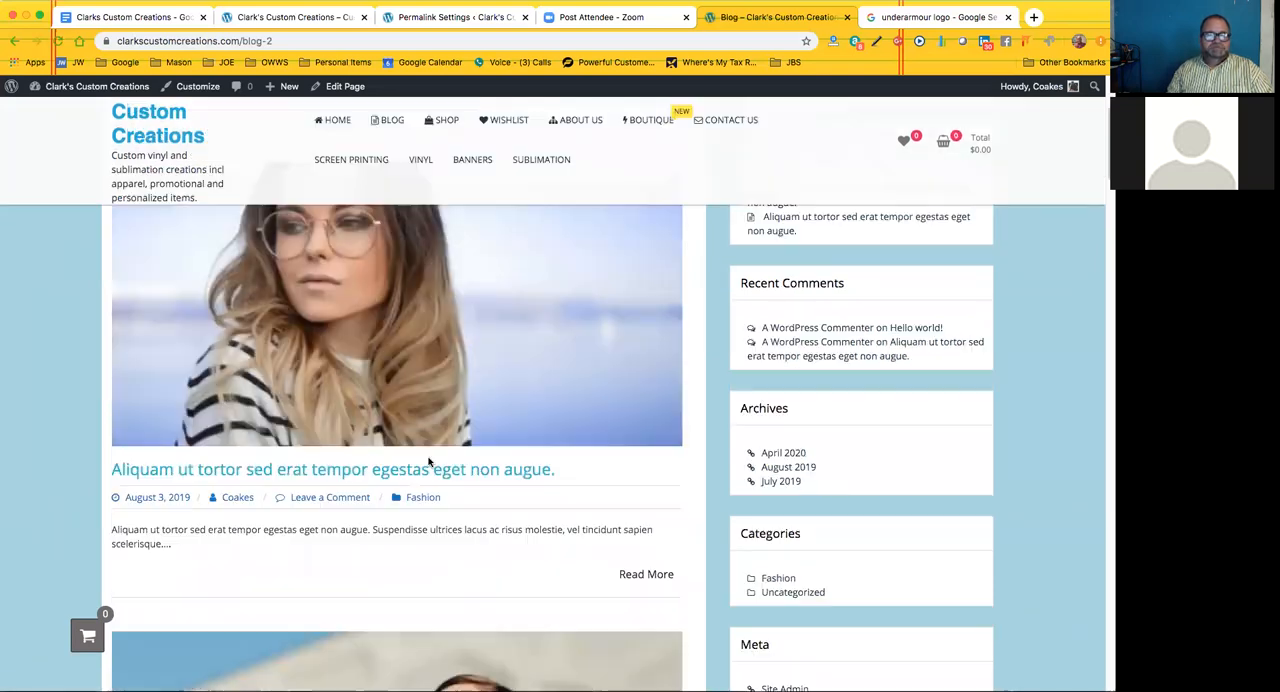
Leave the Blog page for the WordPress dashboard, open the list of all posts, and open the Hello world! post for editing
click(347, 290)
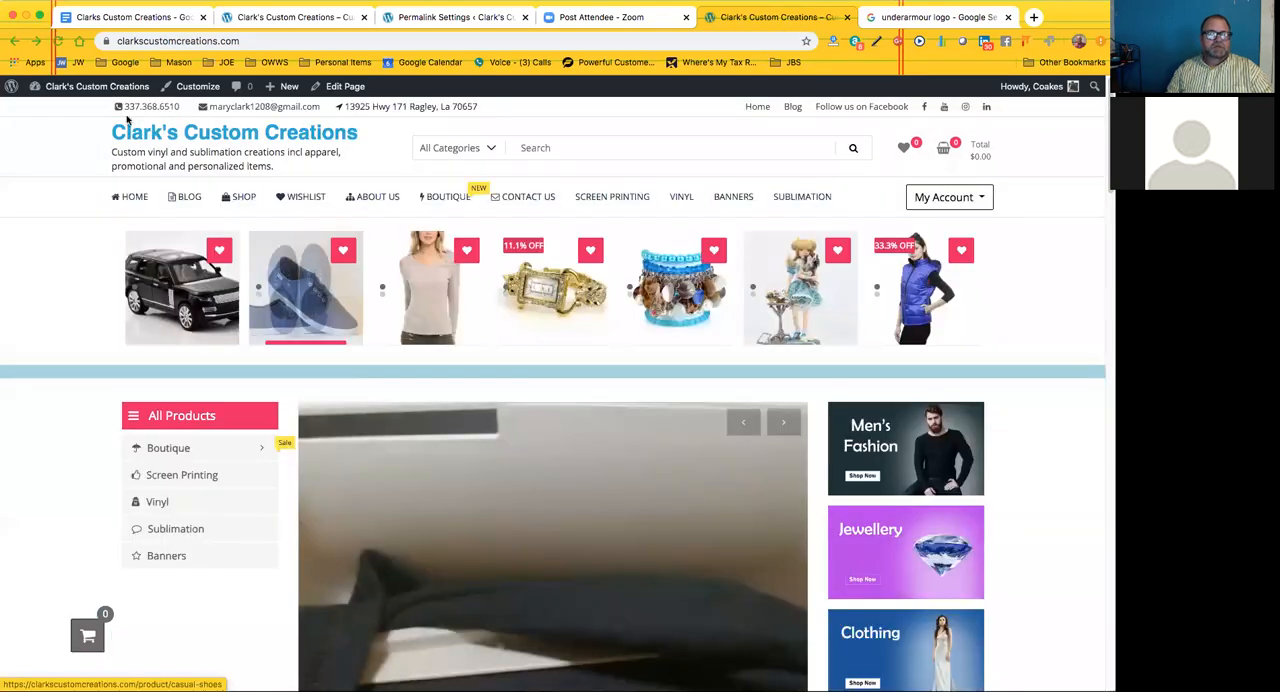
mouse_move(110, 92)
click(71, 116)
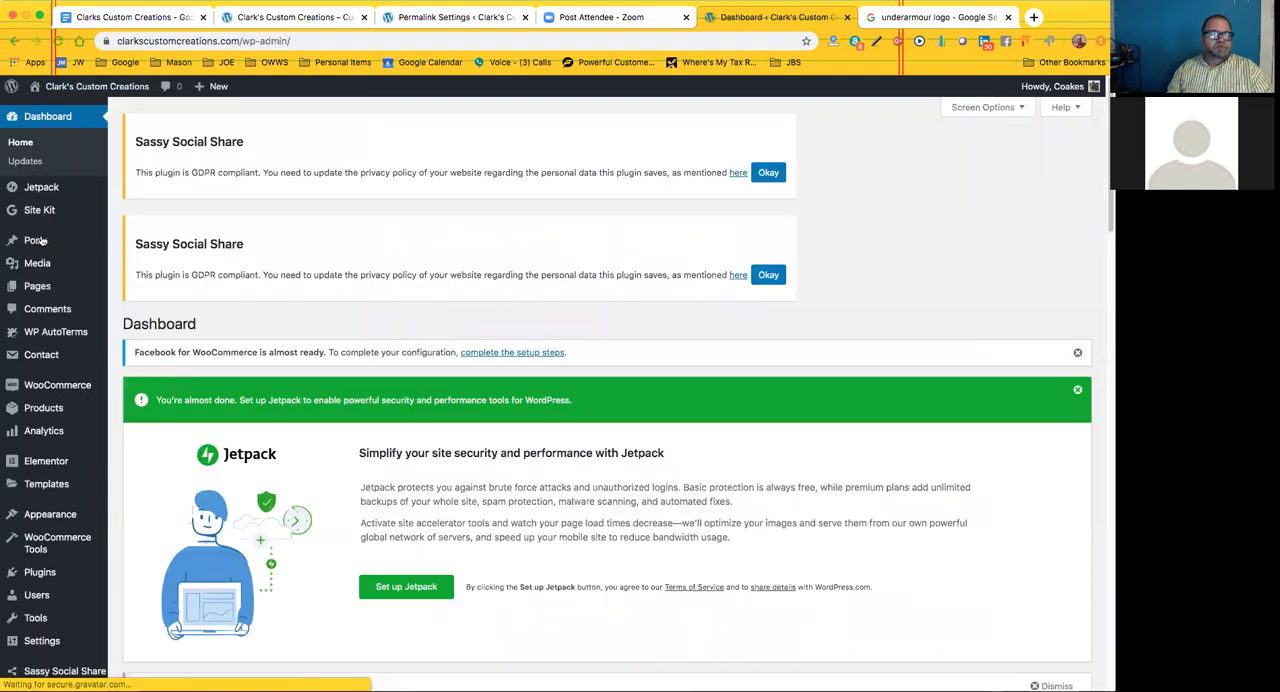
mouse_move(42, 241)
click(139, 244)
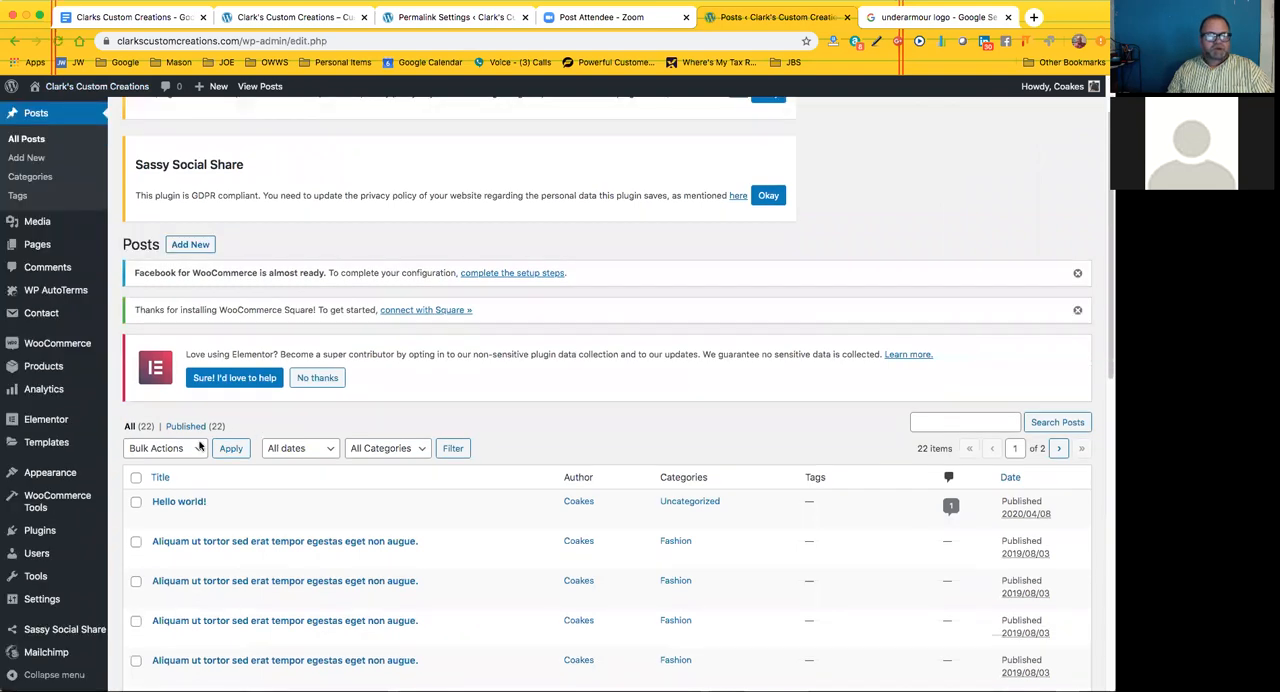
scroll(200, 447, down, 2)
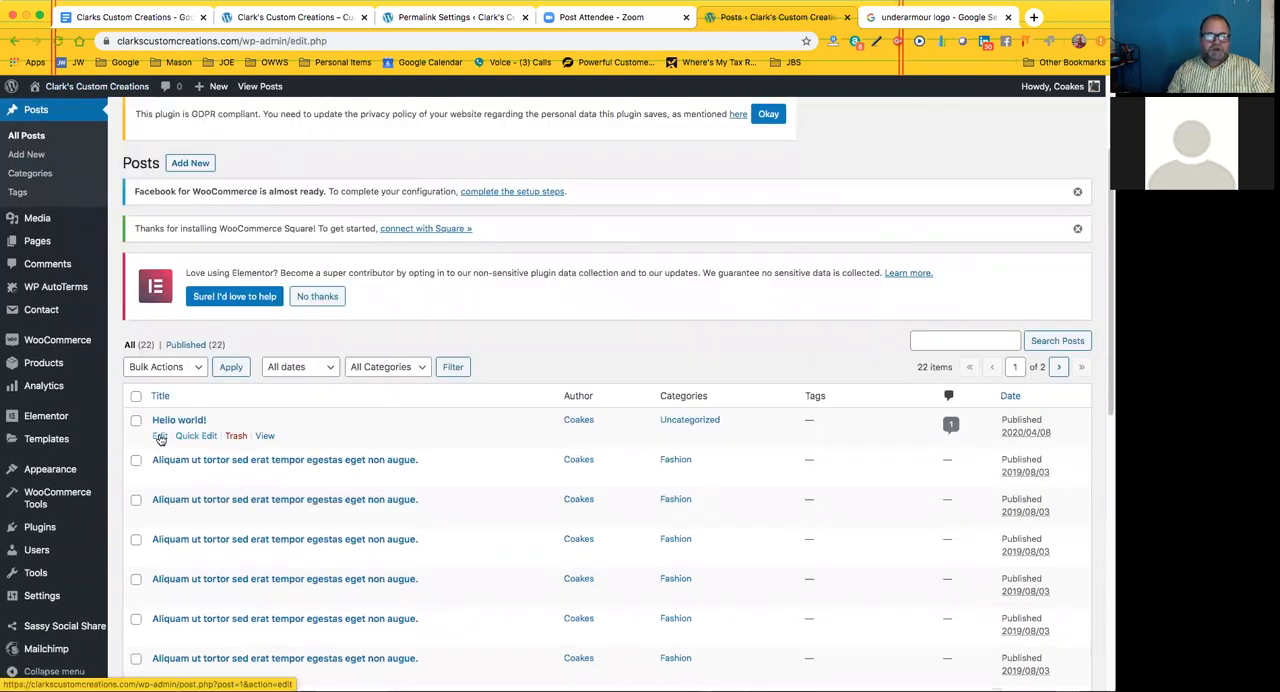
click(160, 437)
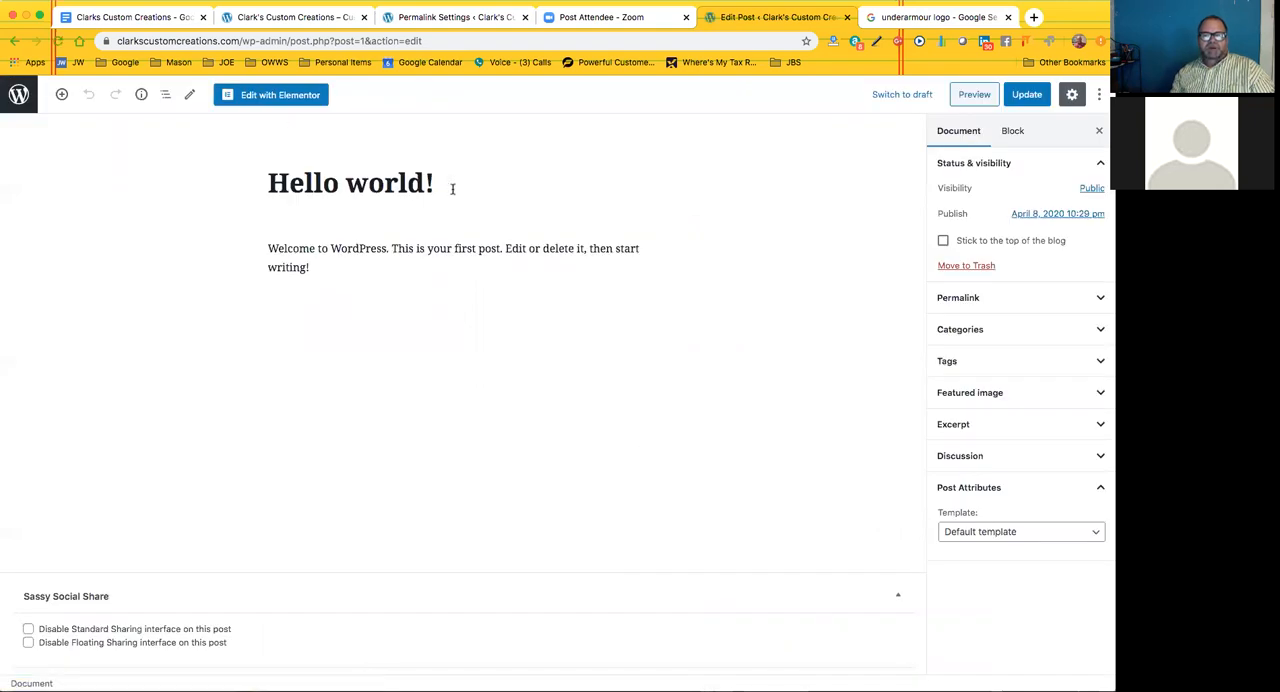
Select the Hello world! title and the welcome paragraph block, and view the block types the paragraph can be transformed to
click(446, 187)
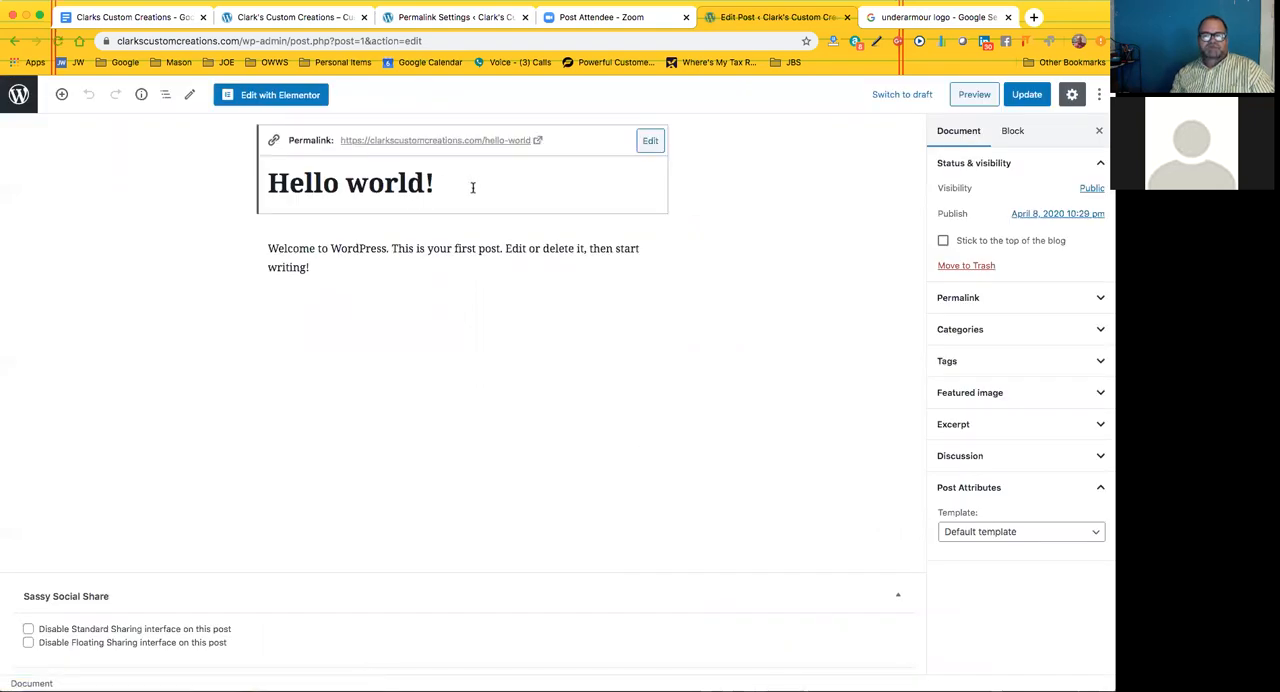
click(305, 265)
click(276, 218)
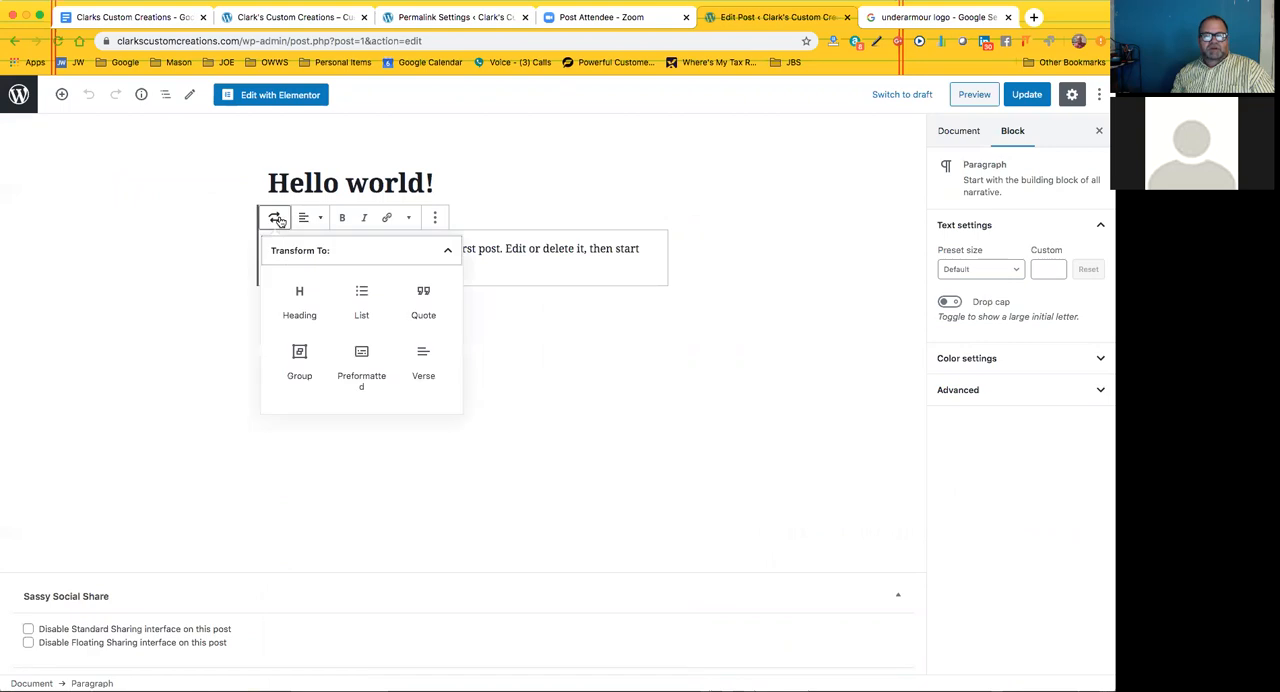
click(276, 218)
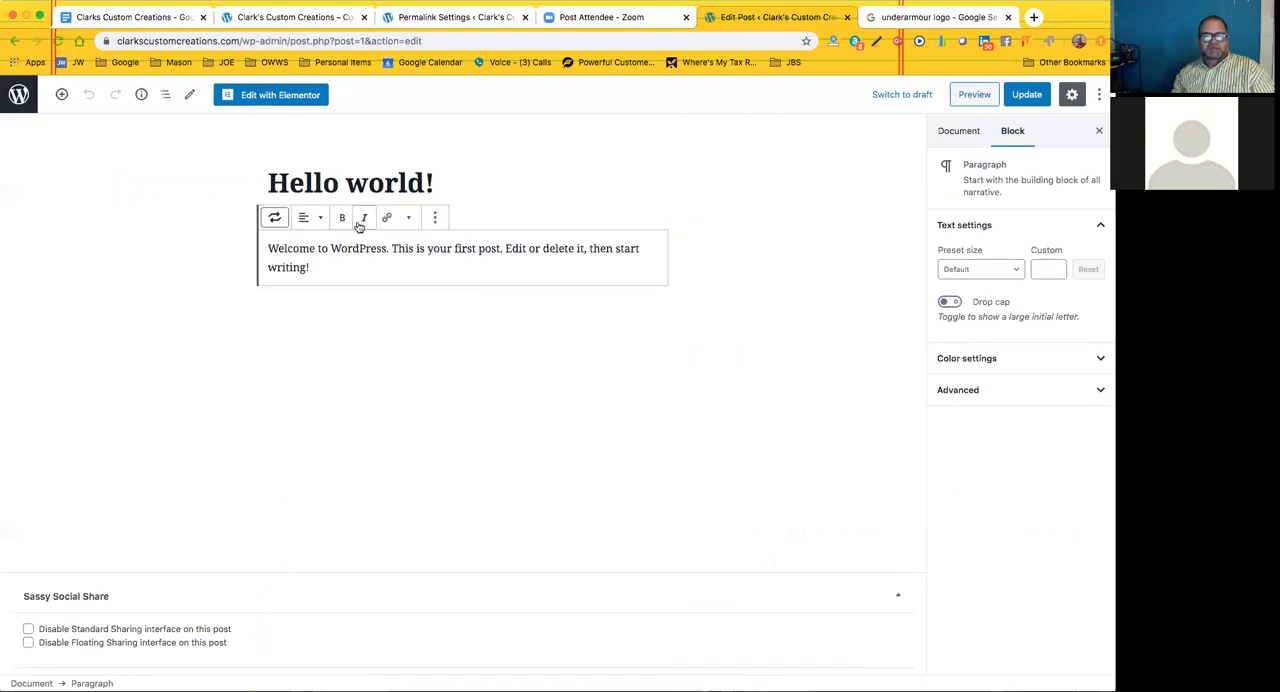
View the paragraph block's additional inline formatting options, and expand its advanced and color settings
click(435, 218)
click(408, 218)
click(408, 218)
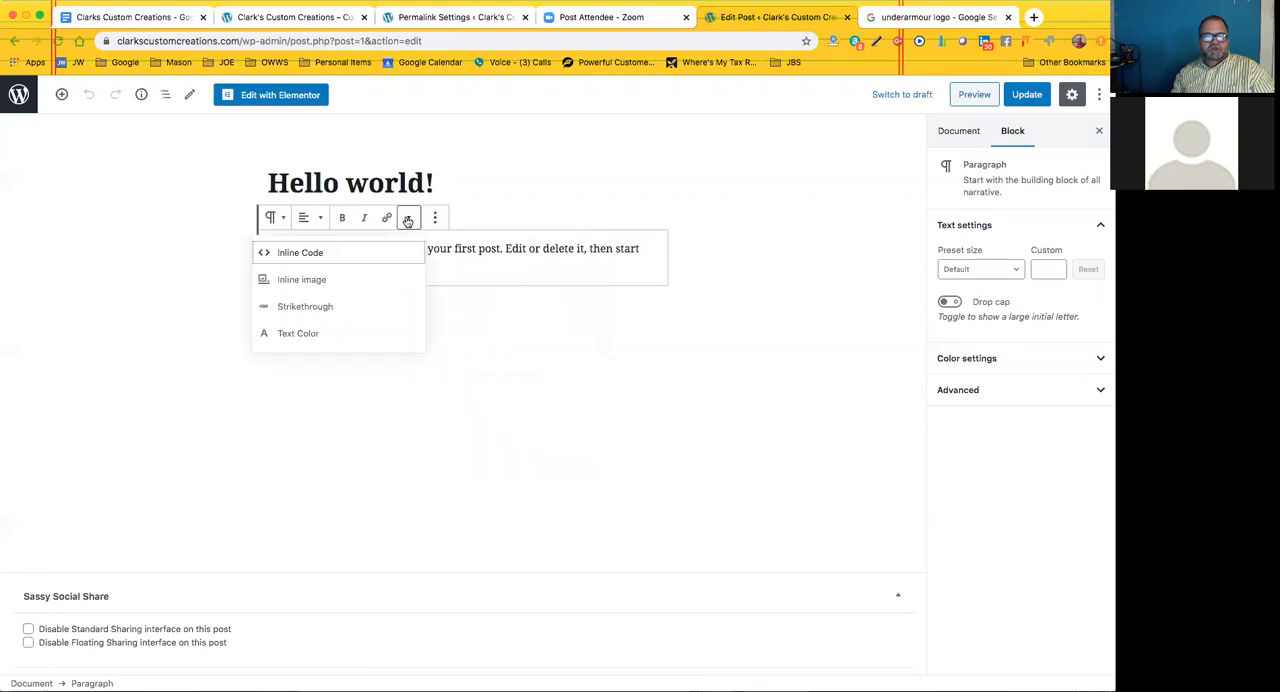
click(408, 221)
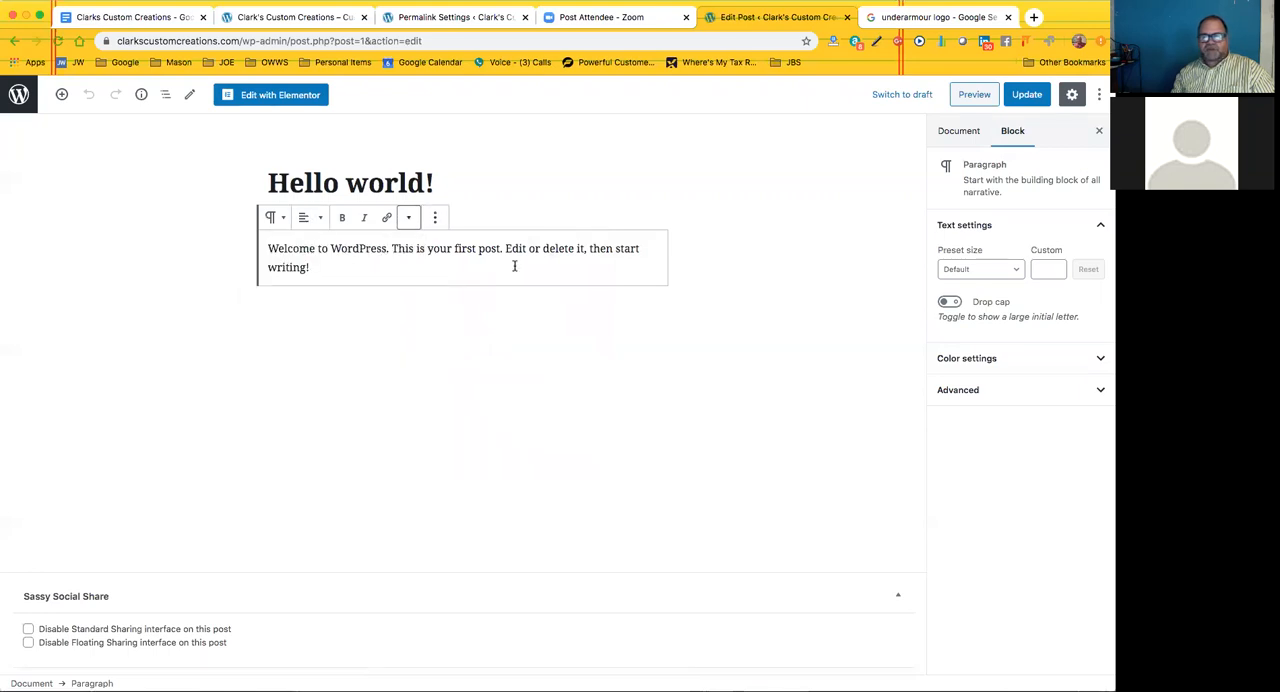
click(1024, 397)
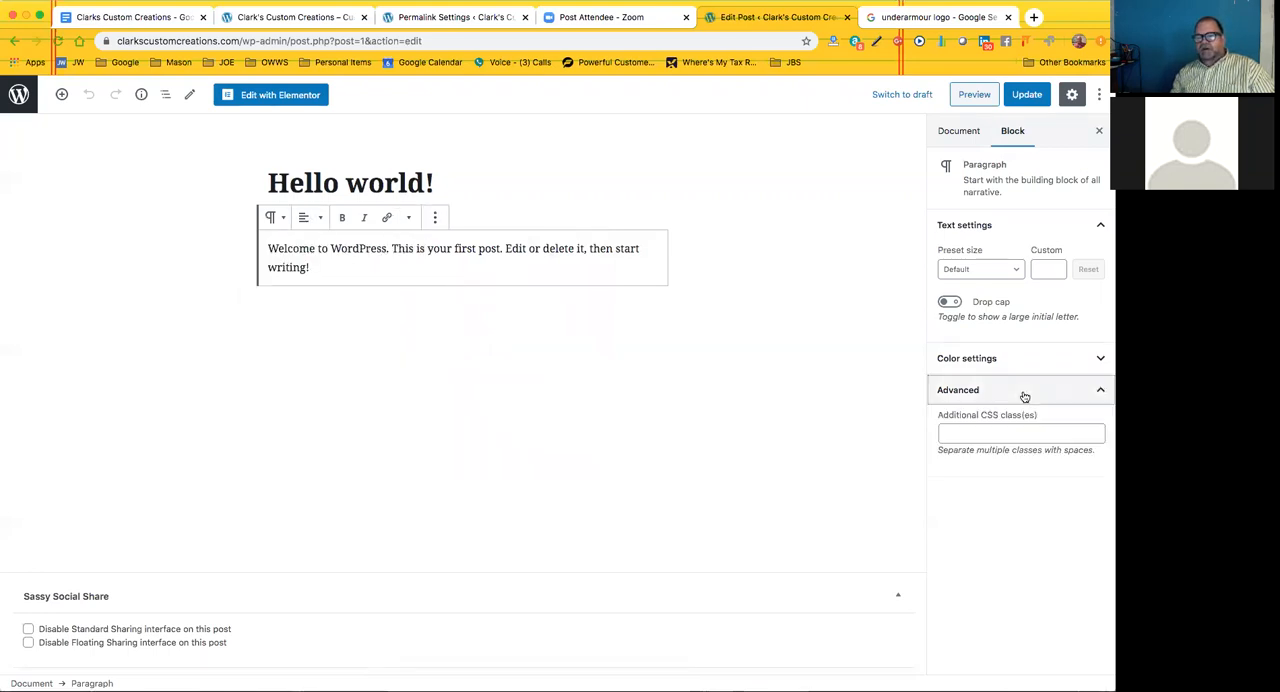
click(1010, 362)
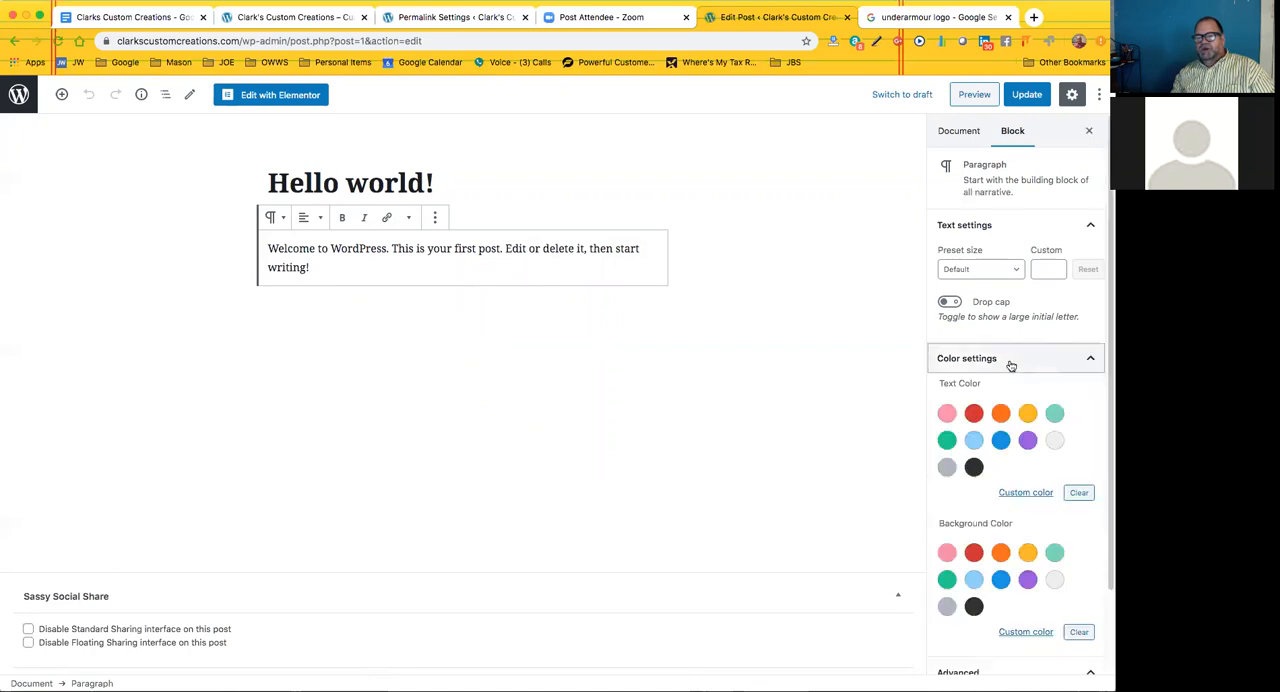
Show the Hello world! post's document settings and view the available post templates, keeping Default template
click(959, 132)
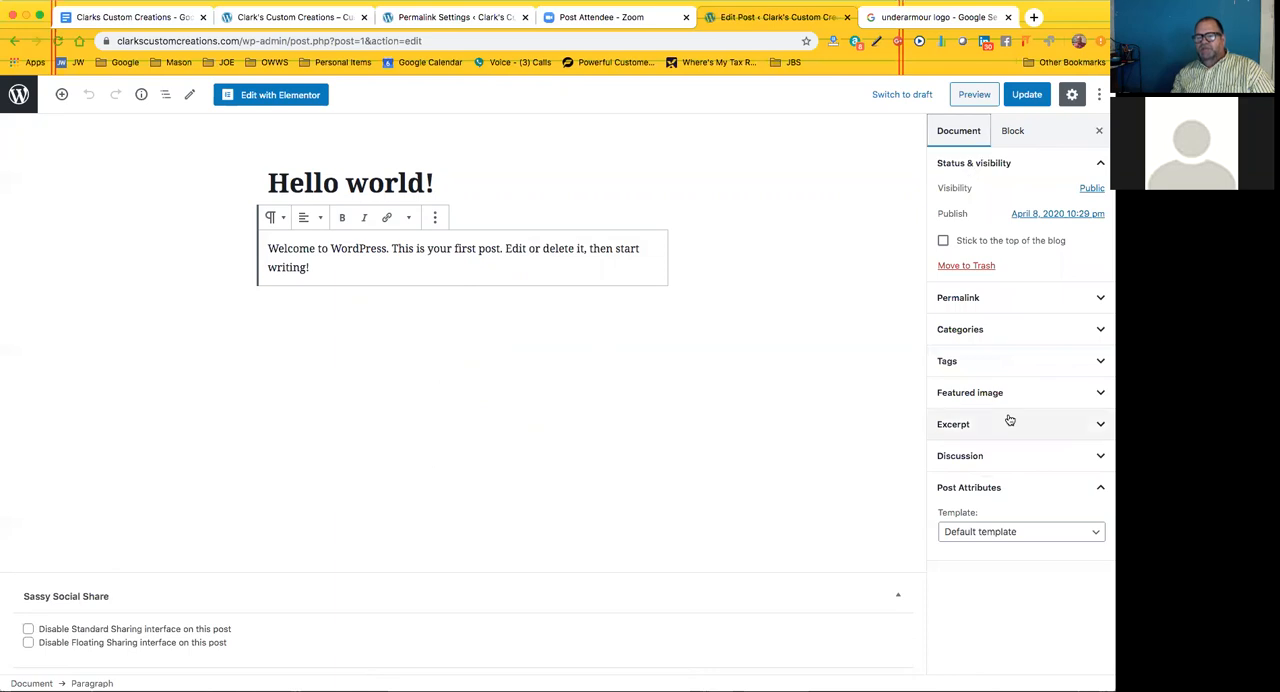
click(1014, 492)
click(1027, 502)
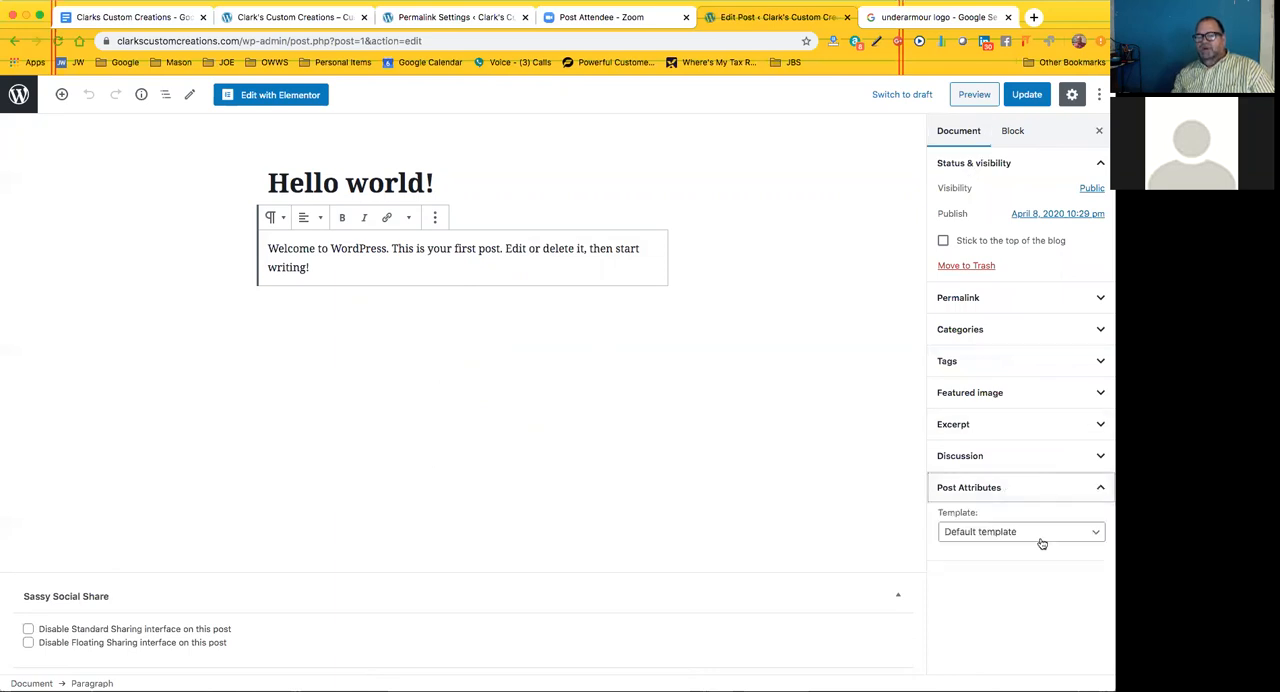
click(1035, 533)
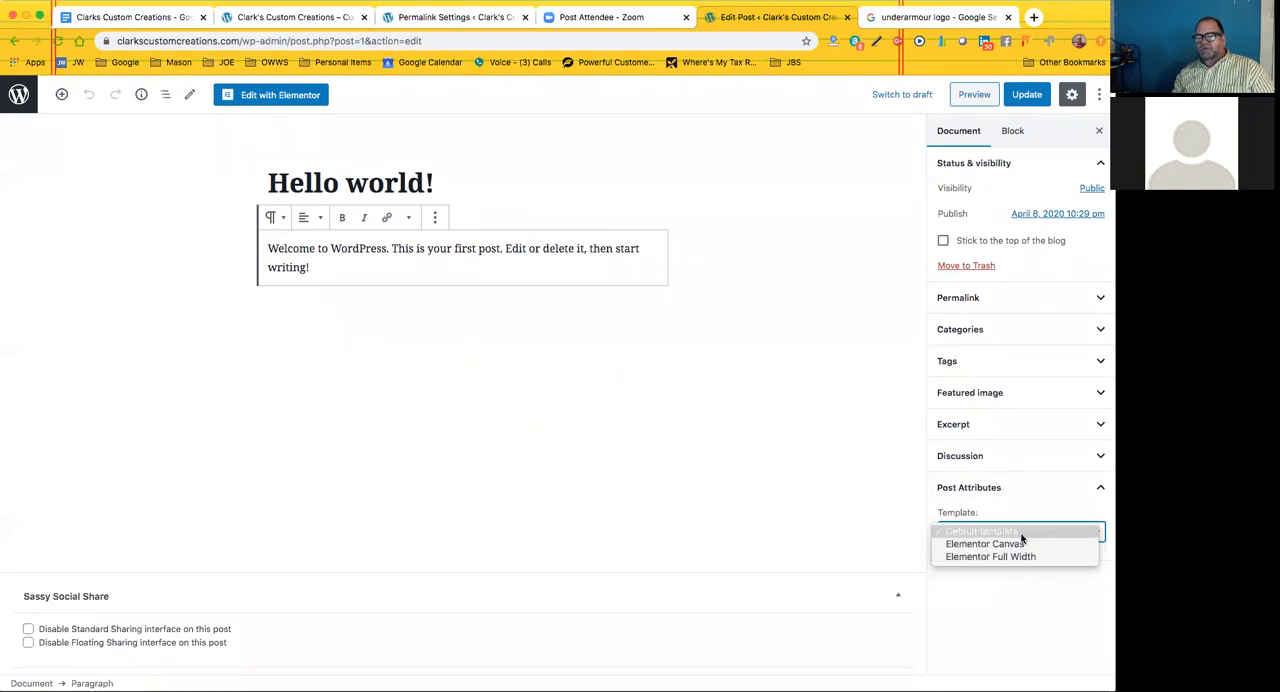
click(1023, 534)
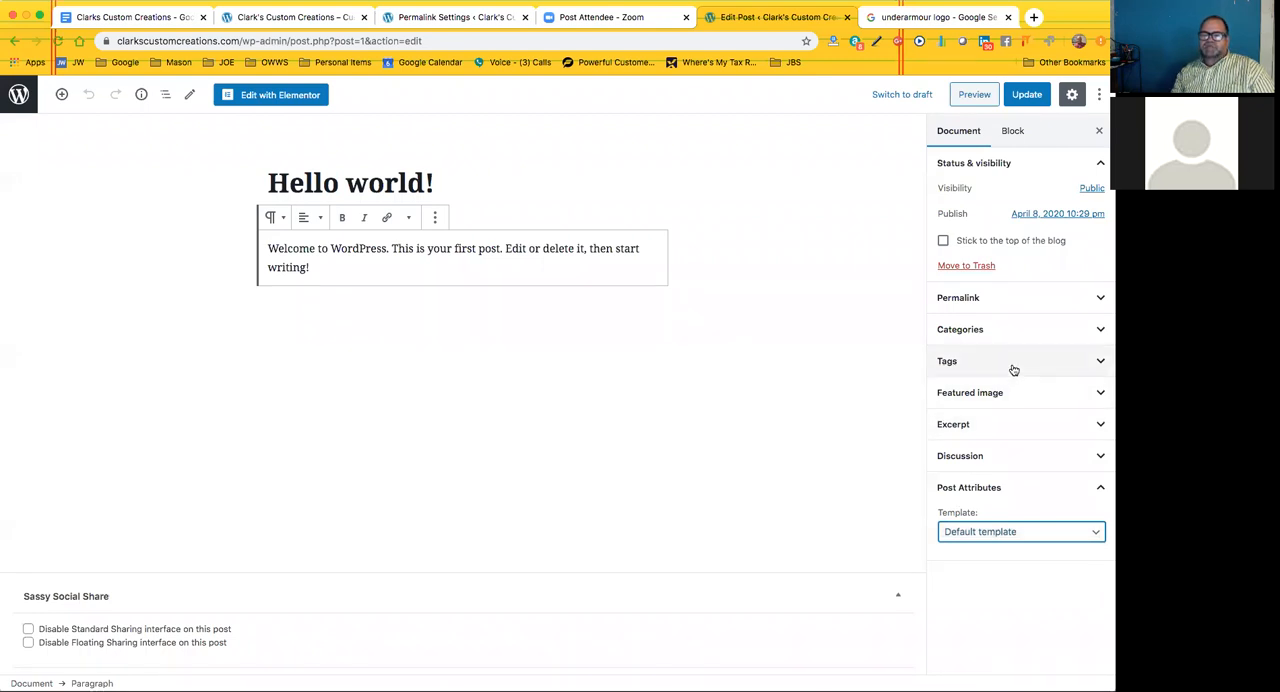
View the post's permalink settings and its category choices, collapsing each section after viewing
click(1019, 302)
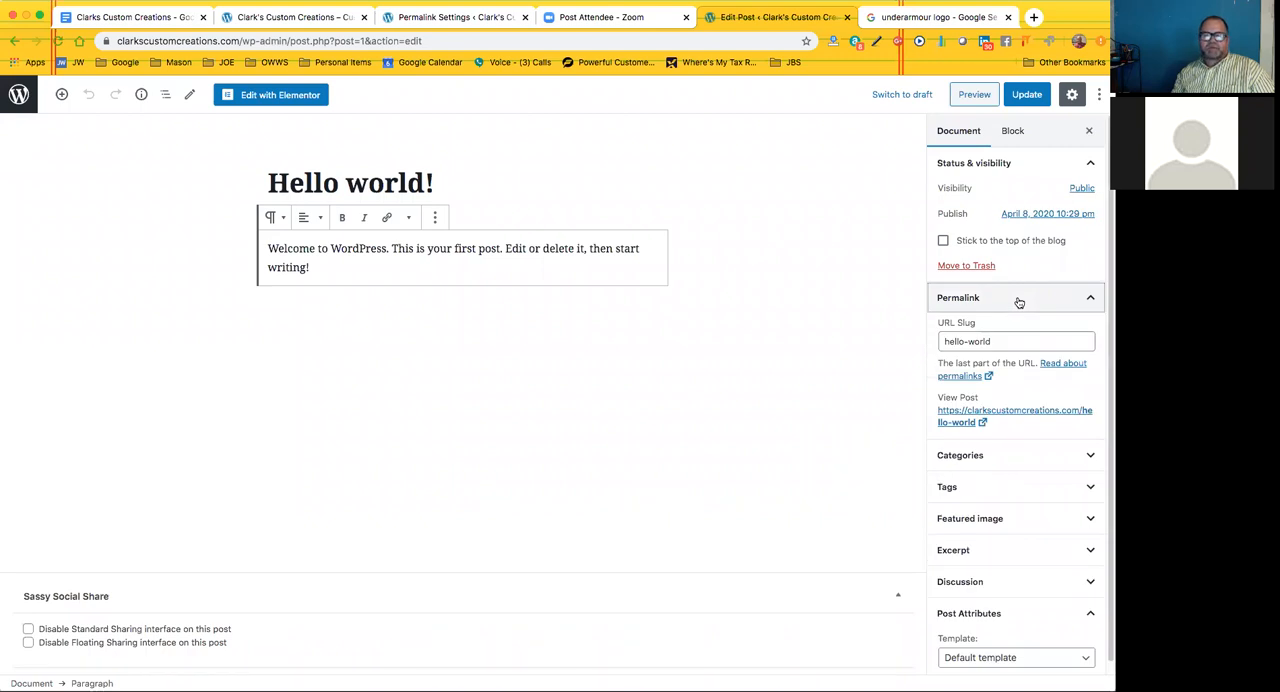
click(1019, 299)
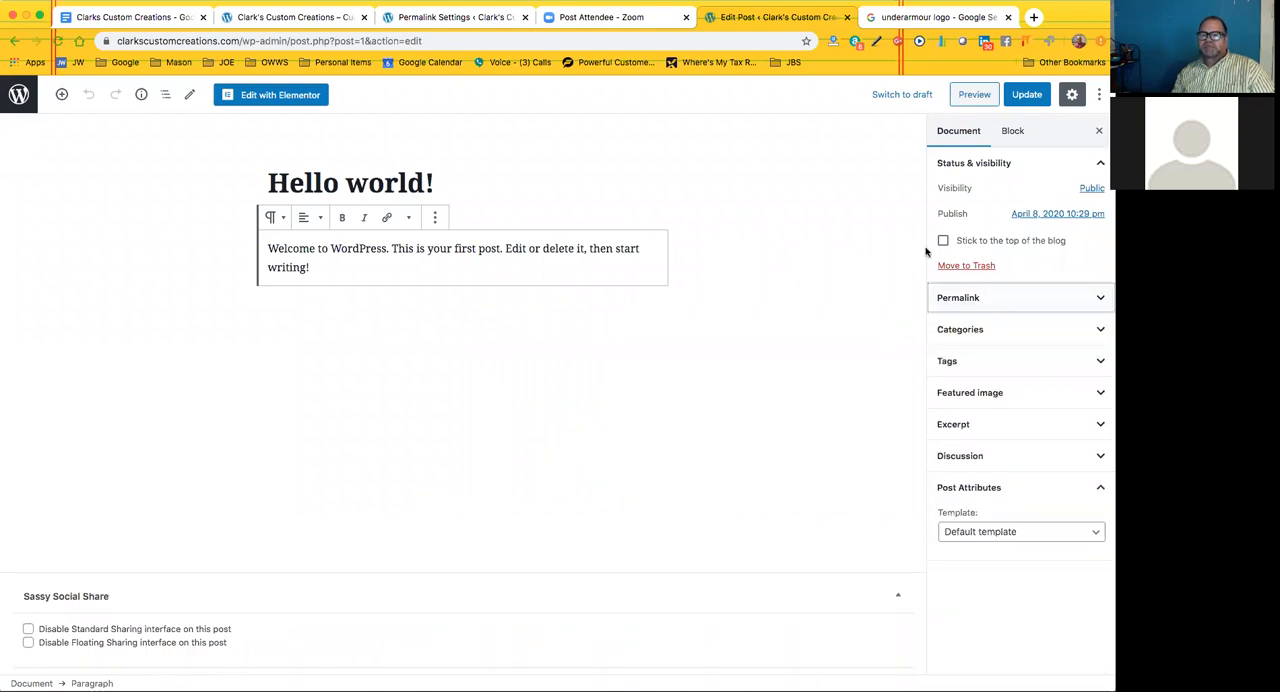
click(1036, 340)
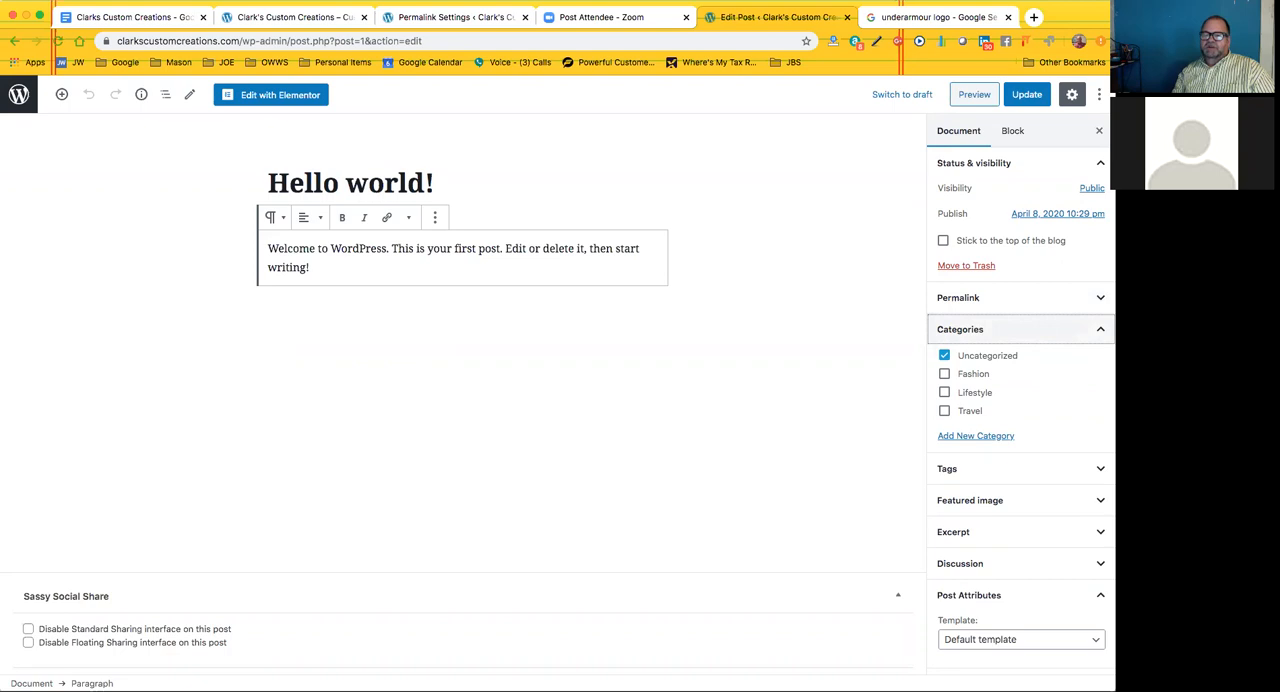
click(1090, 330)
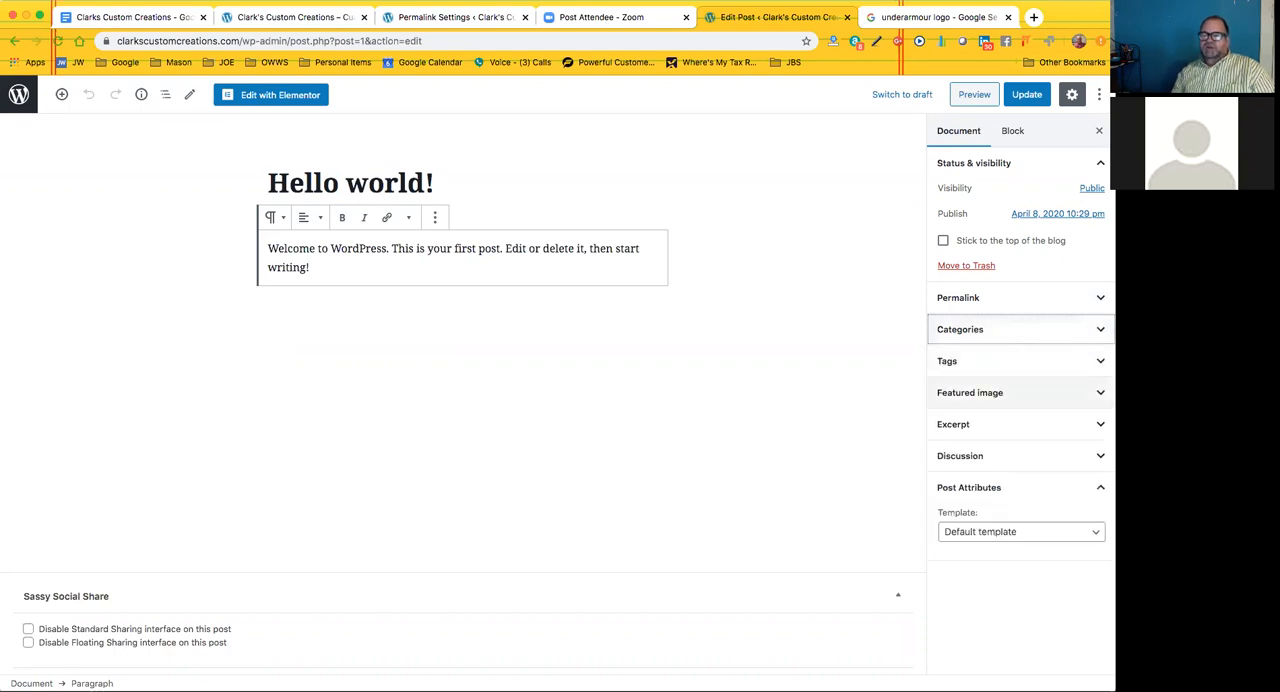
View the media library images available for the post's featured image, and close it without choosing one
click(1077, 393)
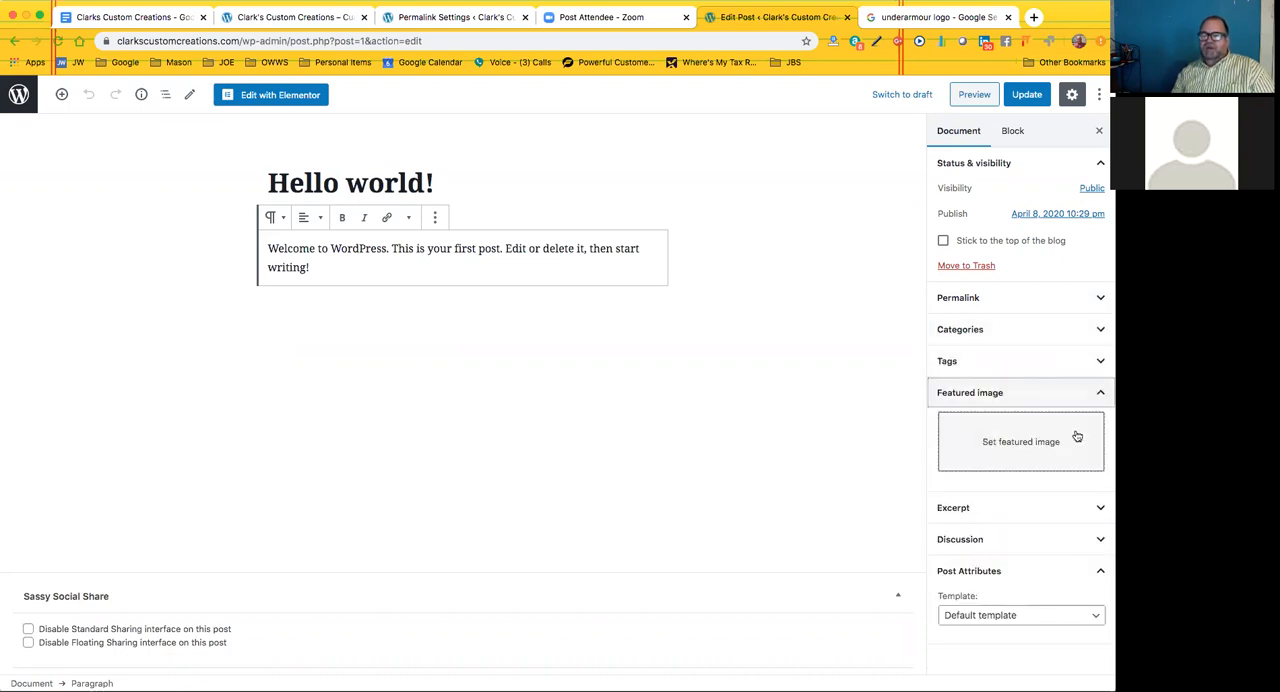
click(1007, 445)
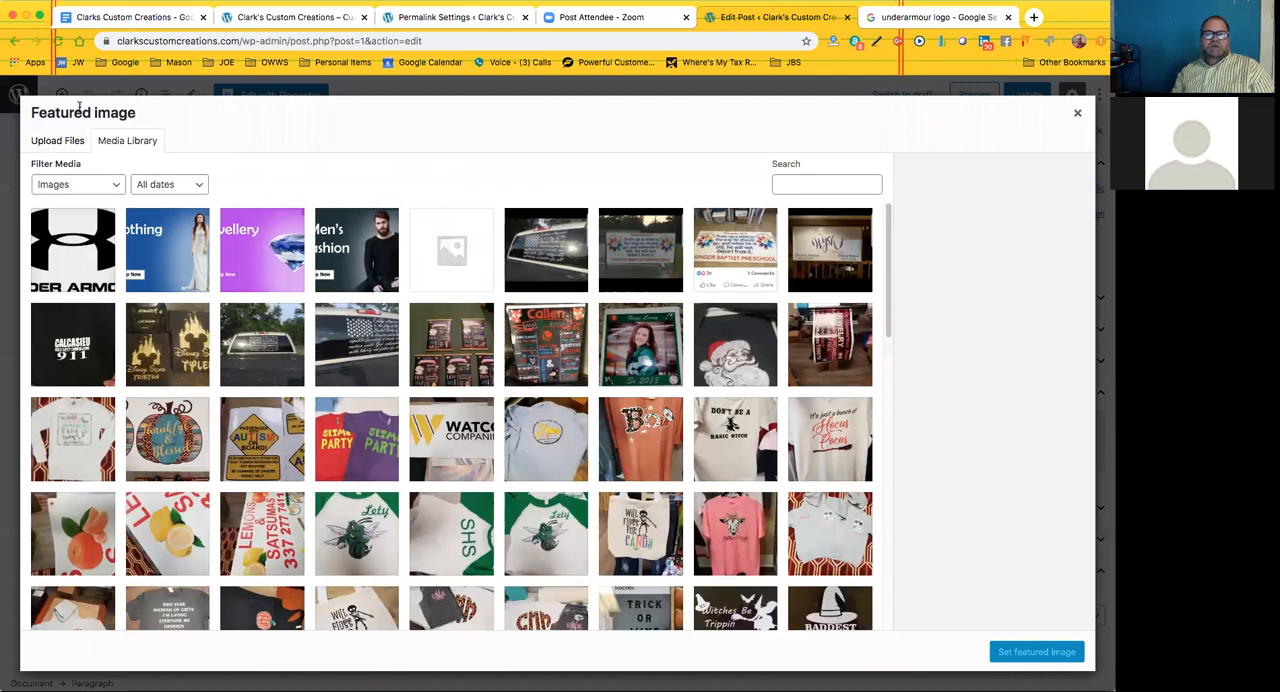
click(1076, 117)
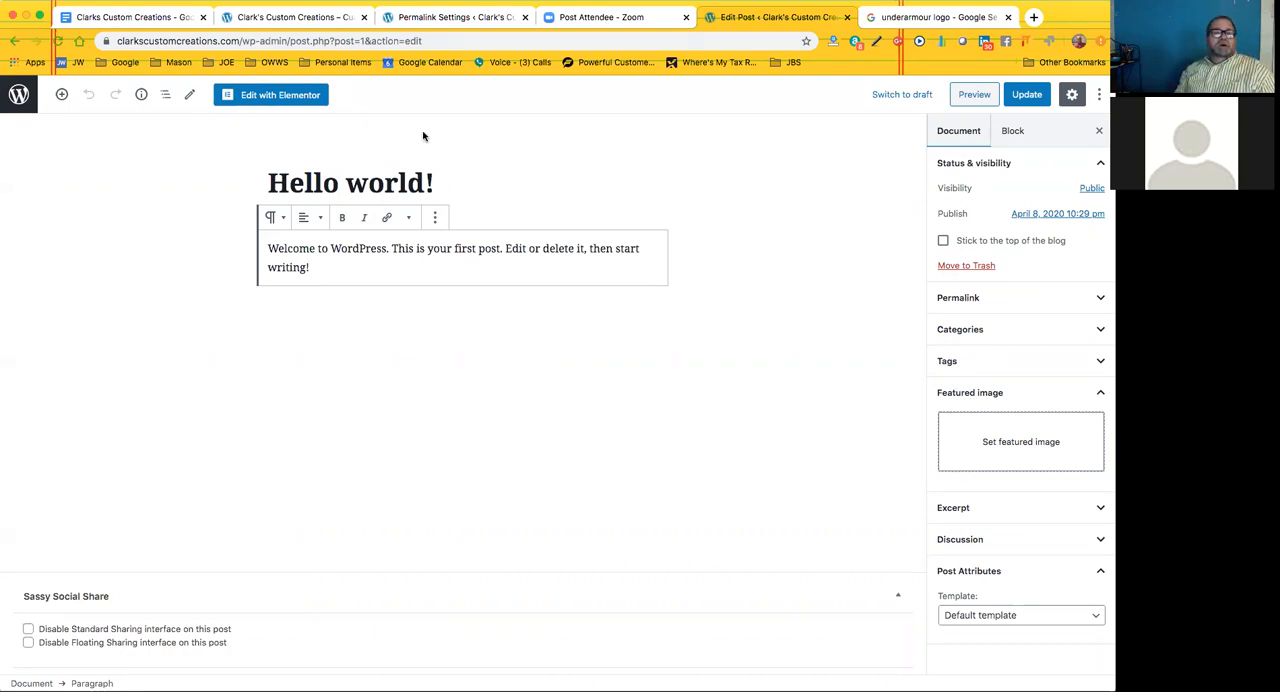
Leave the post editor for the list of posts, and close the underarmour logo Google search page
click(16, 94)
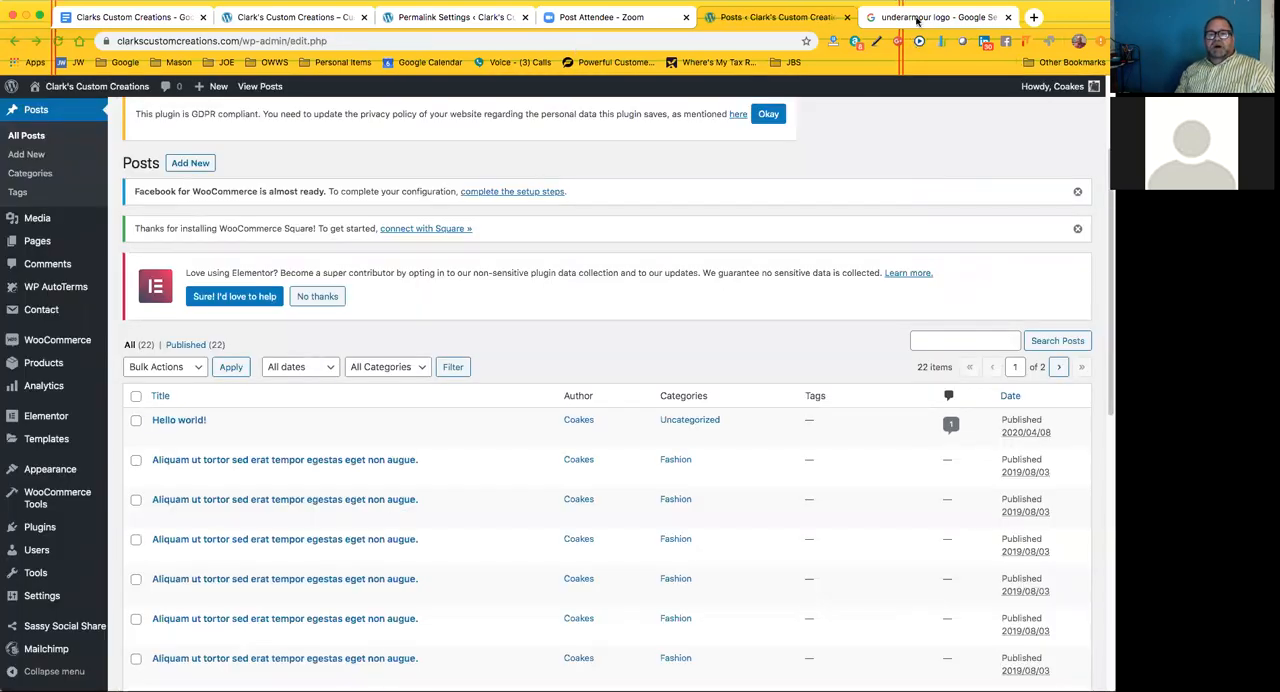
click(916, 18)
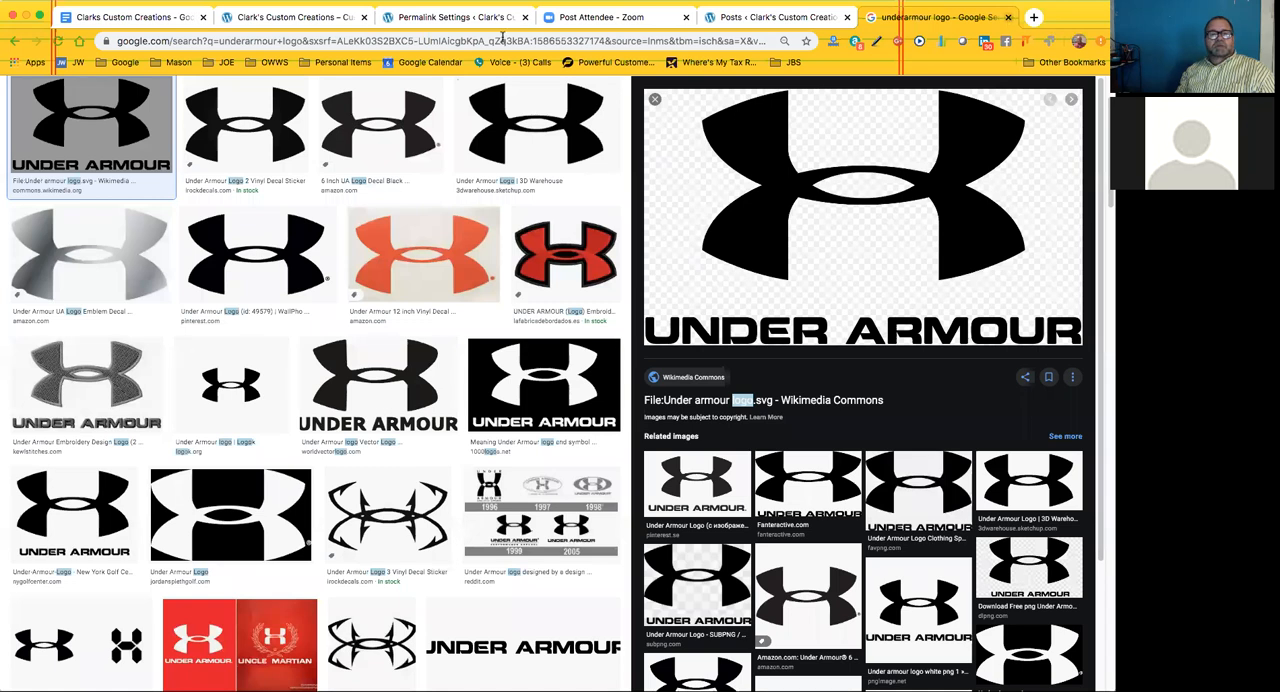
key(super+w)
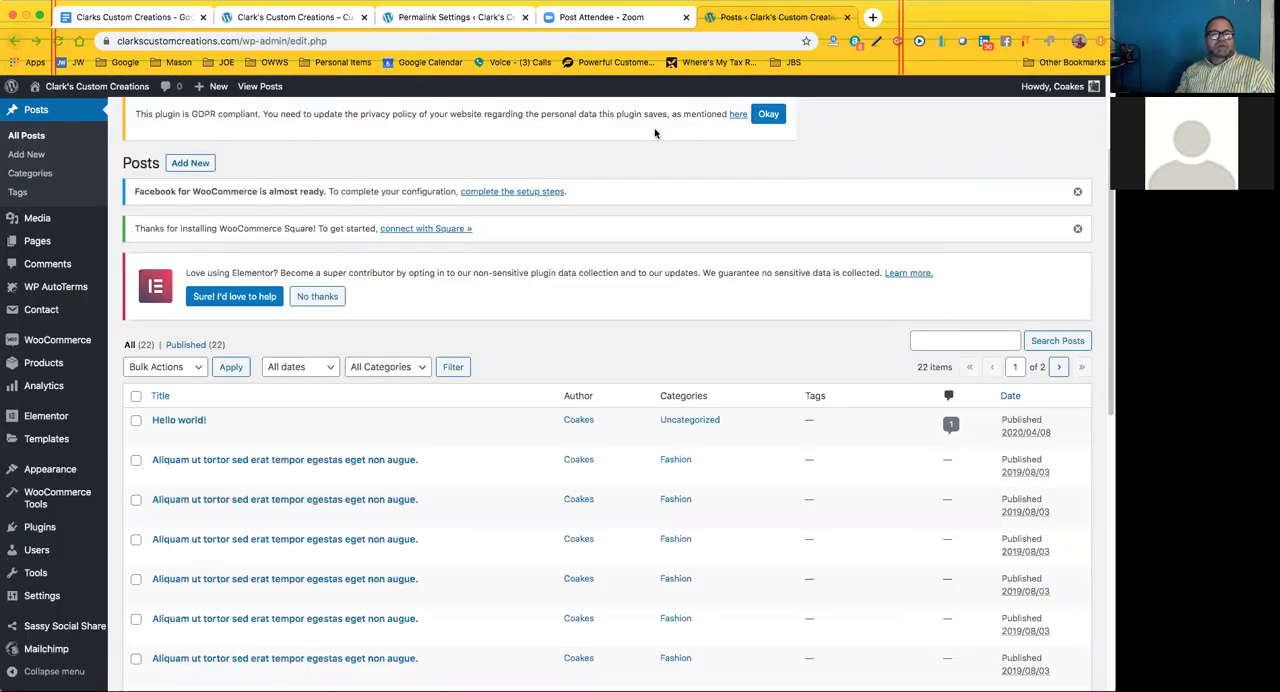
Return to the live Clark's Custom Creations site, open the Shop page and look over its content and sidebar
click(319, 20)
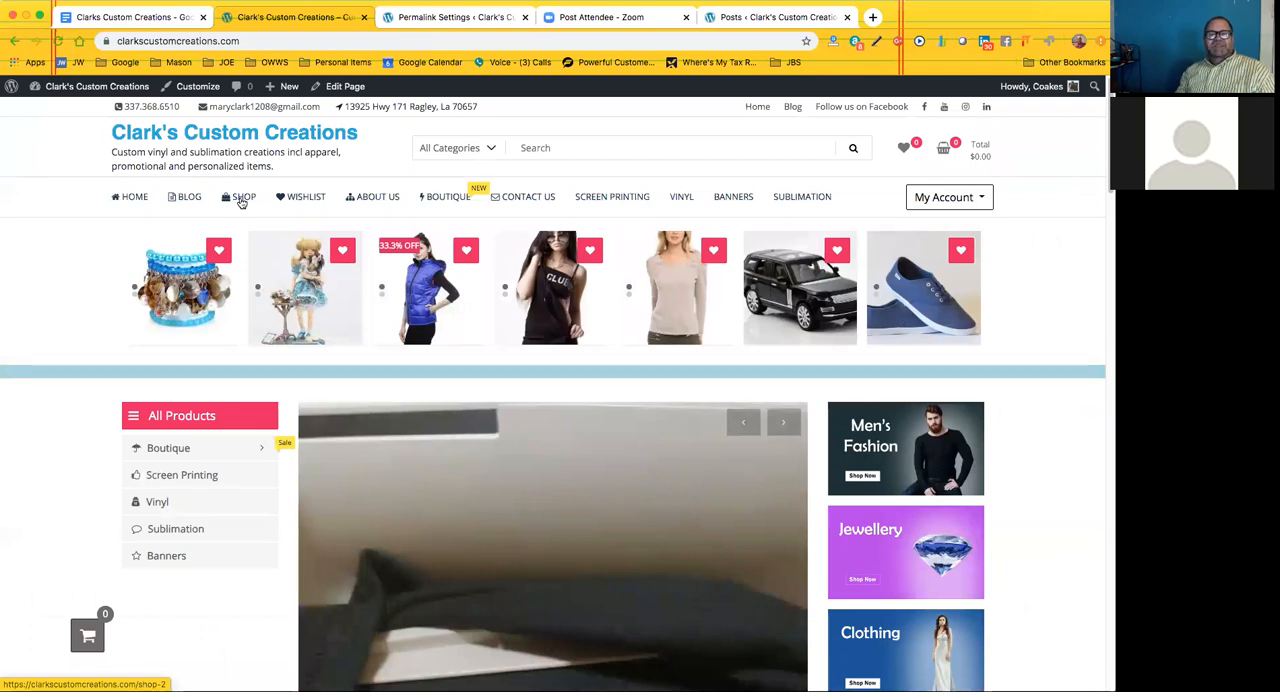
click(452, 18)
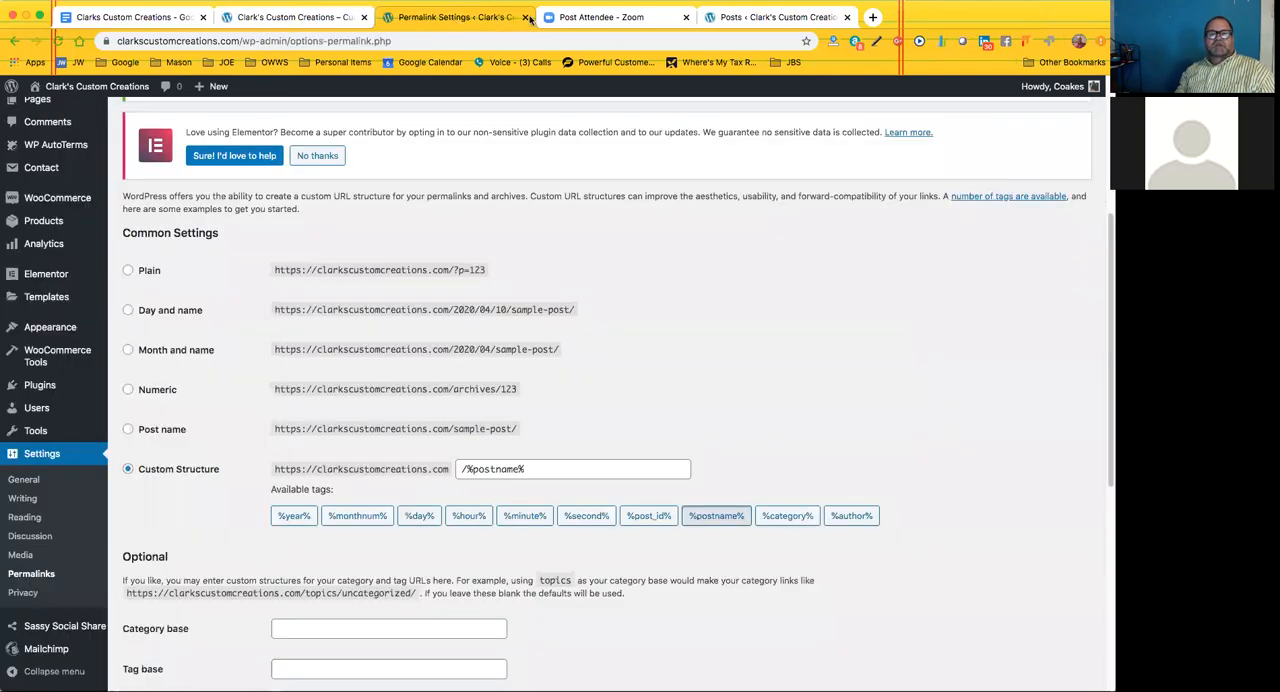
click(790, 17)
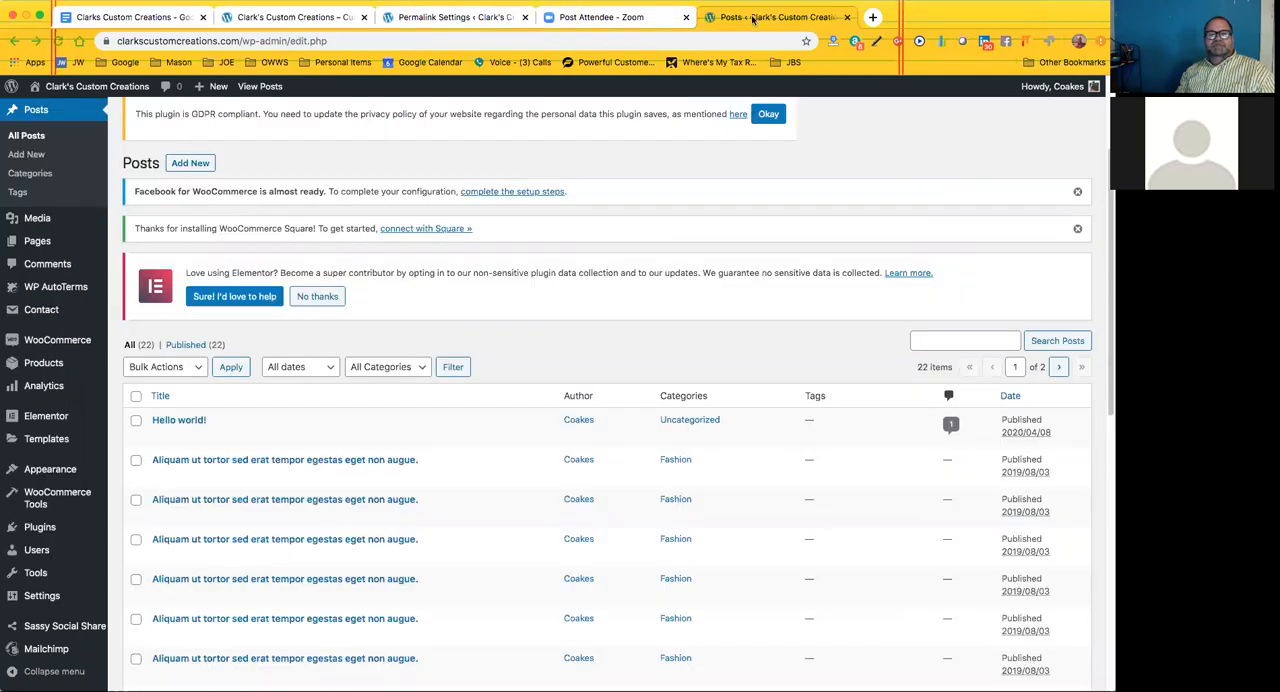
click(326, 18)
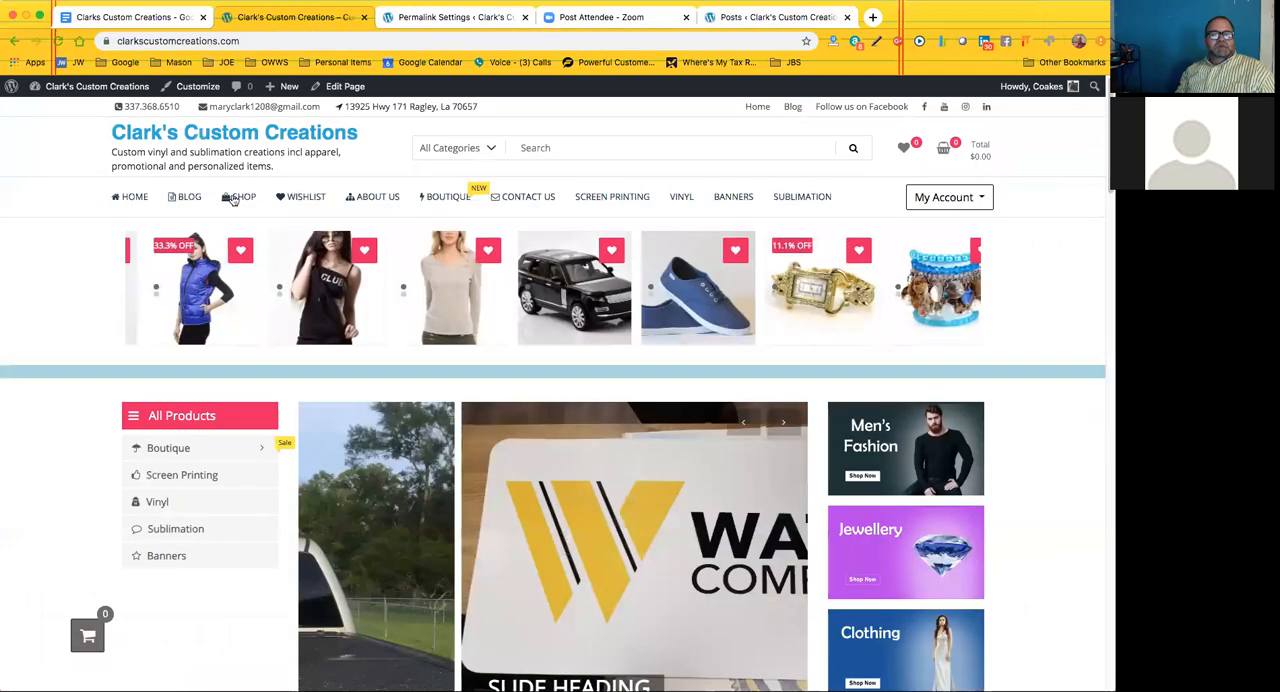
click(243, 198)
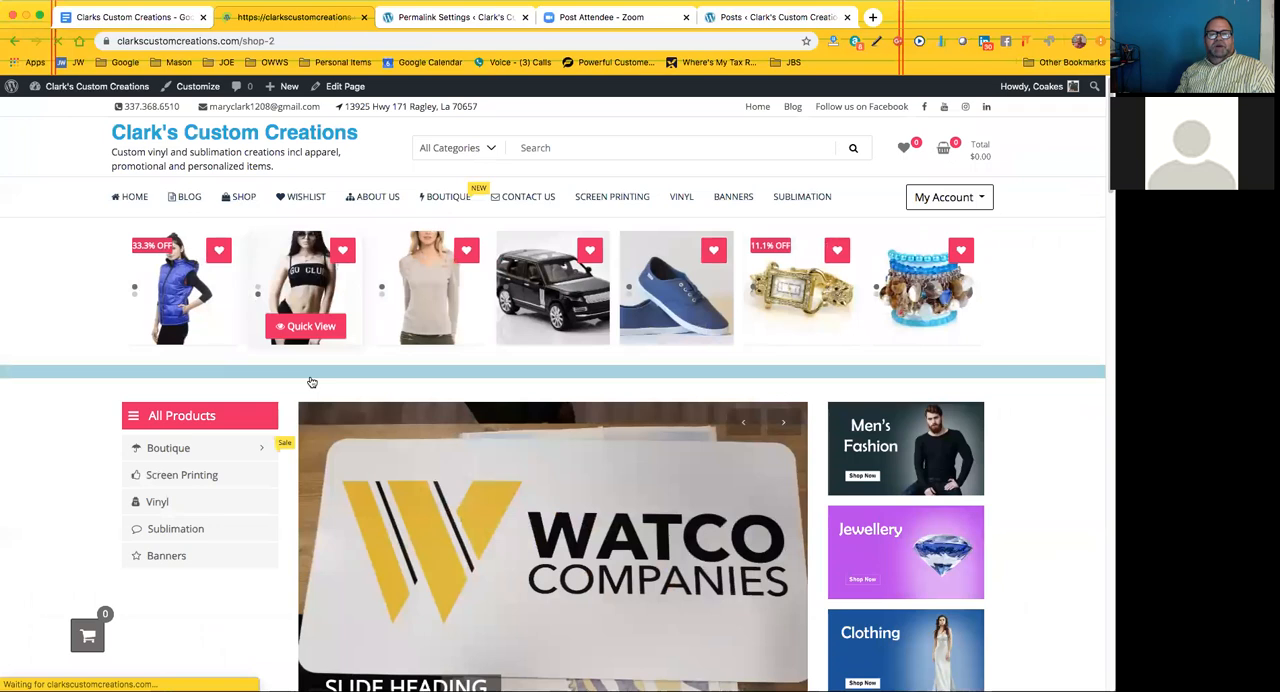
scroll(347, 396, down, 1)
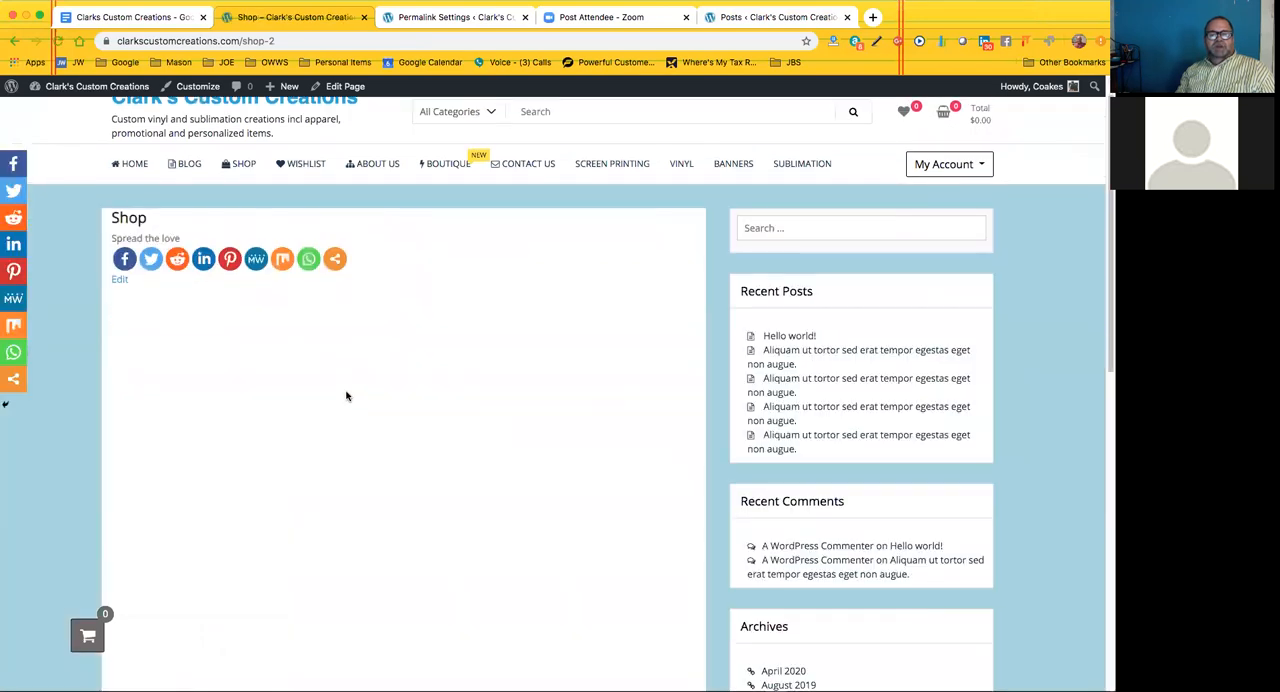
scroll(347, 396, down, 2)
scroll(346, 396, up, 3)
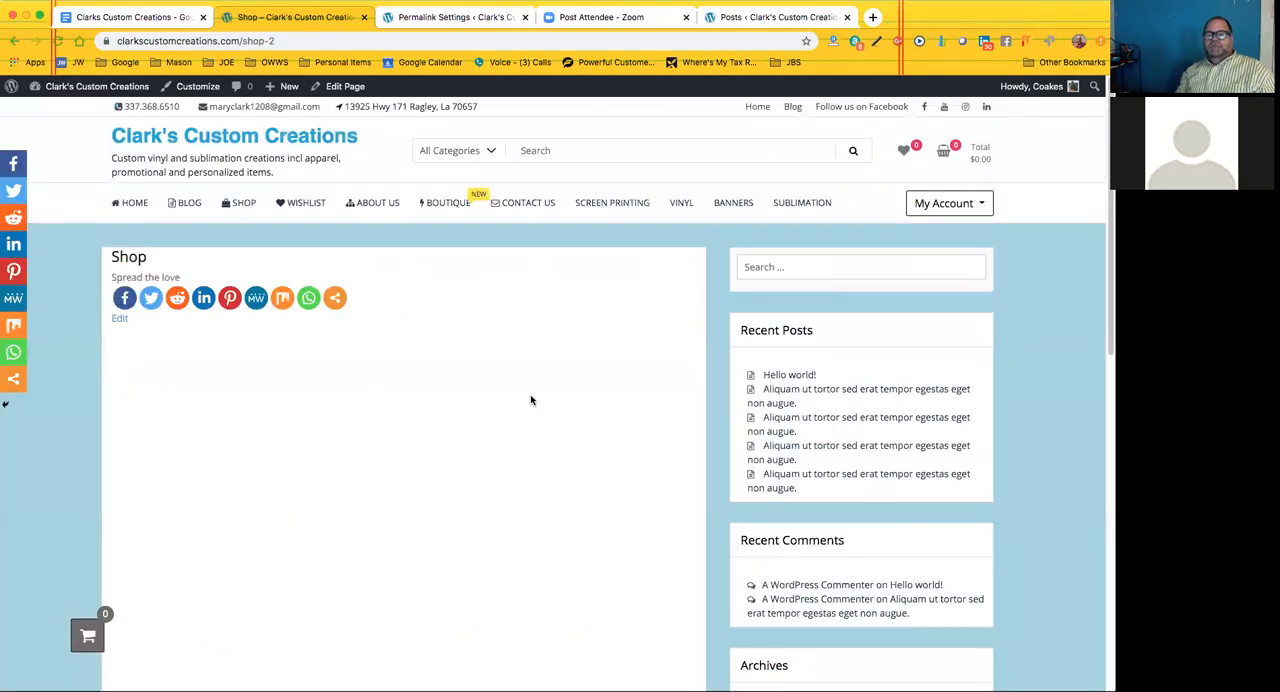
Open the About Us page and look through its placeholder sections, Our story text and embedded video
click(300, 203)
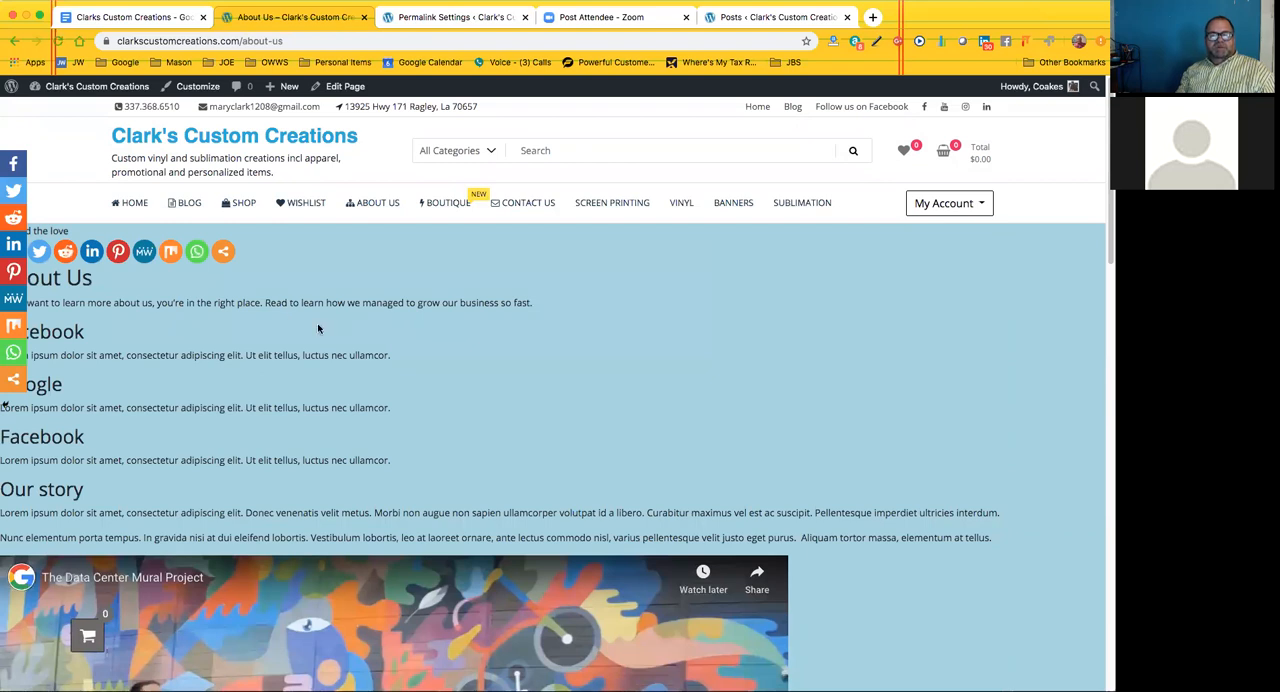
scroll(212, 436, down, 5)
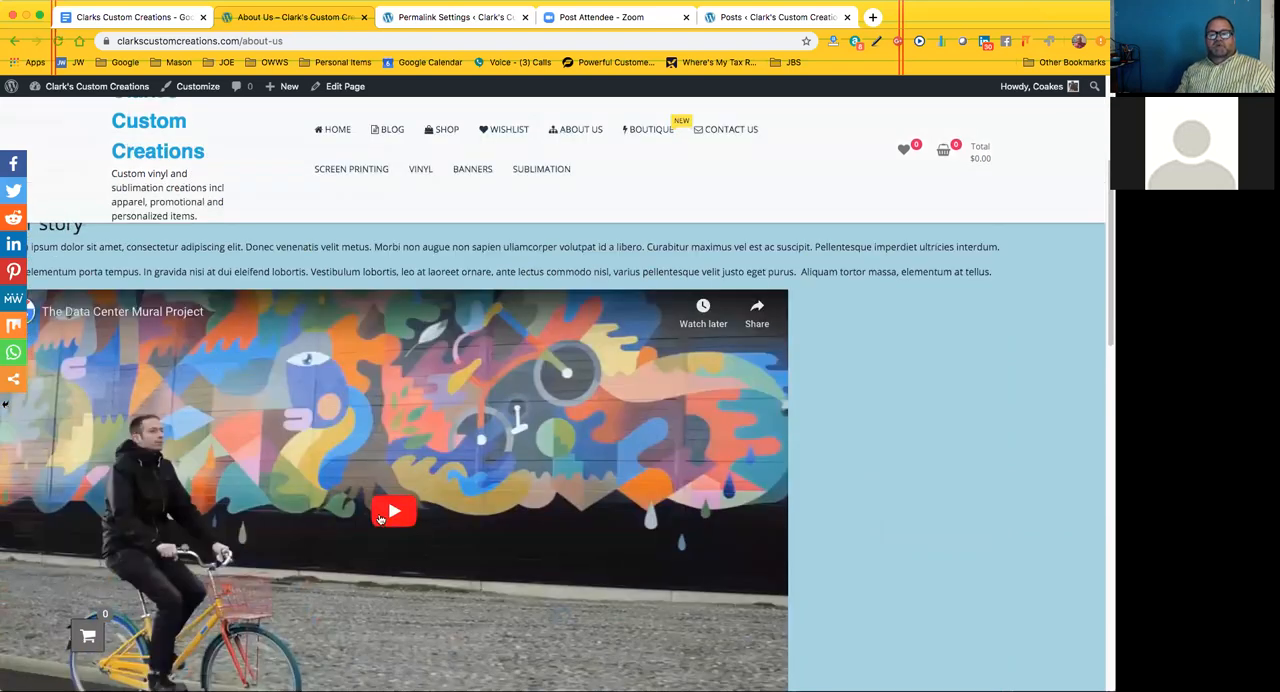
scroll(380, 518, down, 1)
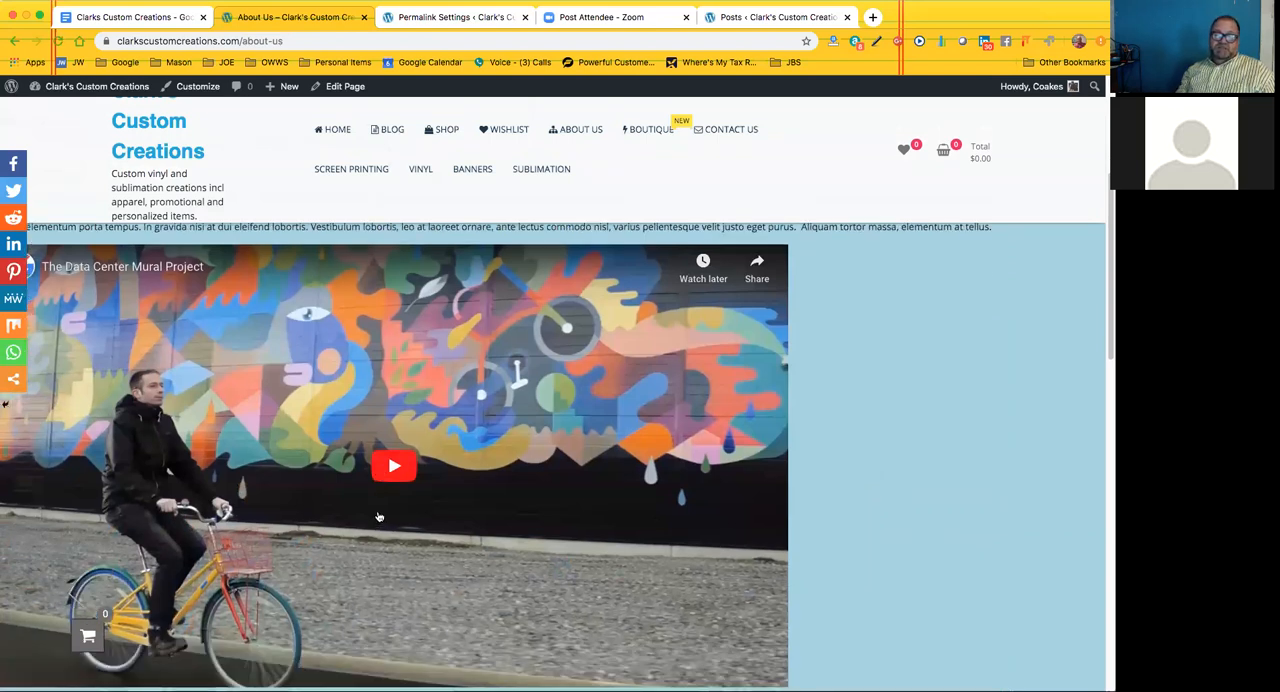
scroll(376, 508, up, 5)
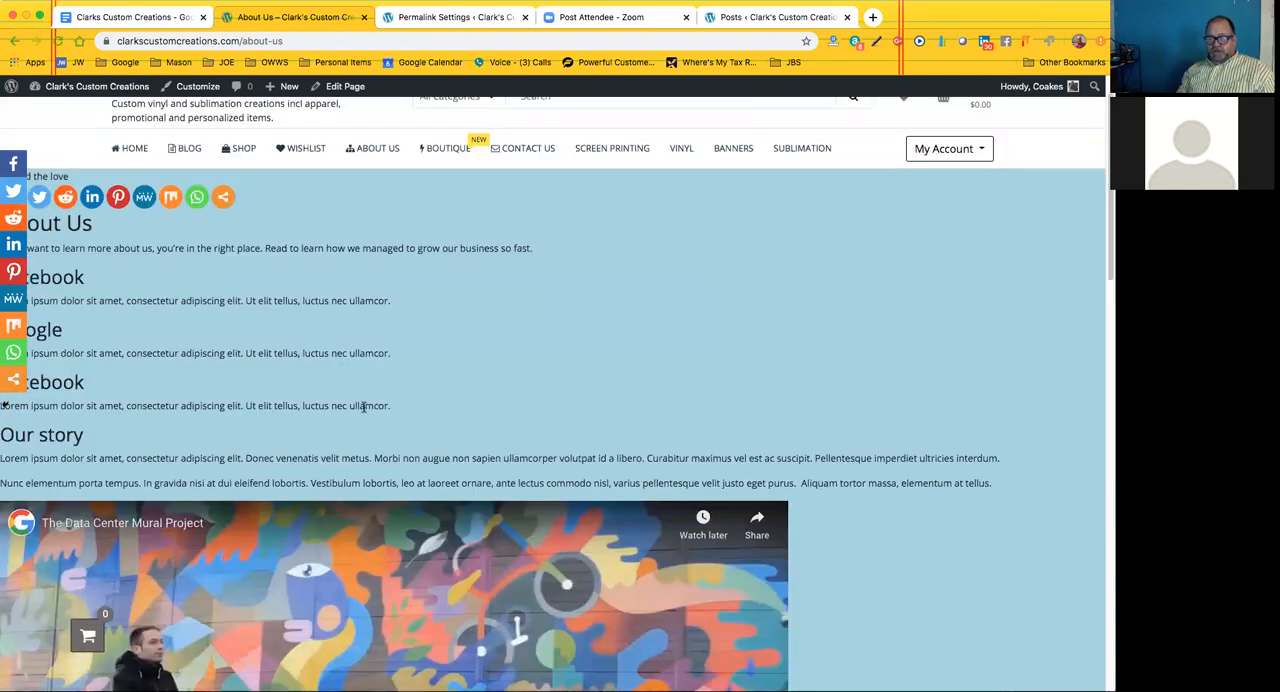
scroll(403, 317, up, 1)
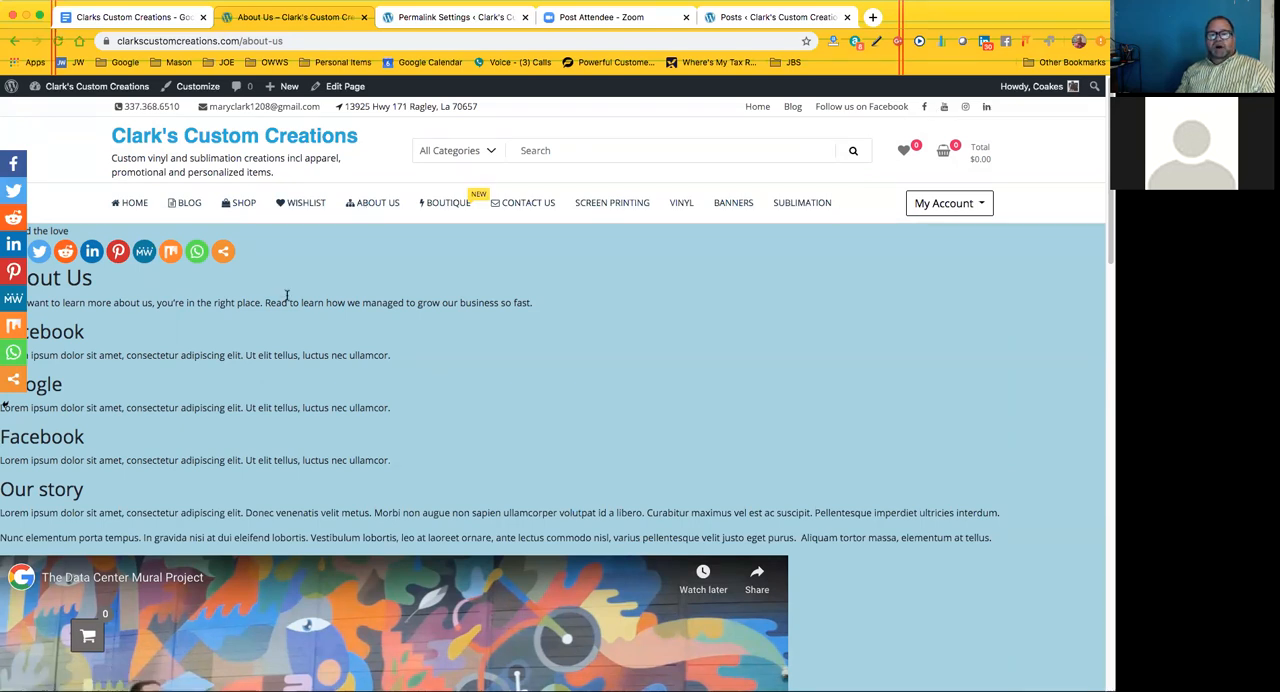
Open the Boutique page and review its Clothing products, color and size filters, and product categories
click(447, 205)
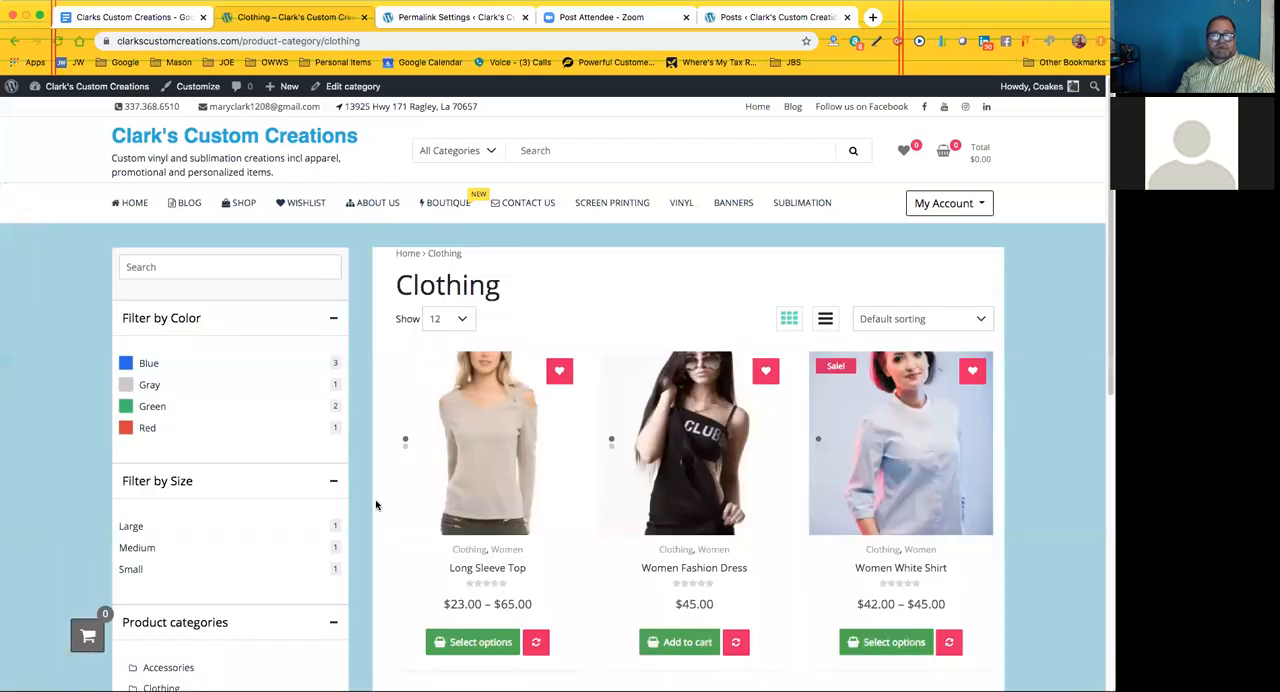
scroll(365, 485, down, 1)
scroll(314, 478, down, 5)
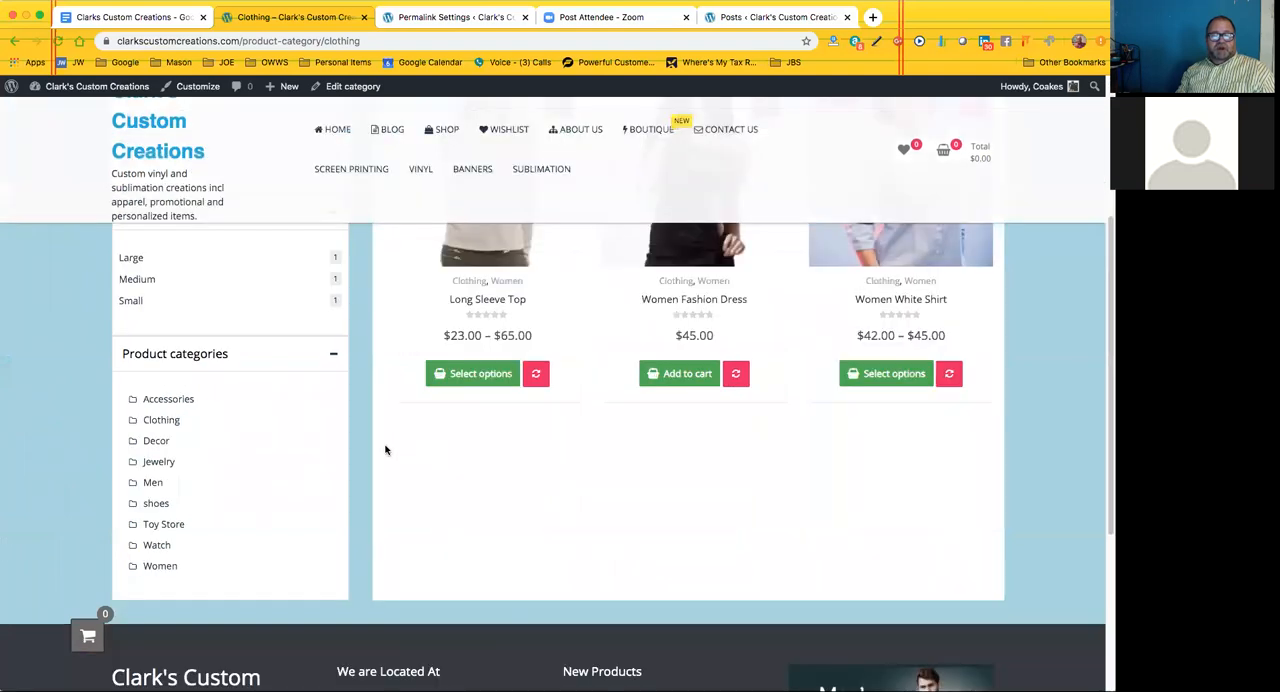
scroll(380, 393, down, 1)
scroll(380, 393, up, 2)
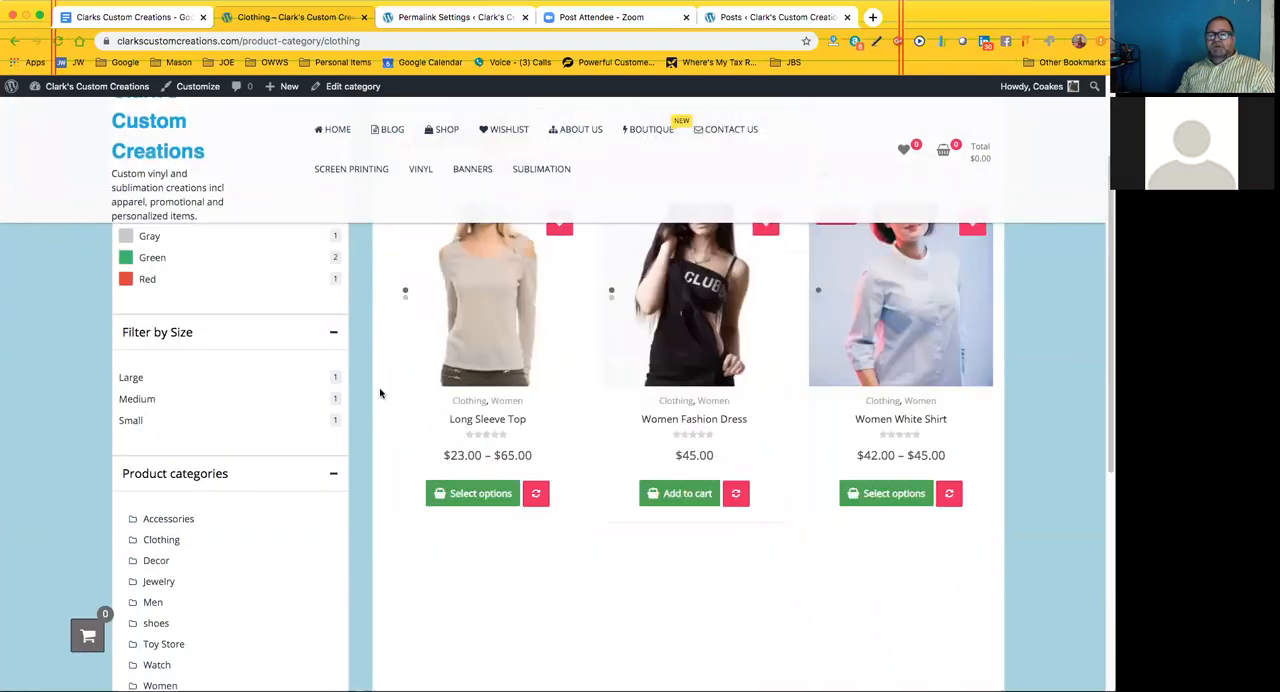
scroll(380, 393, up, 2)
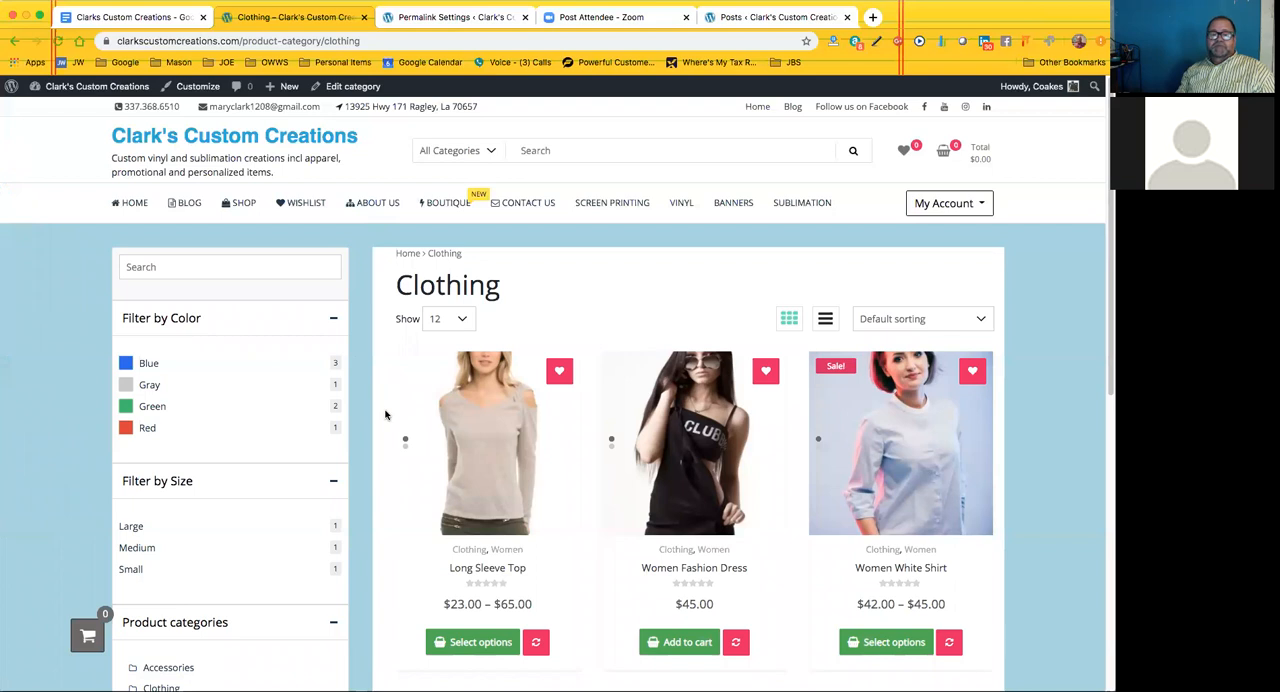
Open the Contact Us page and look through its contact blocks, message form and location map
click(535, 205)
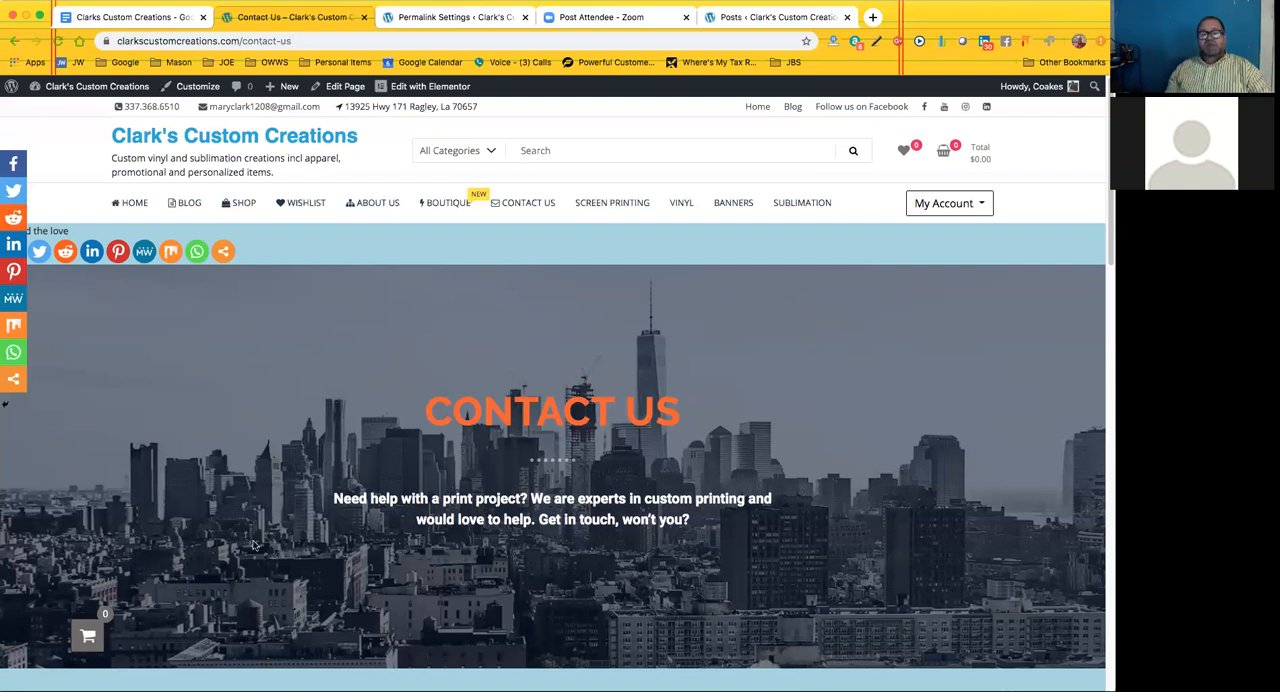
scroll(293, 495, down, 1)
scroll(294, 495, down, 10)
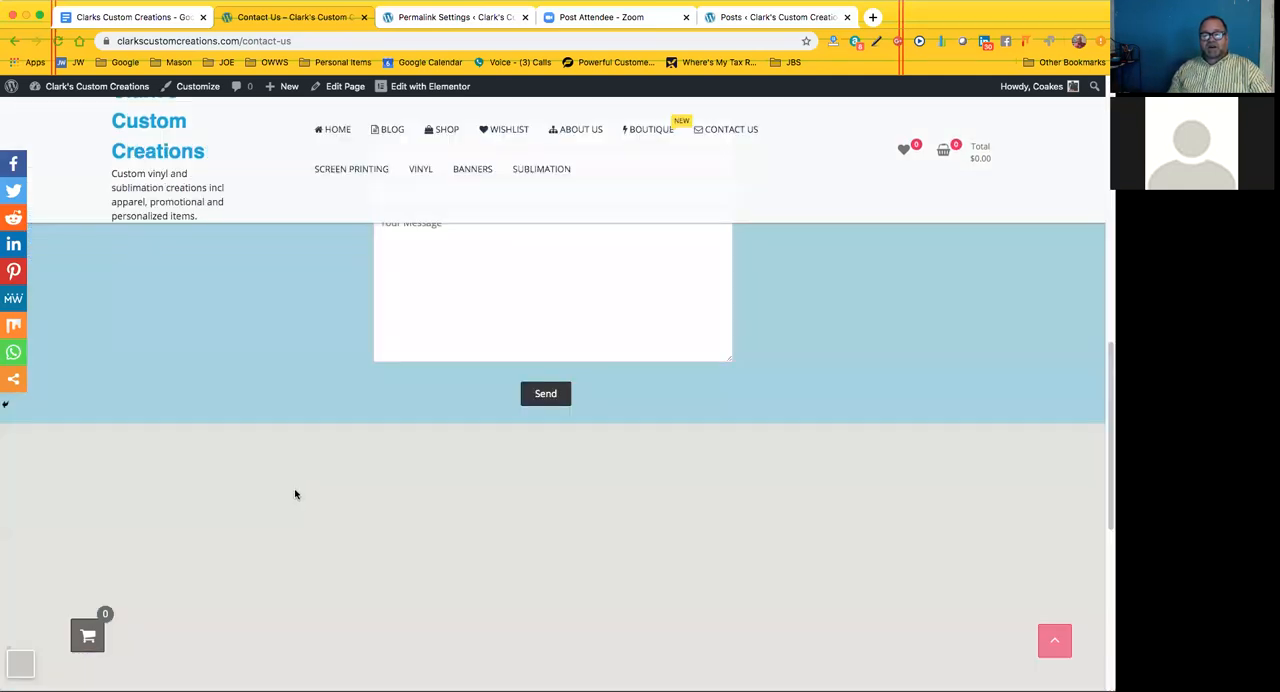
scroll(296, 489, down, 5)
scroll(520, 488, up, 2)
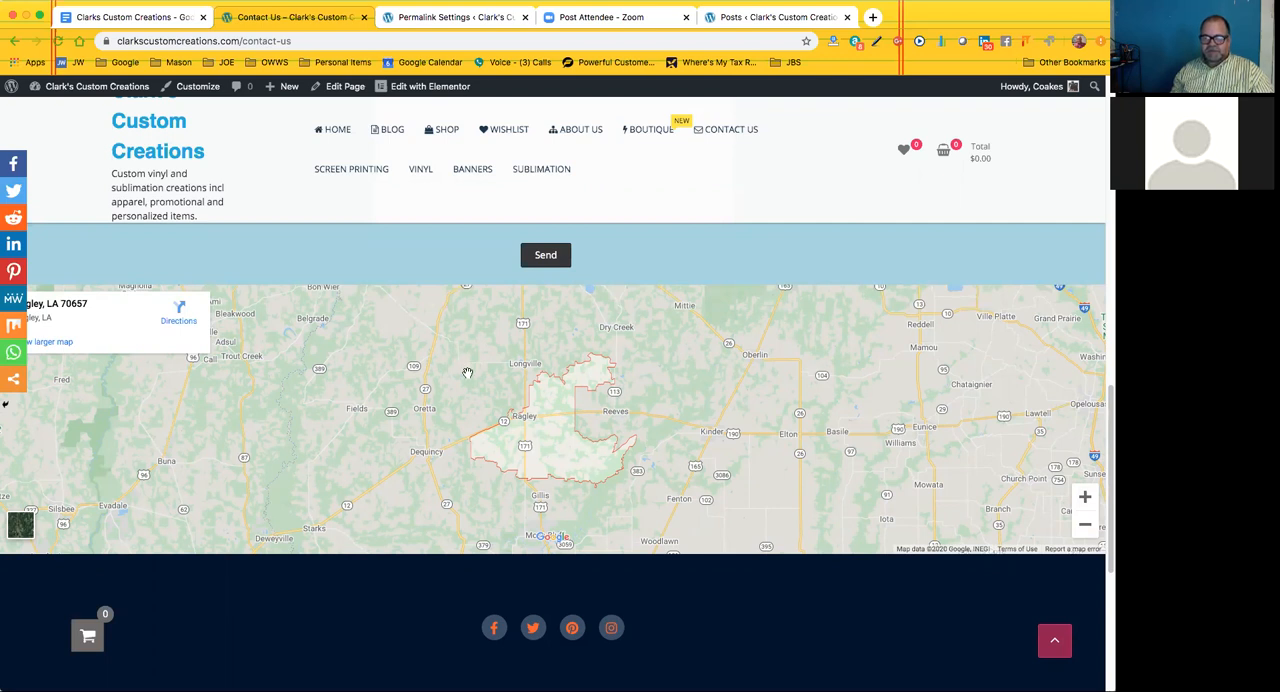
scroll(467, 372, up, 5)
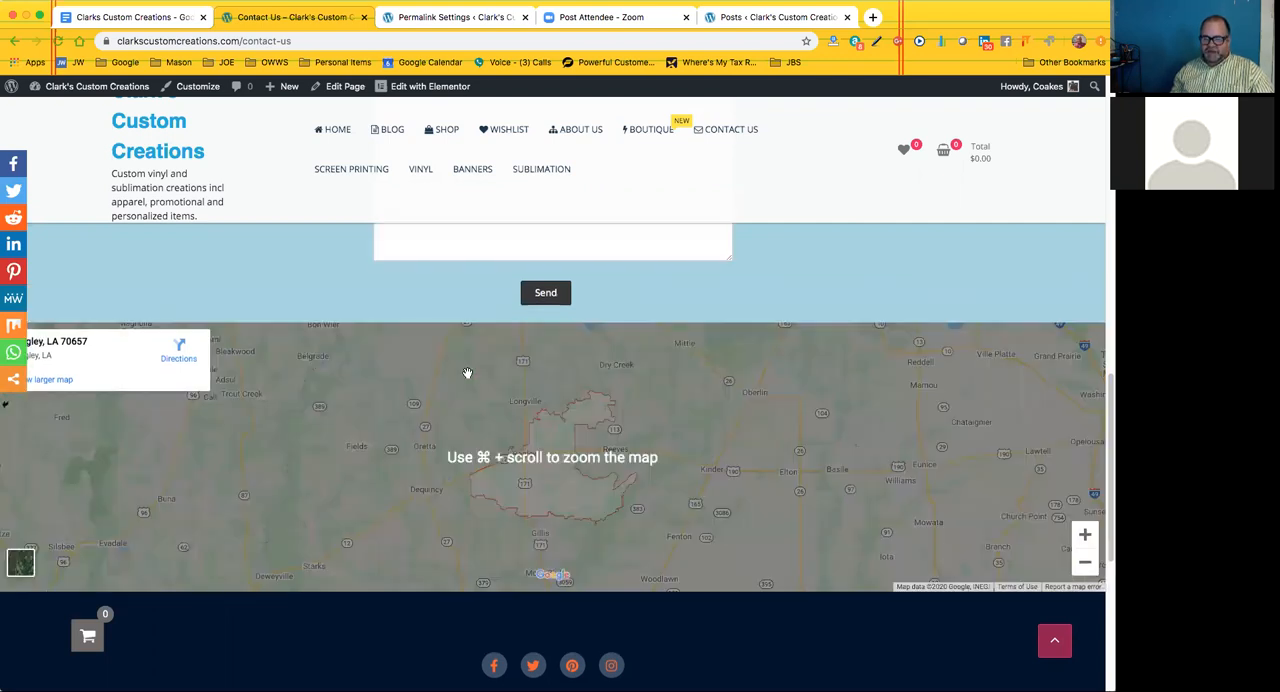
scroll(460, 375, up, 3)
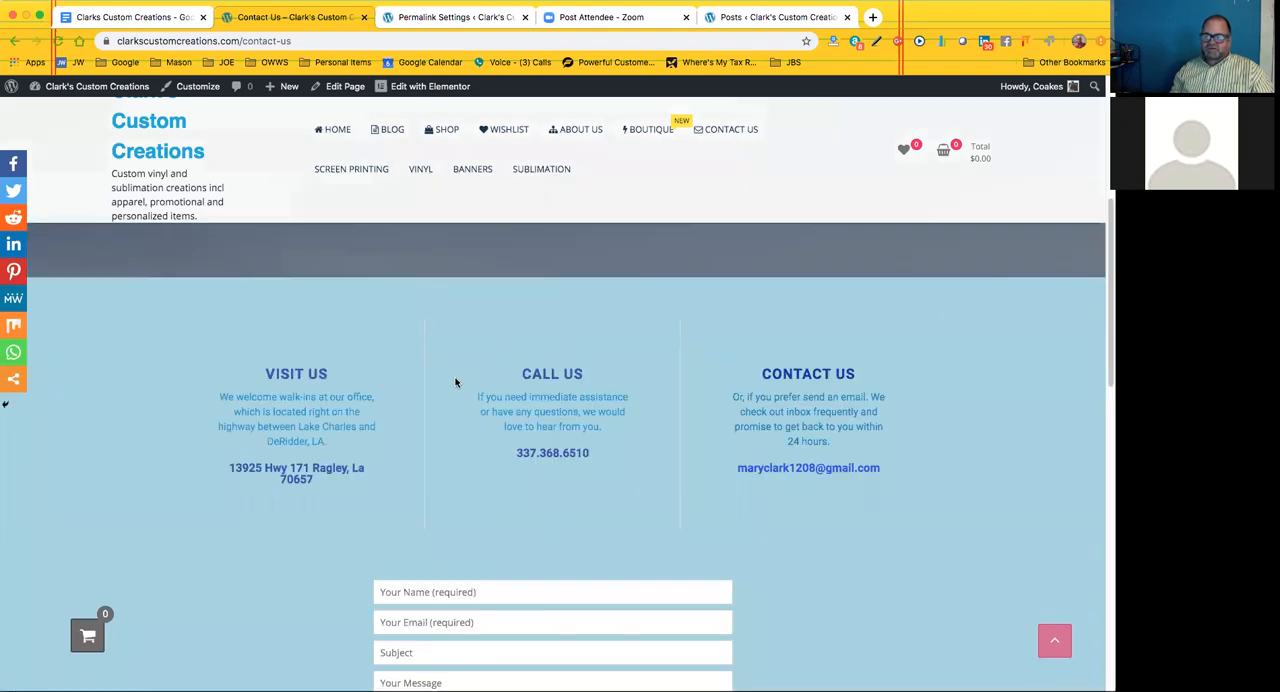
scroll(455, 378, up, 3)
scroll(243, 486, up, 3)
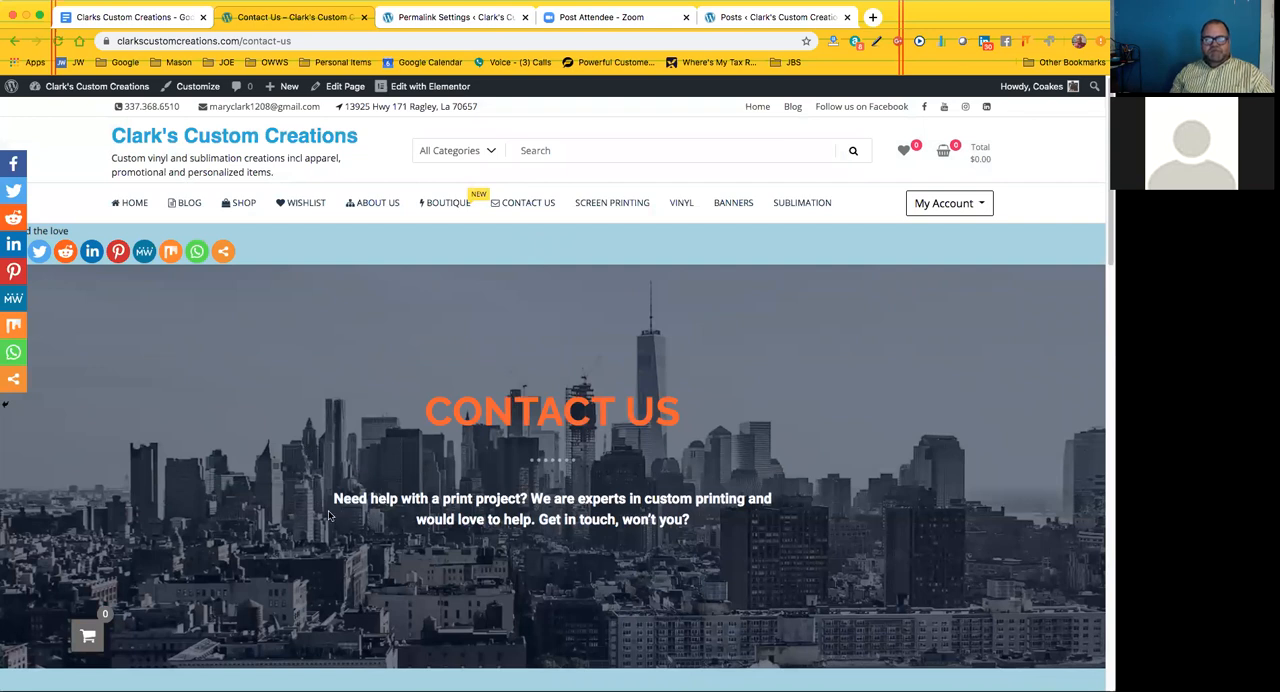
Review the Contact Us banner and the Visit Us, Call Us and Contact Us details beneath it
scroll(710, 489, down, 1)
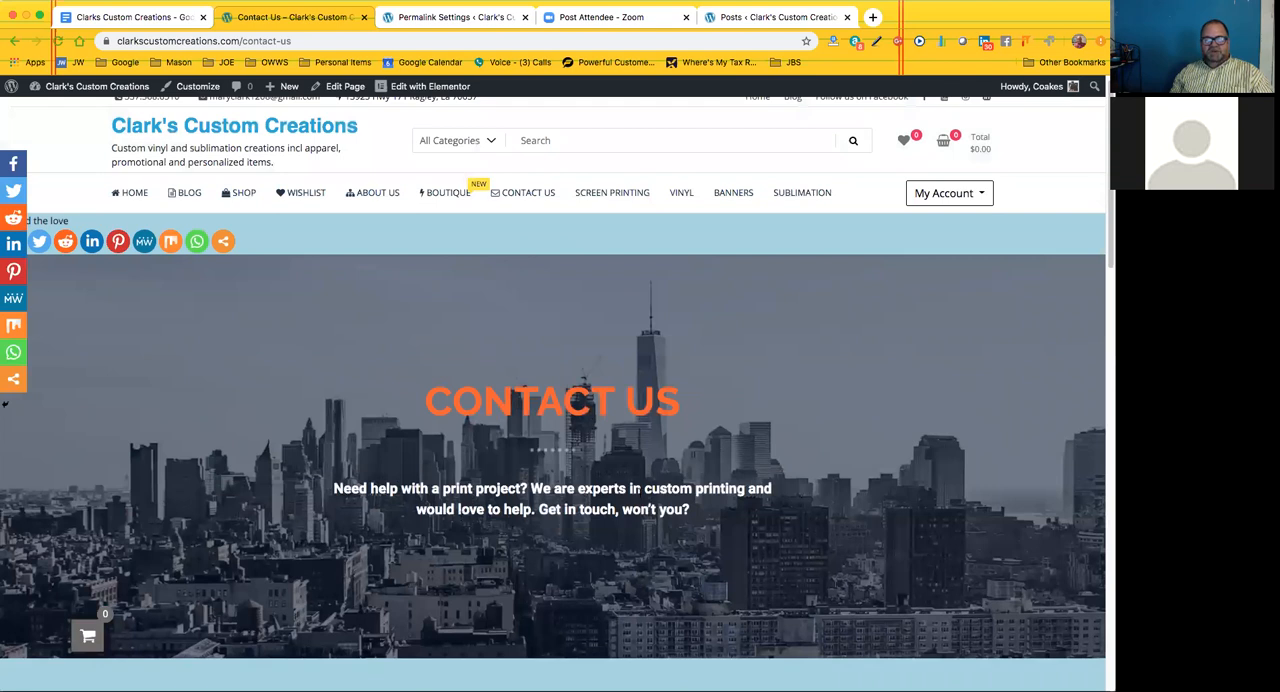
scroll(408, 384, down, 1)
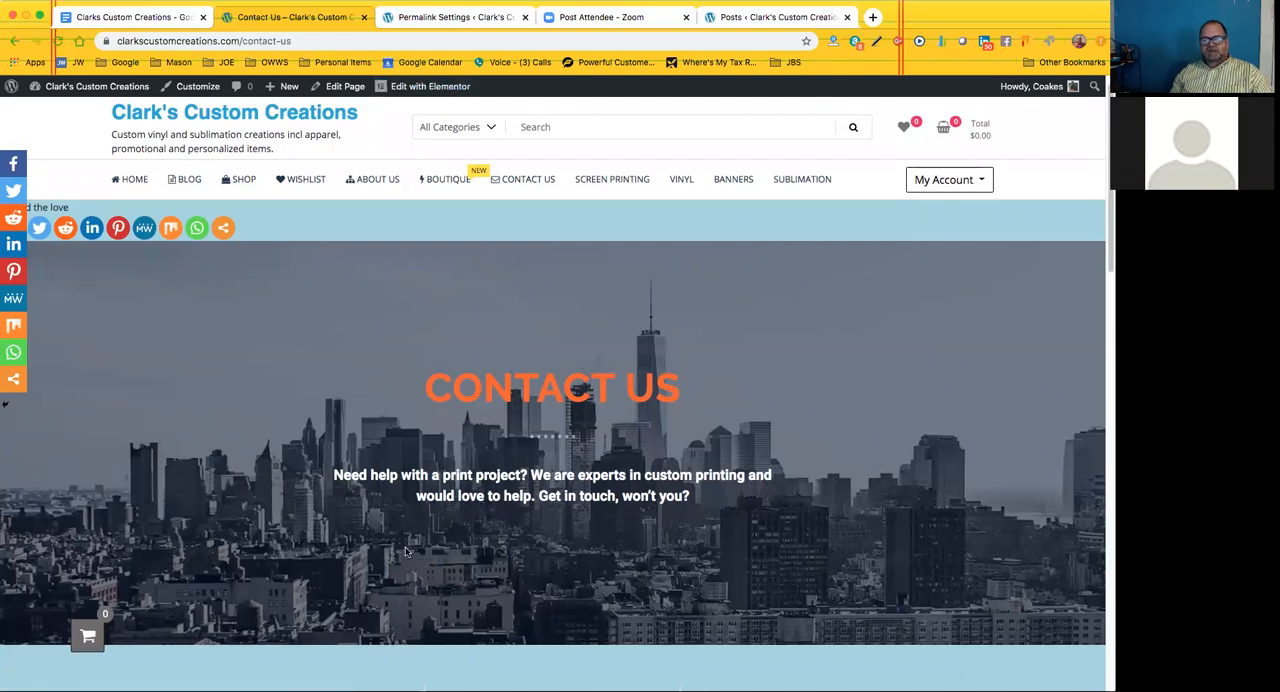
scroll(402, 475, down, 5)
scroll(323, 429, down, 3)
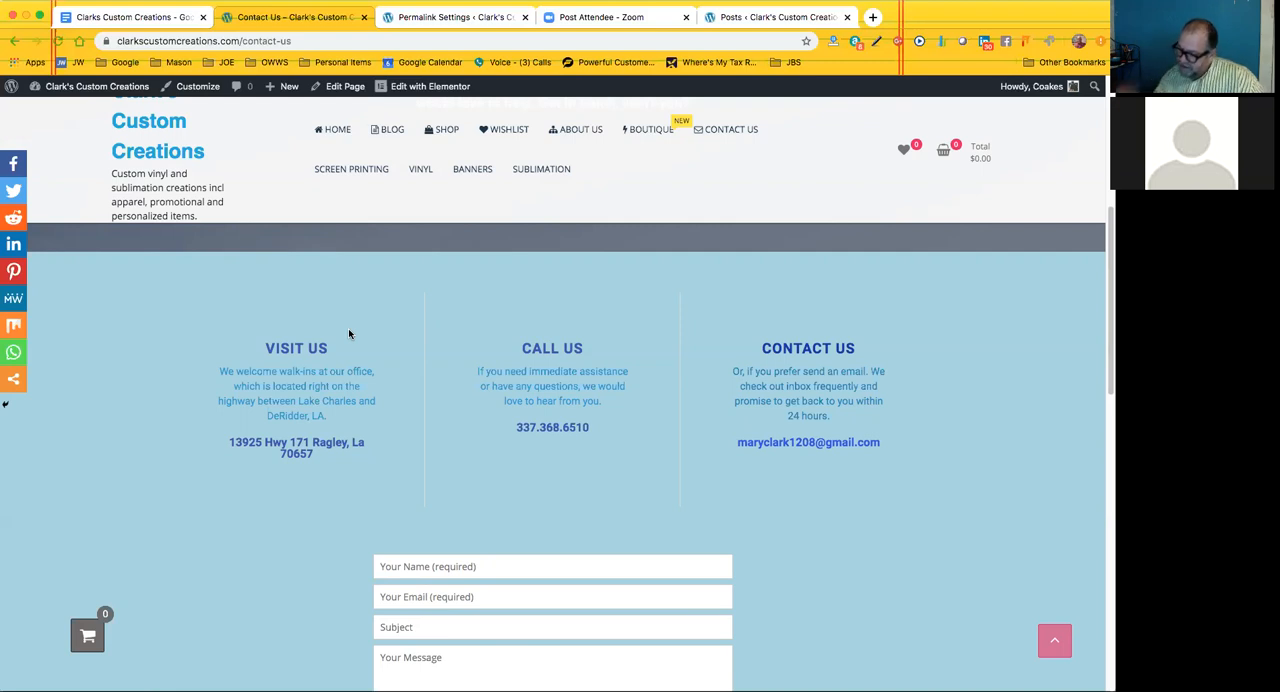
scroll(400, 280, up, 5)
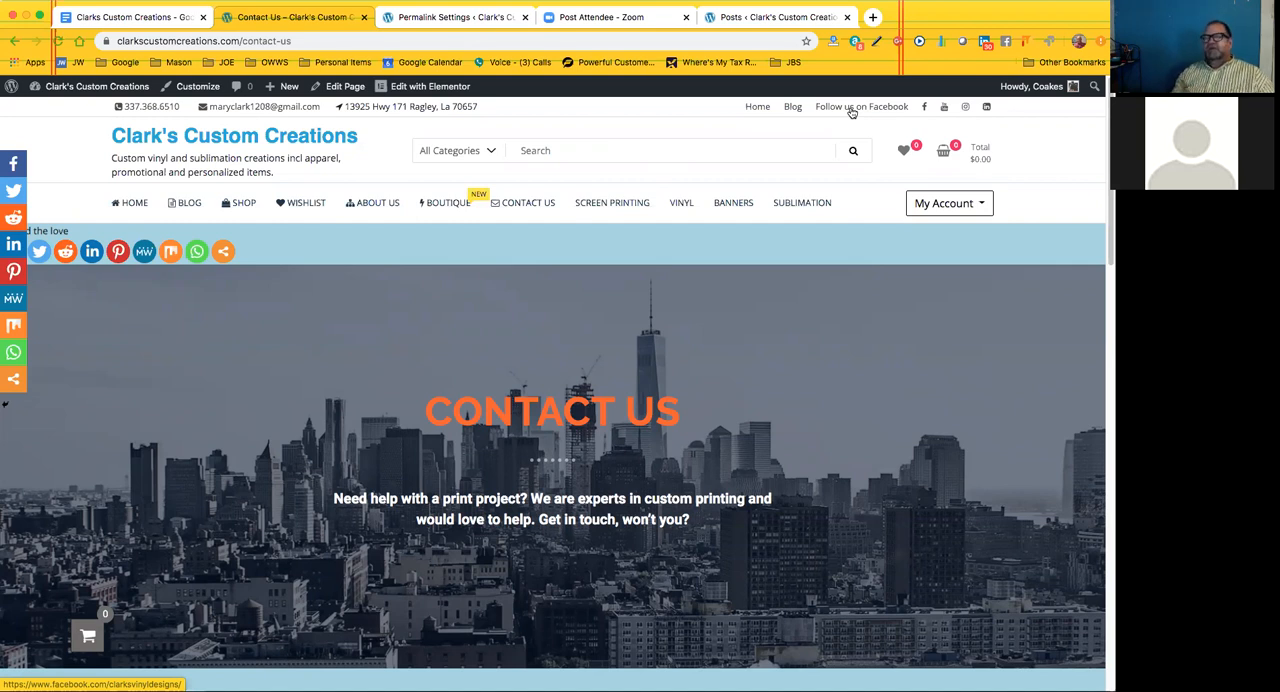
Test the site header's Facebook, LinkedIn and Instagram links, returning to the Contact Us page and closing the LinkedIn and Instagram tabs
click(928, 107)
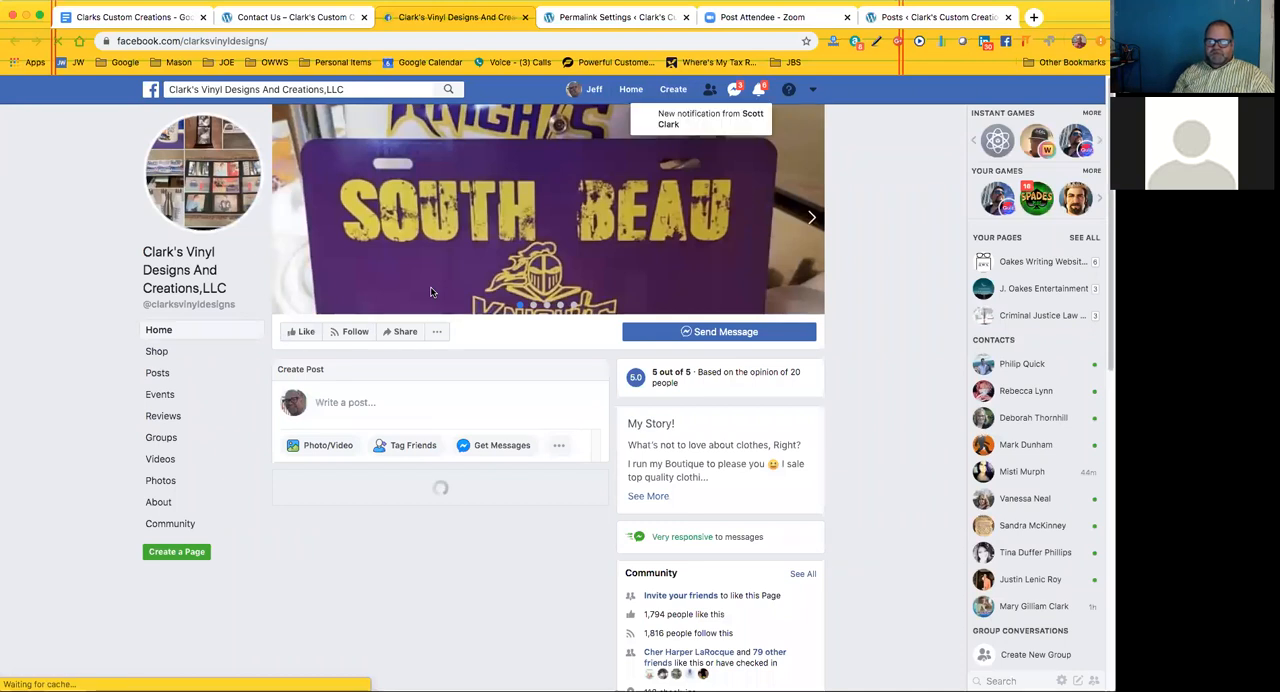
click(285, 17)
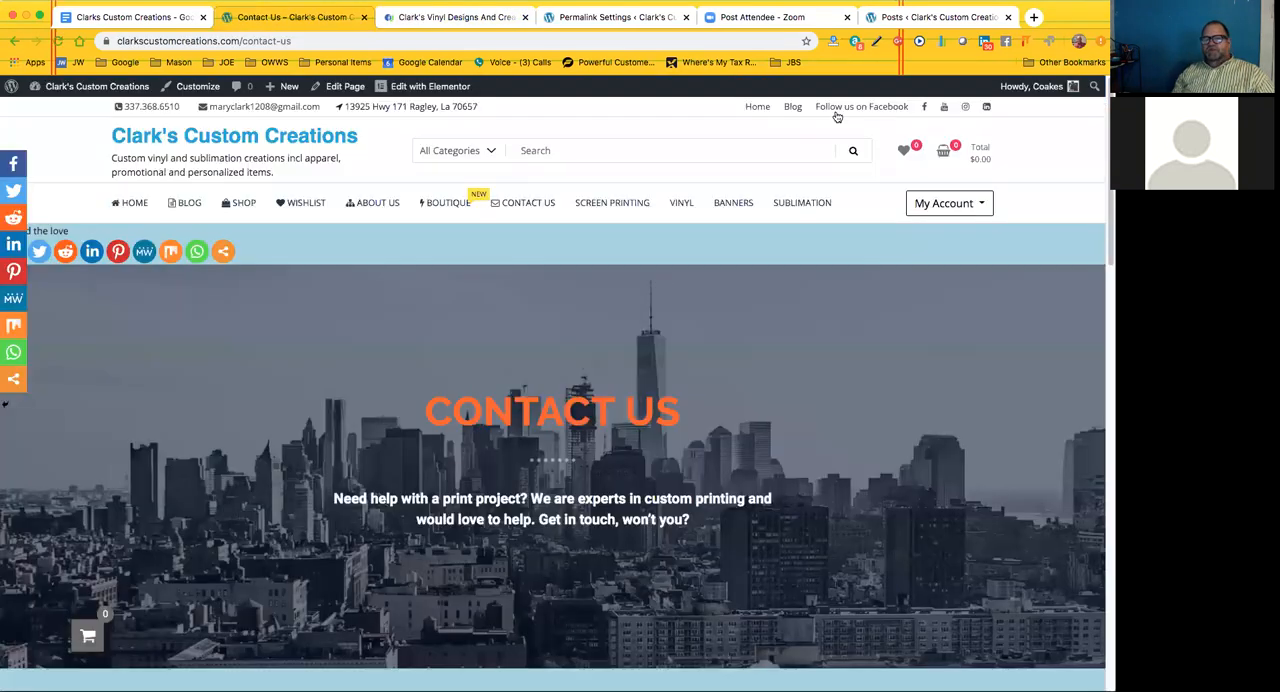
click(847, 108)
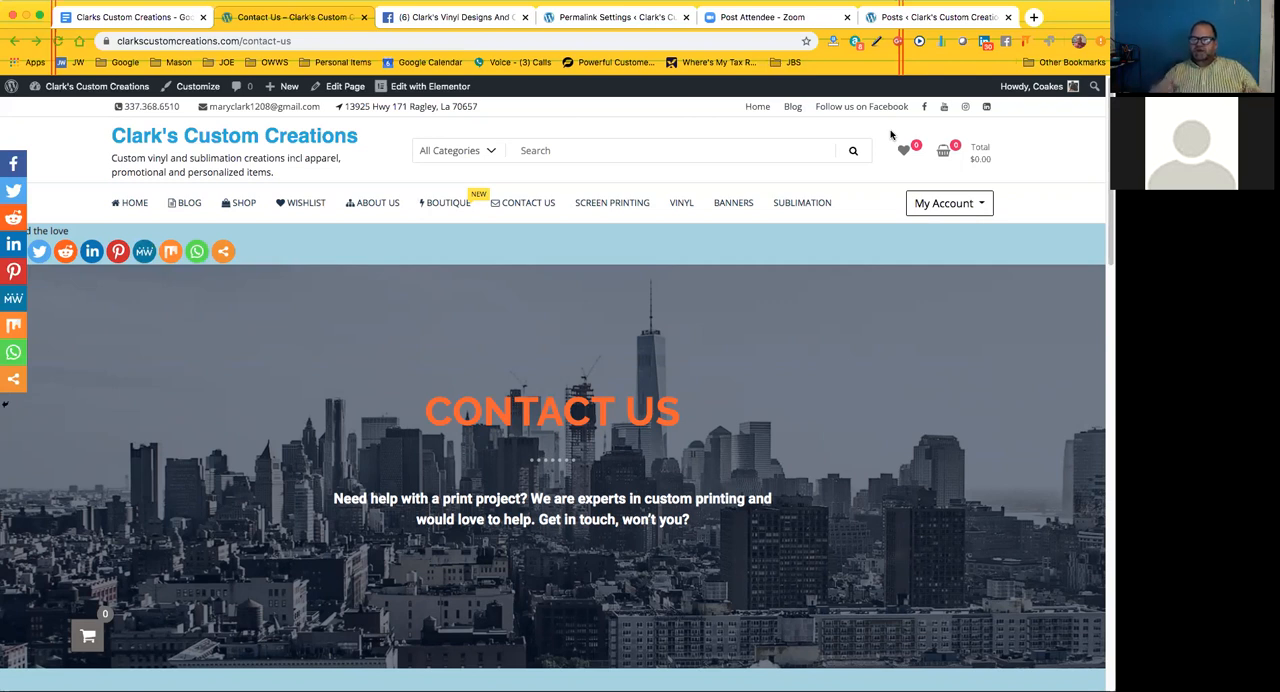
click(988, 108)
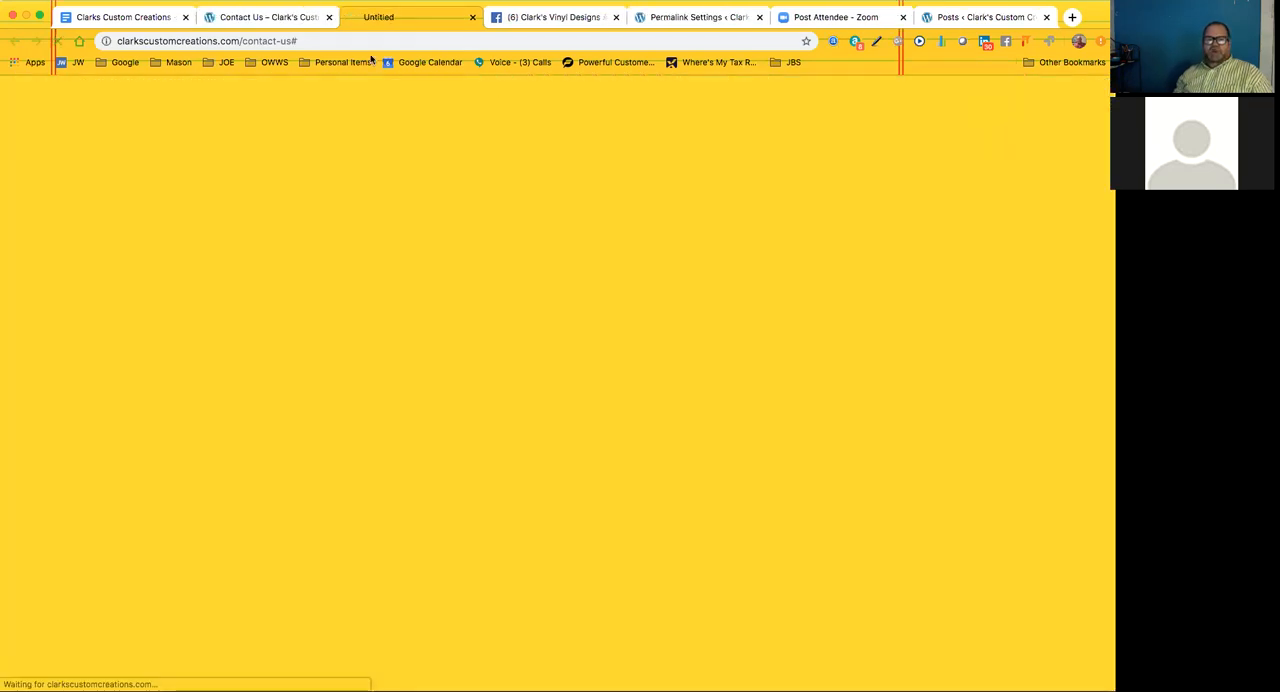
click(473, 17)
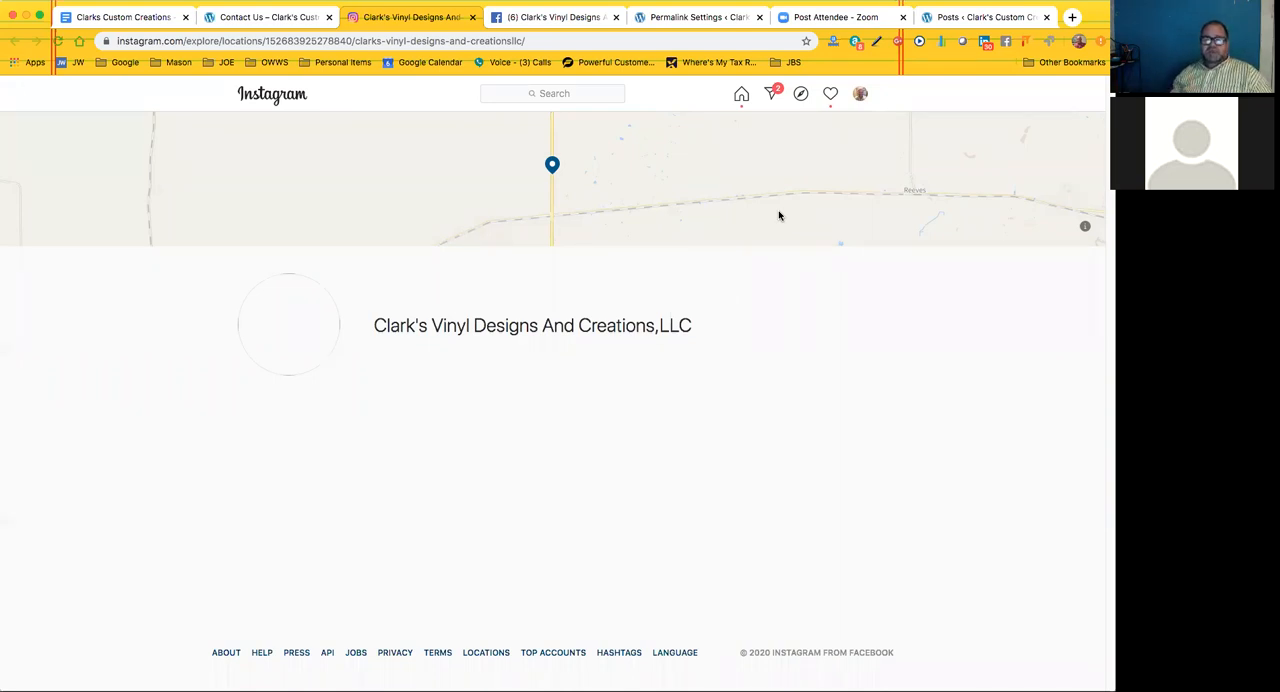
click(474, 18)
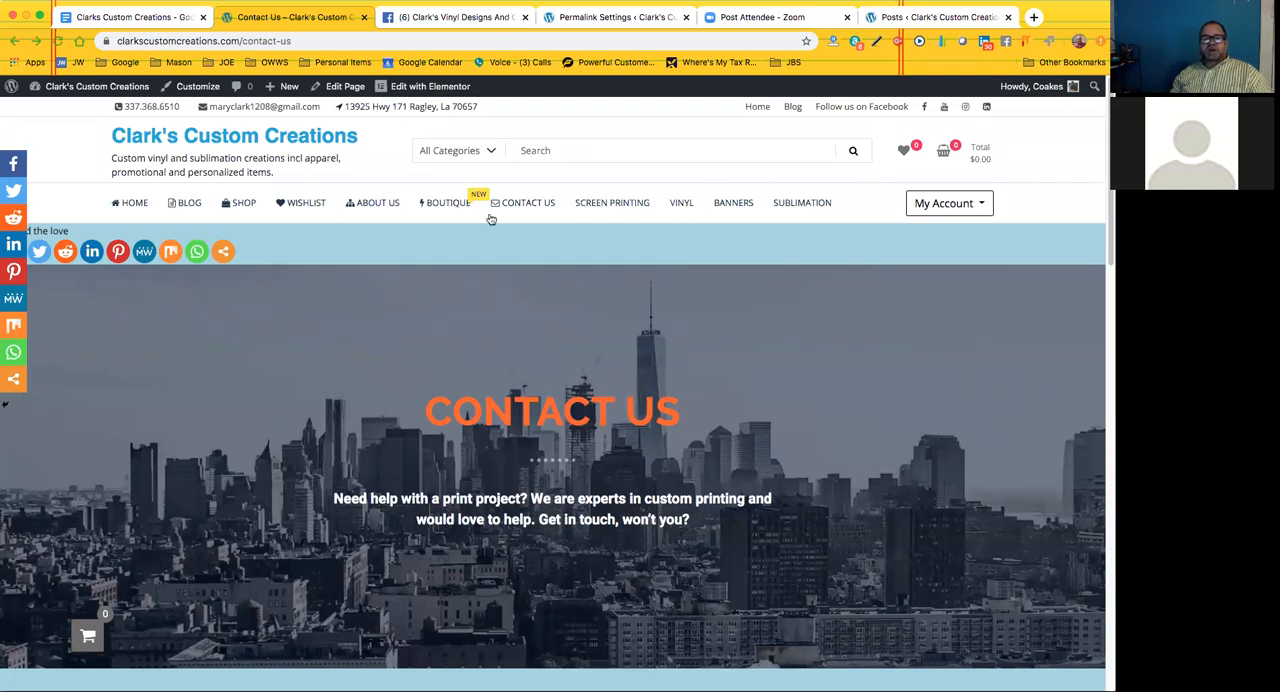
Open the site customizer's Topbar Options and inspect the icon and address settings of Social Link 1 and Social Link 2
click(189, 87)
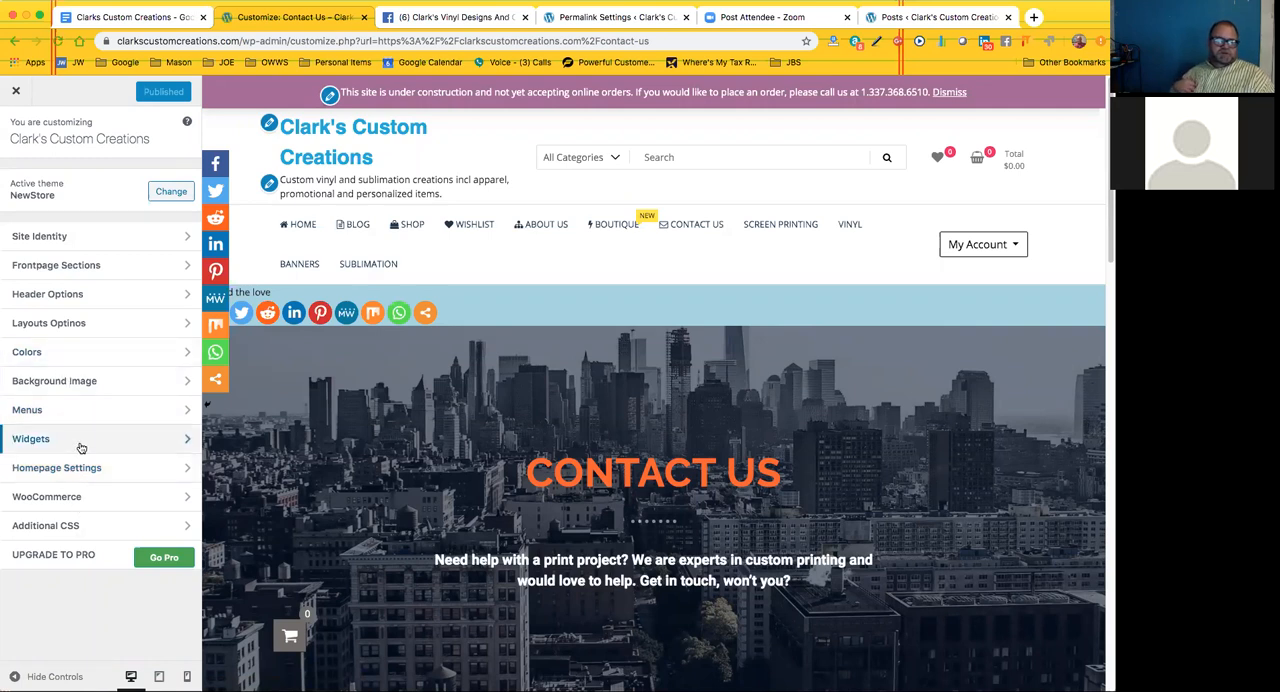
click(86, 293)
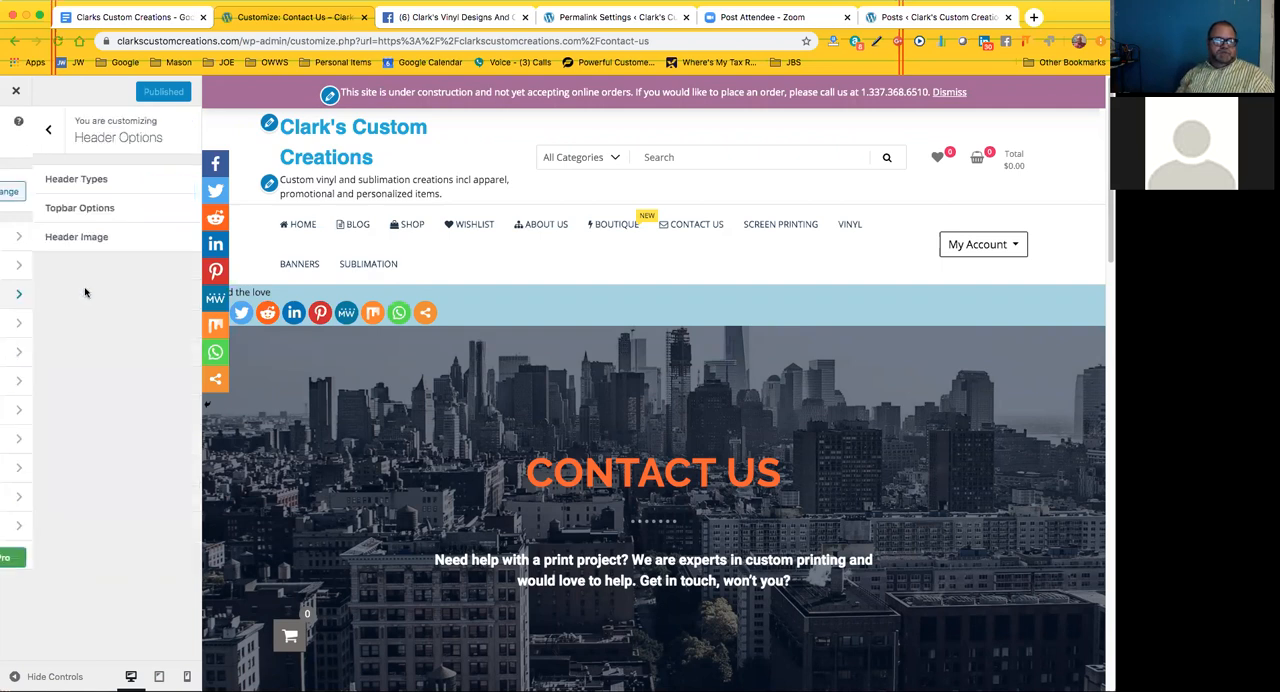
click(102, 210)
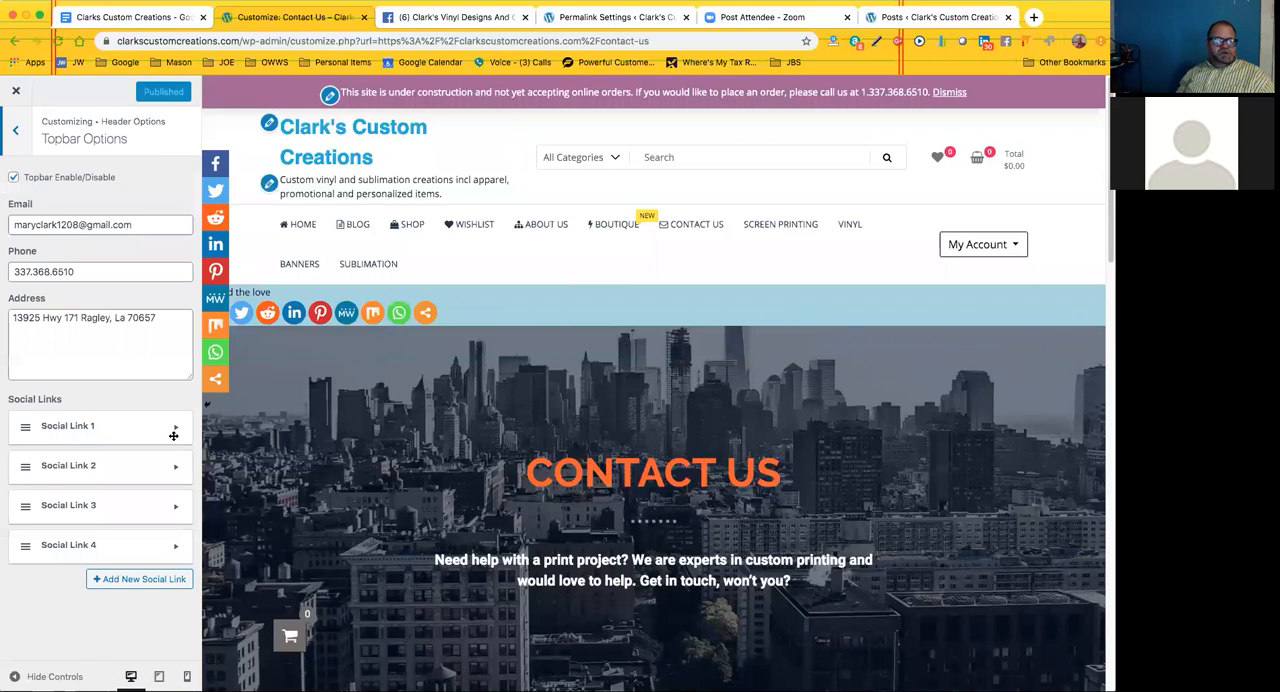
click(175, 431)
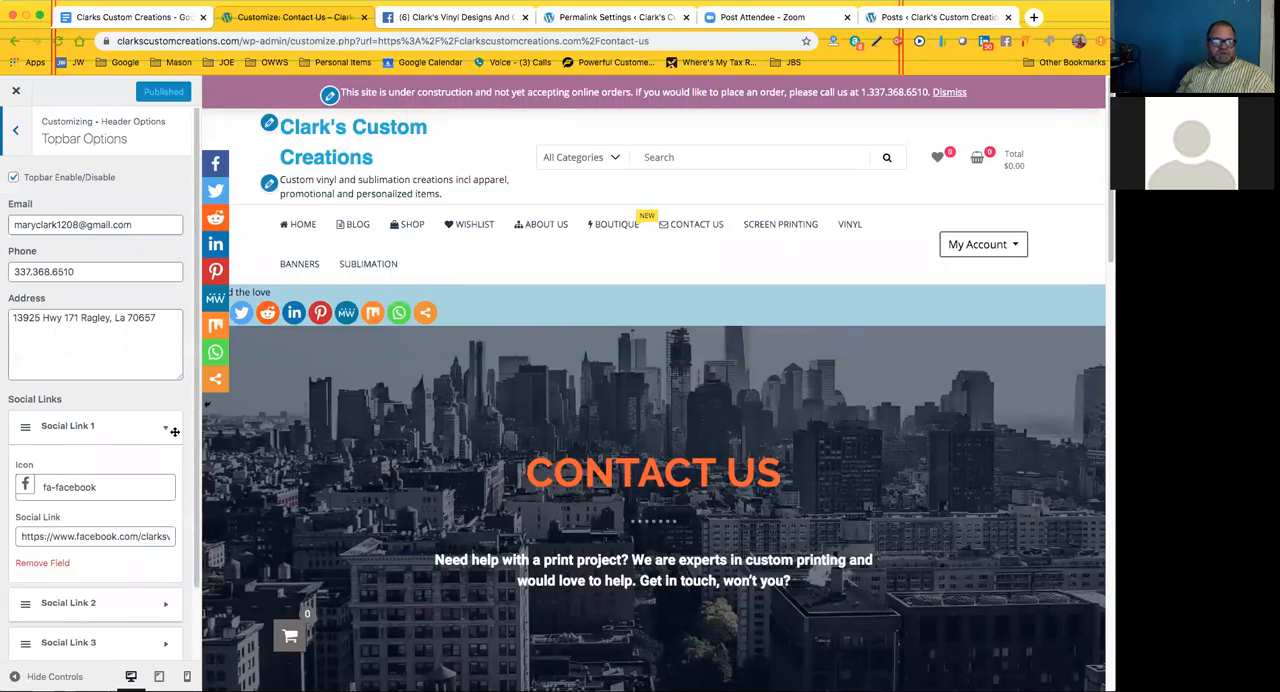
click(172, 430)
click(175, 470)
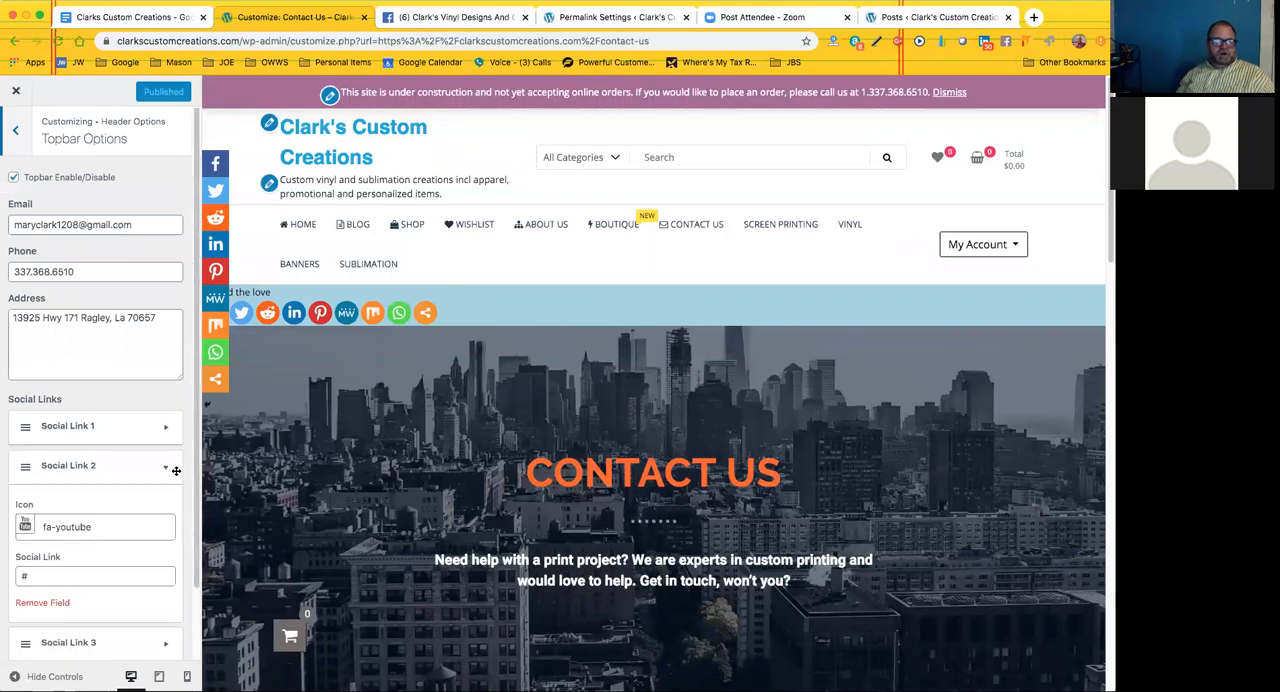
click(175, 467)
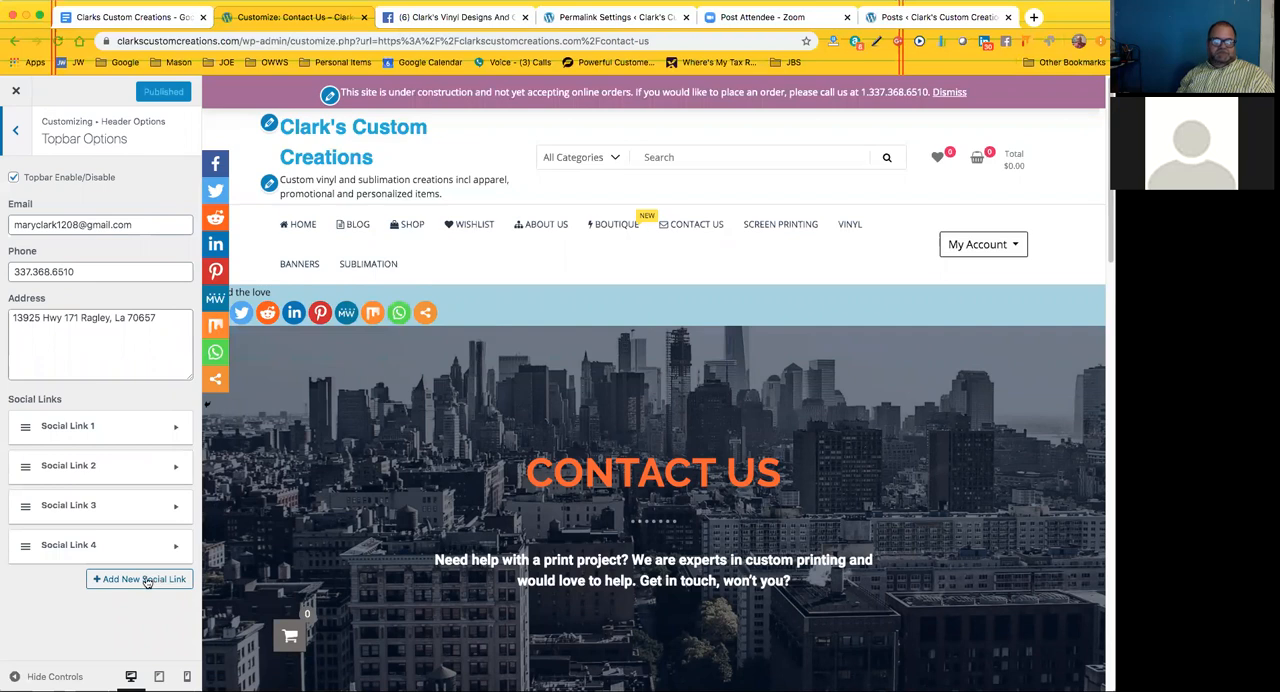
Review the Header Image and Header Types settings, and return to the main customizer options
click(18, 134)
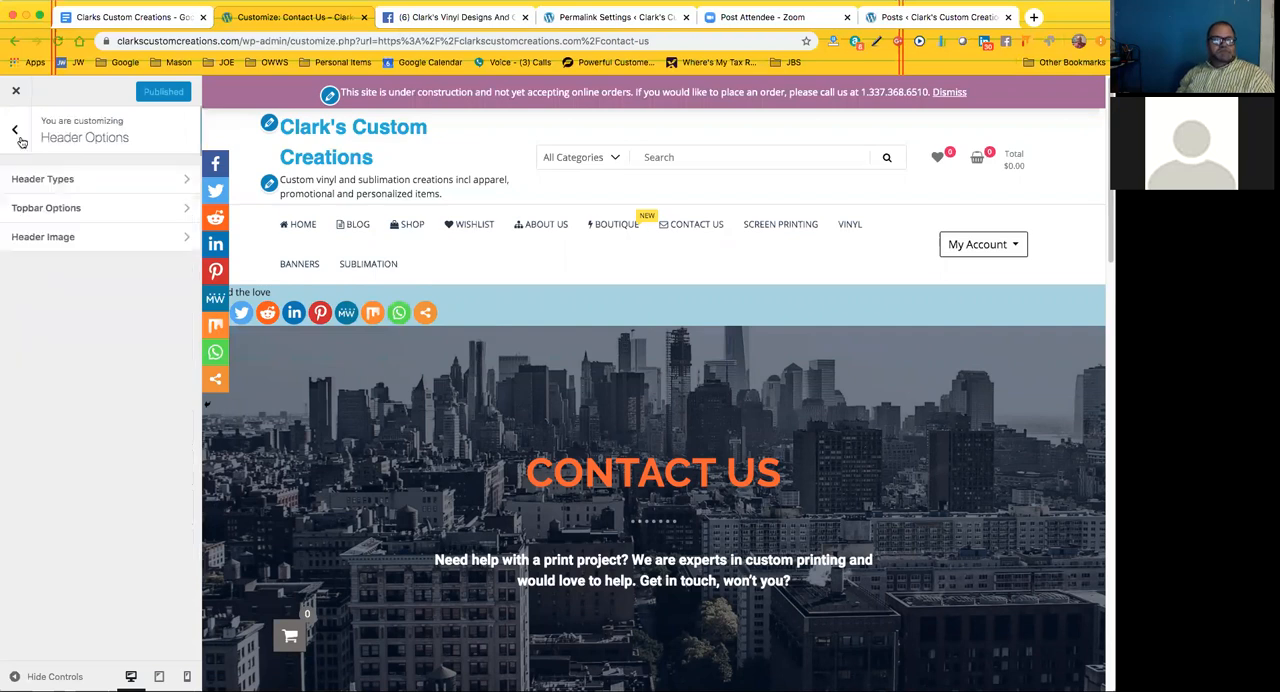
click(99, 241)
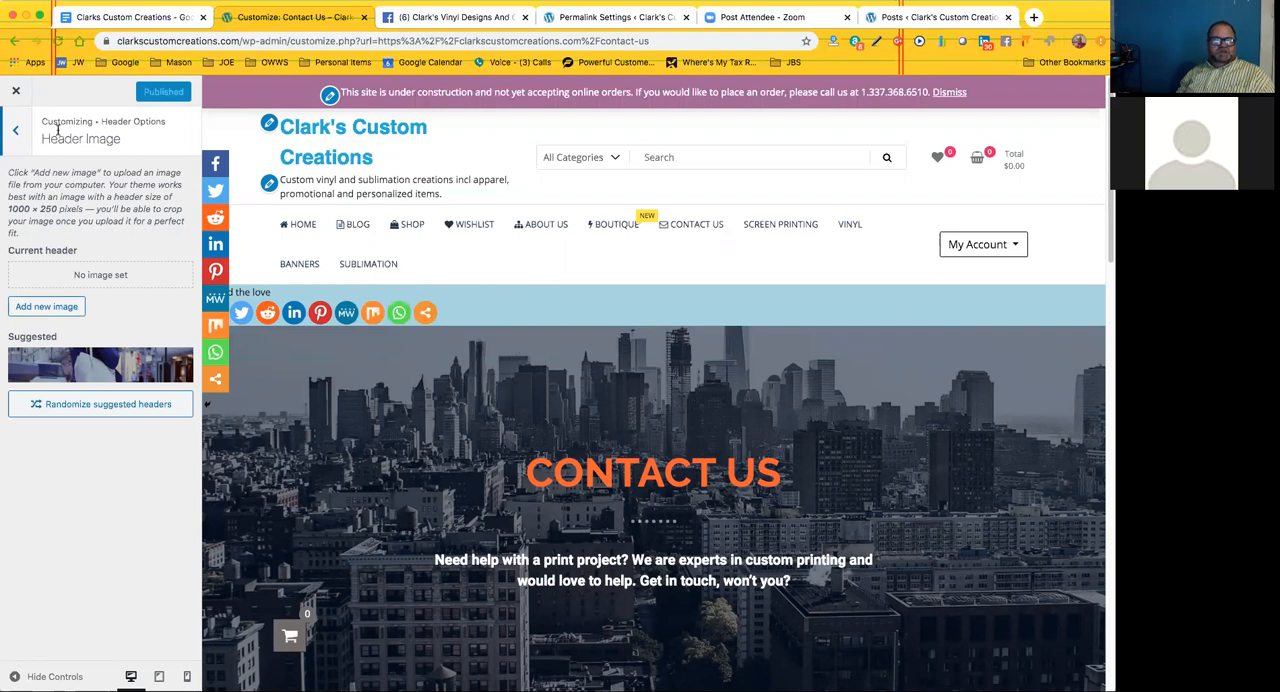
click(15, 134)
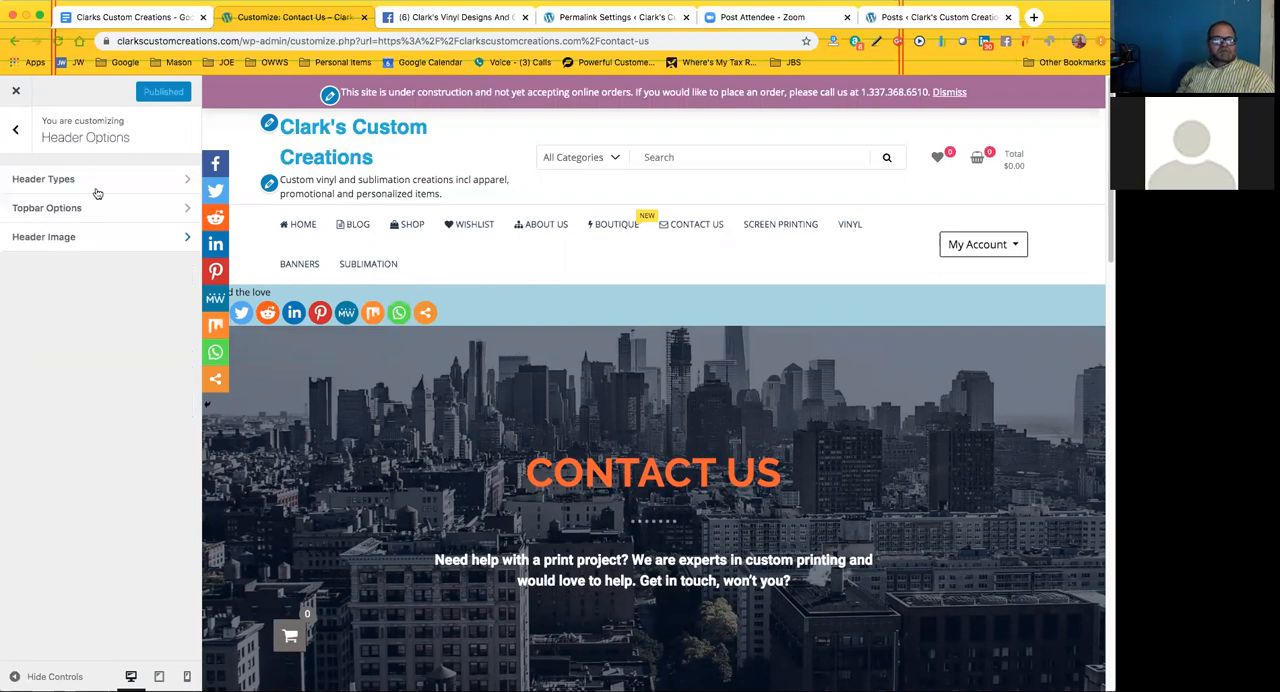
click(102, 185)
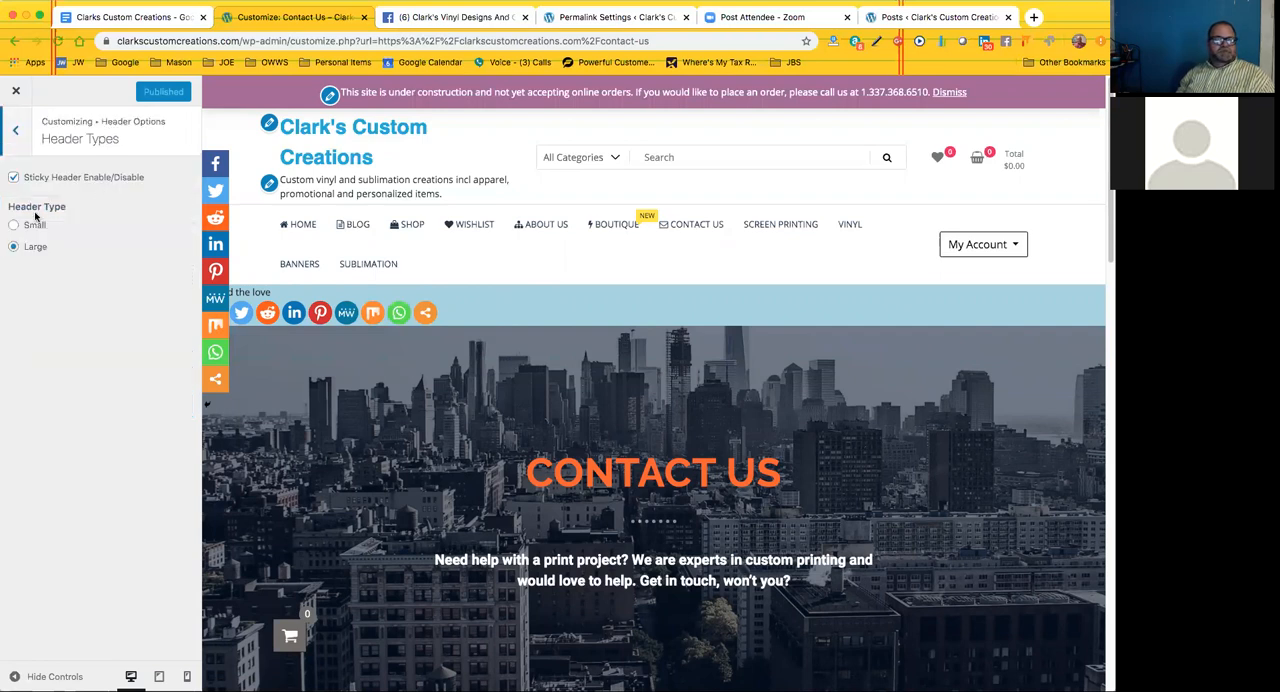
click(17, 134)
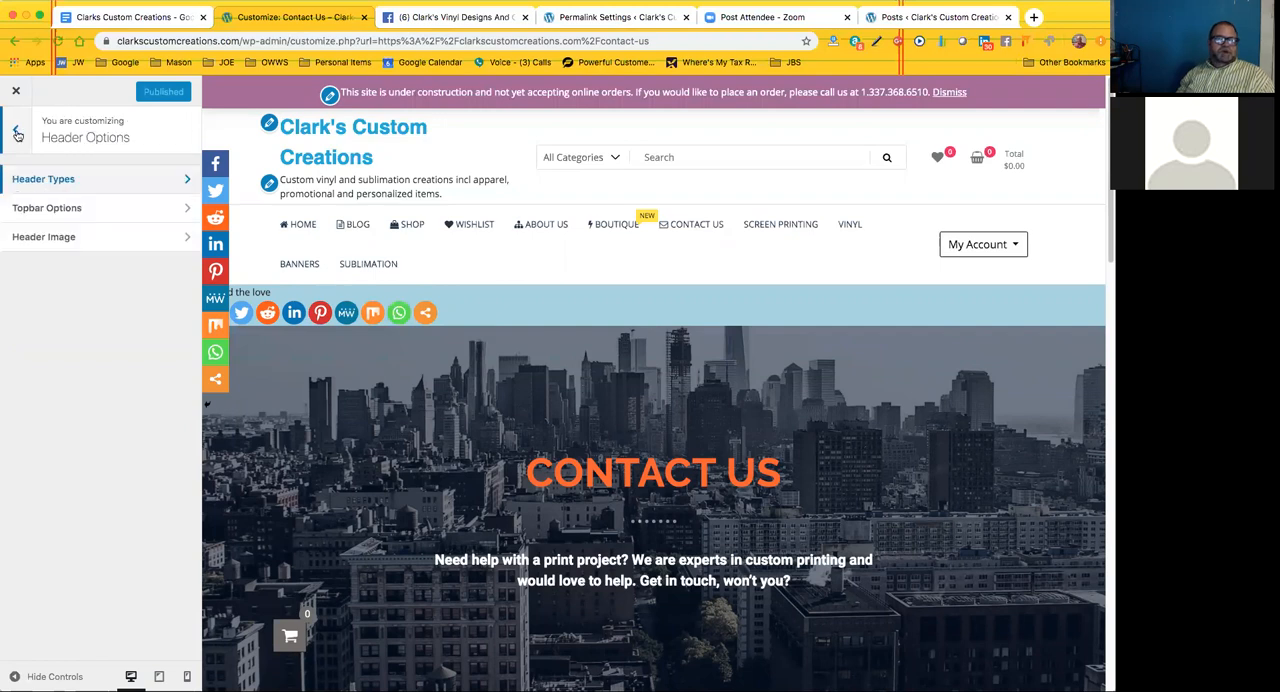
click(16, 134)
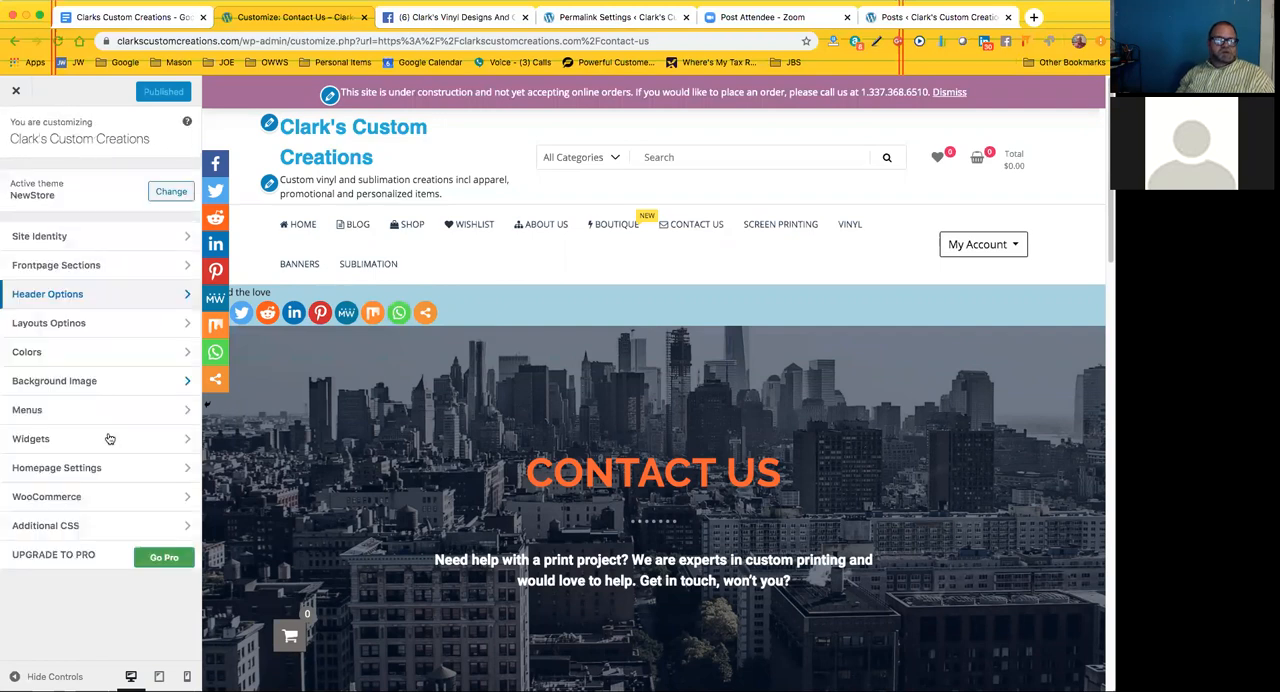
Set the site's Link Color to #1aacd8 in the Colors settings and copy its hex code
click(94, 358)
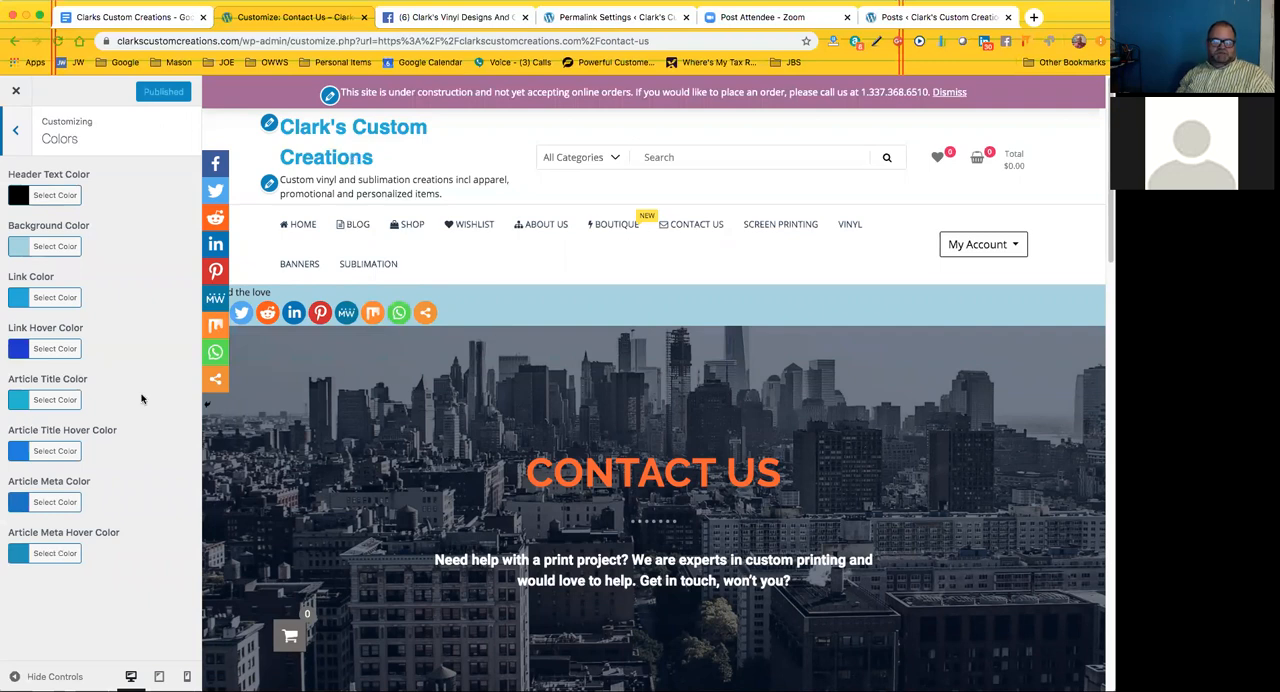
click(15, 131)
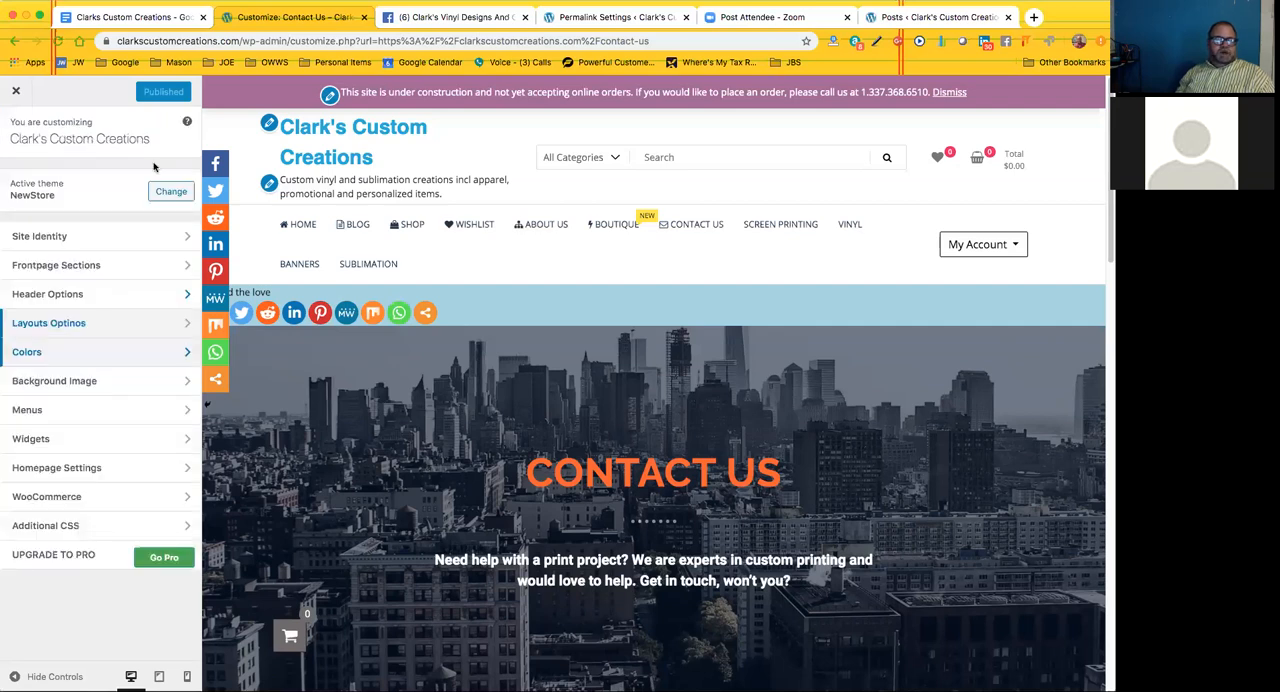
click(92, 358)
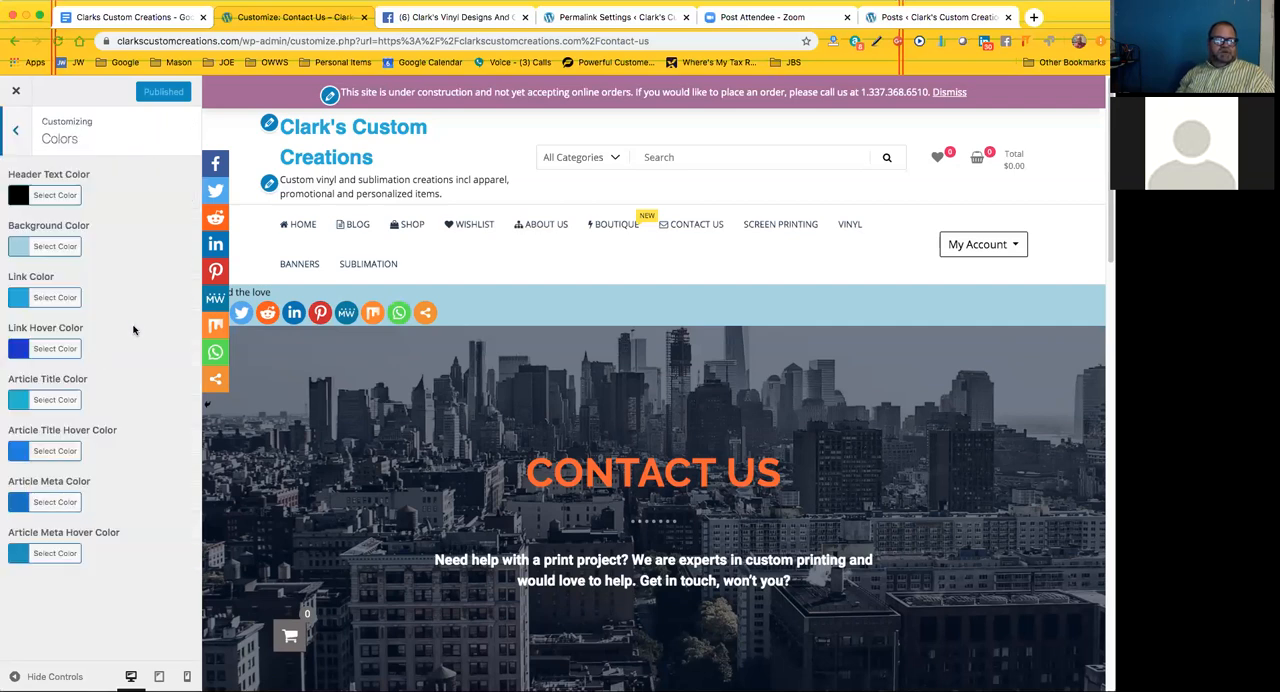
click(44, 298)
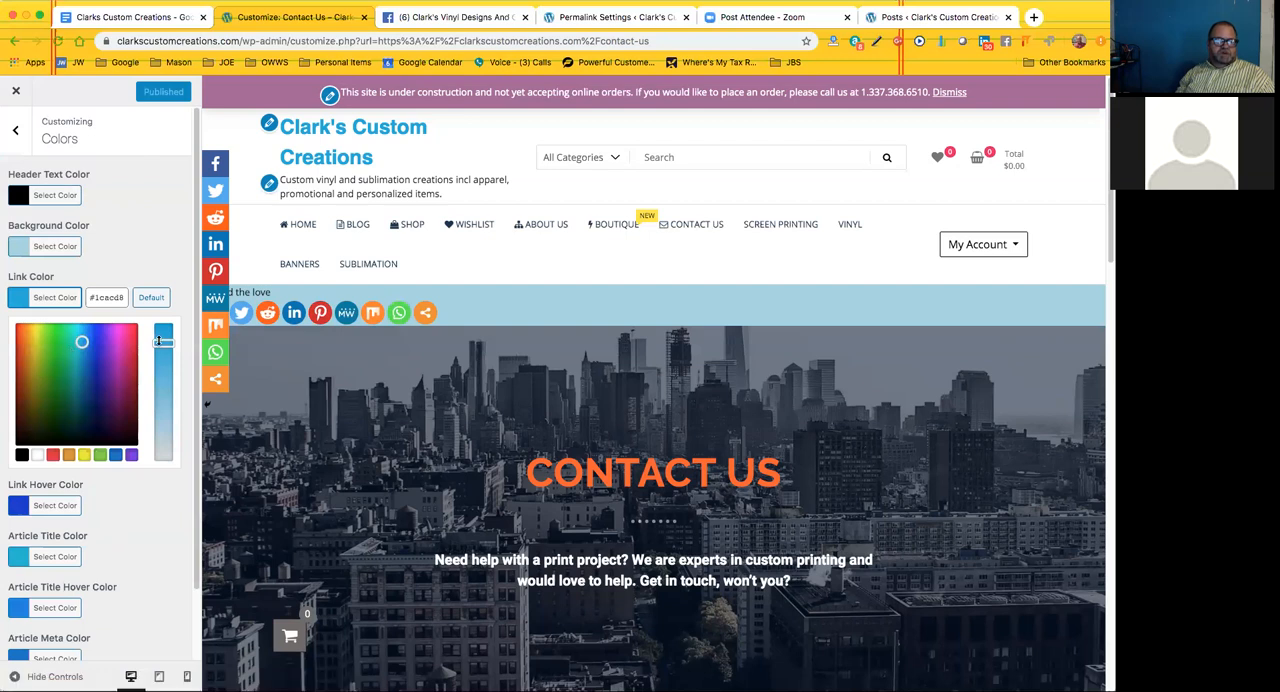
mouse_move(162, 342)
mouse_down()
mouse_move(161, 391)
mouse_move(161, 343)
mouse_up()
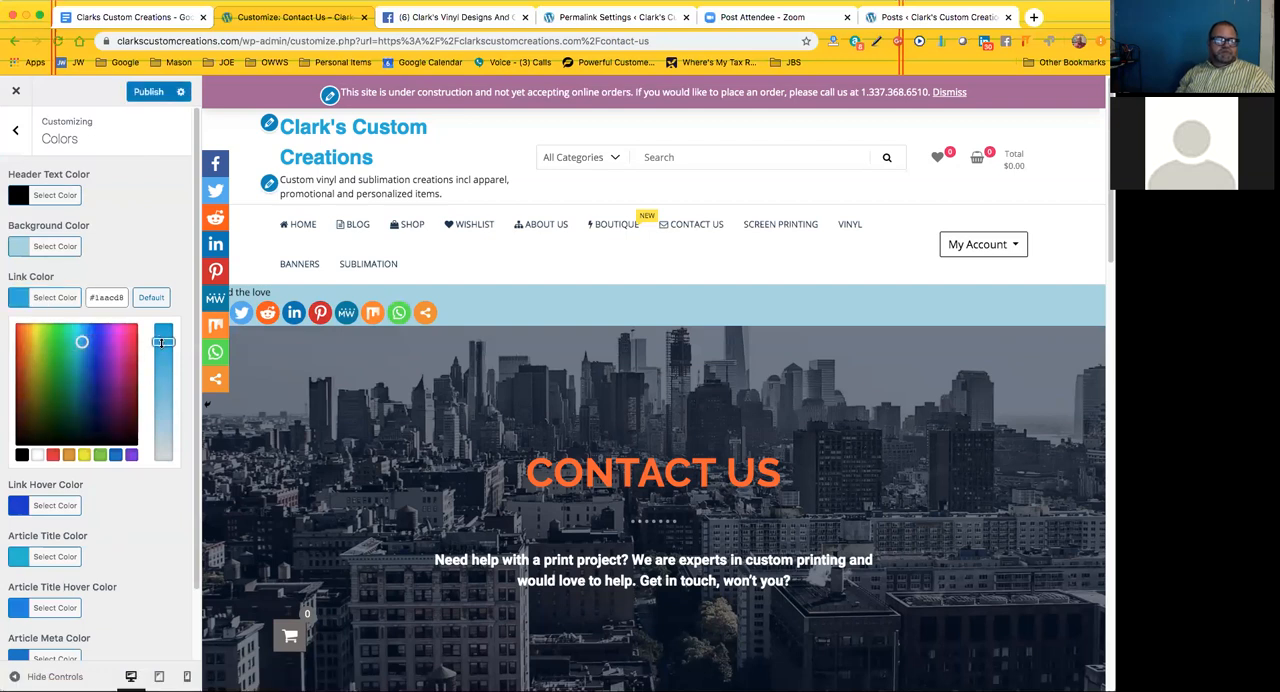
drag(90, 298, 105, 297)
right_click(105, 297)
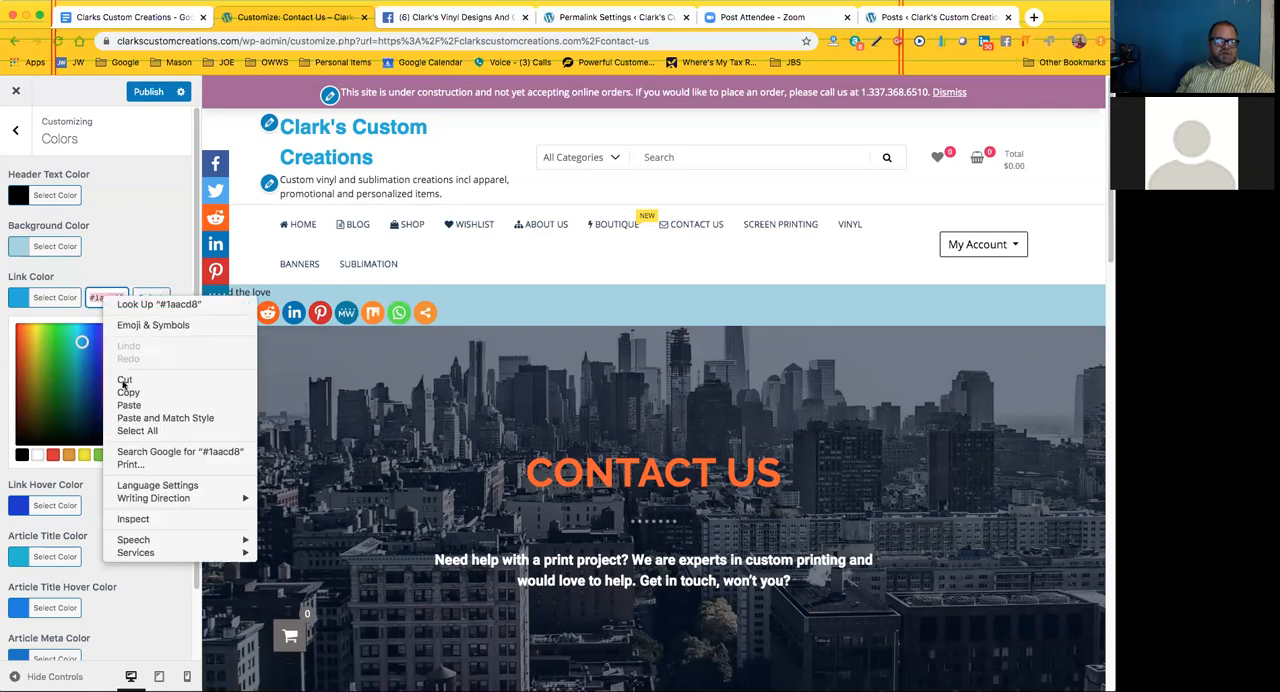
click(129, 393)
click(140, 253)
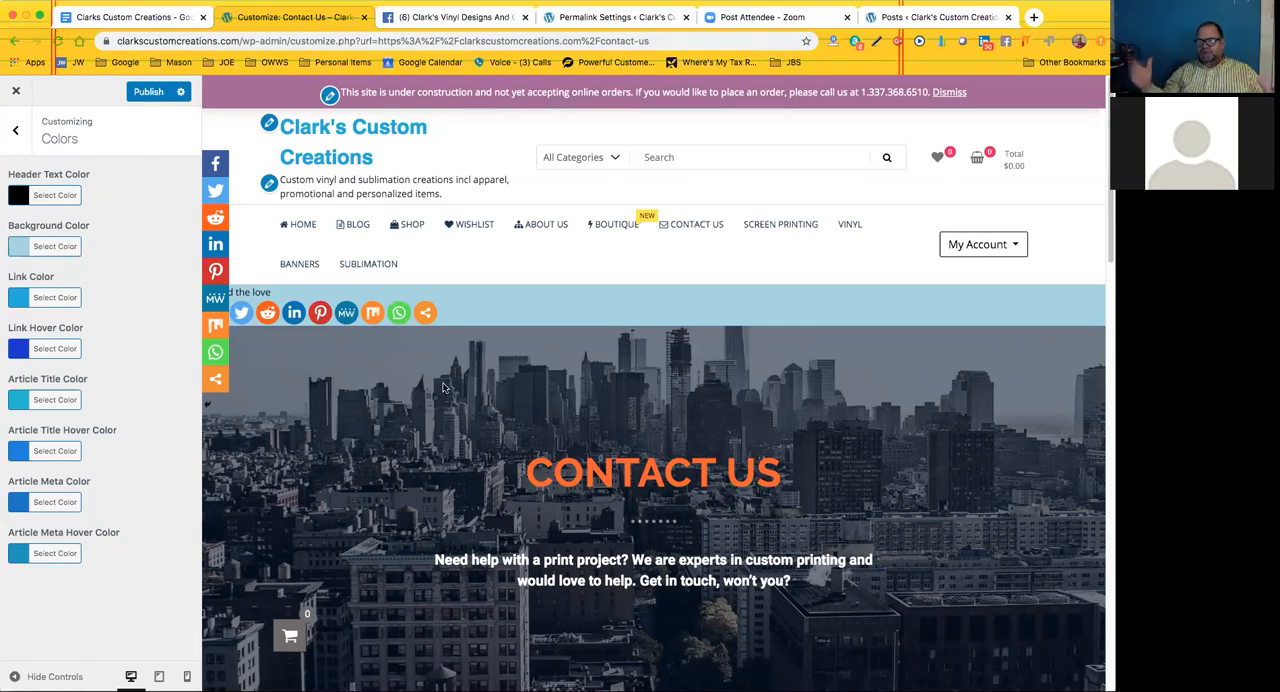
Open the Catalog Menu from the customizer's Menus settings, and leave the customizer for the live Contact Us page
click(16, 137)
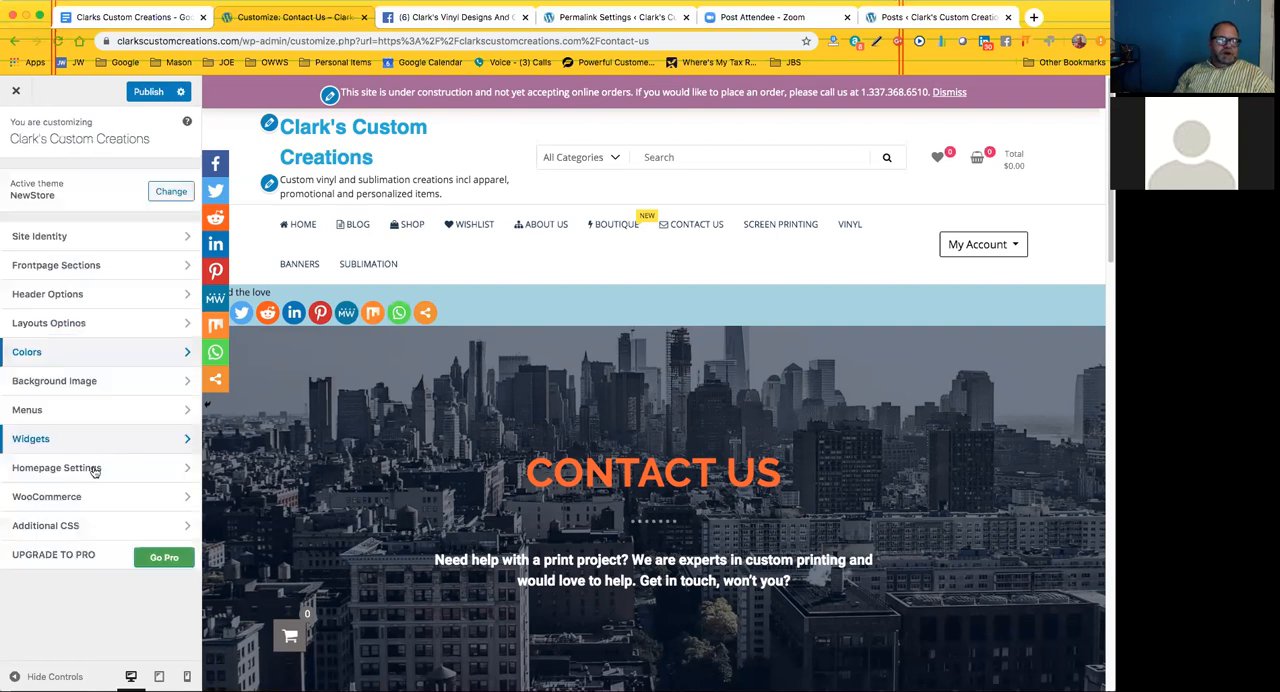
click(78, 411)
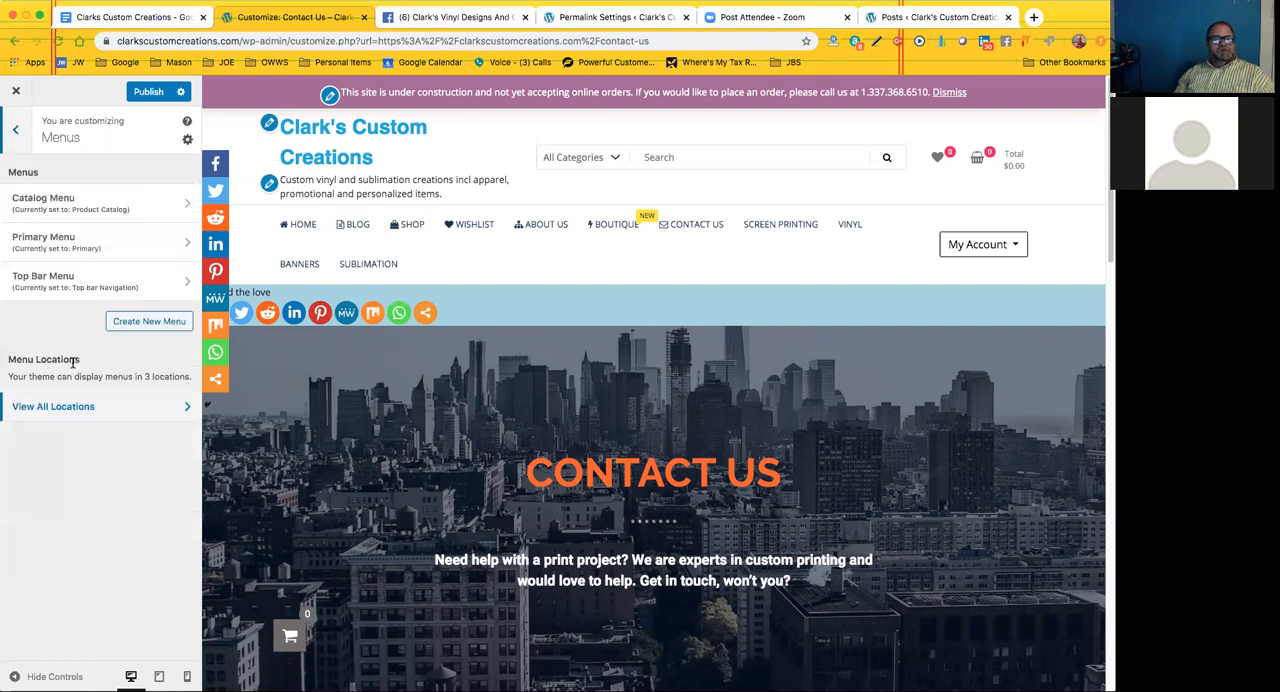
click(147, 203)
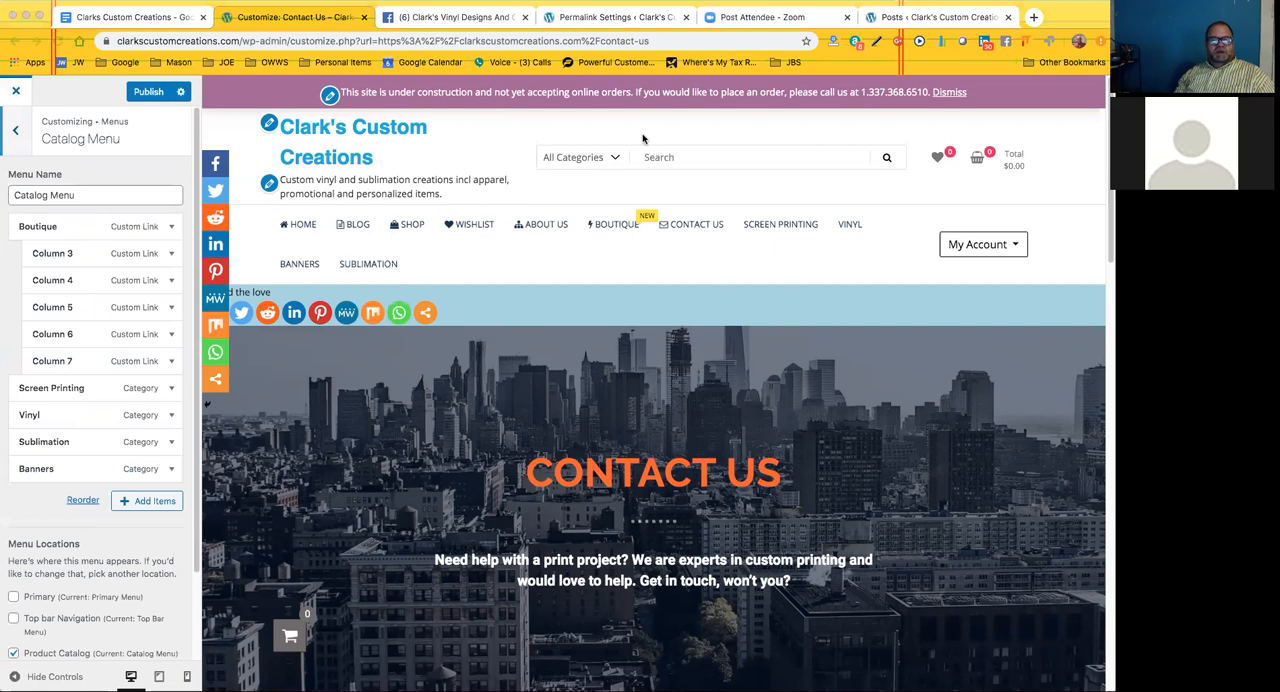
click(427, 133)
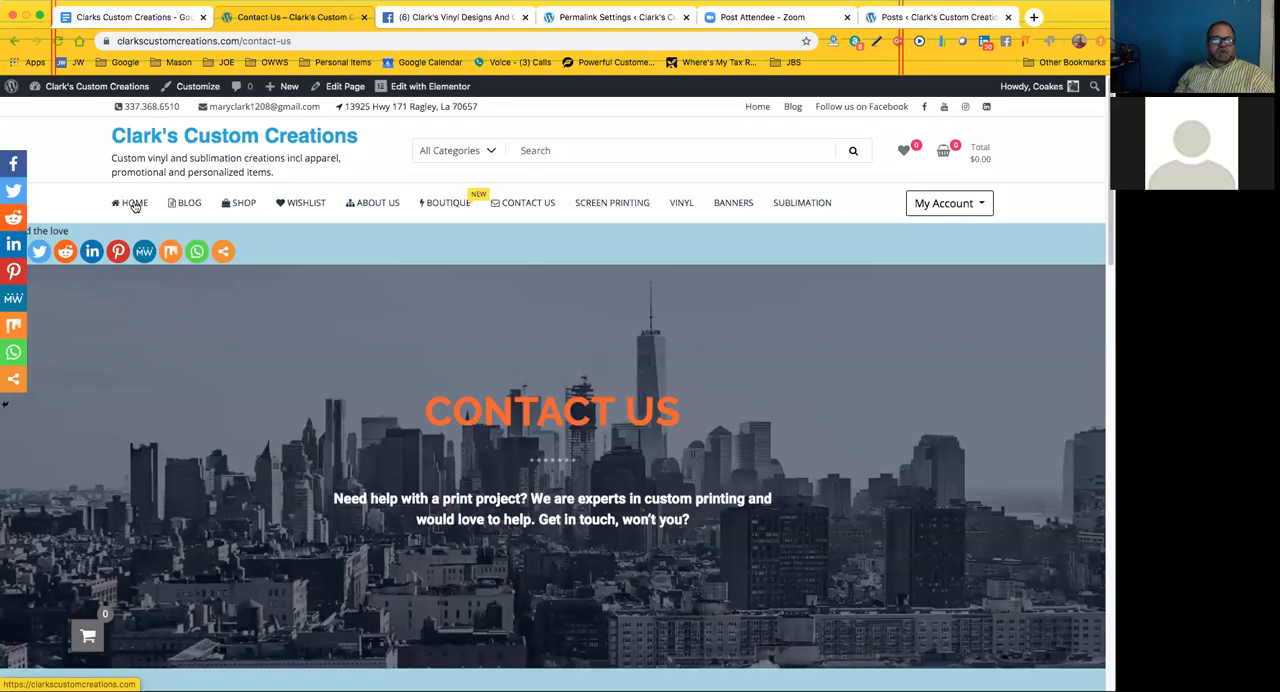
Open the customizer from the home page, and compare the Catalog Menu's items with the previewed All Products list and Boutique submenu
click(134, 204)
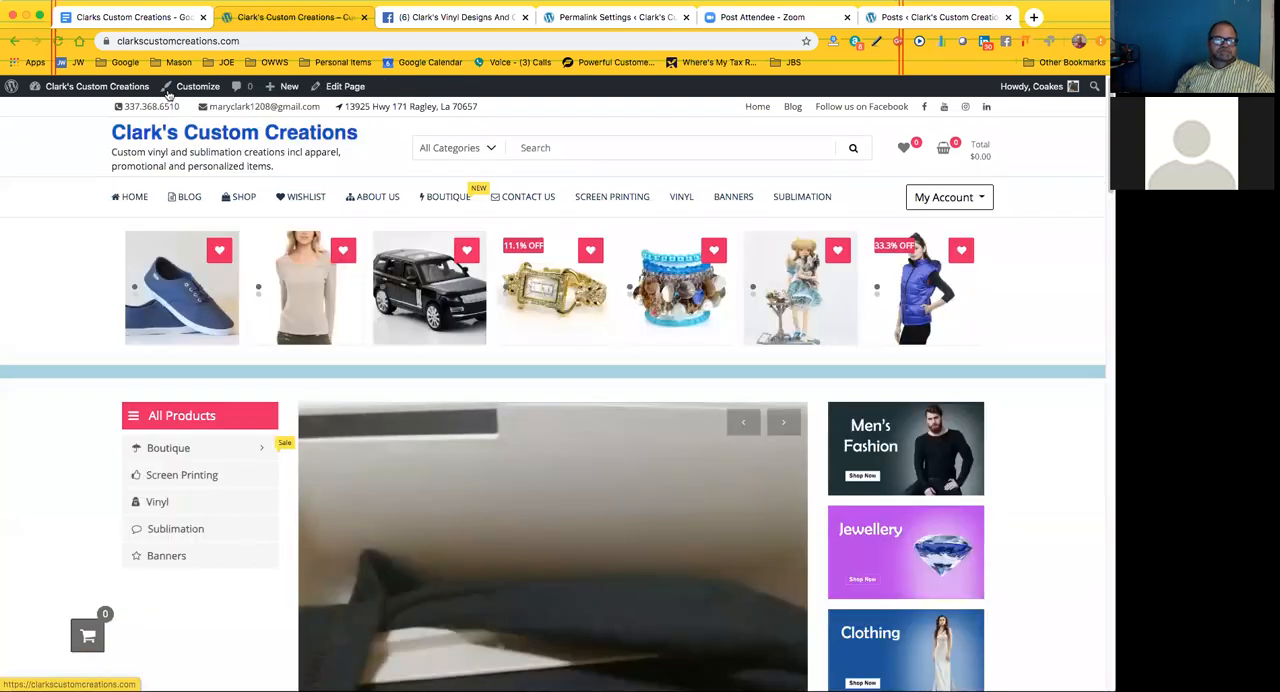
click(190, 88)
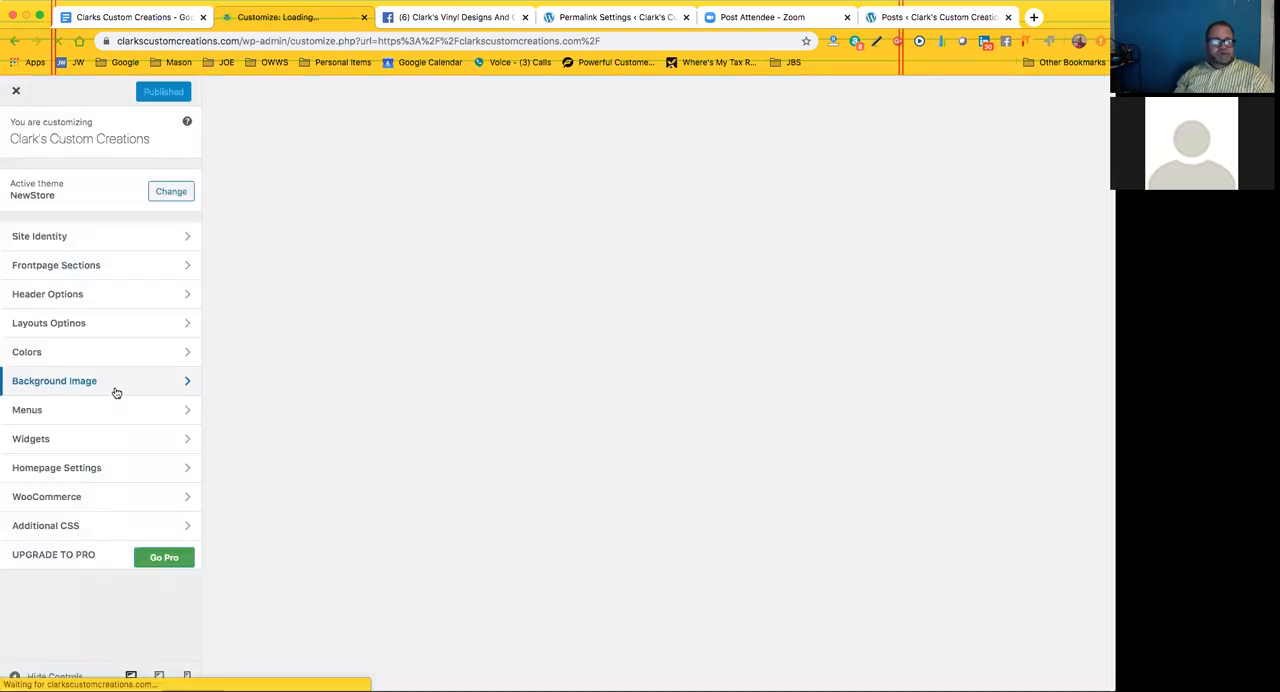
click(91, 413)
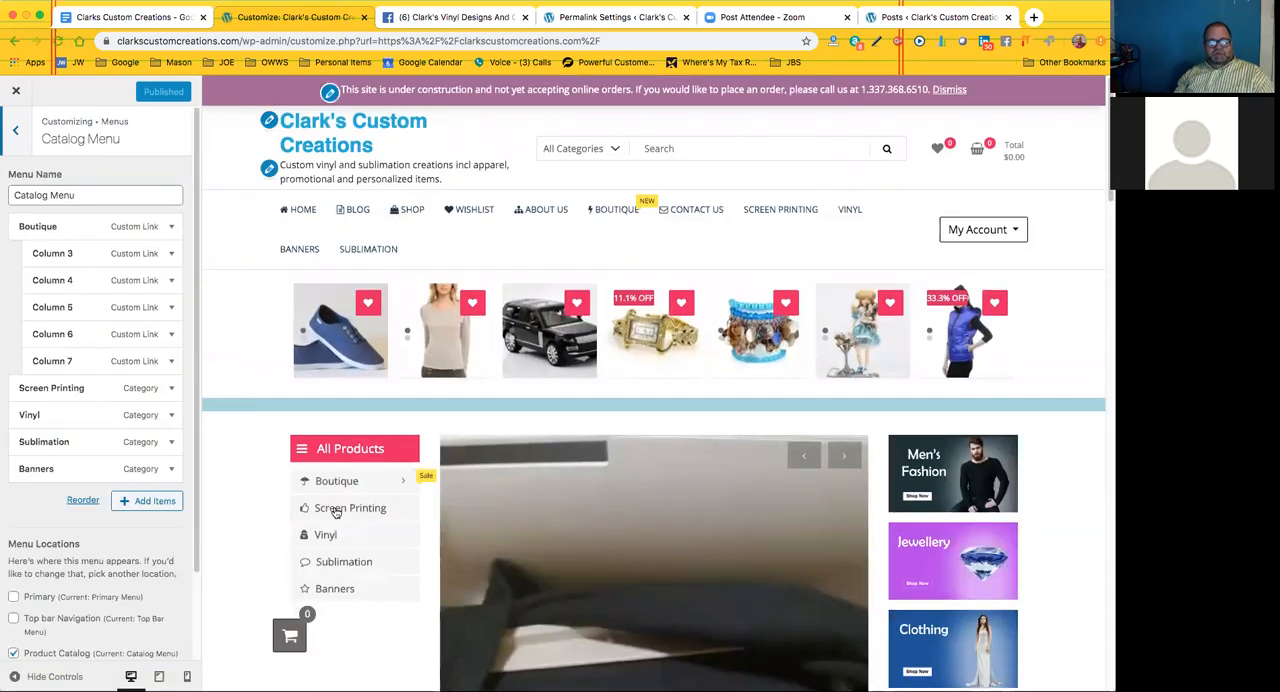
mouse_move(338, 485)
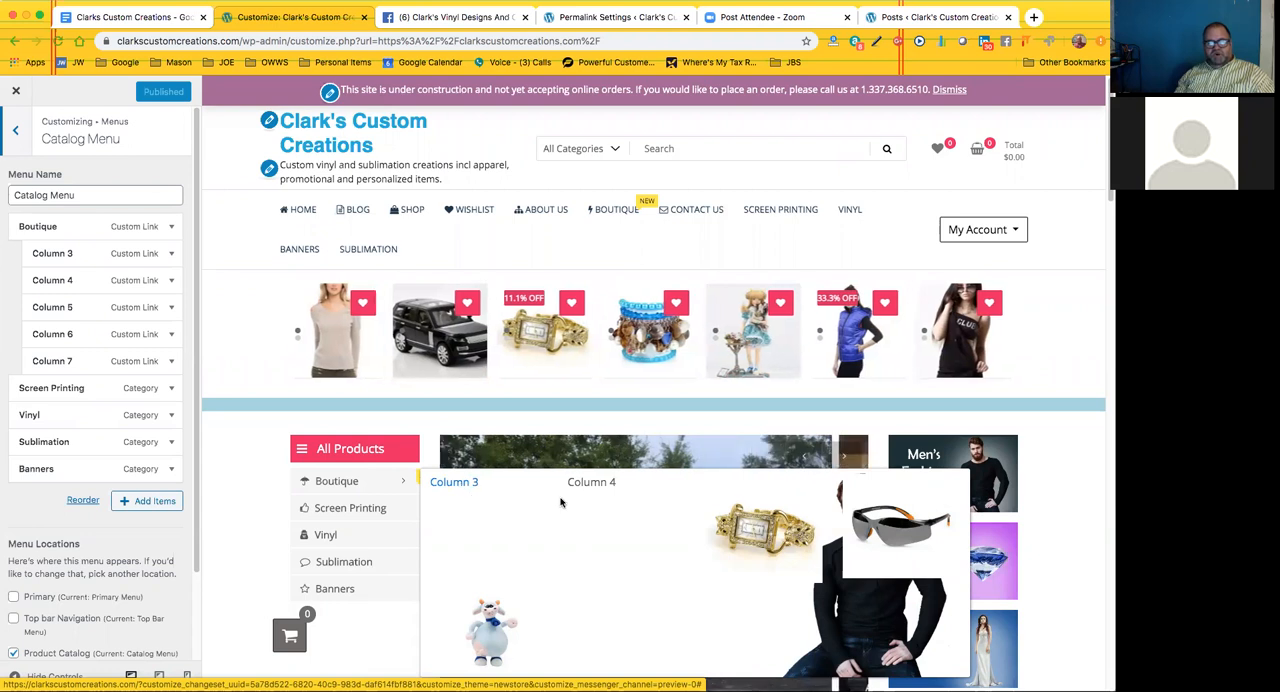
scroll(561, 502, down, 3)
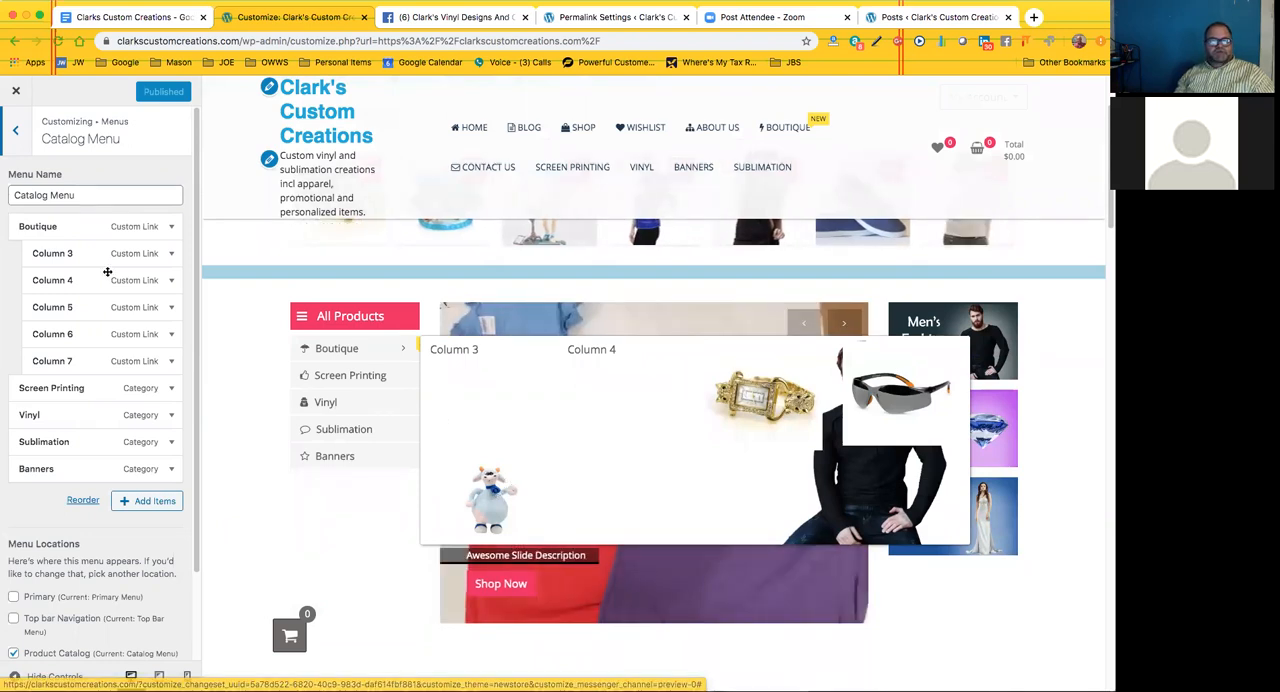
Inspect the Column 5, Column 3 and Screen Printing item settings in the Catalog Menu
click(171, 309)
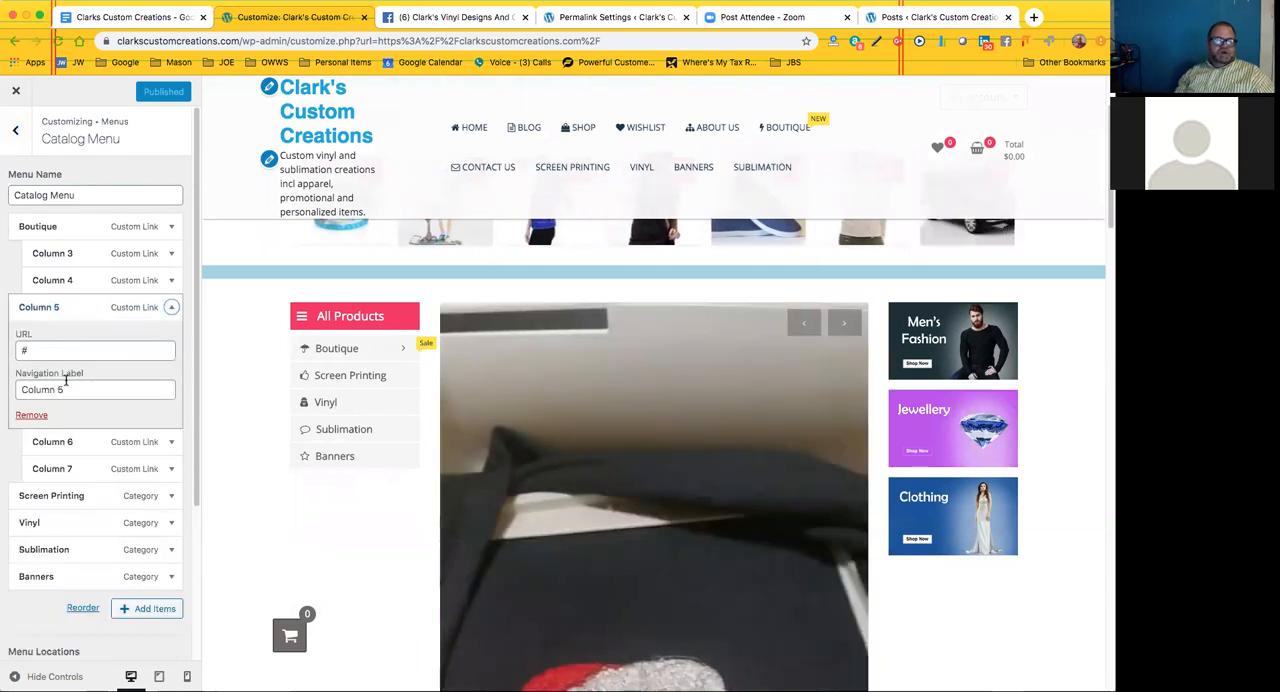
click(171, 253)
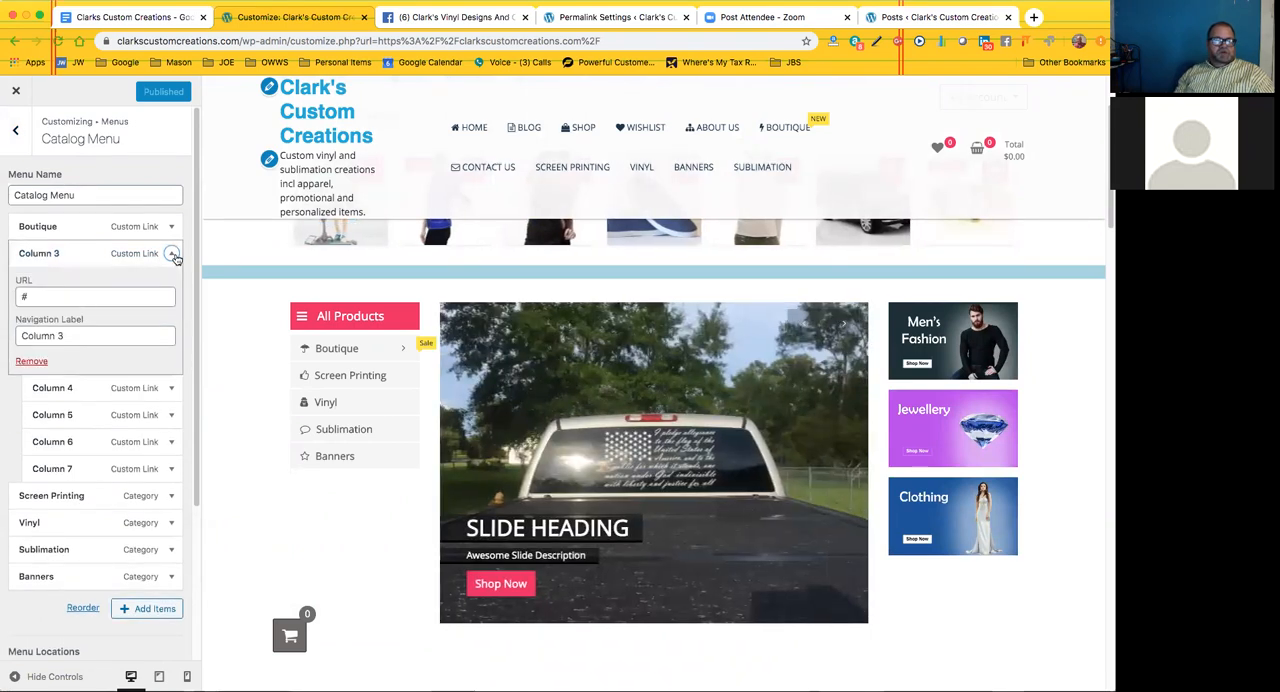
click(172, 254)
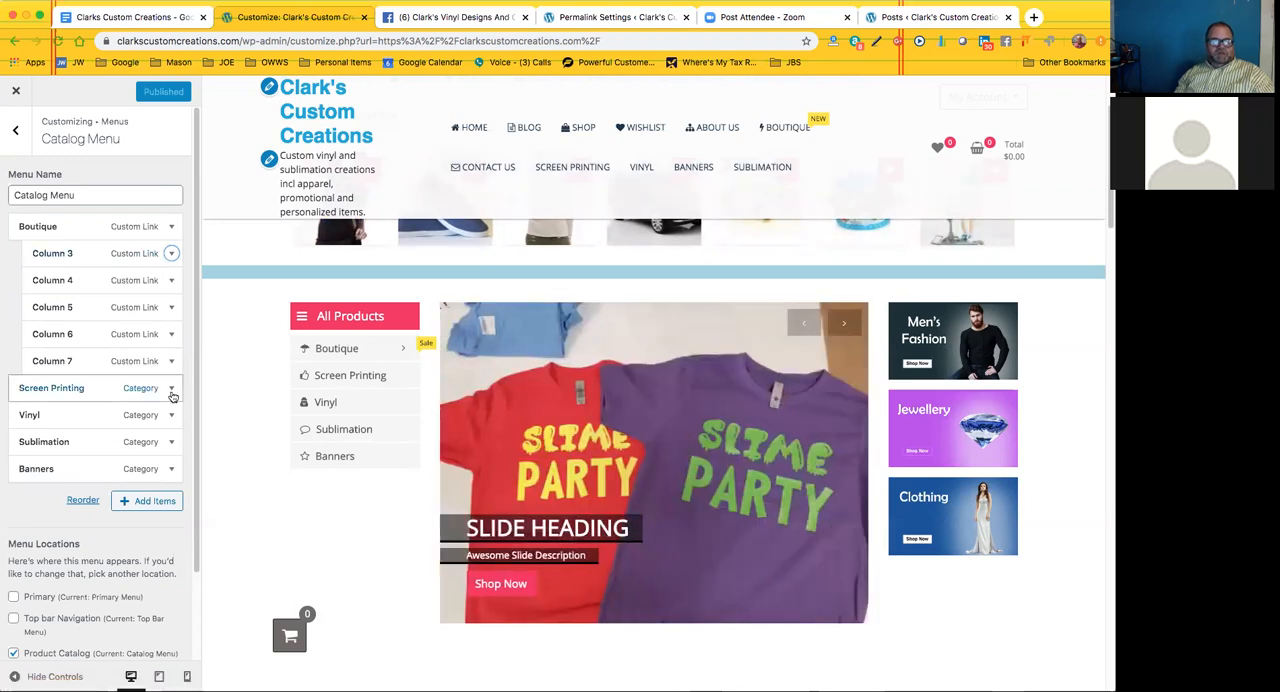
click(171, 392)
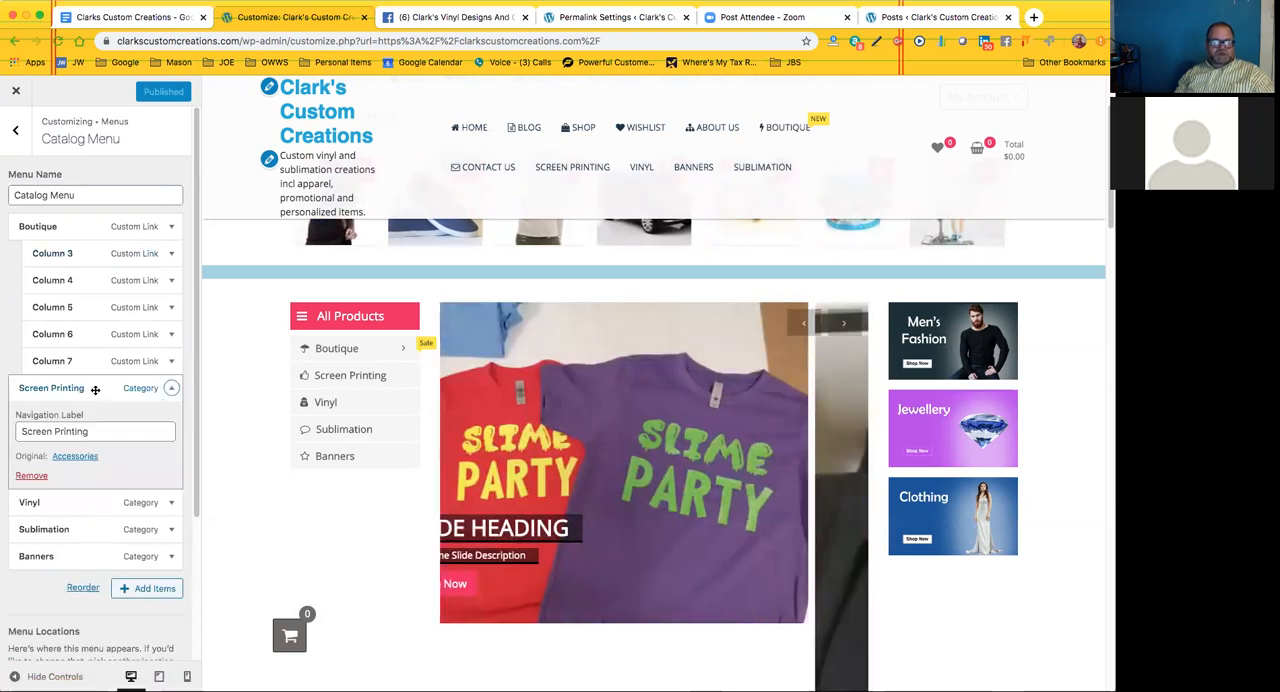
click(171, 391)
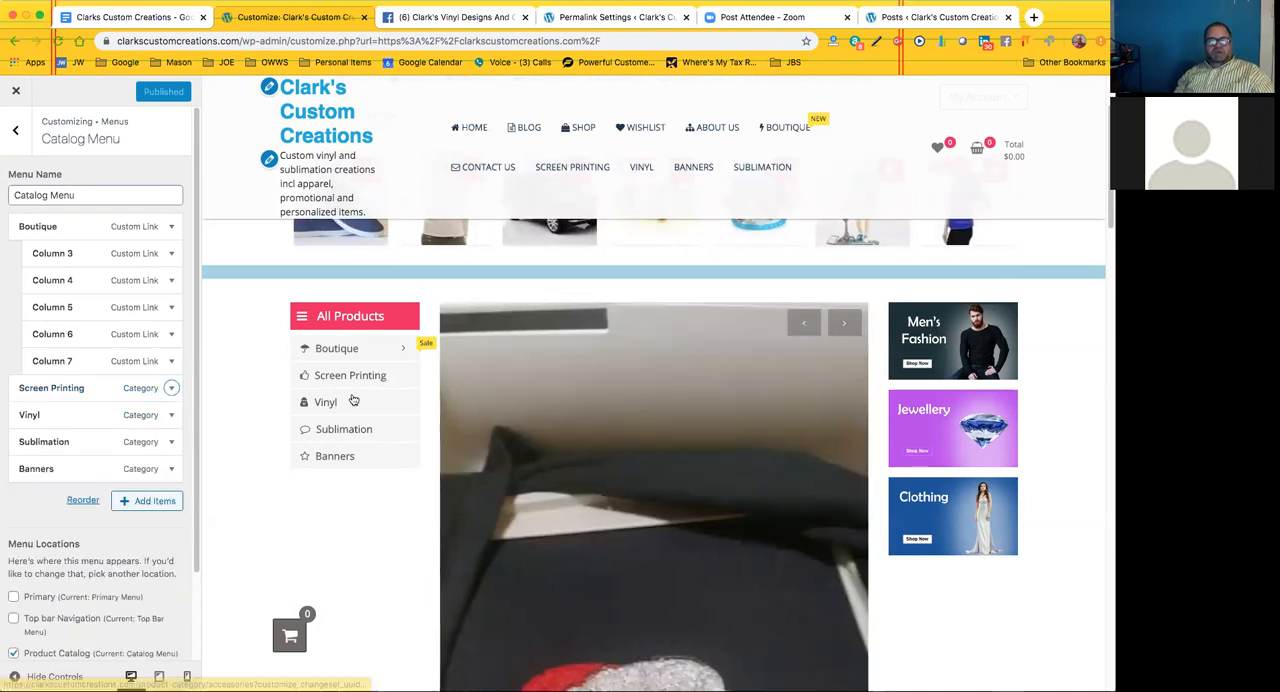
mouse_move(395, 363)
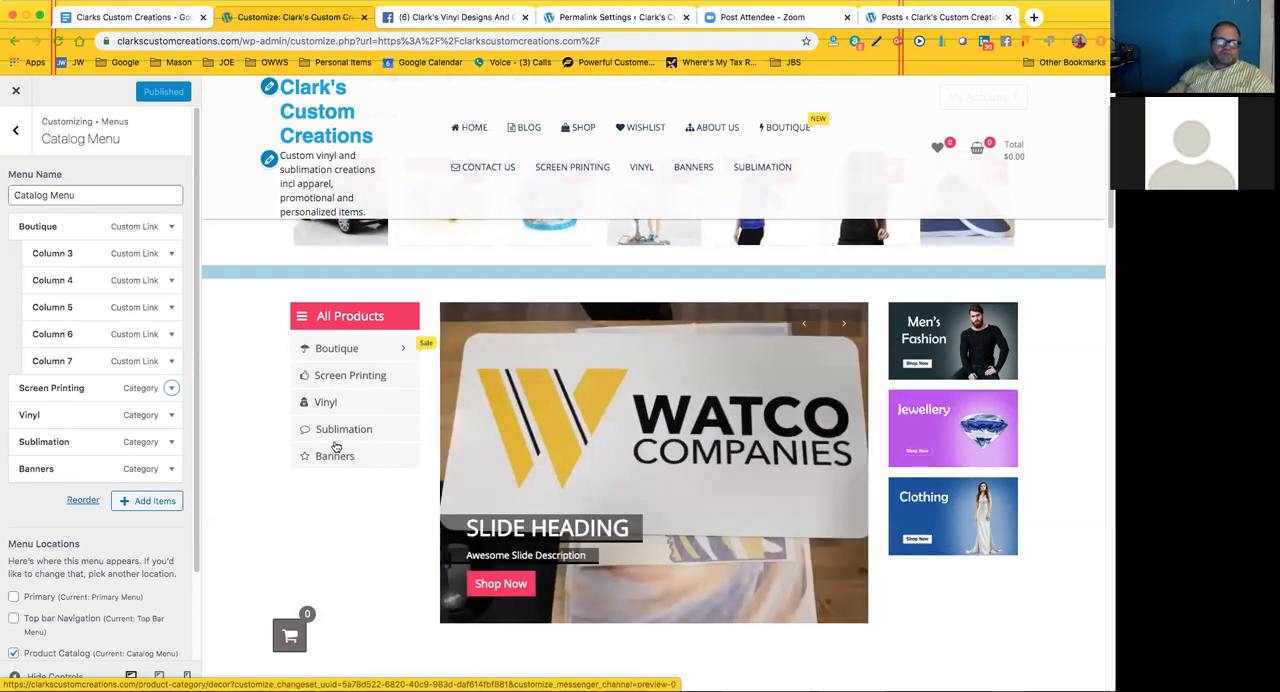
Review the Top Bar Menu's items and location settings, and return to the main customizer options
click(15, 130)
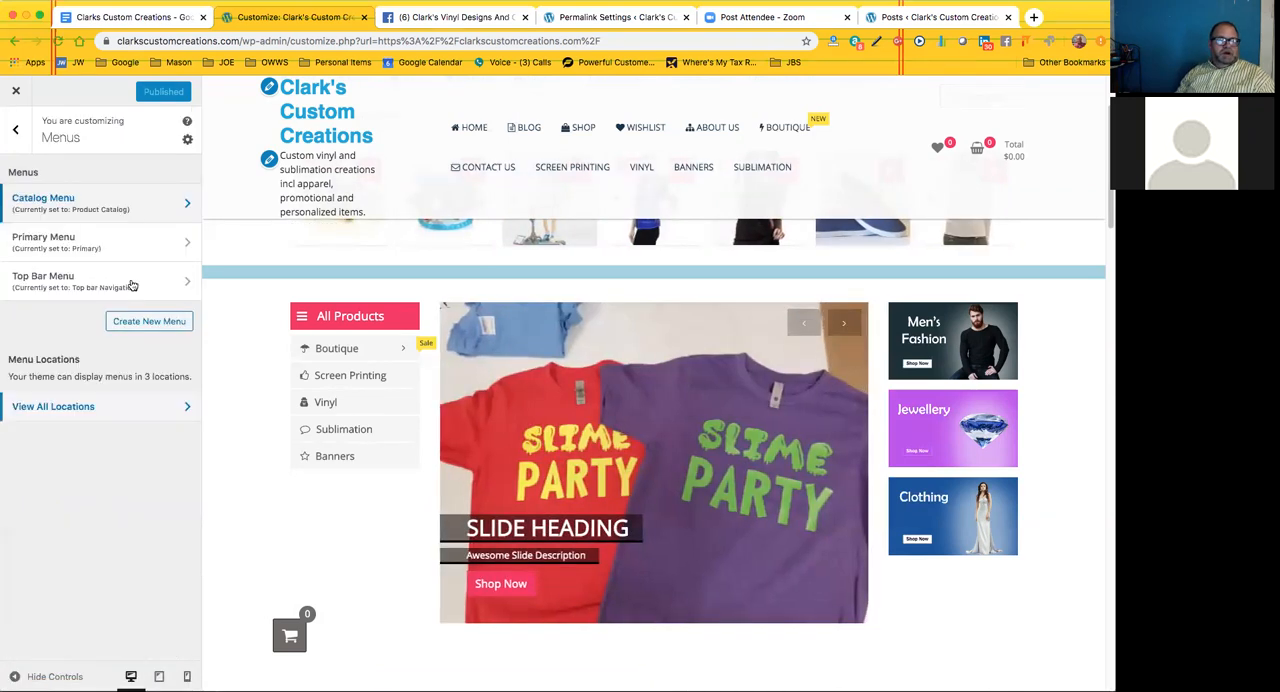
click(114, 279)
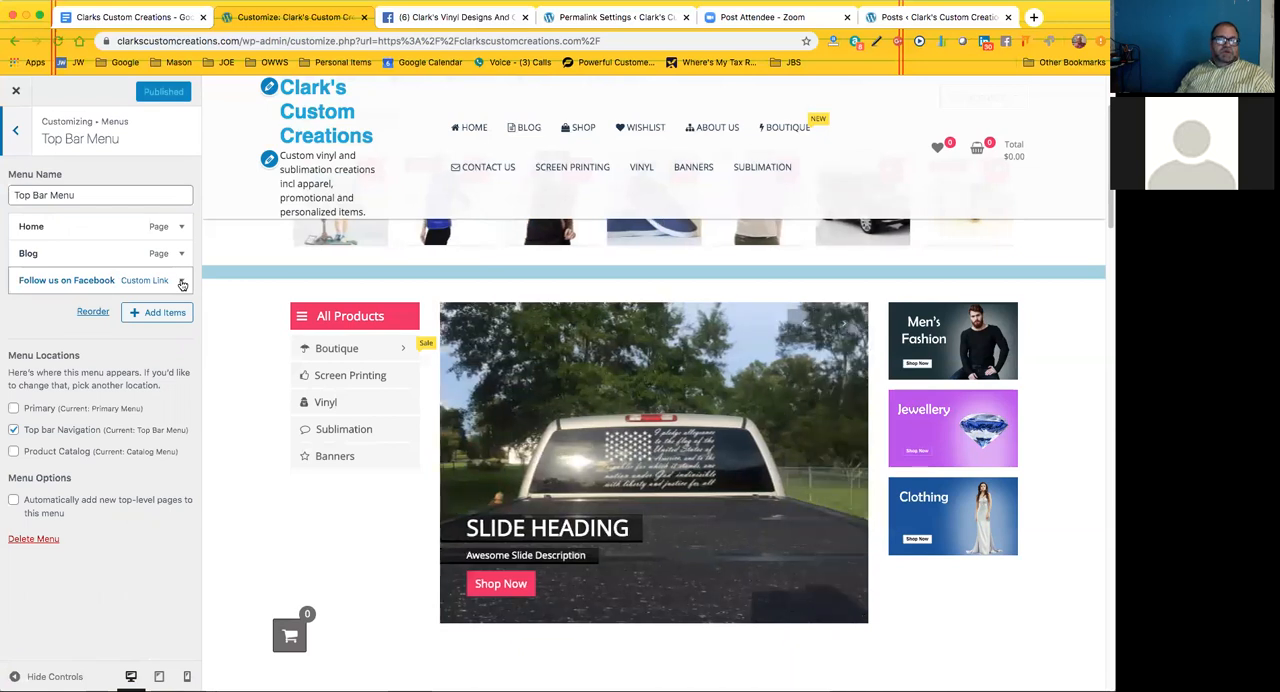
click(16, 133)
click(16, 133)
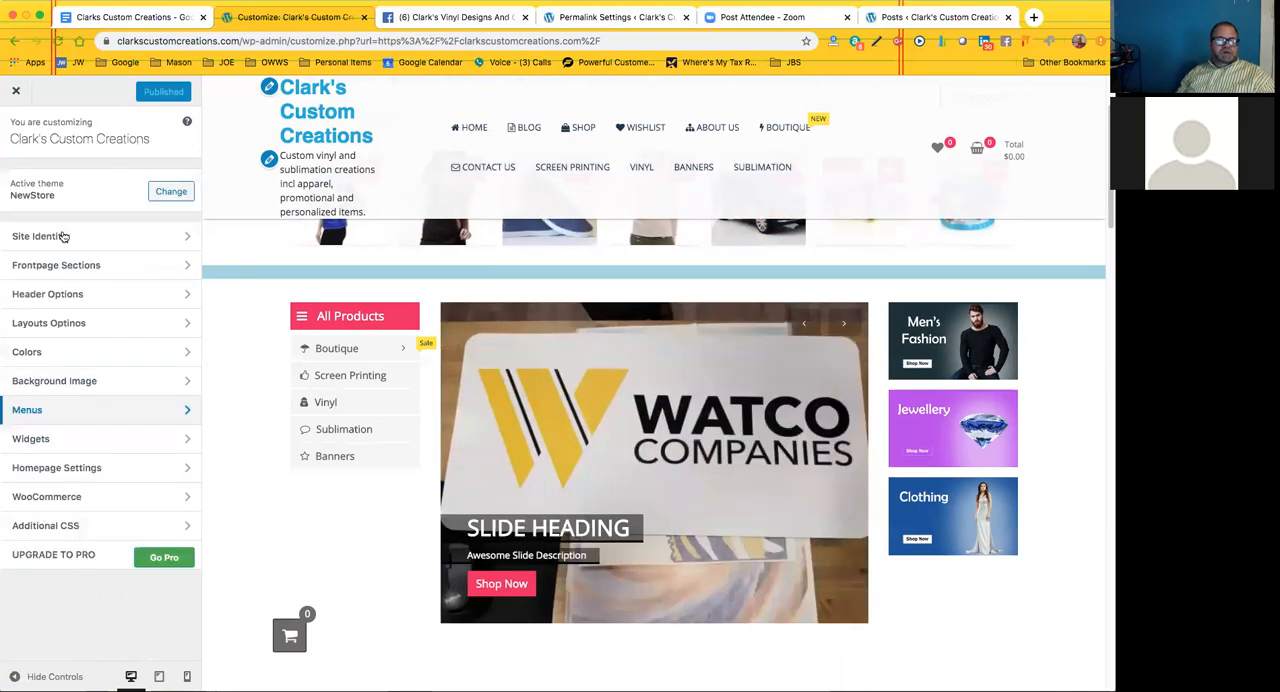
Review the Site Identity and Header Options sections, and leave the customizer for the live home page
click(79, 238)
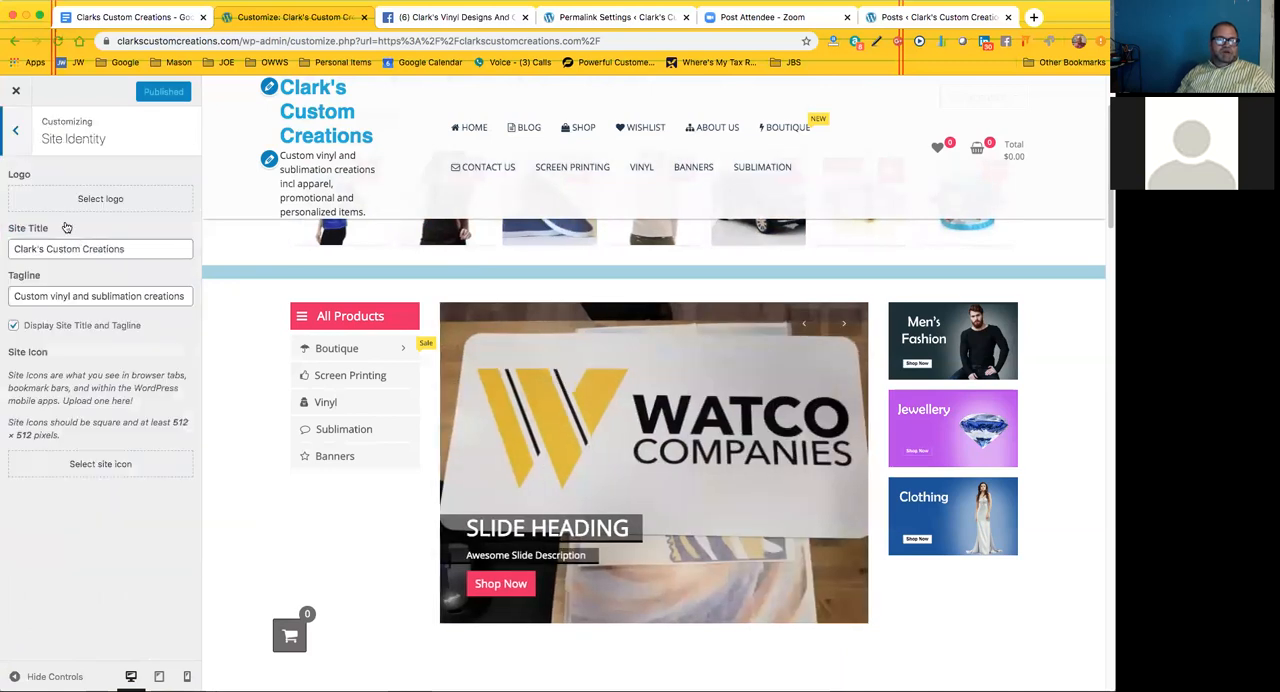
key(Escape)
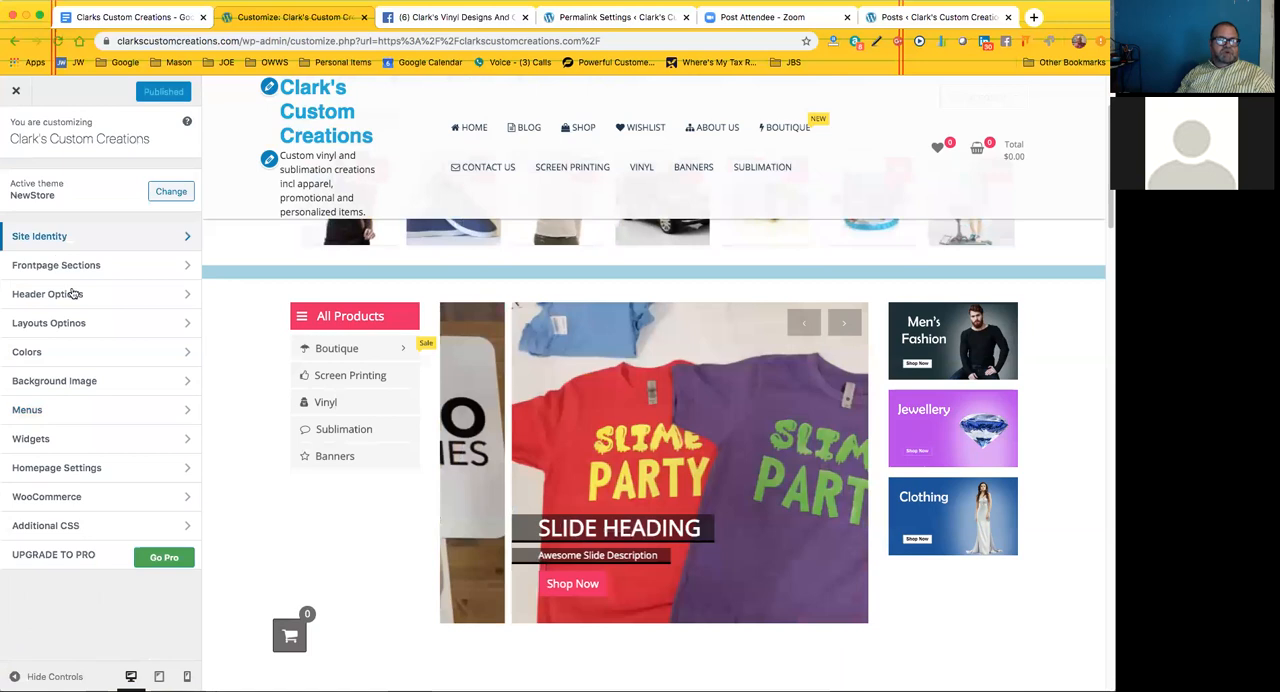
click(59, 294)
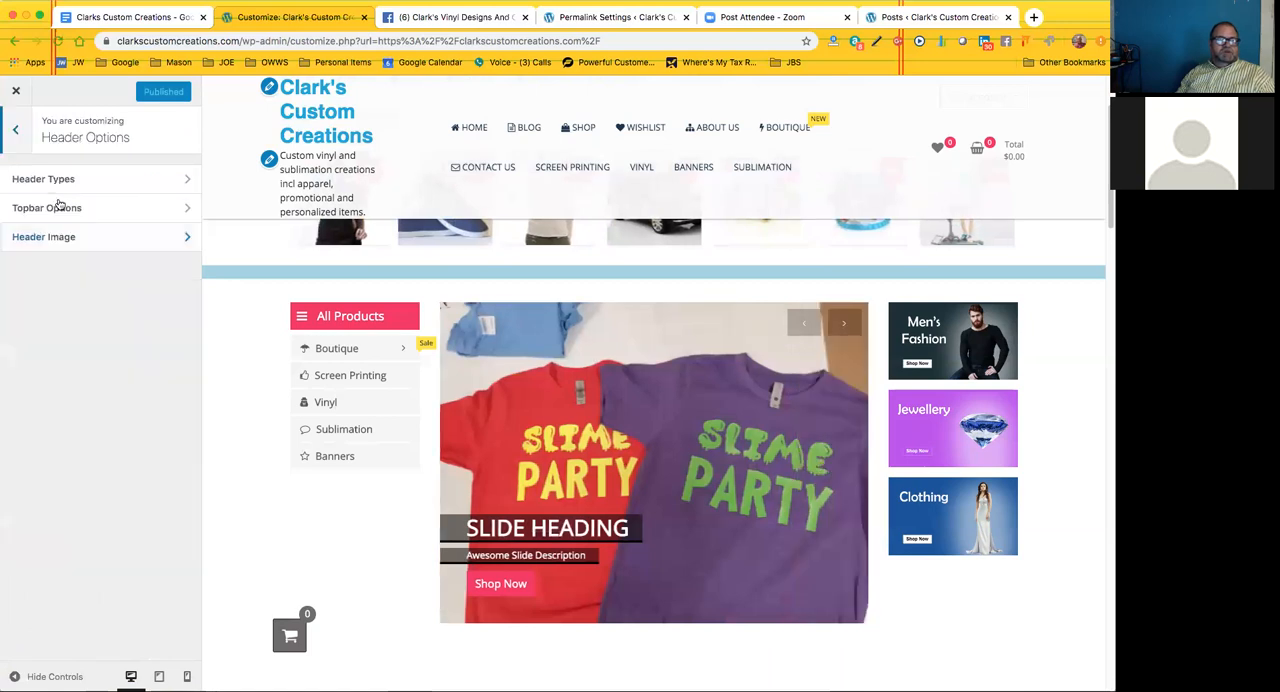
click(15, 133)
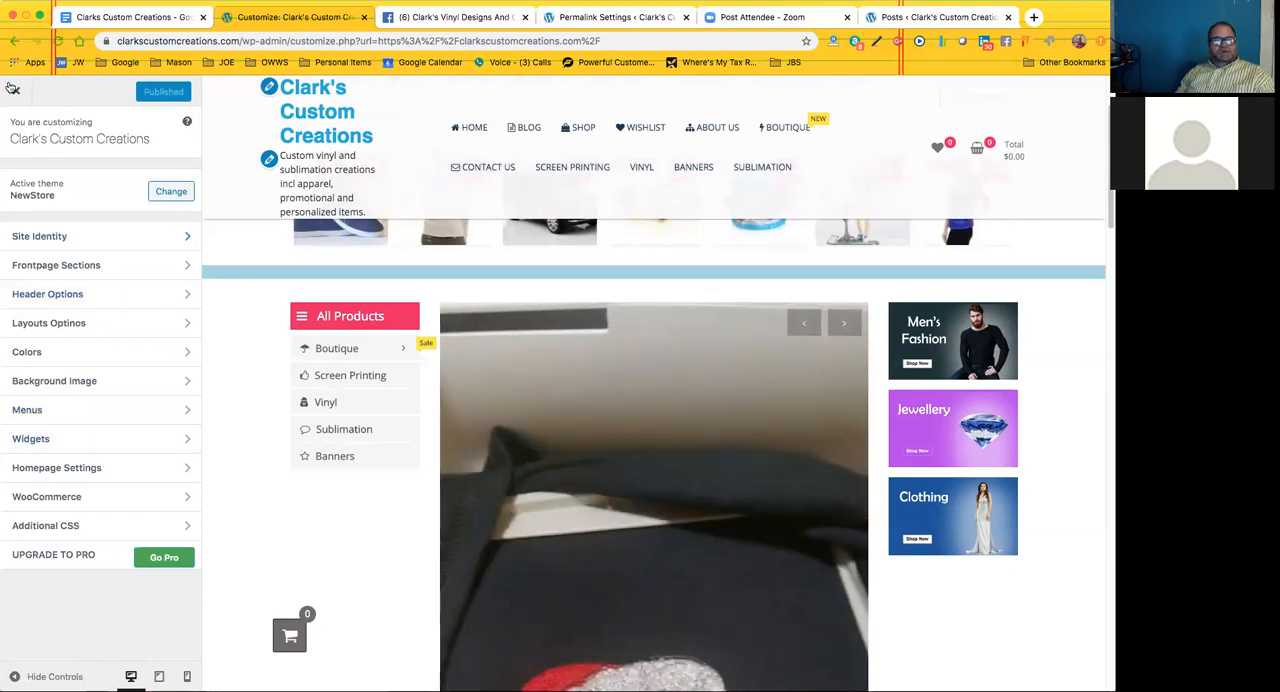
click(606, 129)
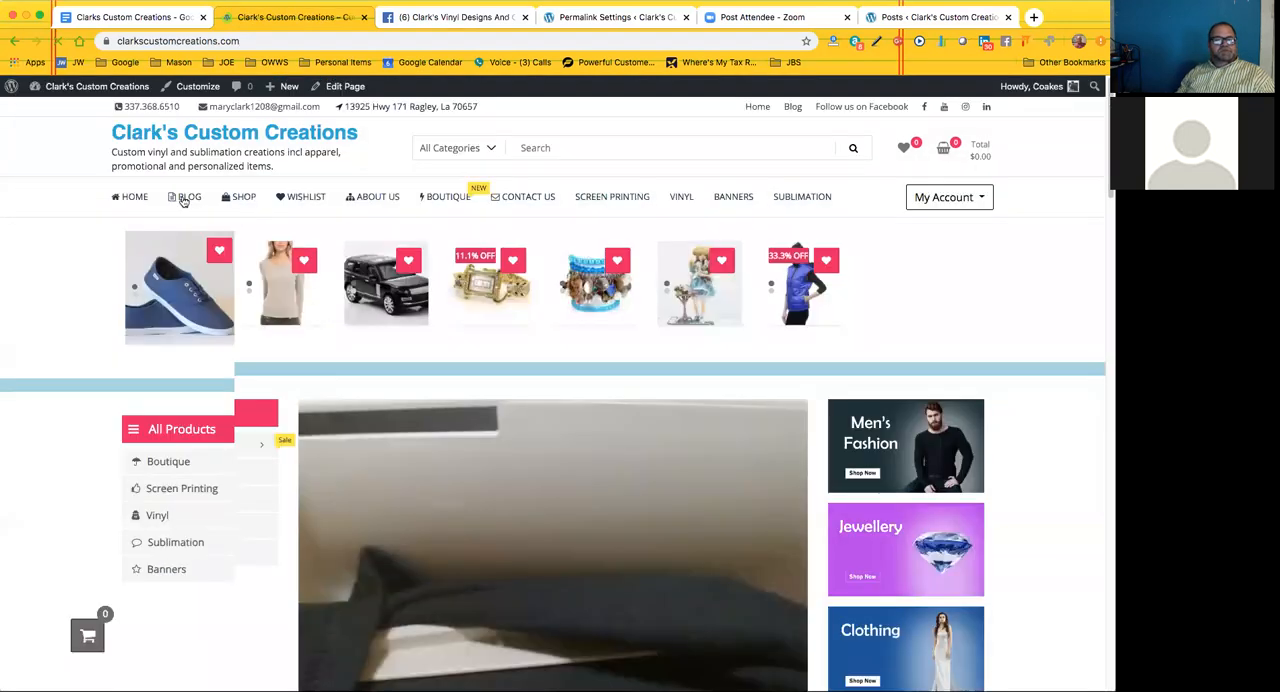
Customize the Blog page, opening its Widgets settings and showing the footer in the preview
click(186, 197)
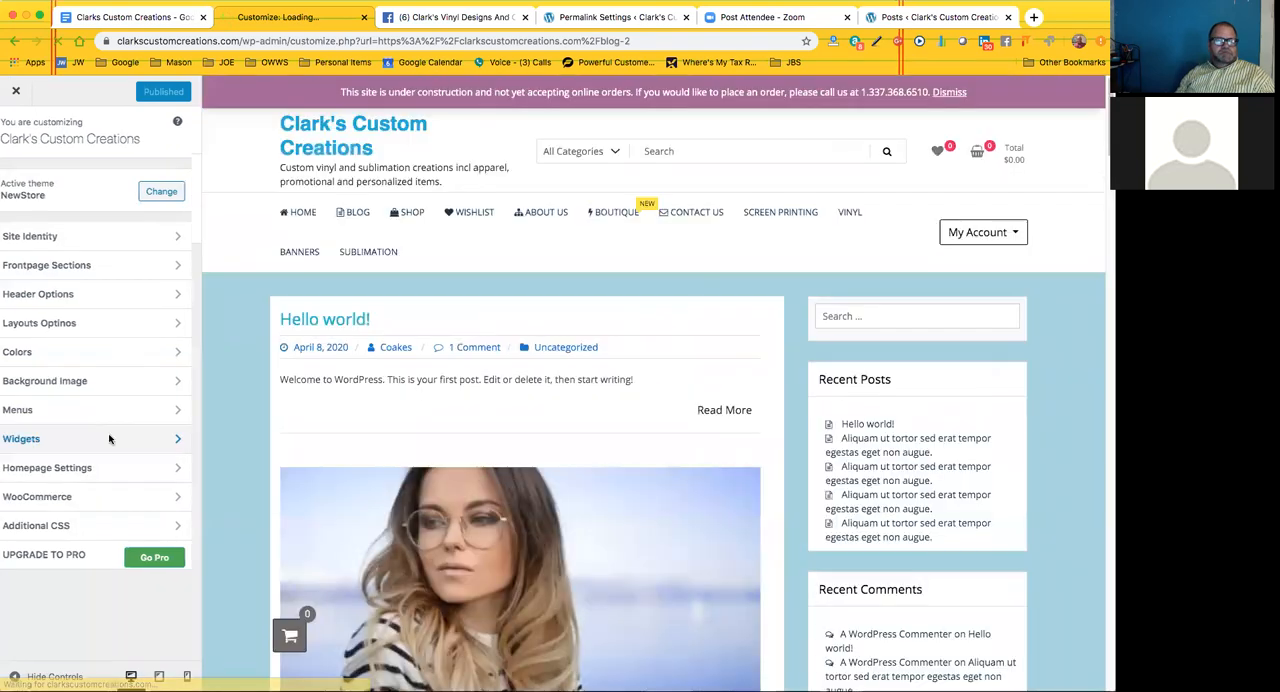
click(104, 432)
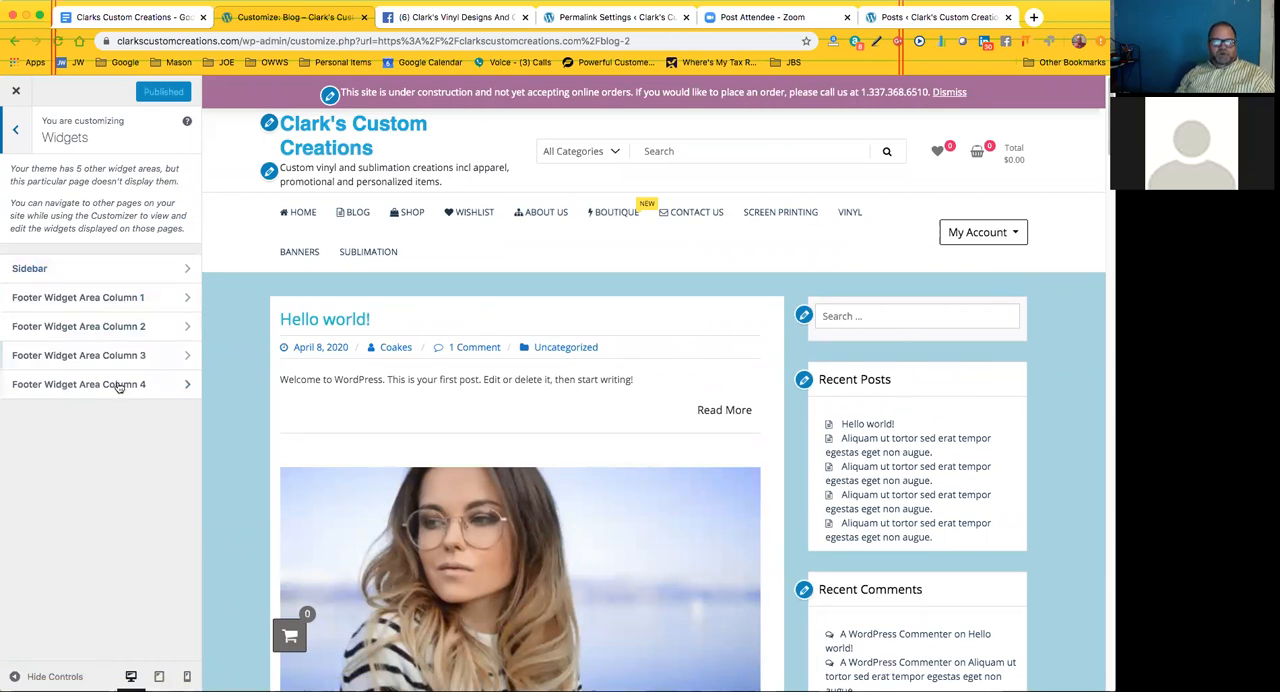
scroll(367, 466, down, 5)
scroll(360, 441, down, 5)
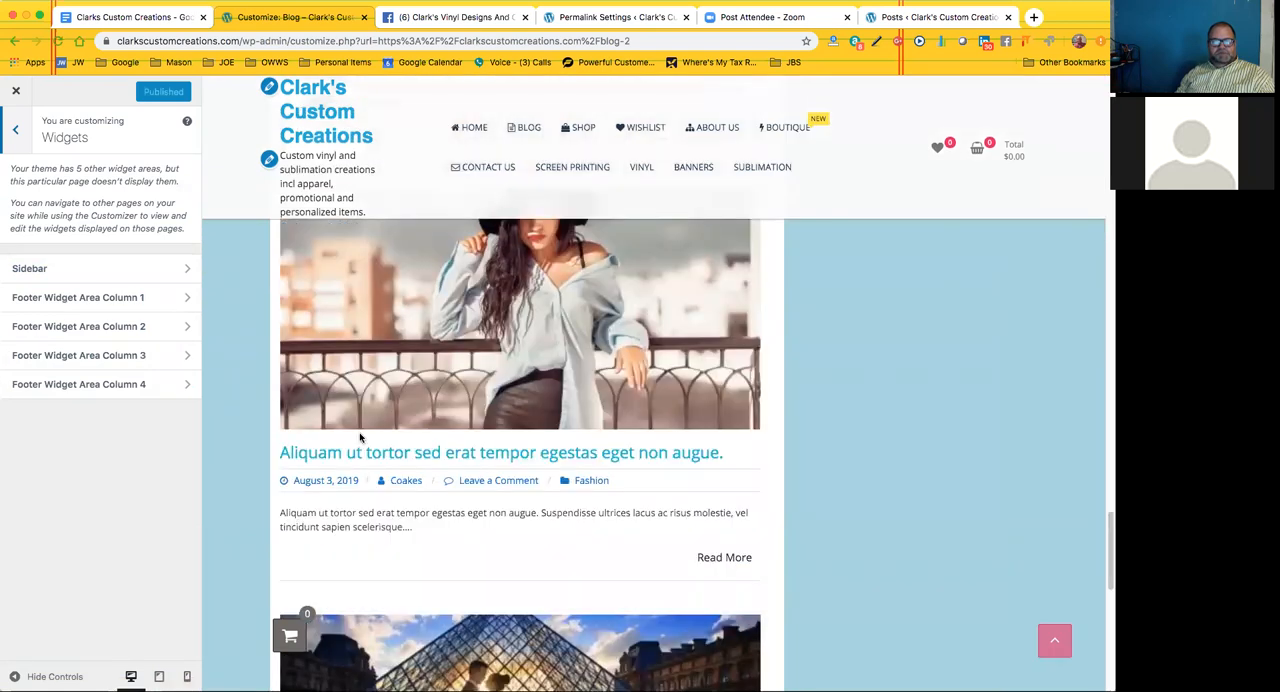
scroll(360, 433, down, 10)
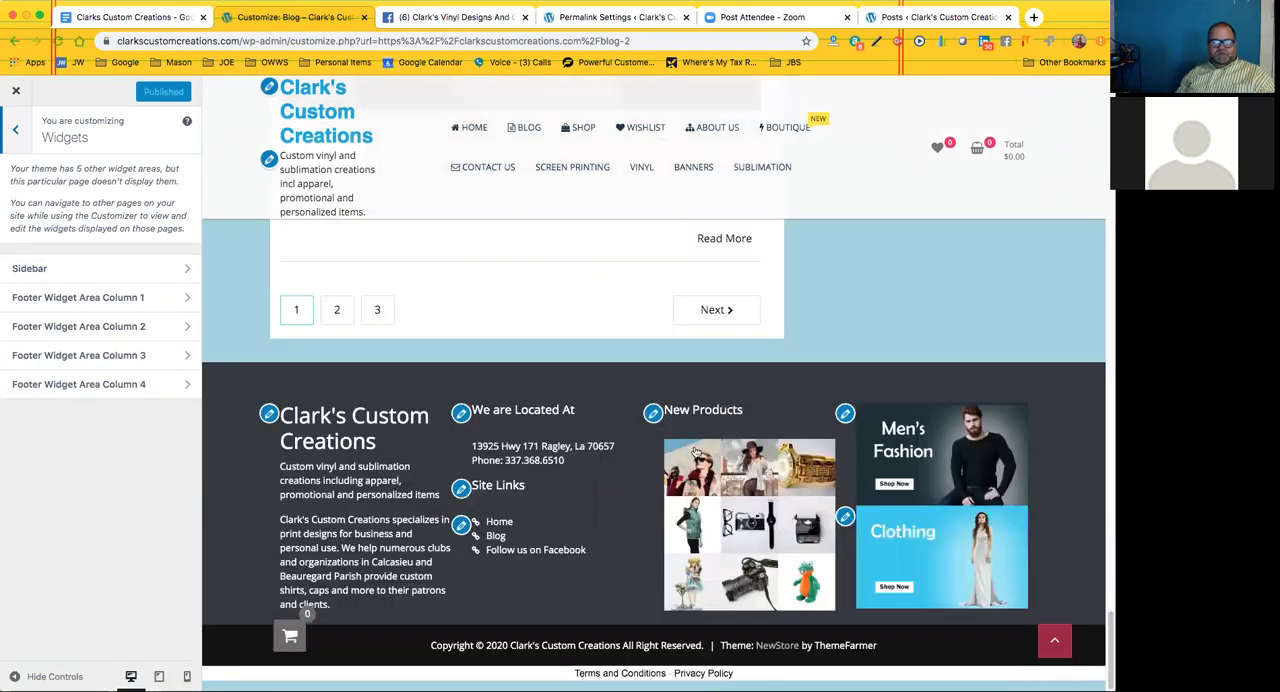
Inspect the Custom HTML widget's content in Footer Widget Area Column 1, and return to the Widgets list
click(184, 298)
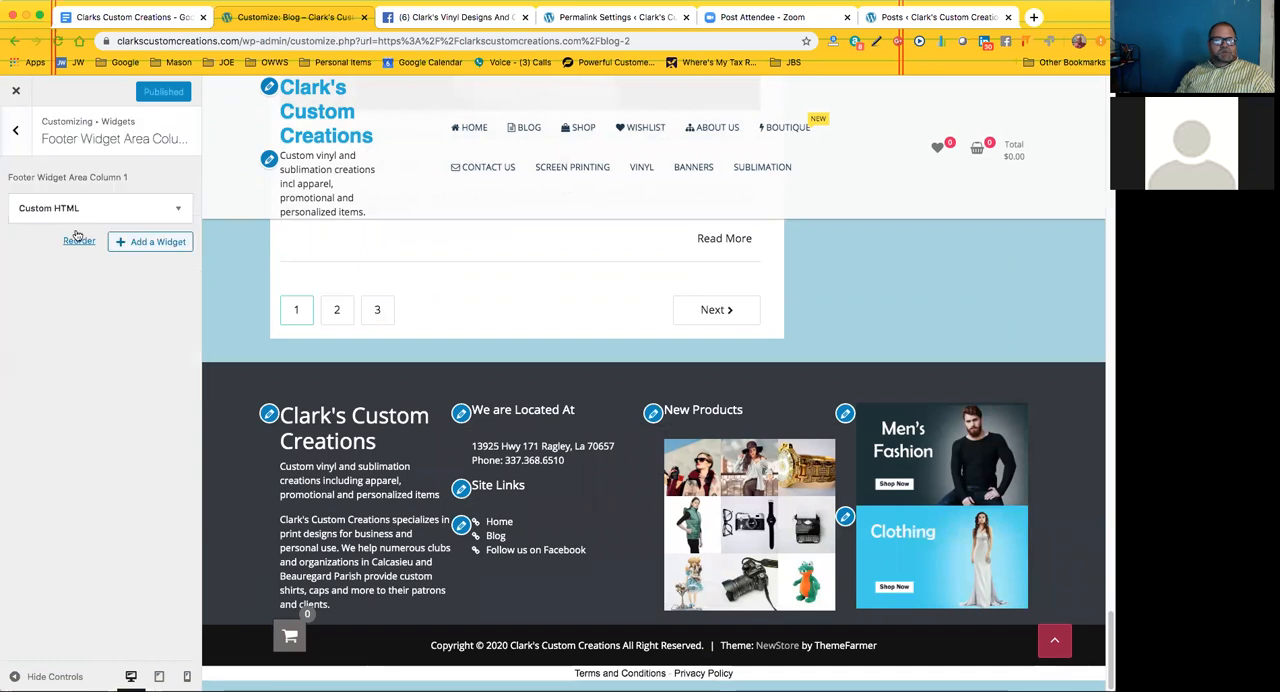
click(177, 212)
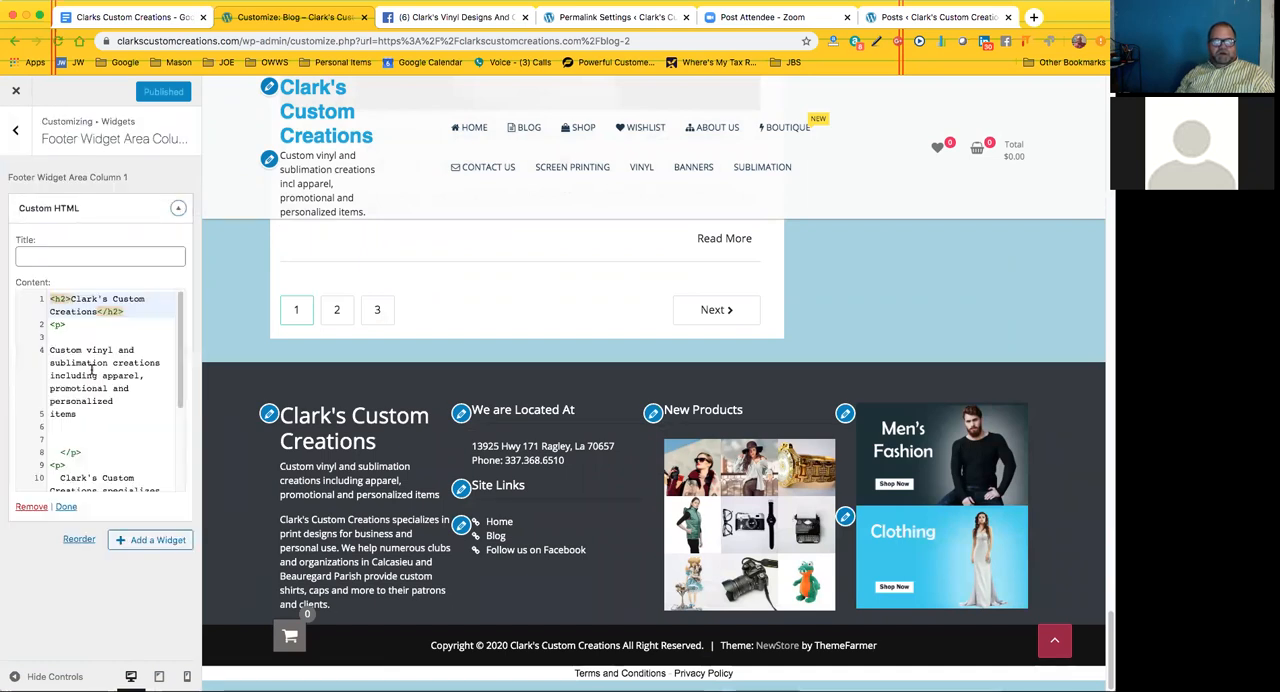
scroll(92, 370, down, 3)
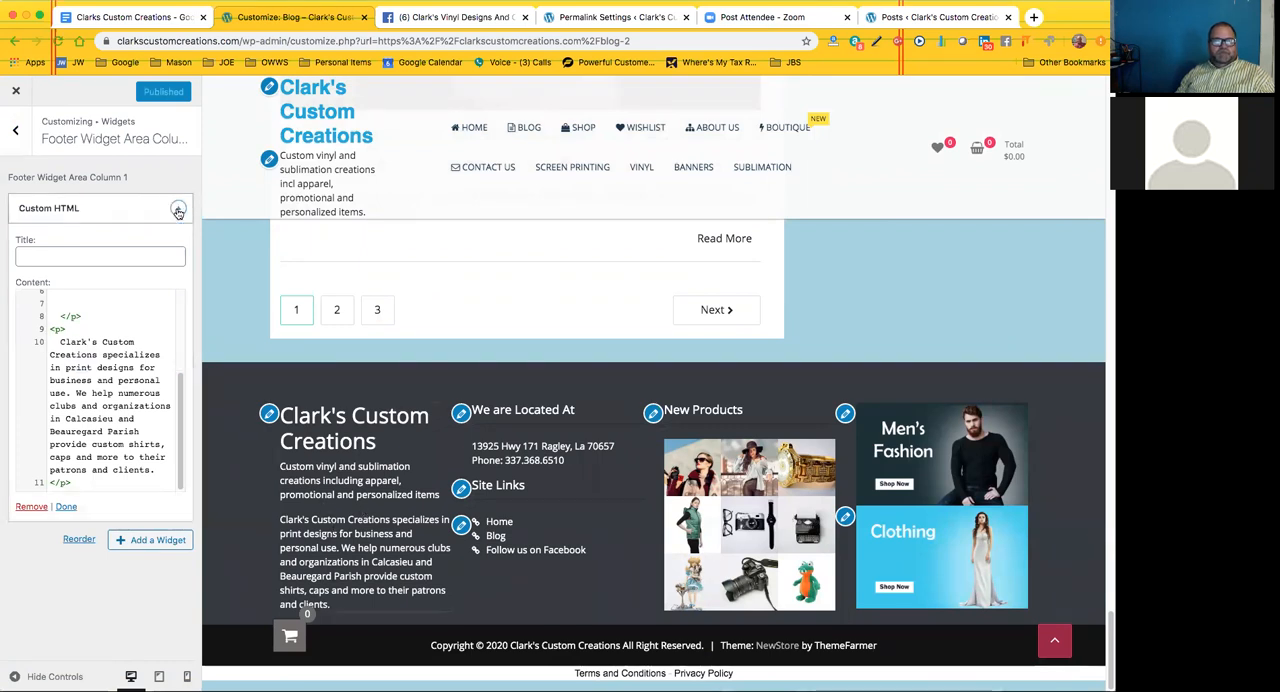
click(14, 138)
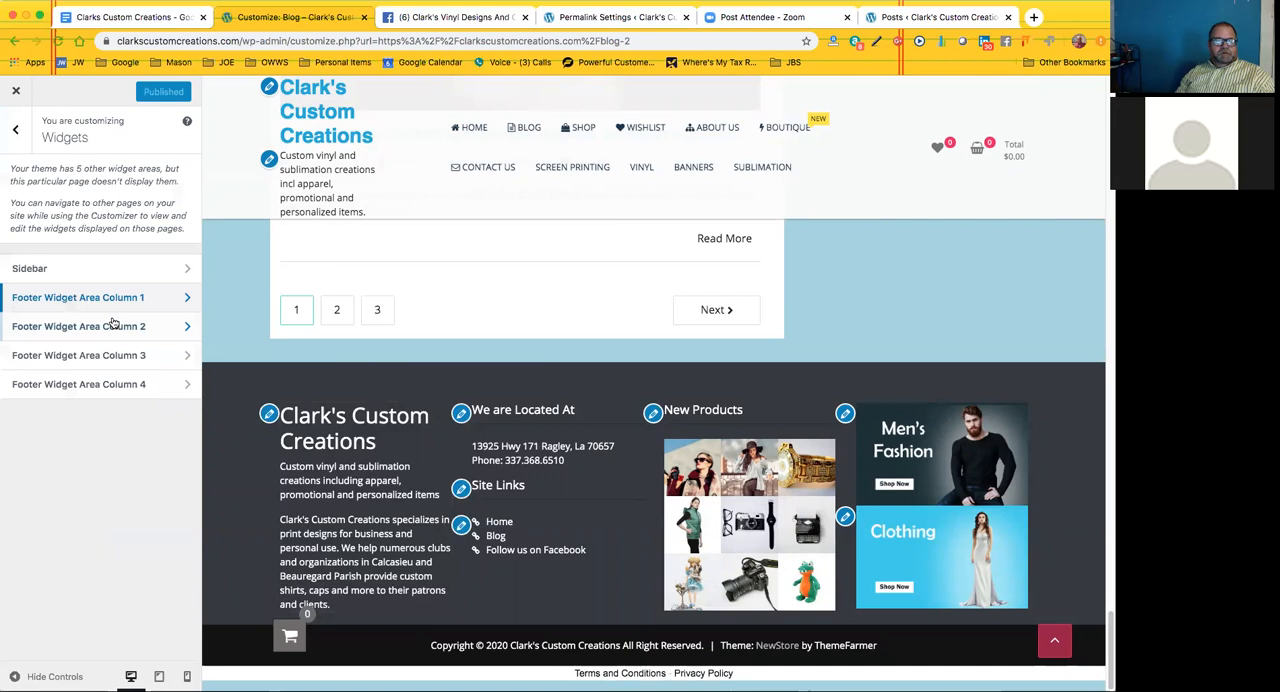
Review the widgets in Footer Widget Area Column 2 against the previewed site links, and open Footer Widget Area Column 3
click(162, 330)
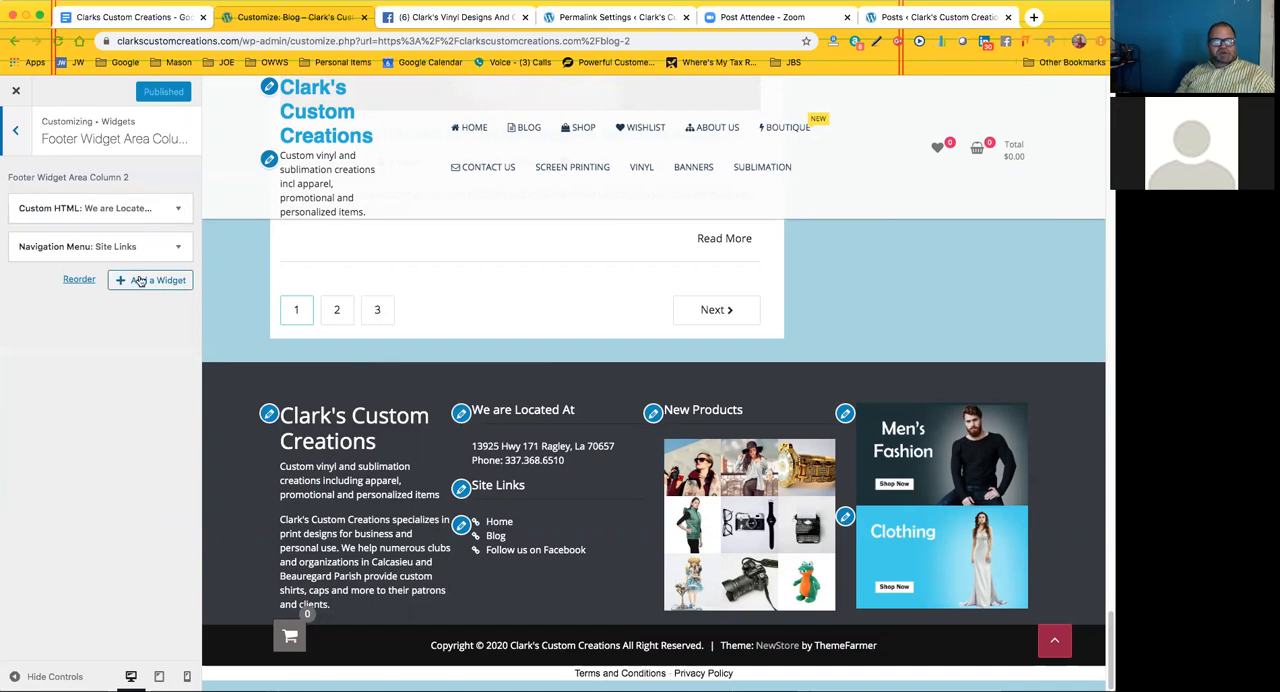
click(494, 538)
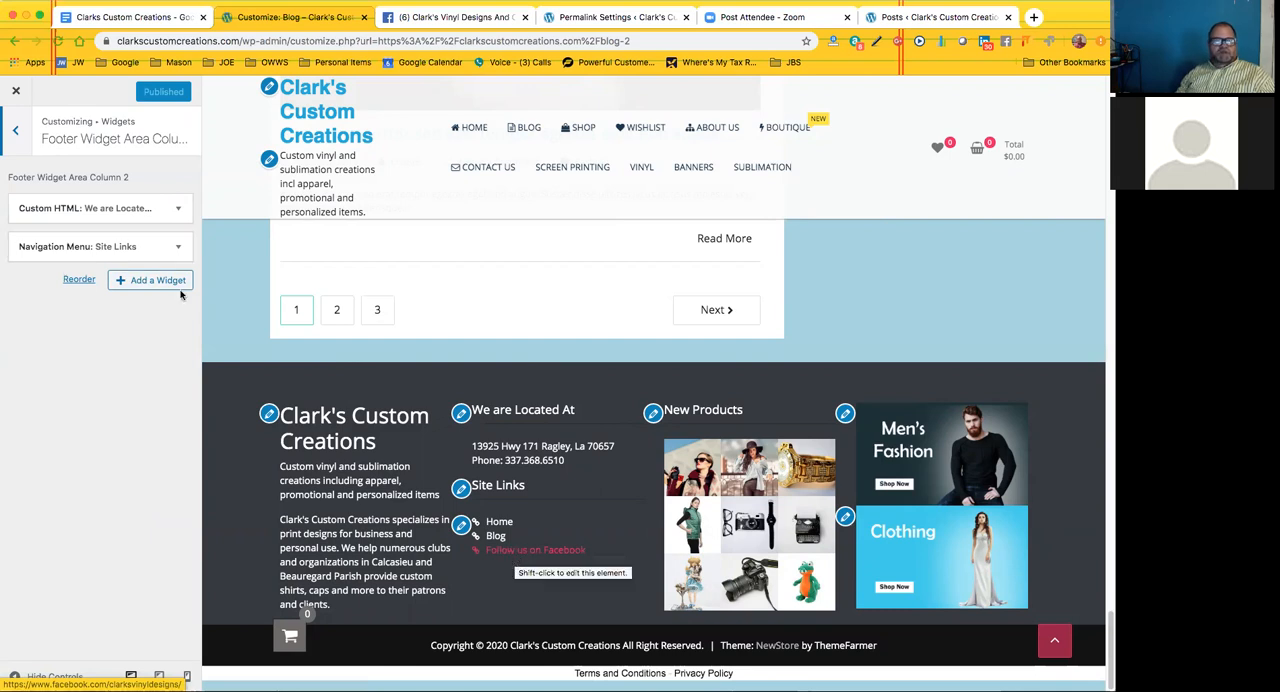
click(15, 130)
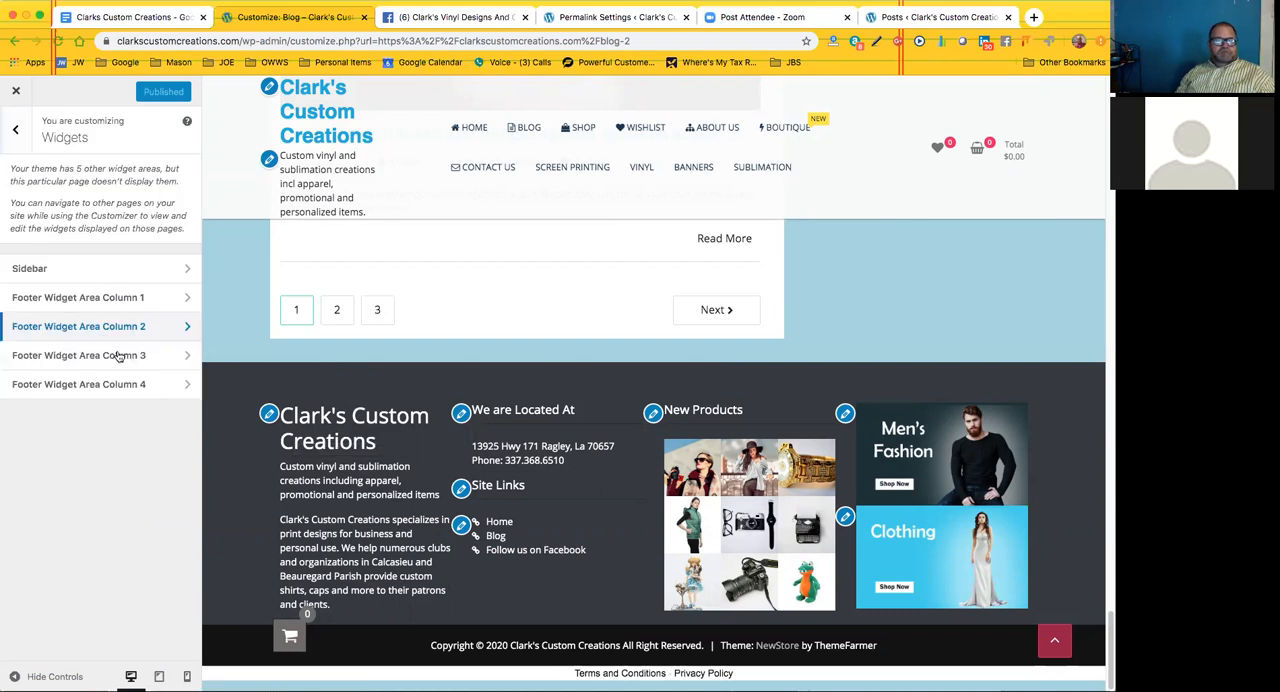
click(119, 357)
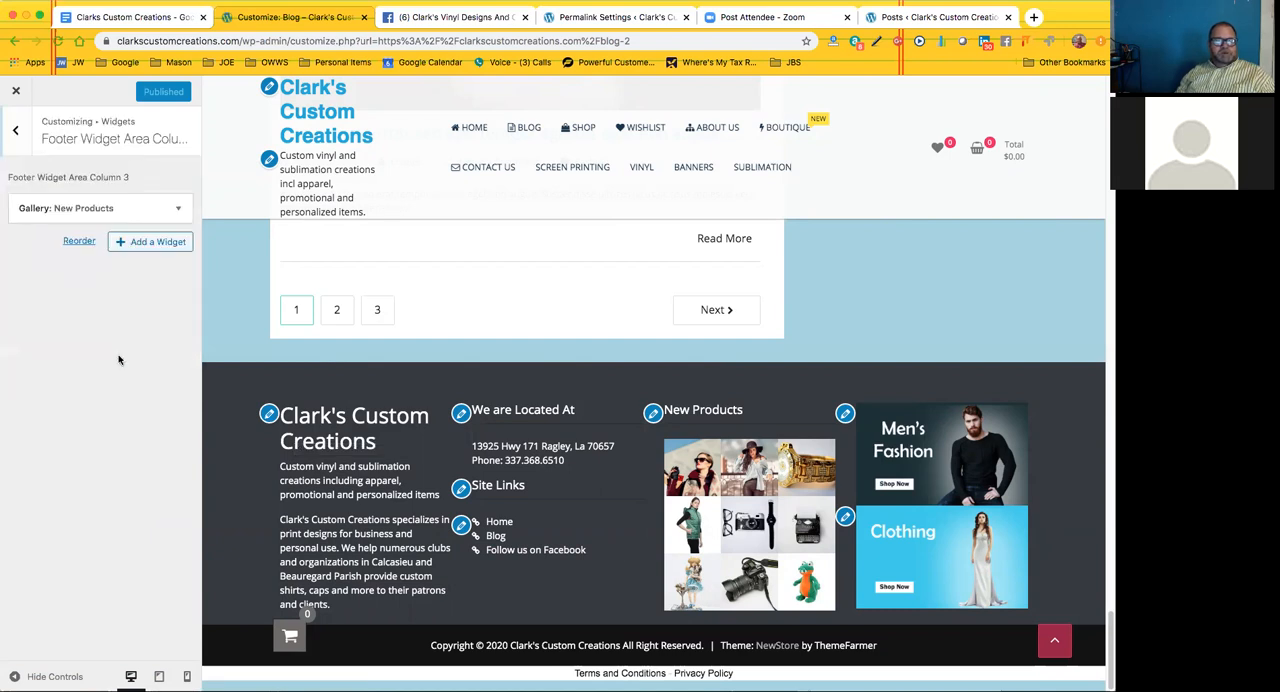
Inspect the New Products Gallery widget in Footer Widget Area Column 3, and return to the Widgets list
click(176, 210)
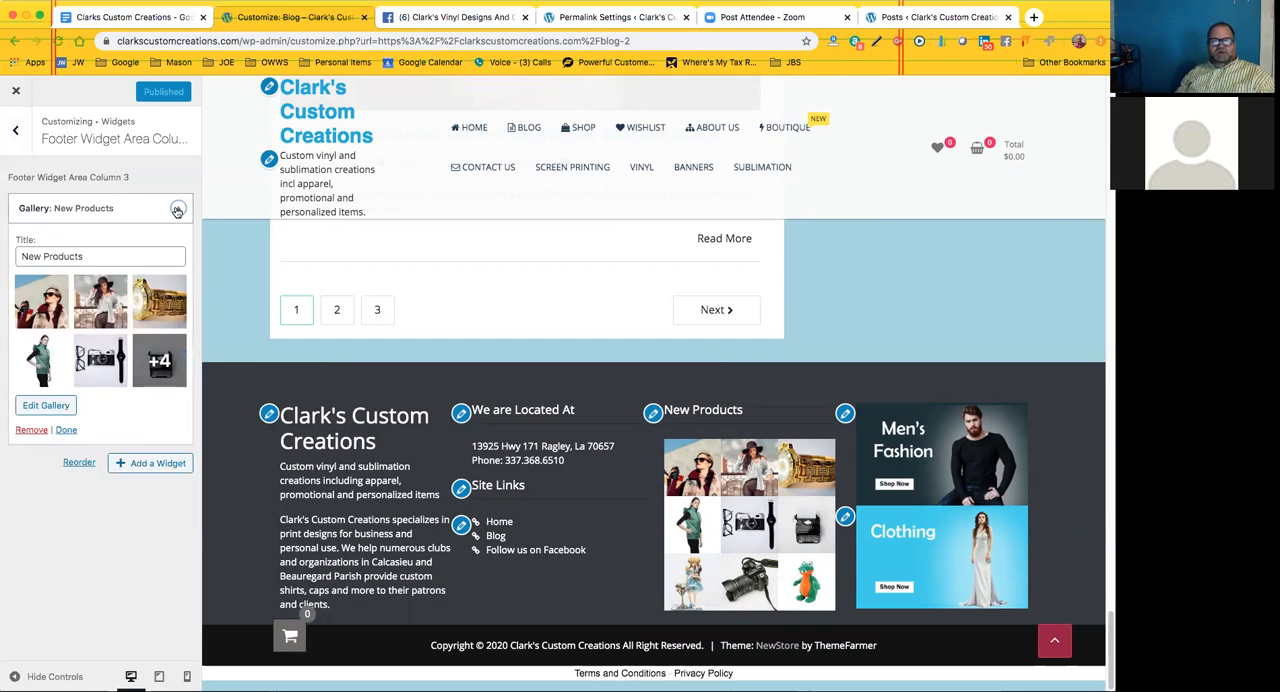
click(177, 210)
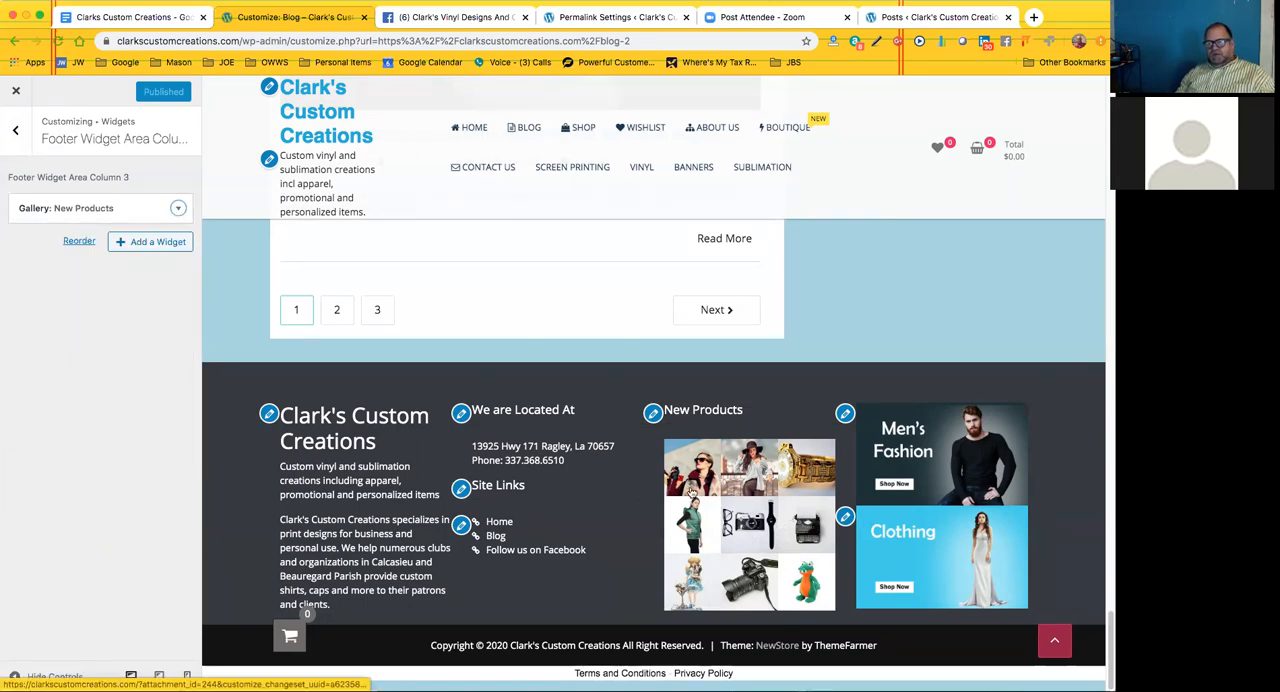
click(16, 133)
Inspect the first Image widget in Footer Widget Area Column 4, and leave the customizer for the live Blog page
click(104, 385)
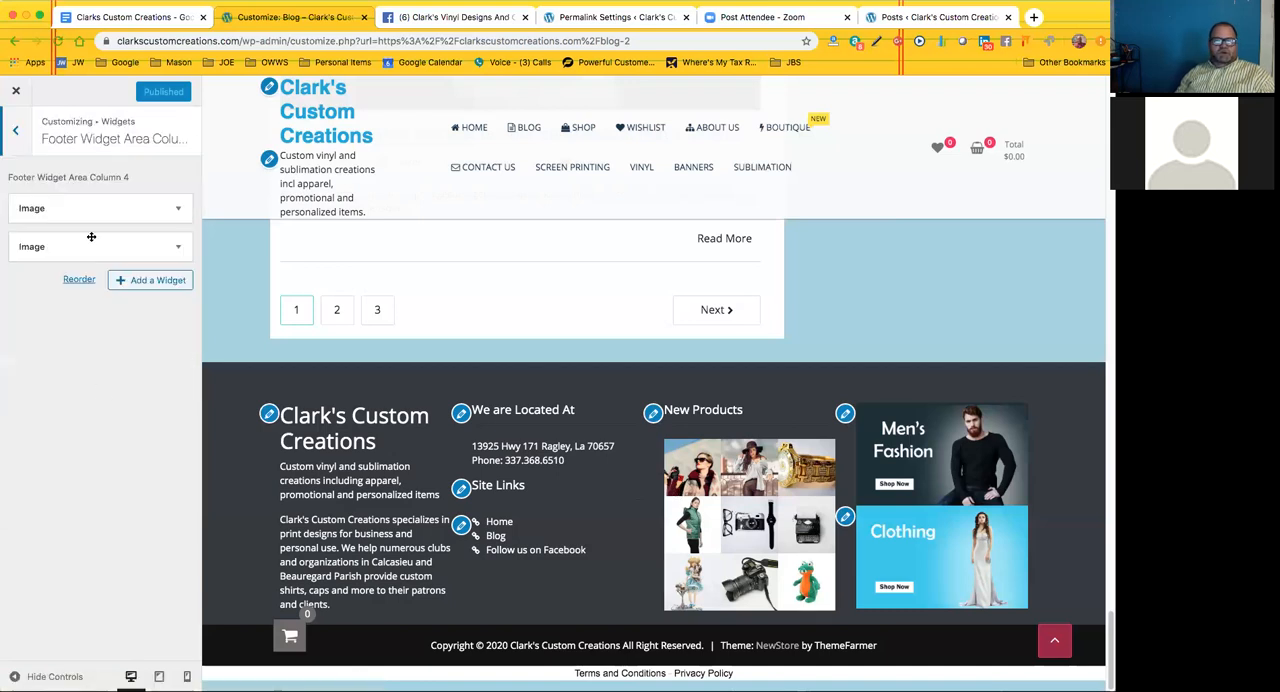
click(177, 210)
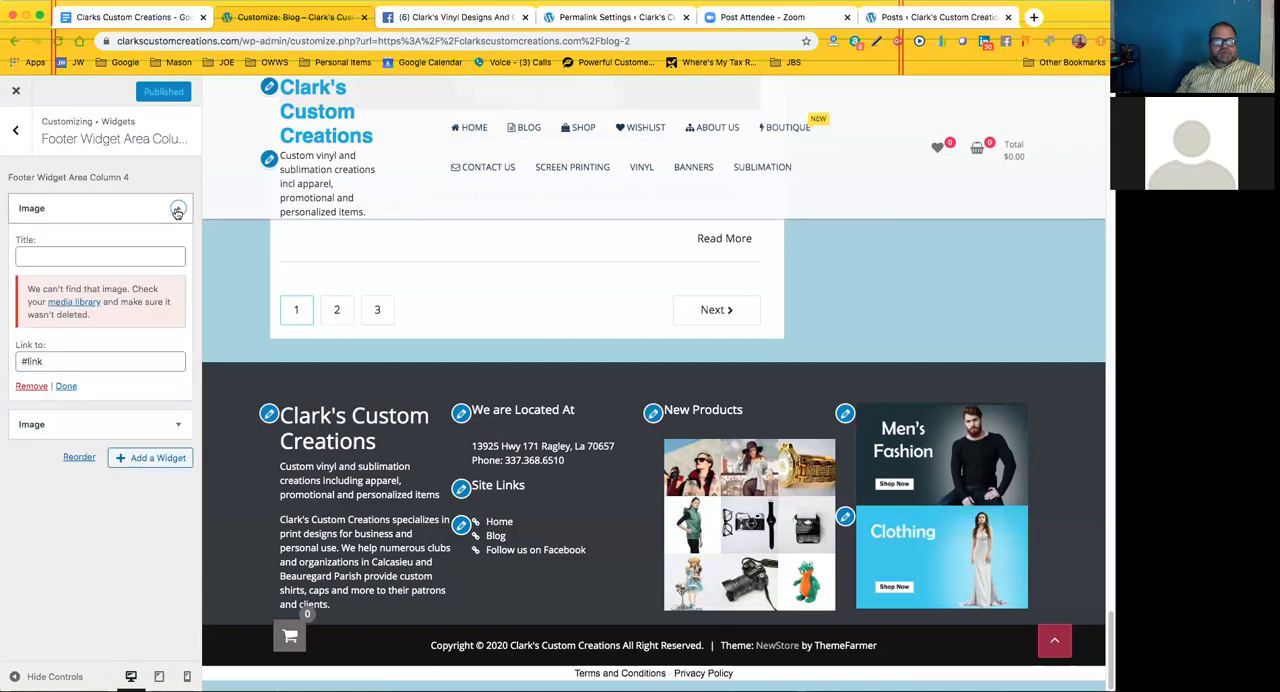
click(16, 131)
click(16, 92)
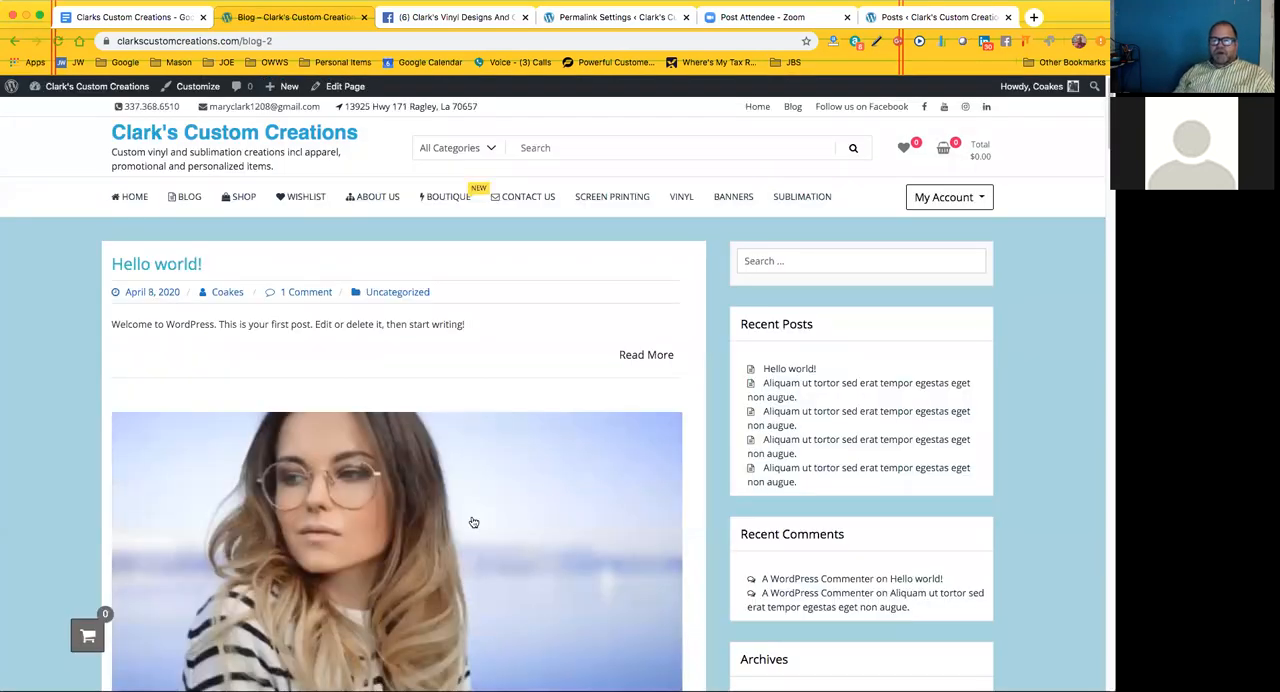
scroll(480, 520, down, 3)
scroll(340, 395, up, 4)
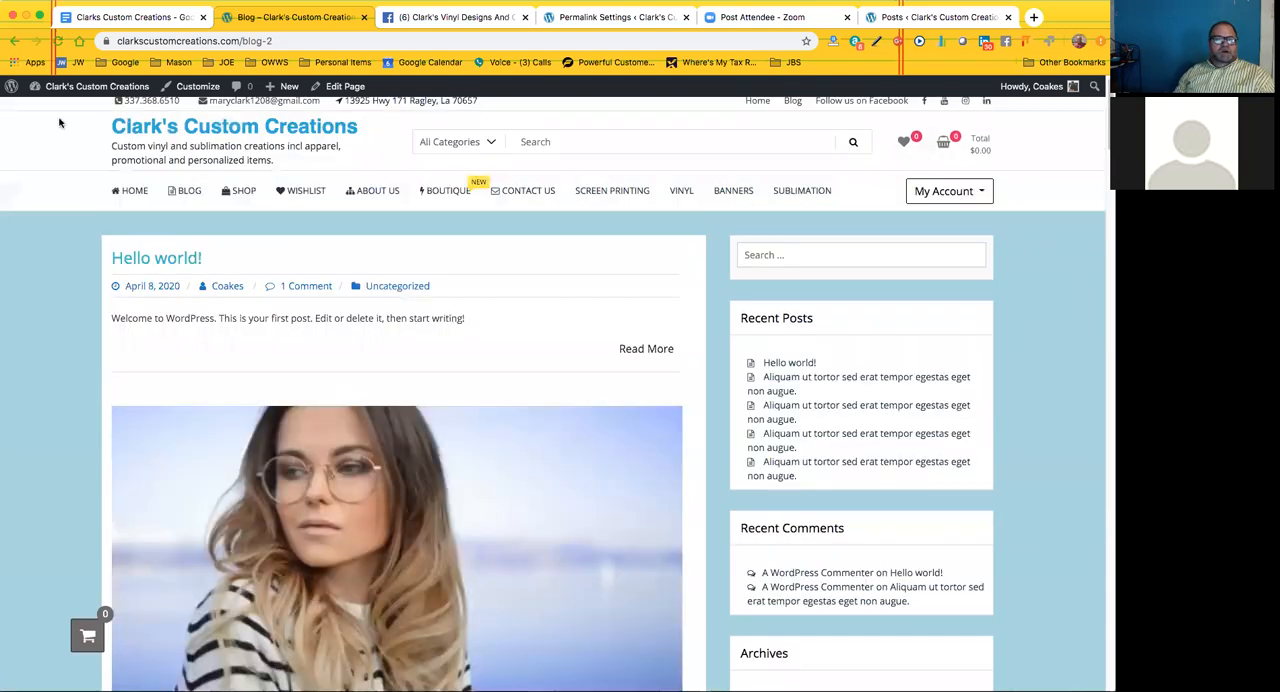
Customize the Blog page, opening the Sidebar widget area in its Widgets settings
click(200, 87)
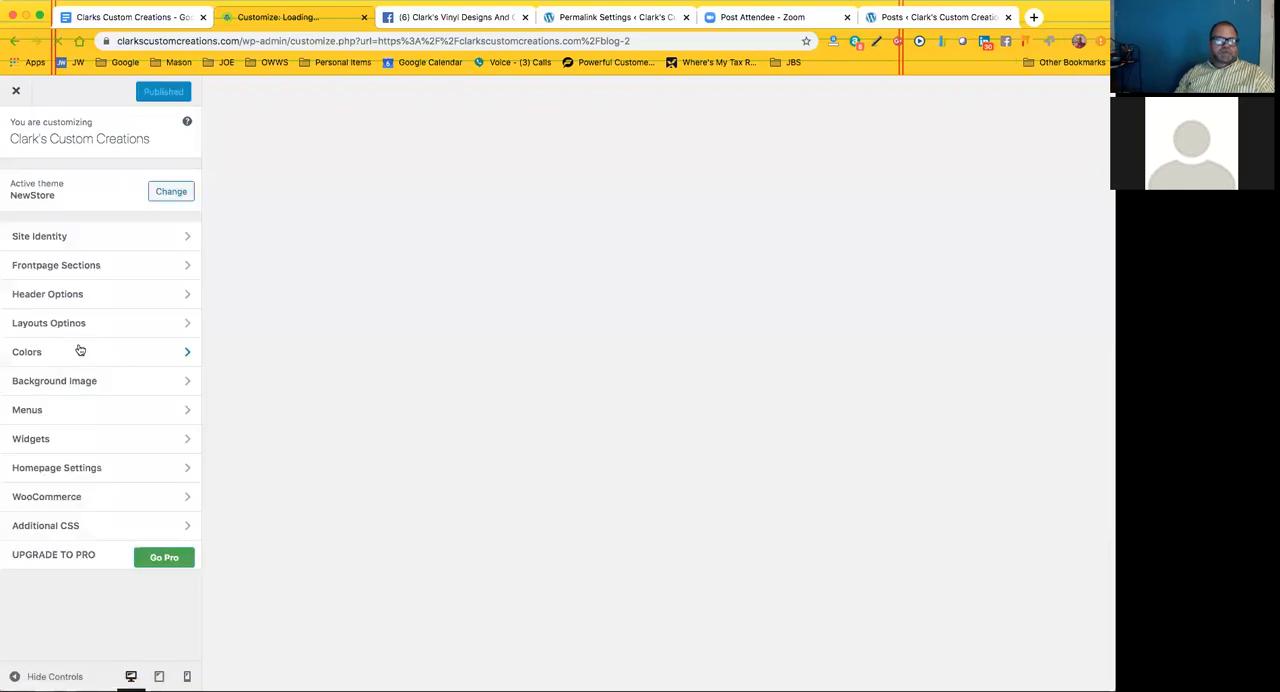
click(90, 440)
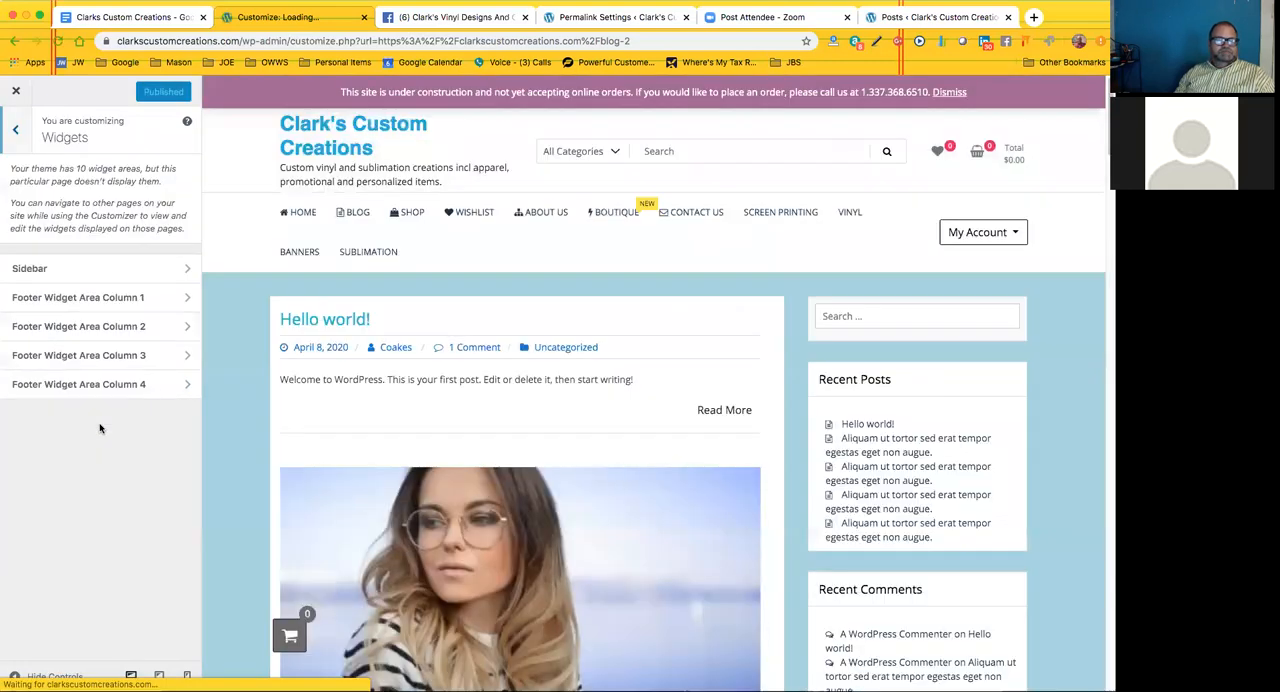
click(130, 269)
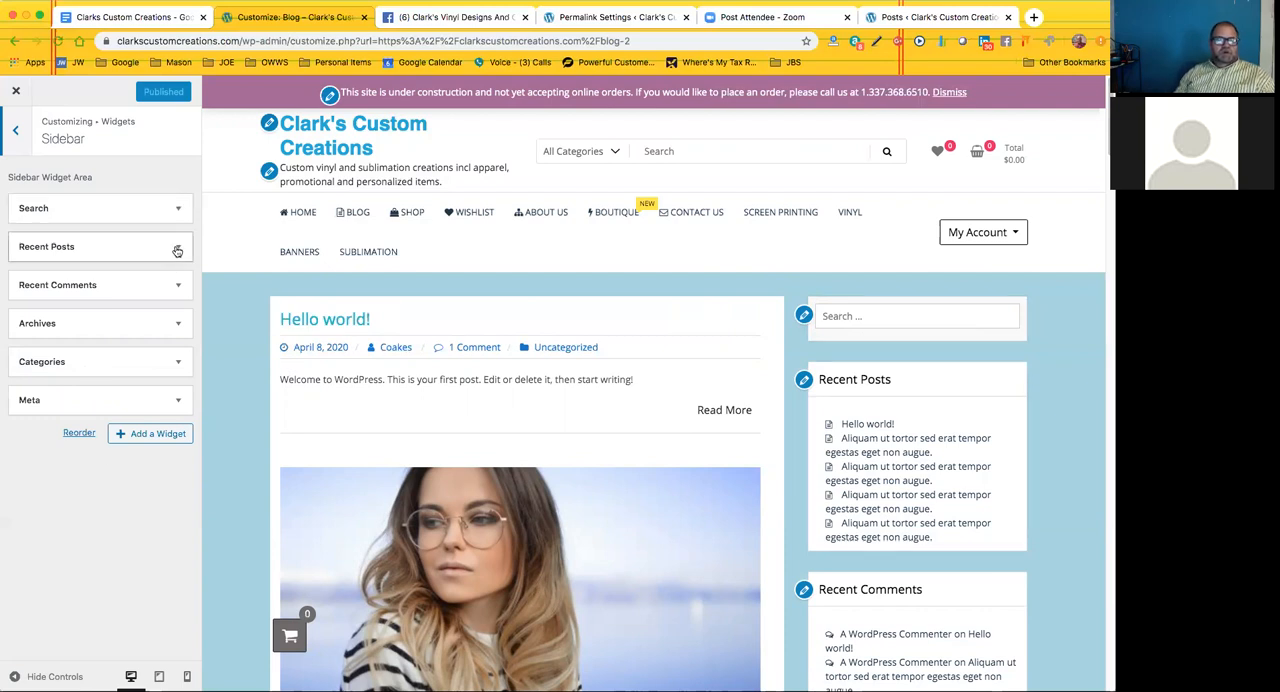
Browse the whole list of widgets that can be added to the sidebar, and compare it with the previewed Blog page
click(142, 436)
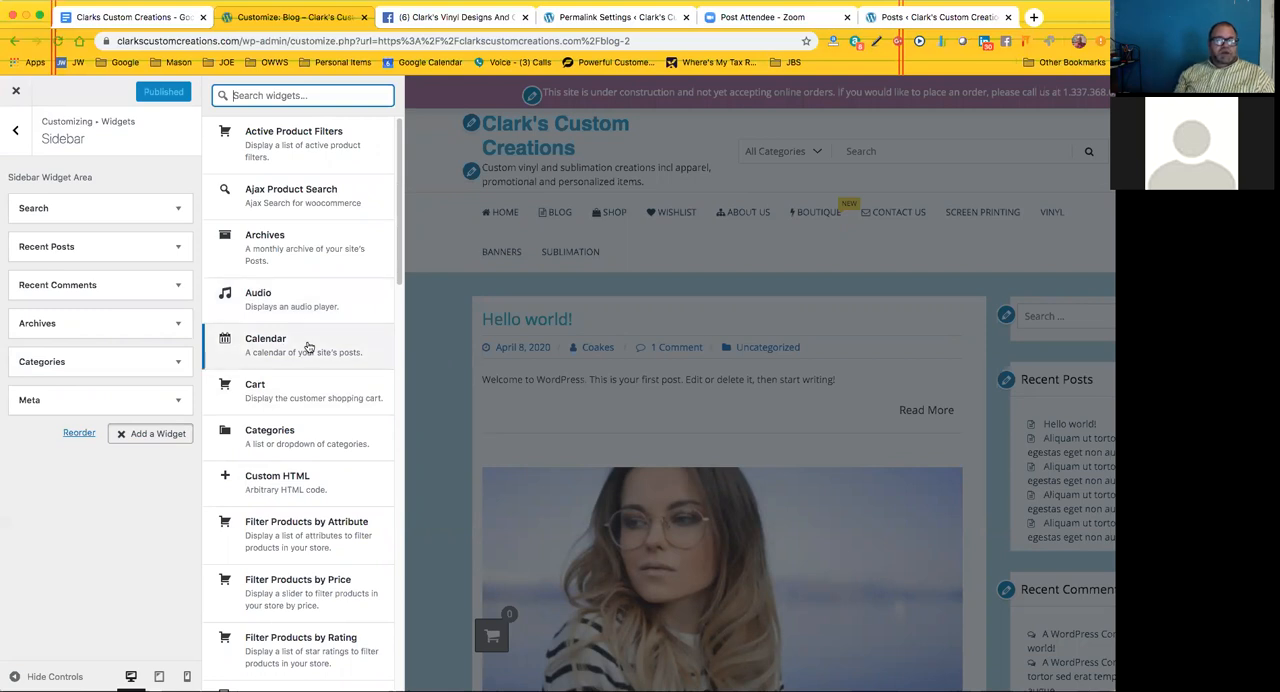
scroll(309, 347, down, 4)
scroll(309, 347, down, 7)
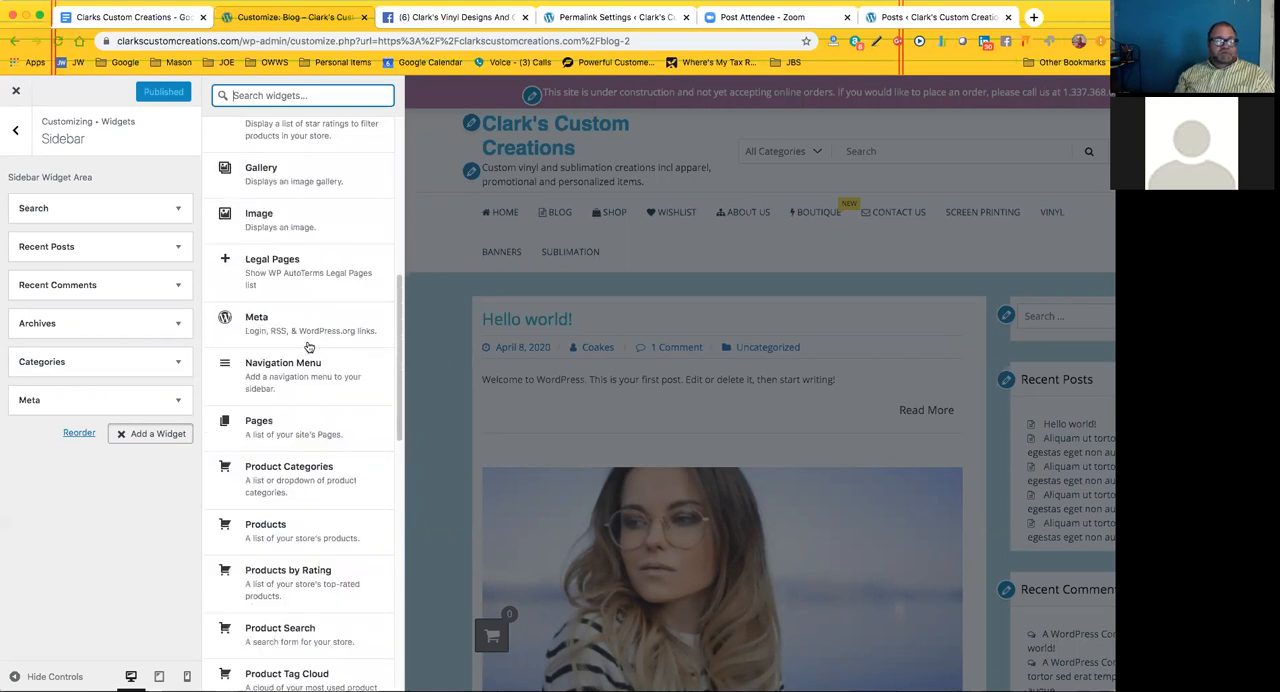
scroll(309, 347, down, 10)
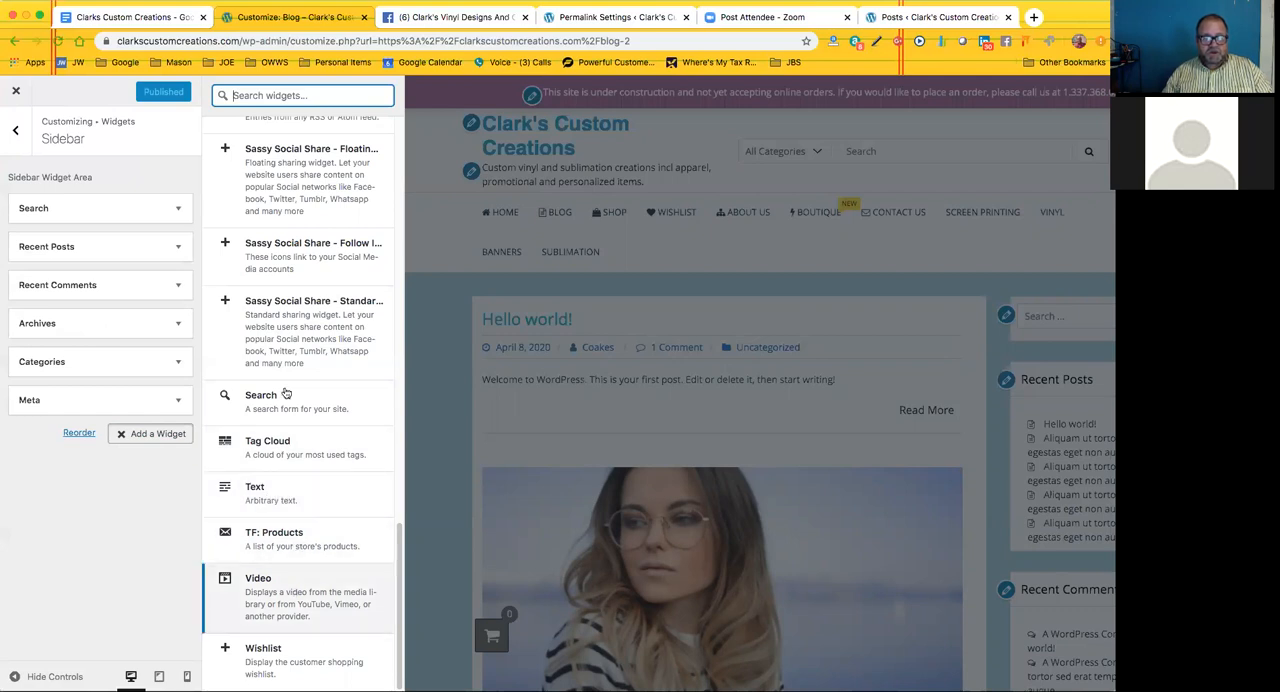
scroll(290, 271, up, 4)
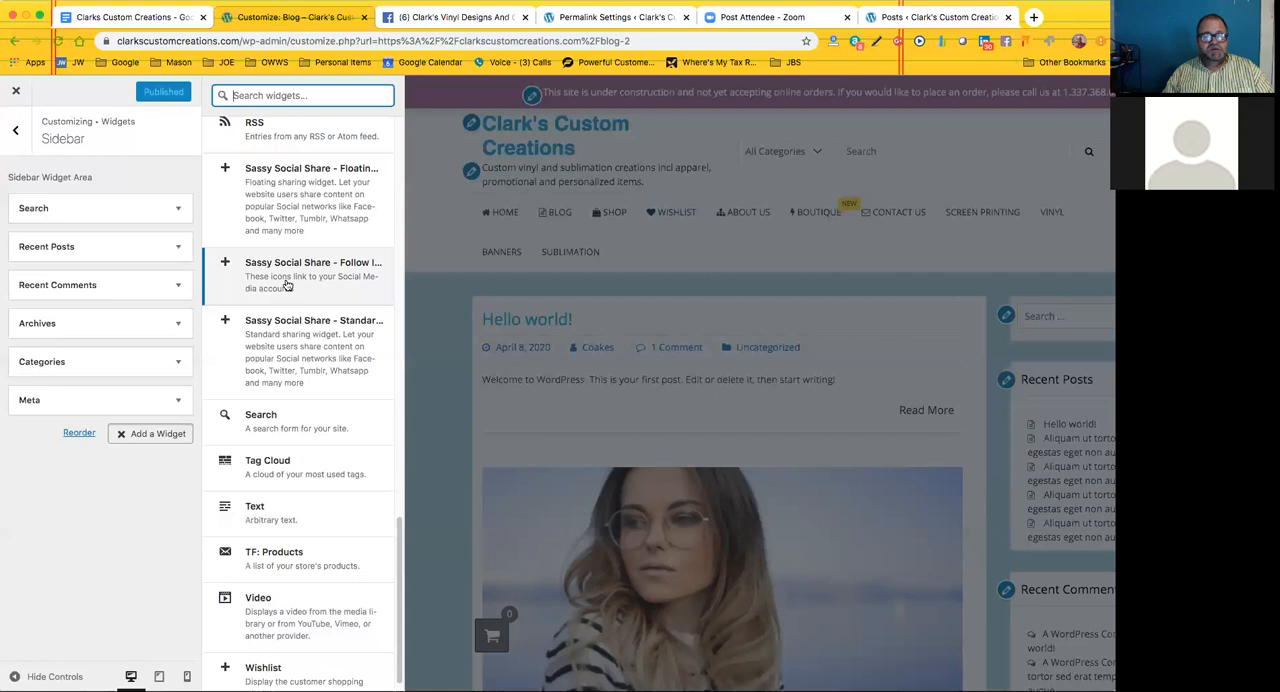
scroll(290, 271, up, 6)
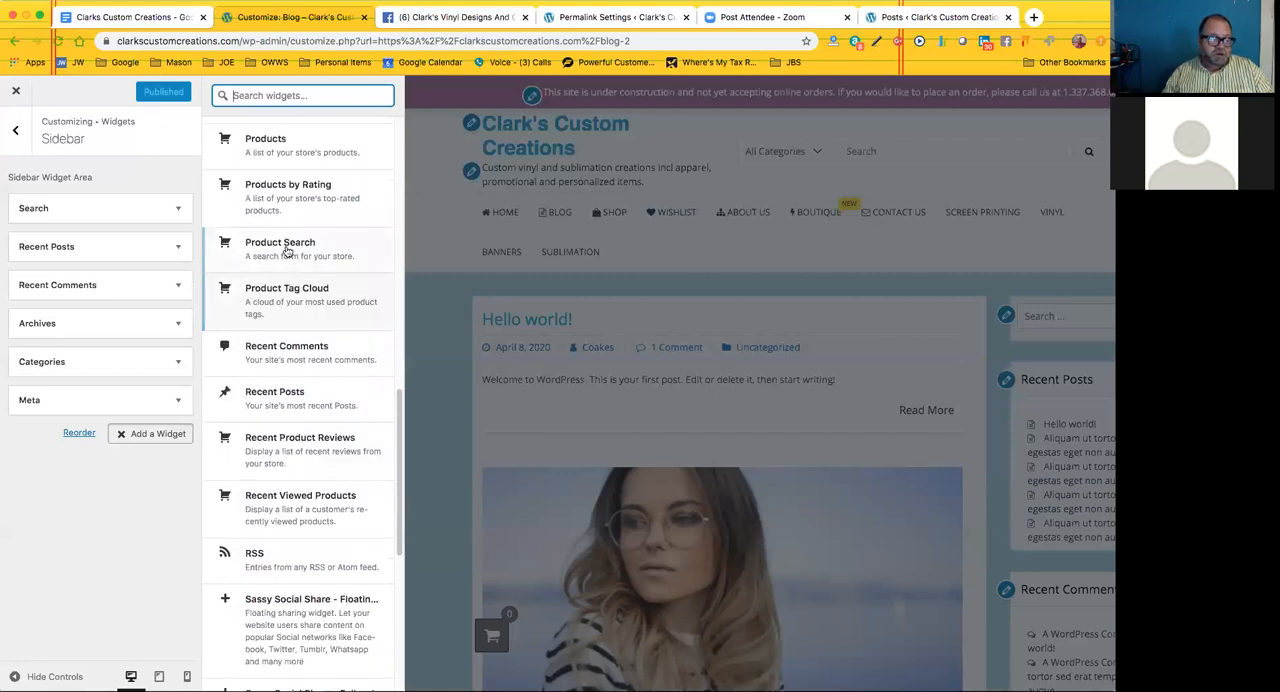
scroll(287, 250, up, 1)
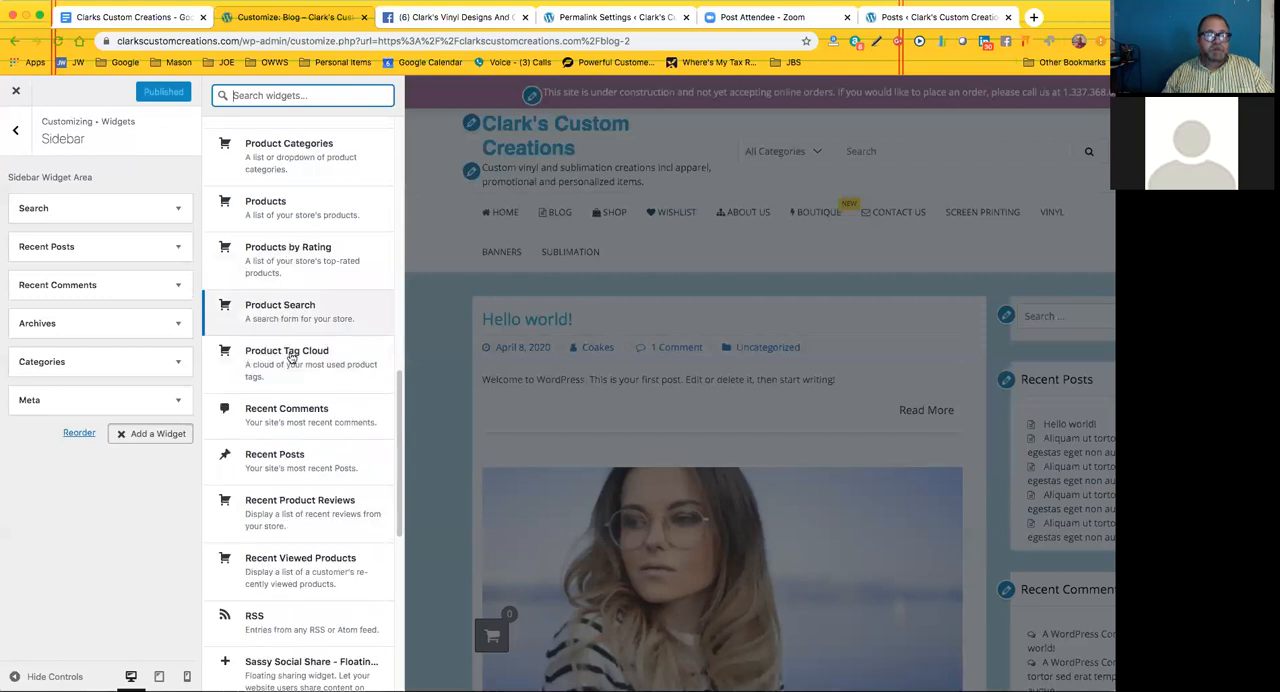
scroll(296, 284, up, 2)
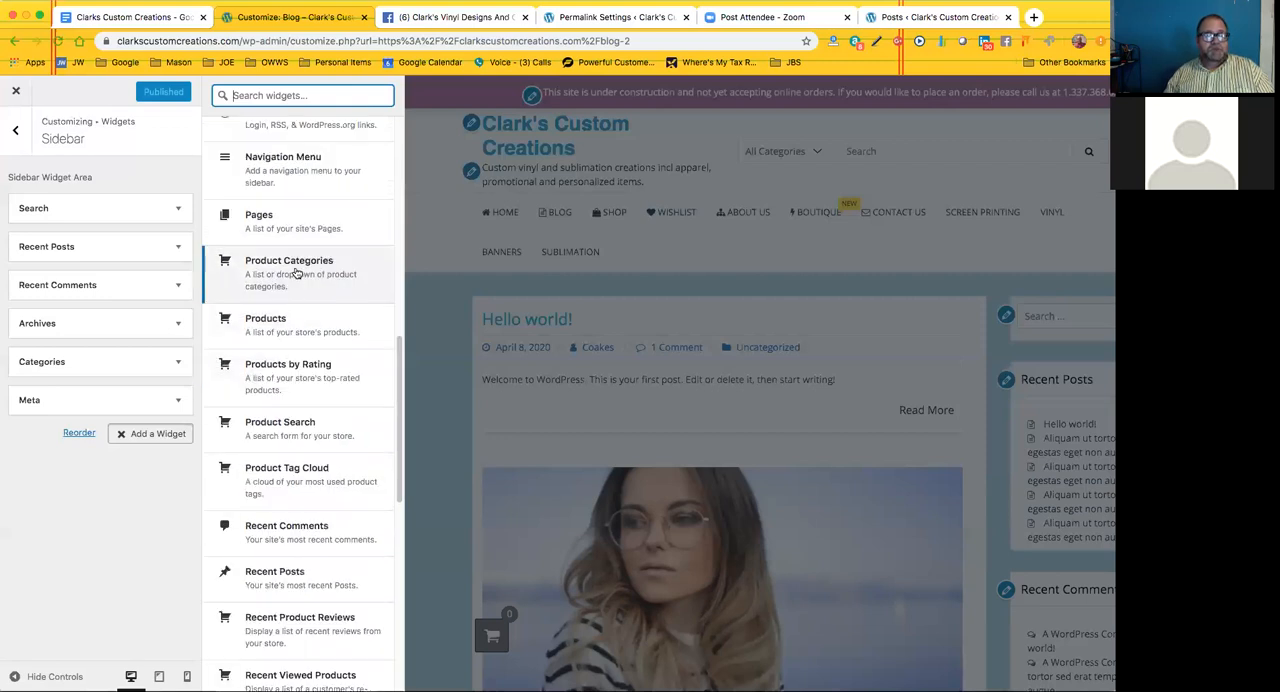
scroll(300, 250, up, 1)
scroll(300, 222, up, 2)
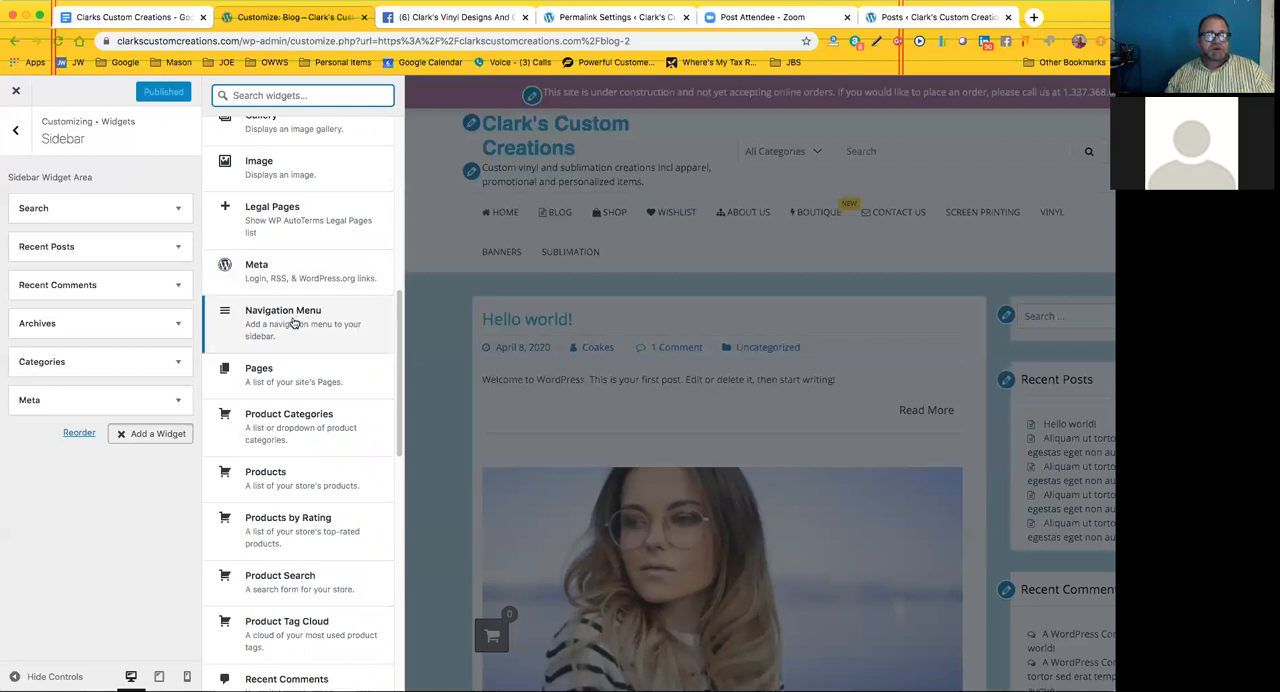
scroll(293, 323, up, 3)
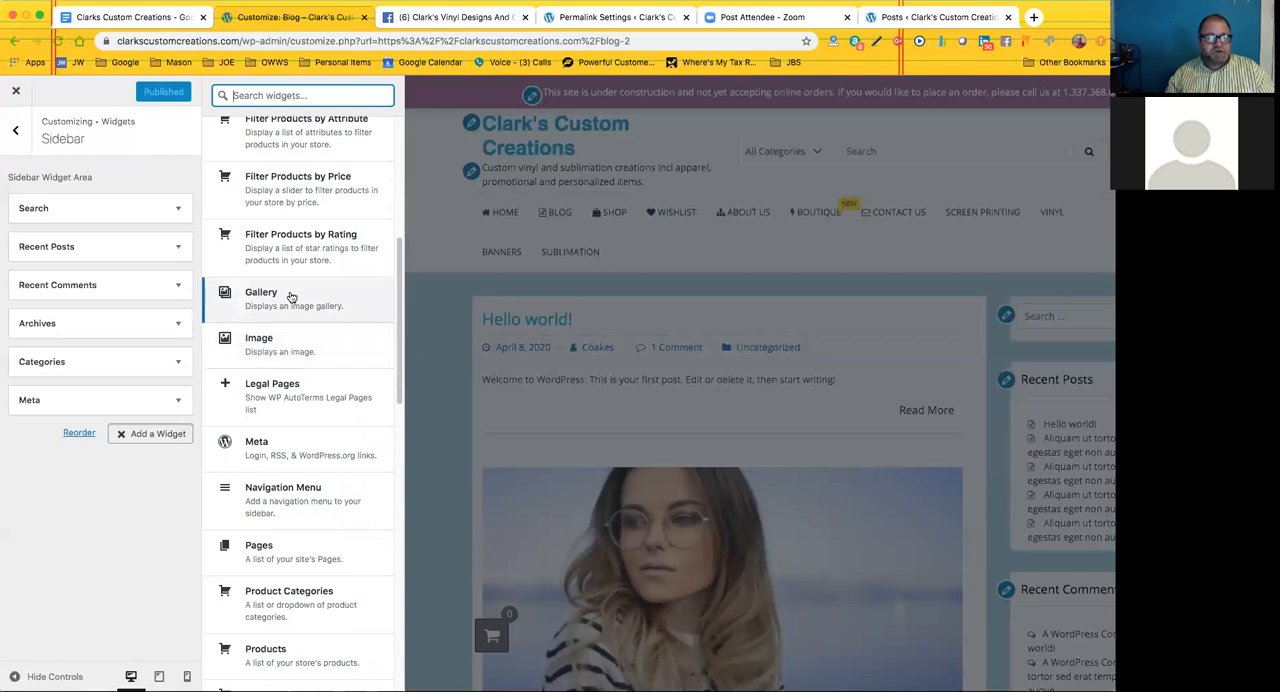
scroll(291, 297, up, 3)
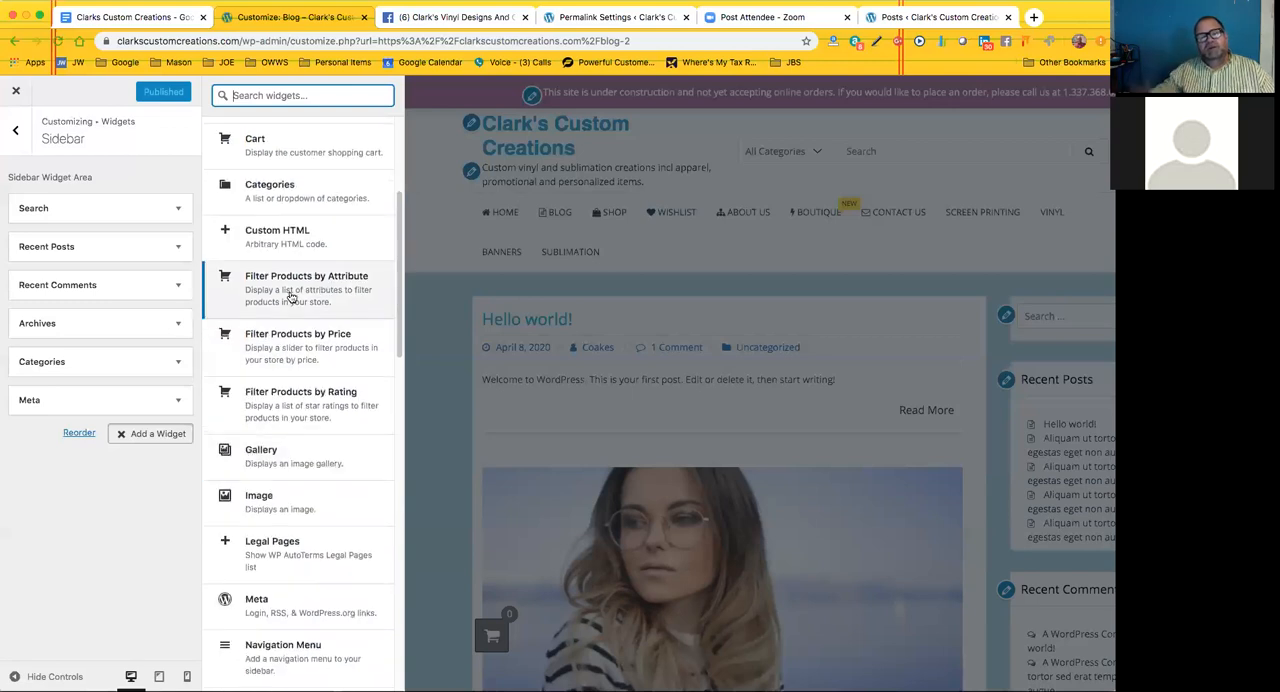
scroll(291, 297, up, 2)
scroll(291, 297, up, 2)
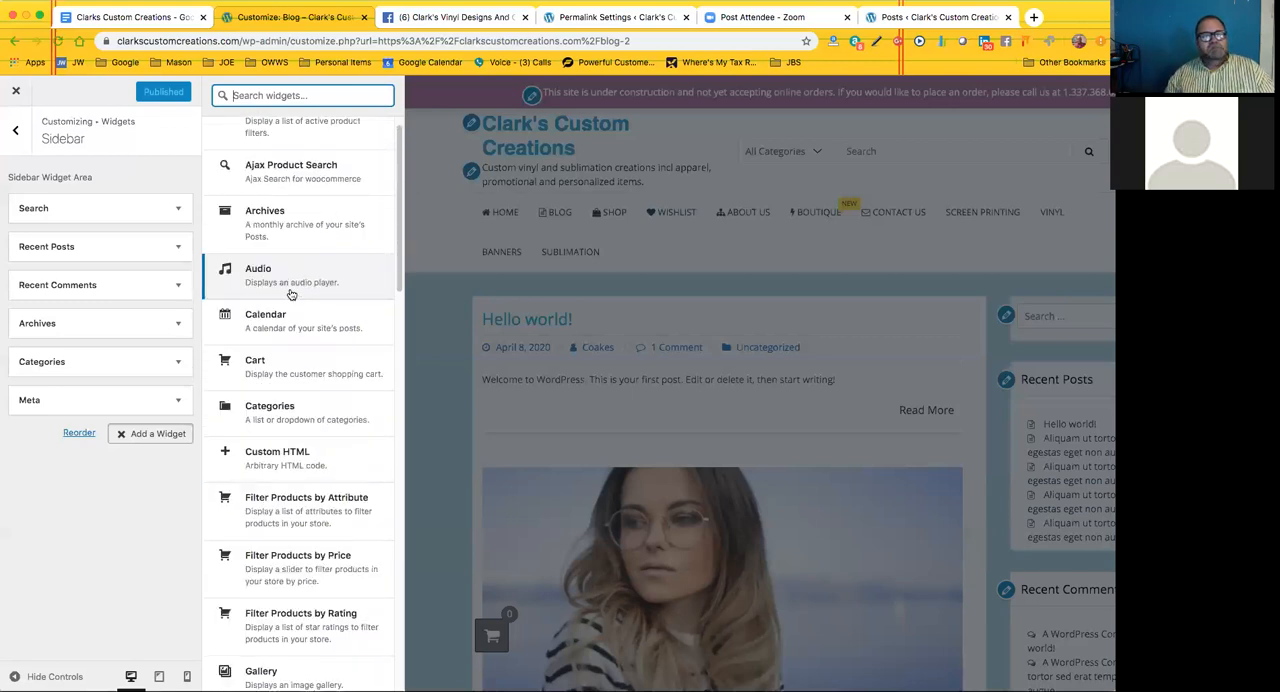
scroll(303, 277, up, 1)
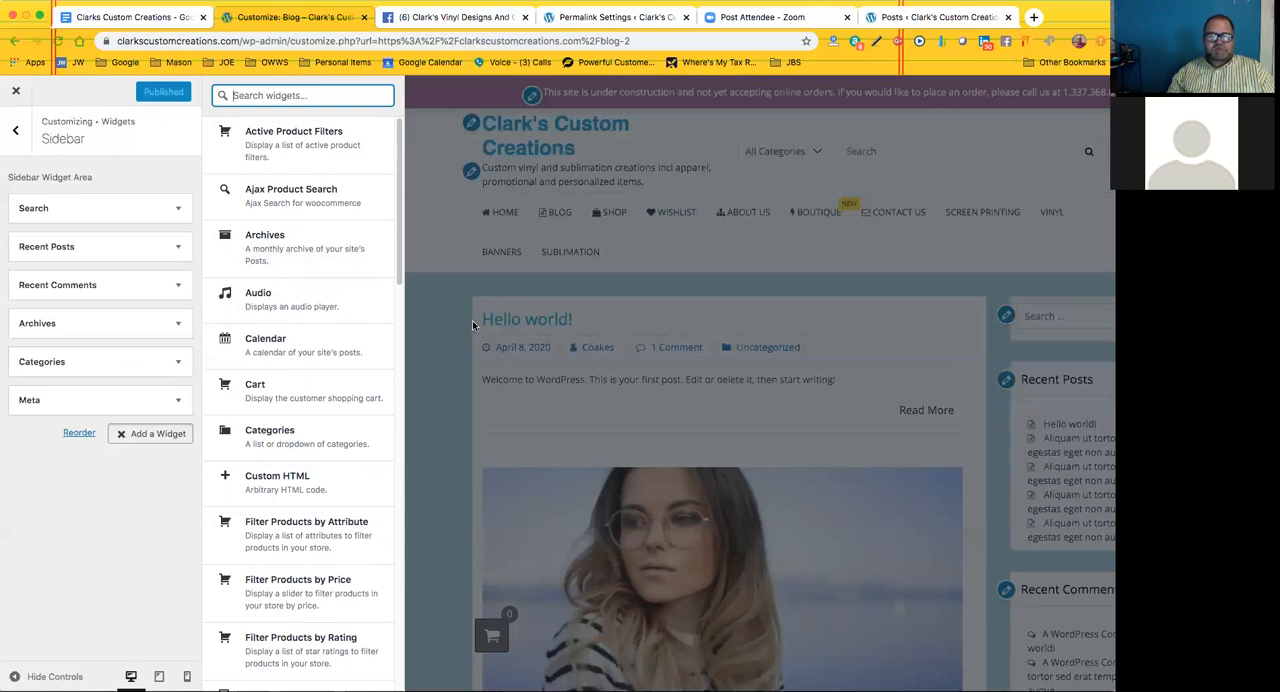
scroll(471, 320, down, 5)
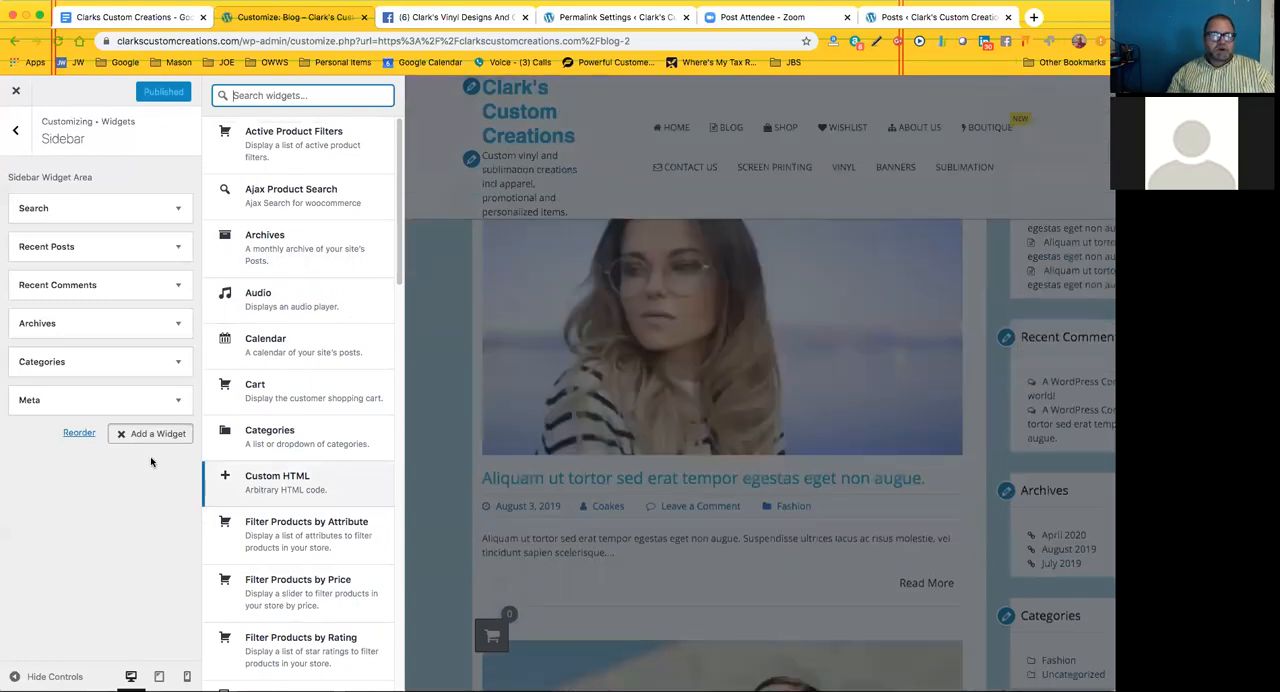
Move the Categories widget above Archives in the sidebar using Reorder, and restore their original order
click(79, 433)
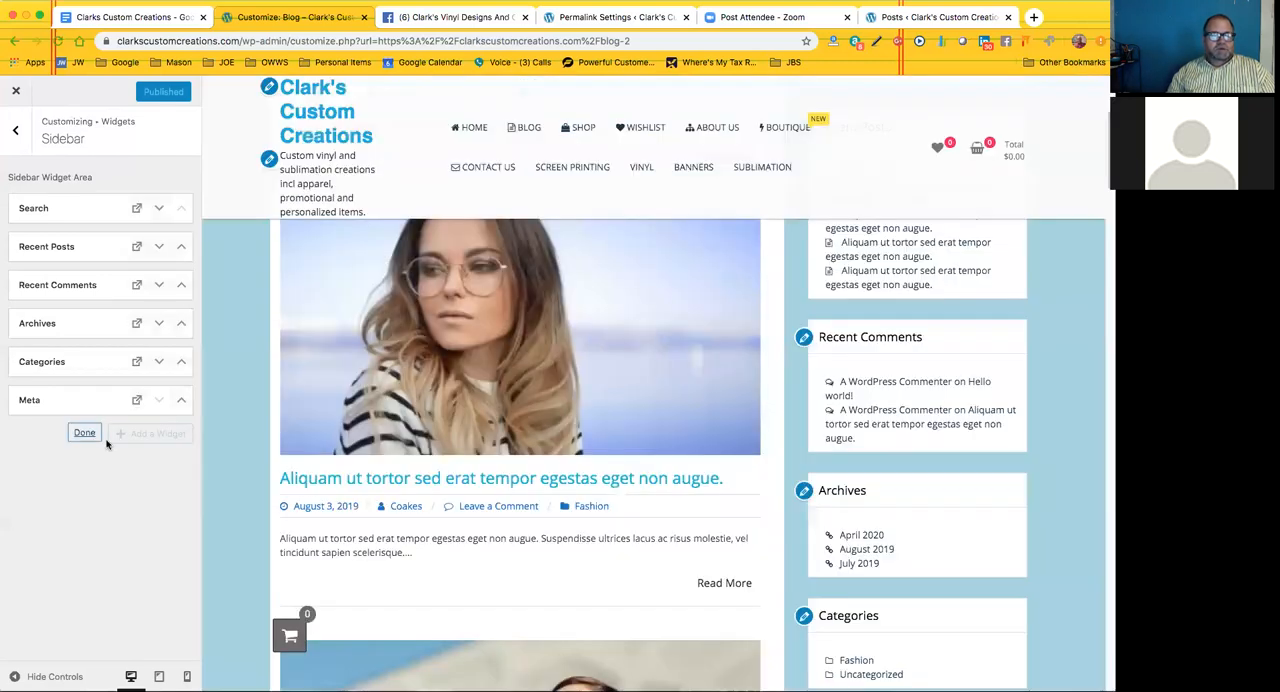
click(84, 434)
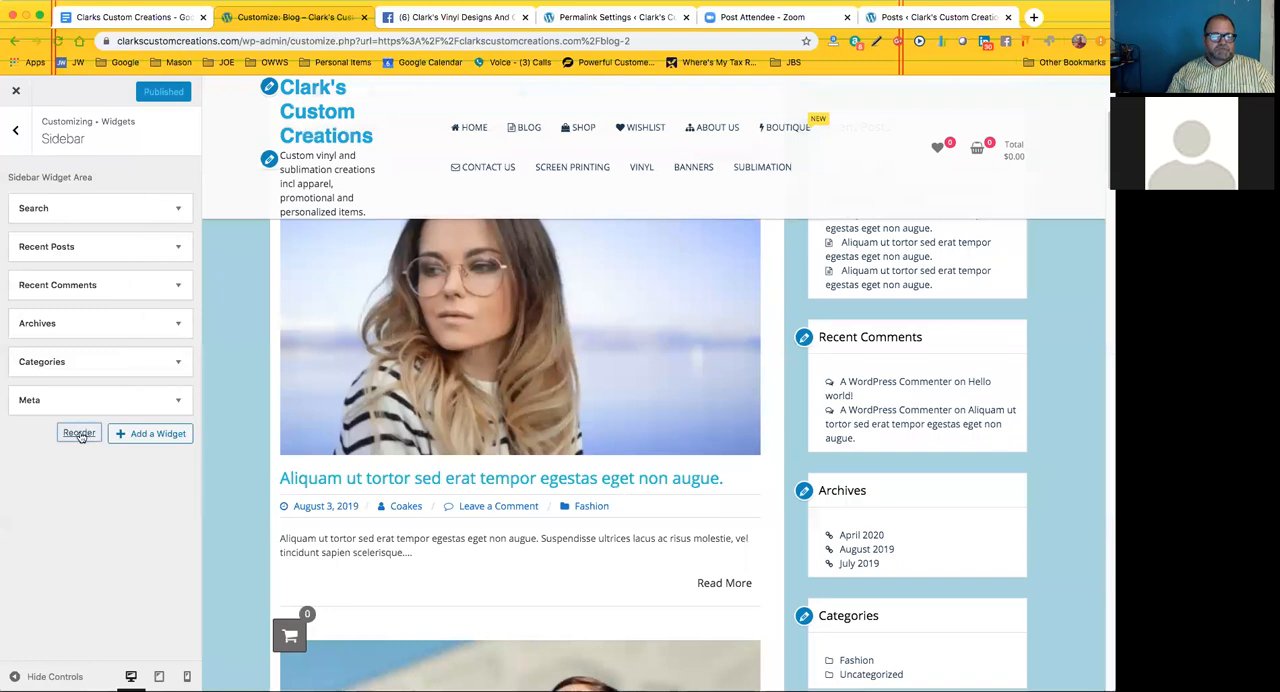
click(79, 433)
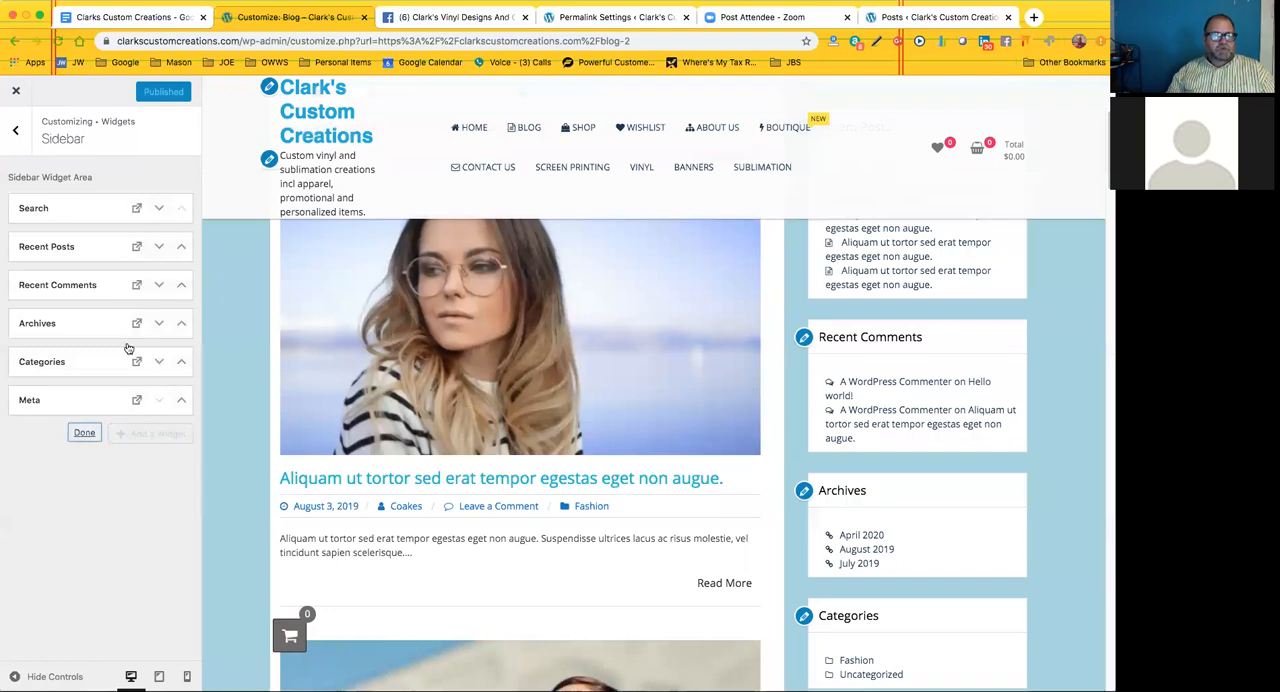
click(182, 364)
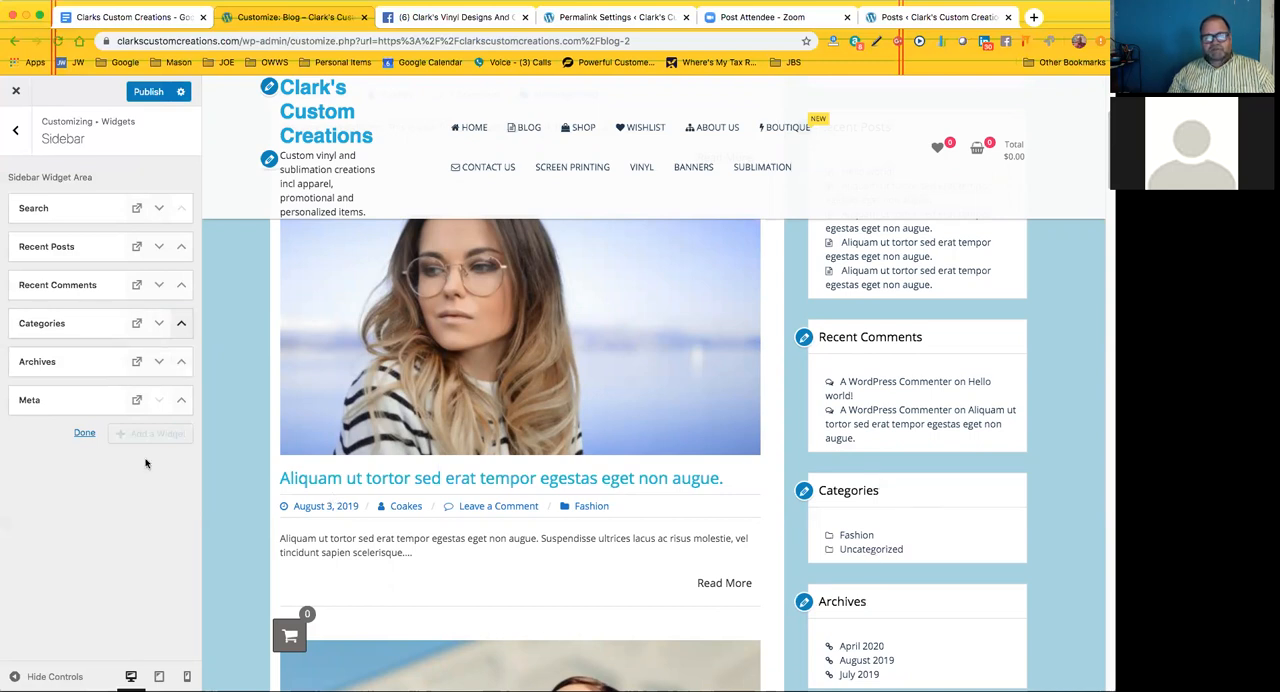
click(85, 433)
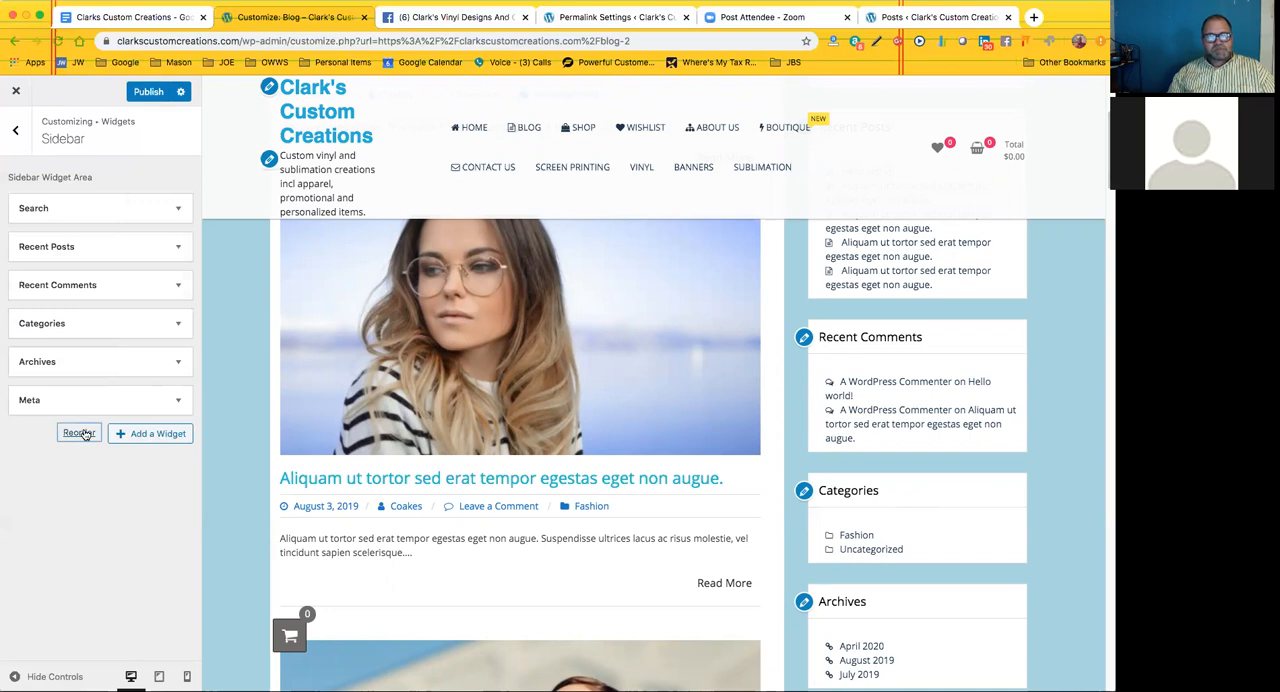
drag(108, 347, 111, 310)
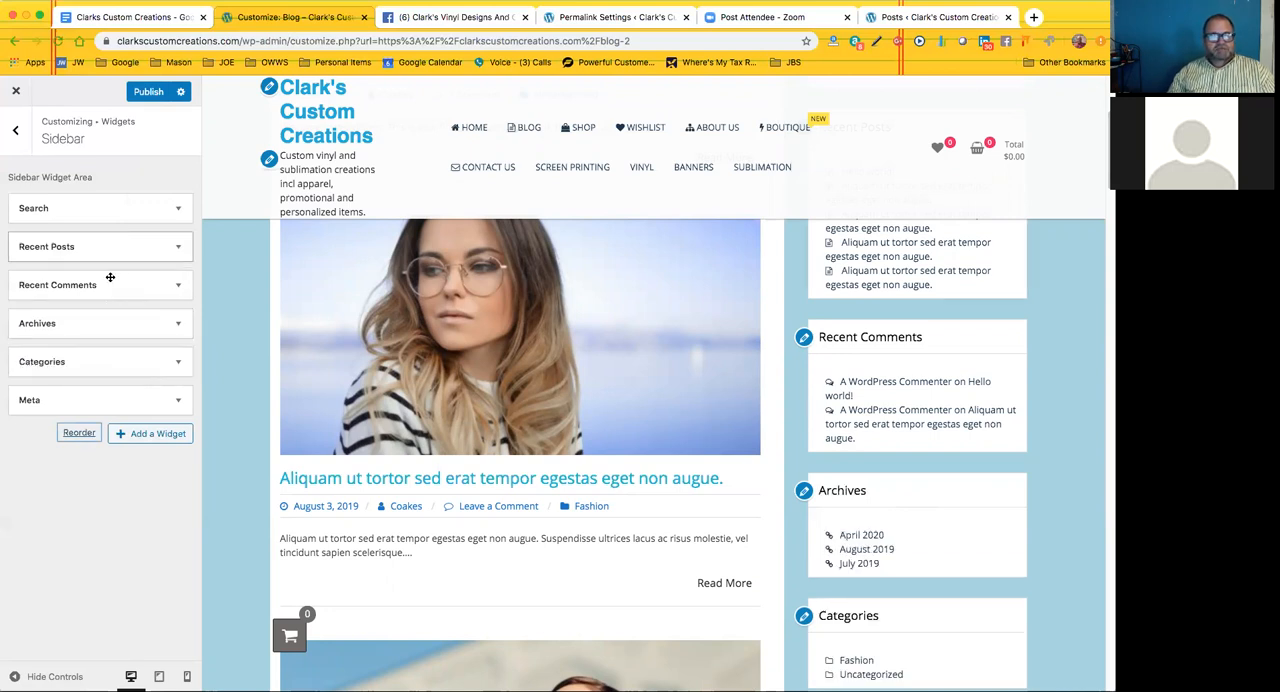
Move the Recent Posts widget below Recent Comments in the sidebar, publish the change, and return to the live Blog page
drag(110, 247, 110, 283)
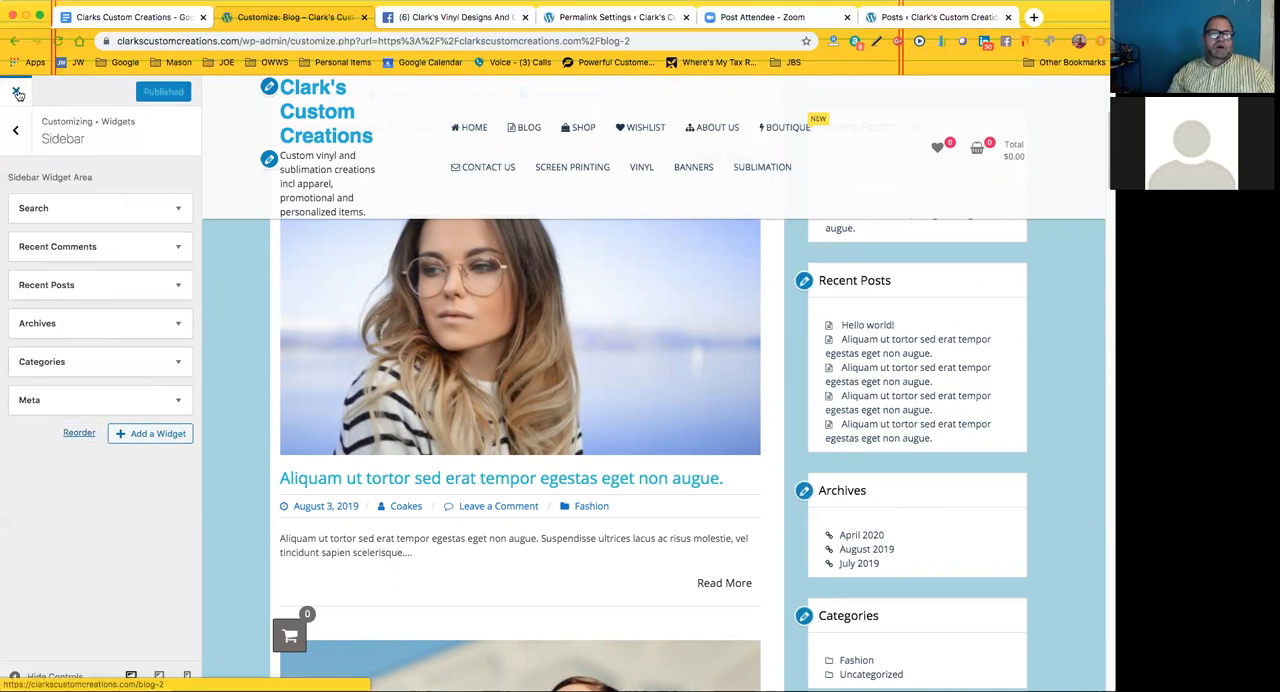
click(17, 95)
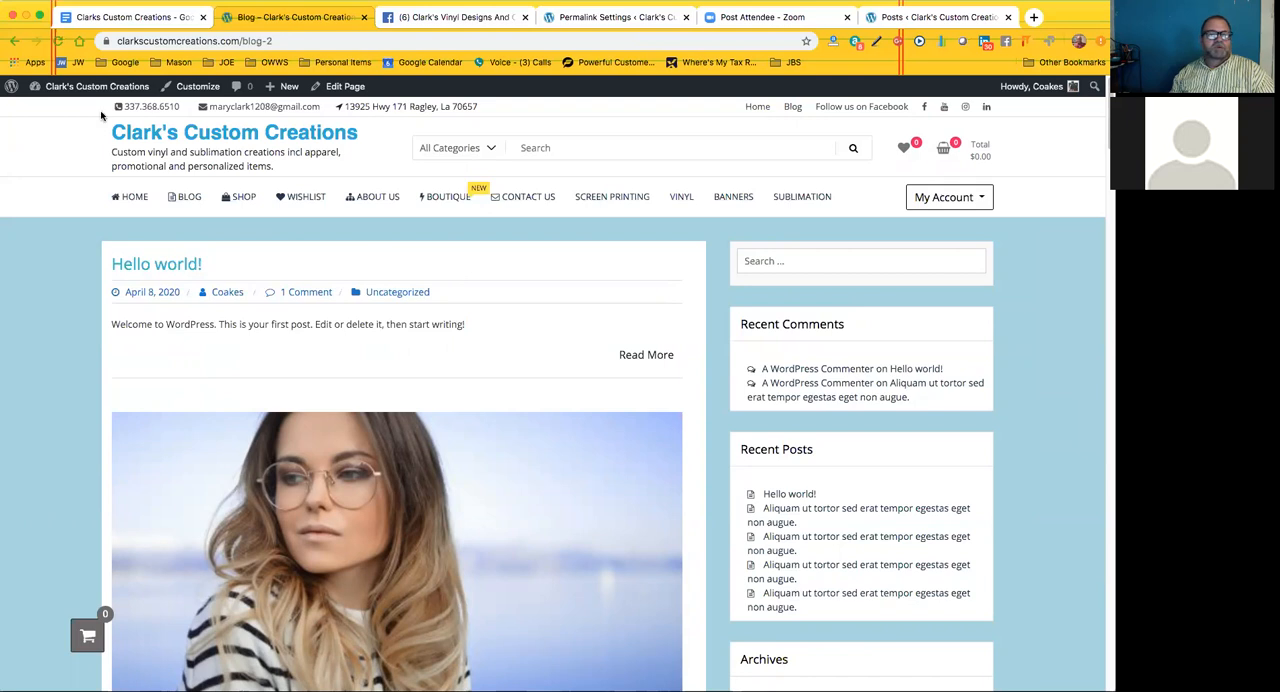
Open the Add New User form from the site's dashboard, and switch to the Clarks Custom Creations document in Google Docs
mouse_move(100, 88)
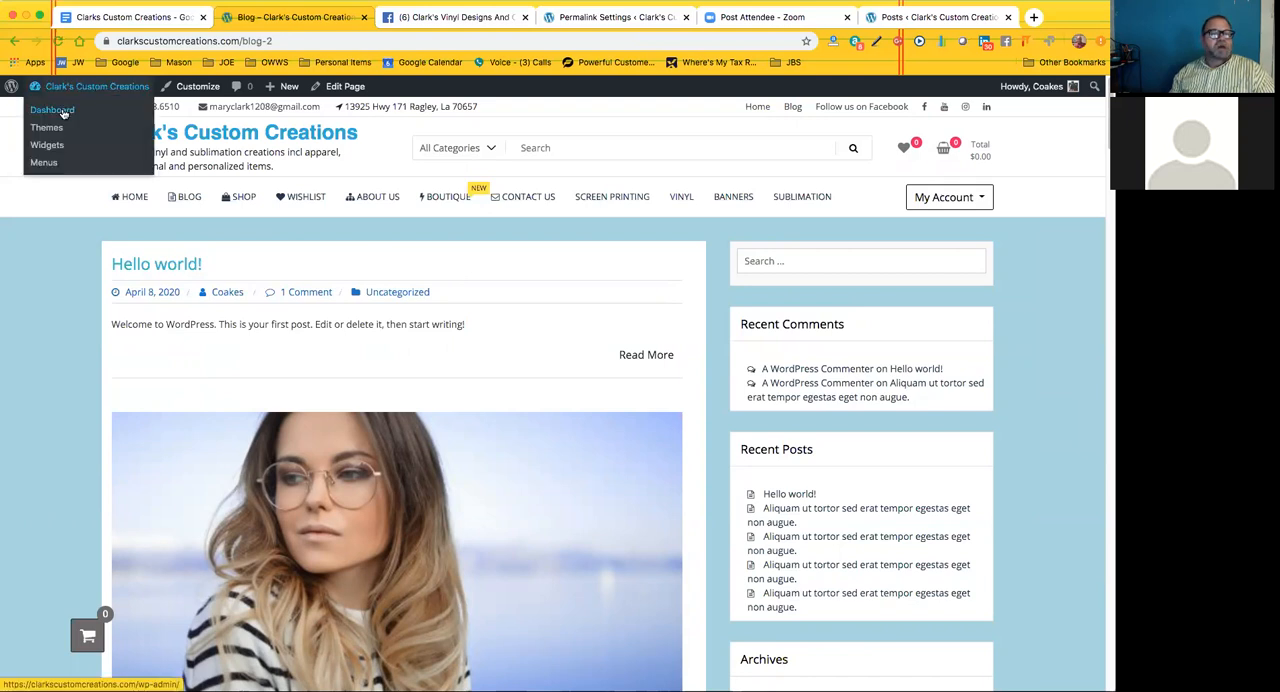
click(63, 111)
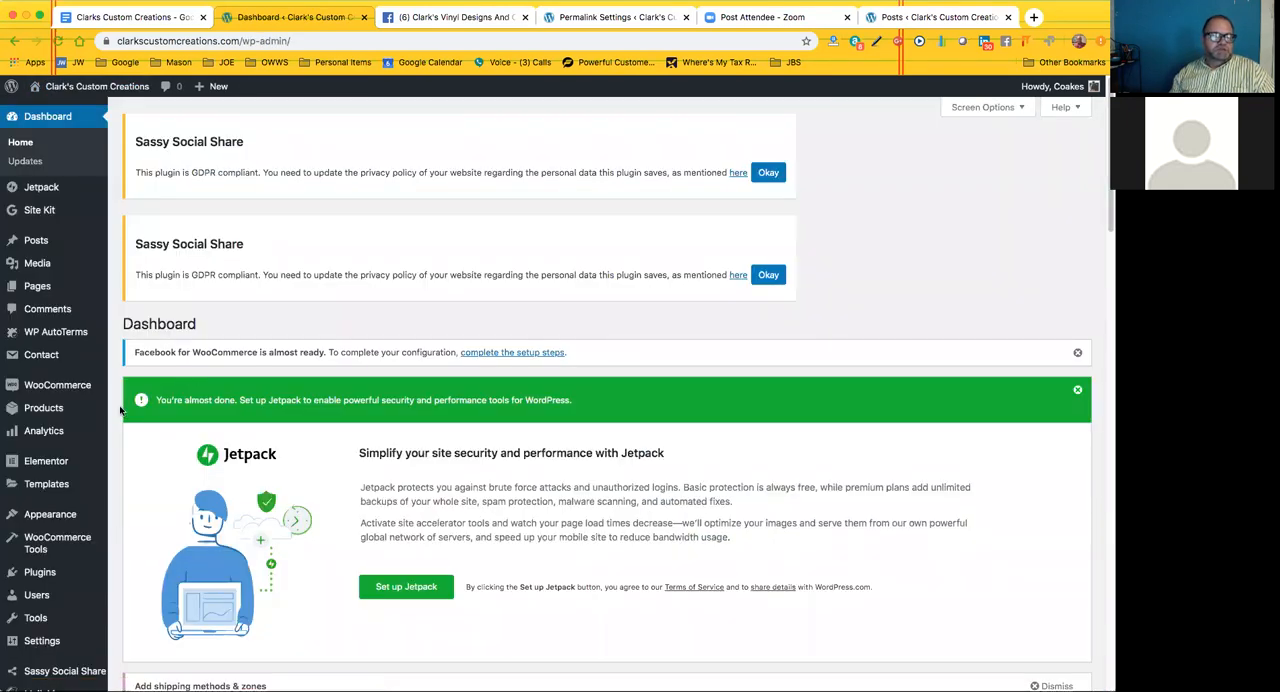
scroll(120, 410, down, 3)
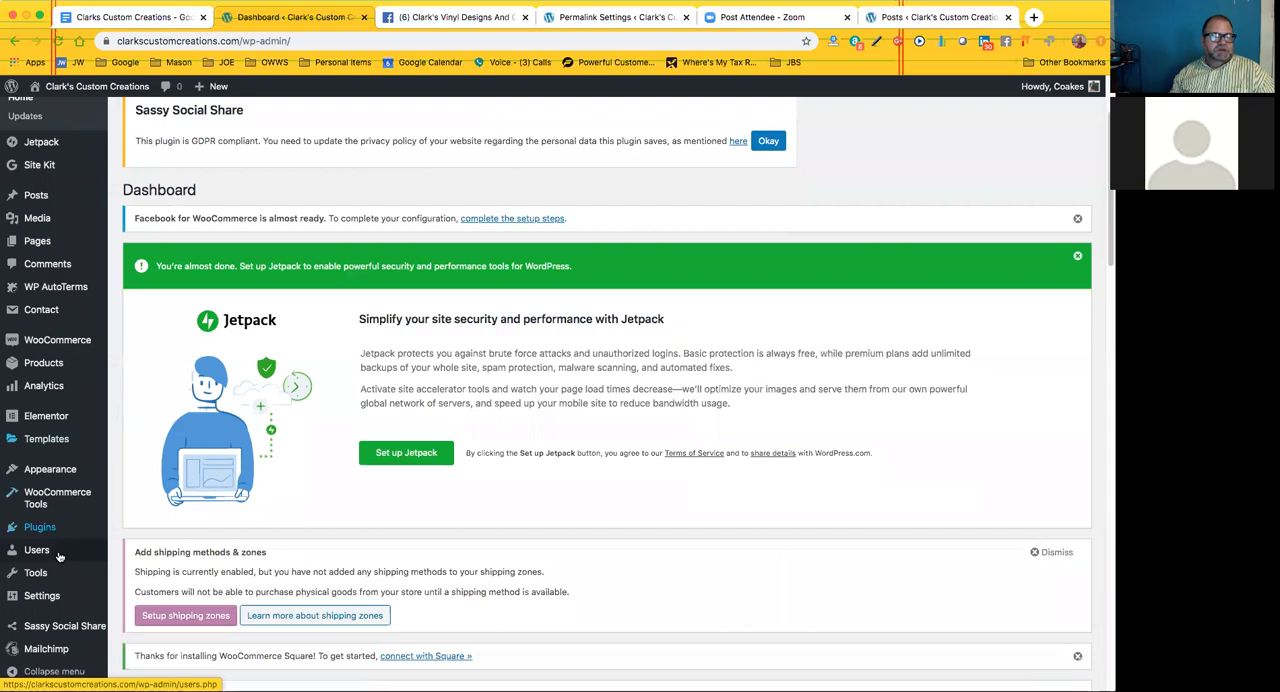
mouse_move(37, 550)
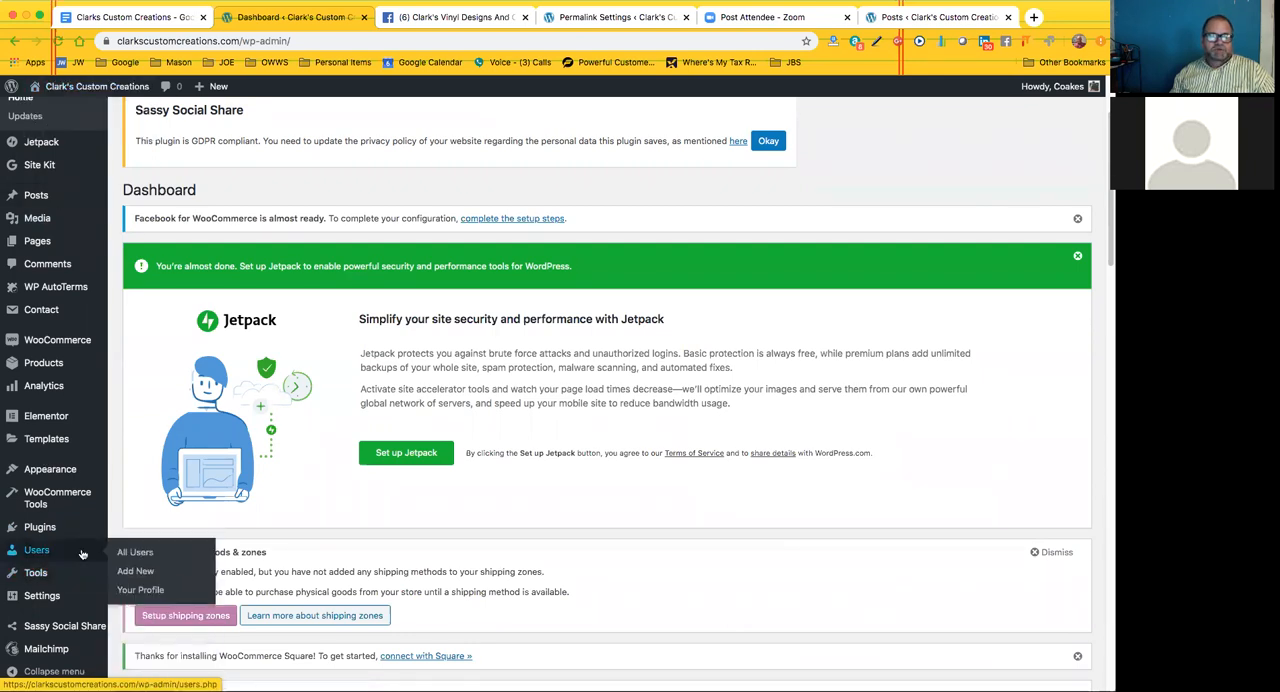
click(135, 572)
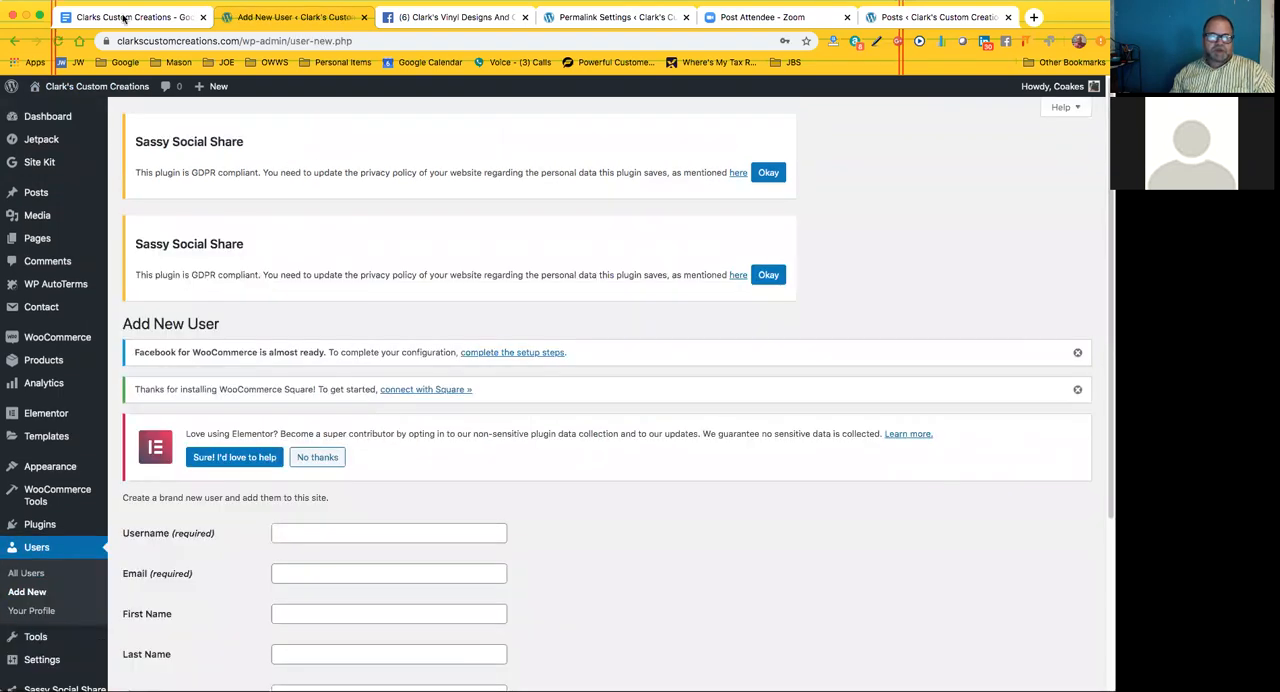
click(125, 18)
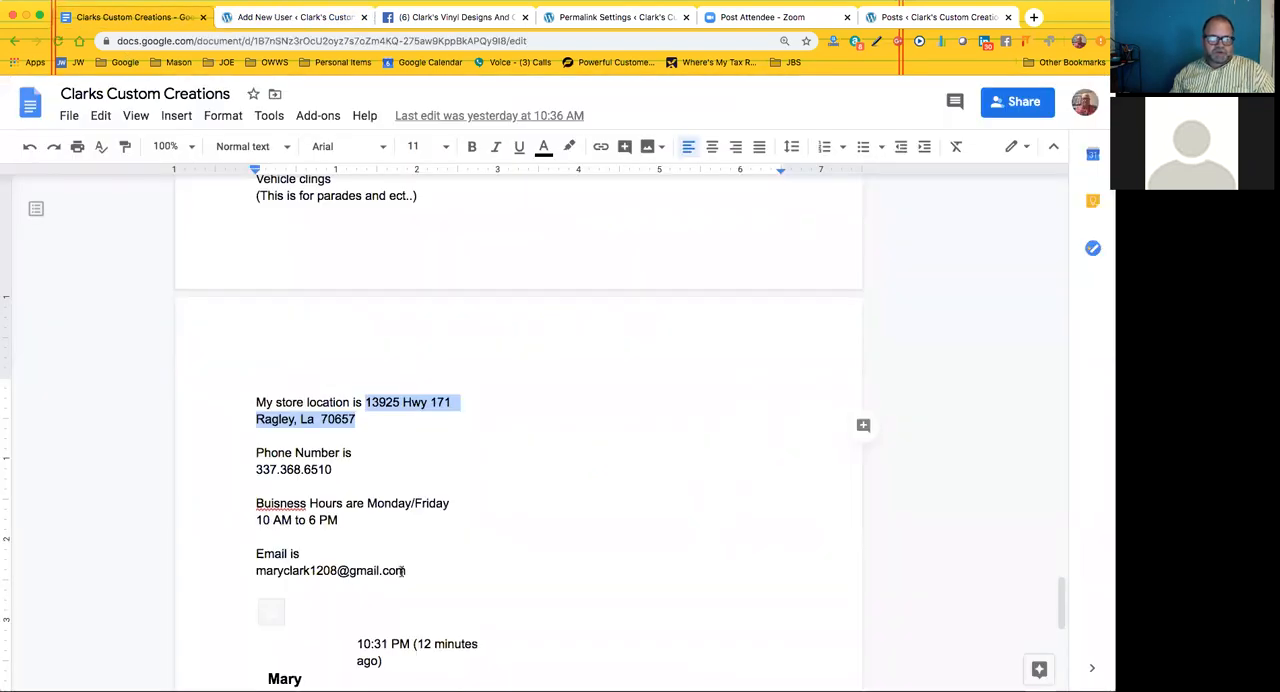
Copy the owner's e-mail address from the contact details in the document, and return to the Add New User form
click(405, 570)
triple_click(275, 568)
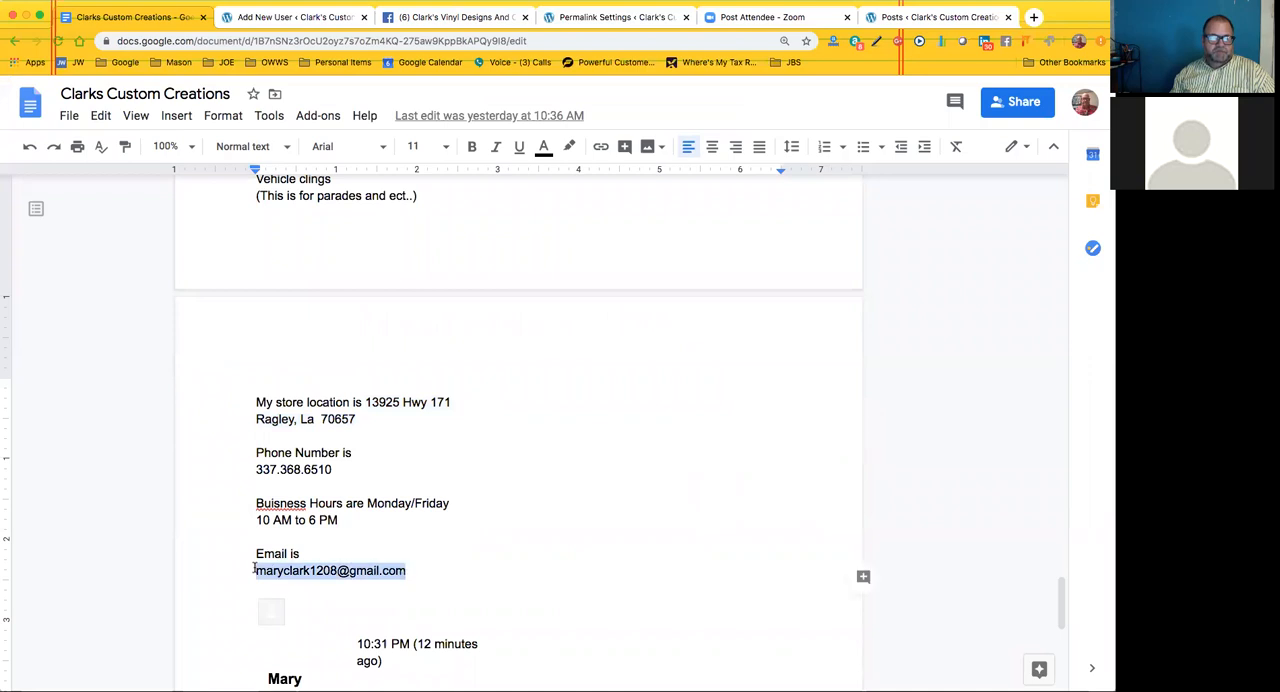
right_click(299, 572)
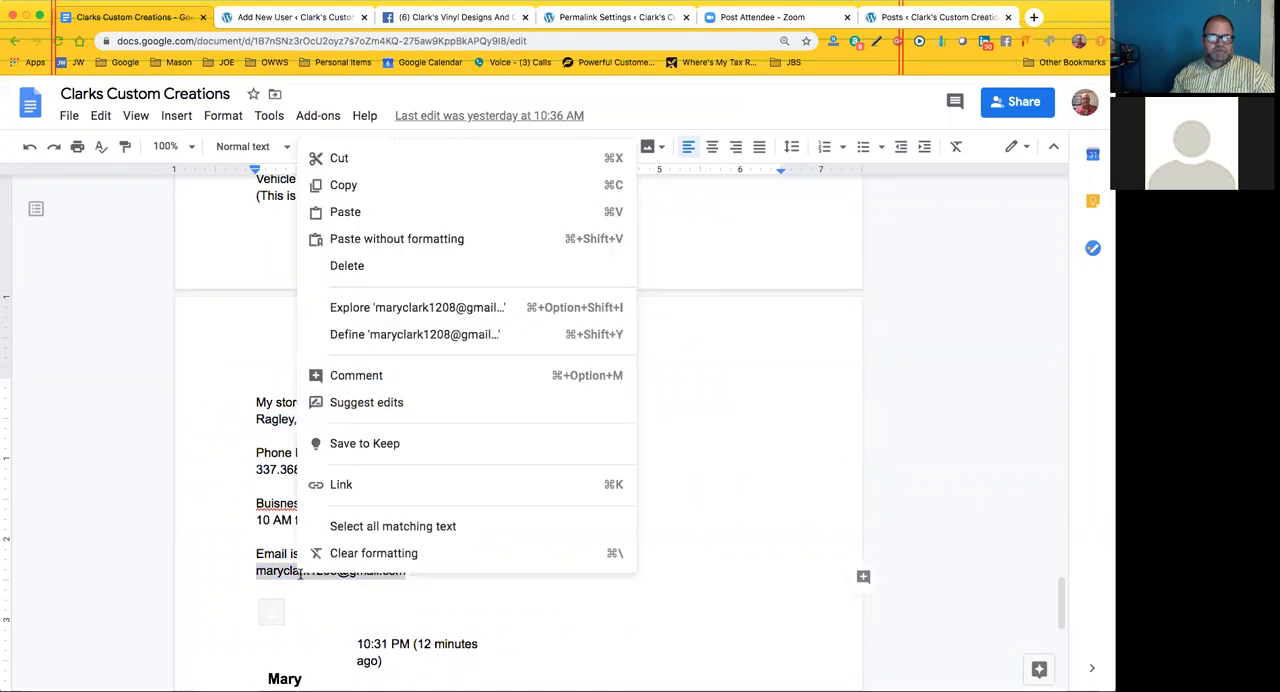
click(341, 186)
click(291, 18)
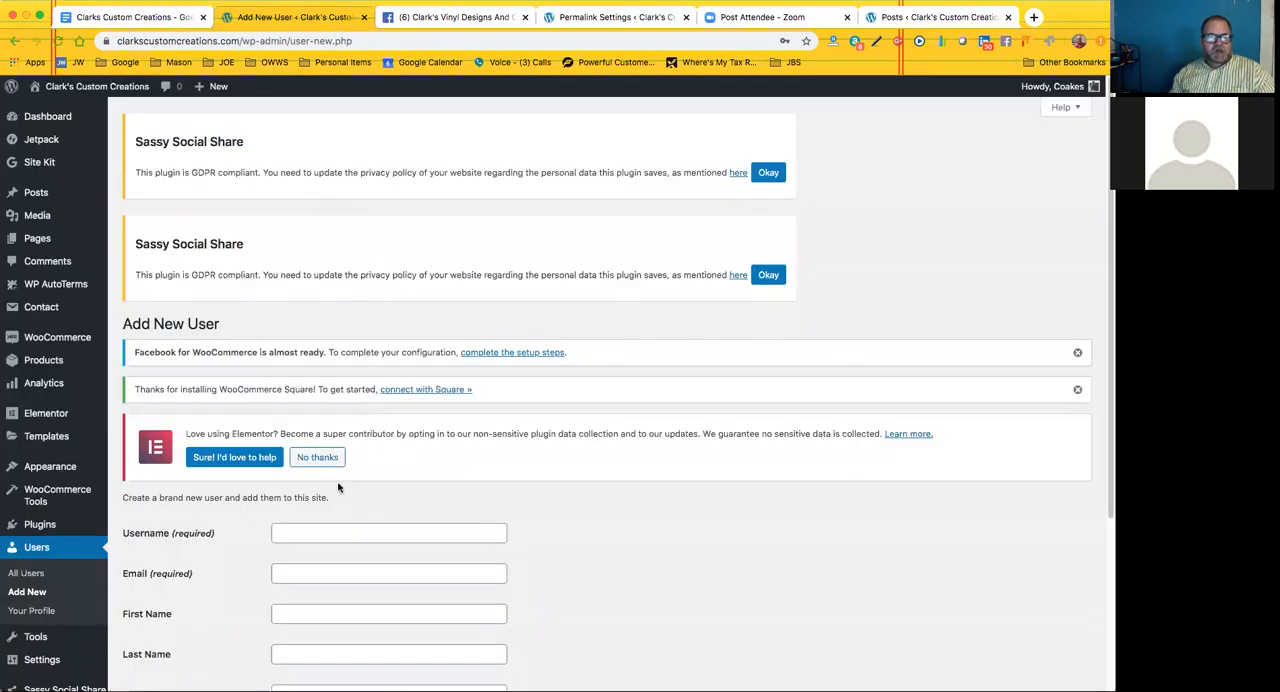
Enter the owner's full name as the new account's username, and paste the copied address as its e-mail
scroll(322, 407, down, 2)
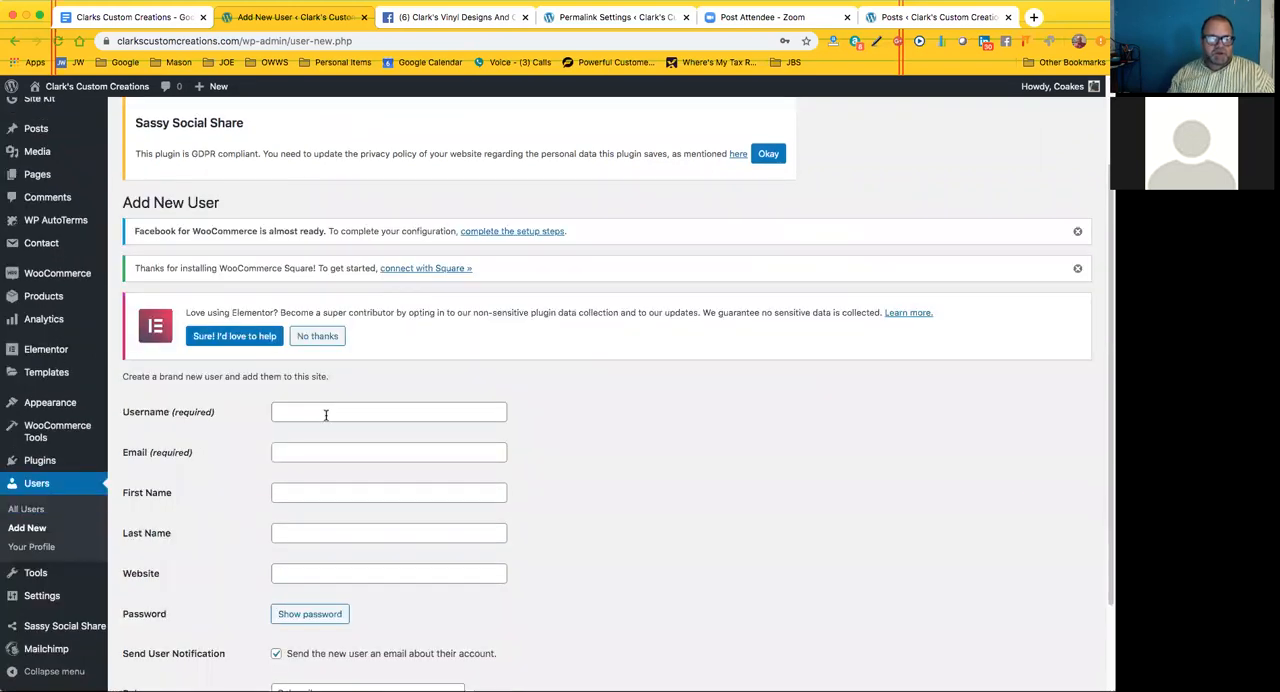
click(325, 414)
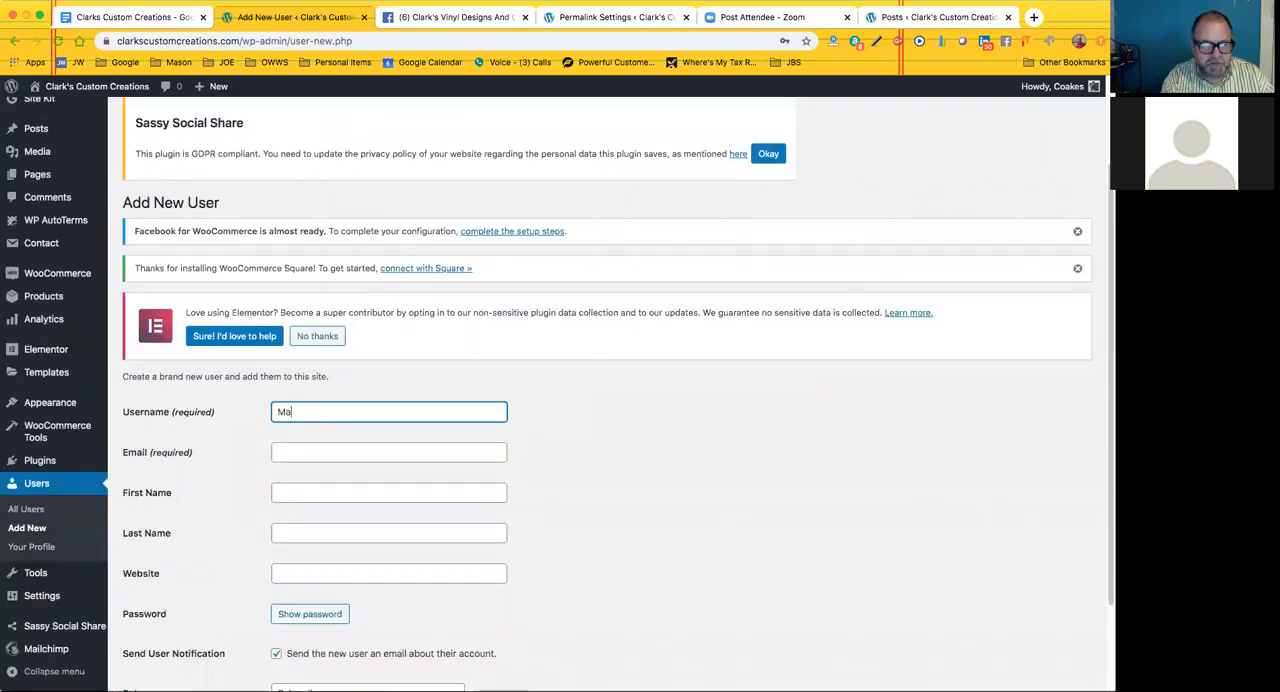
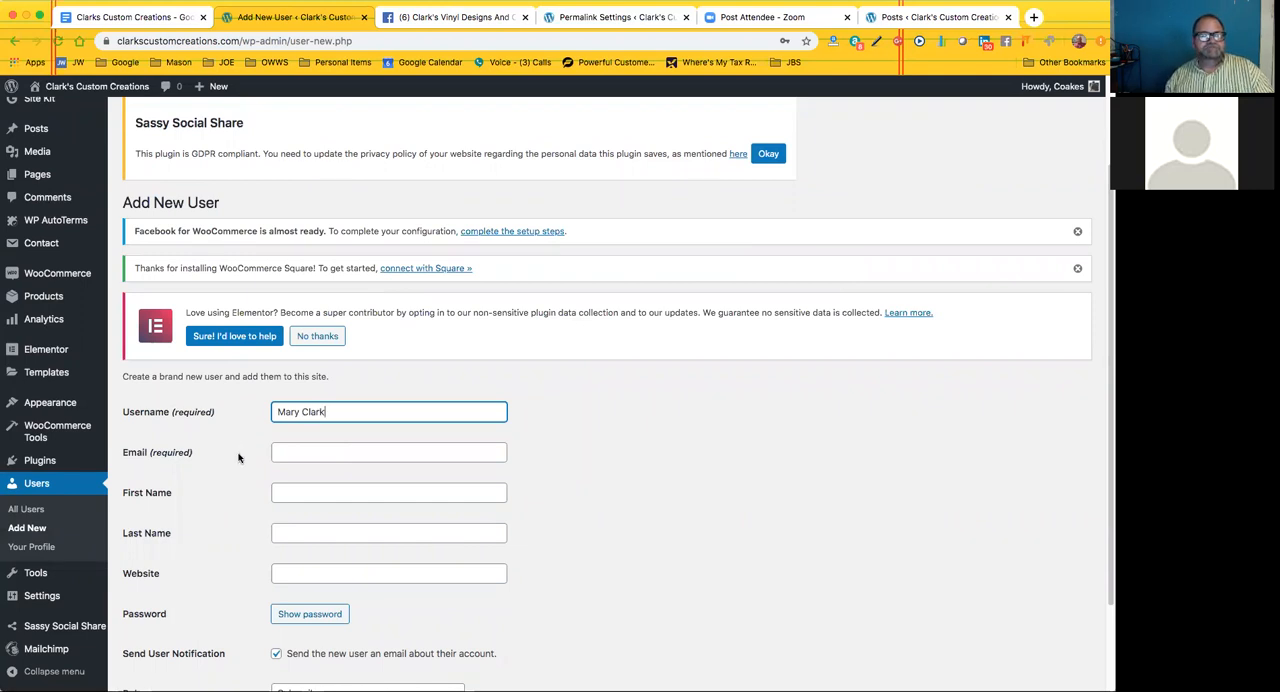
click(293, 452)
right_click(299, 451)
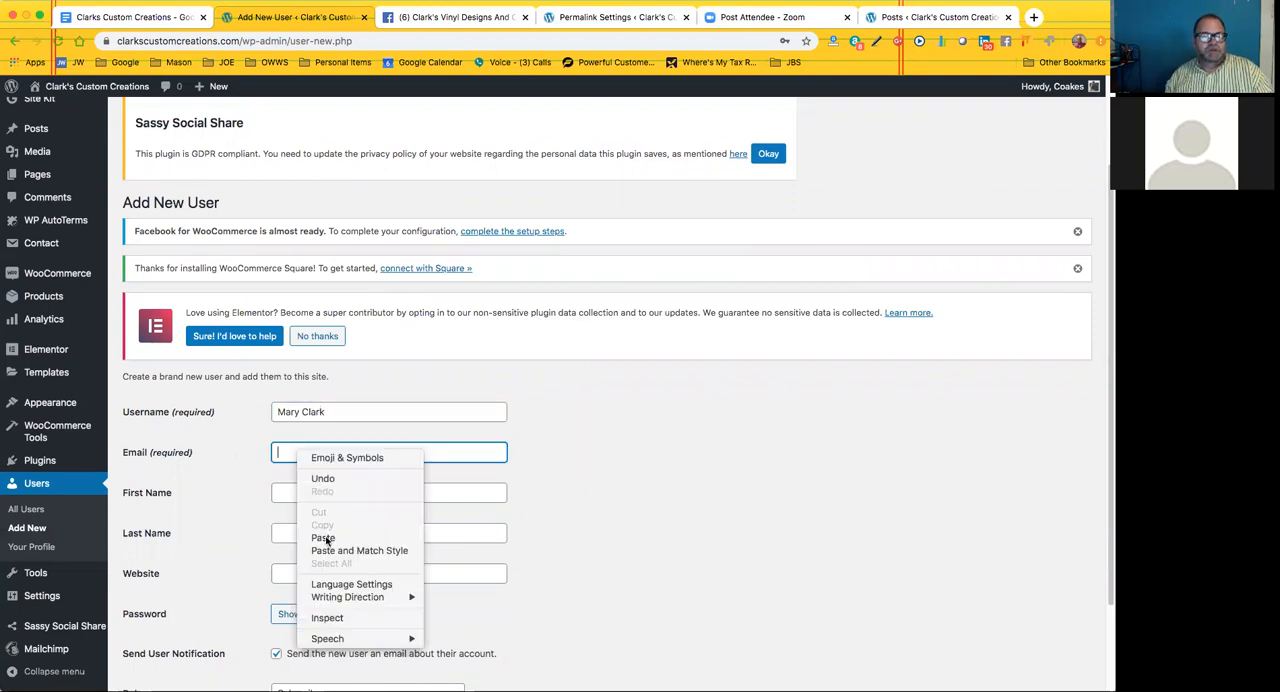
click(322, 537)
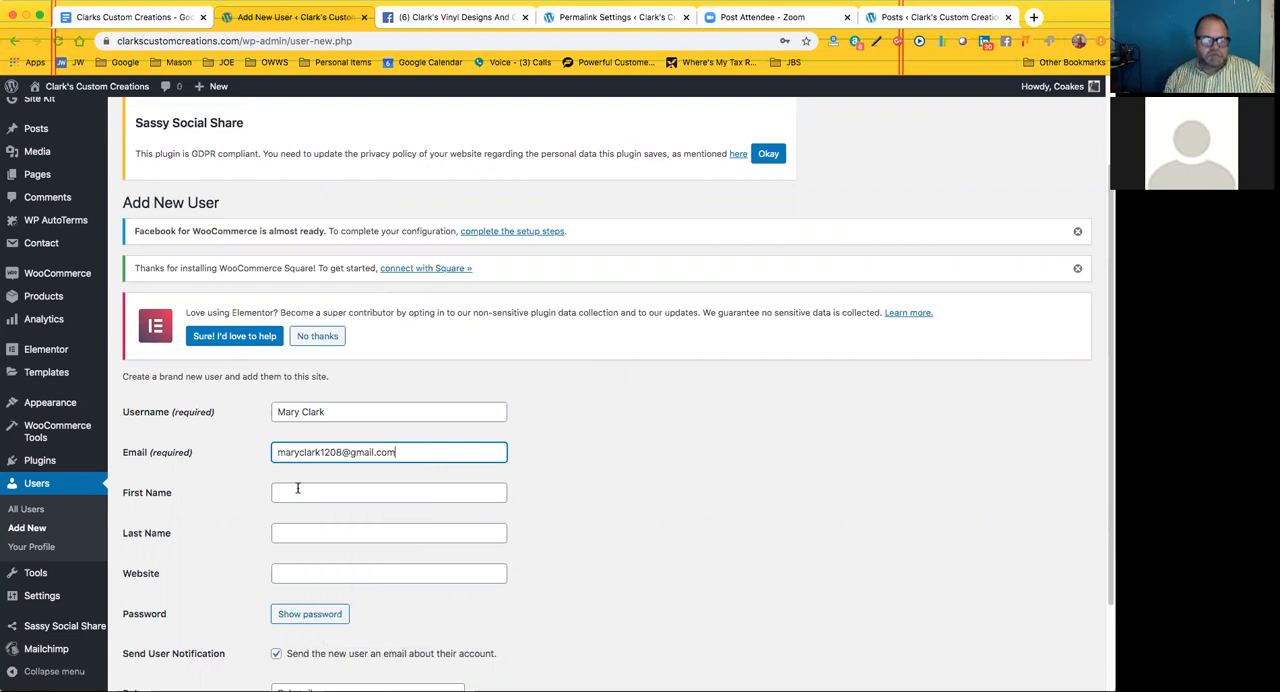
Fill in the new user's first name and last name
click(297, 488)
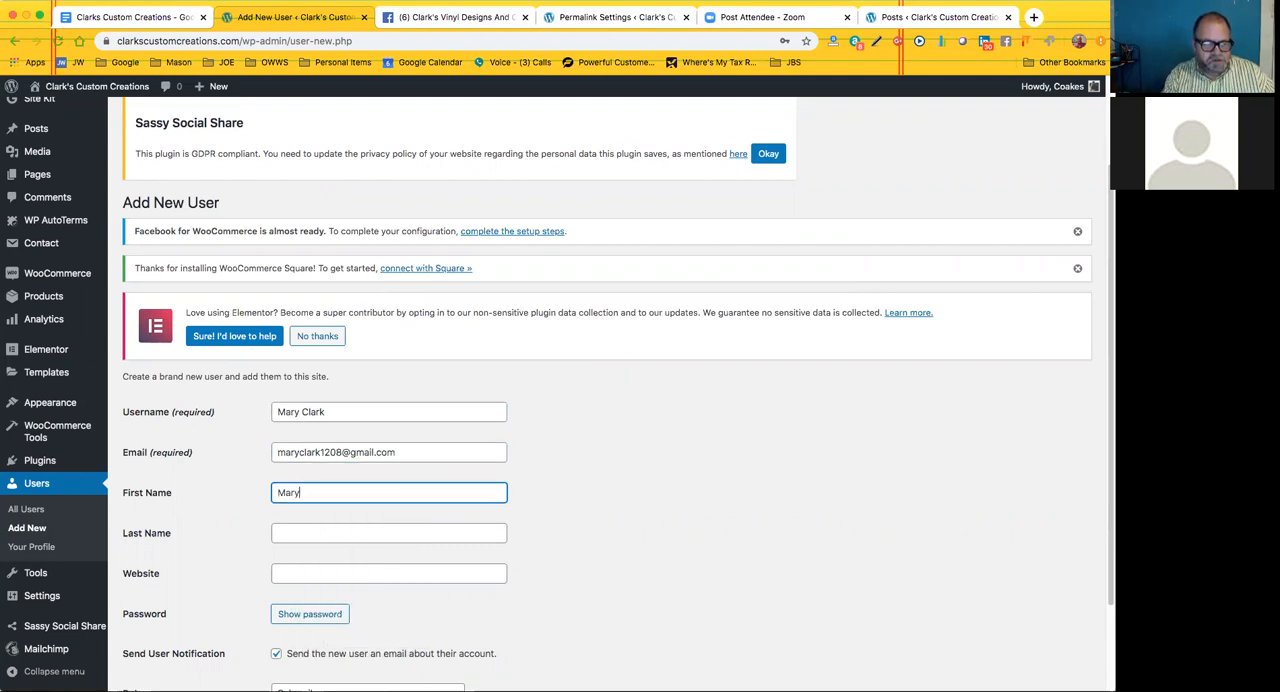
click(284, 537)
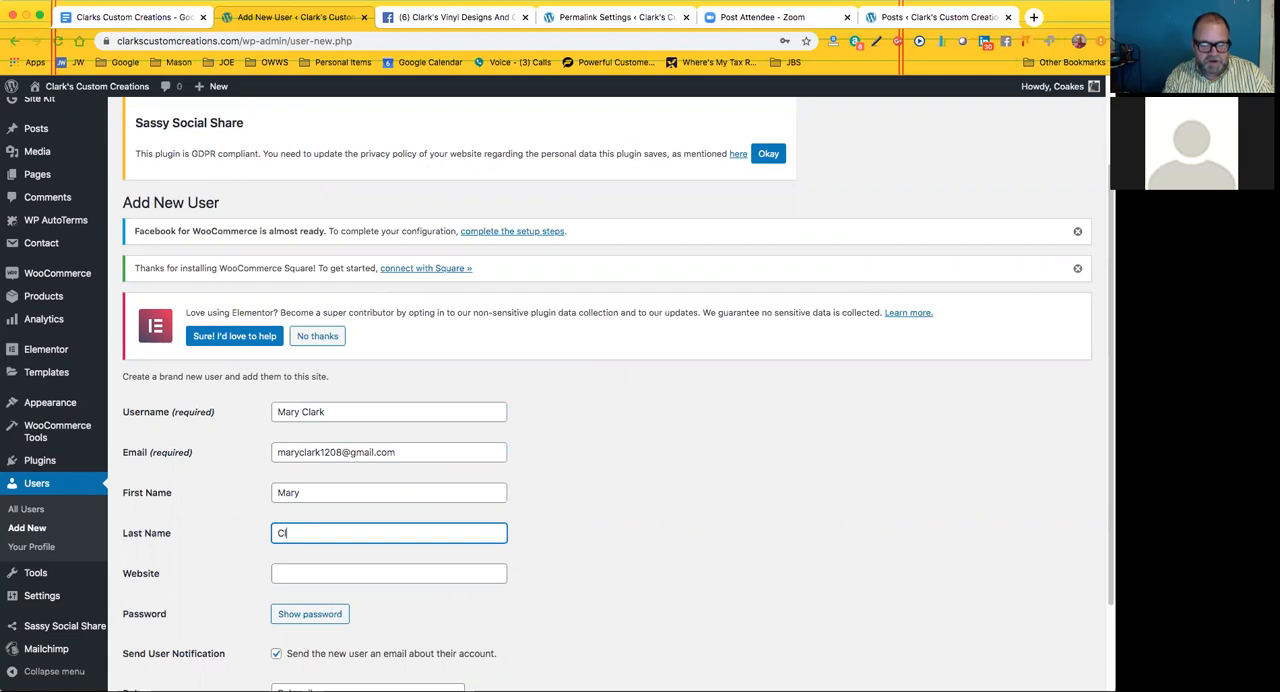
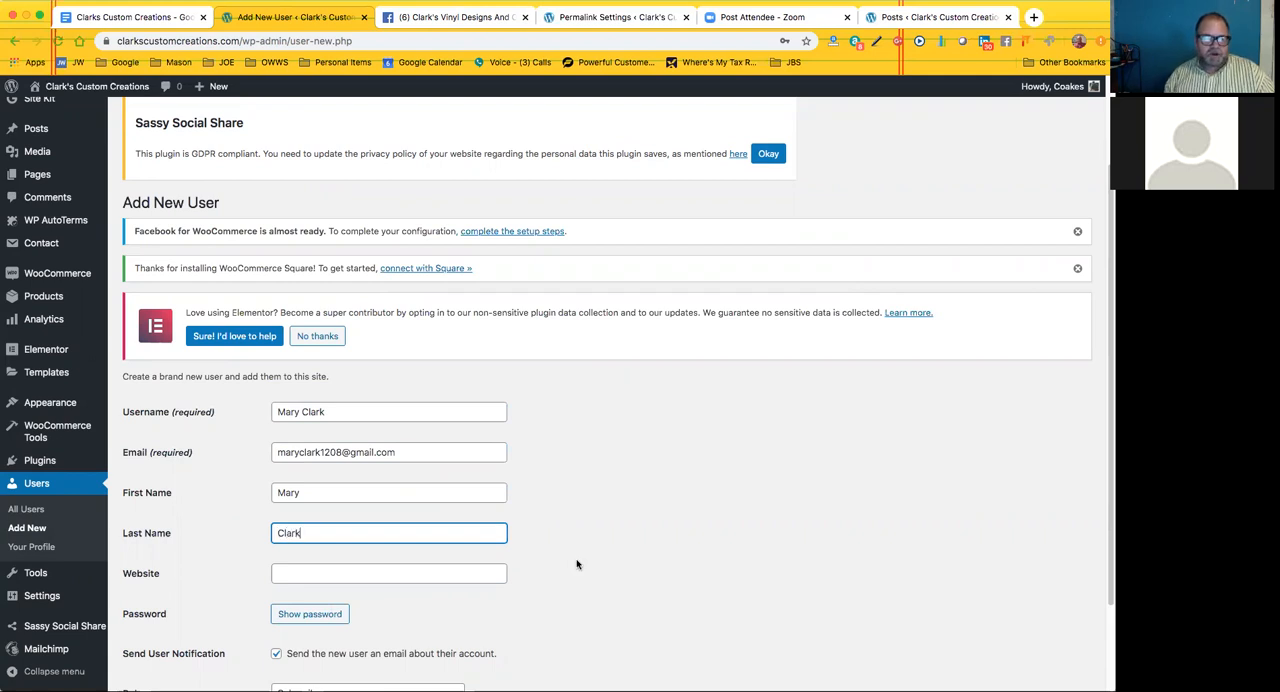
click(534, 543)
Leave the new user's website blank, and show the available roles for the account
scroll(534, 543, down, 2)
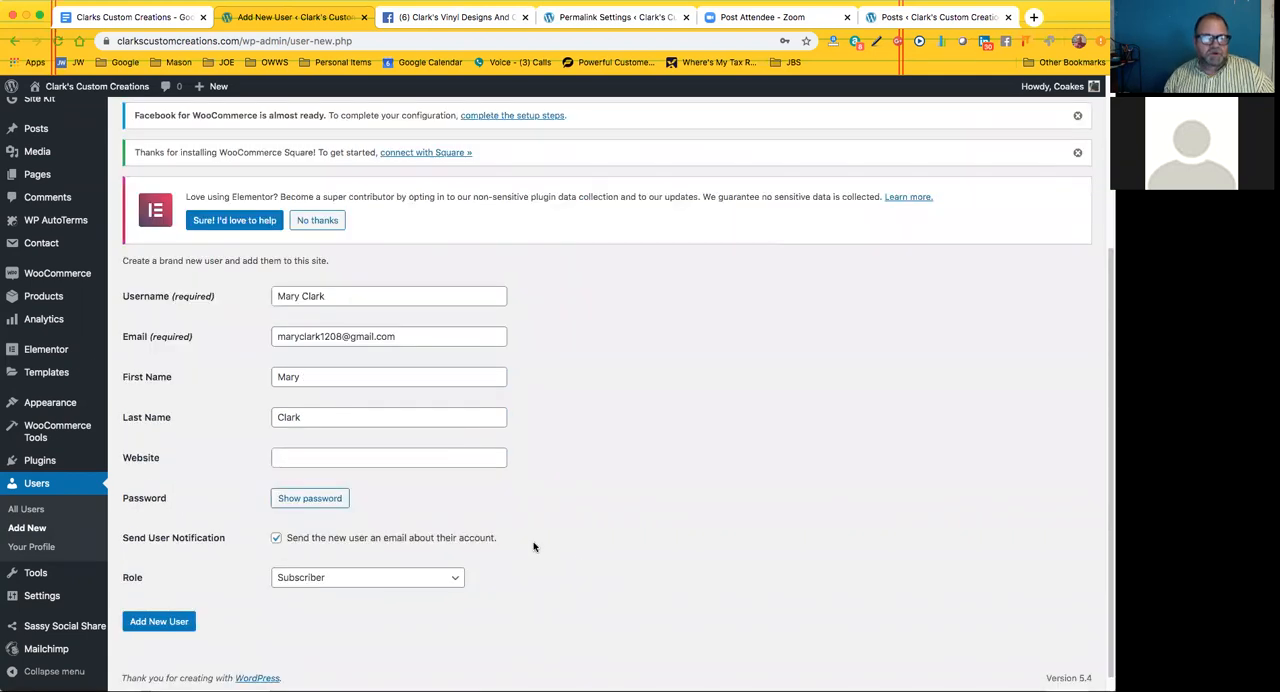
click(301, 459)
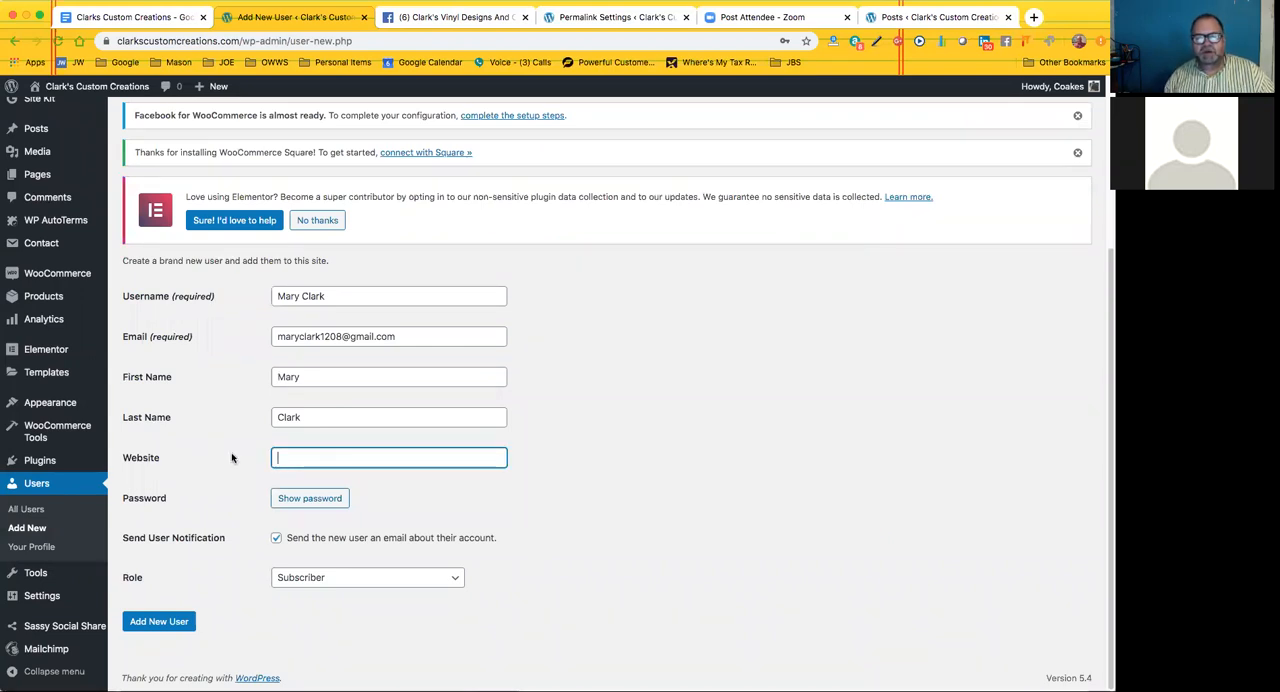
click(391, 500)
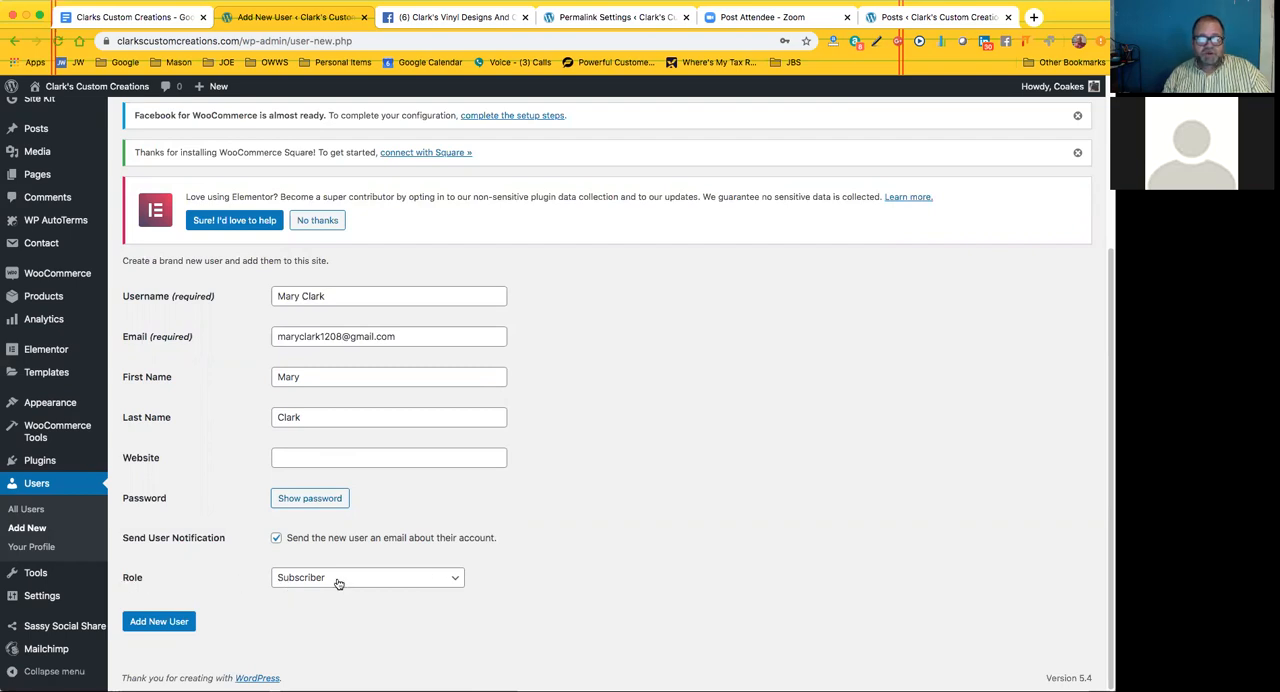
click(455, 580)
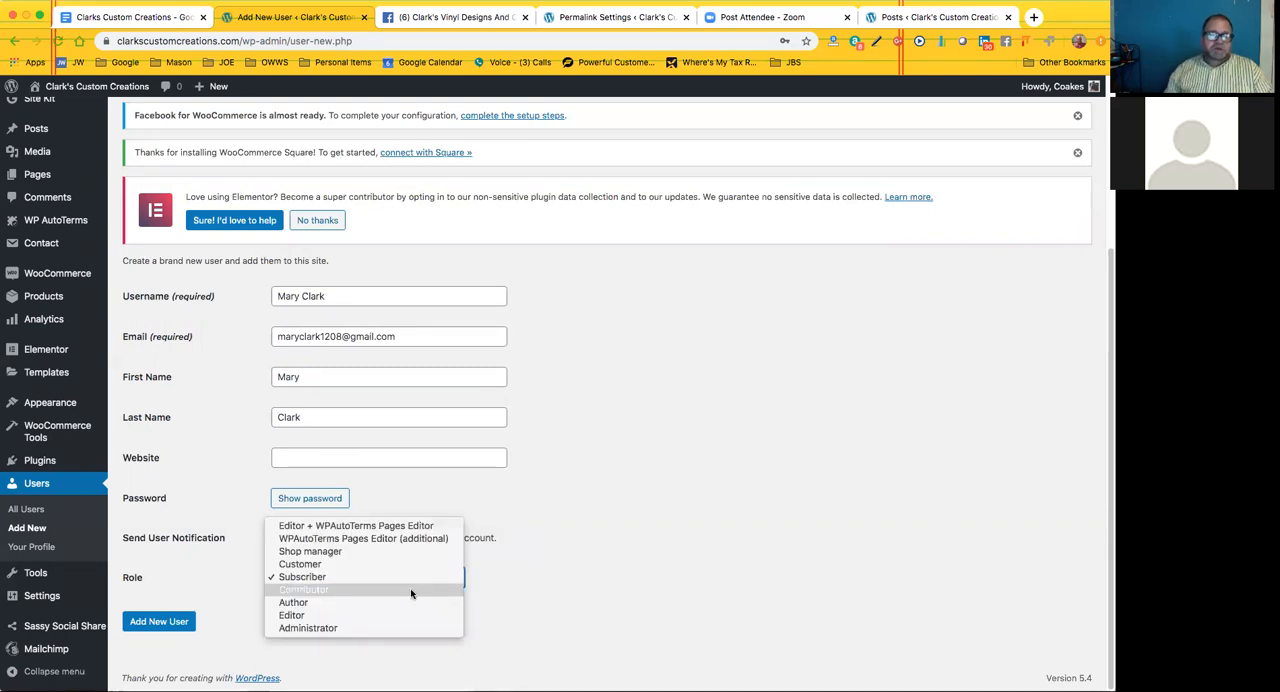
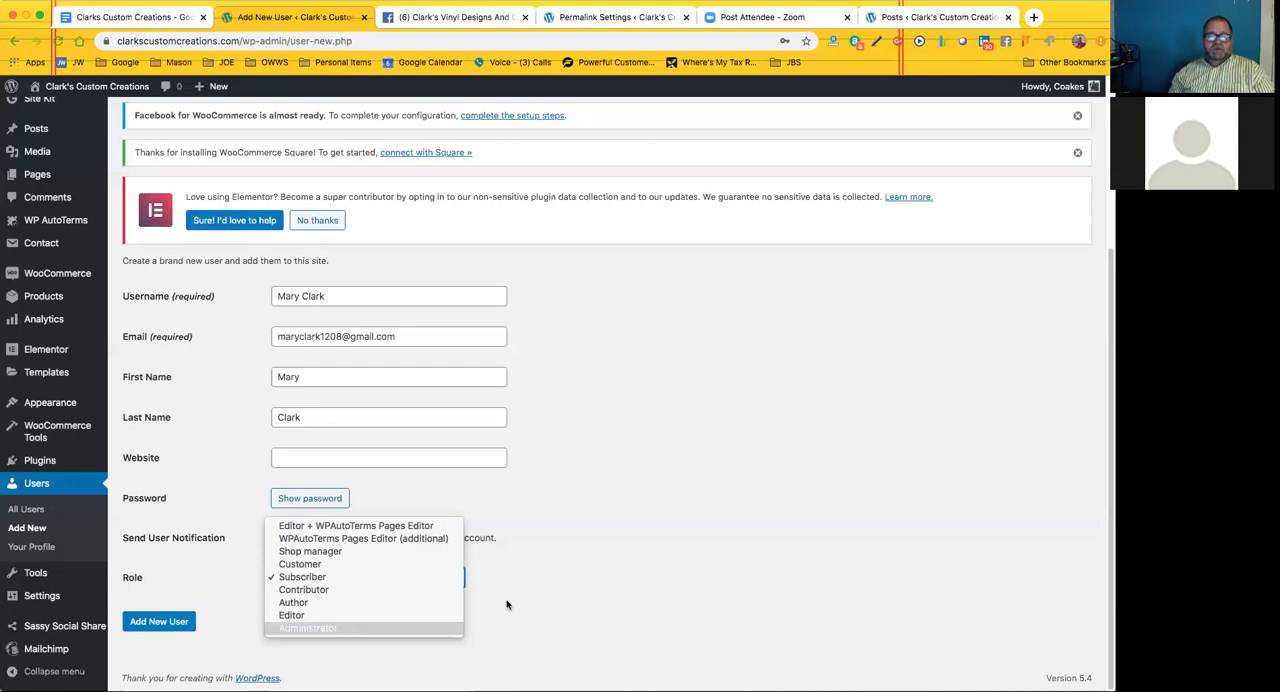
Assign the new account the Administrator role, reveal its generated password, and add the user to the site
click(341, 629)
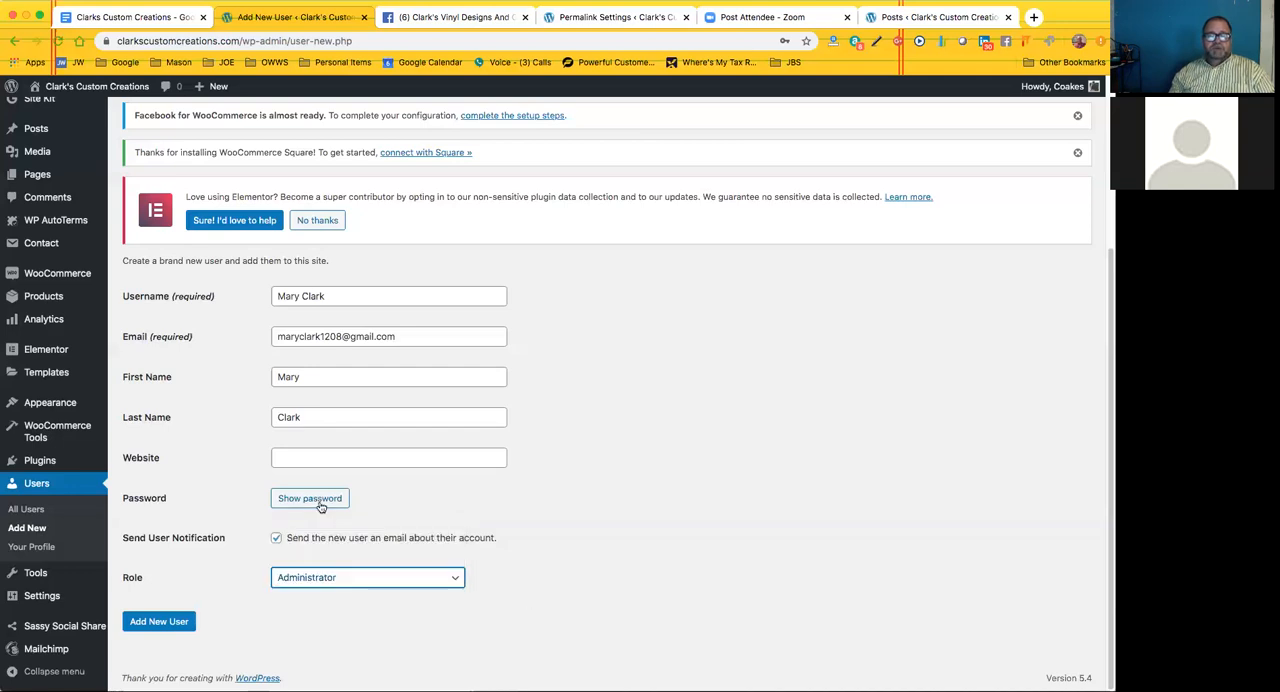
click(315, 497)
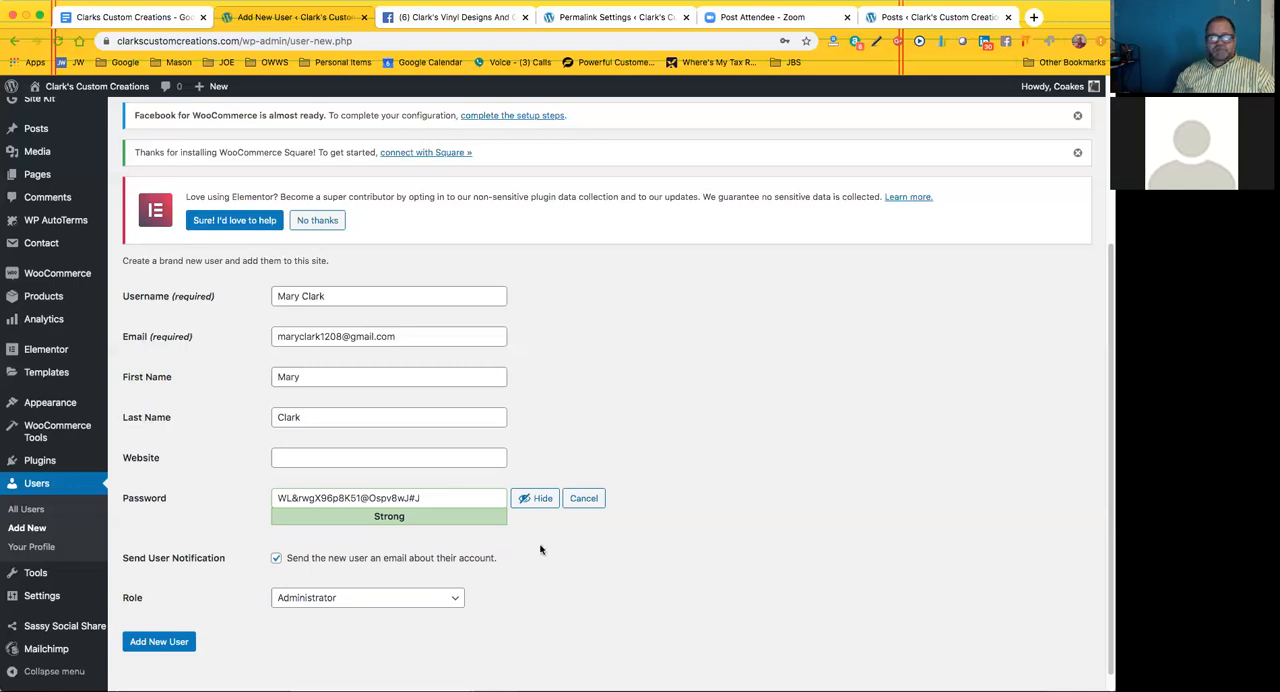
click(154, 645)
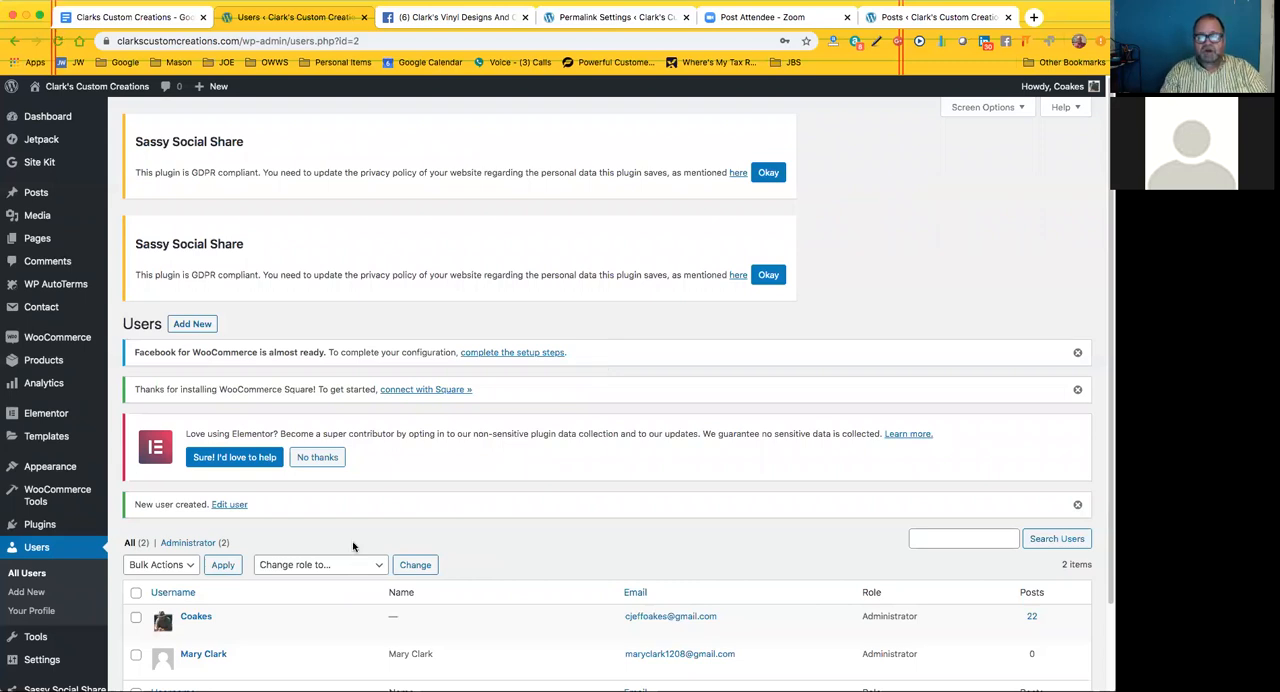
Open the newly added administrator's profile for editing and review its name, contact, account management and billing sections
scroll(354, 546, down, 2)
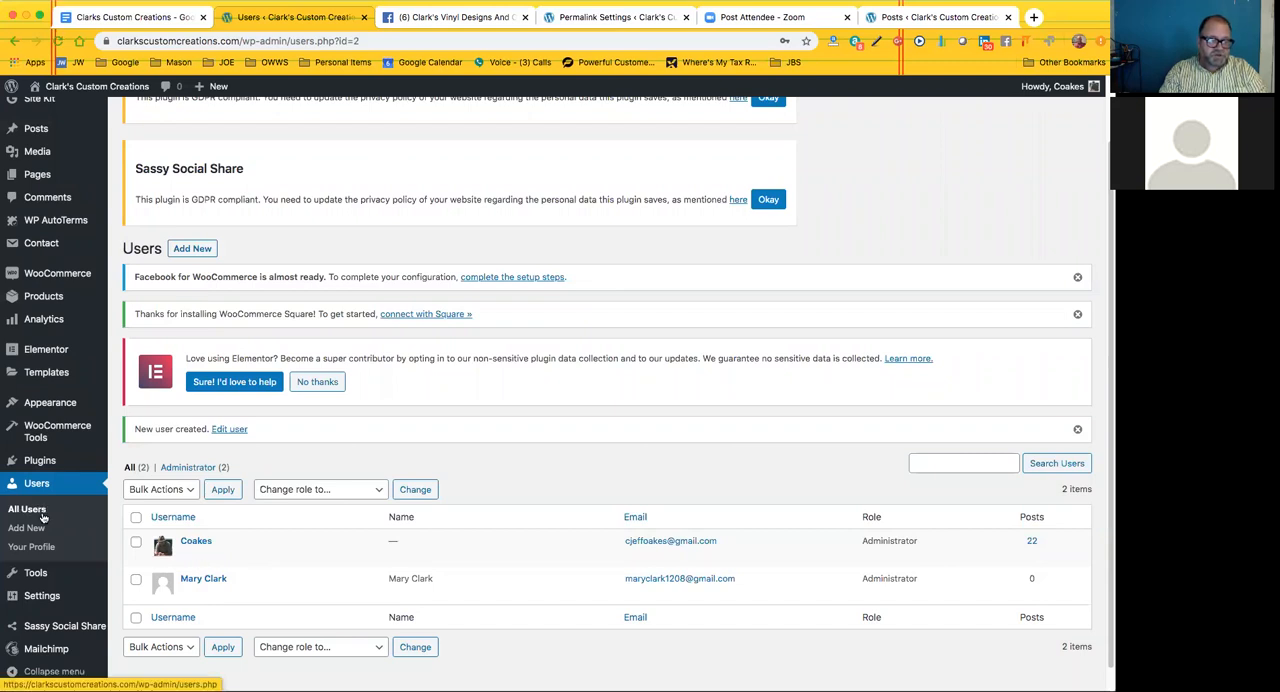
click(187, 594)
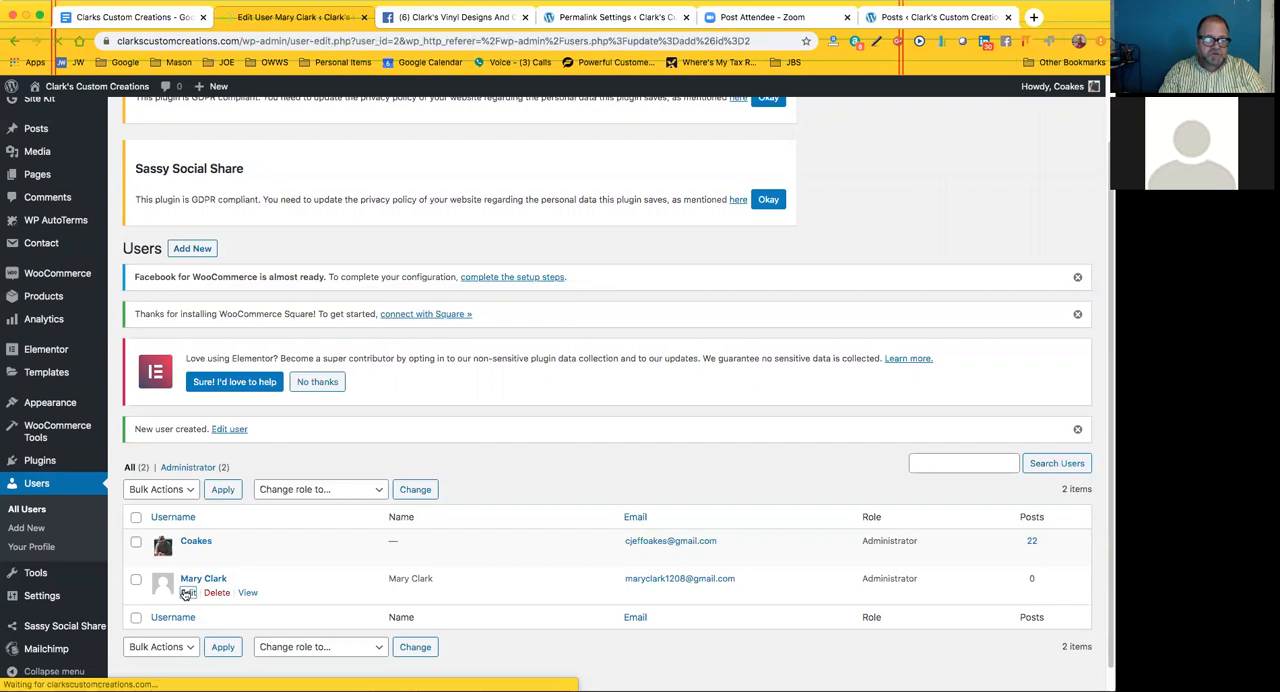
scroll(217, 548, down, 6)
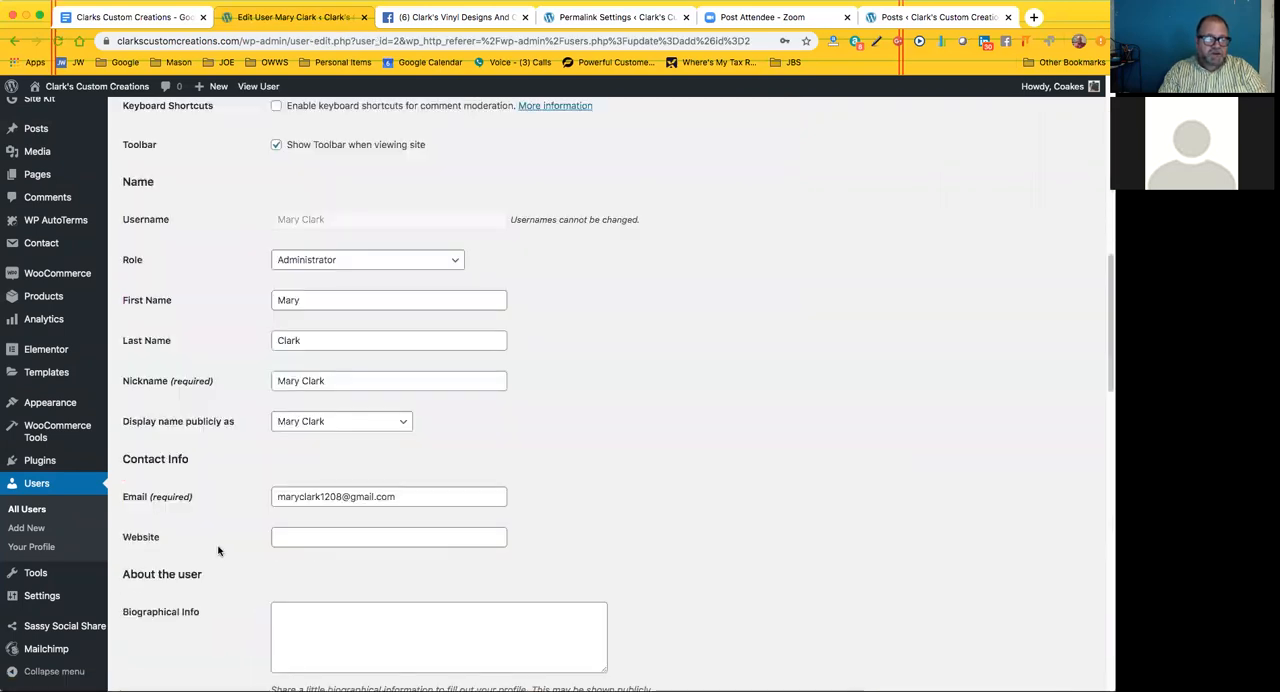
scroll(218, 550, down, 3)
scroll(222, 548, down, 5)
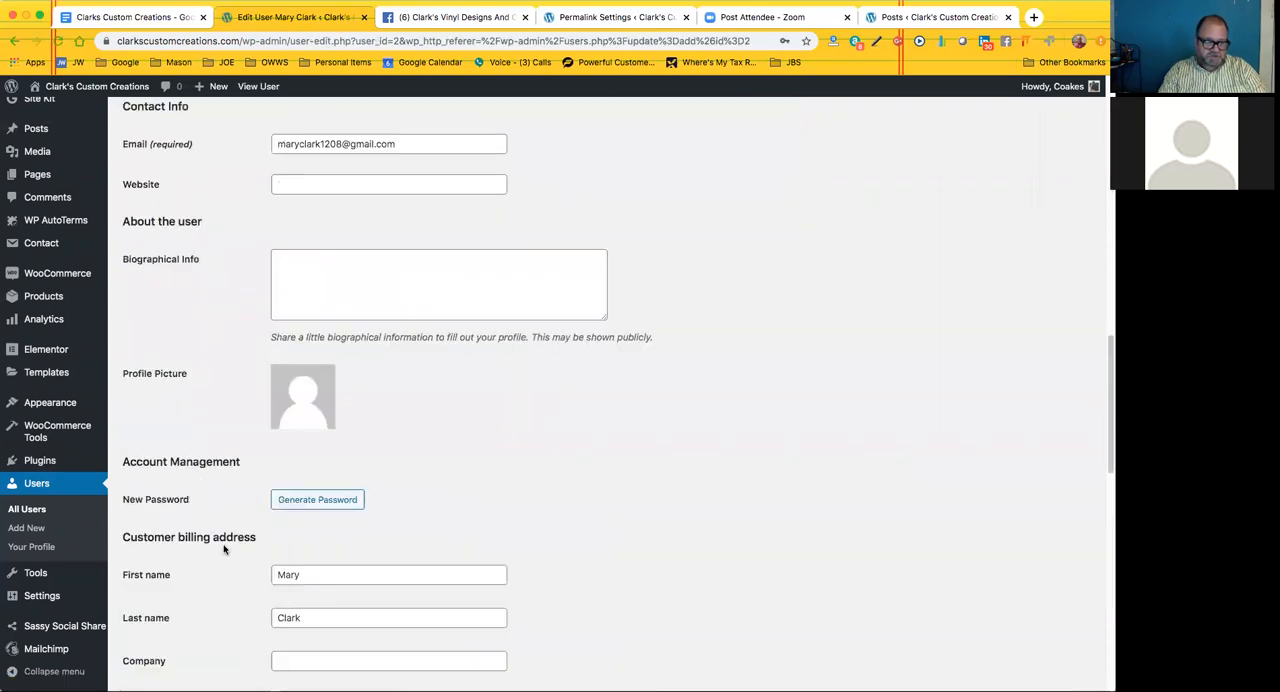
scroll(300, 460, down, 1)
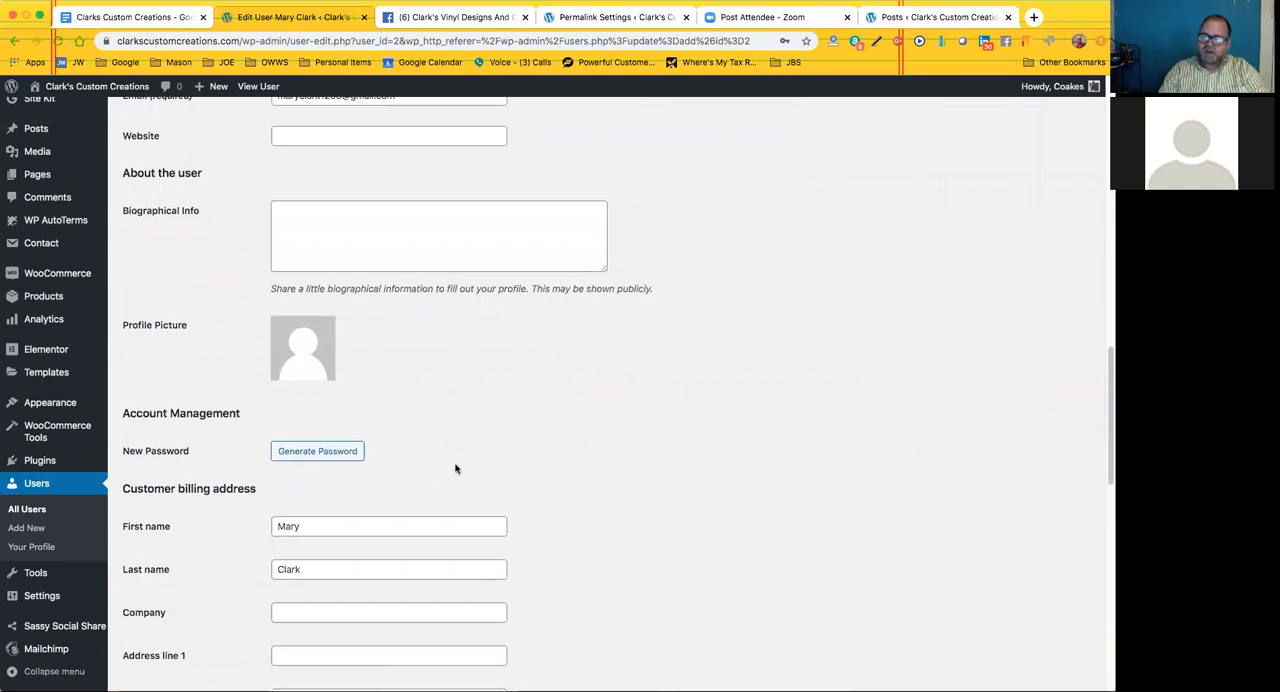
scroll(135, 176, up, 10)
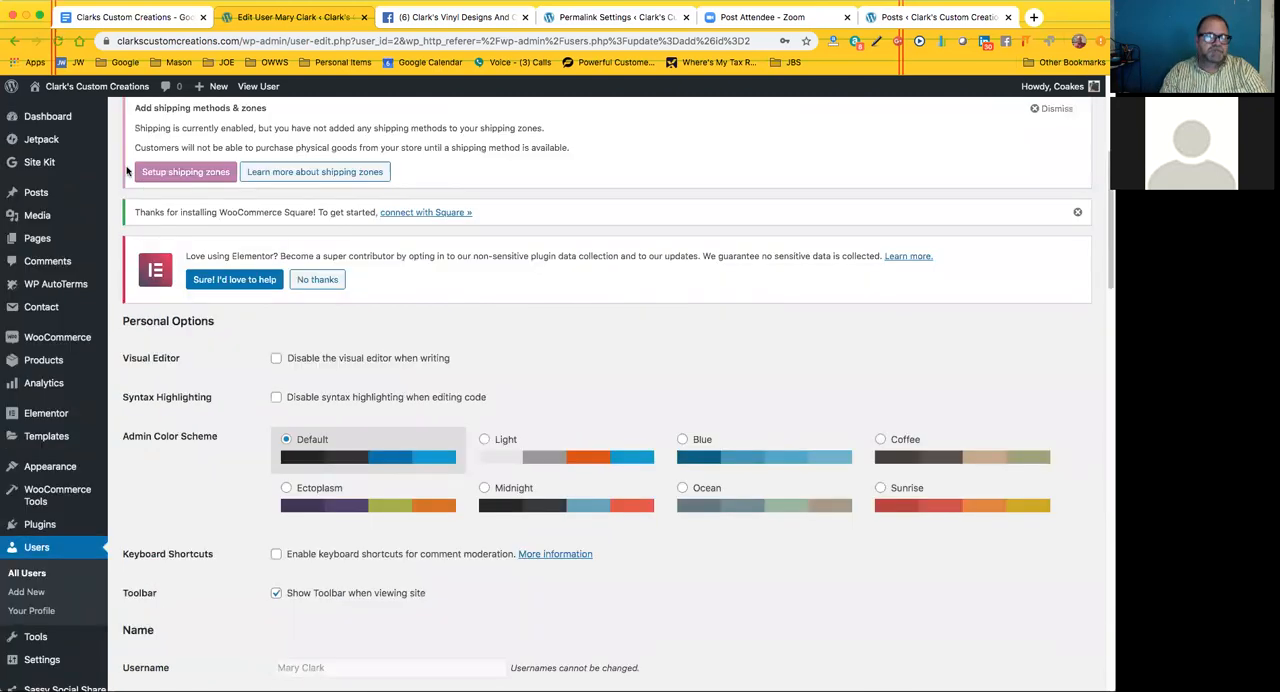
scroll(85, 100, up, 5)
Visit the live site and look over its Banners and Screen Printing pages and the search's product category choices
mouse_move(66, 92)
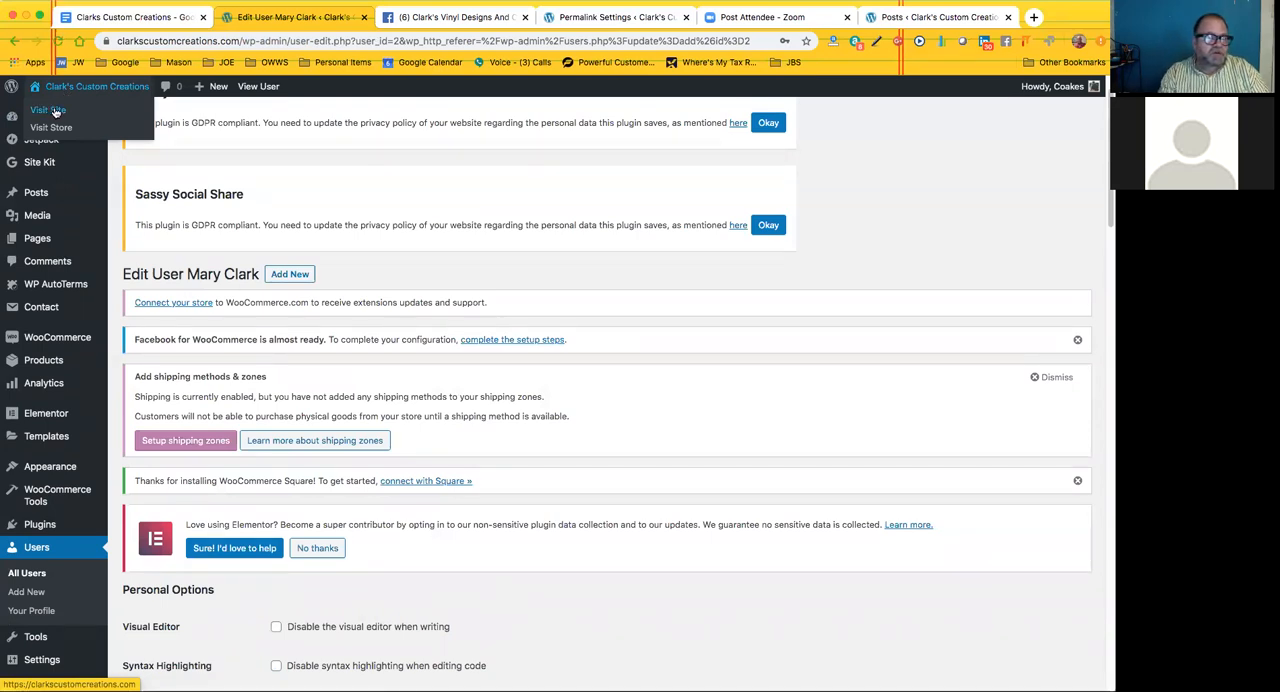
scroll(241, 291, up, 1)
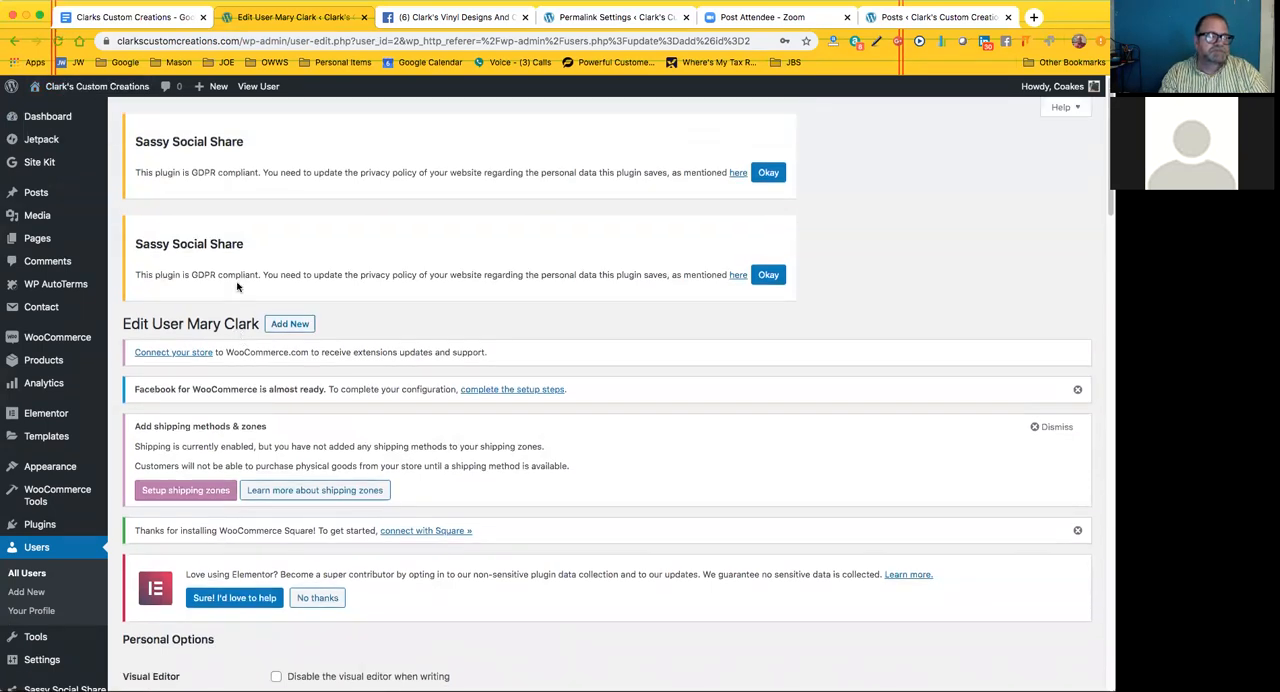
click(52, 111)
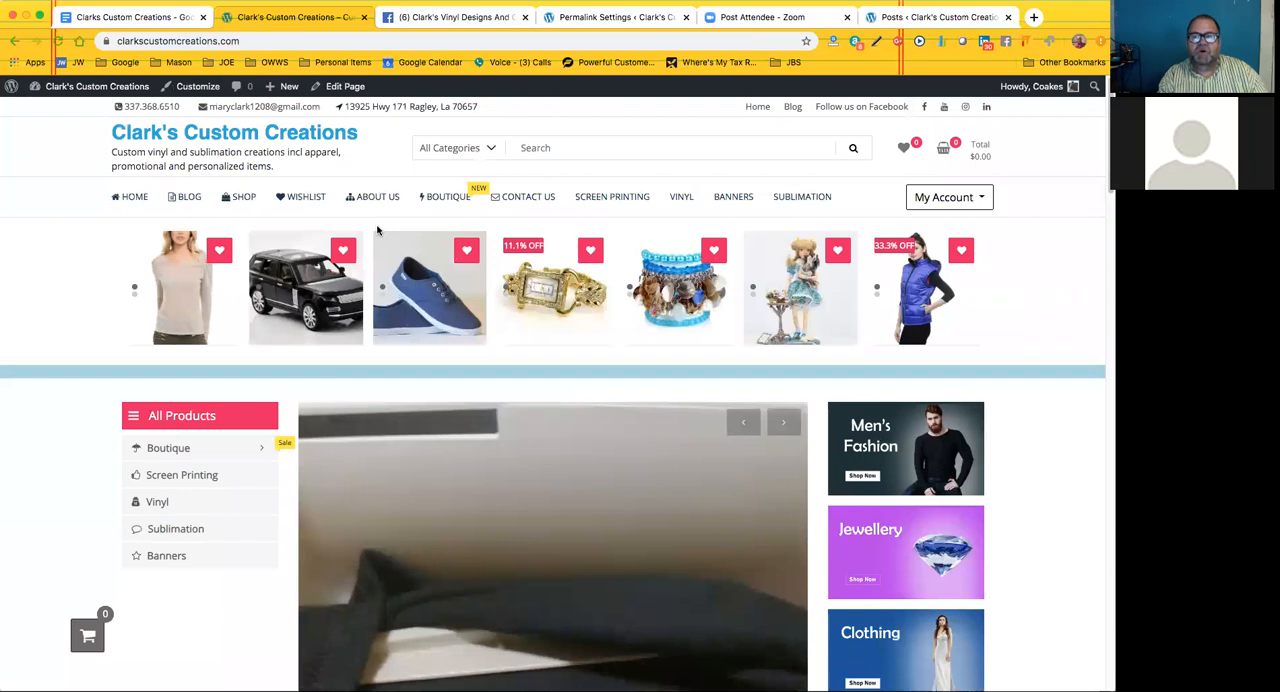
click(735, 198)
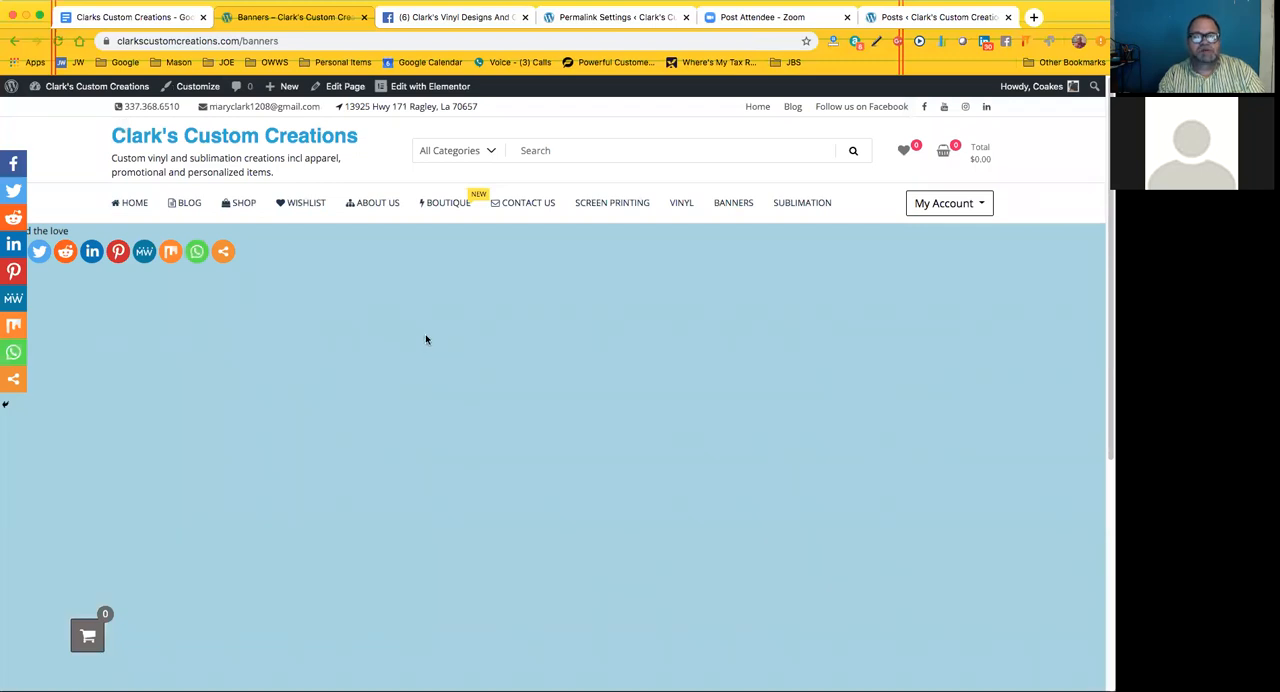
click(612, 203)
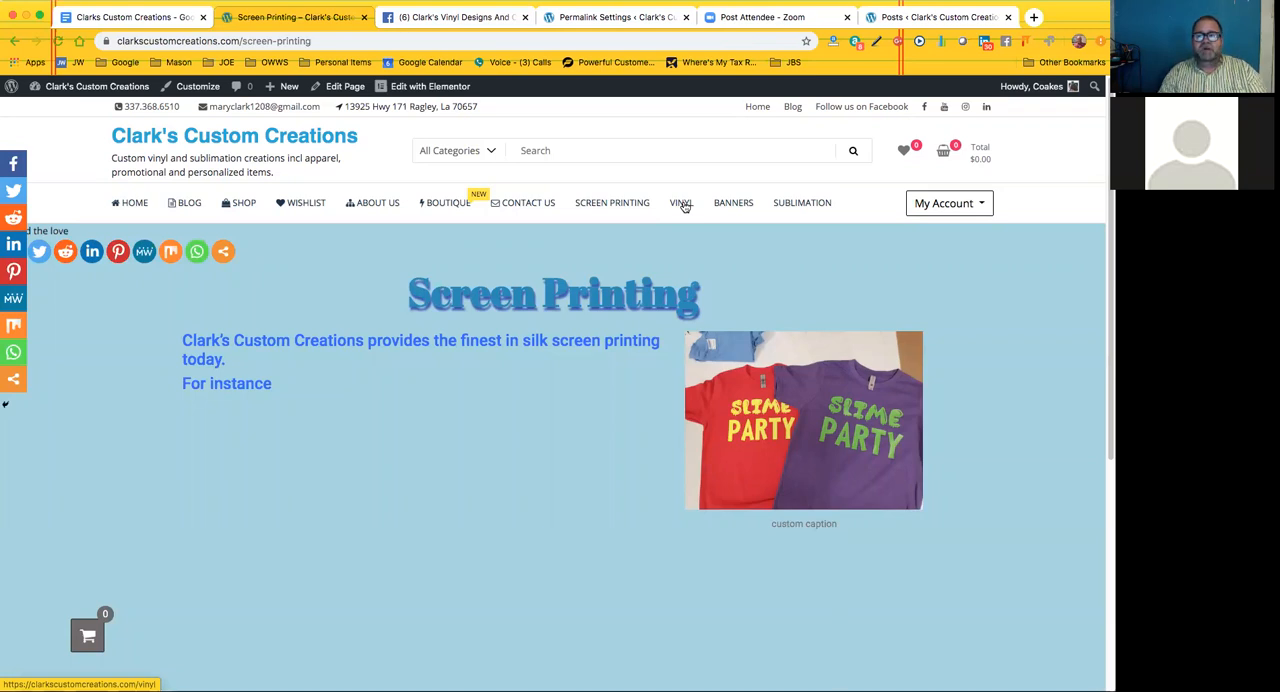
click(490, 153)
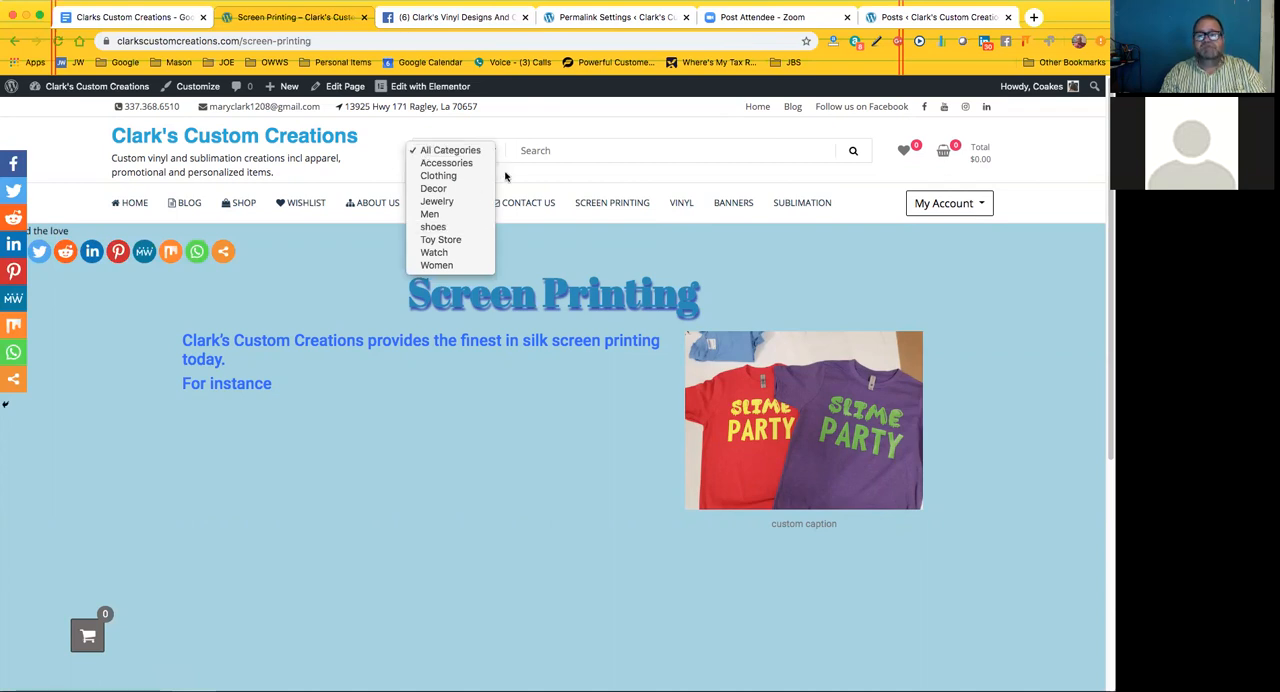
click(505, 176)
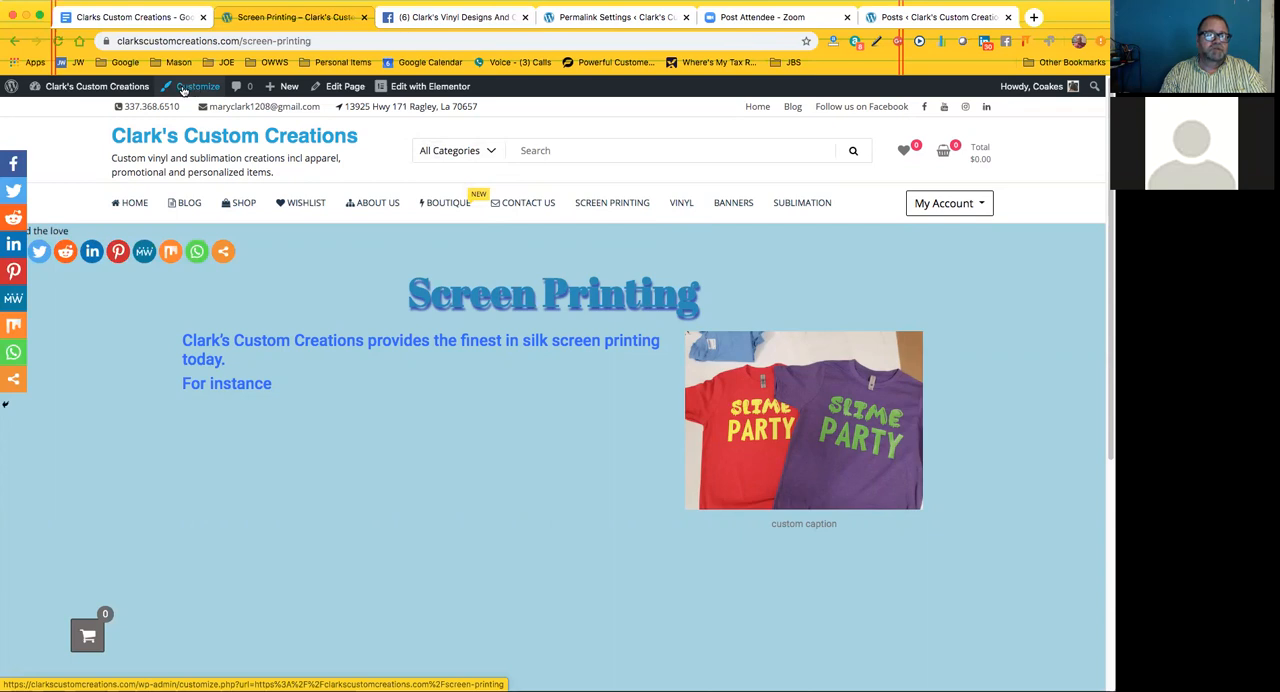
Return to the site's admin dashboard, and open the WooCommerce dashboard
mouse_move(69, 112)
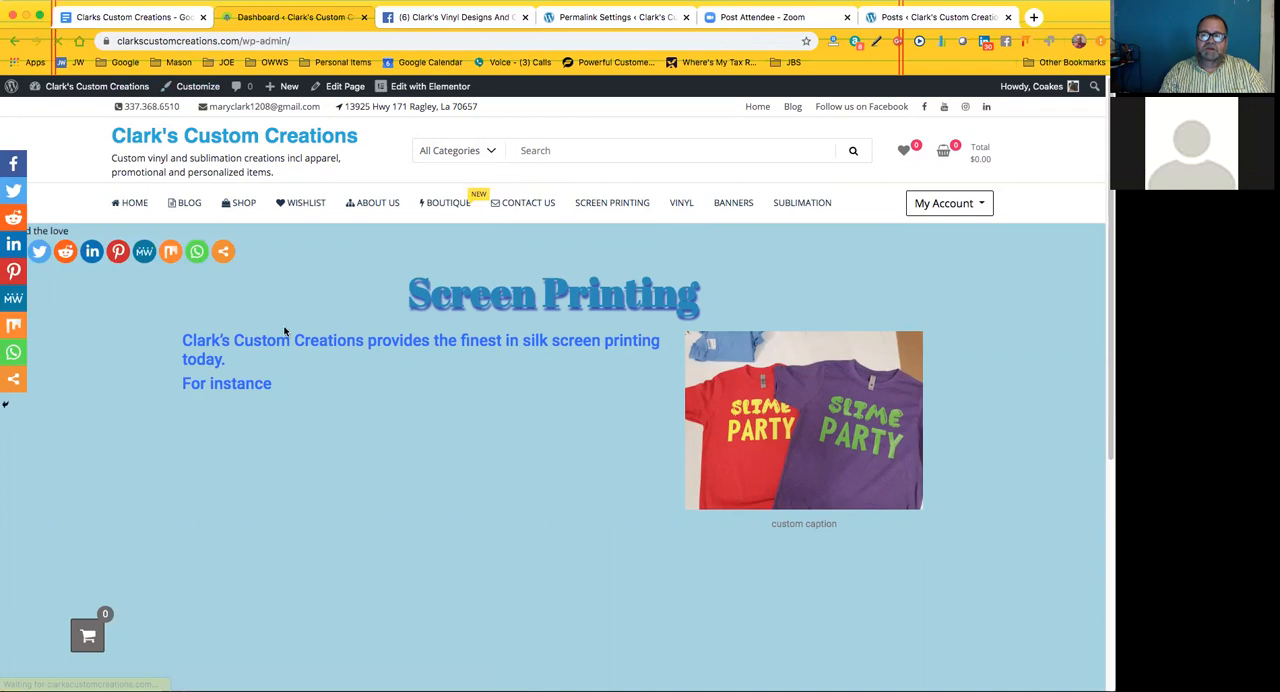
scroll(121, 372, down, 2)
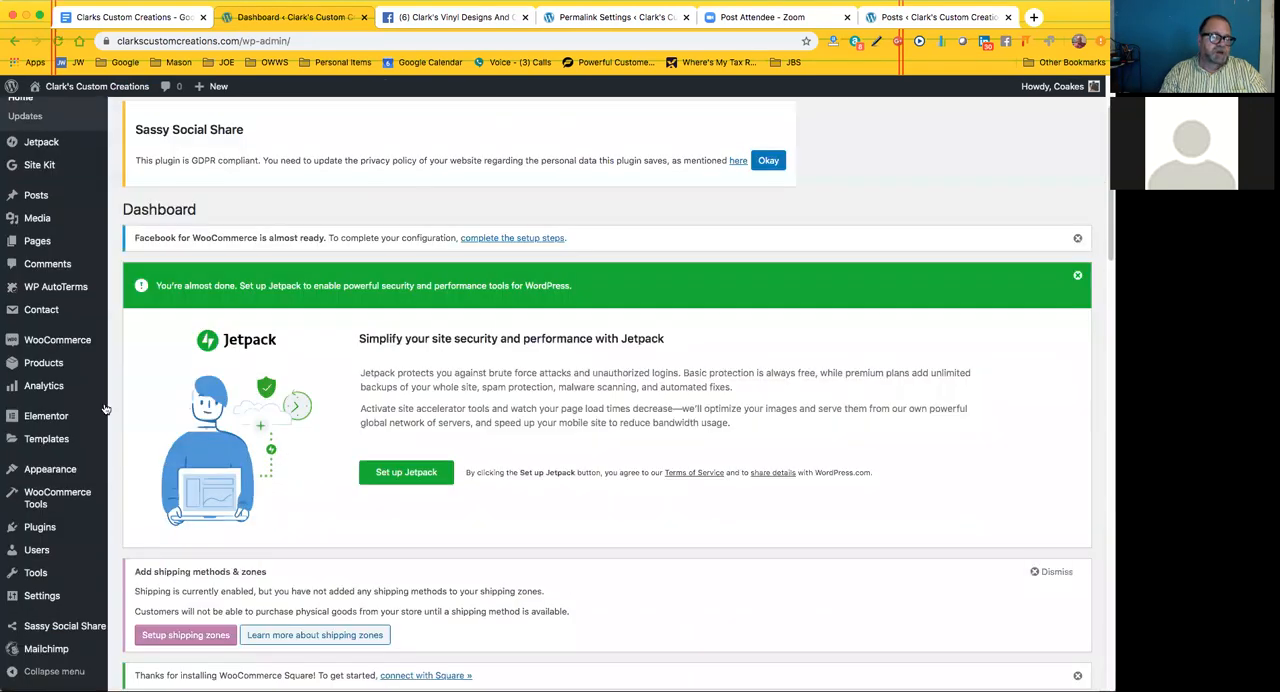
scroll(101, 410, down, 1)
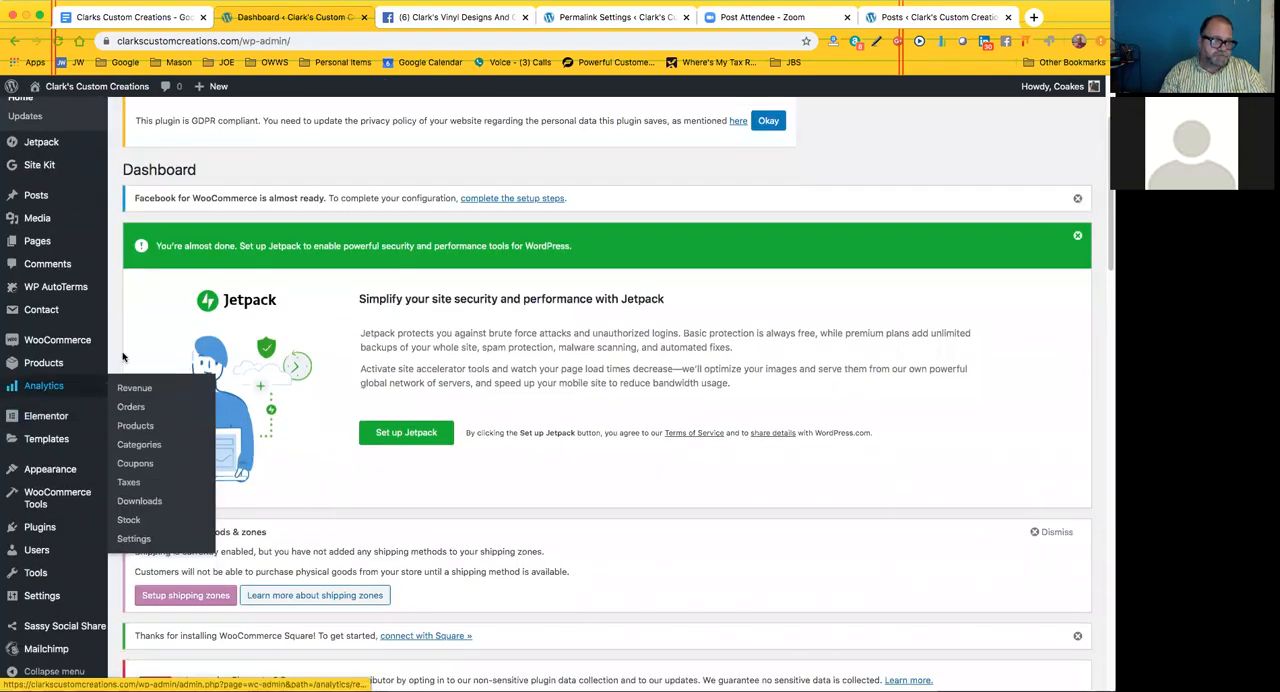
mouse_move(40, 288)
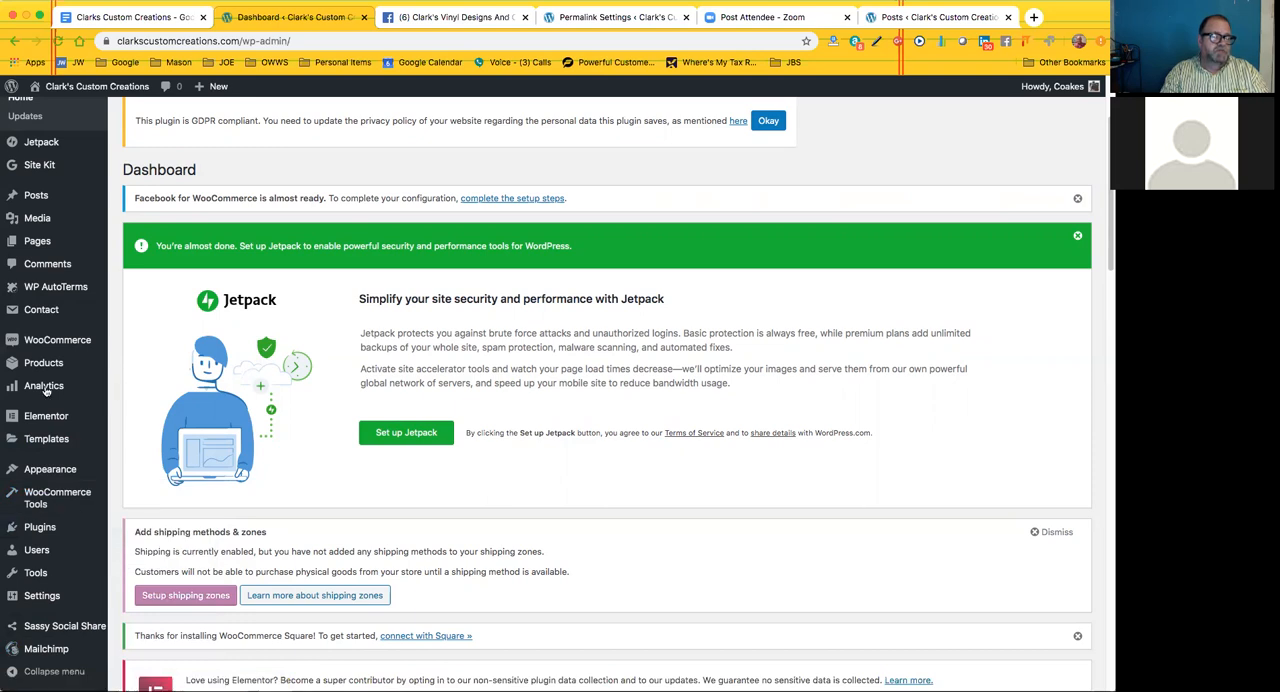
mouse_move(49, 391)
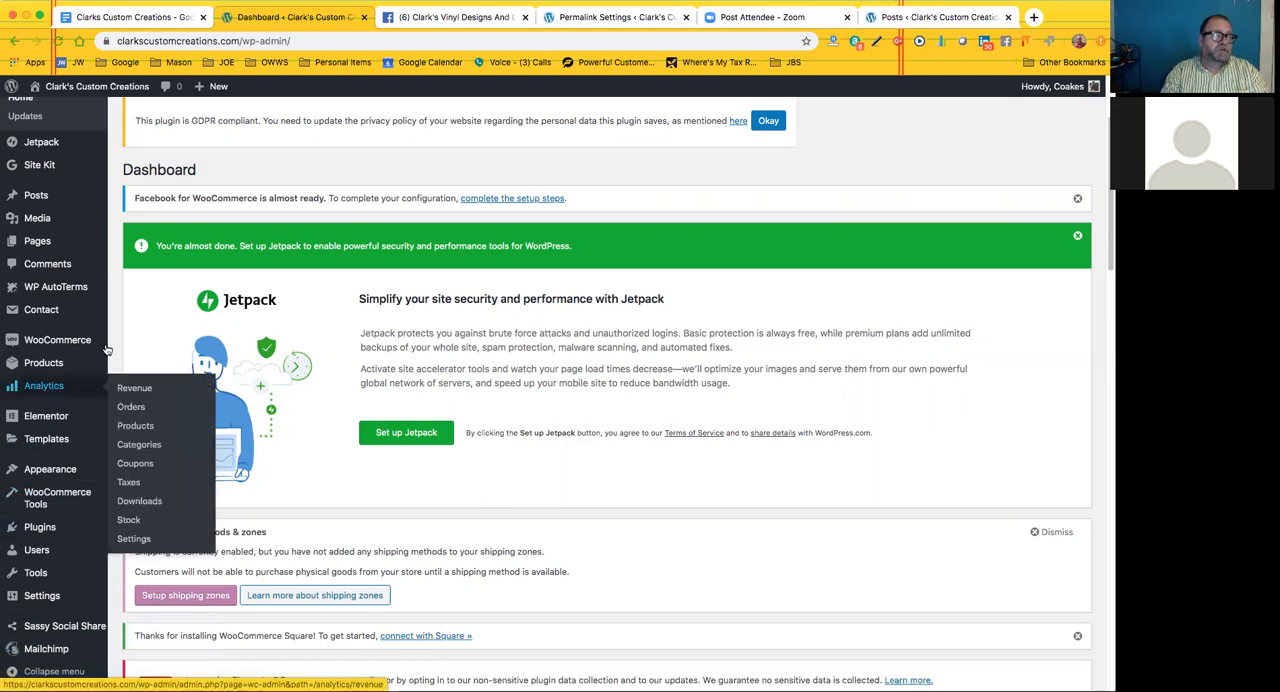
mouse_move(78, 342)
click(138, 343)
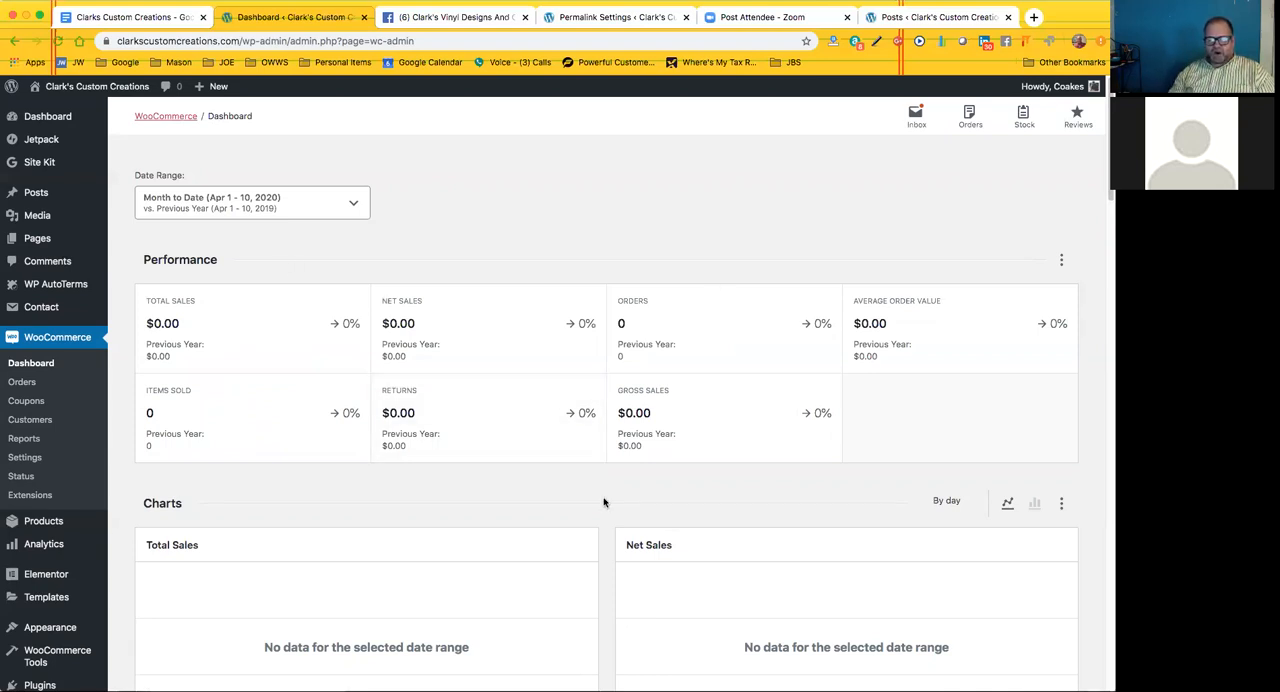
Examine the WooCommerce date range options and look through the performance figures, sales charts and leaderboards
scroll(604, 503, down, 1)
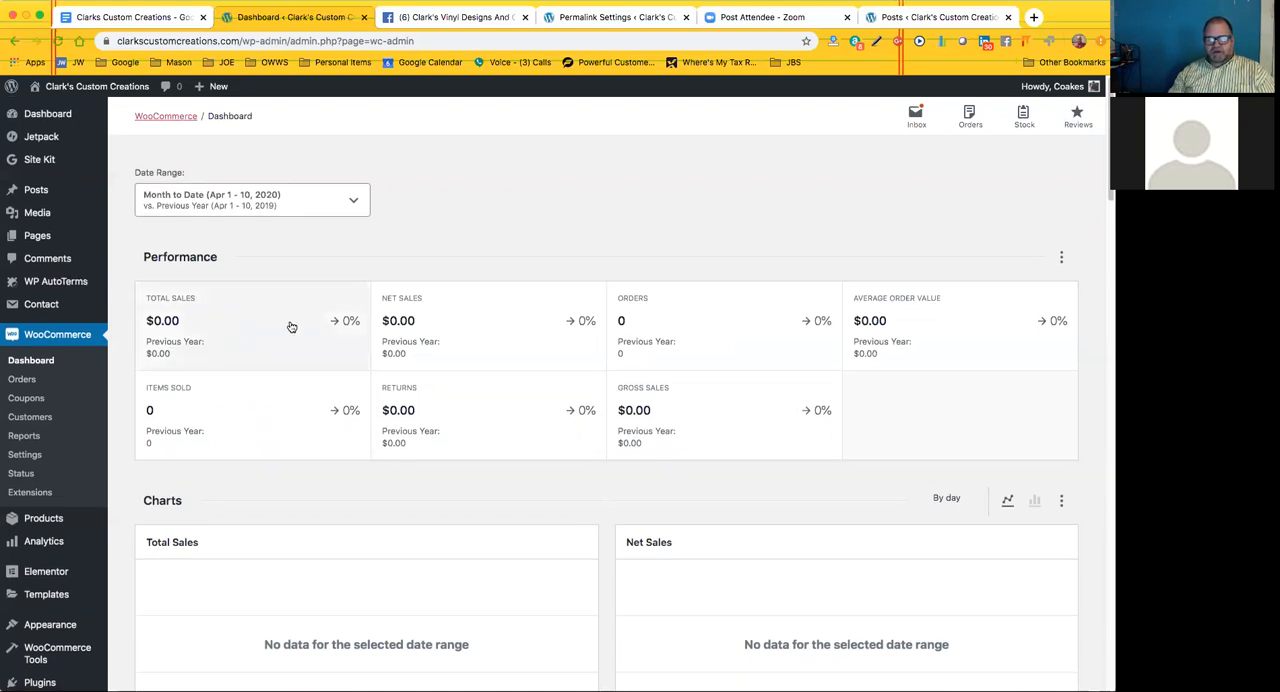
click(351, 205)
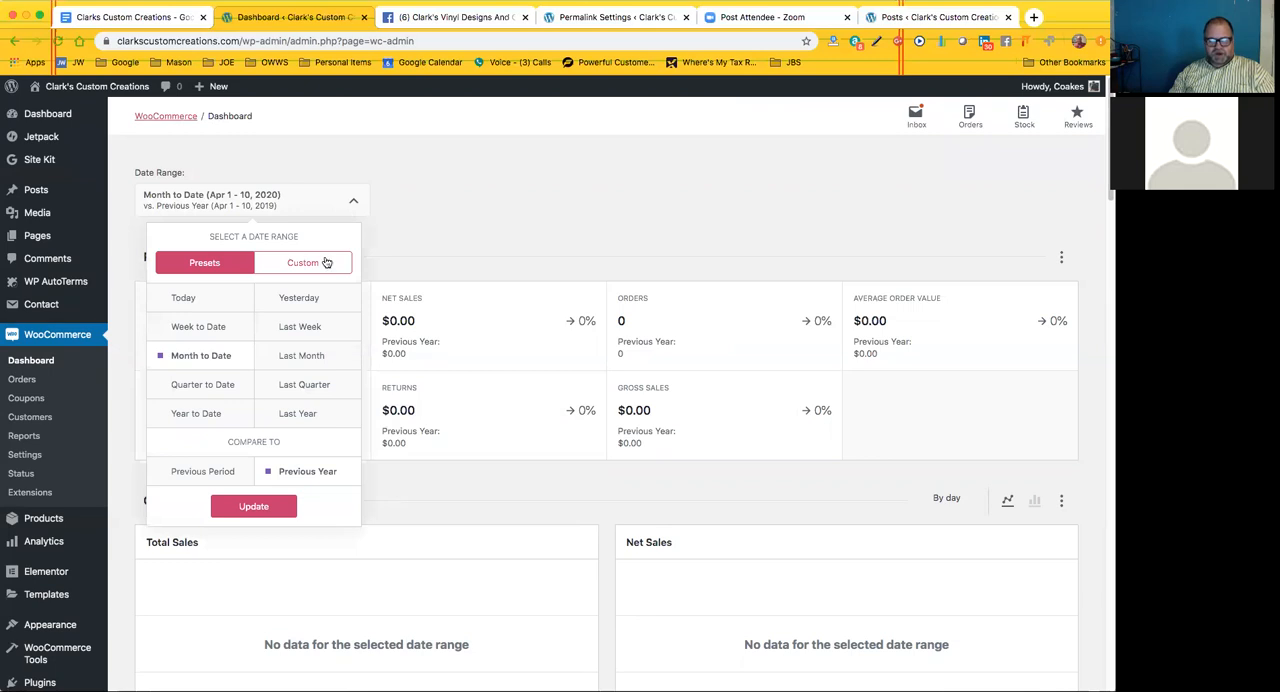
click(446, 233)
scroll(600, 430, down, 3)
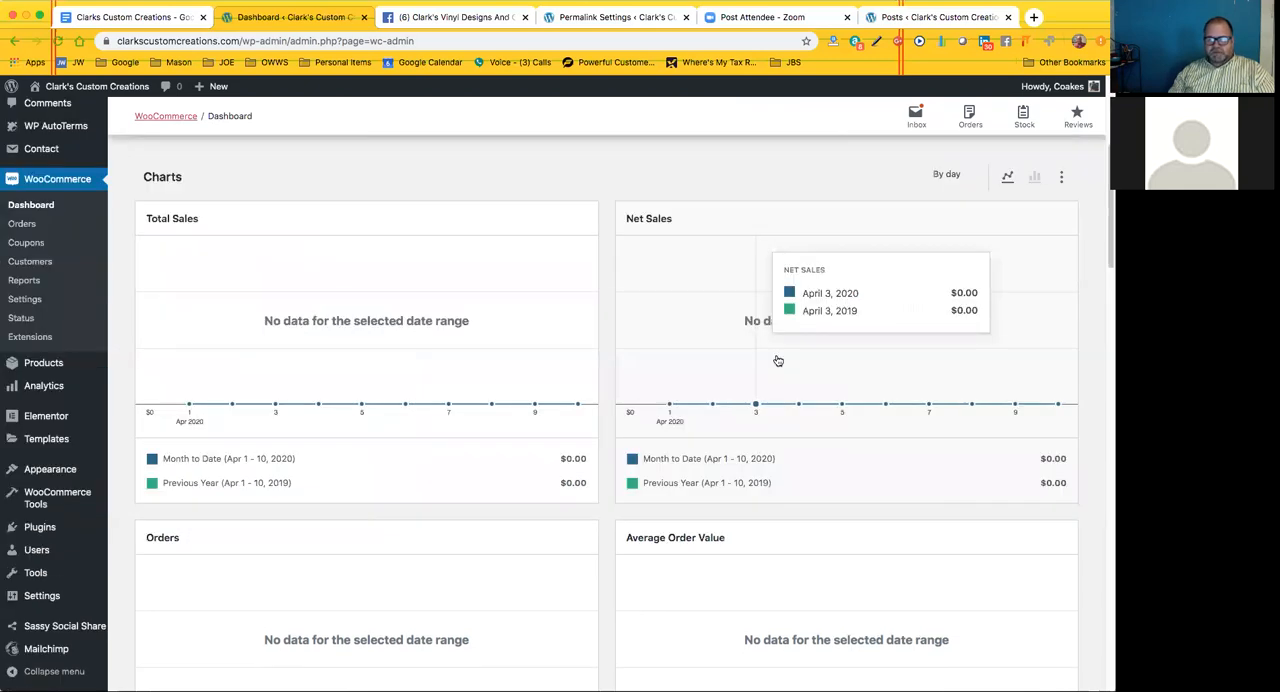
scroll(630, 440, down, 5)
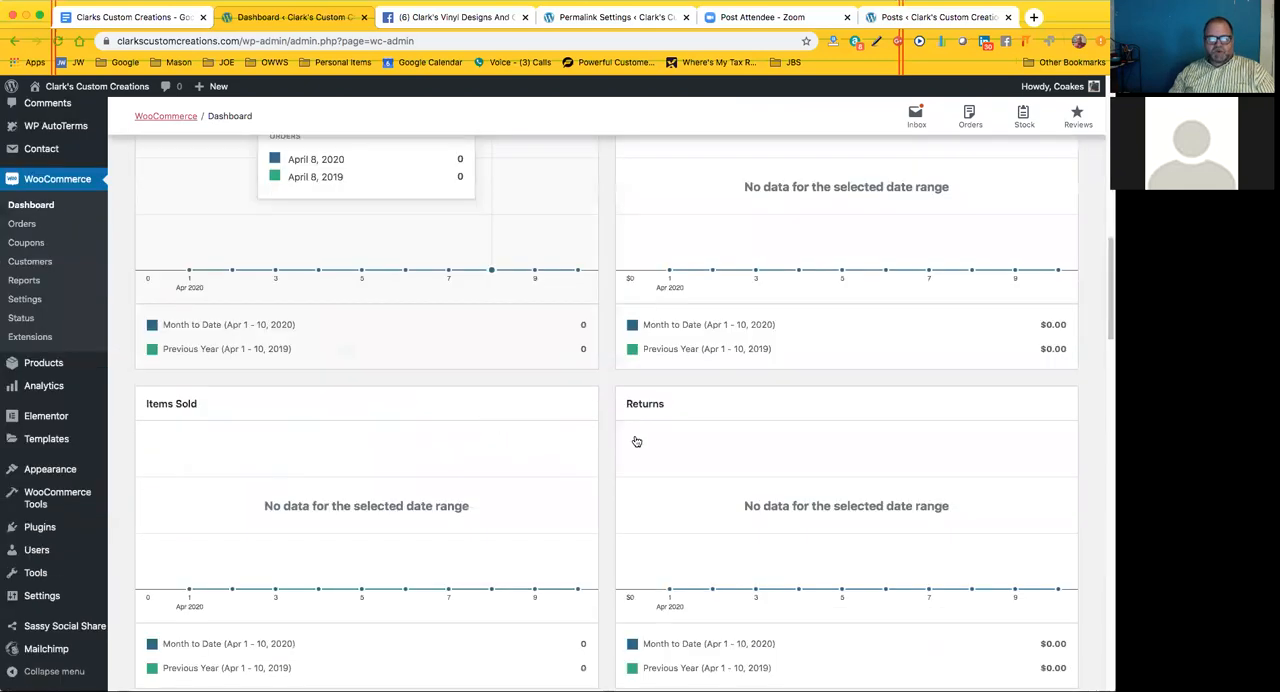
scroll(615, 441, down, 5)
scroll(615, 441, down, 8)
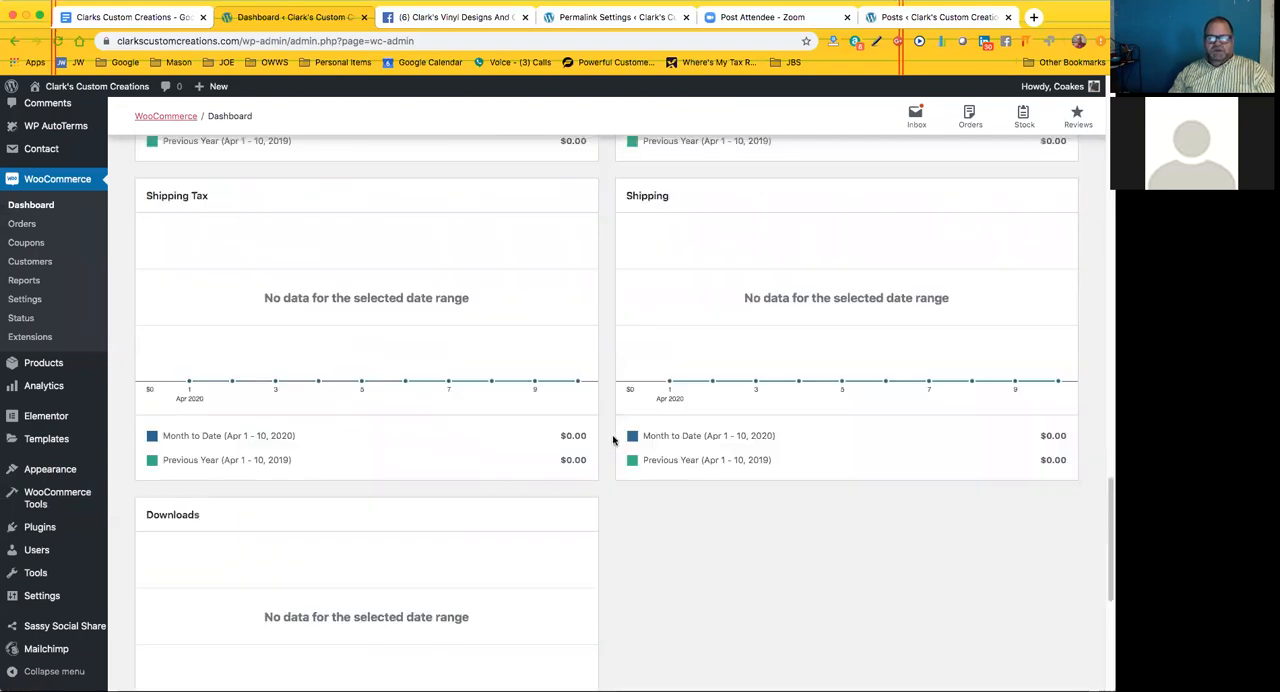
scroll(614, 440, down, 1)
scroll(614, 438, down, 2)
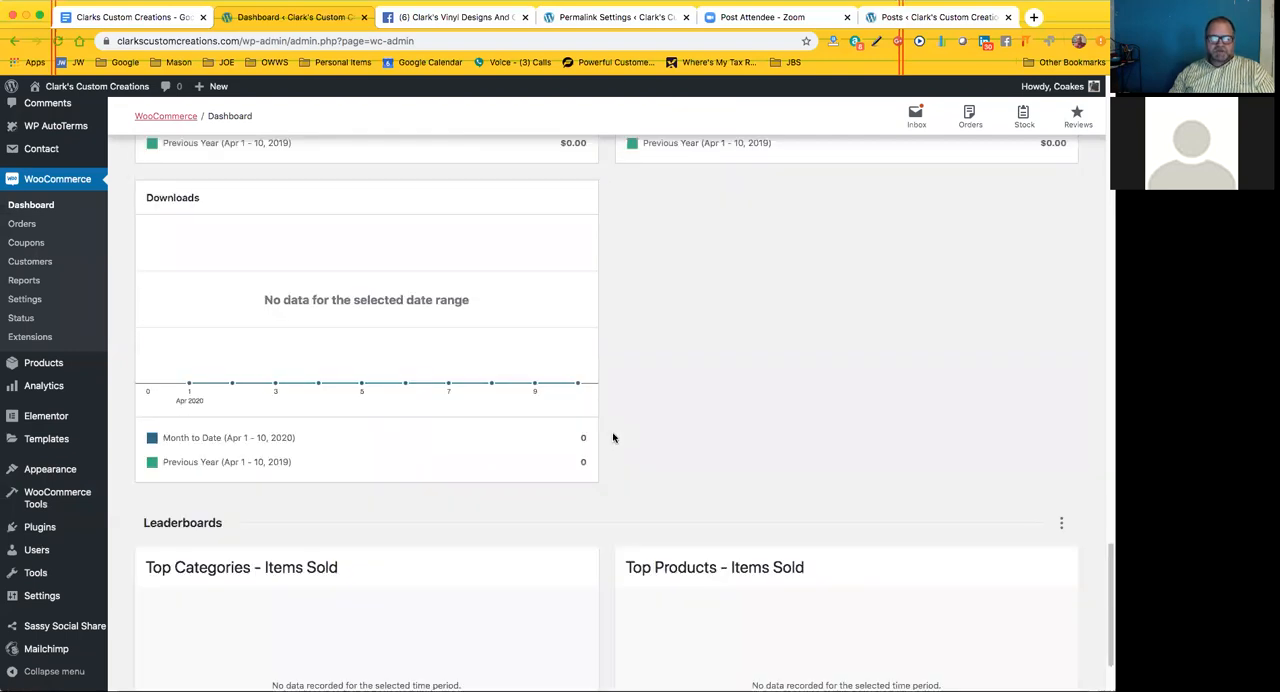
scroll(613, 437, down, 1)
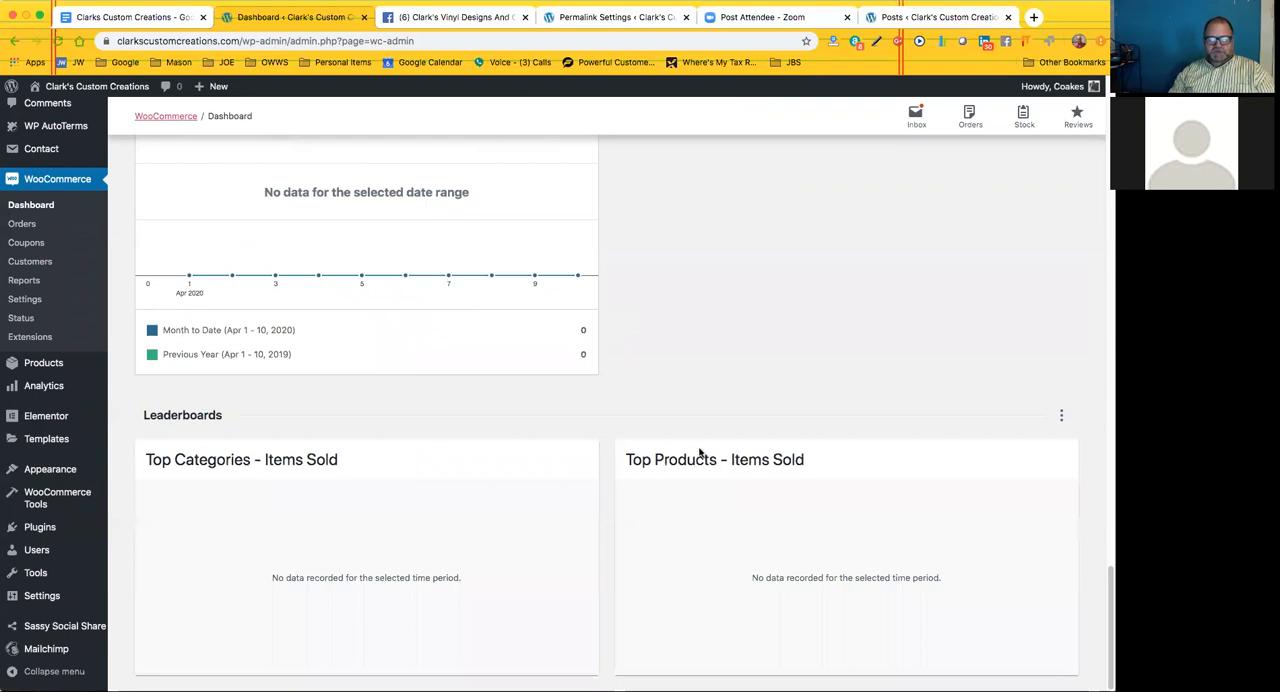
scroll(615, 317, up, 14)
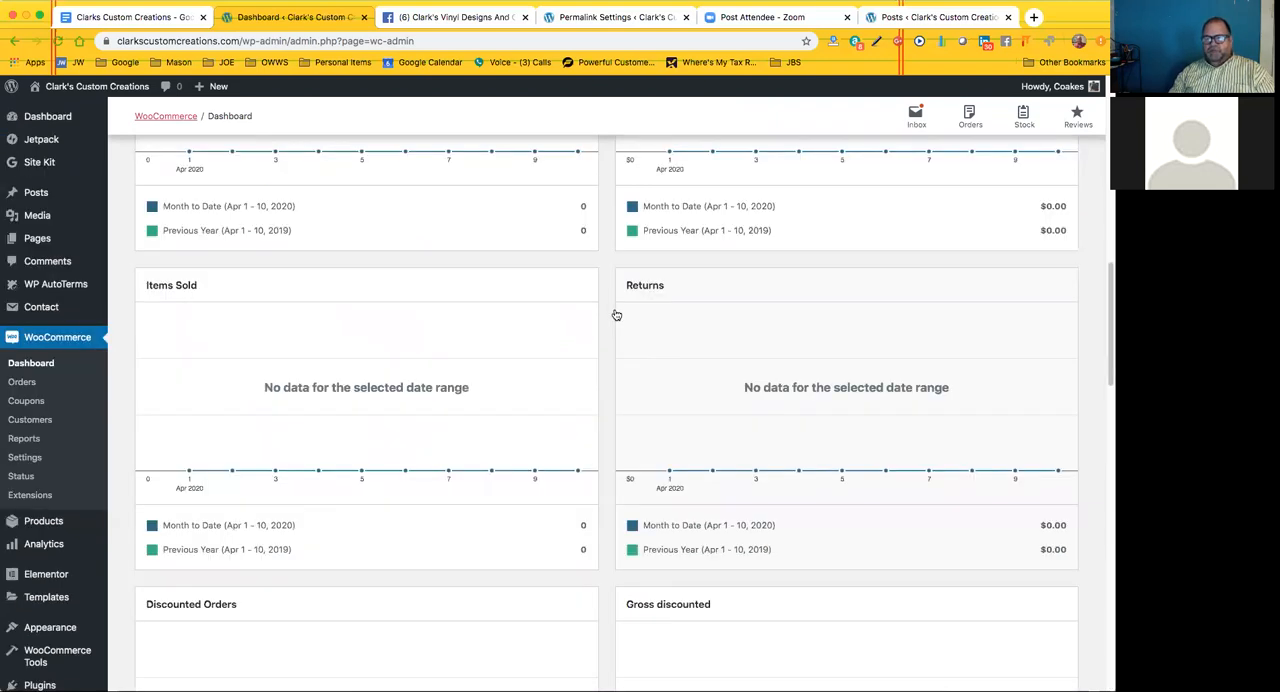
scroll(615, 317, up, 9)
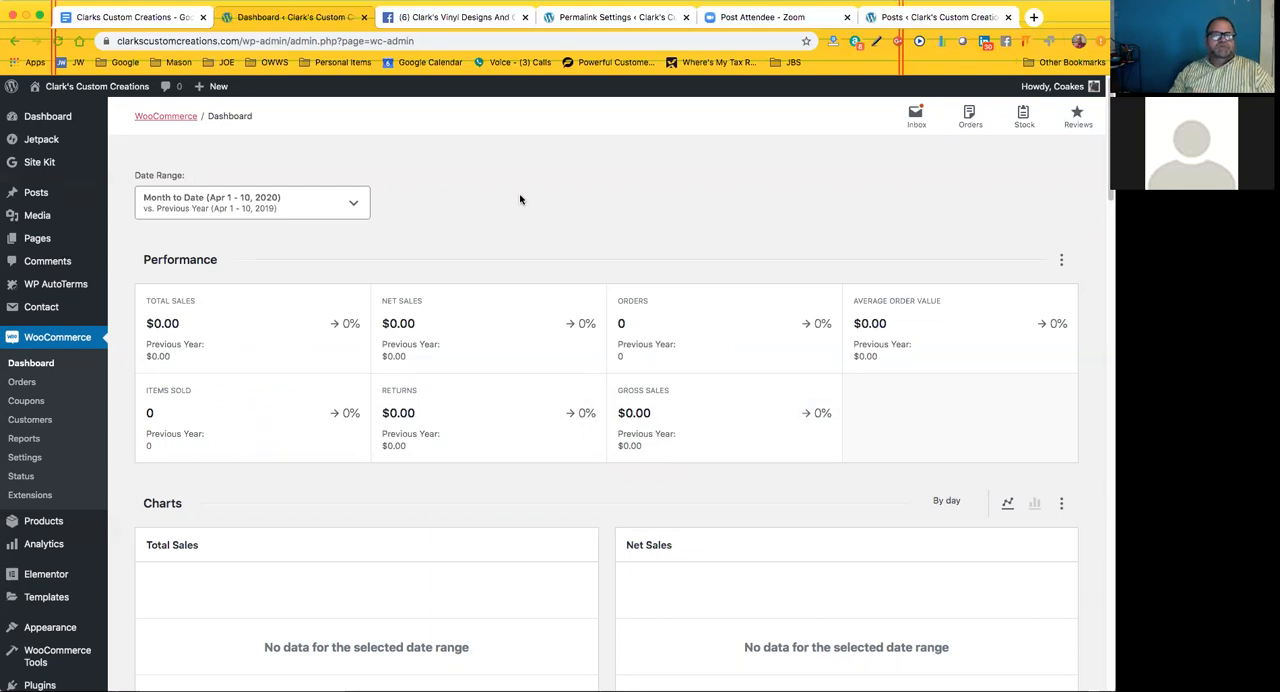
Open the Site Kit dashboard to view its Google sign-in and setup options
mouse_move(40, 164)
click(129, 165)
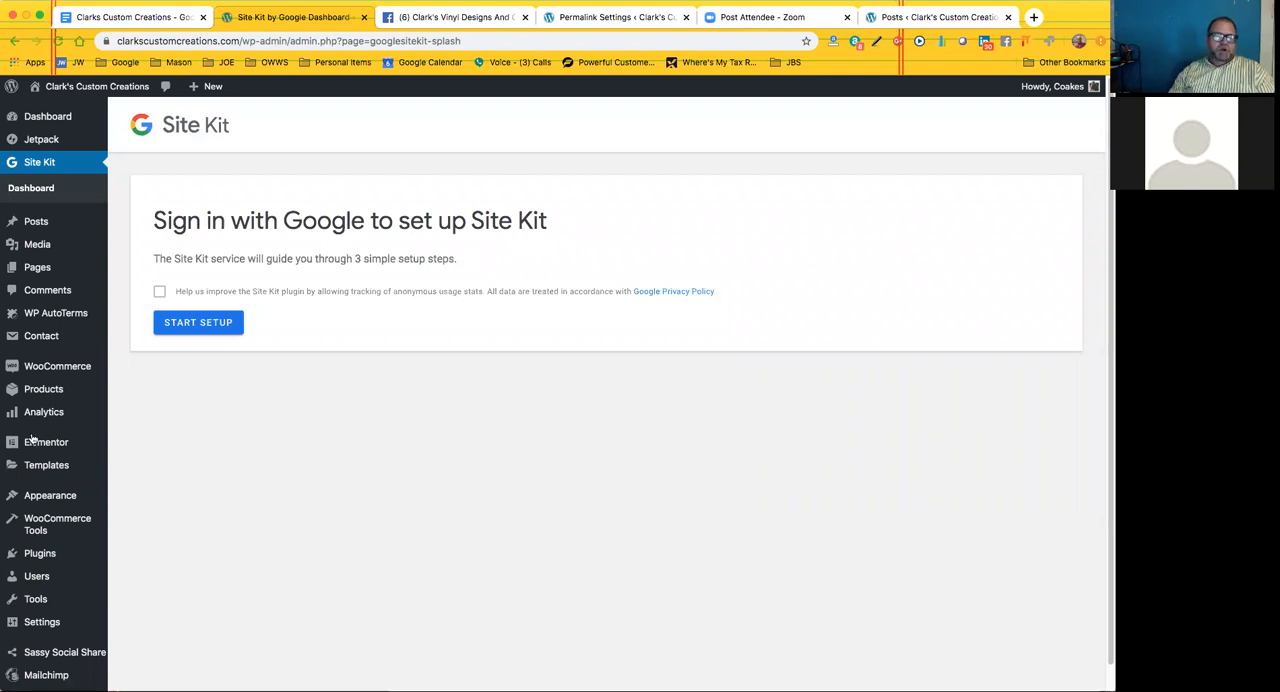
mouse_move(62, 467)
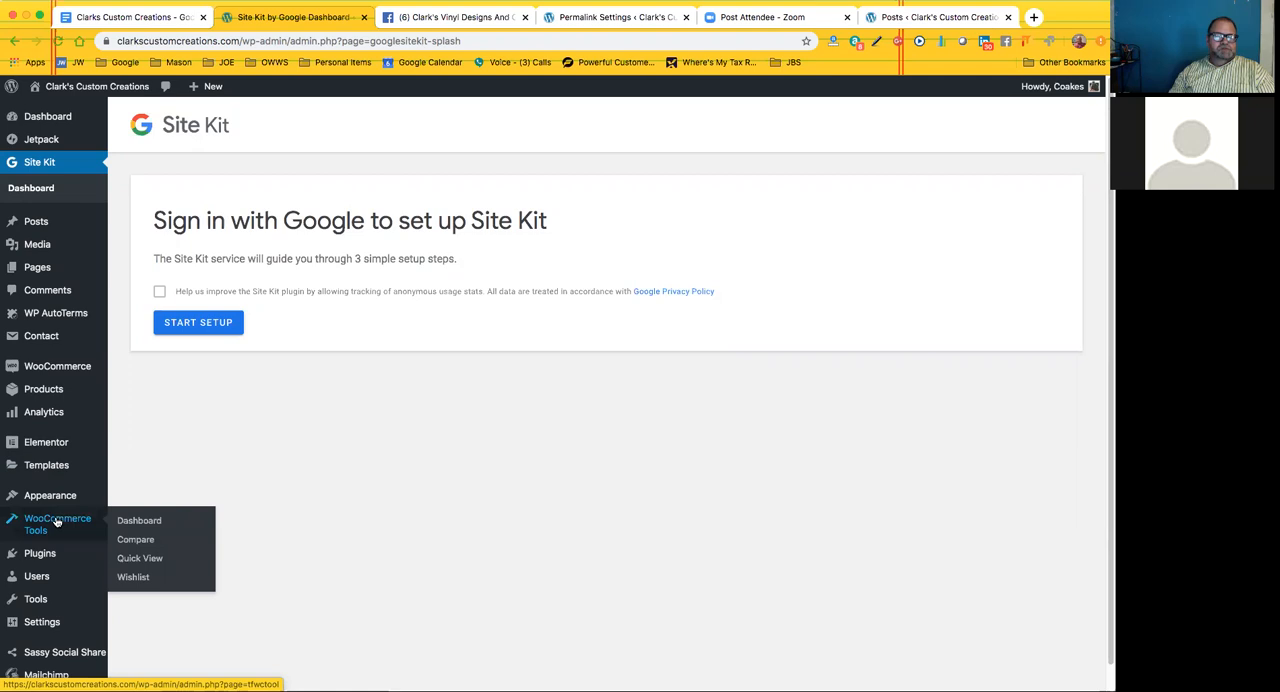
mouse_move(105, 389)
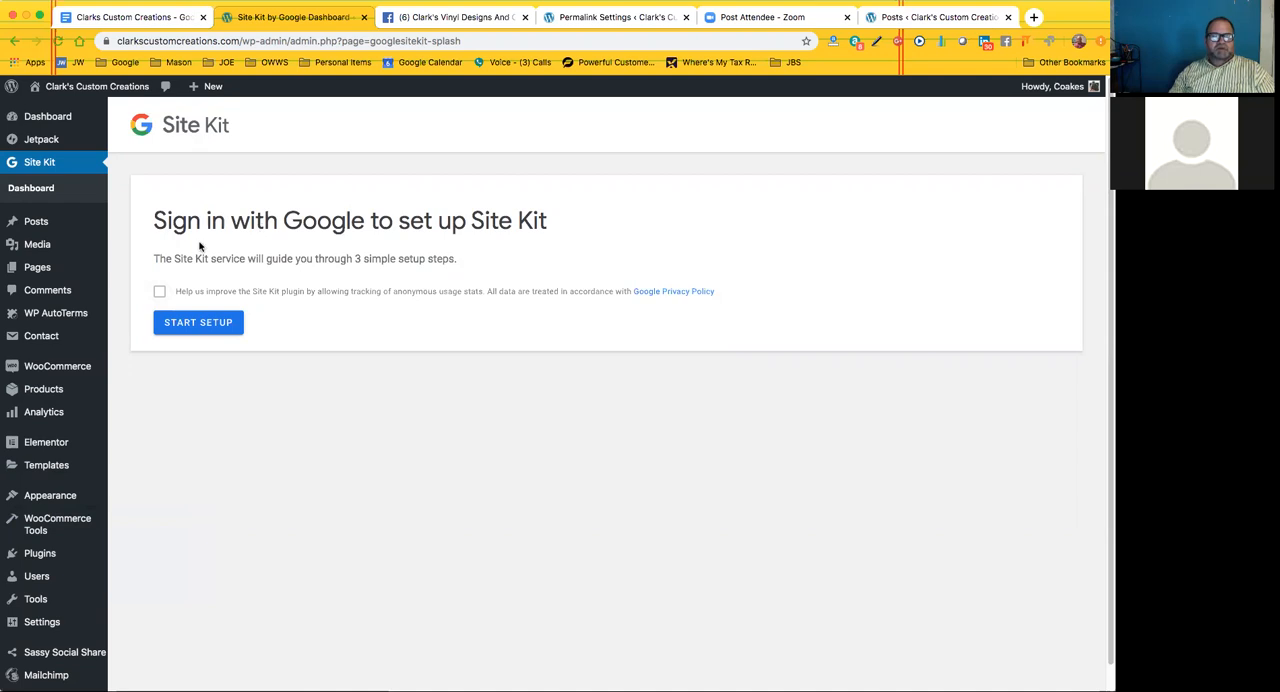
mouse_move(103, 232)
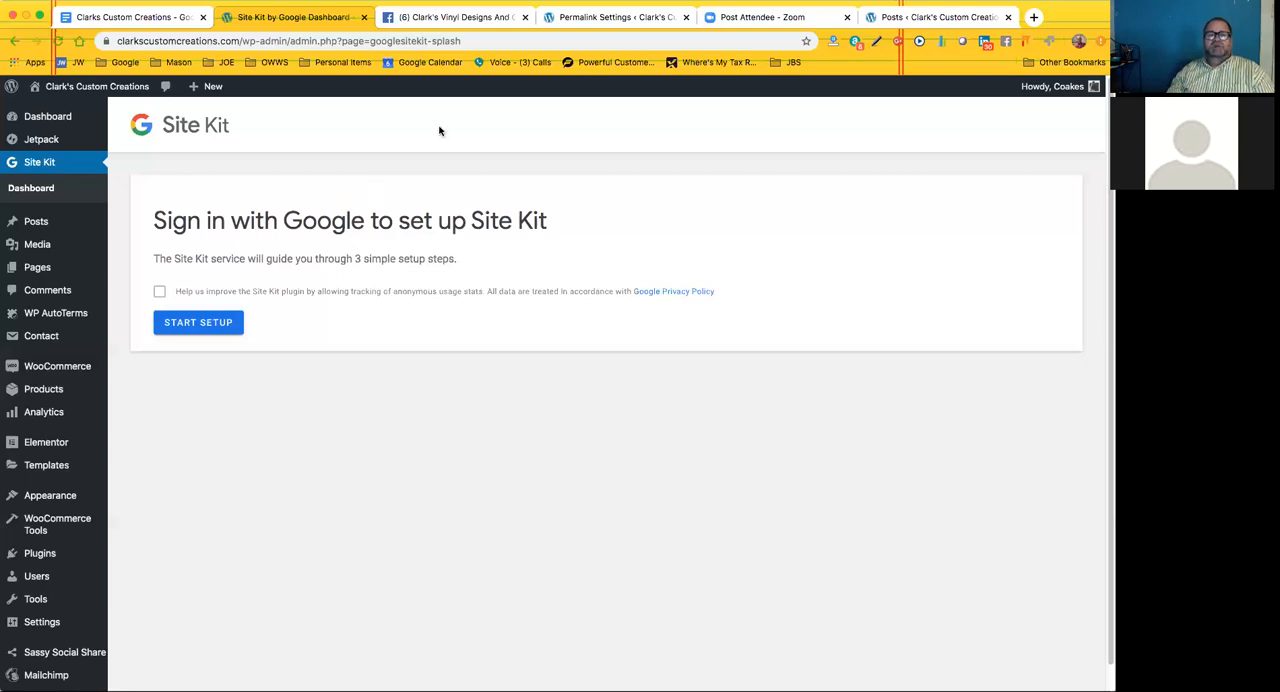
Glance at the business's Facebook page, return to the WordPress admin, and open the page for uploading new media
click(432, 18)
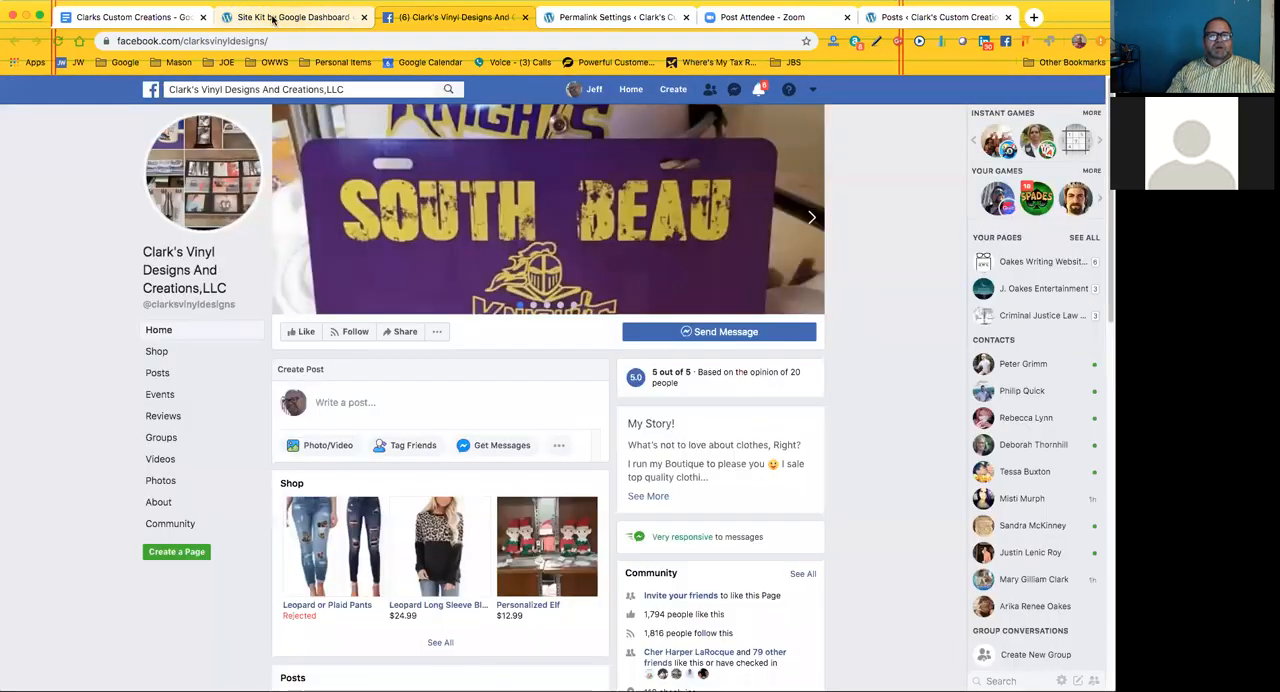
click(293, 17)
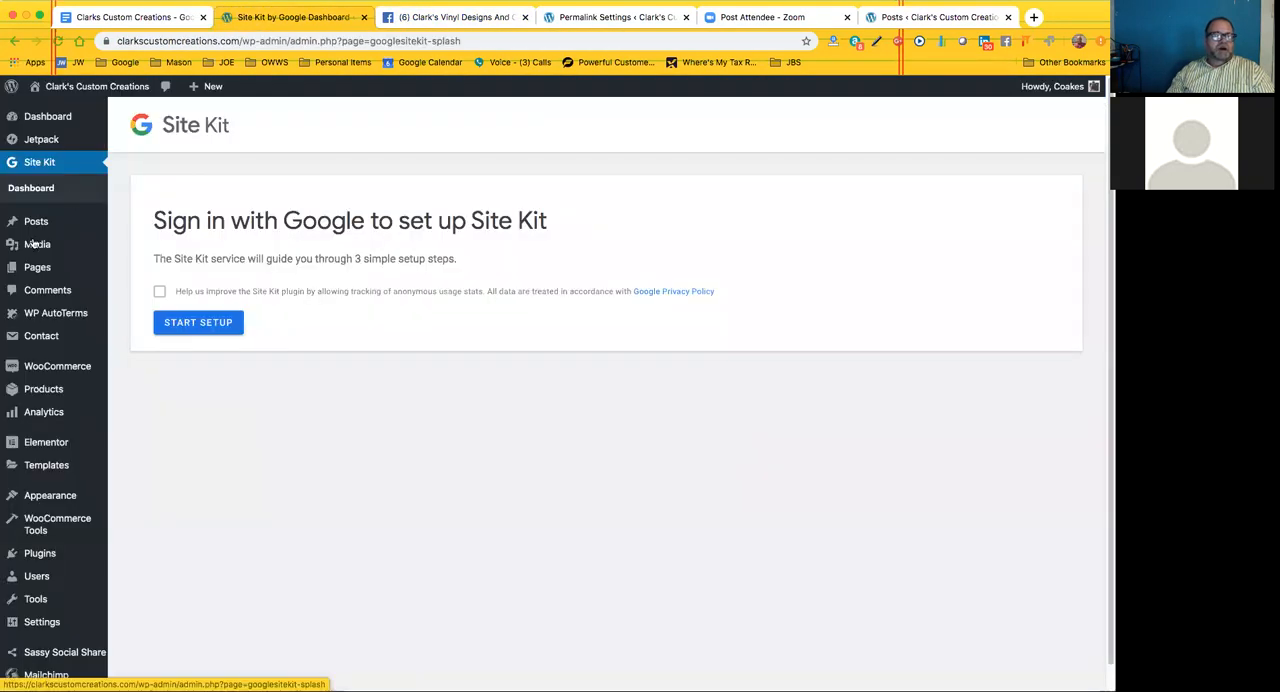
mouse_move(40, 245)
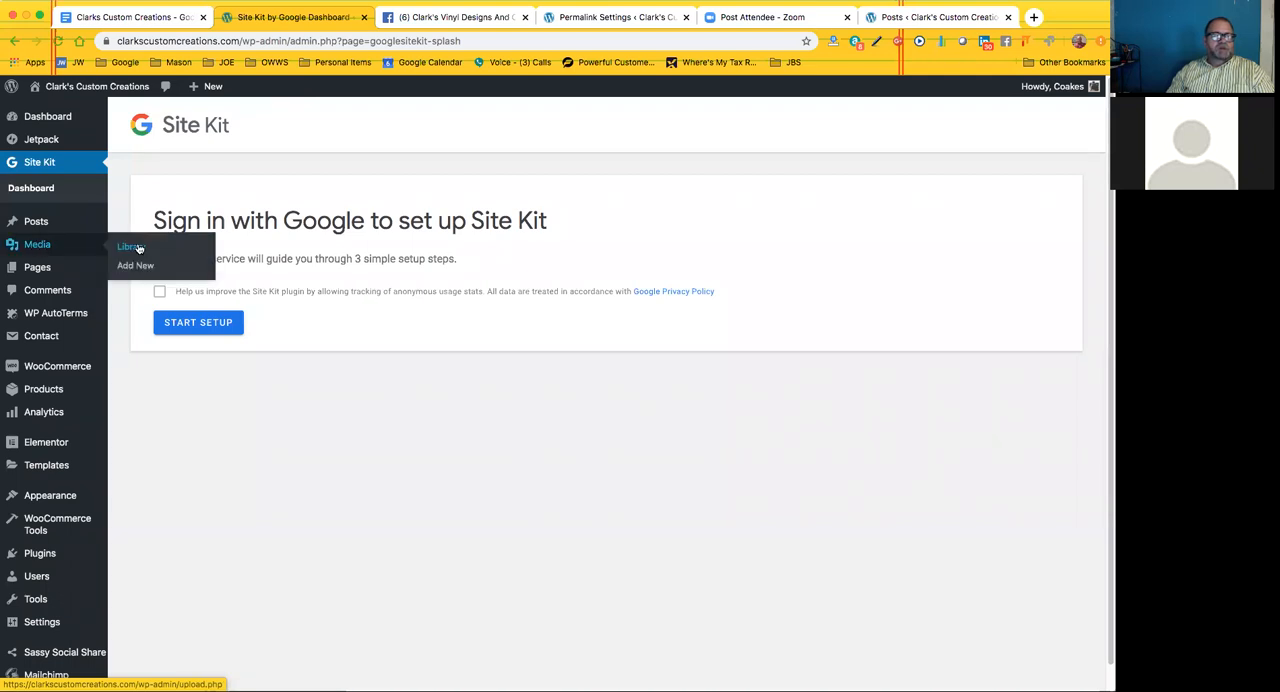
click(129, 268)
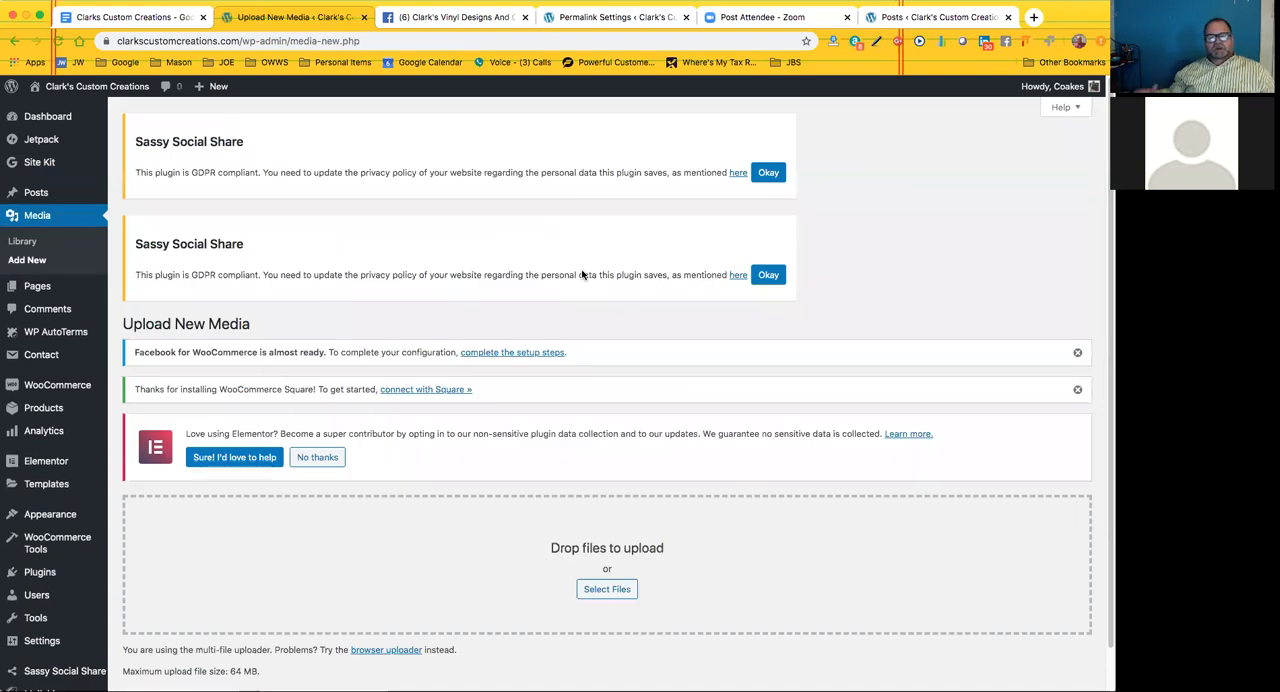
scroll(580, 272, down, 1)
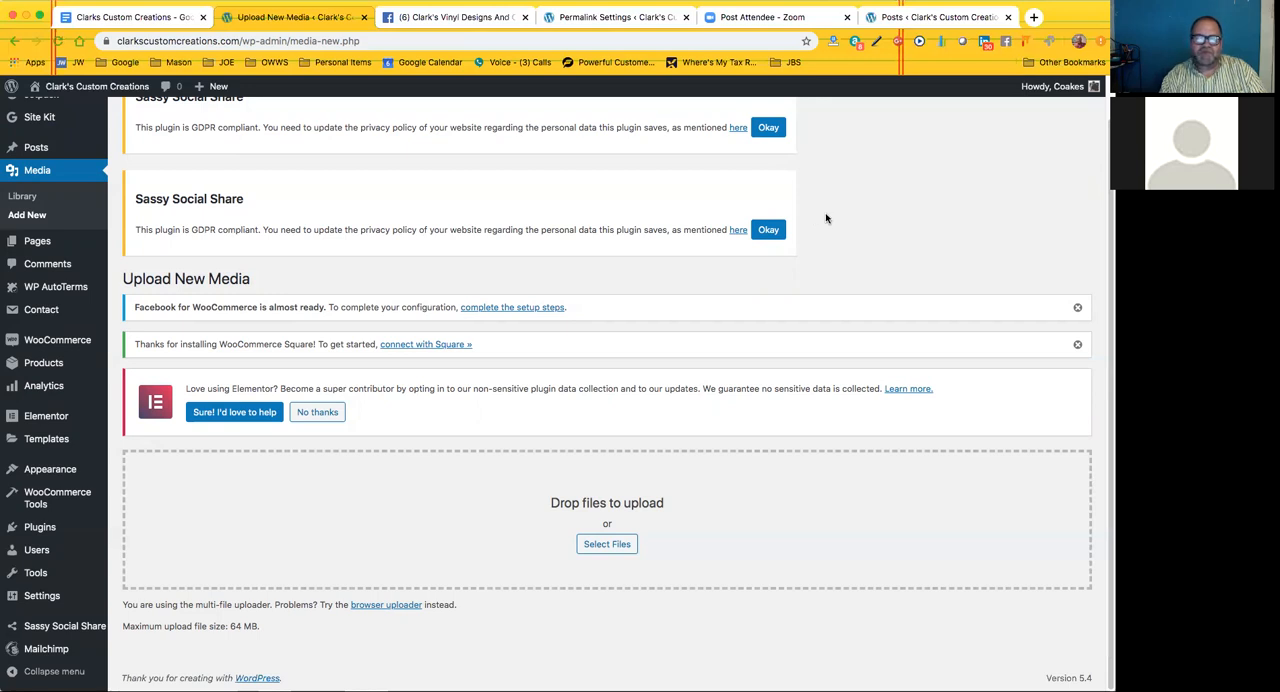
Visit the live storefront's homepage and look over its product carousel, product category list, image slider and promotional banners
mouse_move(68, 92)
click(50, 112)
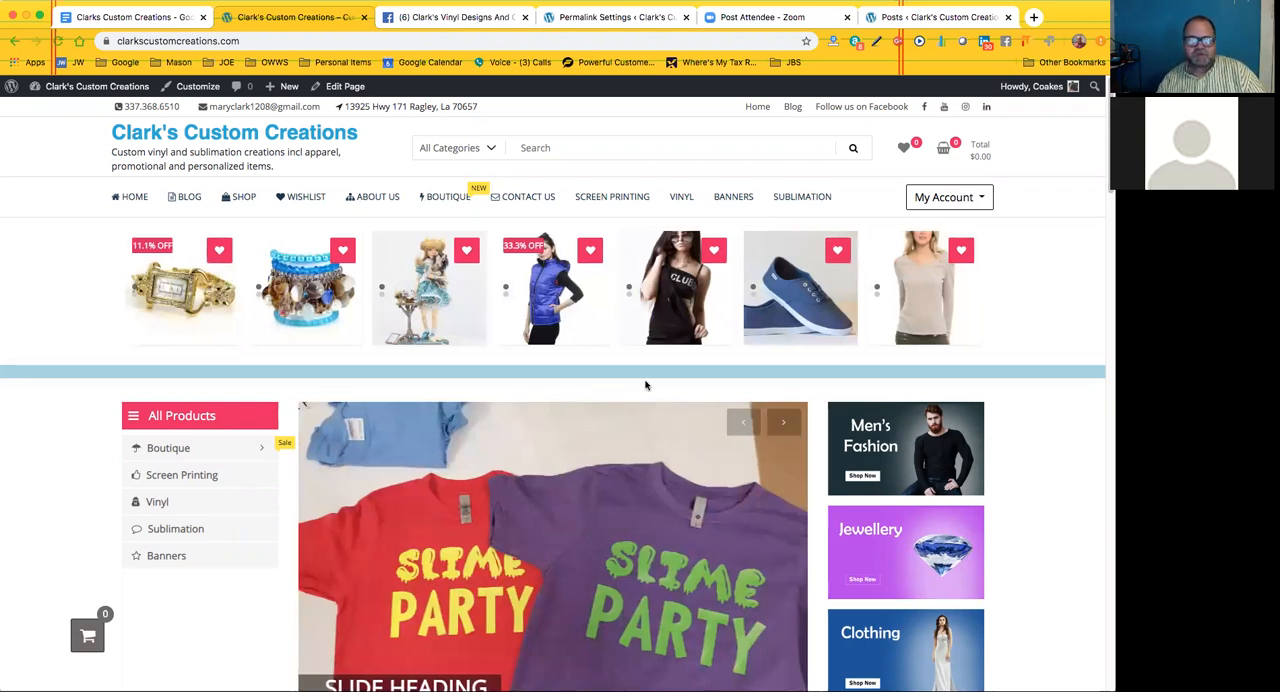
scroll(645, 385, down, 3)
scroll(713, 360, down, 2)
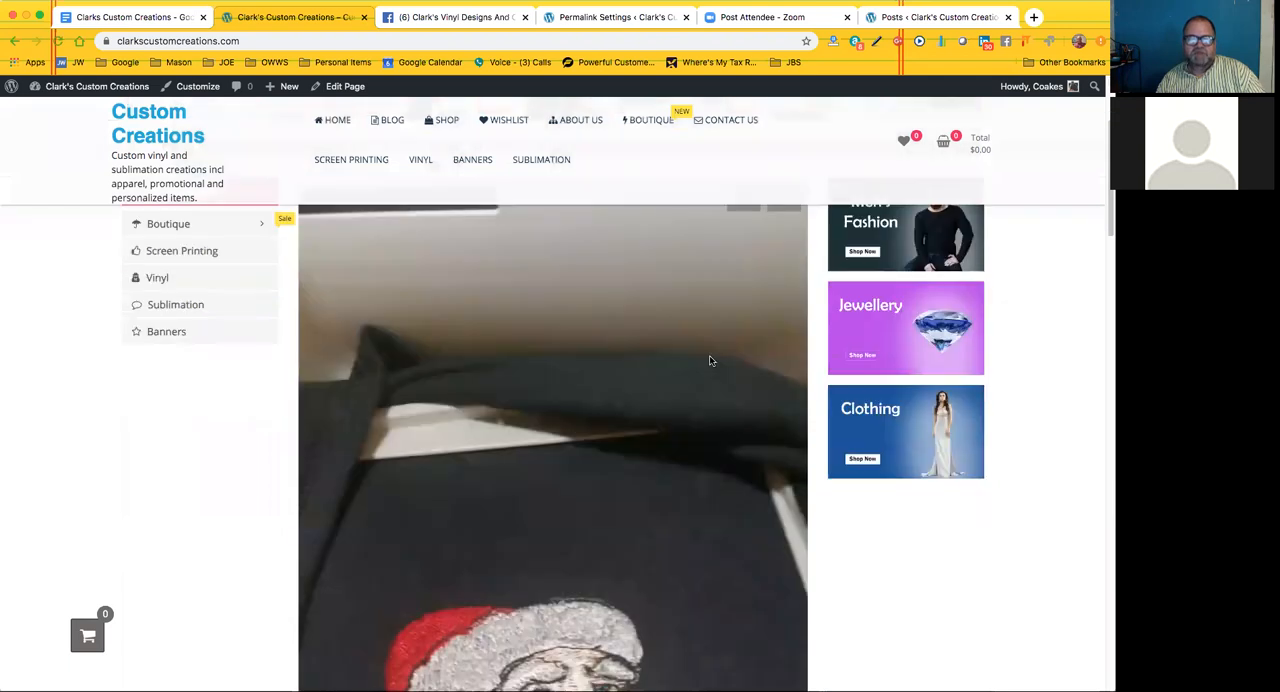
scroll(505, 204, up, 5)
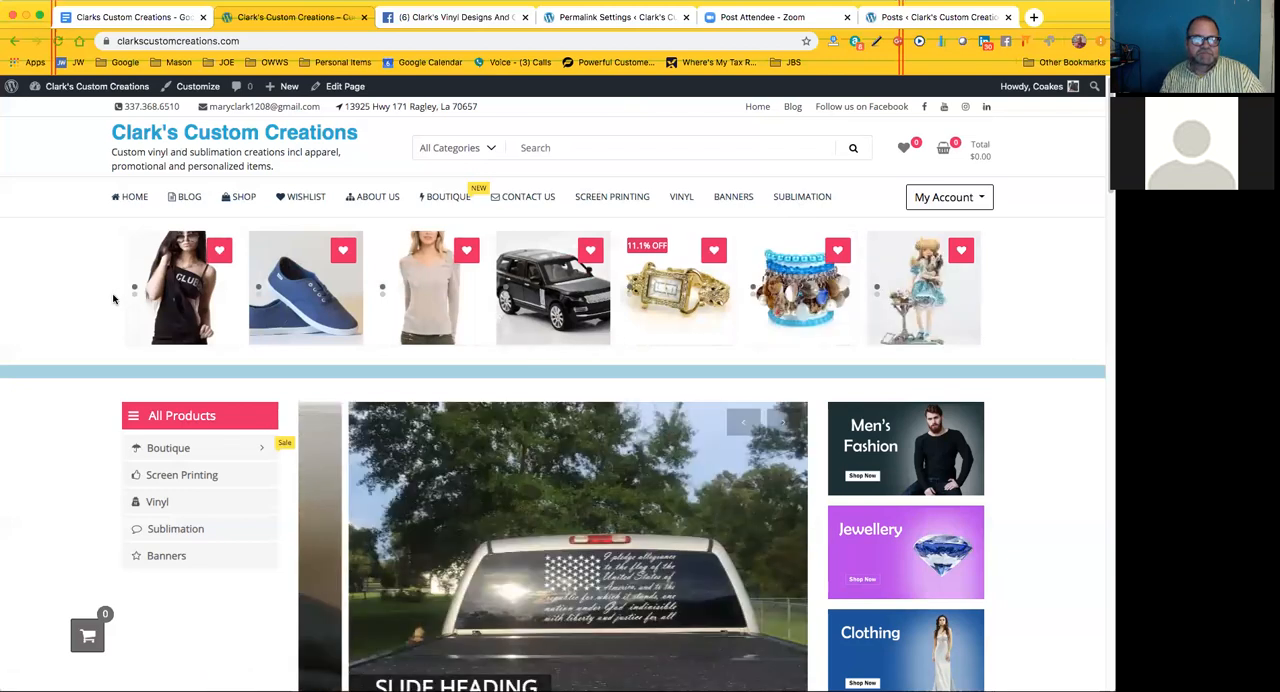
scroll(48, 307, down, 2)
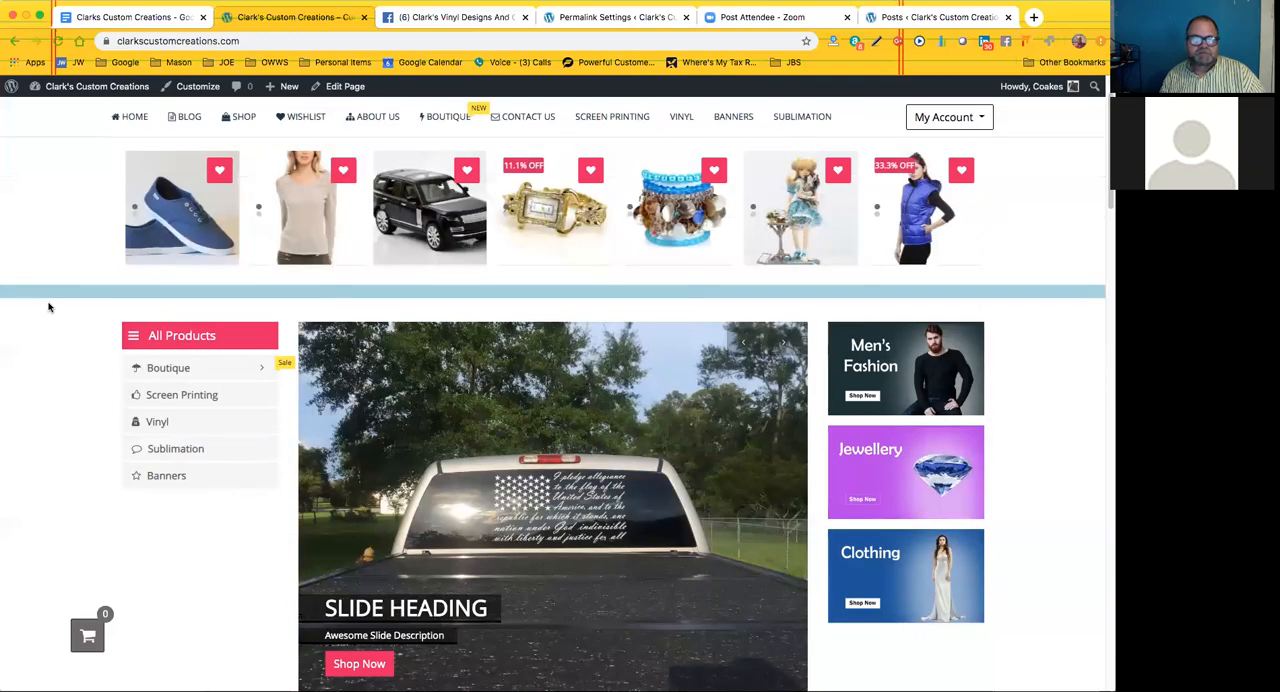
scroll(48, 307, up, 2)
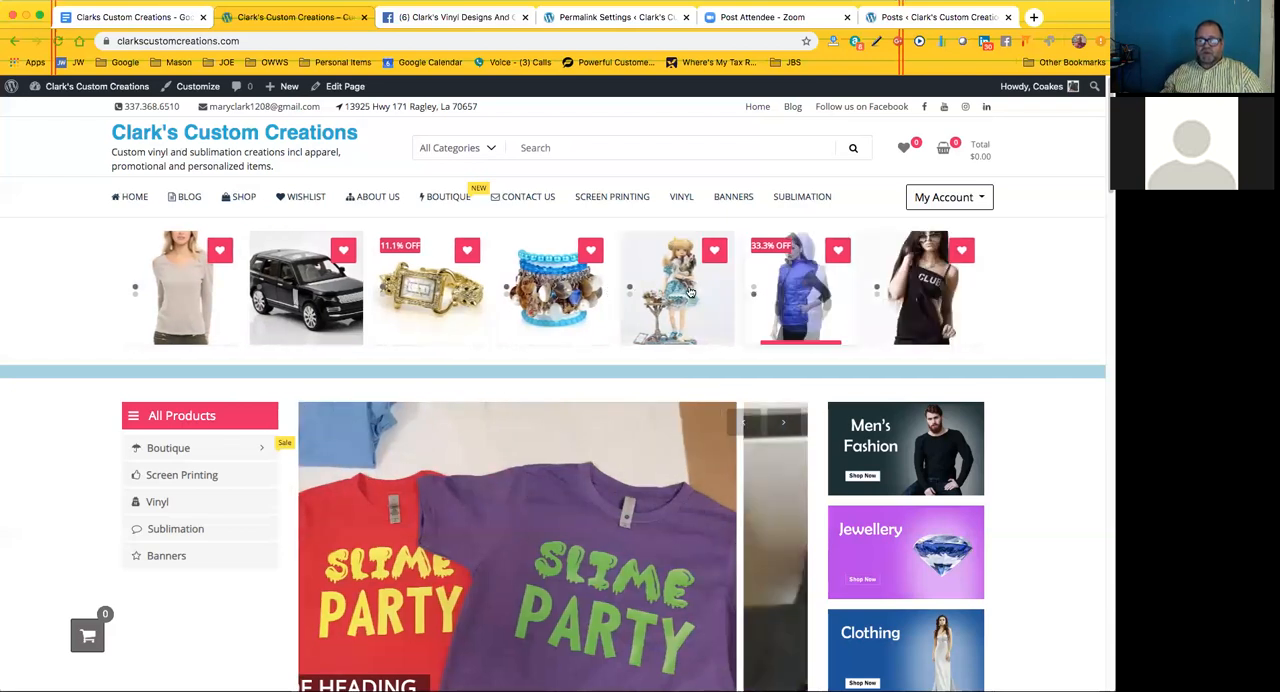
mouse_move(661, 285)
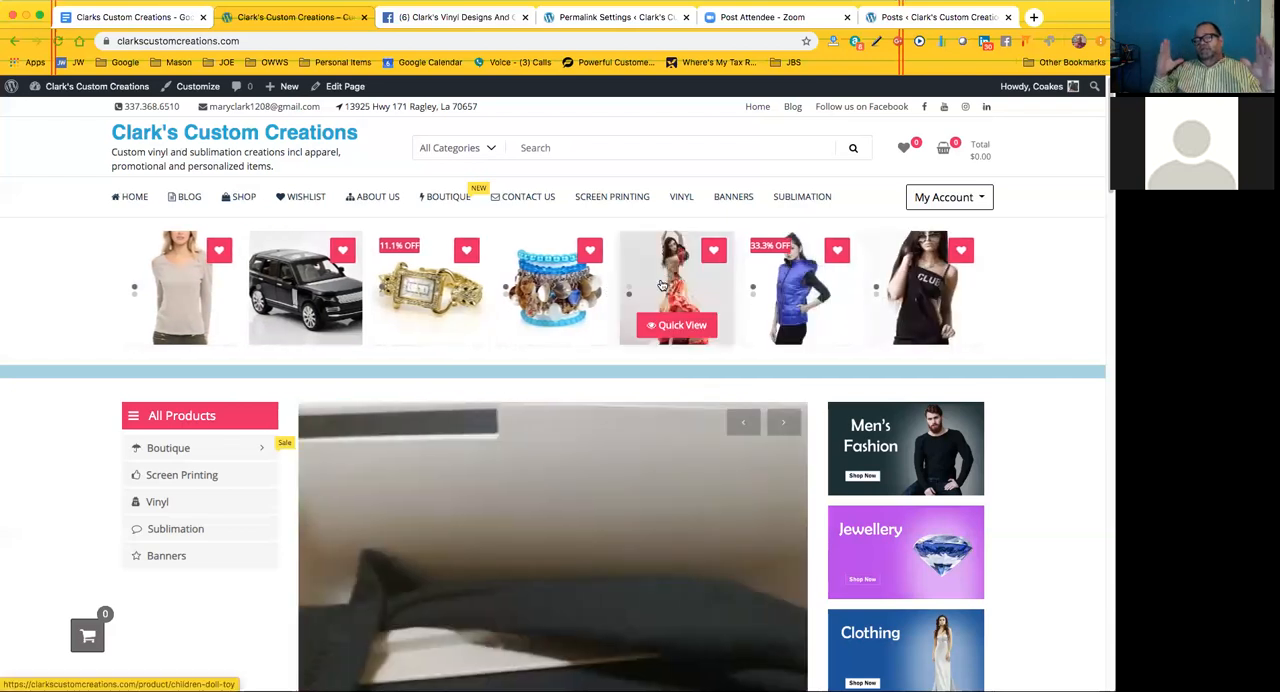